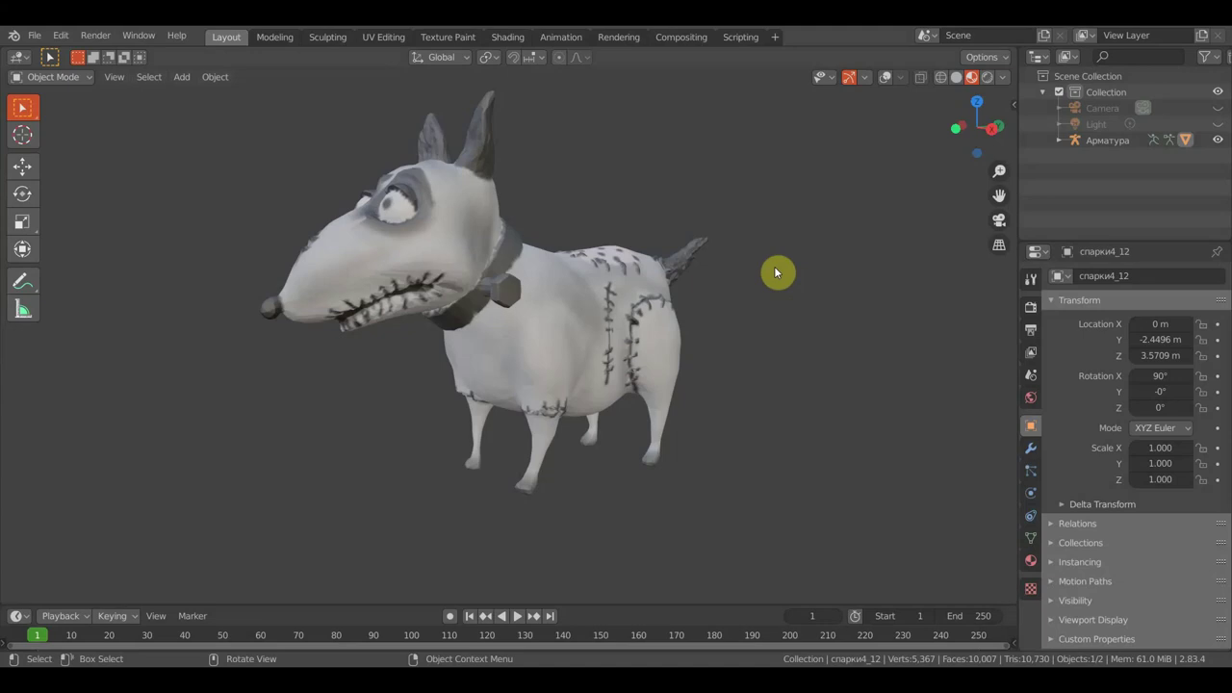
Orbit and zoom around the dog to inspect it from several angles
{"action": "middle_click_drag", "start_coordinate": [776, 272], "coordinate": [718, 275]}
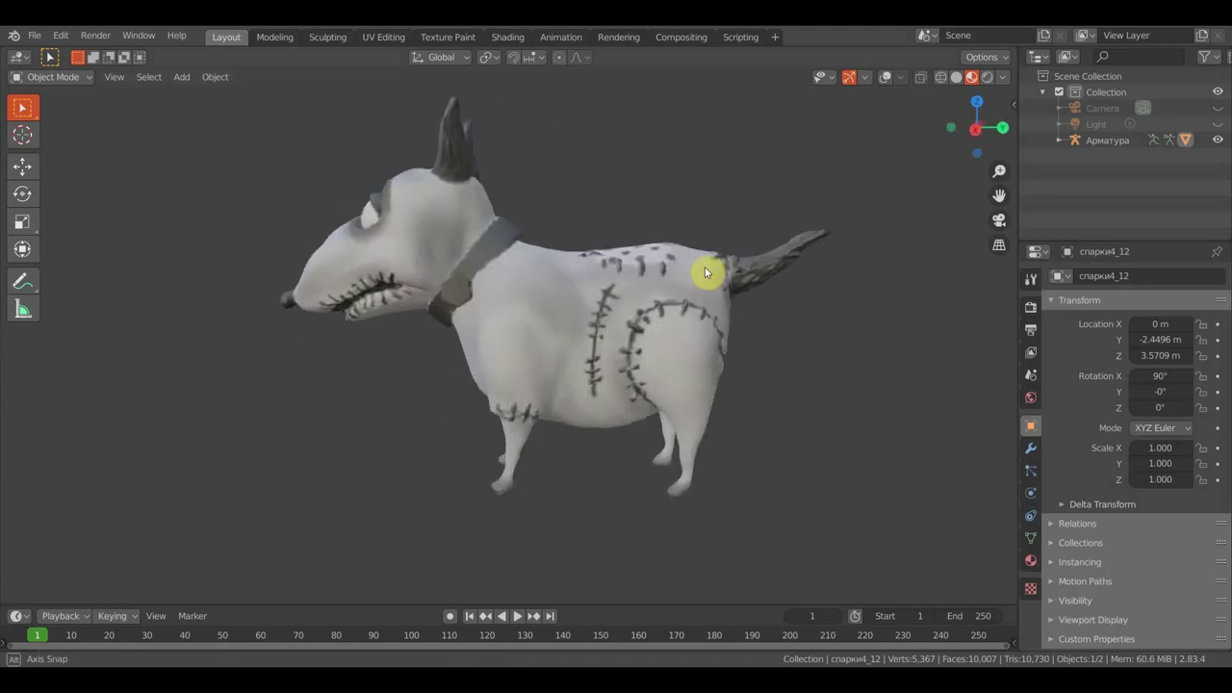
{"action": "mouse_move", "coordinate": [718, 274]}
{"action": "middle_mouse_down"}
{"action": "mouse_move", "coordinate": [769, 274]}
{"action": "mouse_move", "coordinate": [843, 225]}
{"action": "mouse_move", "coordinate": [608, 281]}
{"action": "middle_mouse_up"}
{"action": "scroll", "coordinate": [574, 281], "scroll_direction": "up", "scroll_amount": 5}
{"action": "scroll", "coordinate": [635, 200], "scroll_direction": "down", "scroll_amount": 5}
{"action": "mouse_move", "coordinate": [651, 209]}
{"action": "middle_mouse_down"}
{"action": "mouse_move", "coordinate": [646, 278]}
{"action": "mouse_move", "coordinate": [591, 299]}
{"action": "mouse_move", "coordinate": [764, 280]}
{"action": "mouse_move", "coordinate": [765, 316]}
{"action": "mouse_move", "coordinate": [772, 308]}
{"action": "middle_mouse_up"}
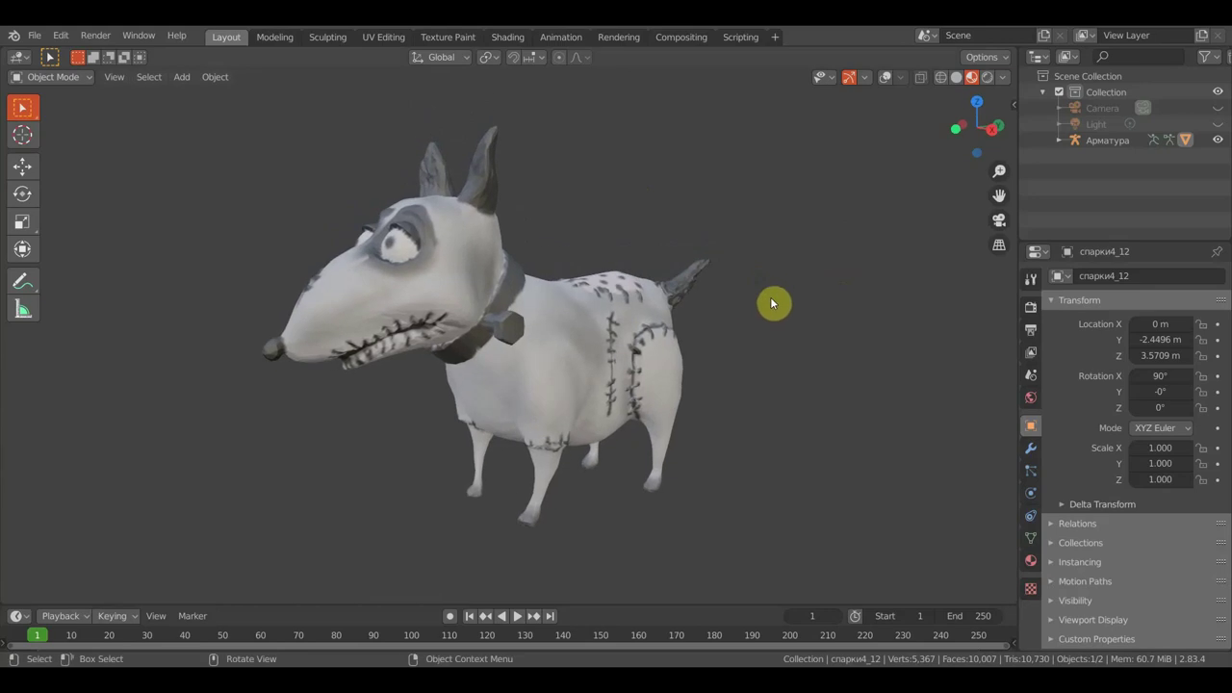
Show the bones and grid overlays and settle on the flat Right Orthographic side view
{"action": "left_click", "coordinate": [885, 79]}
{"action": "mouse_move", "coordinate": [731, 295]}
{"action": "middle_mouse_down"}
{"action": "mouse_move", "coordinate": [660, 283]}
{"action": "mouse_move", "coordinate": [701, 294]}
{"action": "middle_mouse_up"}
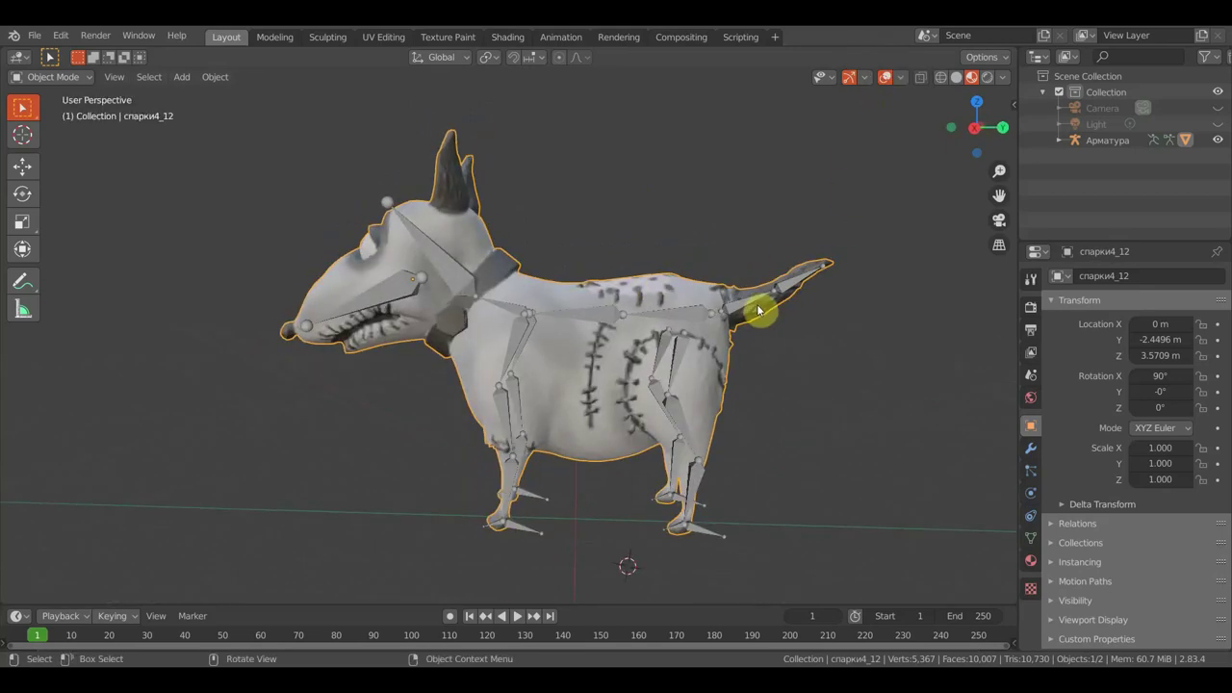
{"action": "key", "text": "KP_3"}
{"action": "middle_click_drag", "start_coordinate": [852, 401], "coordinate": [845, 352], "text": "shift"}
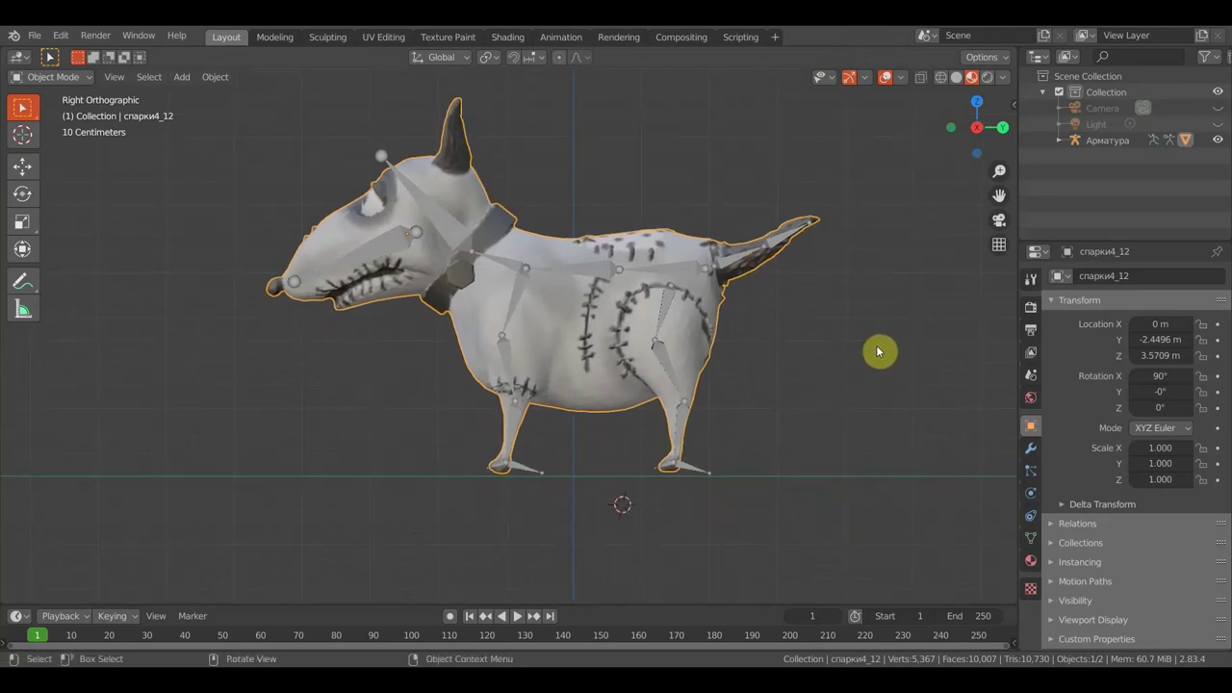
{"action": "key", "text": "KP_1"}
{"action": "key", "text": "KP_3"}
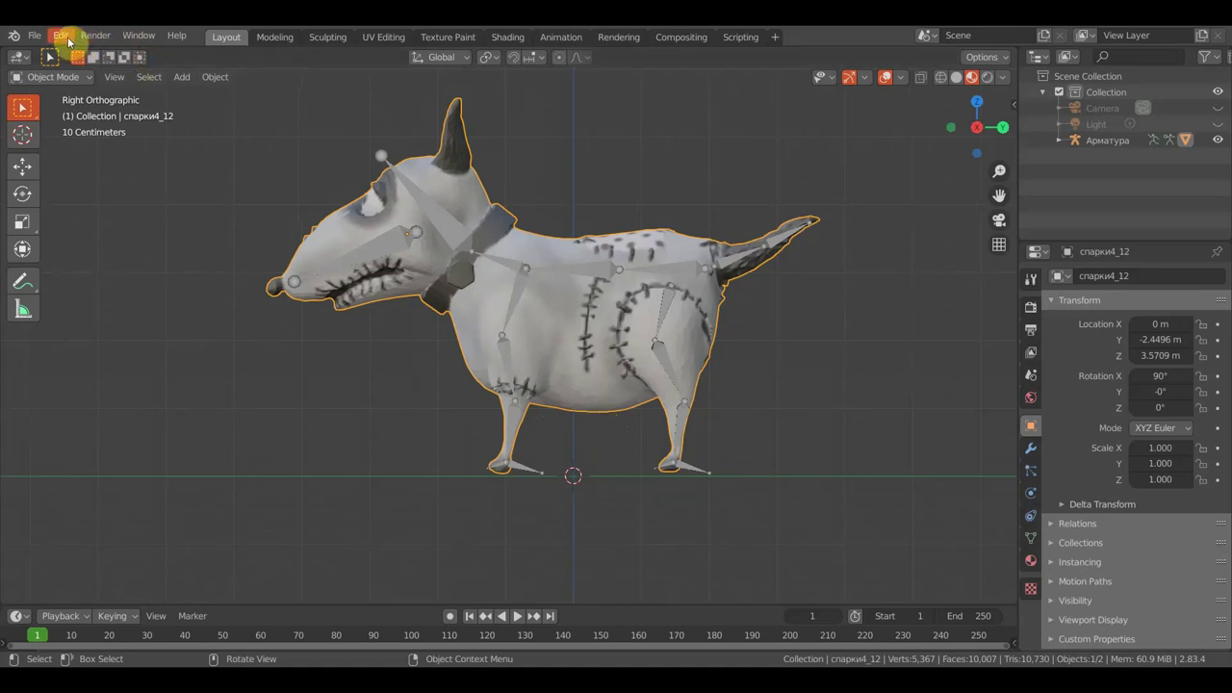
{"action": "left_click", "coordinate": [60, 34]}
{"action": "left_click", "coordinate": [116, 262]}
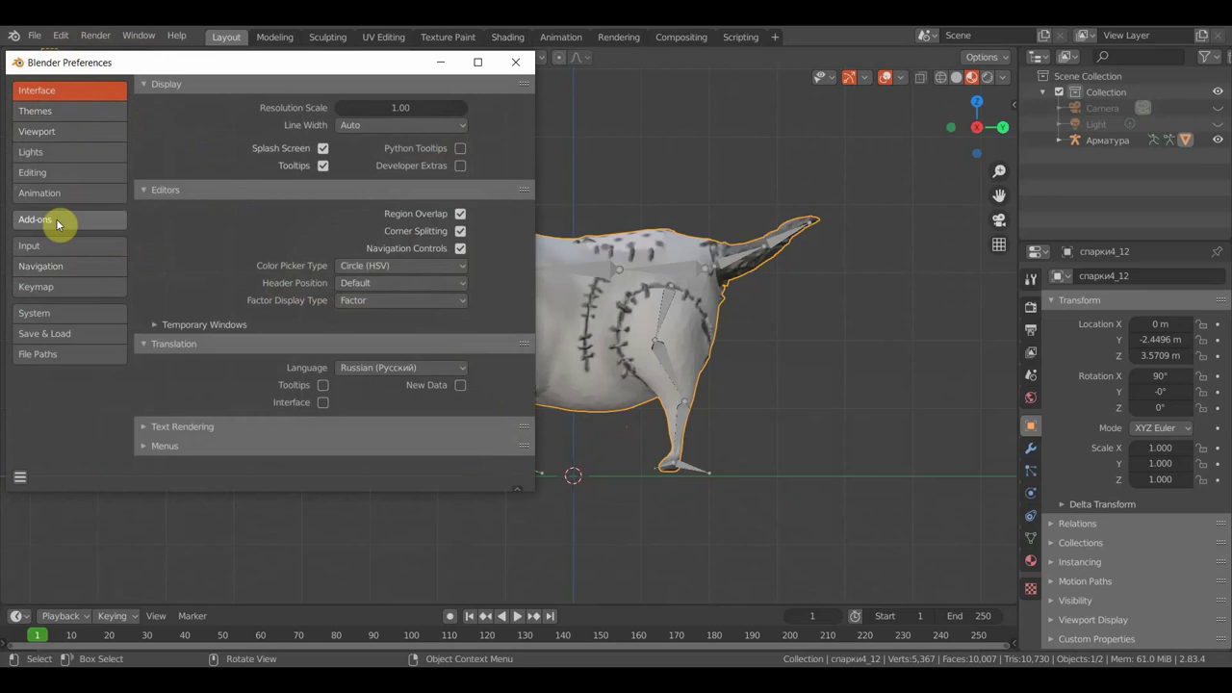
{"action": "left_click", "coordinate": [56, 249]}
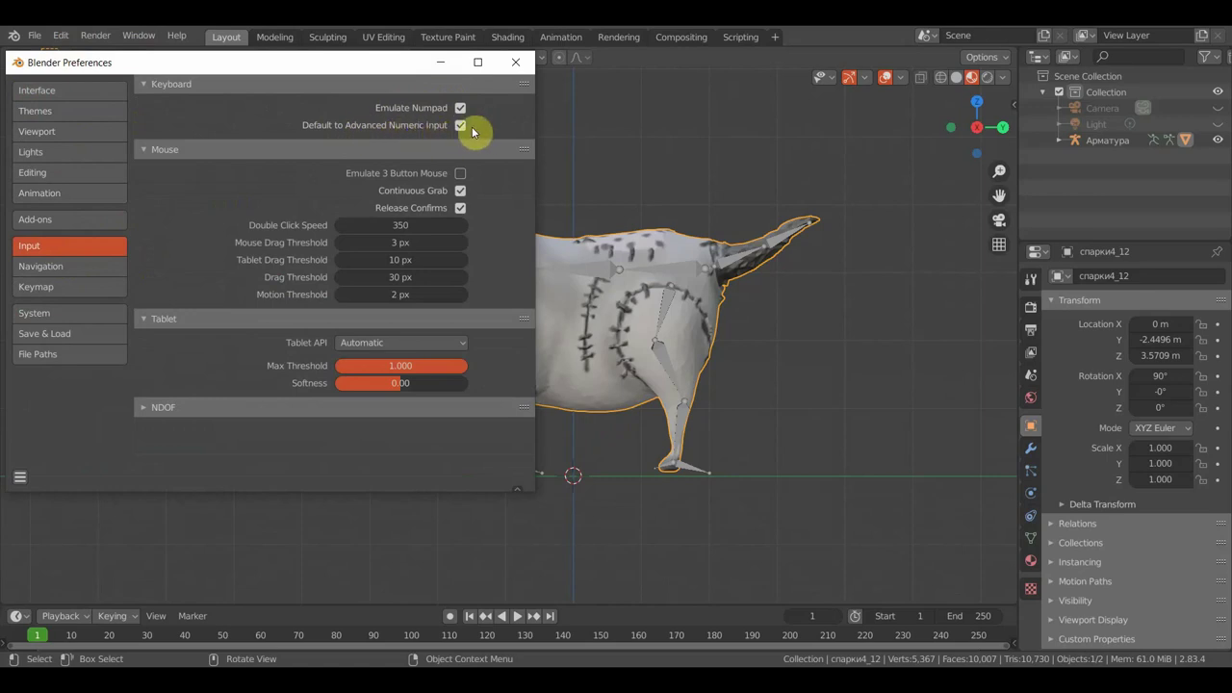
{"action": "left_click", "coordinate": [518, 63]}
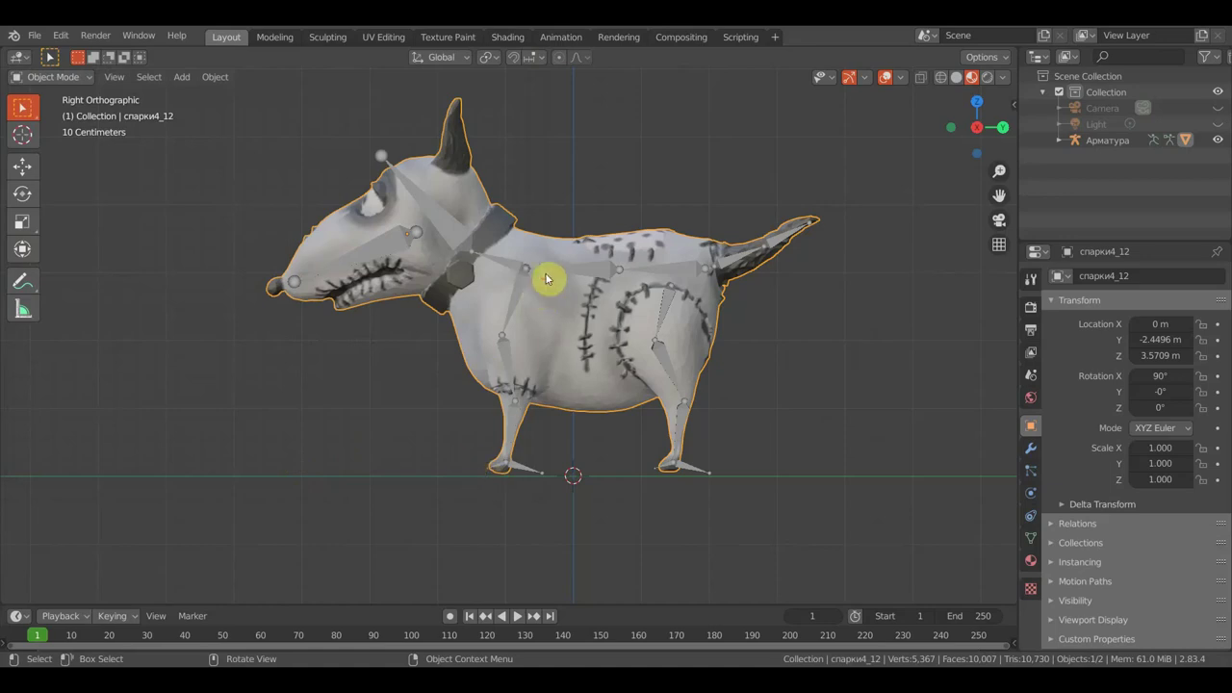
{"action": "left_click", "coordinate": [558, 273]}
Switch the armature into Pose Mode and enlarge the timeline
{"action": "left_click", "coordinate": [52, 77]}
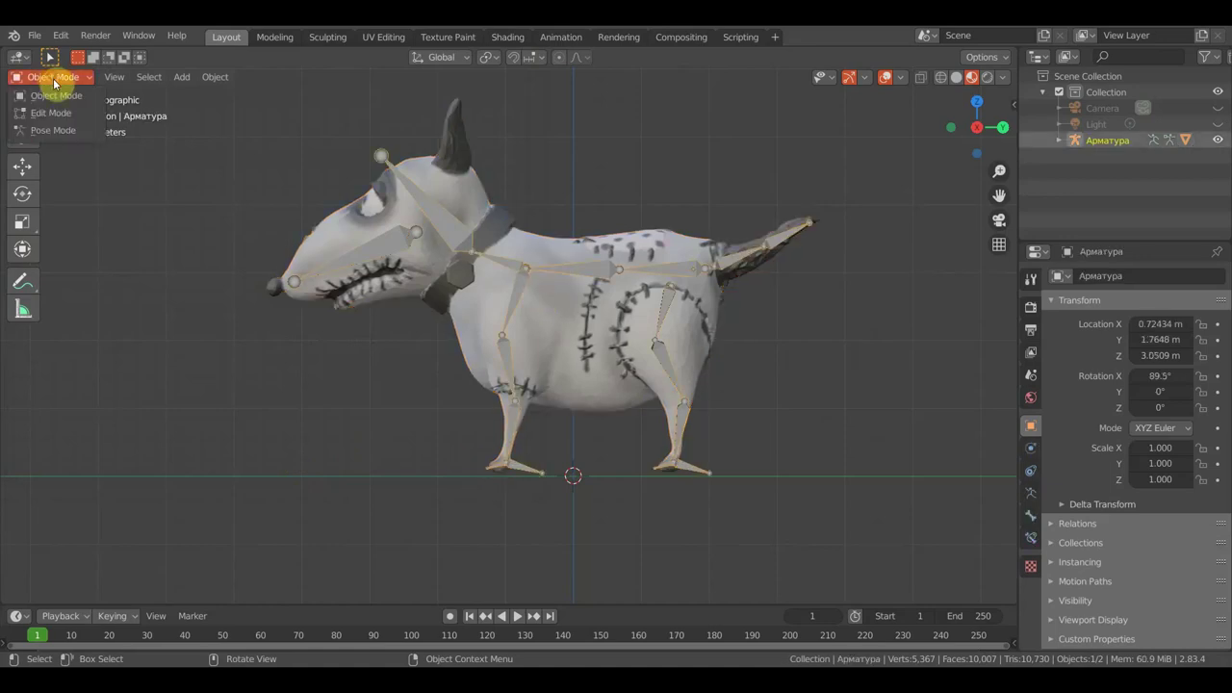
{"action": "left_click", "coordinate": [72, 132]}
{"action": "left_click_drag", "start_coordinate": [572, 605], "coordinate": [580, 508]}
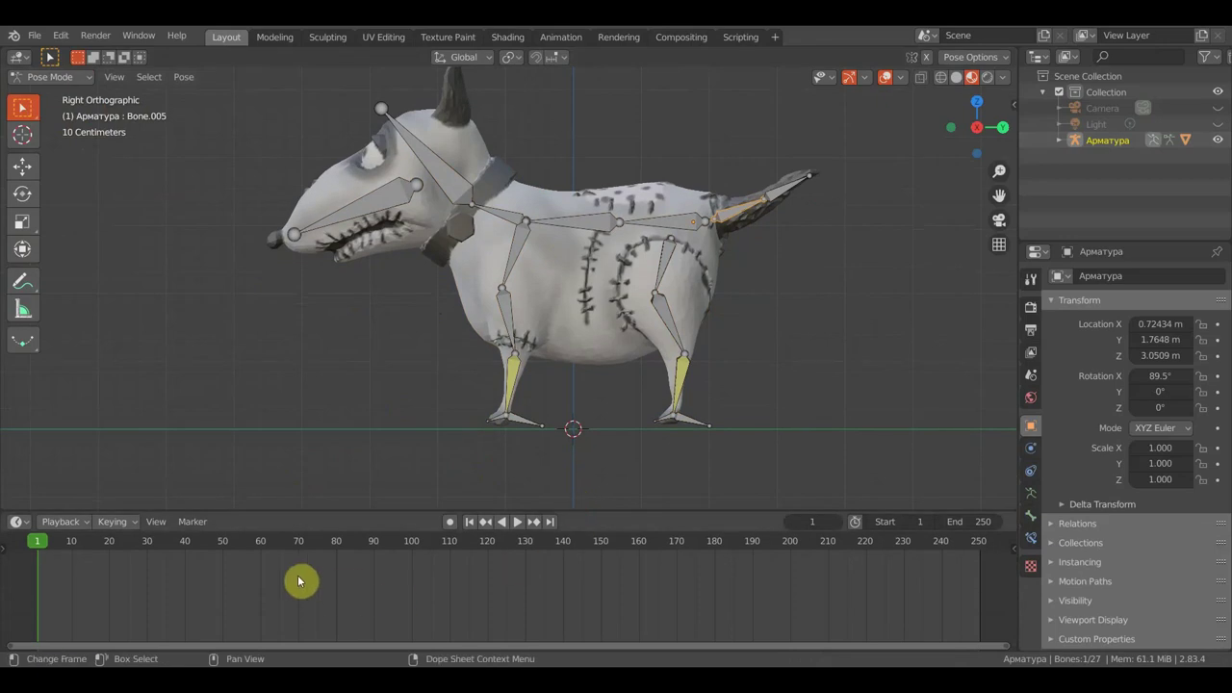
{"action": "scroll", "coordinate": [165, 580], "scroll_direction": "up", "scroll_amount": 2}
{"action": "scroll", "coordinate": [164, 581], "scroll_direction": "up", "scroll_amount": 5}
{"action": "scroll", "coordinate": [164, 581], "scroll_direction": "up", "scroll_amount": 3}
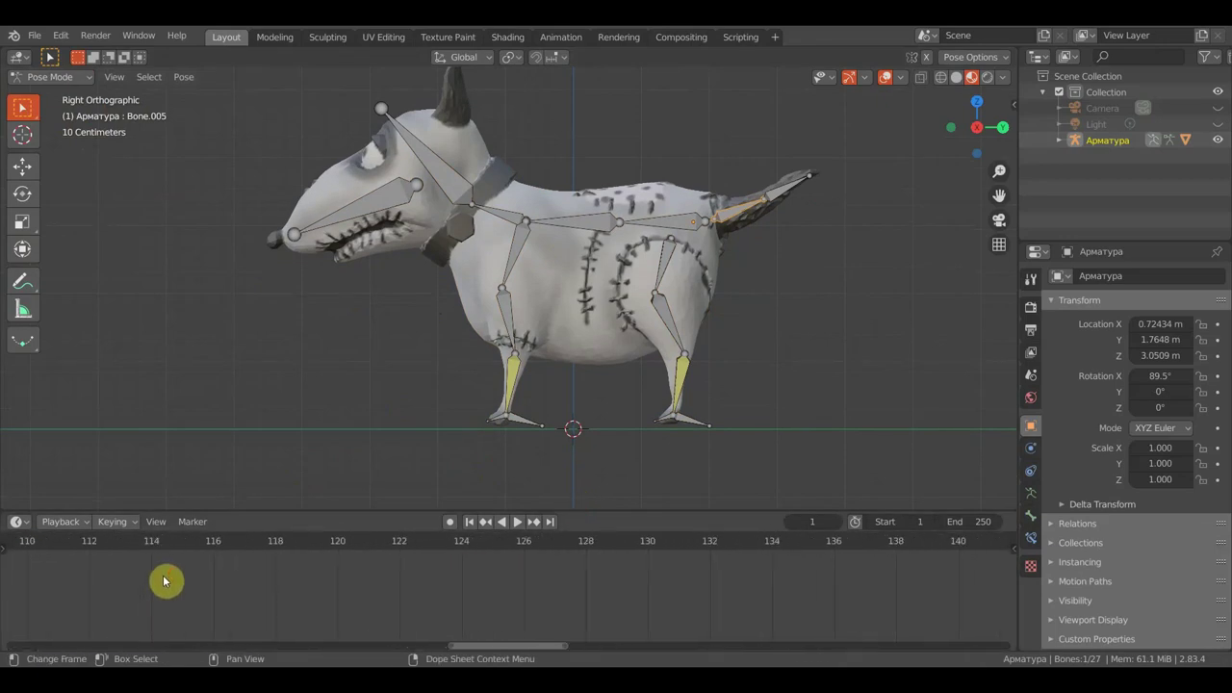
Change the animation end frame from 250 to 13, then select the front foot bone
{"action": "mouse_move", "coordinate": [607, 636]}
{"action": "middle_mouse_down"}
{"action": "mouse_move", "coordinate": [695, 616]}
{"action": "mouse_move", "coordinate": [944, 613]}
{"action": "middle_mouse_up"}
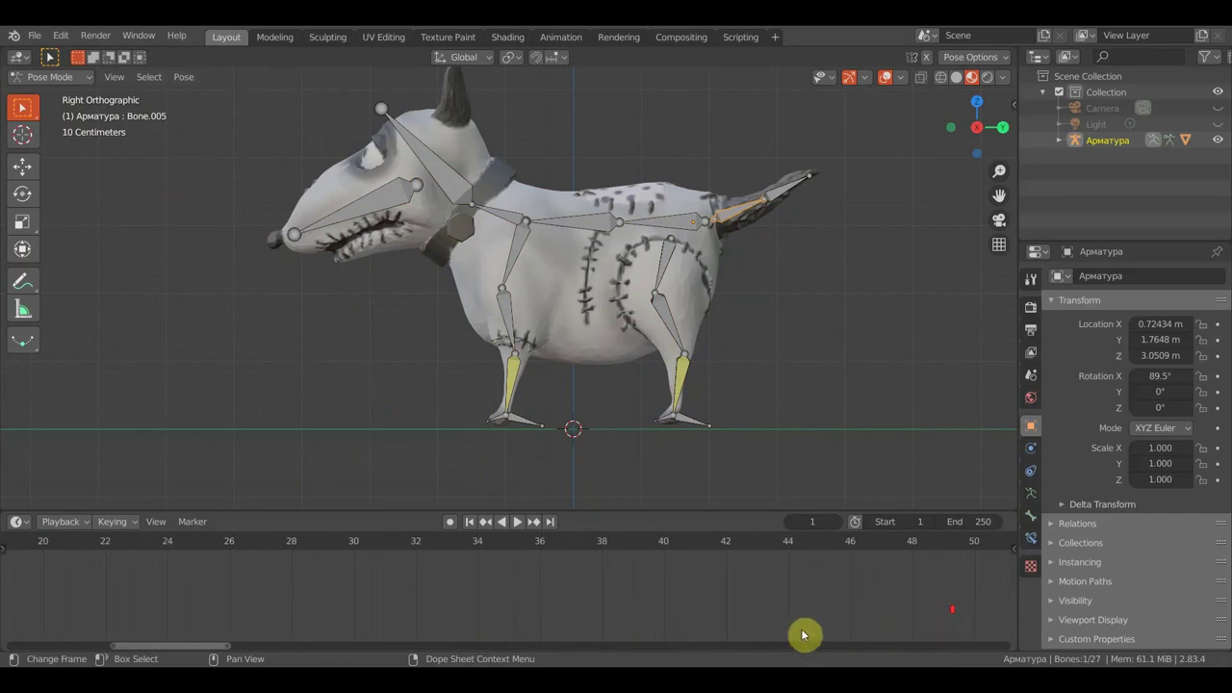
{"action": "middle_click_drag", "start_coordinate": [514, 602], "coordinate": [337, 603]}
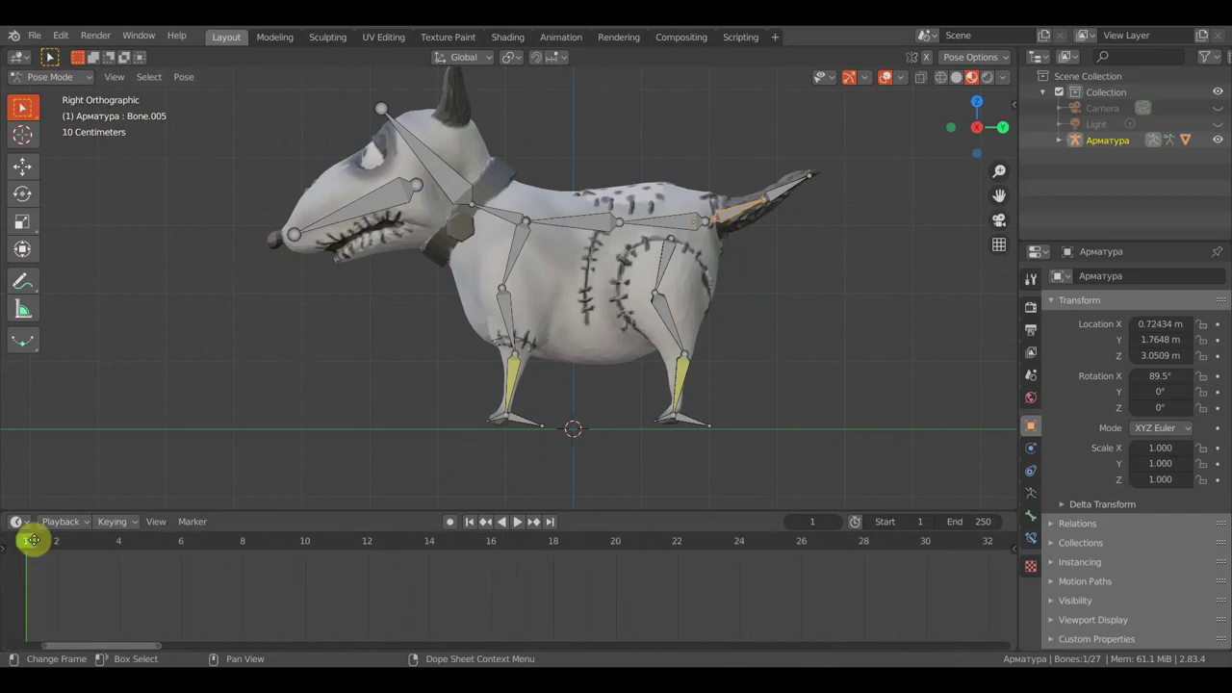
{"action": "scroll", "coordinate": [352, 589], "scroll_direction": "up", "scroll_amount": 2}
{"action": "scroll", "coordinate": [353, 594], "scroll_direction": "up", "scroll_amount": 1}
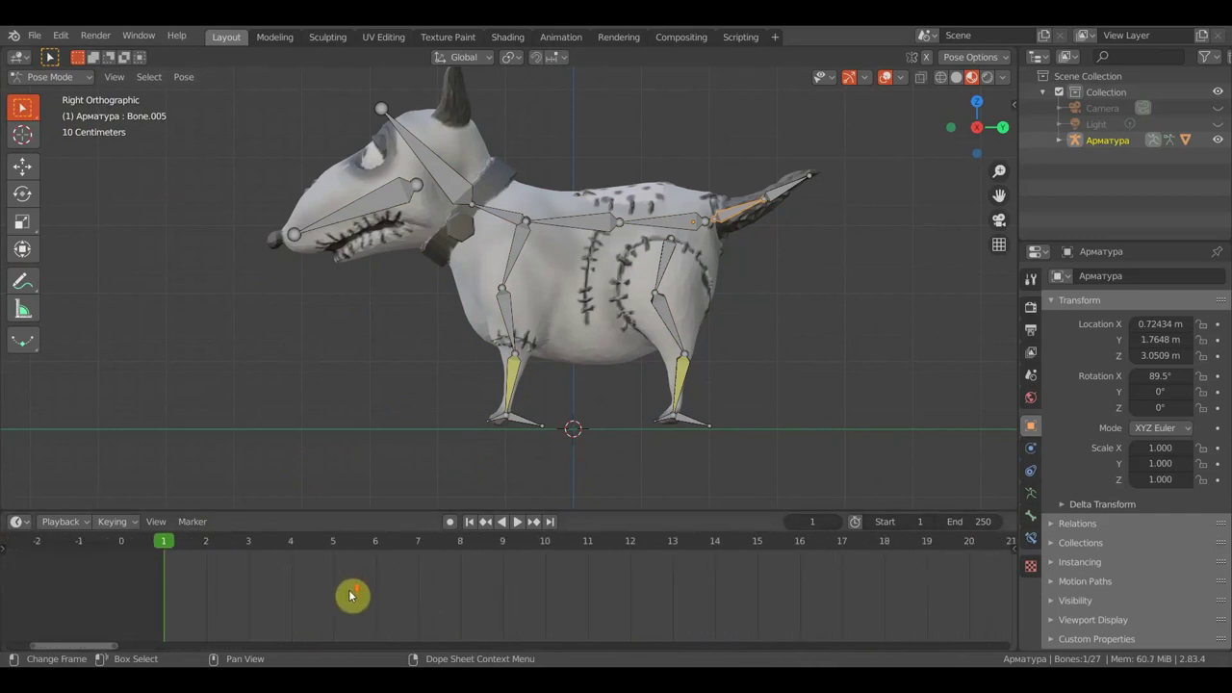
{"action": "scroll", "coordinate": [352, 596], "scroll_direction": "up", "scroll_amount": 2}
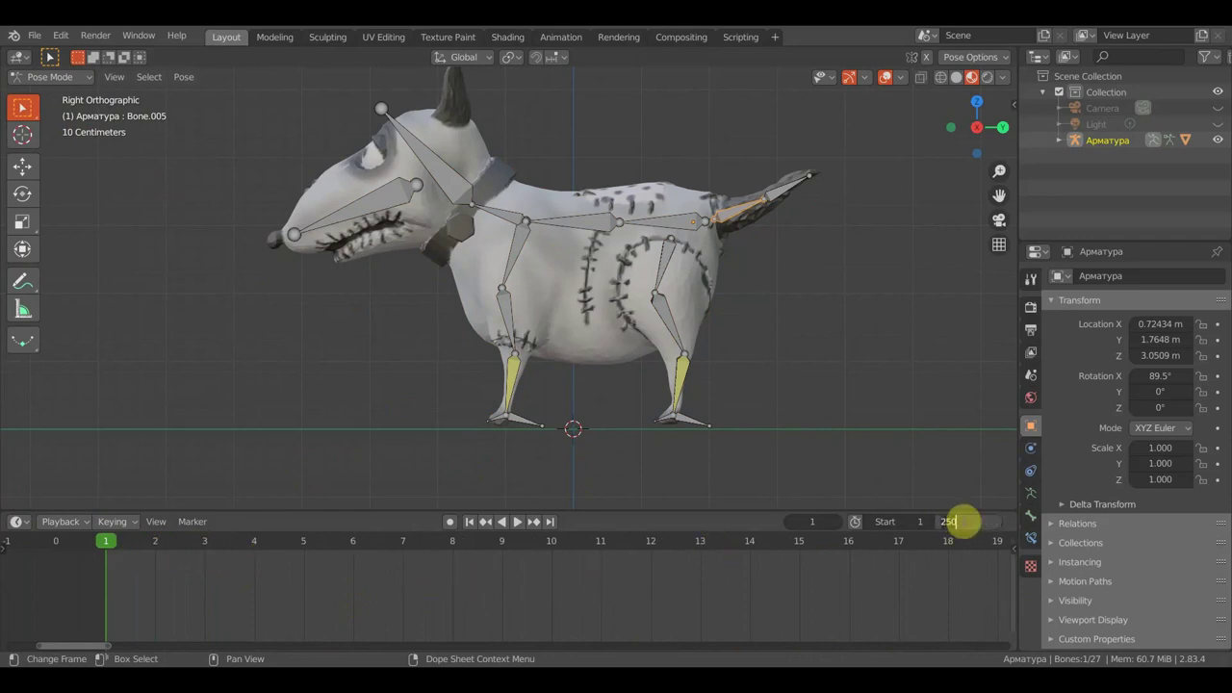
{"action": "type", "text": "18"}
{"action": "type", "text": "13"}
{"action": "key", "text": "Return"}
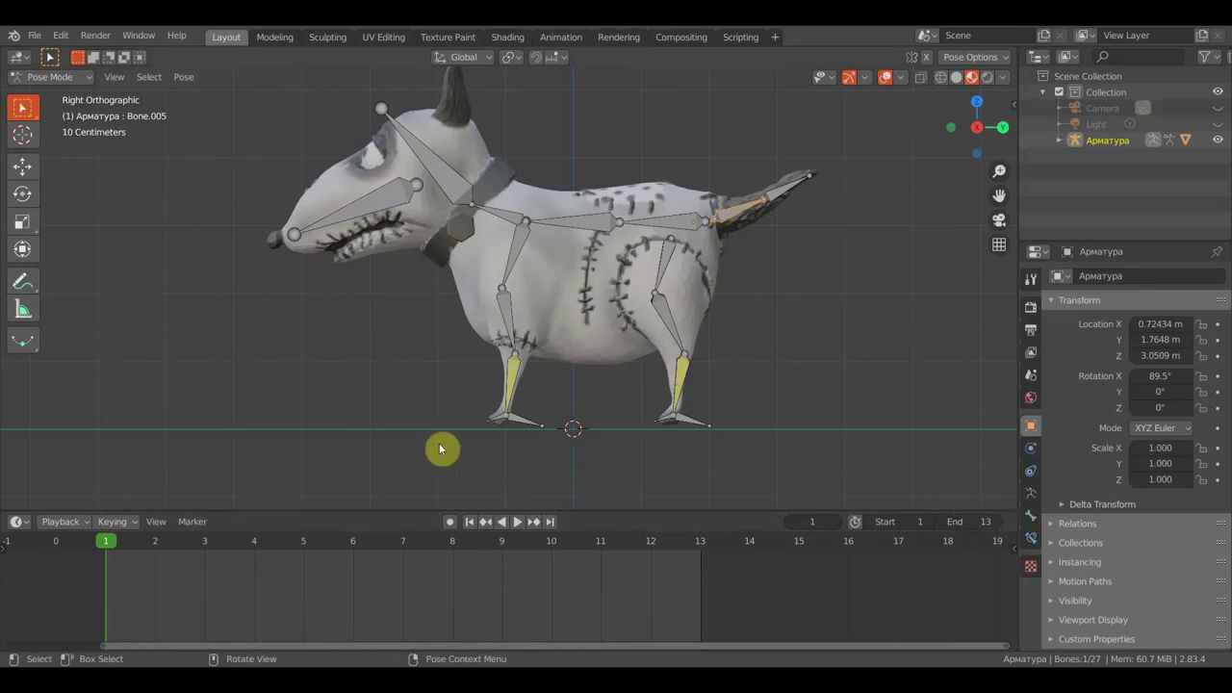
{"action": "left_click", "coordinate": [524, 426]}
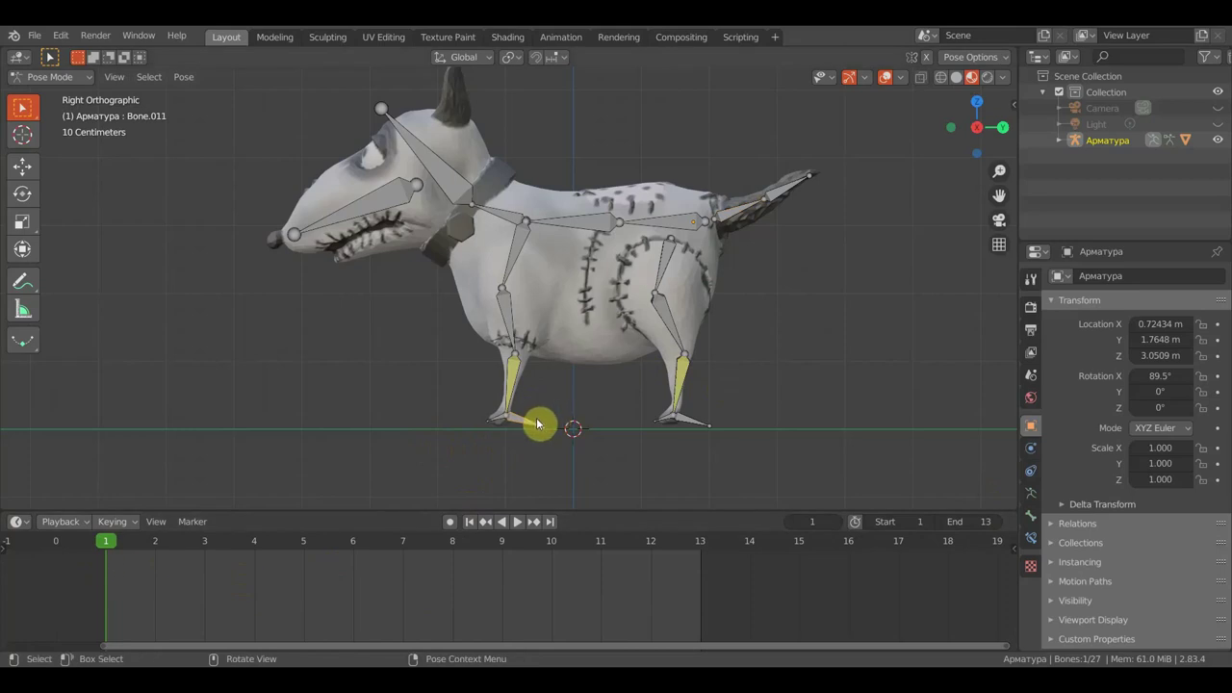
Reposition the front foot bone and move a hind foot forward in side view
{"action": "key", "text": "g"}
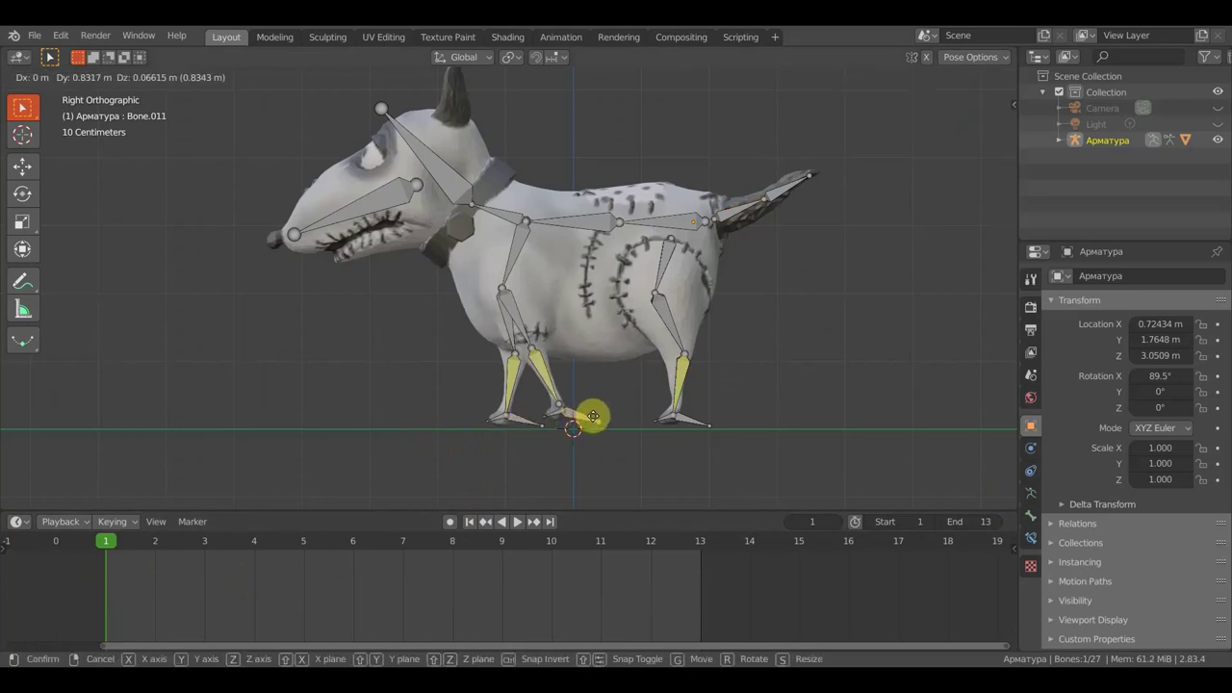
{"action": "left_click", "coordinate": [585, 420]}
{"action": "mouse_move", "coordinate": [680, 427]}
{"action": "middle_mouse_down"}
{"action": "mouse_move", "coordinate": [613, 432]}
{"action": "mouse_move", "coordinate": [723, 438]}
{"action": "middle_mouse_up"}
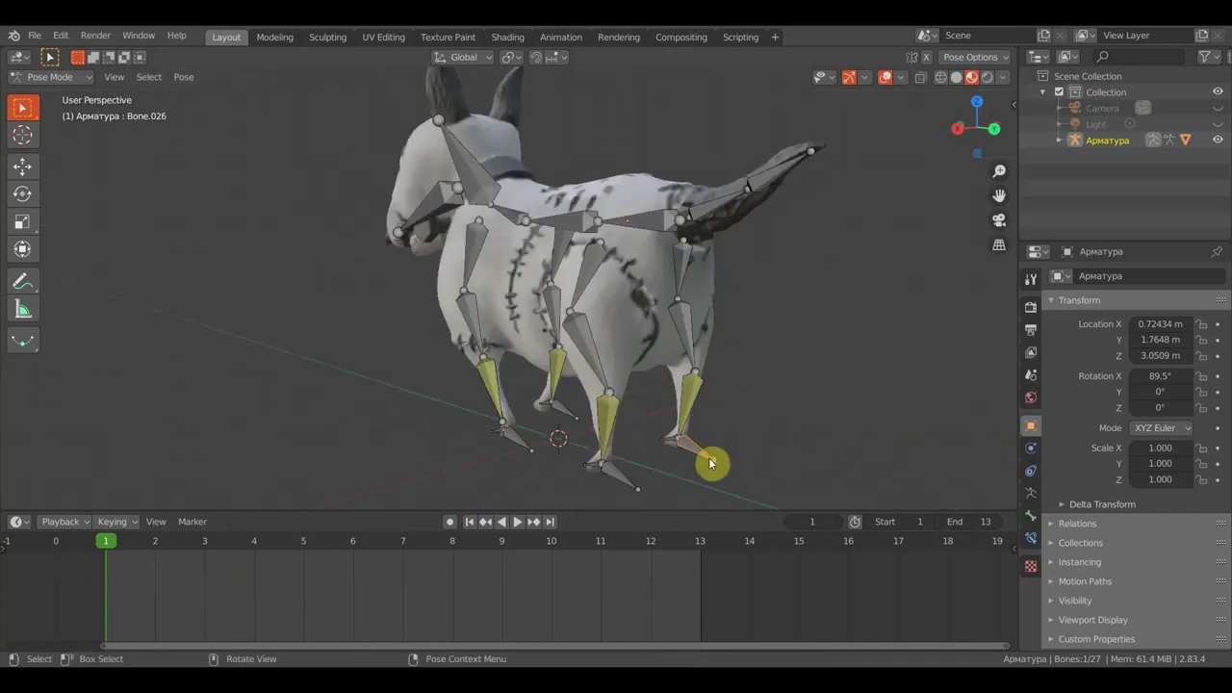
{"action": "key", "text": "KP_3"}
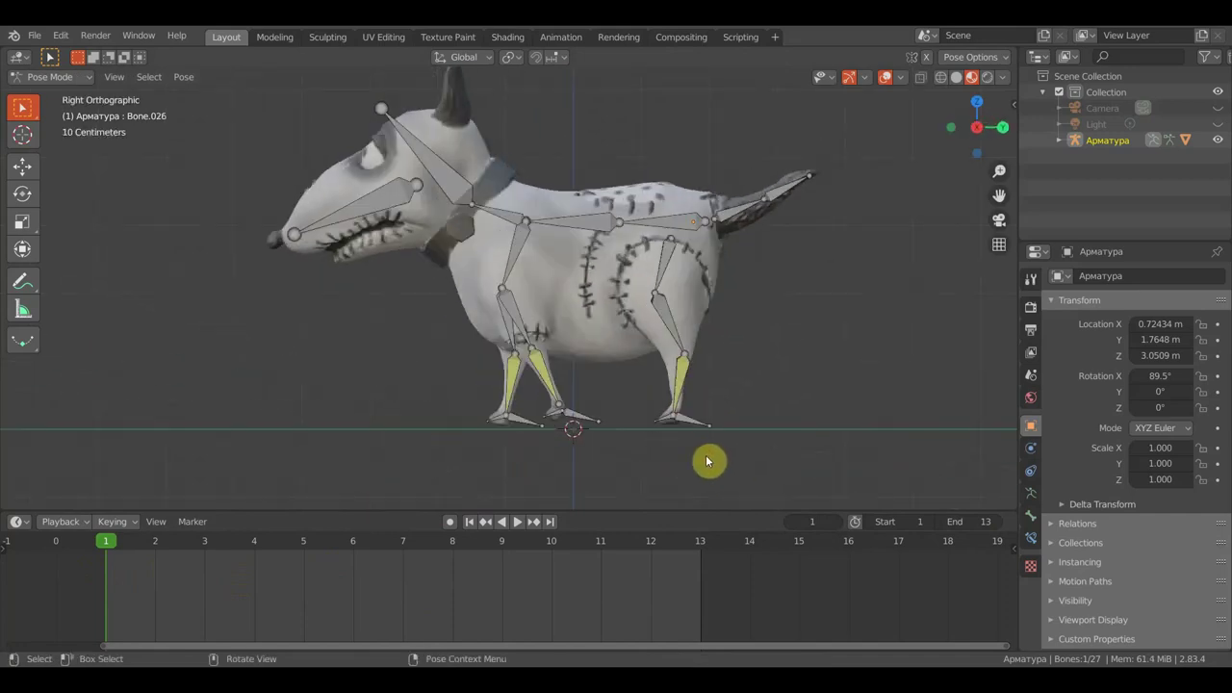
{"action": "key", "text": "g"}
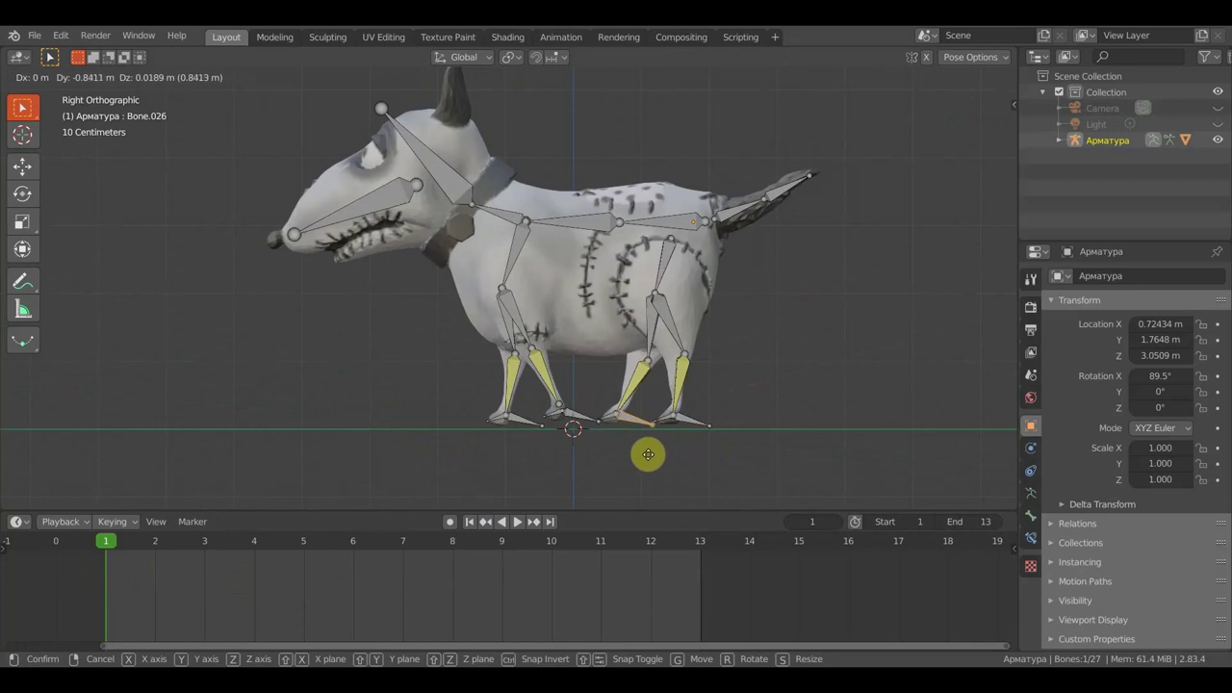
{"action": "left_click", "coordinate": [650, 460]}
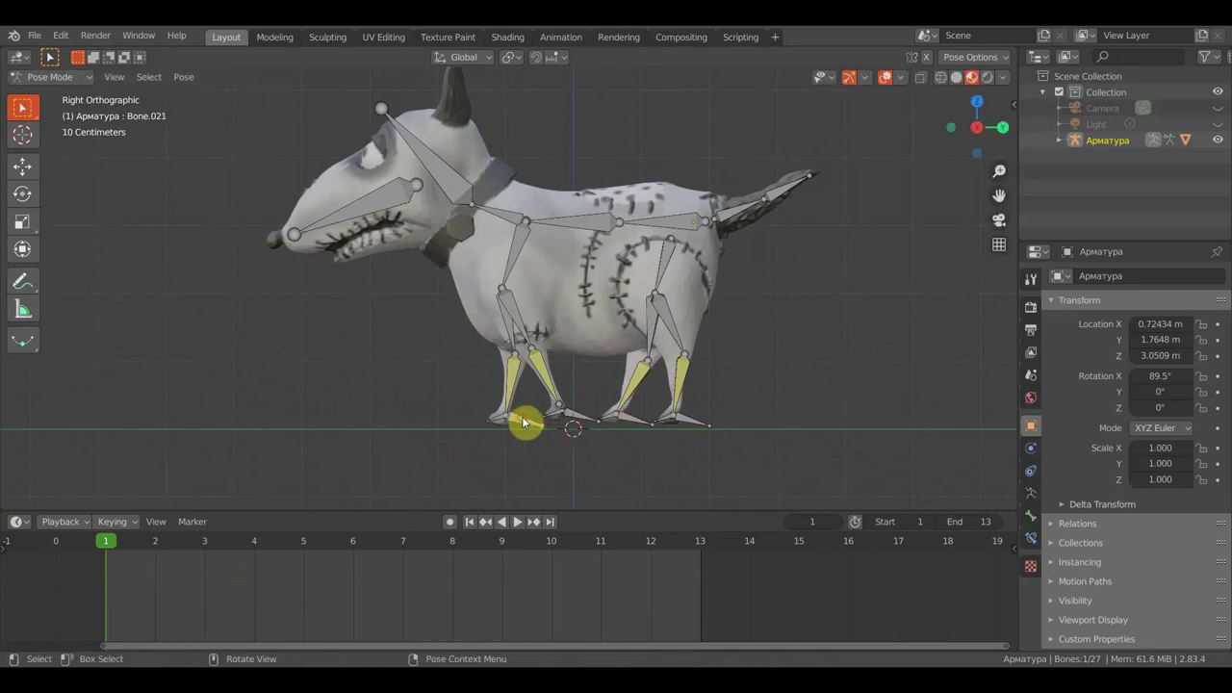
Reach the front leg forward, kick the other hind foot back, and keyframe all bones at frame 1
{"action": "left_click_drag", "start_coordinate": [523, 424], "coordinate": [417, 328]}
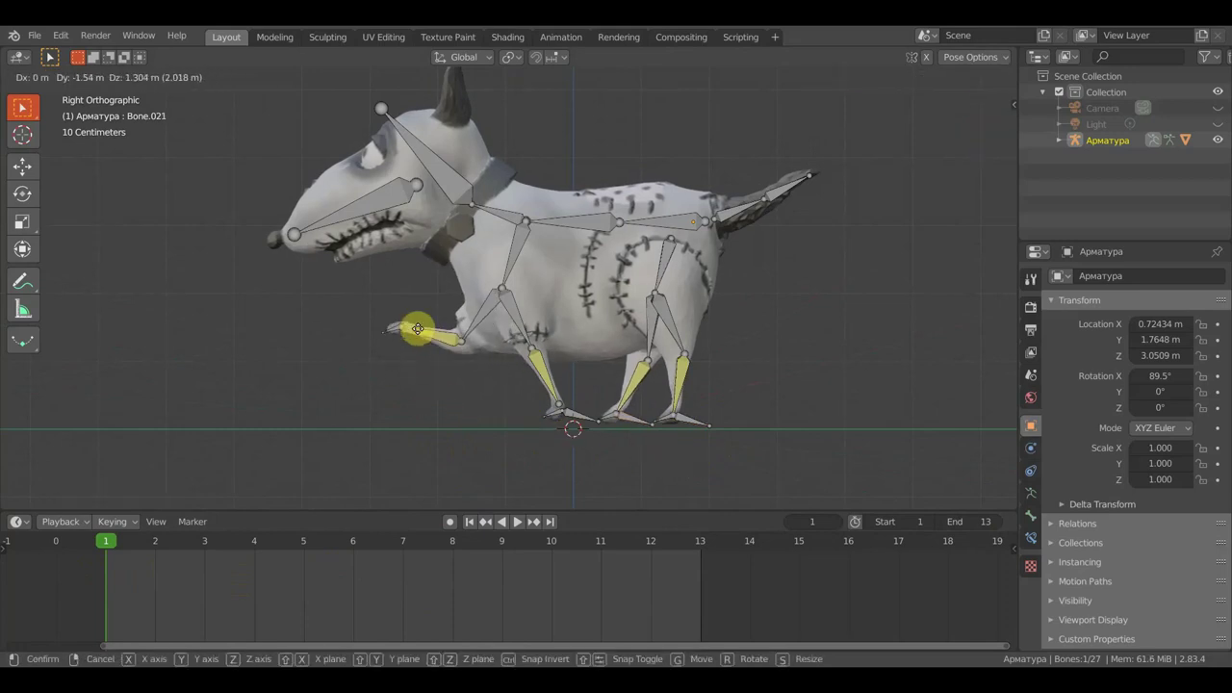
{"action": "left_click", "coordinate": [418, 328]}
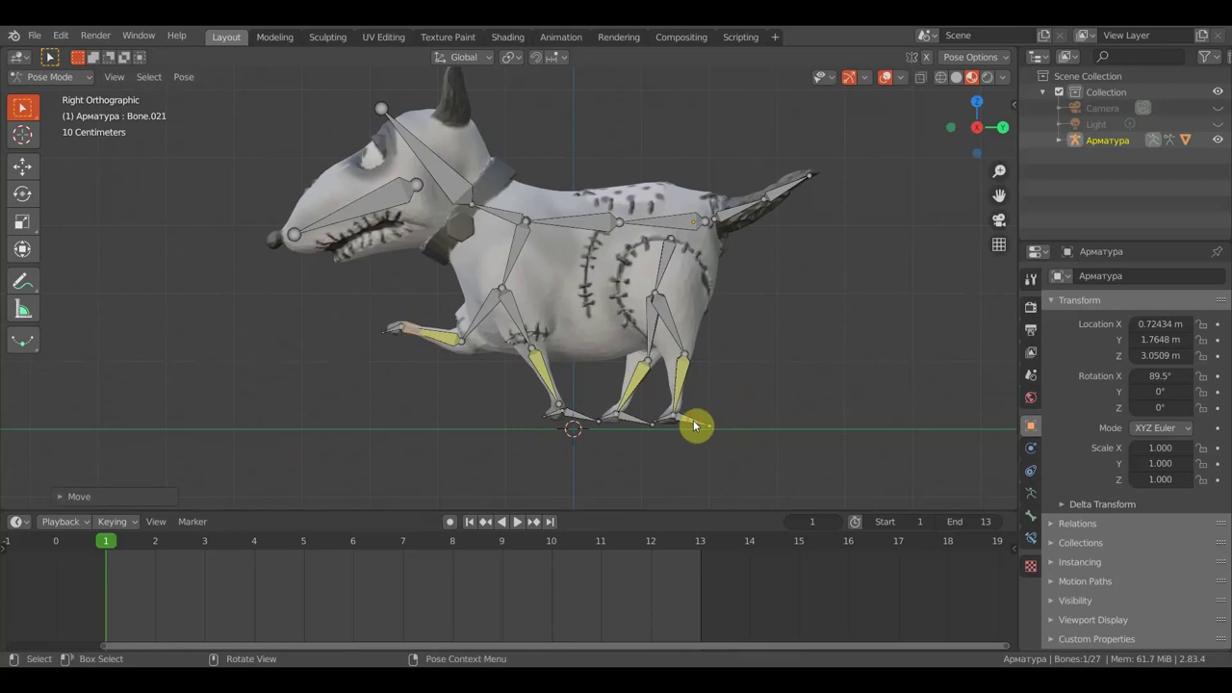
{"action": "left_click_drag", "start_coordinate": [694, 425], "coordinate": [782, 368]}
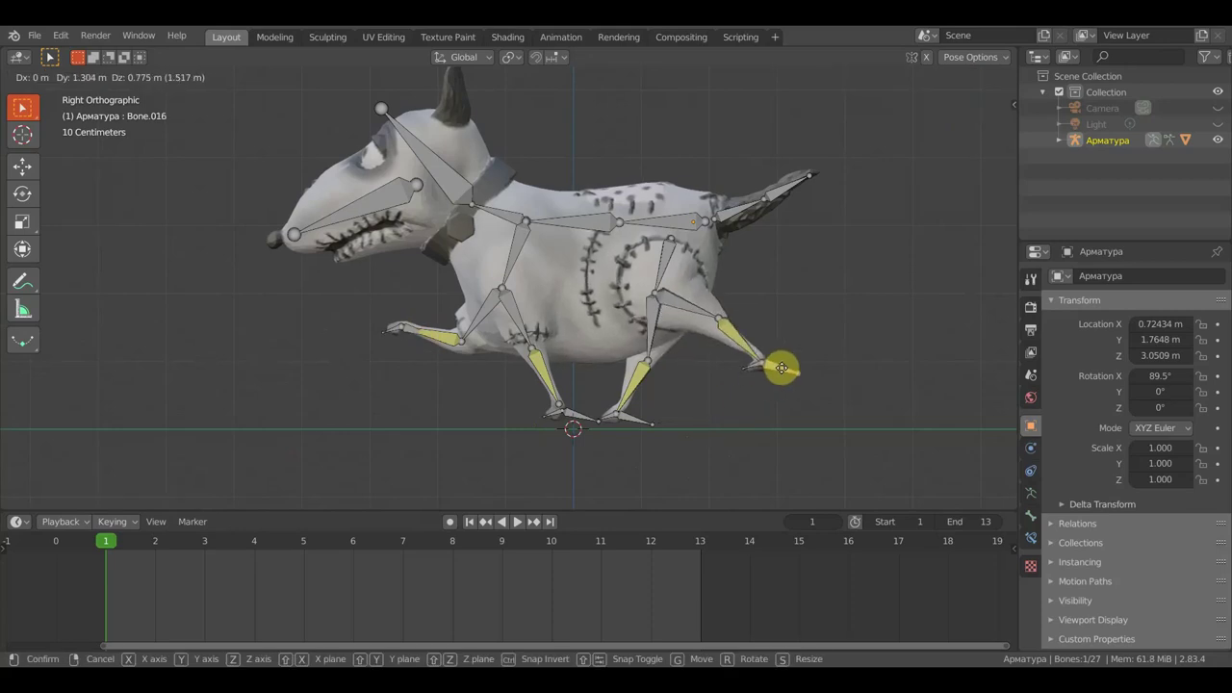
{"action": "left_click", "coordinate": [782, 367]}
{"action": "key", "text": "a"}
{"action": "key", "text": "i"}
{"action": "left_click", "coordinate": [856, 395]}
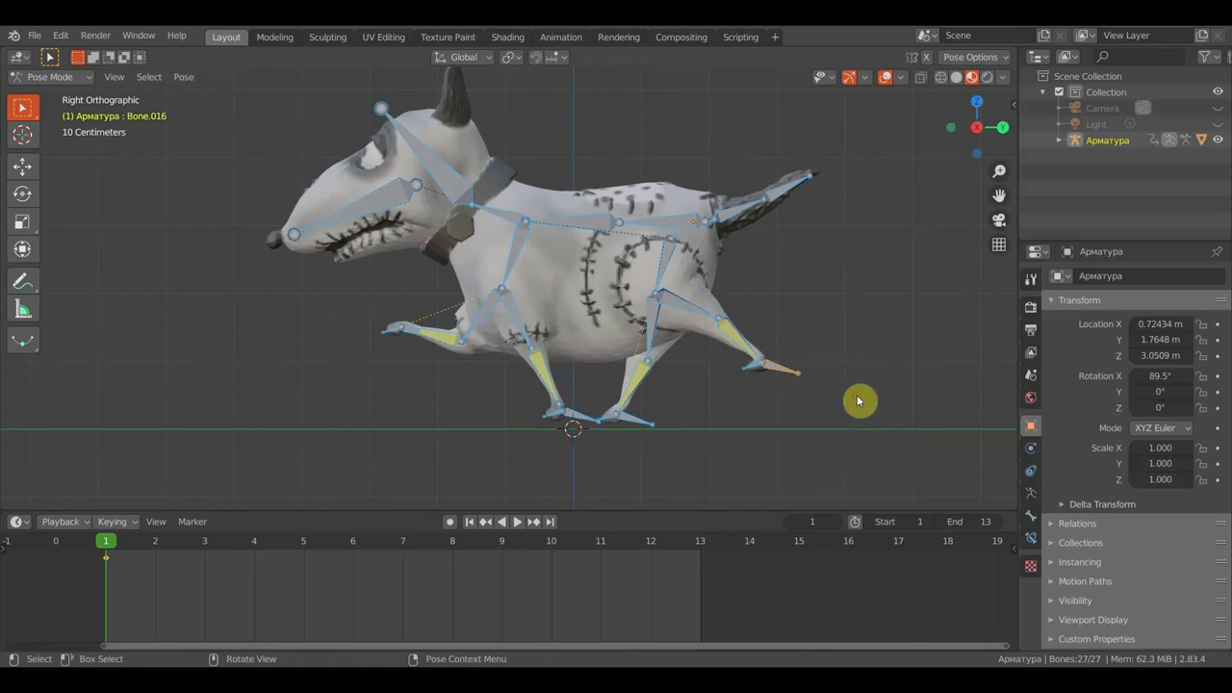
Preview playback, then bring the leading front foot down and reposition a hind foot
{"action": "key", "text": "space"}
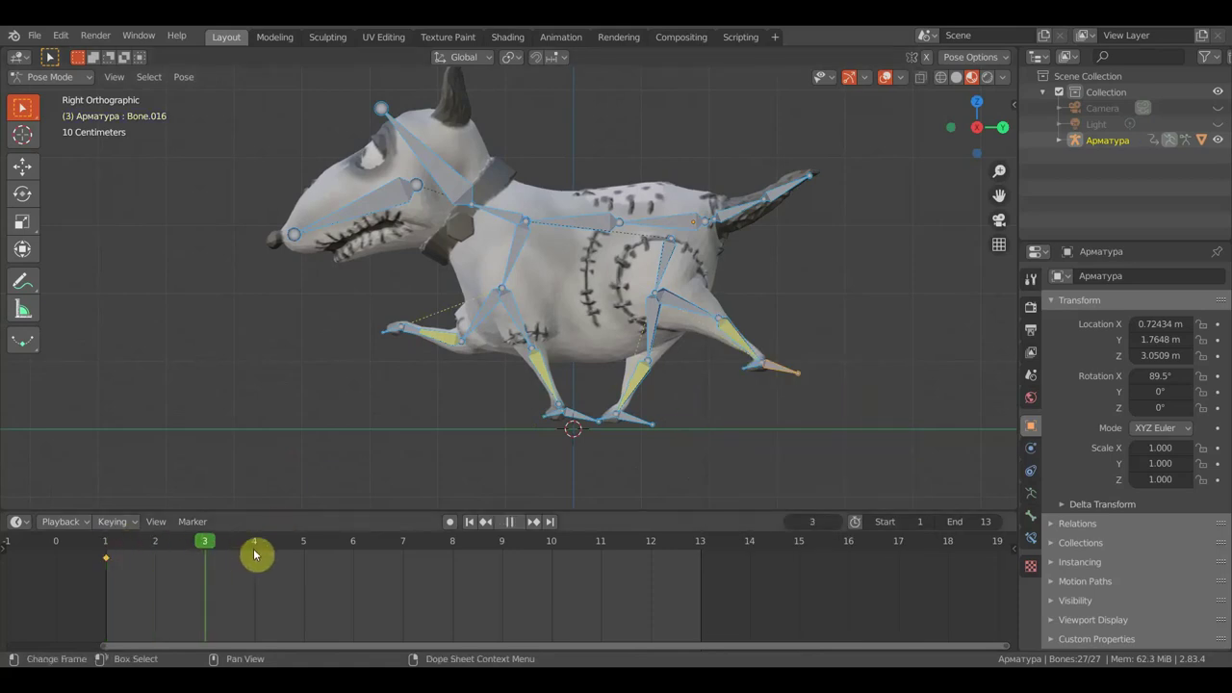
{"action": "key", "text": "space"}
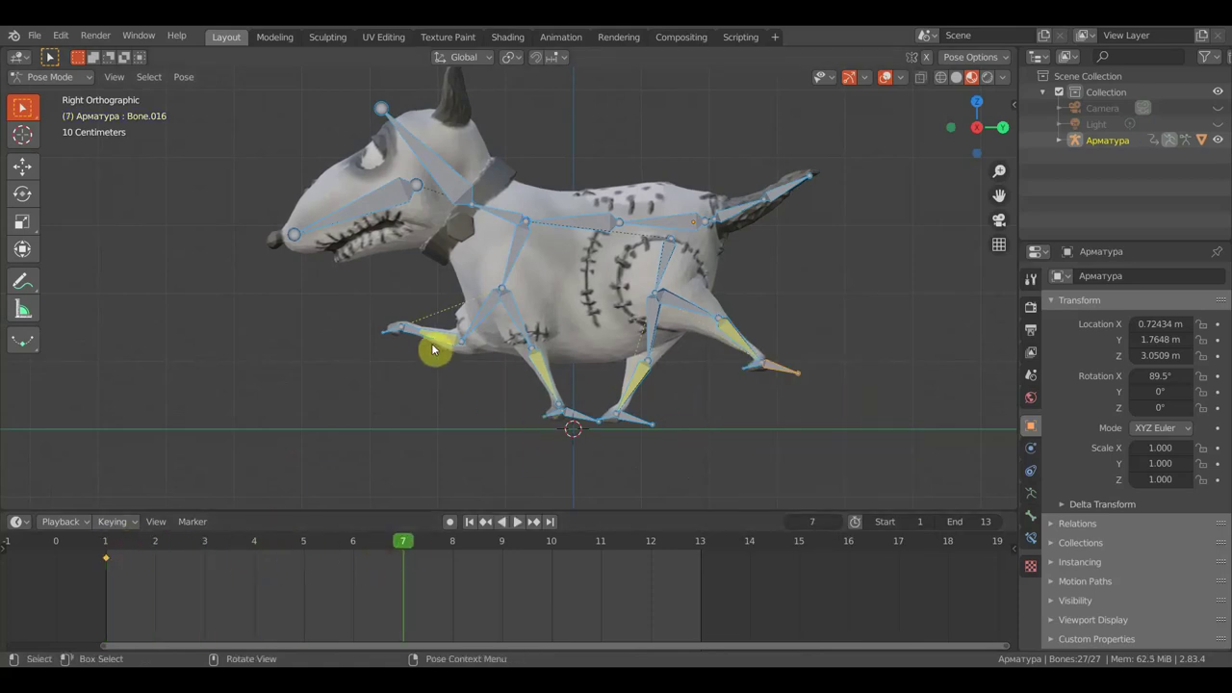
{"action": "left_click", "coordinate": [412, 337]}
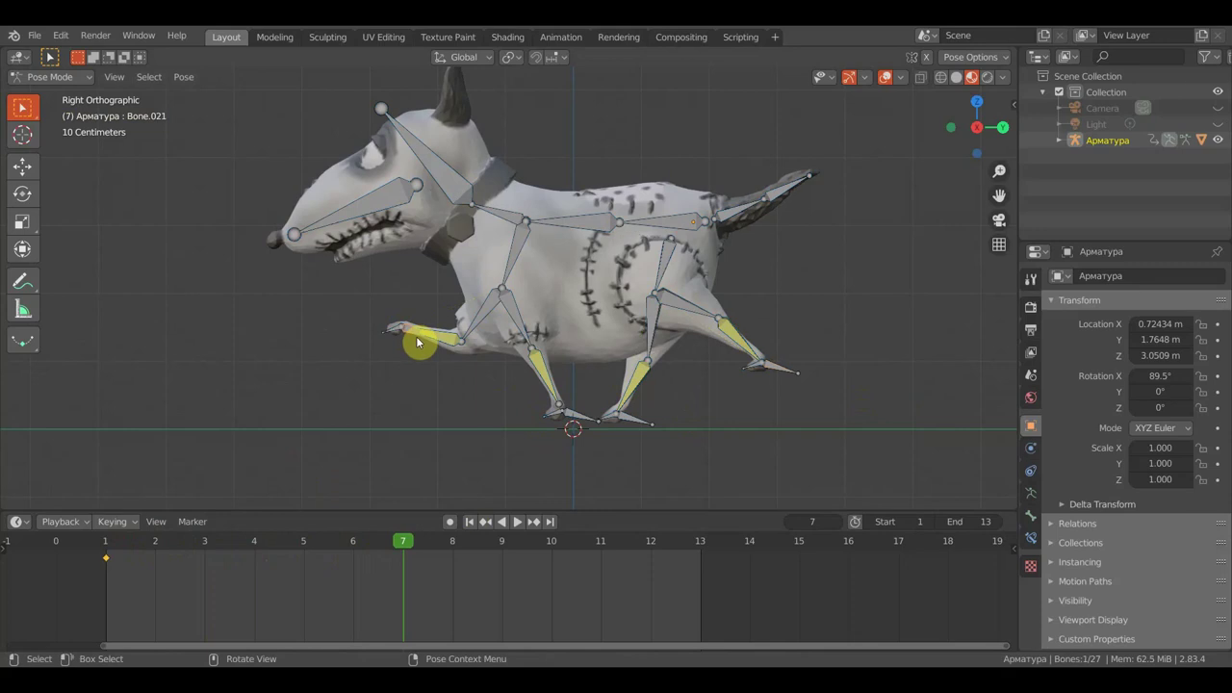
{"action": "key", "text": "g"}
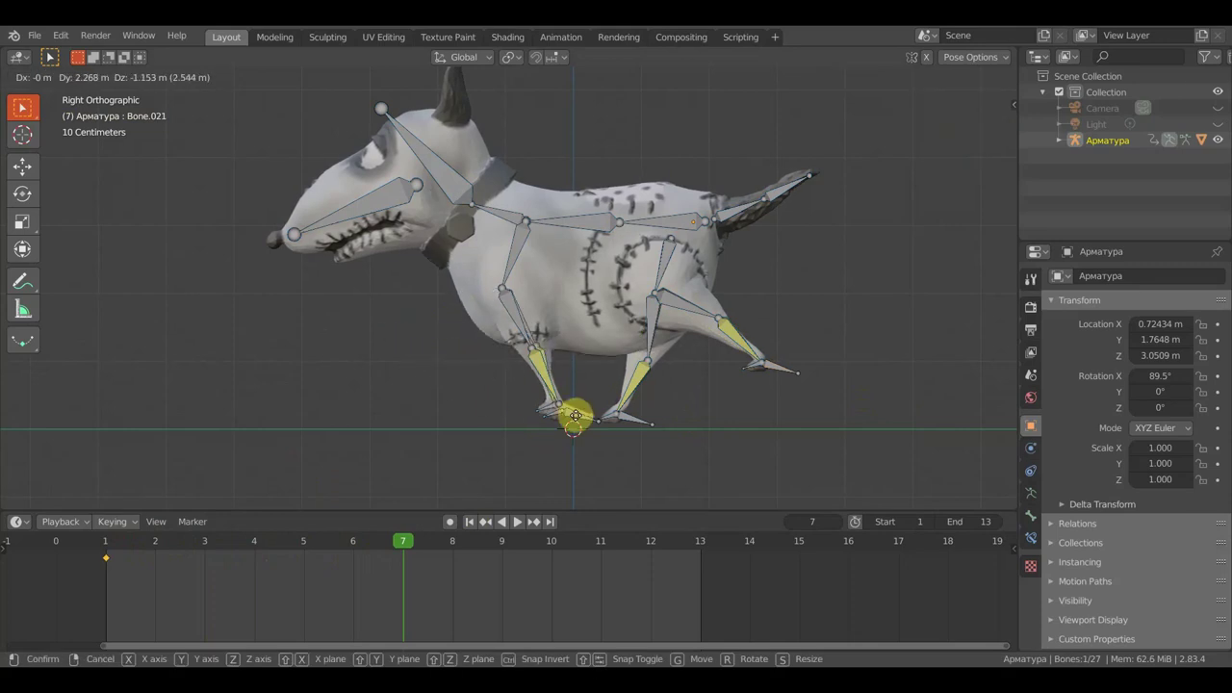
{"action": "left_click", "coordinate": [577, 416]}
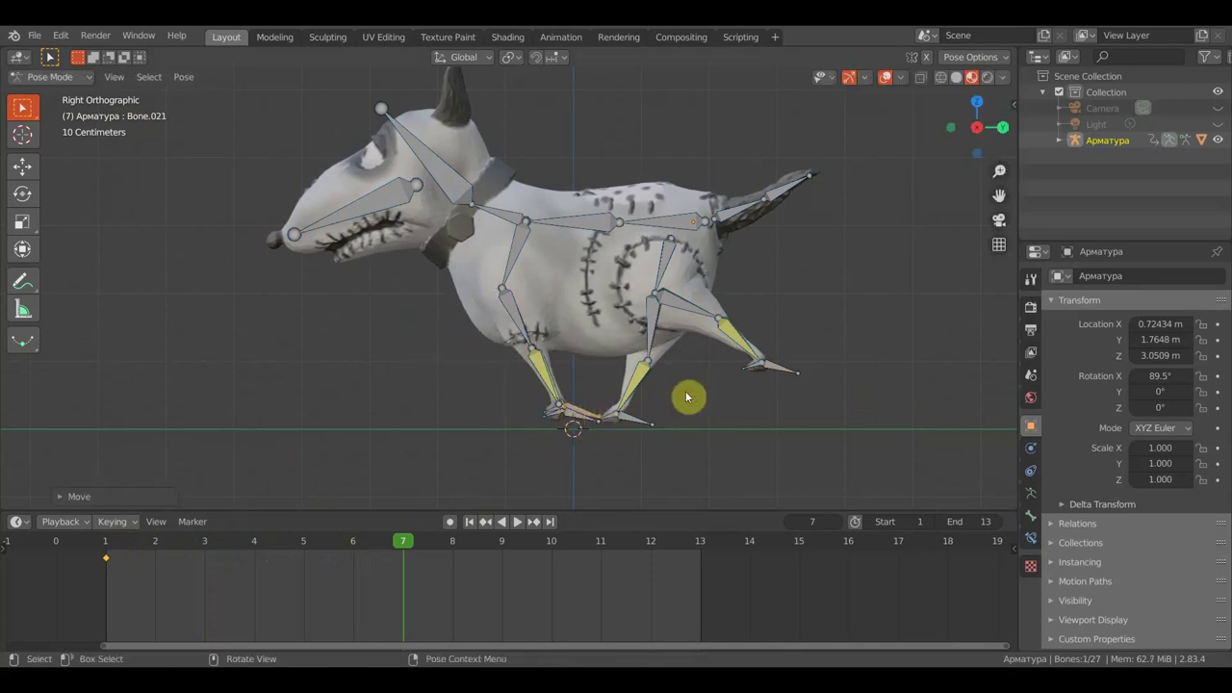
{"action": "left_click", "coordinate": [791, 369]}
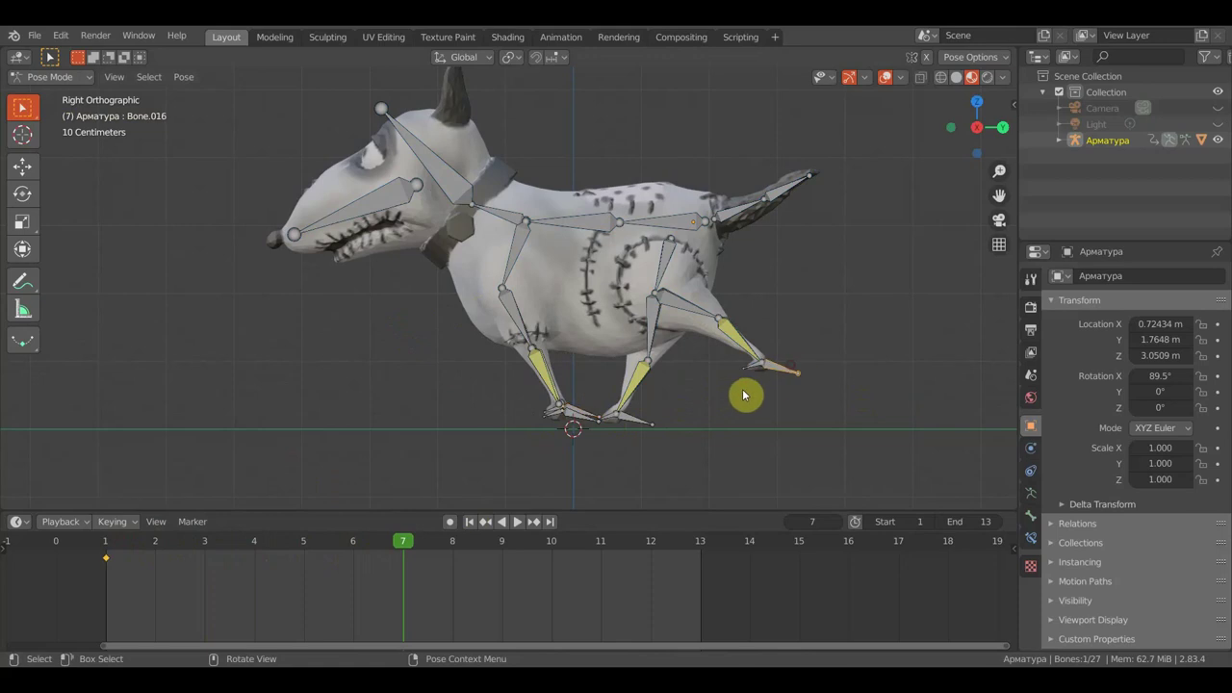
{"action": "key", "text": "g"}
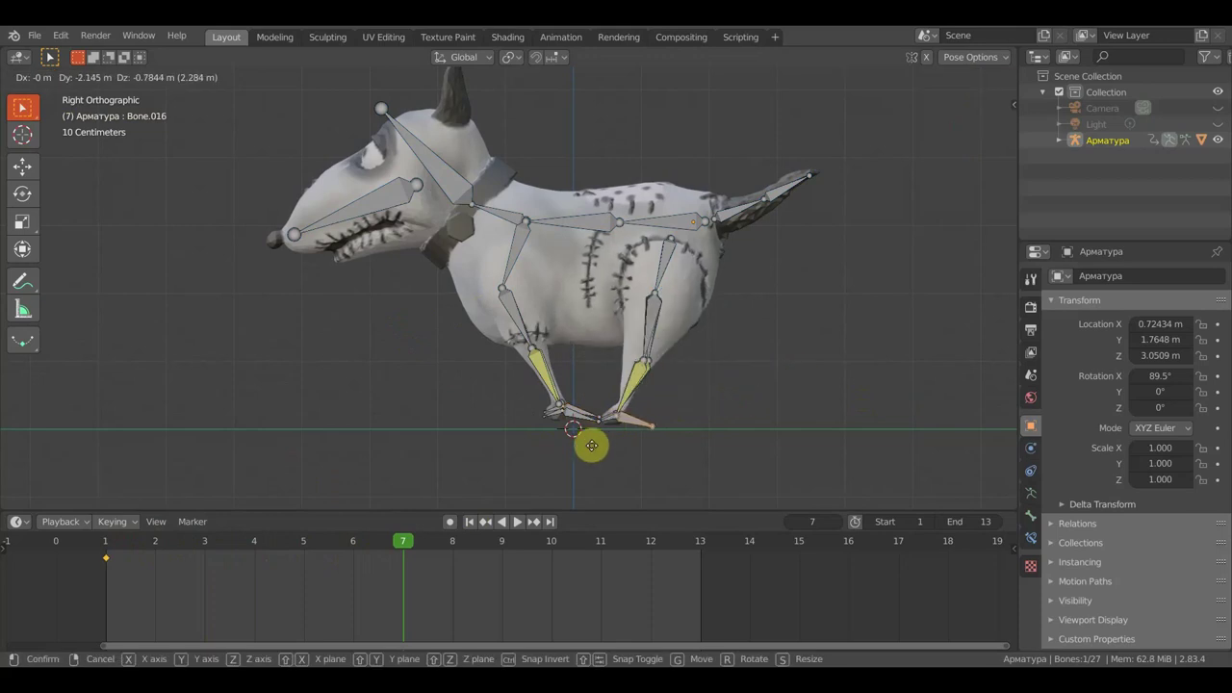
{"action": "left_click", "coordinate": [591, 444]}
Lift the other hind foot, swing the front foot forward, and raise the leg into the stride pose
{"action": "mouse_move", "coordinate": [616, 424]}
{"action": "middle_mouse_down"}
{"action": "mouse_move", "coordinate": [577, 432]}
{"action": "mouse_move", "coordinate": [654, 418]}
{"action": "middle_mouse_up"}
{"action": "left_click", "coordinate": [662, 424]}
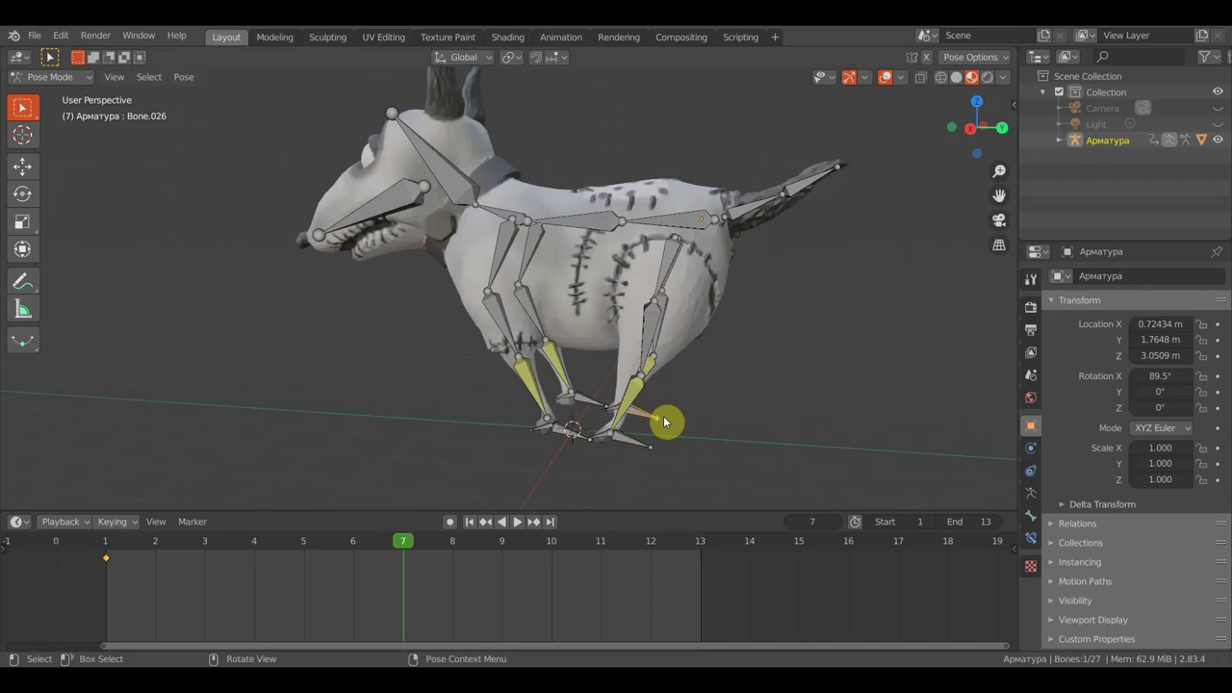
{"action": "middle_click_drag", "start_coordinate": [632, 412], "coordinate": [508, 389]}
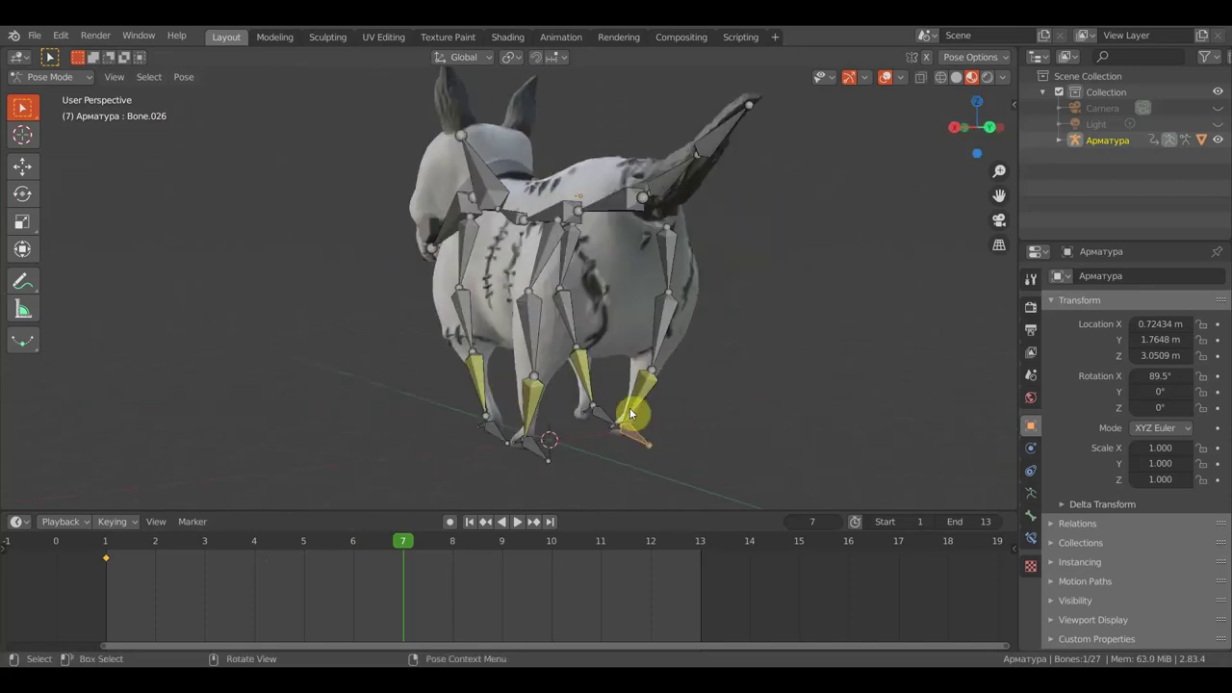
{"action": "key", "text": "KP_3"}
{"action": "key", "text": "g"}
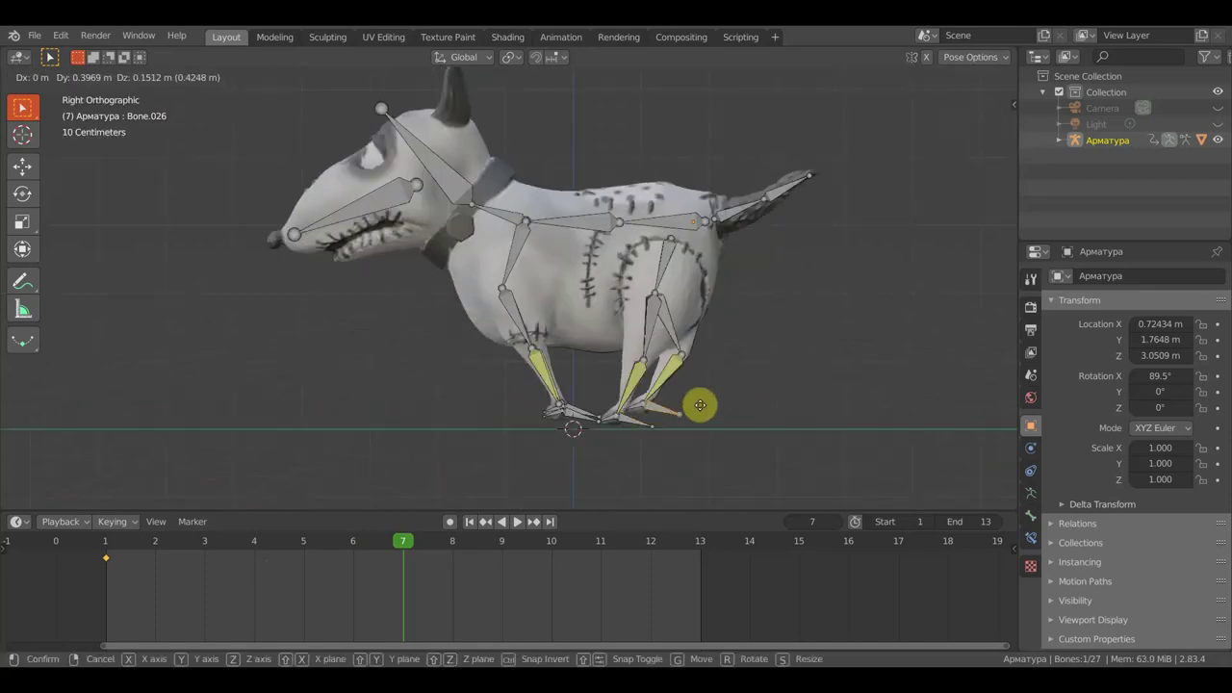
{"action": "left_click", "coordinate": [822, 355]}
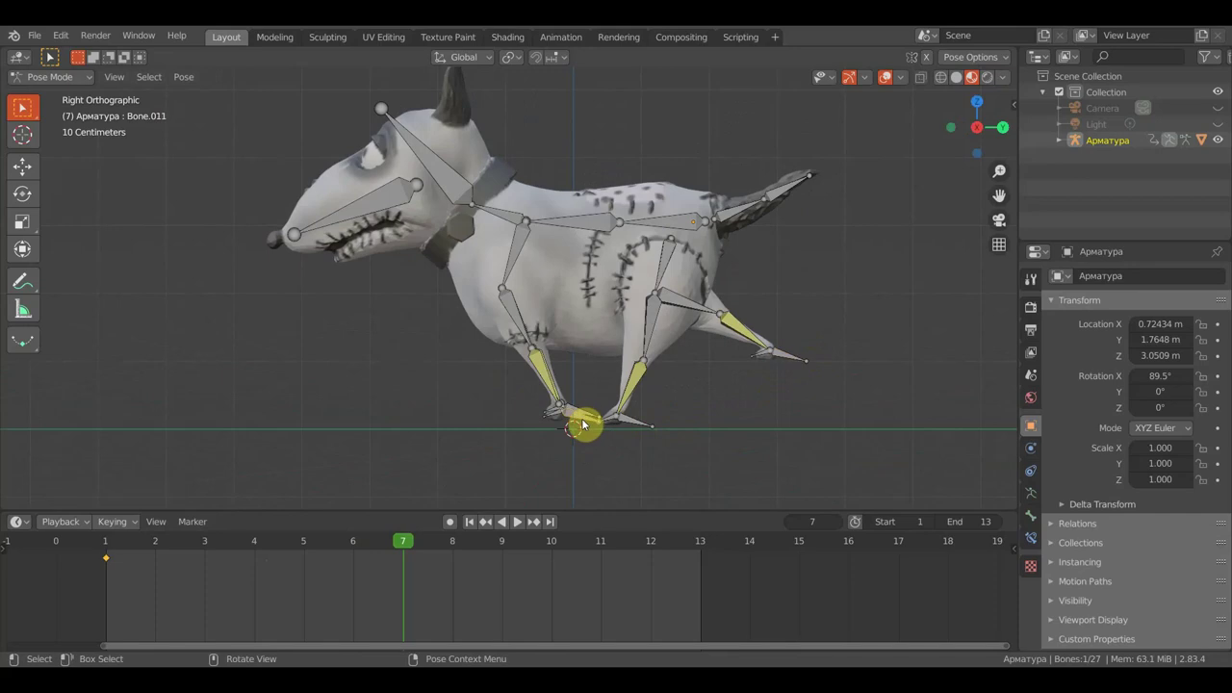
{"action": "left_click_drag", "start_coordinate": [582, 424], "coordinate": [429, 347]}
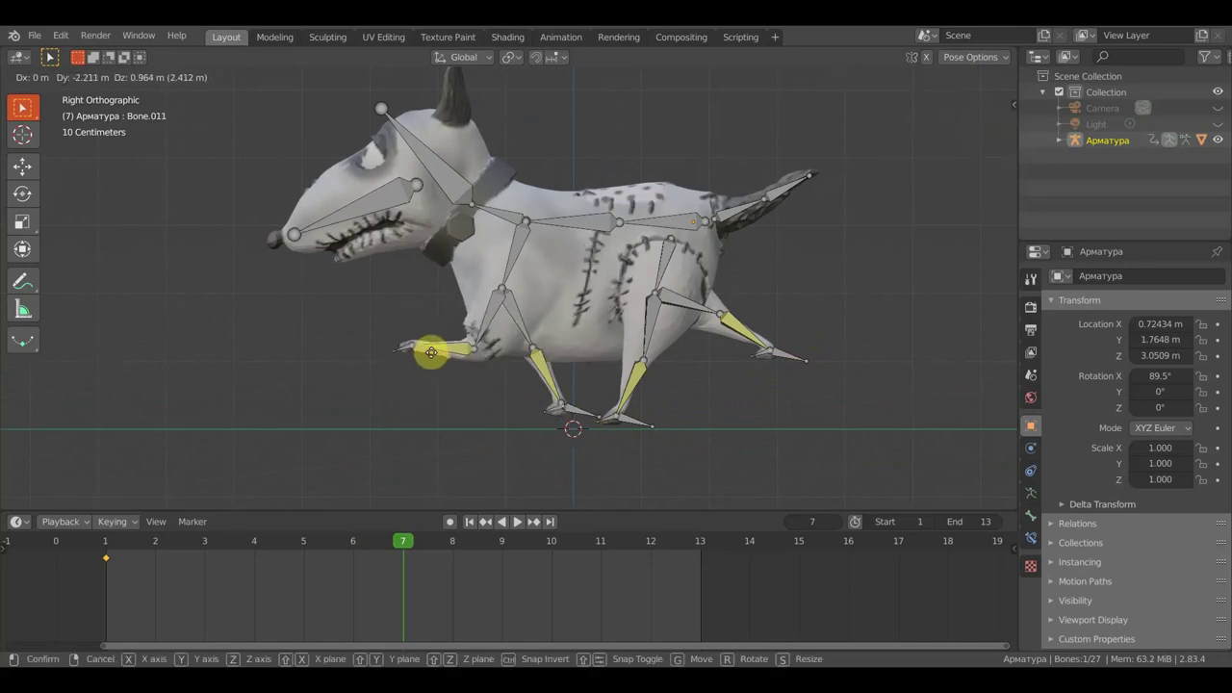
{"action": "left_click_drag", "start_coordinate": [429, 347], "coordinate": [423, 346]}
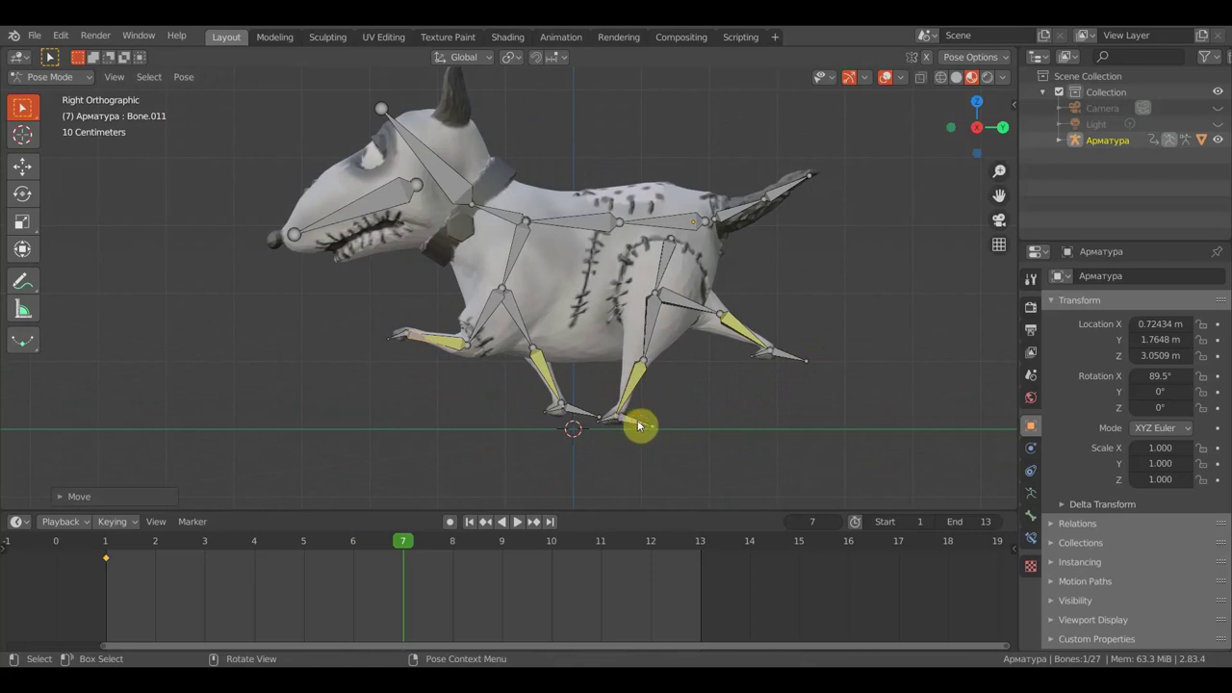
{"action": "left_click_drag", "start_coordinate": [638, 428], "coordinate": [639, 418]}
Key LocRot for all bones at frame 7 and play back to review the stride
{"action": "key", "text": "a"}
{"action": "key", "text": "i"}
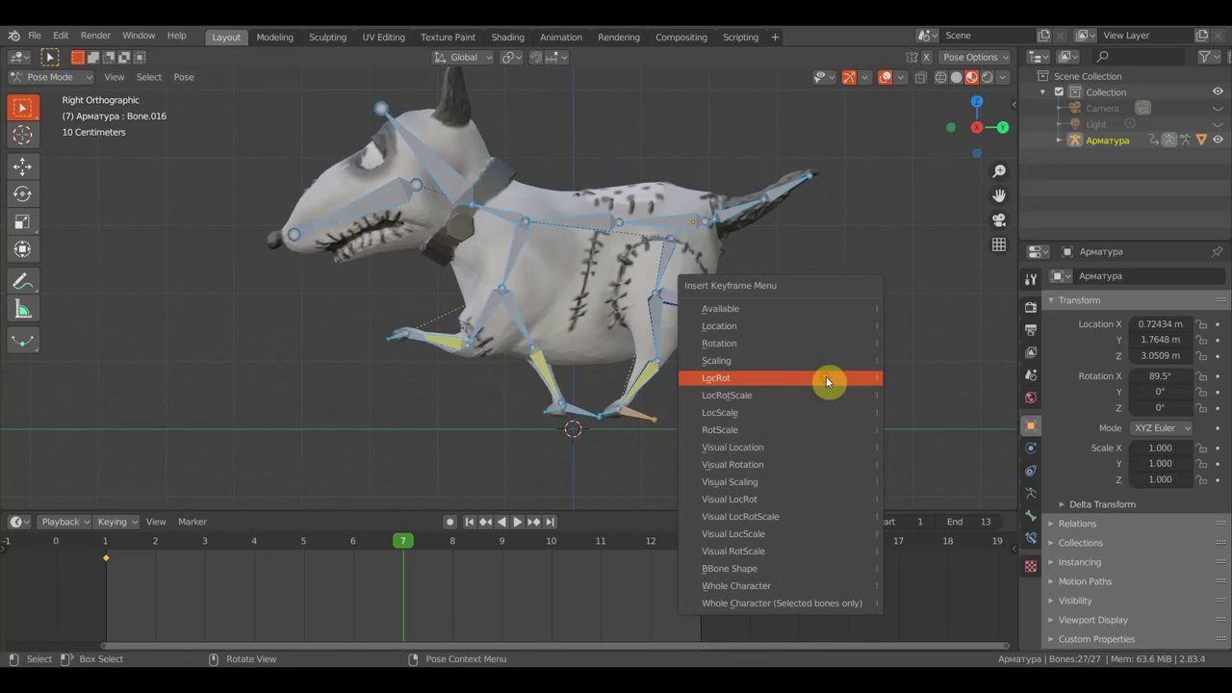
{"action": "left_click", "coordinate": [825, 376]}
{"action": "key", "text": "space"}
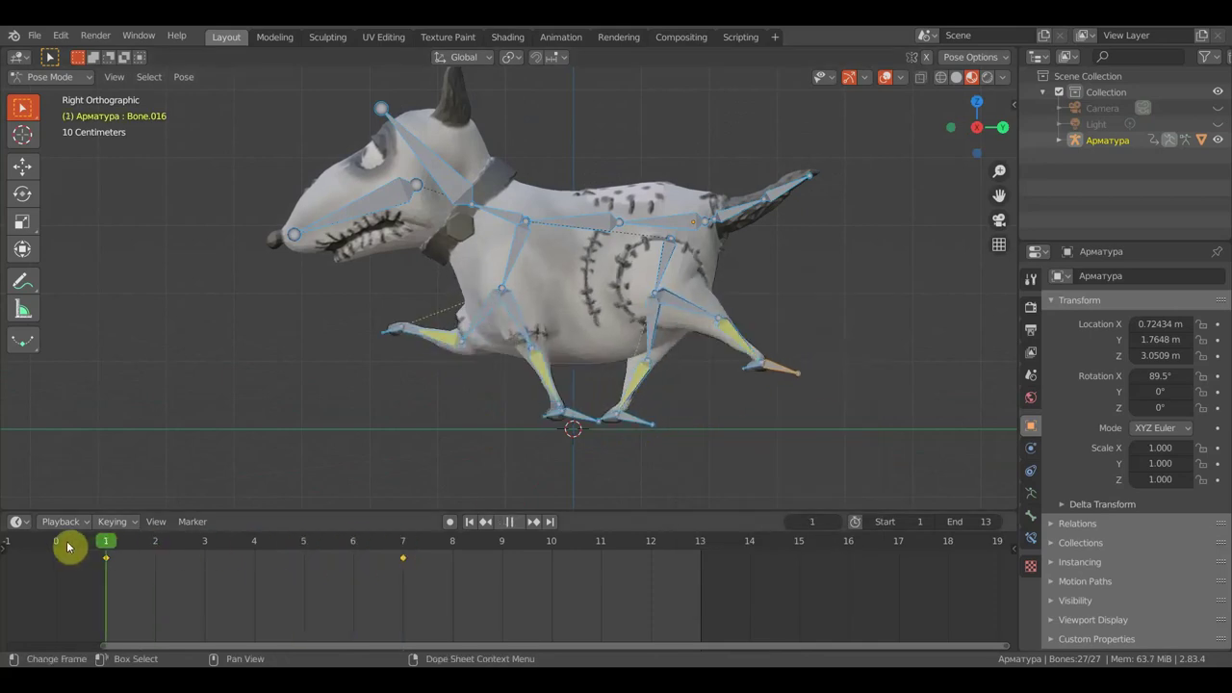
{"action": "left_click_drag", "start_coordinate": [481, 598], "coordinate": [406, 584]}
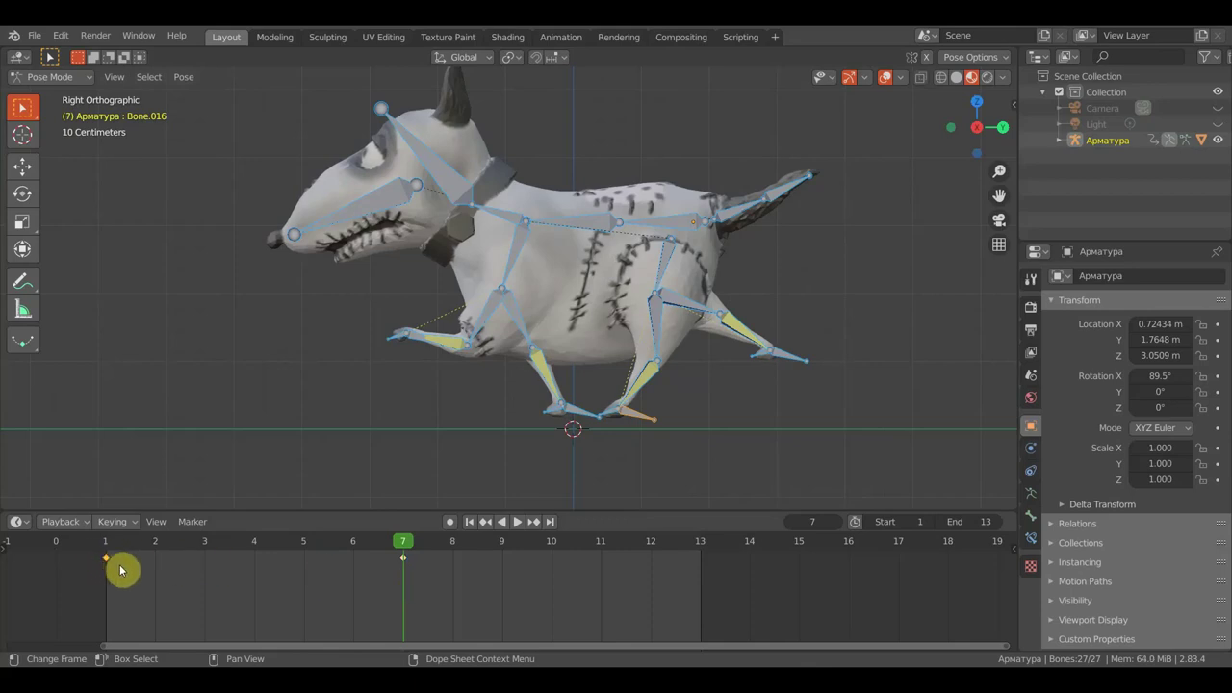
Move the copied frame-1 key to frame 13, then go to frame 2 and preview the loop
{"action": "left_click_drag", "start_coordinate": [122, 567], "coordinate": [696, 570]}
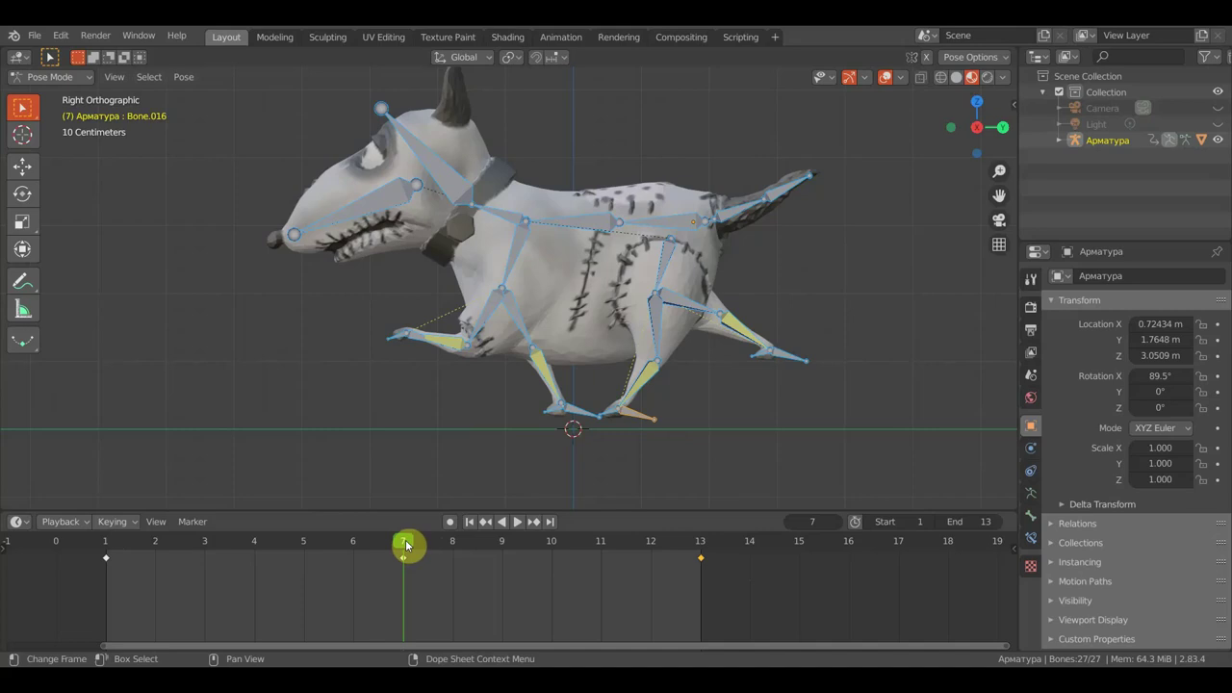
{"action": "left_click_drag", "start_coordinate": [405, 545], "coordinate": [168, 548]}
{"action": "key", "text": "space"}
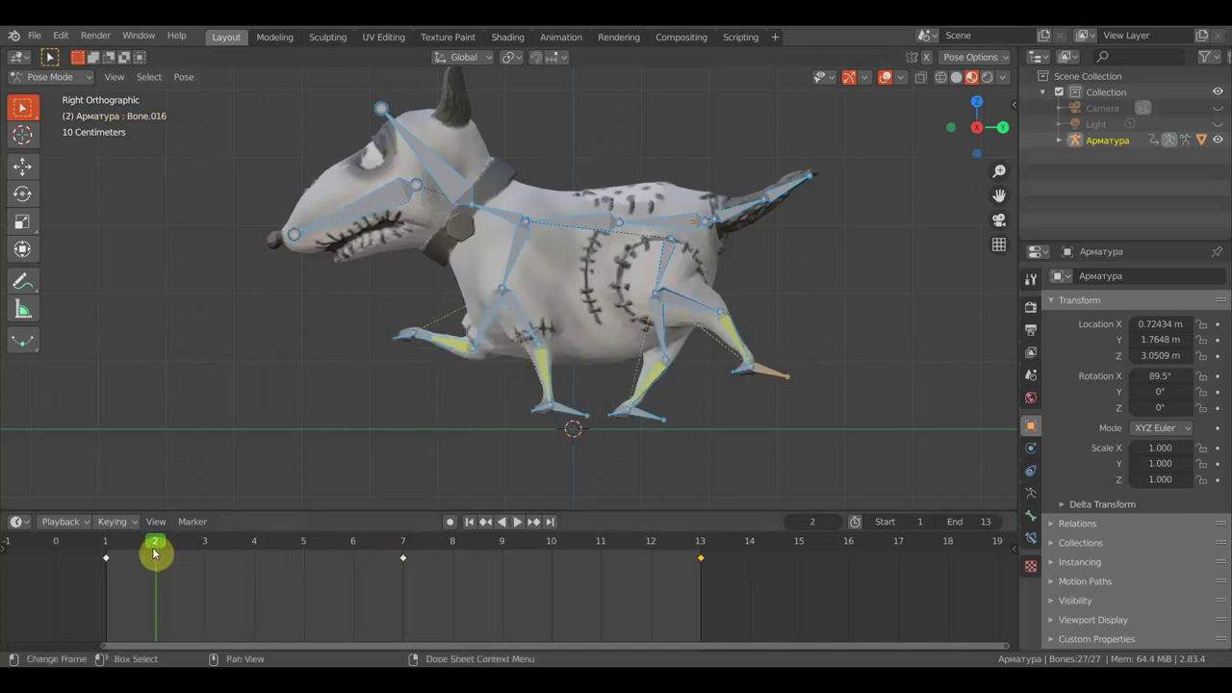
At frame 2, reposition the front paw bone and move the hind foot back toward the body
{"action": "left_click", "coordinate": [569, 416]}
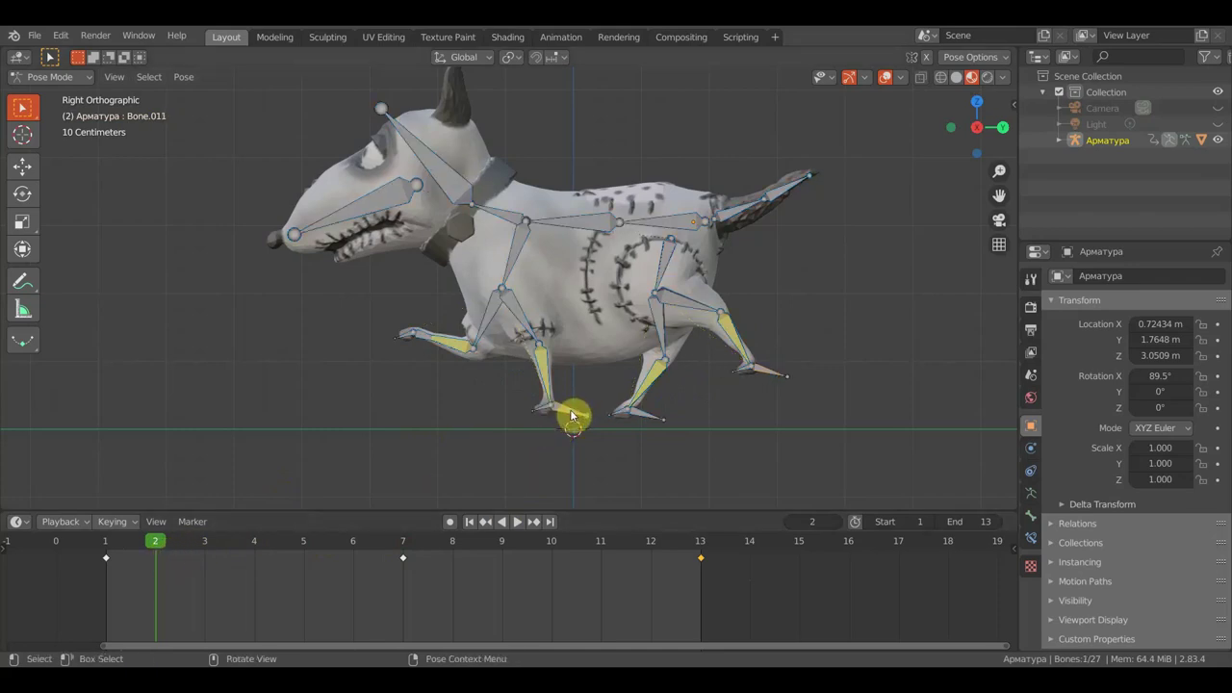
{"action": "left_click", "coordinate": [426, 340]}
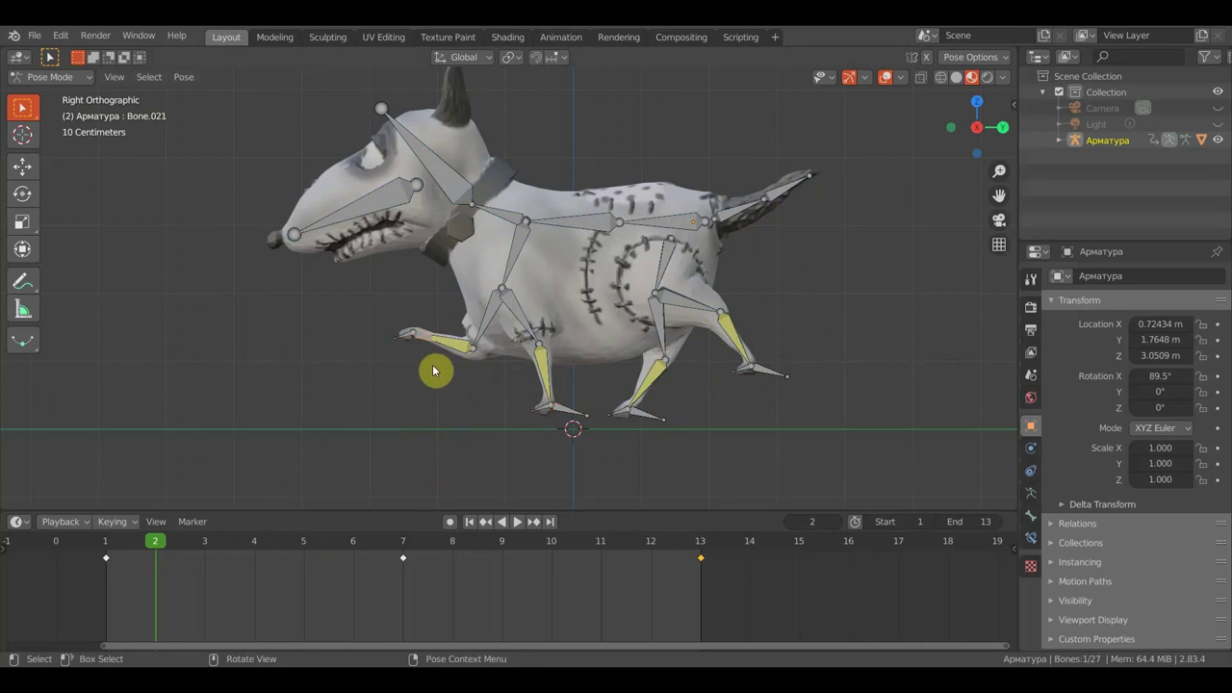
{"action": "key", "text": "g"}
{"action": "left_click", "coordinate": [536, 404]}
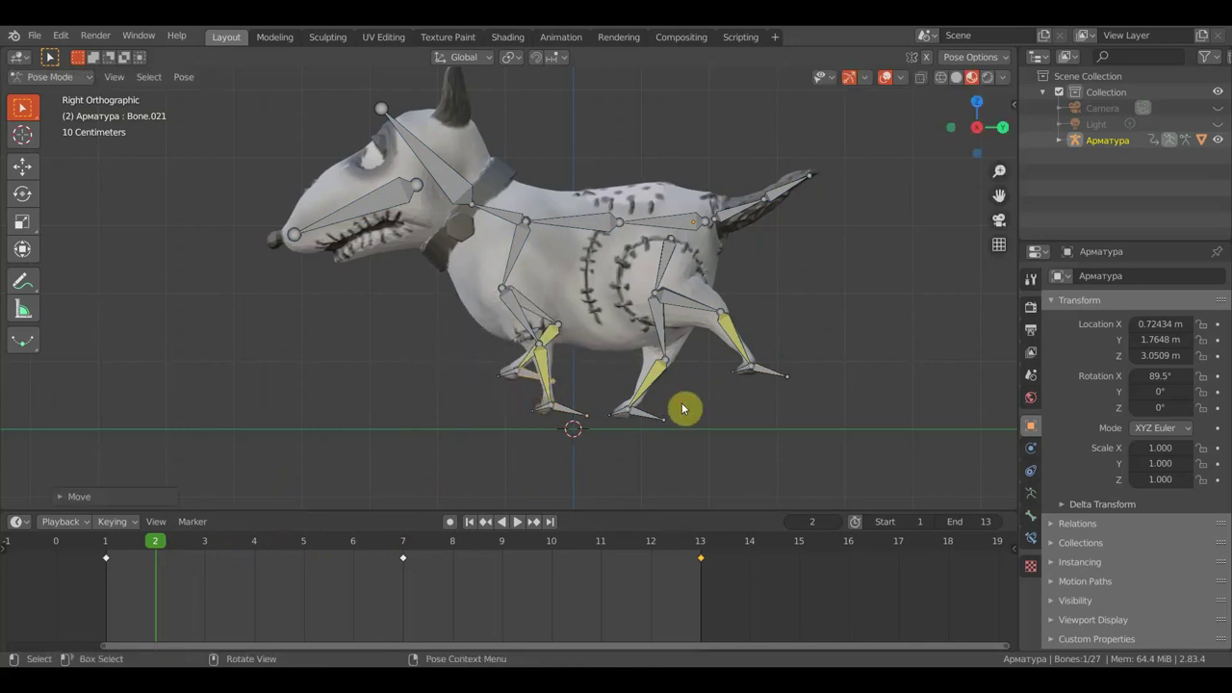
{"action": "key", "text": "g"}
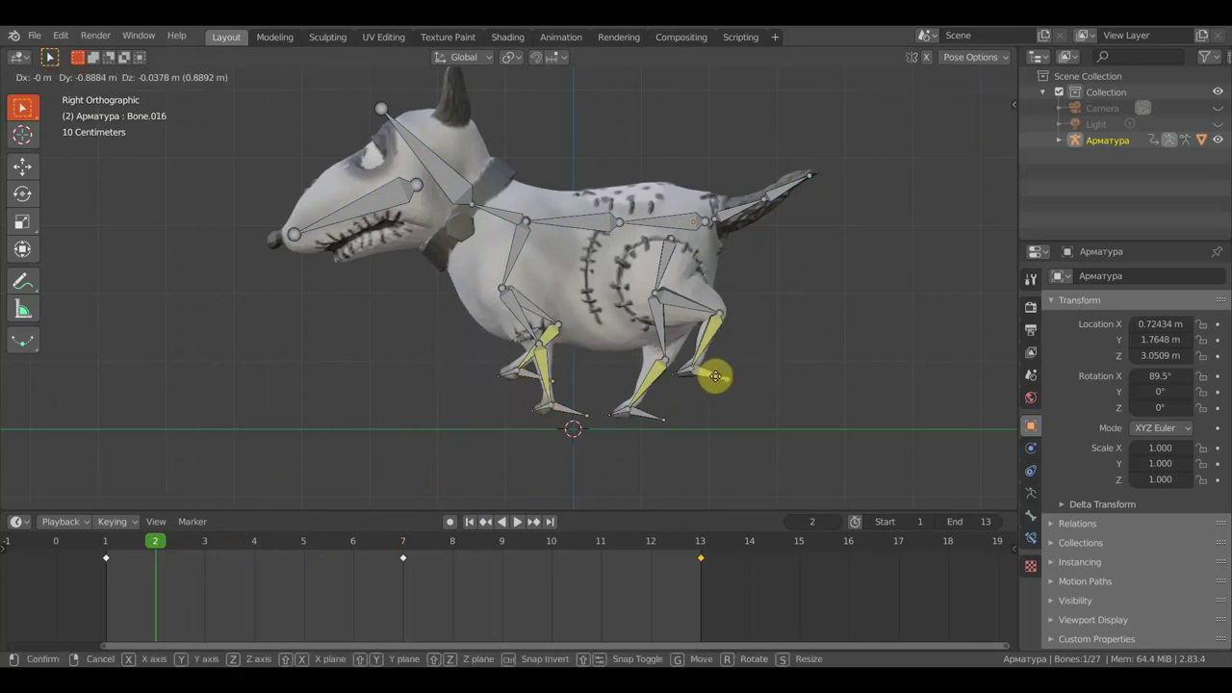
{"action": "left_click", "coordinate": [664, 381]}
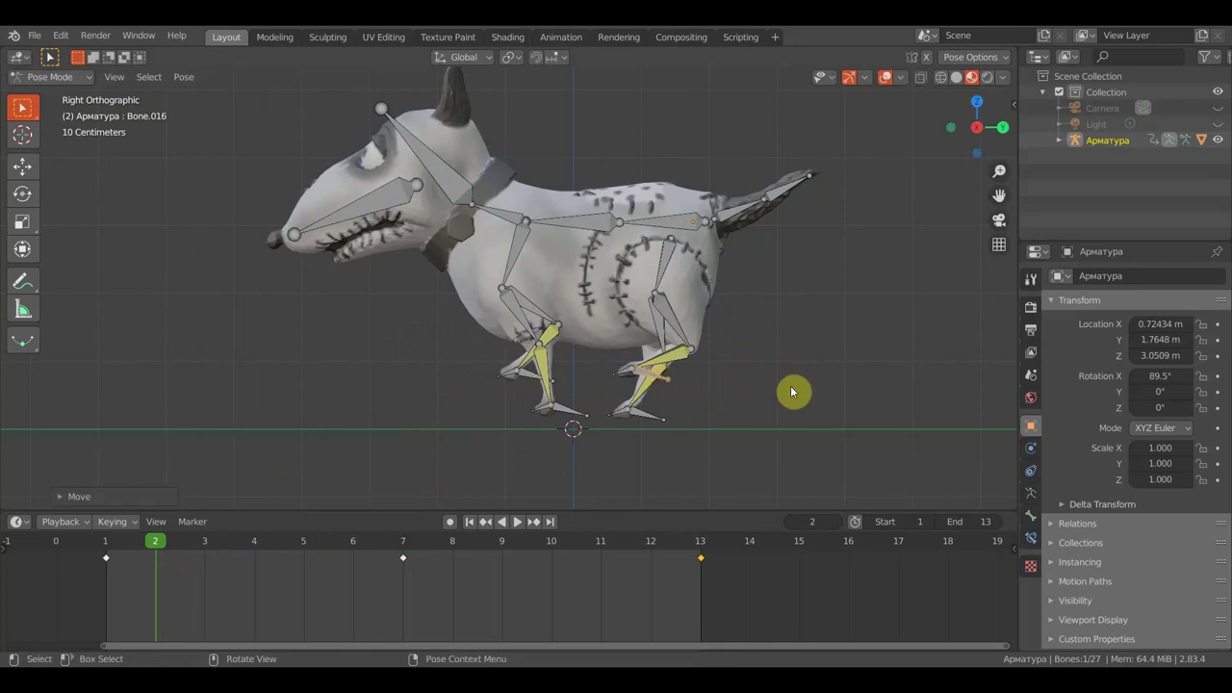
Key LocRot for all bones at frame 2 and replay from the start to compare
{"action": "key", "text": "a"}
{"action": "key", "text": "i"}
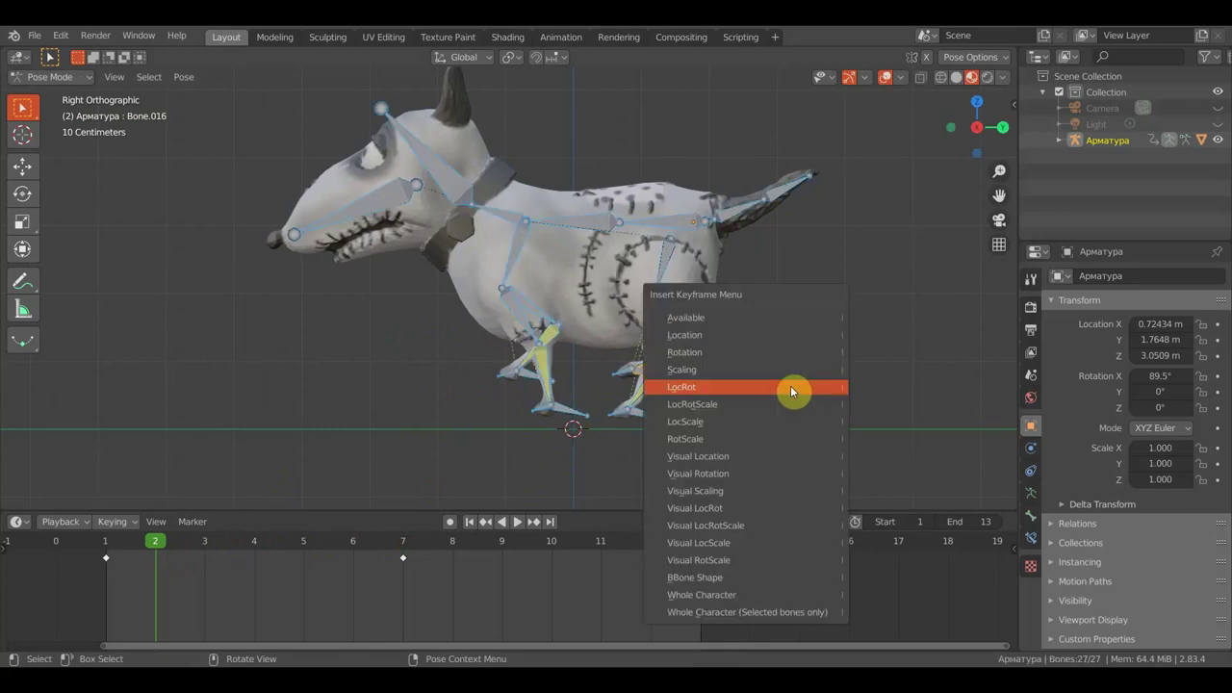
{"action": "left_click", "coordinate": [790, 388]}
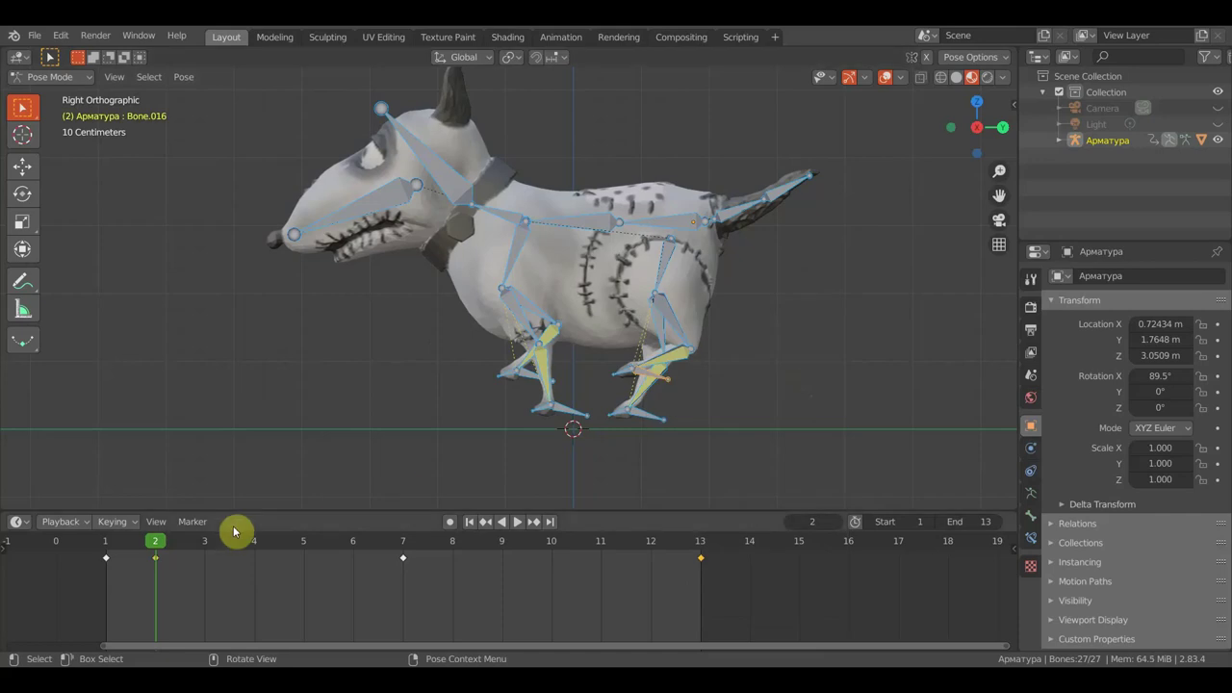
{"action": "left_click", "coordinate": [106, 546]}
{"action": "key", "text": "space"}
{"action": "mouse_move", "coordinate": [106, 547]}
{"action": "left_mouse_down"}
{"action": "mouse_move", "coordinate": [533, 582]}
{"action": "mouse_move", "coordinate": [478, 580]}
{"action": "left_mouse_up"}
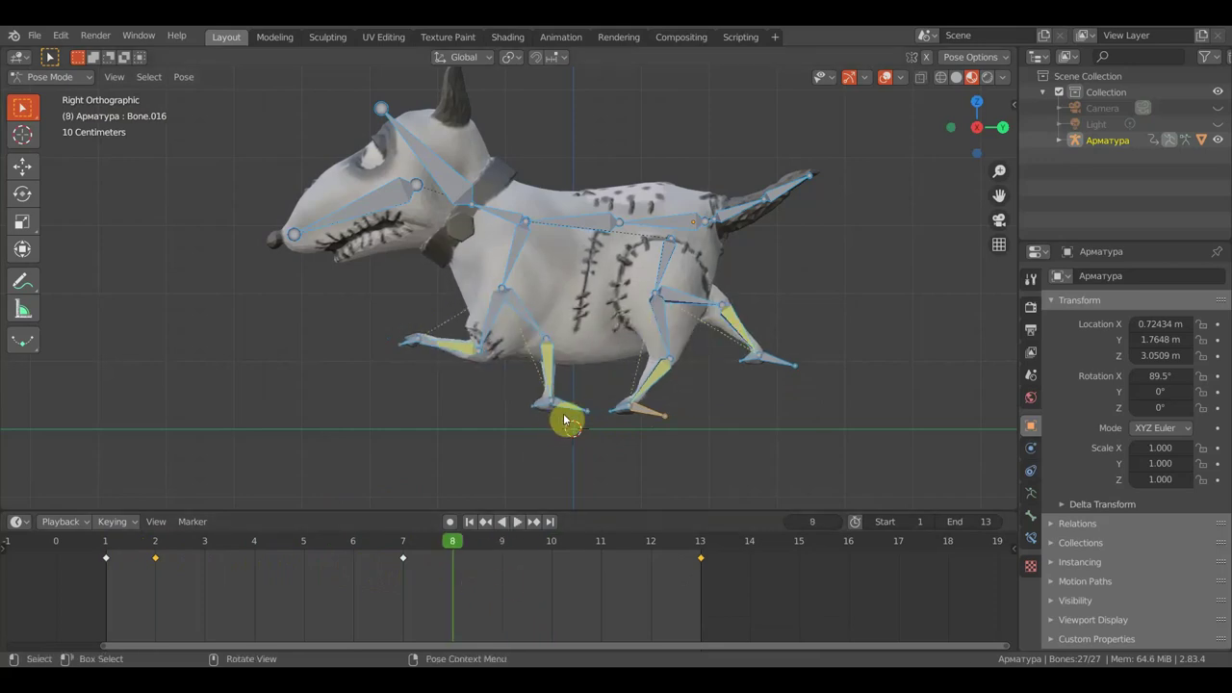
At frame 8, reposition the front paw and nudge the hind paw forward
{"action": "left_click", "coordinate": [431, 346]}
{"action": "key", "text": "g"}
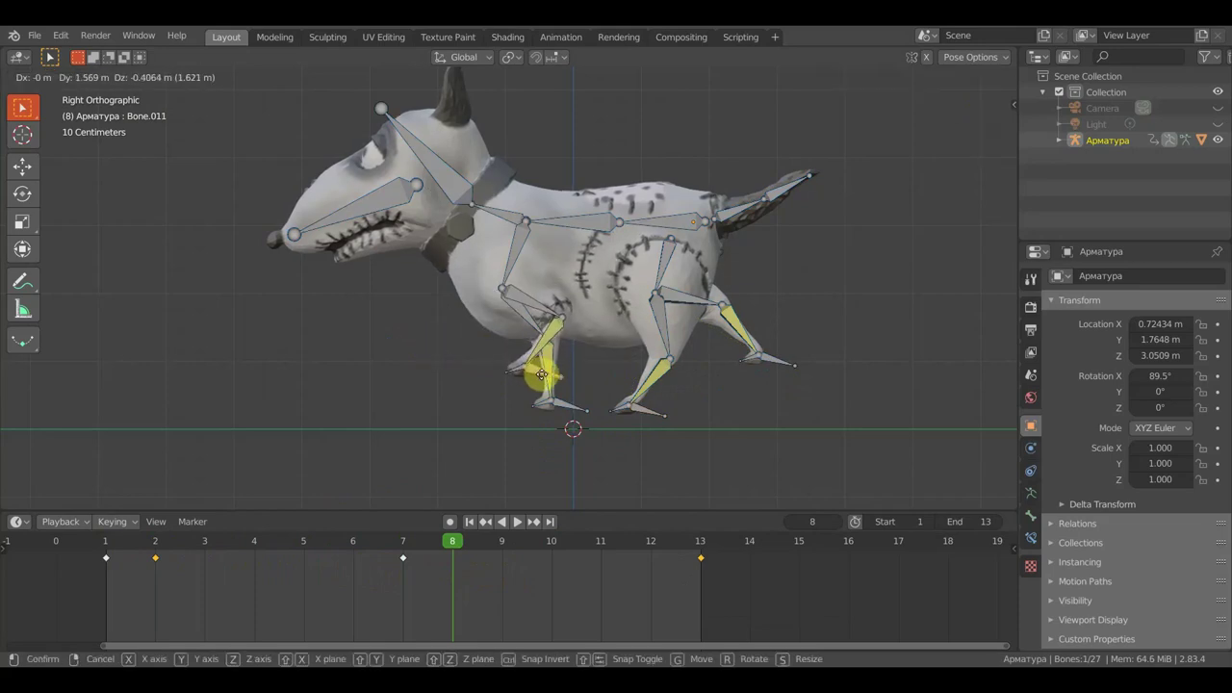
{"action": "left_click", "coordinate": [539, 375]}
{"action": "left_click", "coordinate": [747, 365]}
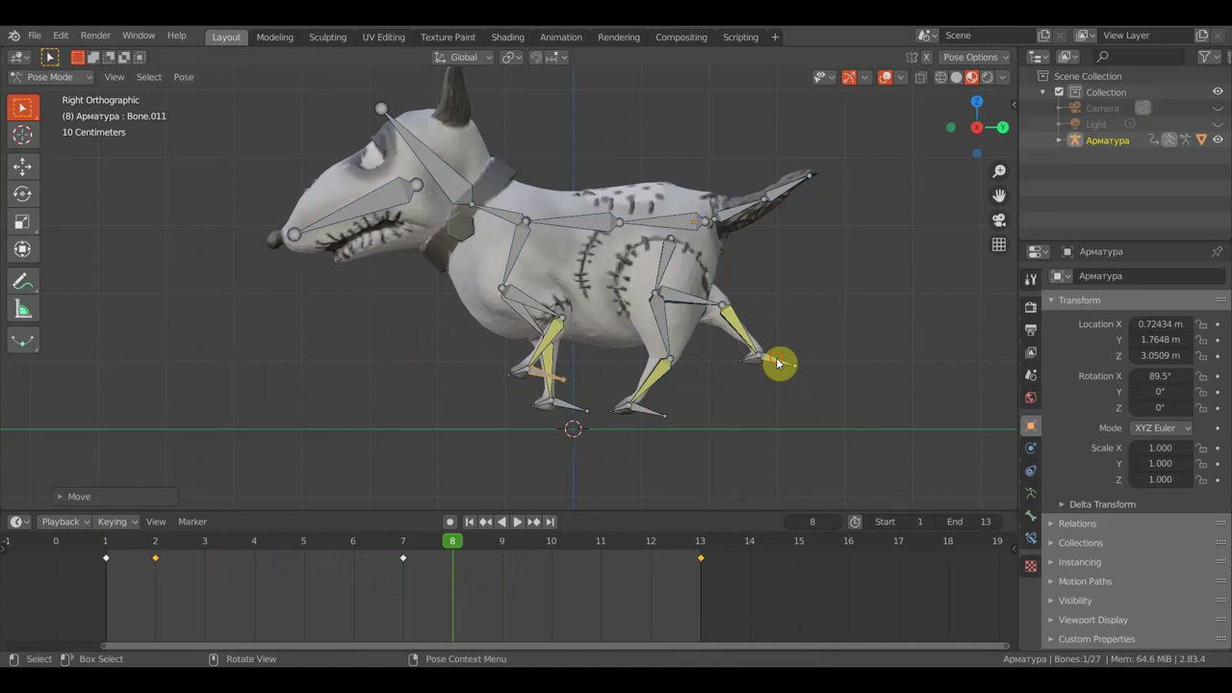
{"action": "key", "text": "g"}
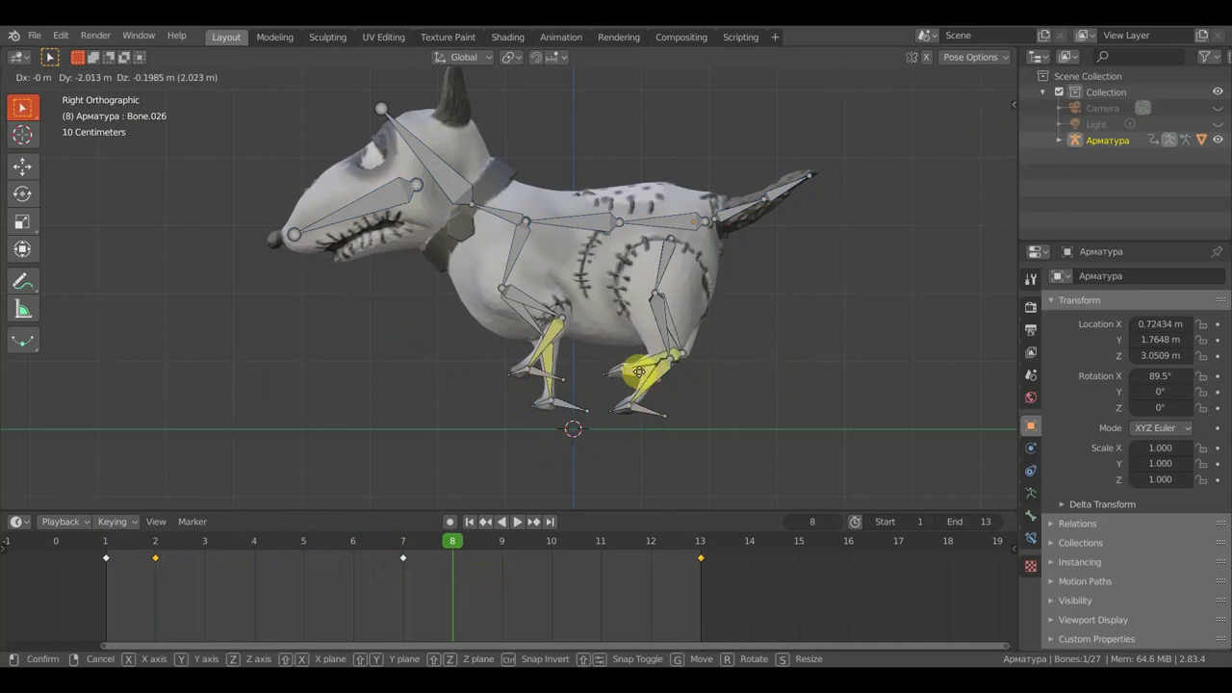
{"action": "left_click", "coordinate": [650, 384]}
{"action": "key", "text": "g"}
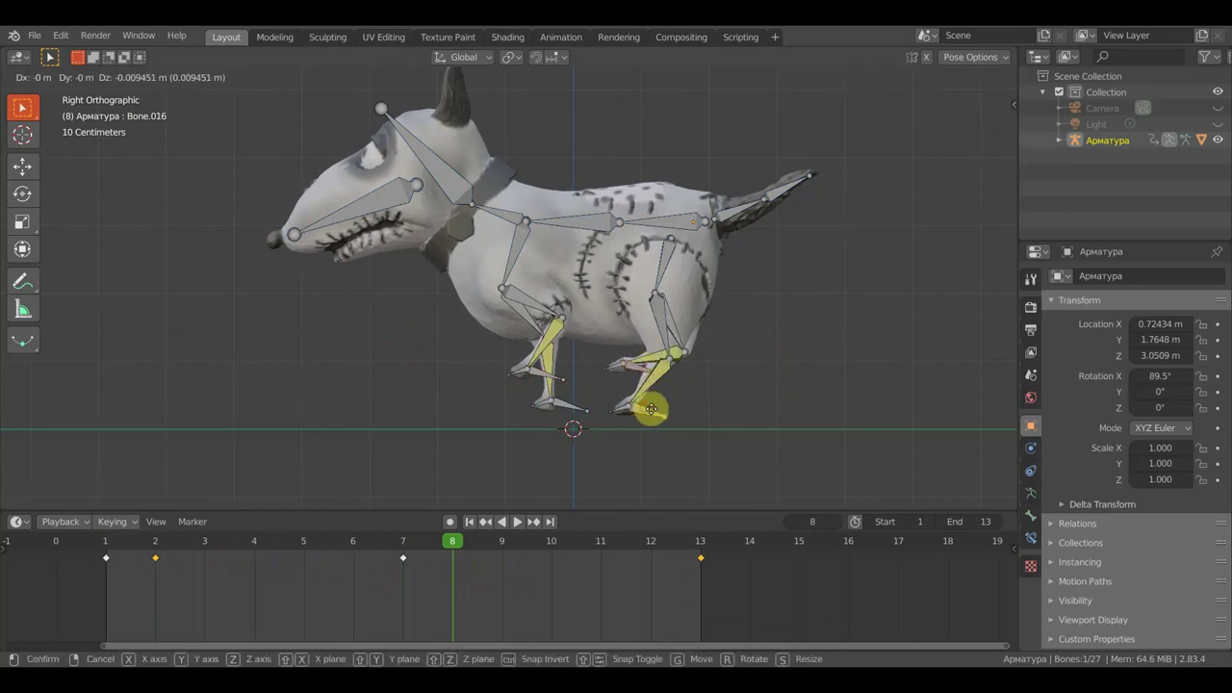
{"action": "left_click", "coordinate": [674, 412]}
Move the other front paw backward, key LocRot for all bones at frame 8, and scrub back
{"action": "left_click", "coordinate": [575, 411]}
{"action": "key", "text": "g"}
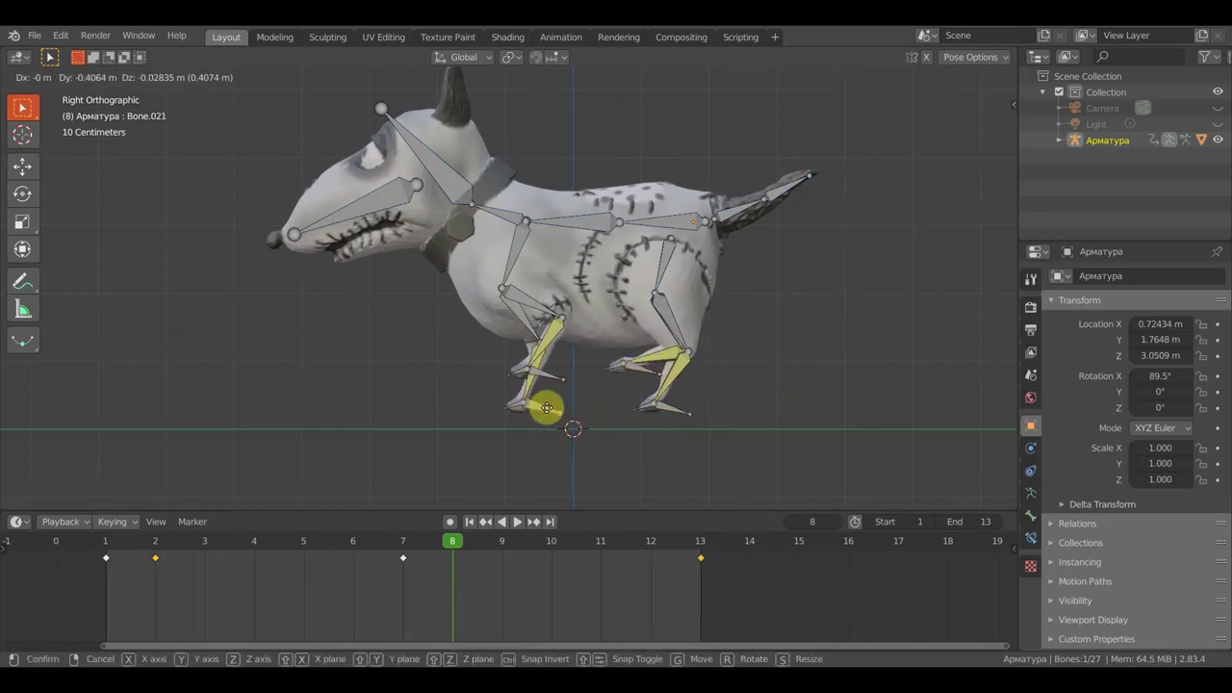
{"action": "left_click", "coordinate": [542, 407]}
{"action": "key", "text": "a"}
{"action": "key", "text": "i"}
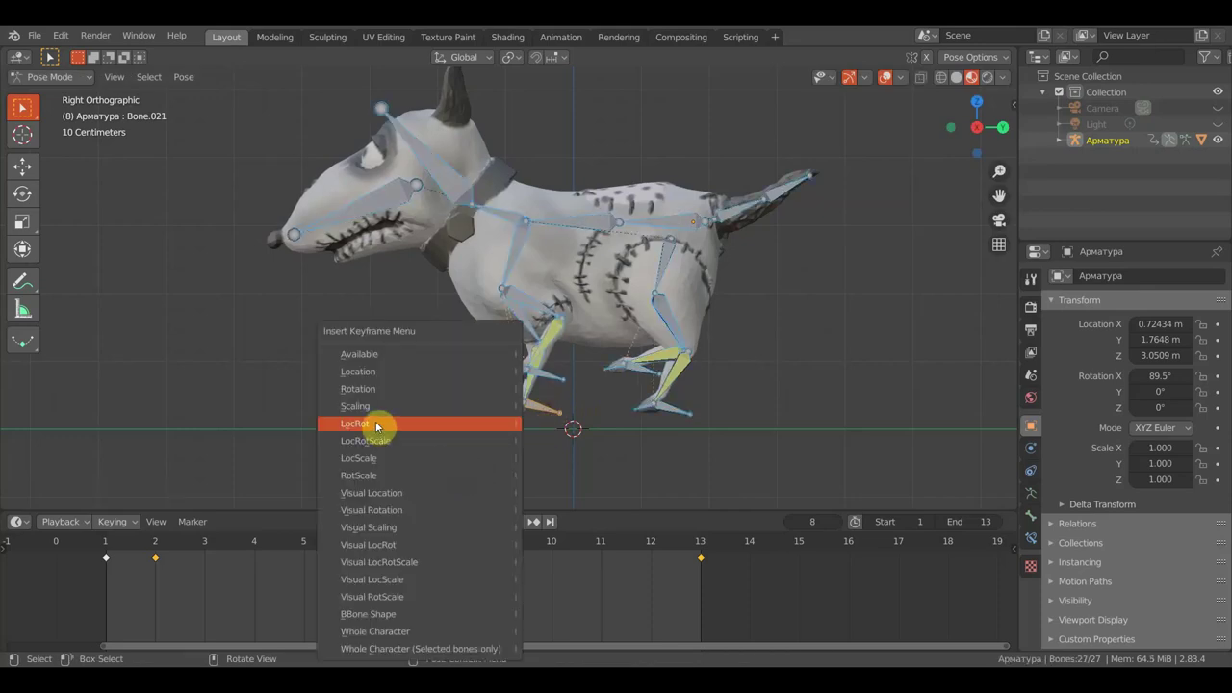
{"action": "left_click", "coordinate": [379, 423]}
{"action": "left_click_drag", "start_coordinate": [433, 542], "coordinate": [155, 542]}
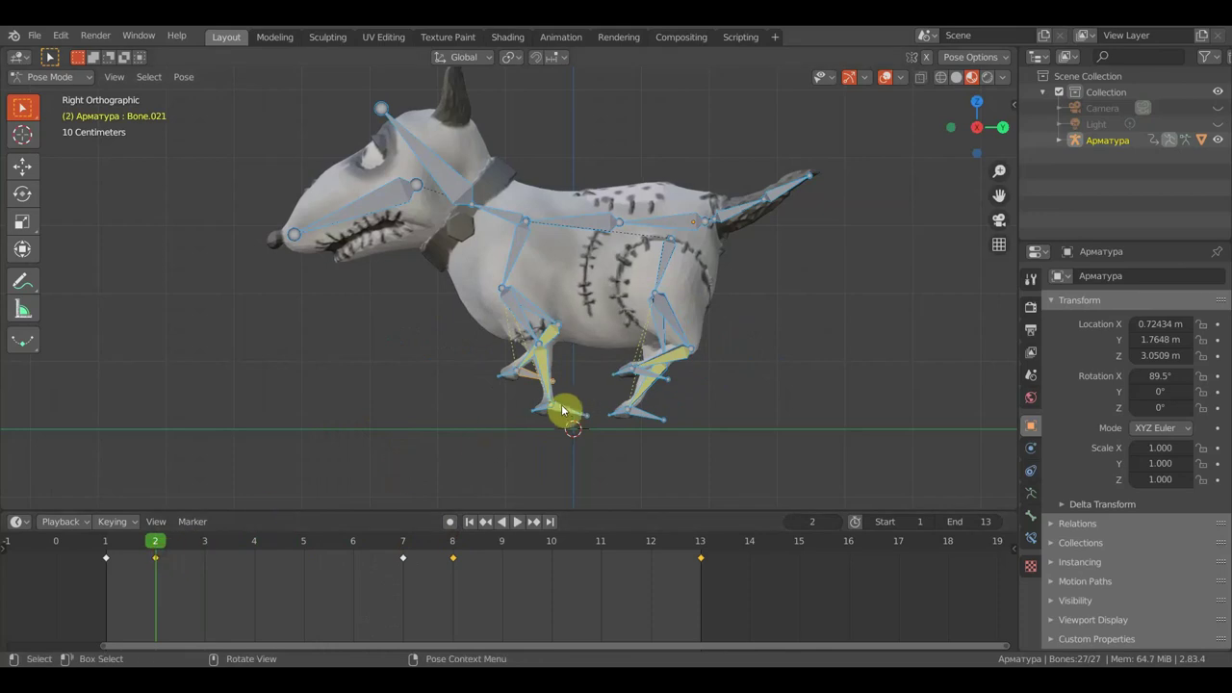
Pull the front foot back, shift the back foot, and re-key LocRot for all bones at frame 2
{"action": "left_click", "coordinate": [576, 420]}
{"action": "left_click_drag", "start_coordinate": [570, 424], "coordinate": [563, 426]}
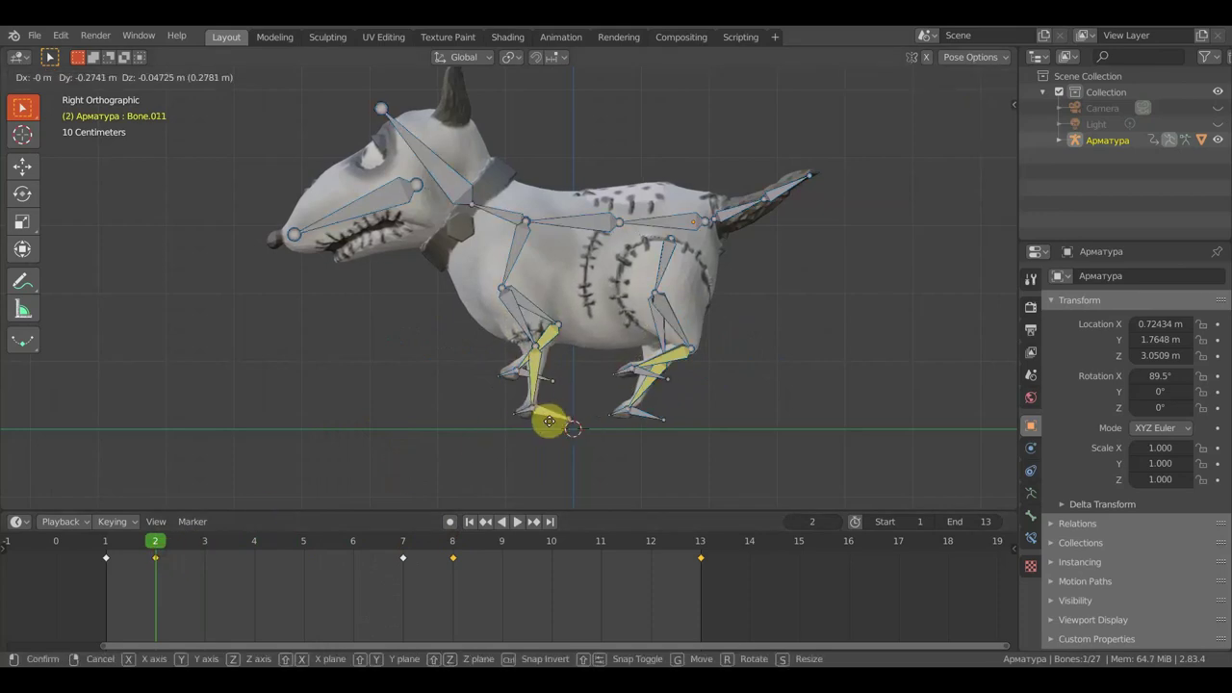
{"action": "left_click", "coordinate": [648, 420]}
{"action": "key", "text": "g"}
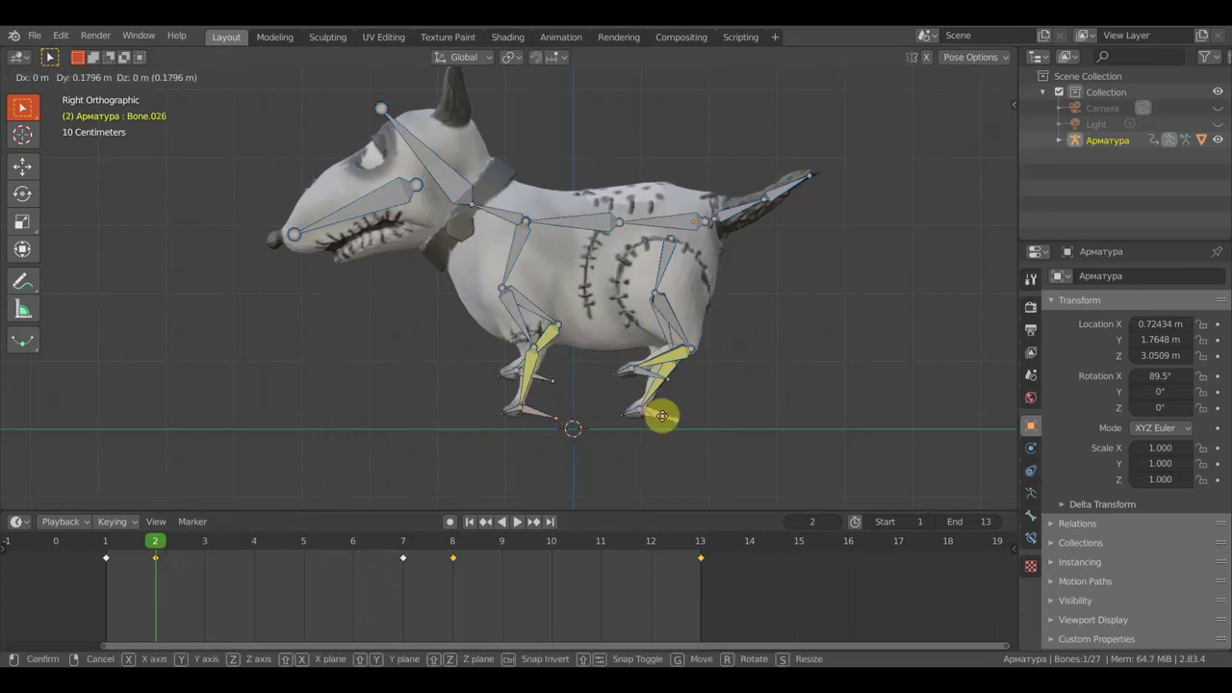
{"action": "left_click", "coordinate": [676, 421]}
{"action": "key", "text": "a"}
{"action": "key", "text": "i"}
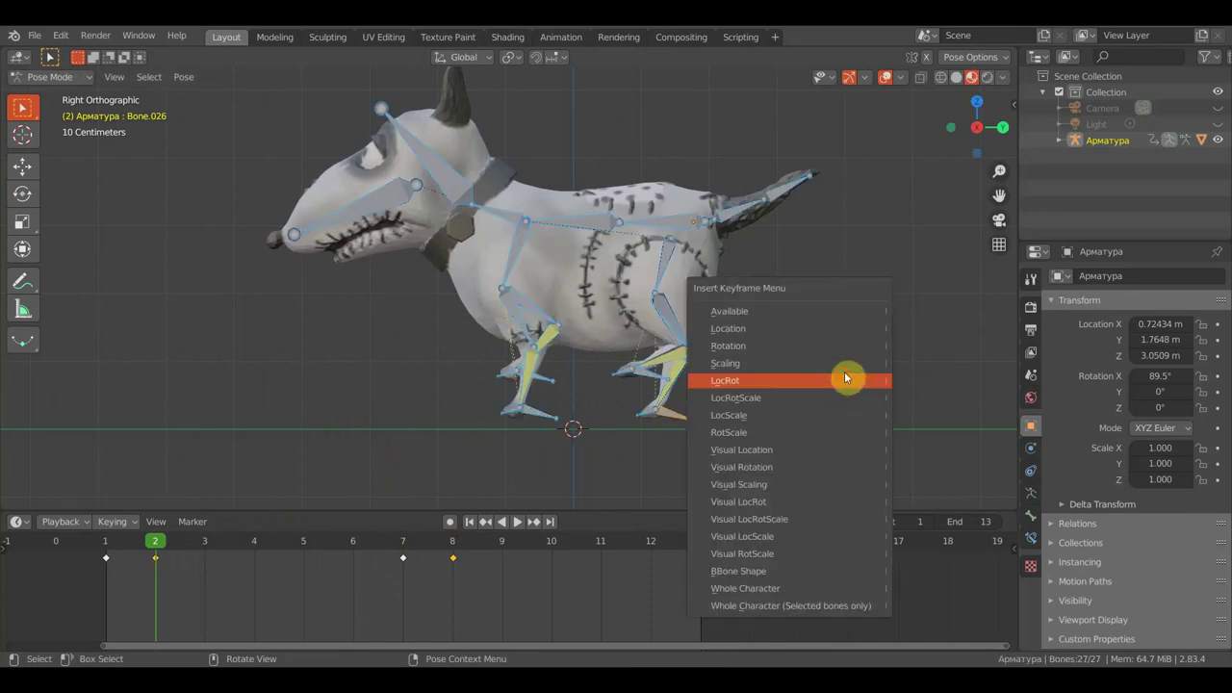
{"action": "left_click", "coordinate": [820, 382]}
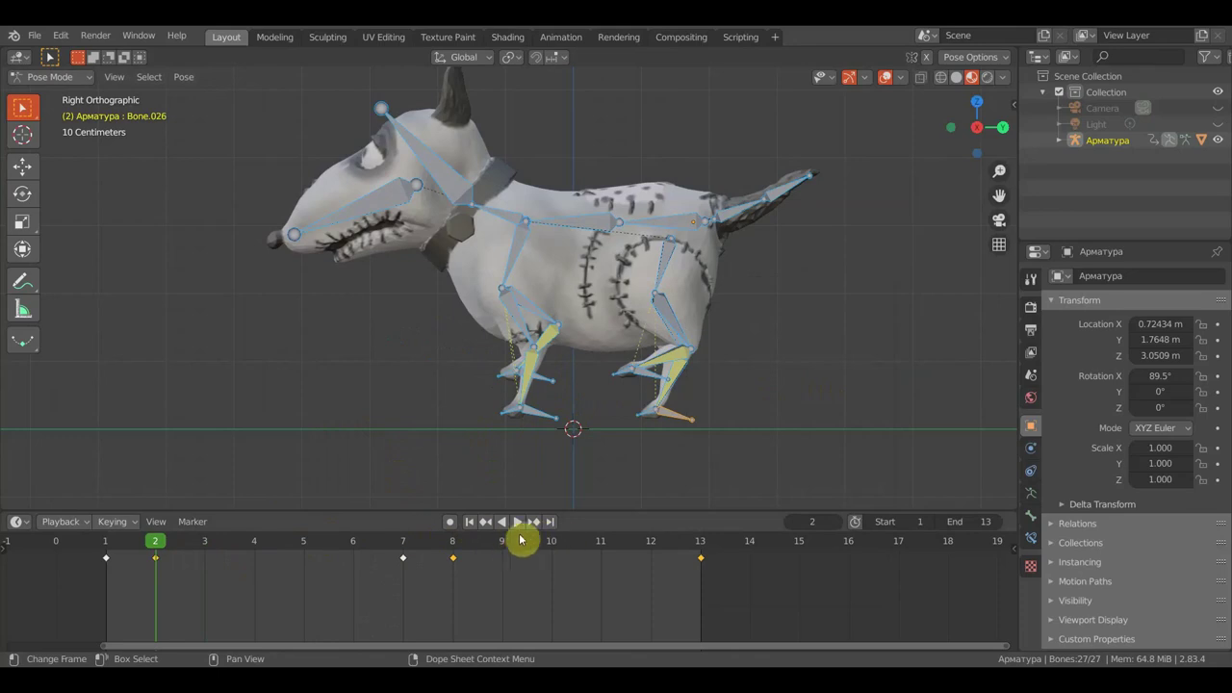
Hide the bone and grid overlays, play and stop the run cycle, then select the frame 2 key
{"action": "left_click", "coordinate": [884, 77]}
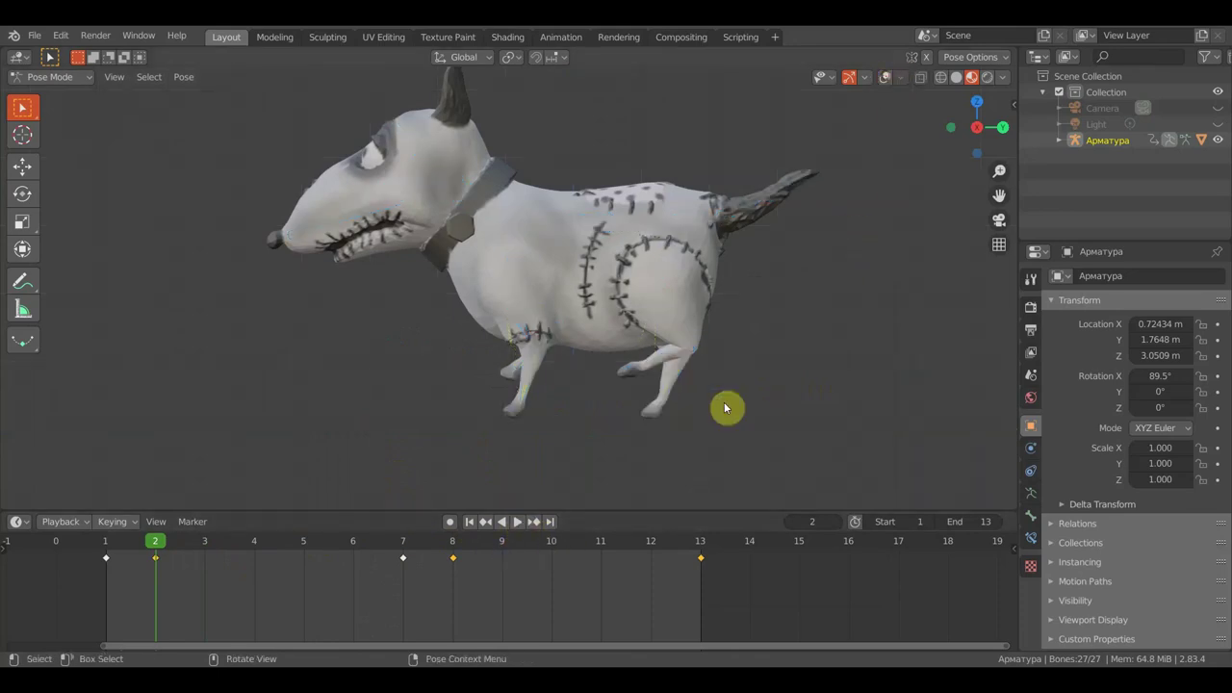
{"action": "left_click", "coordinate": [518, 523]}
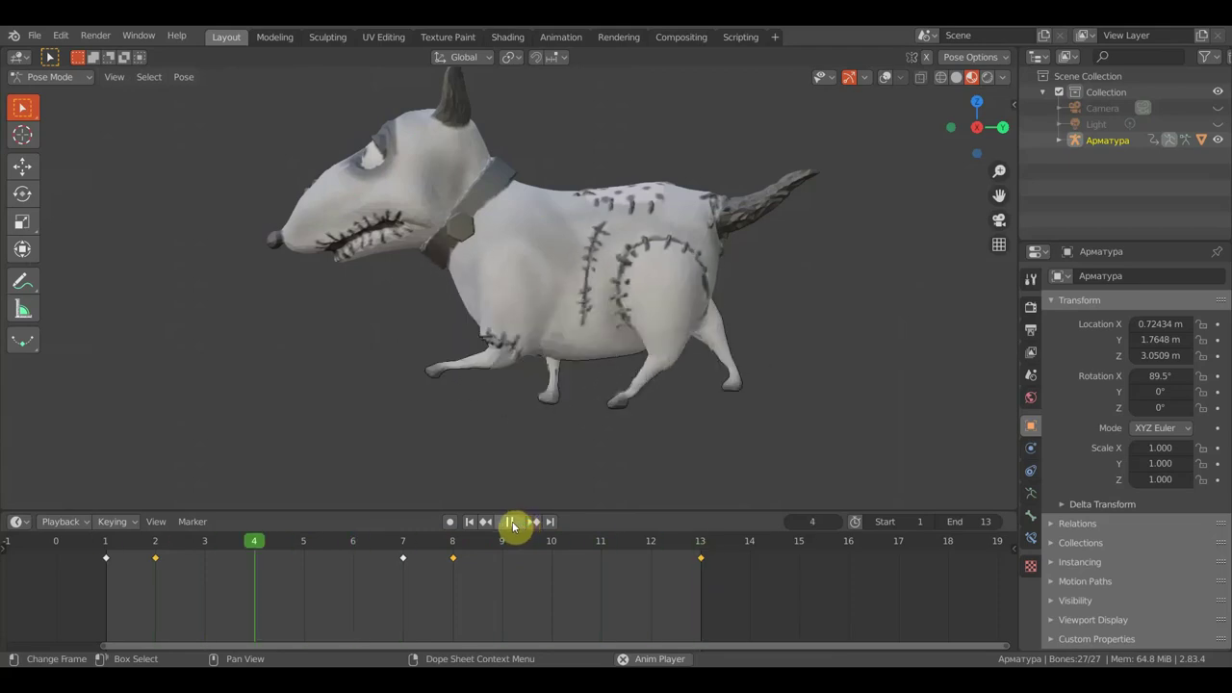
{"action": "left_click", "coordinate": [513, 525]}
{"action": "left_click", "coordinate": [180, 568]}
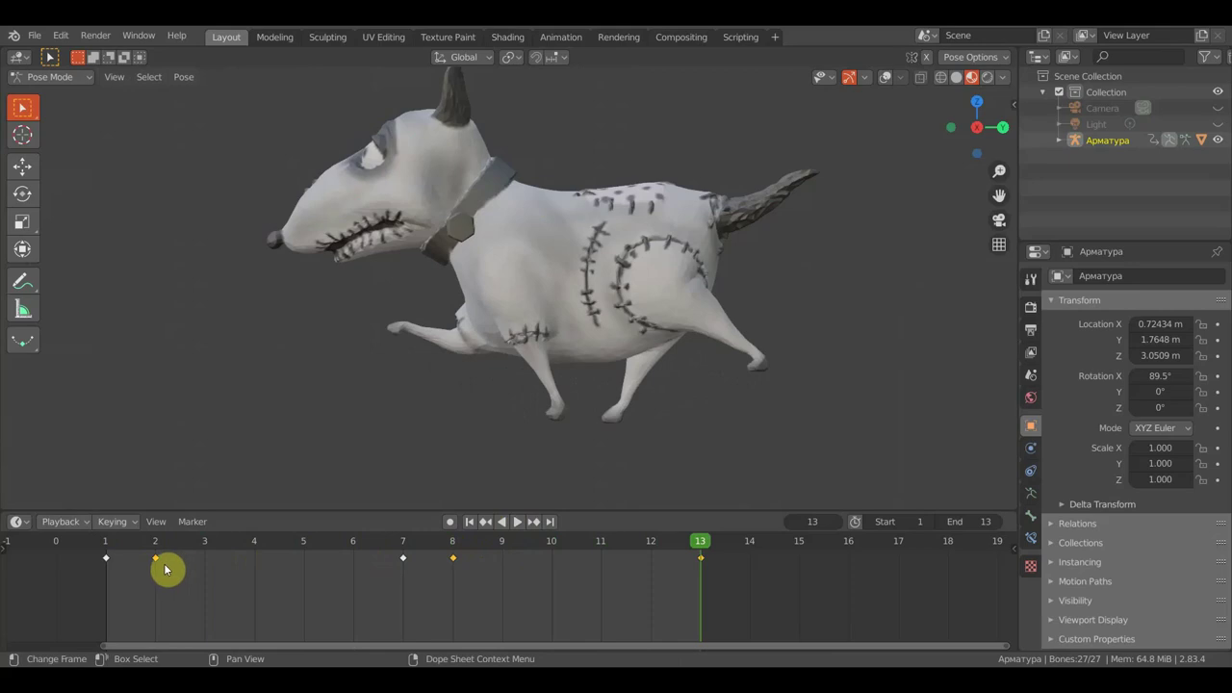
{"action": "left_click", "coordinate": [451, 566]}
Move the frame 2 key to frame 4 and the frame 8 key to frame 11, then replay
{"action": "key", "text": "g"}
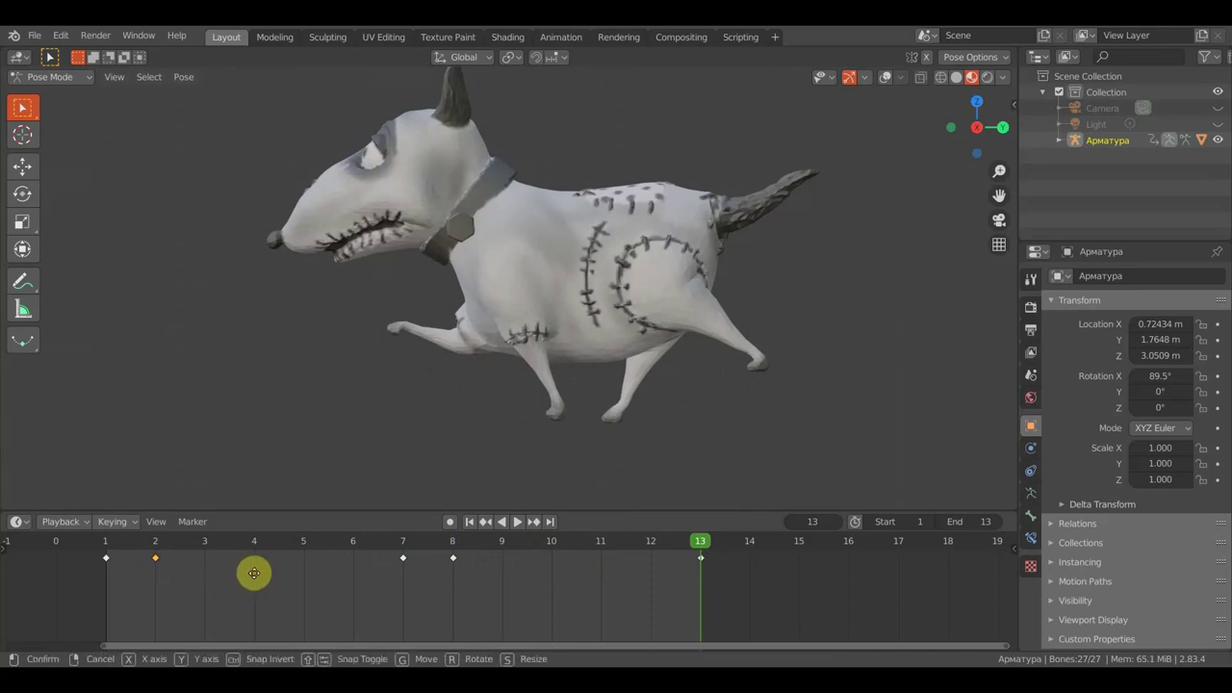
{"action": "left_click", "coordinate": [330, 581]}
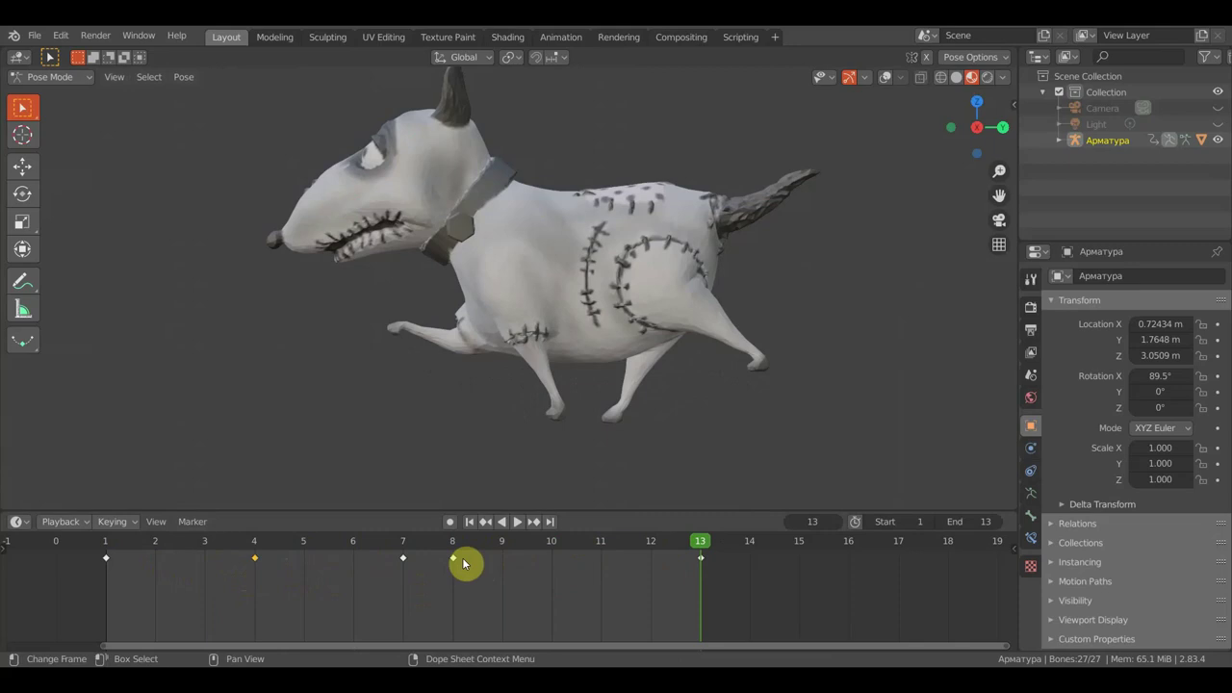
{"action": "key", "text": "g"}
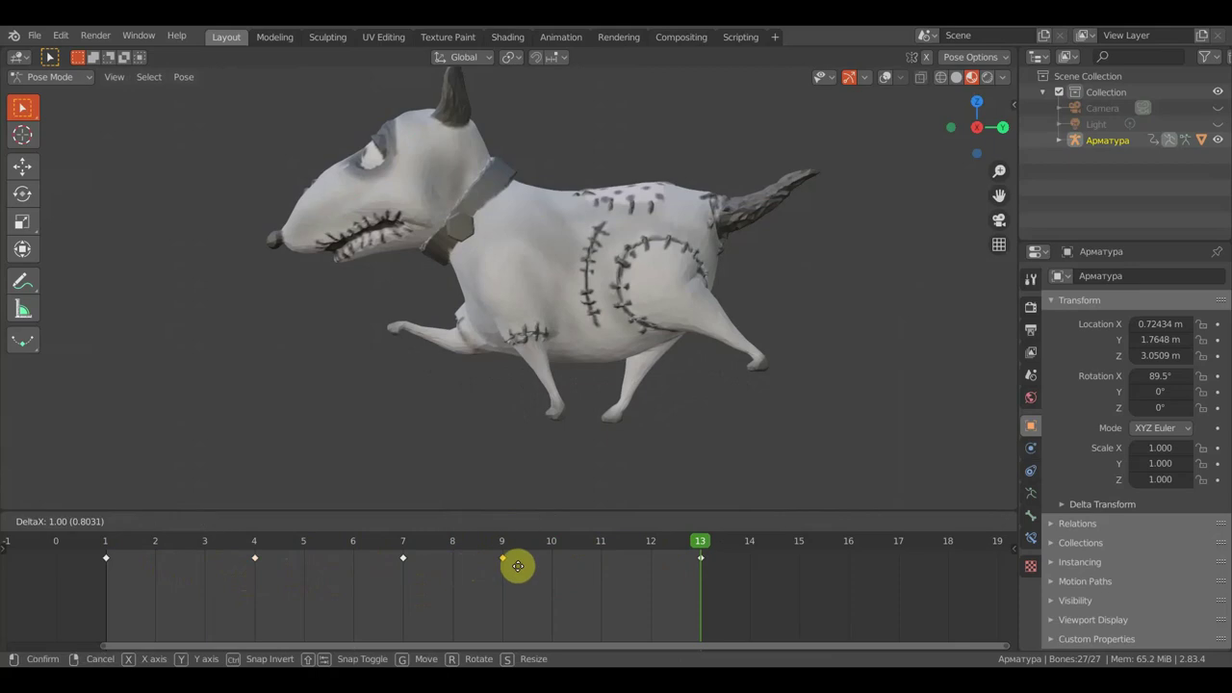
{"action": "left_click", "coordinate": [610, 568]}
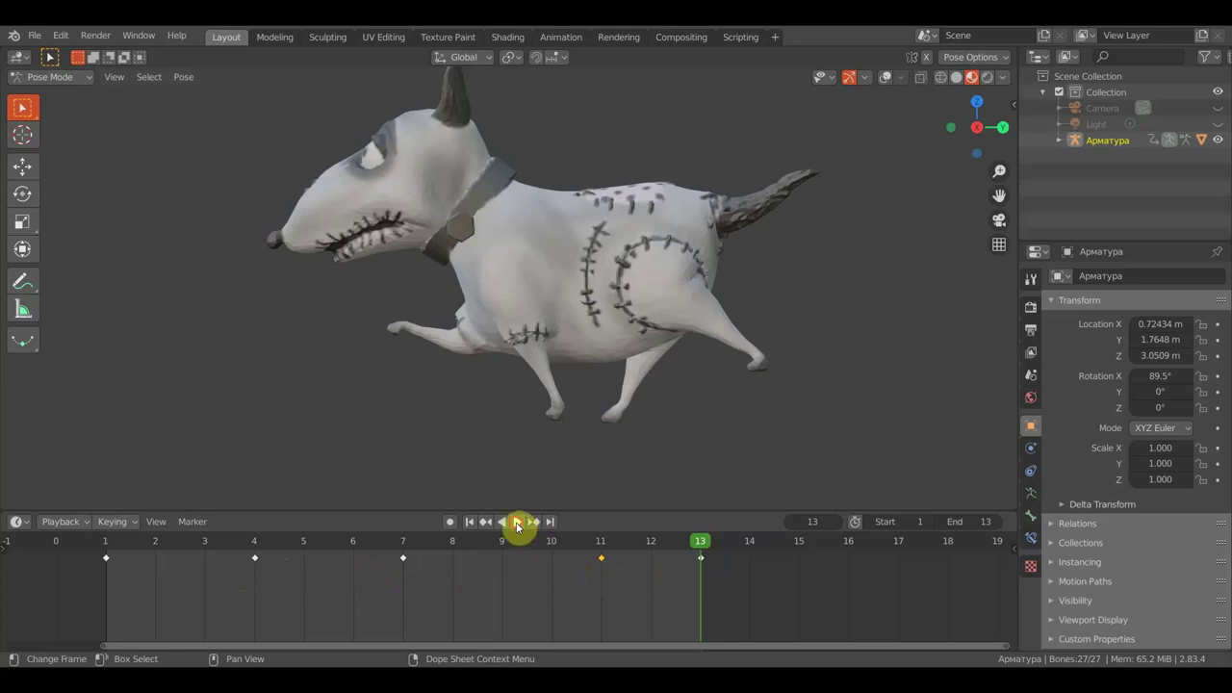
{"action": "left_click", "coordinate": [516, 523]}
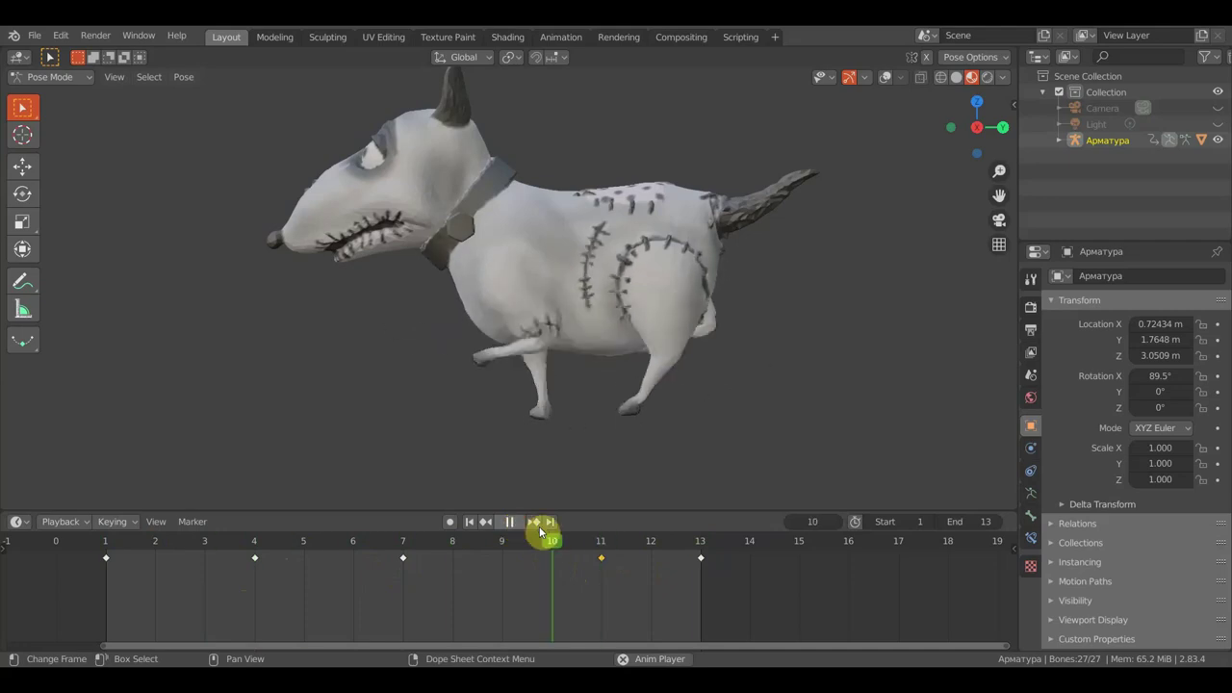
Stop playback and move the keys at frames 4 and 11 back to frames 2 and 8
{"action": "left_click", "coordinate": [510, 523]}
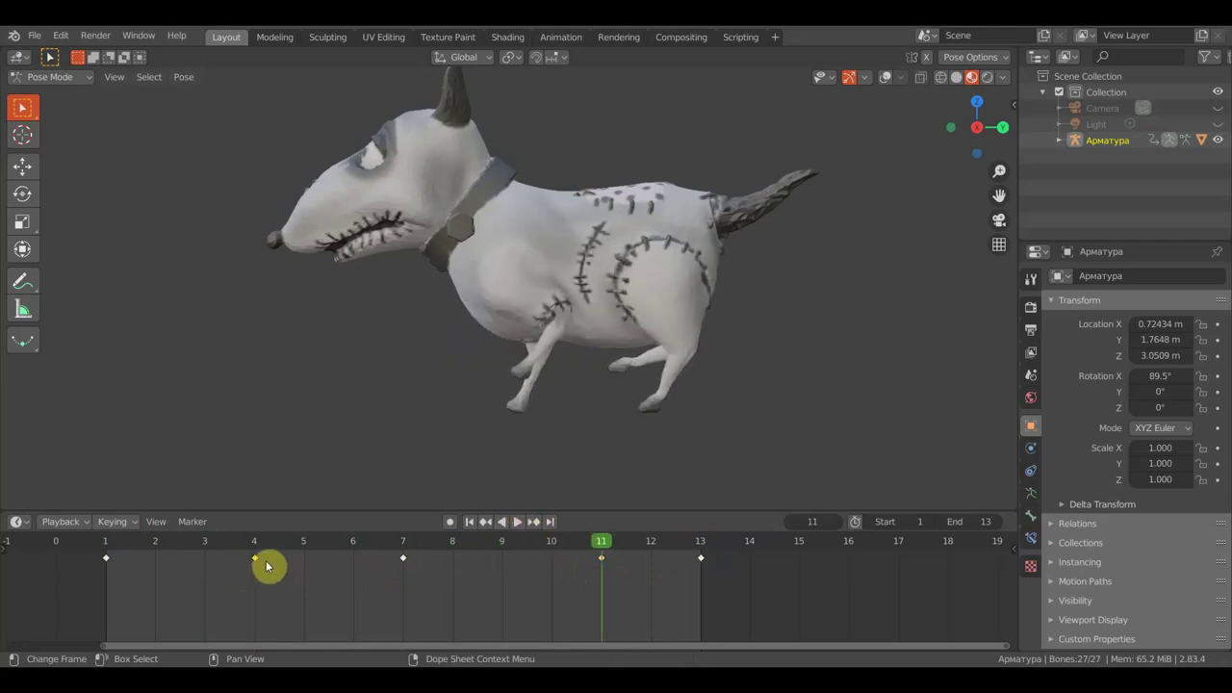
{"action": "left_click_drag", "start_coordinate": [267, 566], "coordinate": [151, 564]}
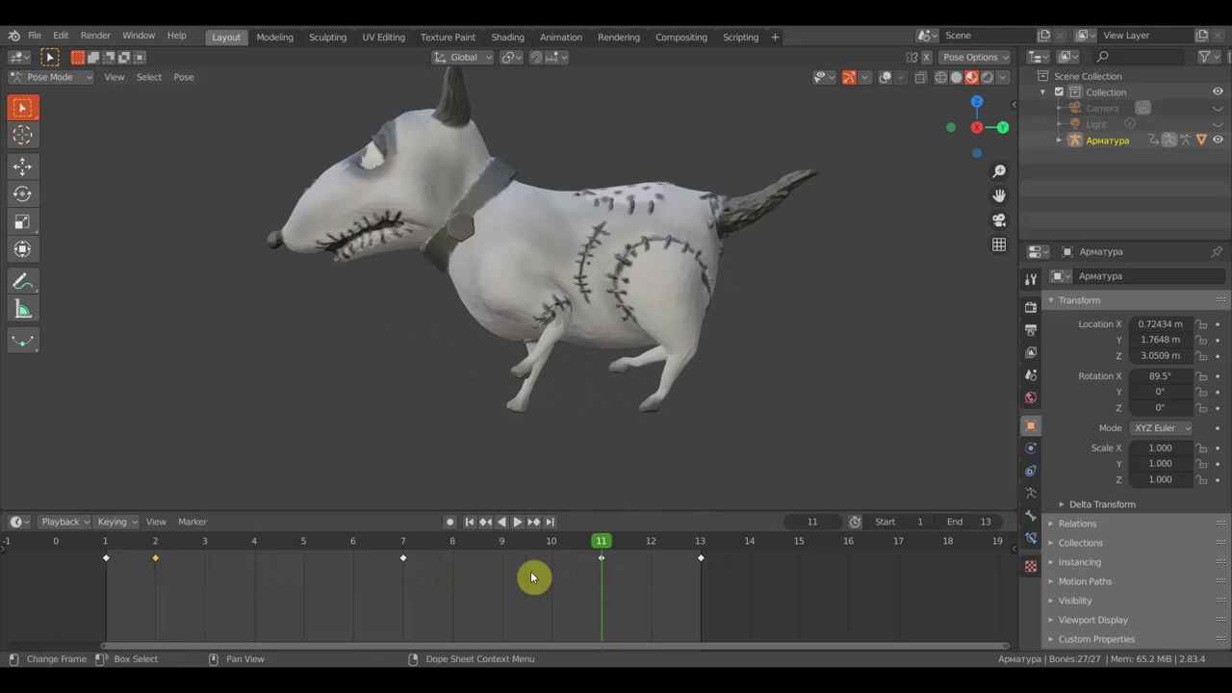
{"action": "left_click_drag", "start_coordinate": [596, 571], "coordinate": [452, 571]}
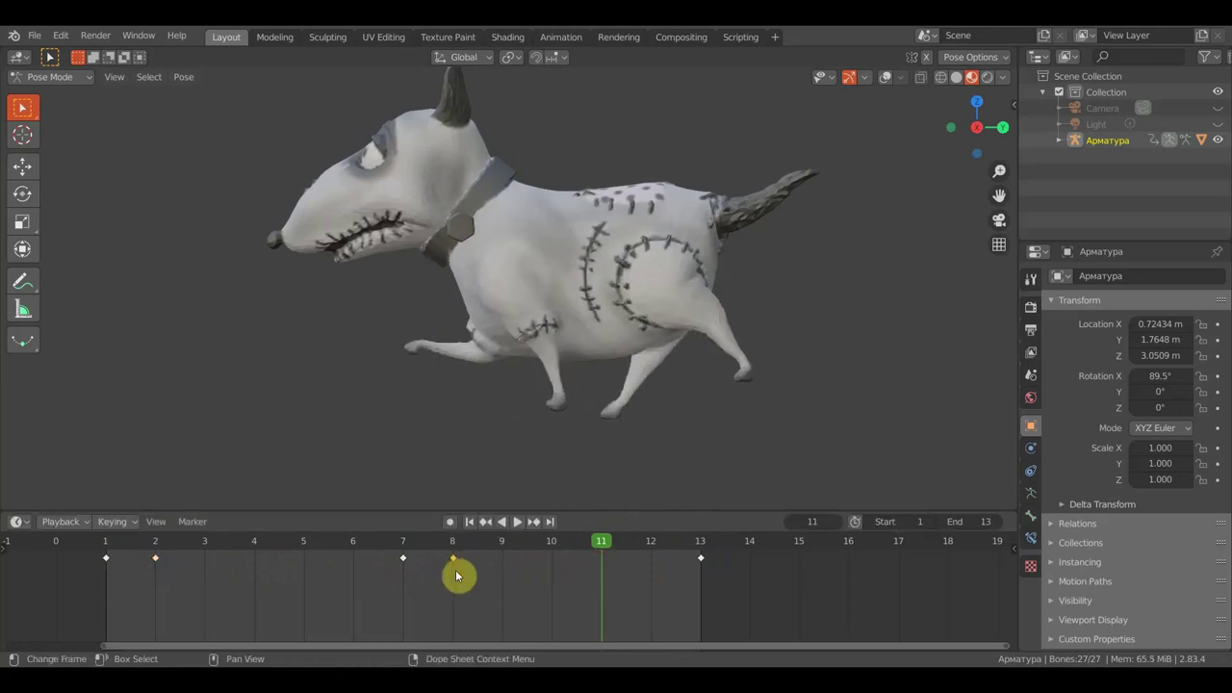
Scrub from frame 5 back to frame 1 and play the run cycle once
{"action": "left_click_drag", "start_coordinate": [603, 549], "coordinate": [318, 548]}
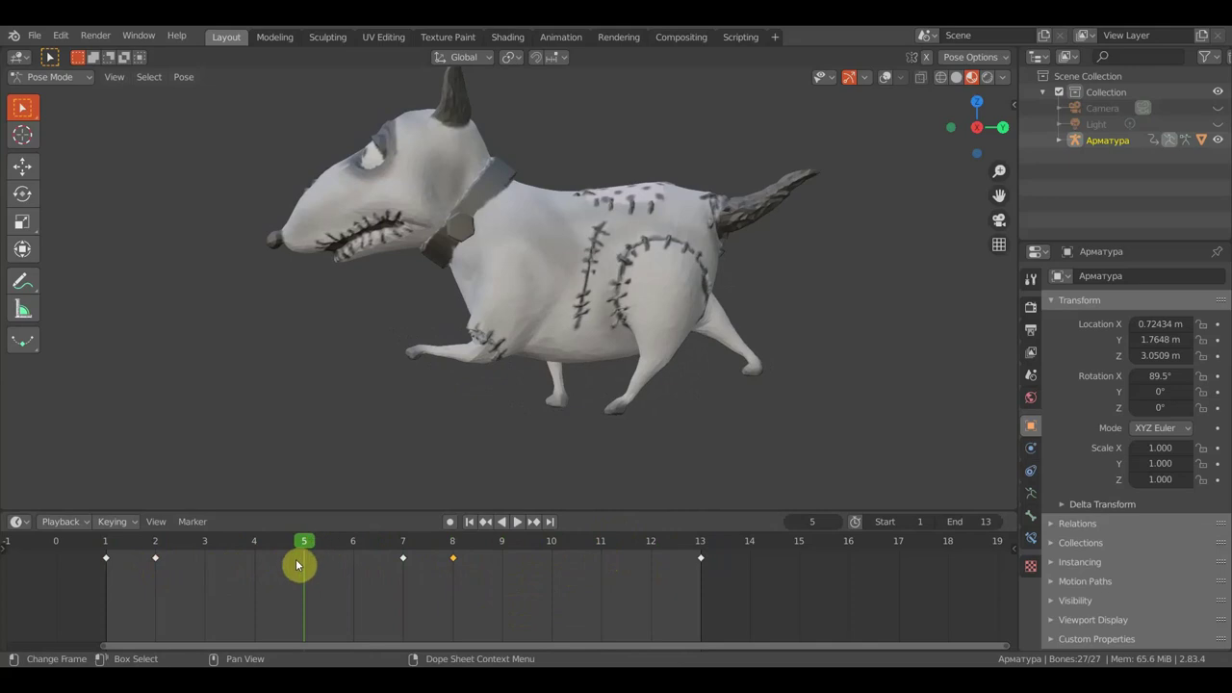
{"action": "left_click_drag", "start_coordinate": [301, 546], "coordinate": [121, 543]}
{"action": "key", "text": "space"}
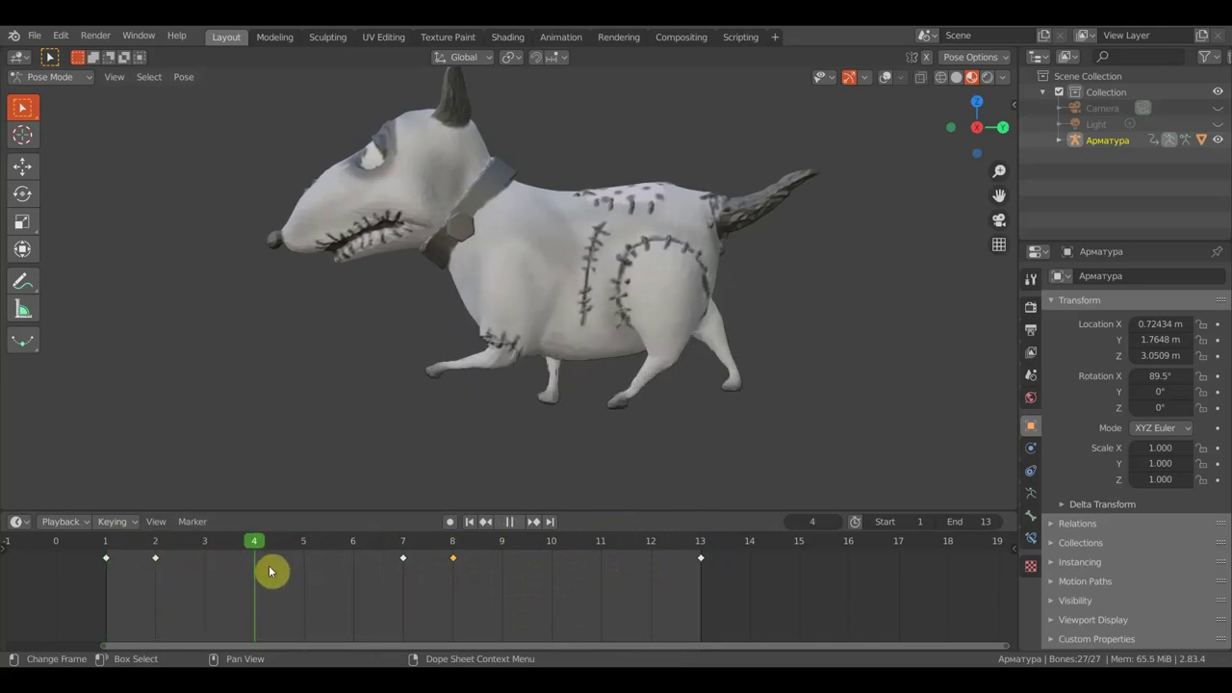
{"action": "key", "text": "space"}
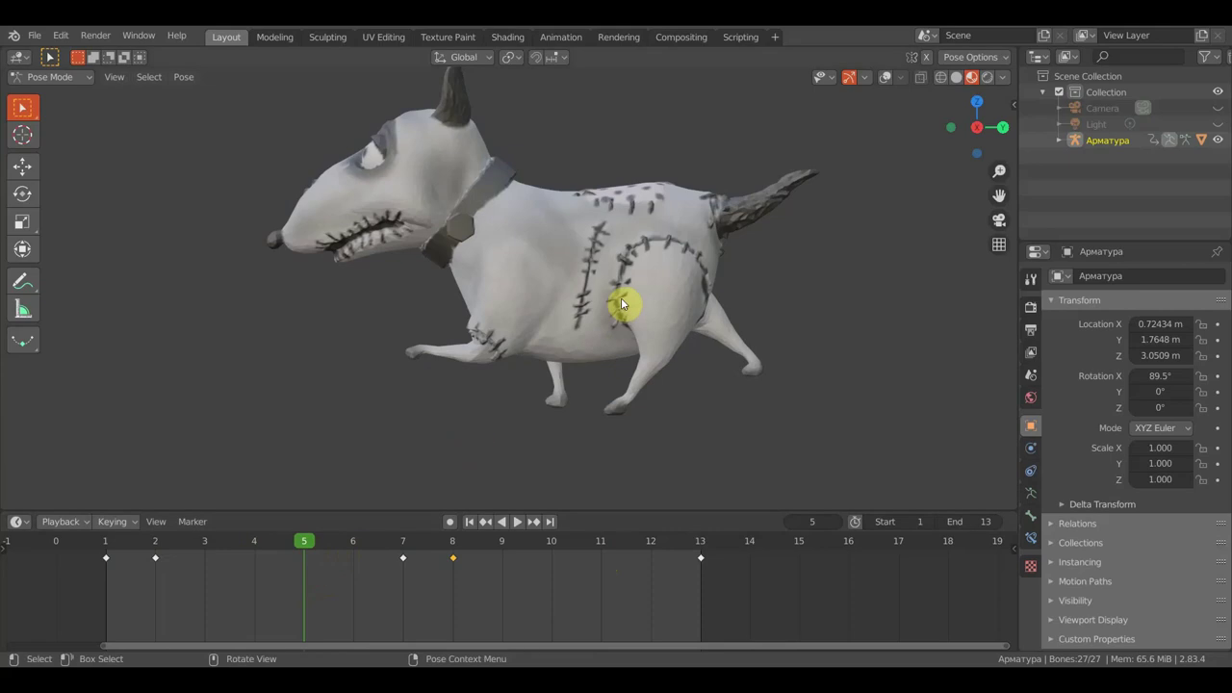
Show the bones, raise the back bone at frame 5, and key all bones' LocRot
{"action": "left_click", "coordinate": [886, 78]}
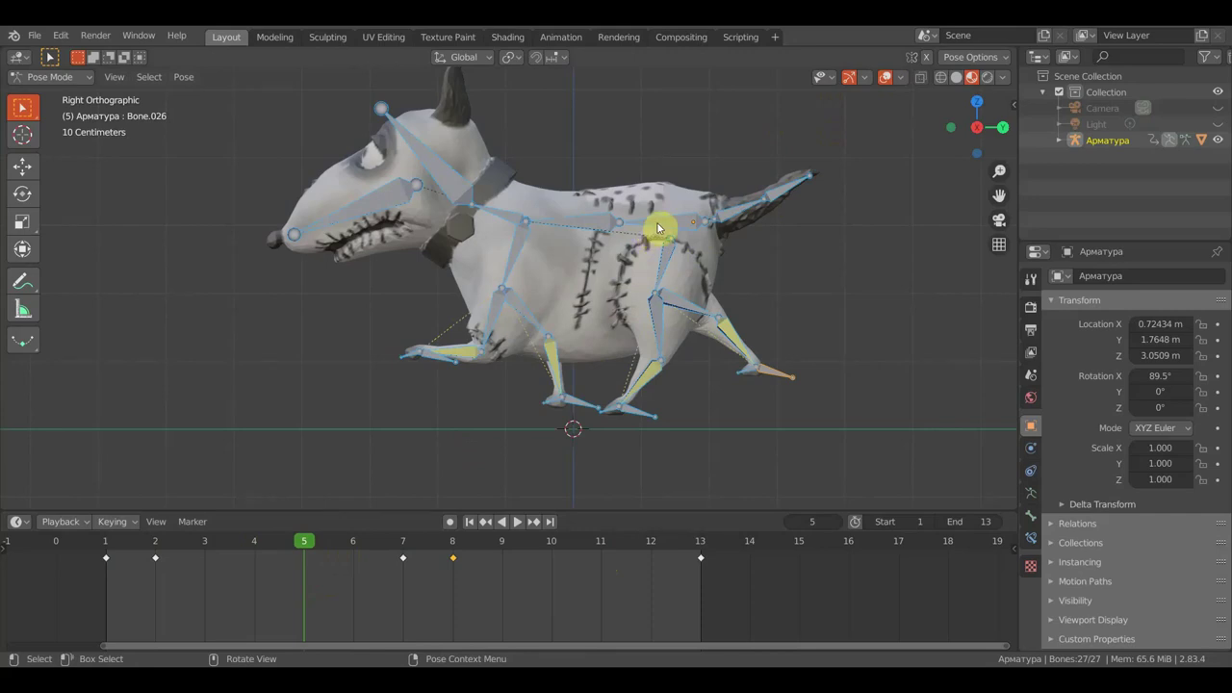
{"action": "left_click", "coordinate": [670, 227]}
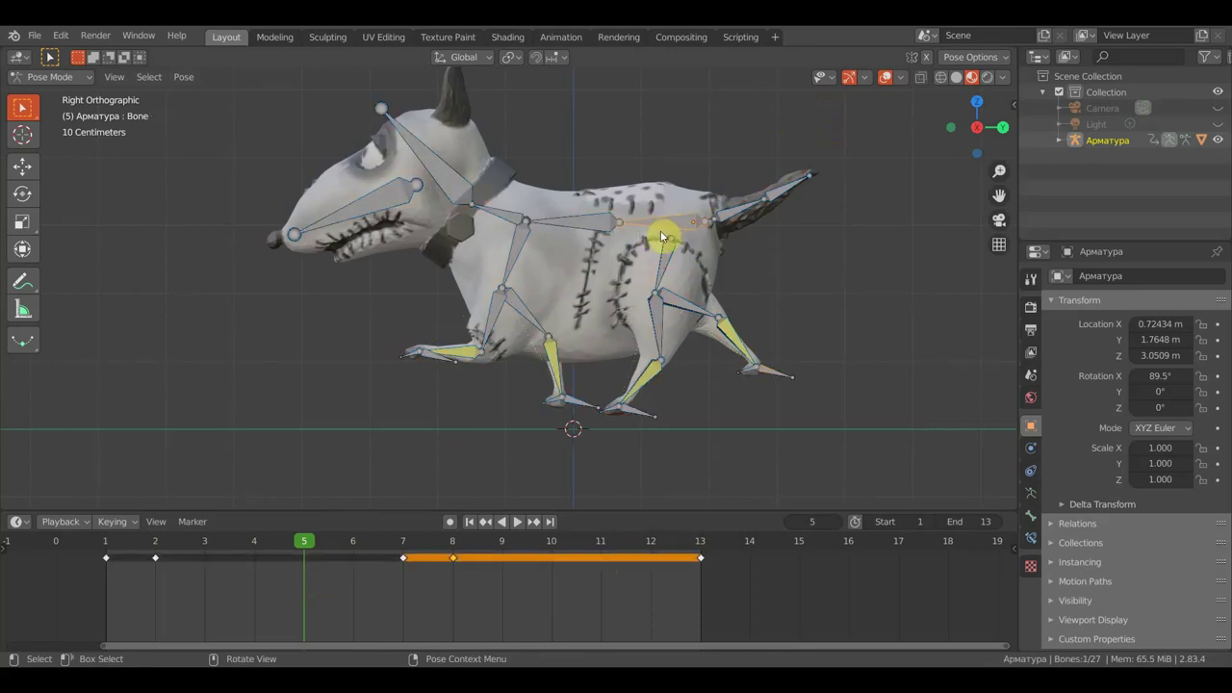
{"action": "key", "text": "g"}
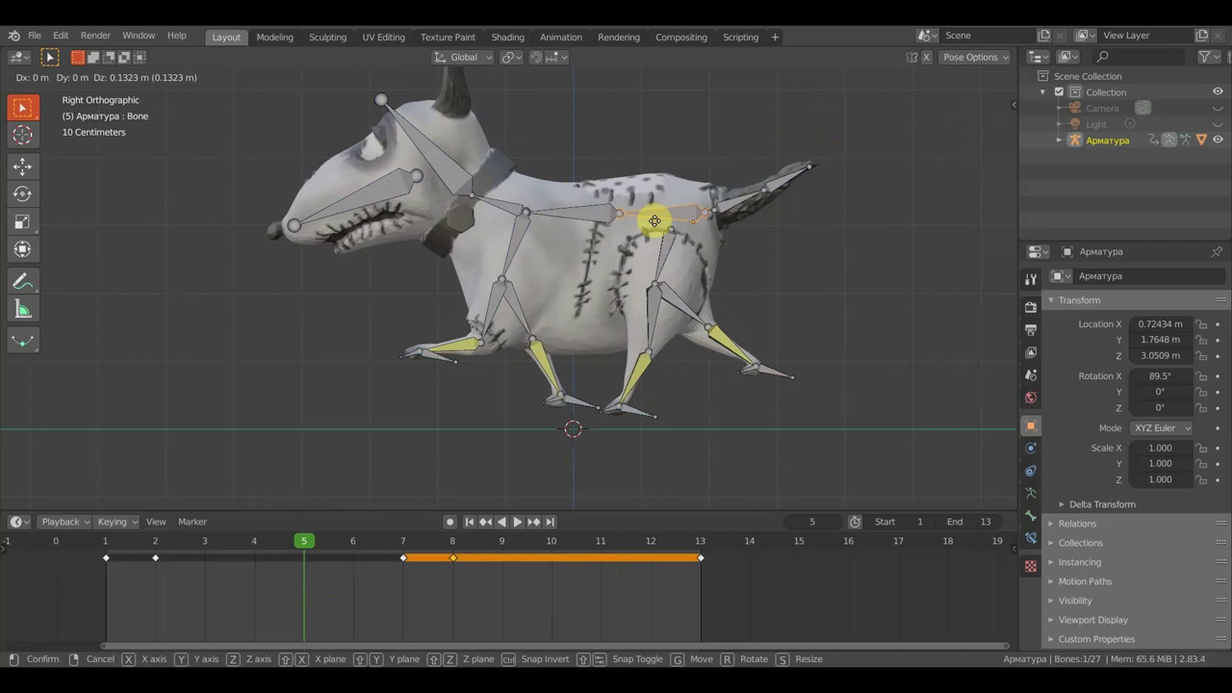
{"action": "left_click", "coordinate": [655, 222]}
{"action": "key", "text": "a"}
{"action": "key", "text": "i"}
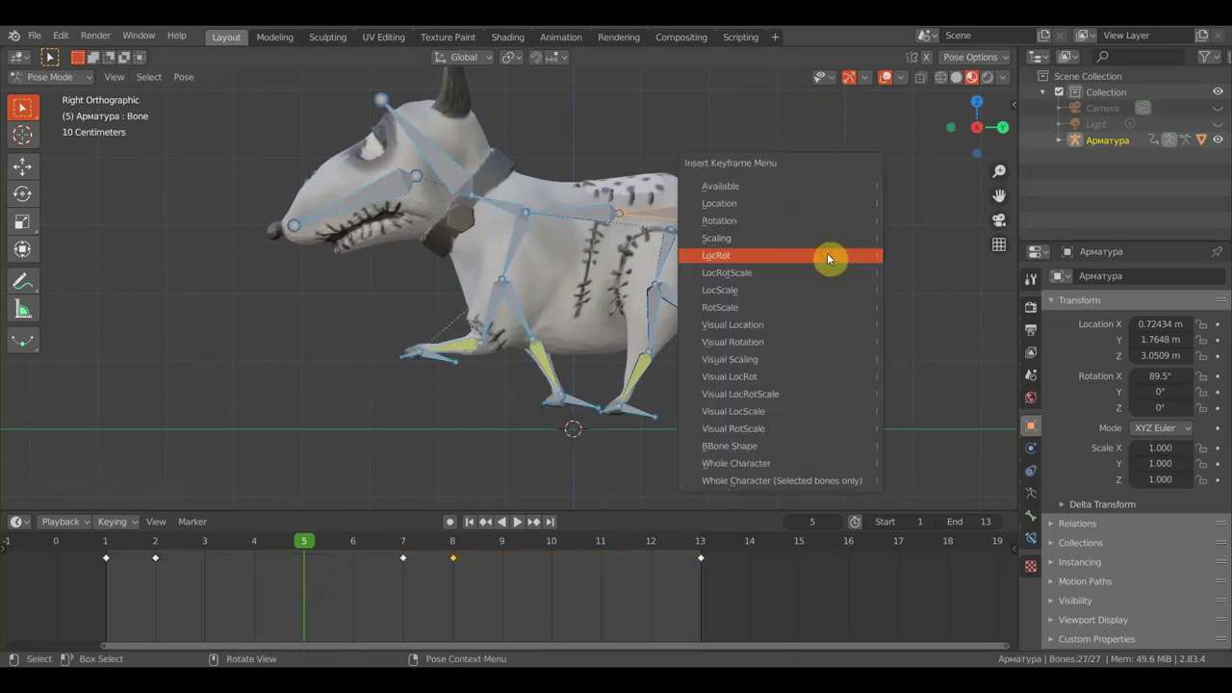
{"action": "left_click", "coordinate": [826, 256]}
Play the animation and scrub forward to frames 9 and 11 to check the sway
{"action": "key", "text": "space"}
{"action": "left_click_drag", "start_coordinate": [339, 582], "coordinate": [491, 598]}
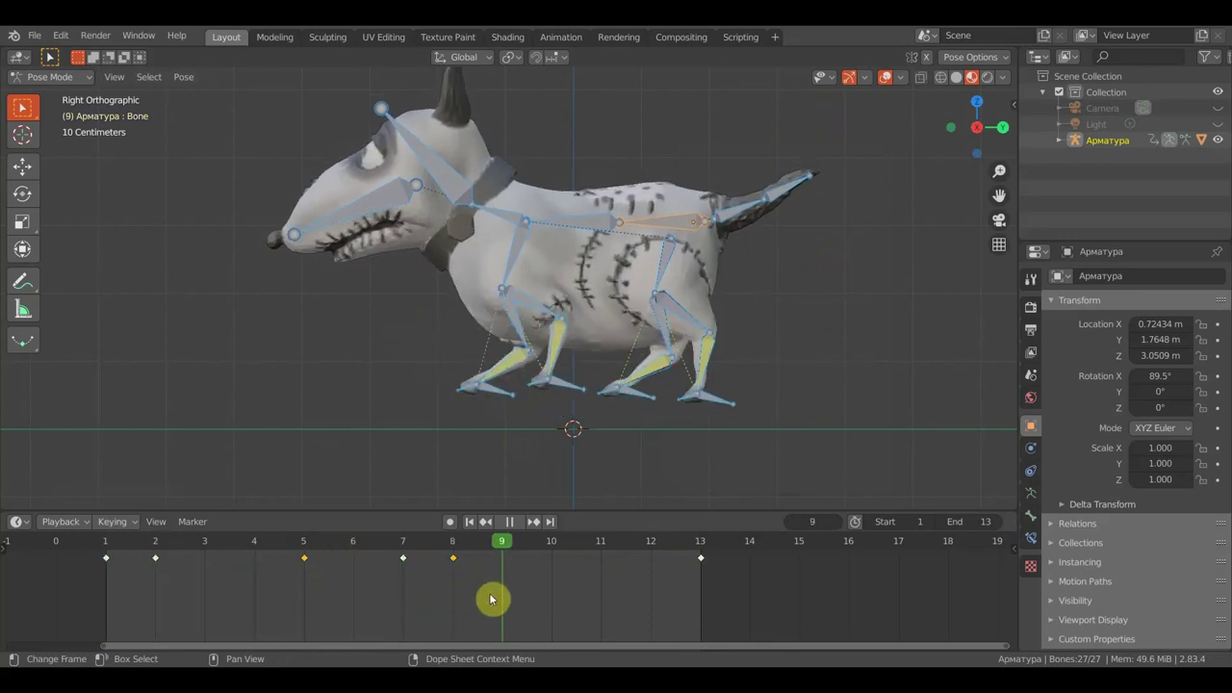
{"action": "left_click_drag", "start_coordinate": [490, 601], "coordinate": [607, 600]}
At frame 11, raise the back bone and nudge foot bone Bone.011
{"action": "key", "text": "space"}
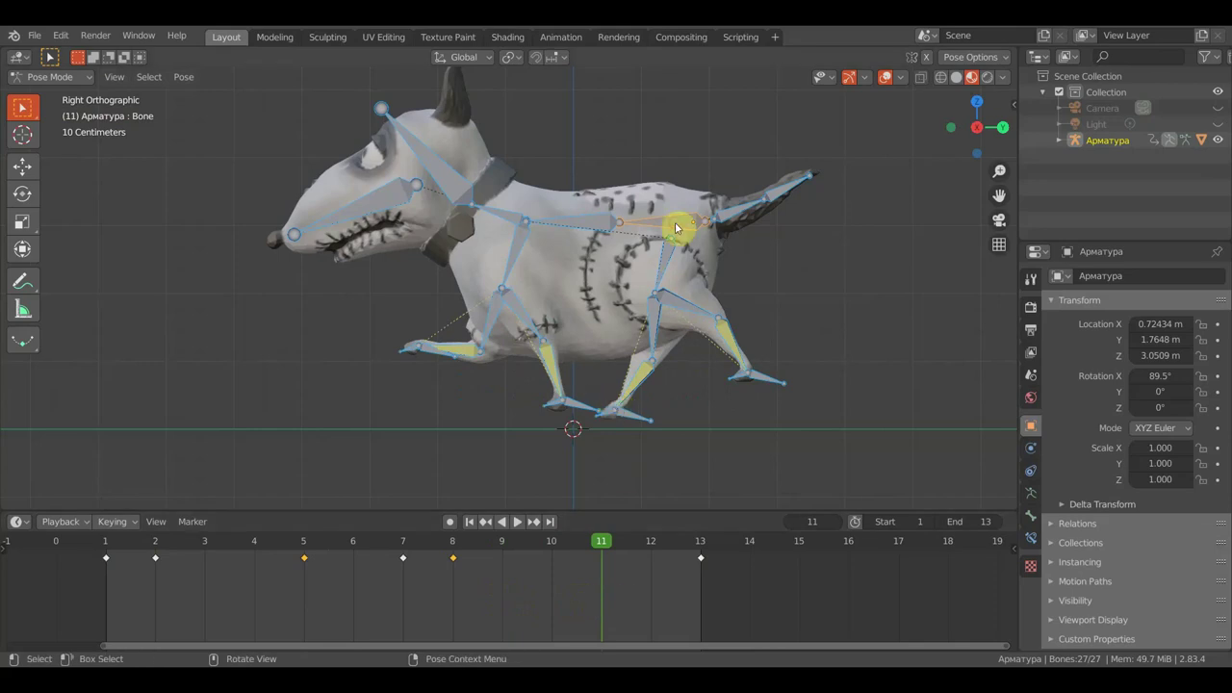
{"action": "left_click", "coordinate": [677, 227]}
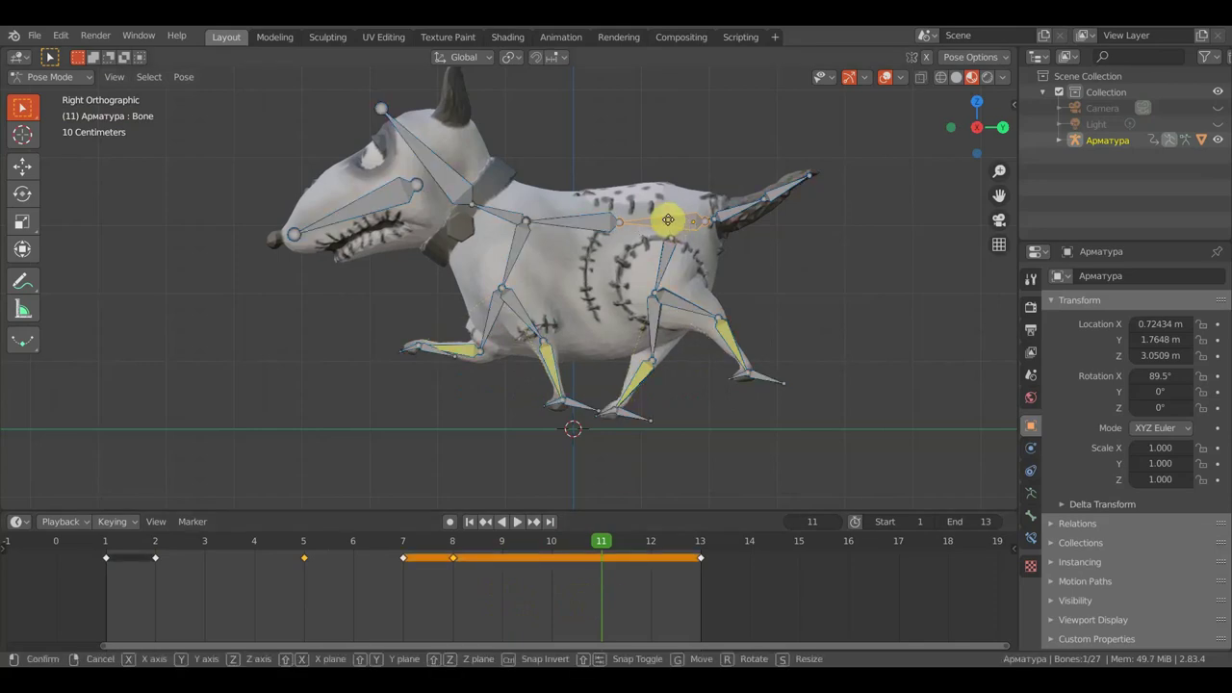
{"action": "key", "text": "g"}
{"action": "left_click", "coordinate": [668, 208]}
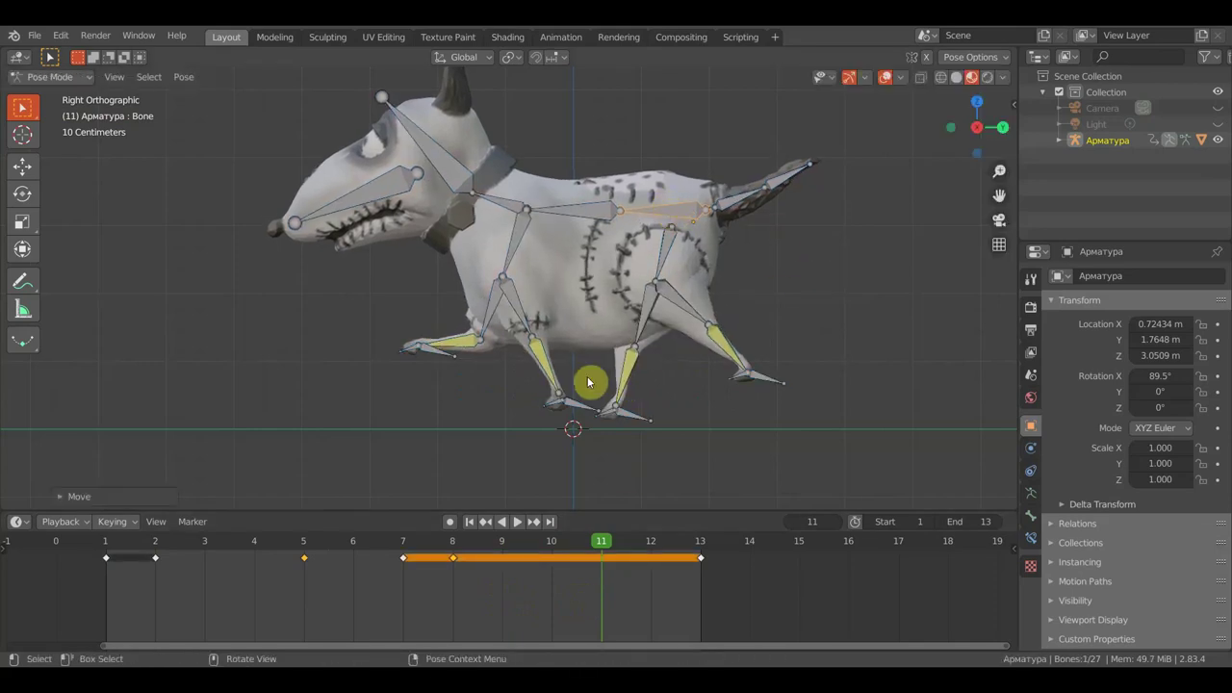
{"action": "left_click", "coordinate": [577, 409]}
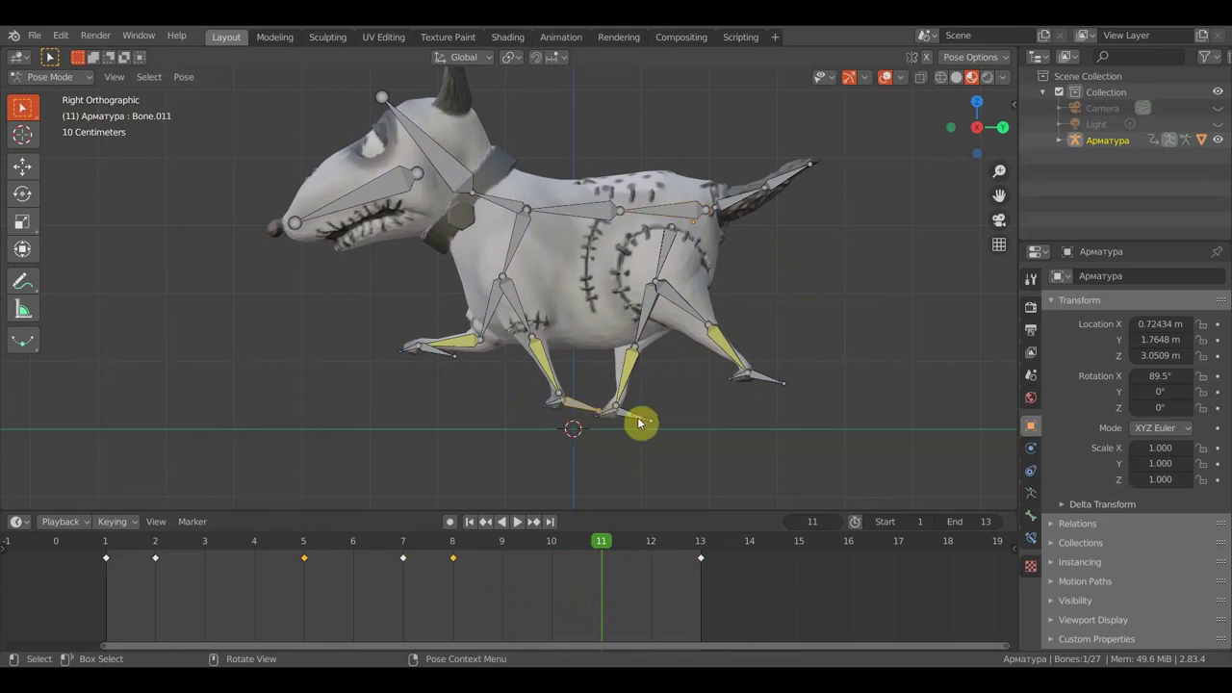
{"action": "key", "text": "g"}
{"action": "left_click", "coordinate": [639, 418]}
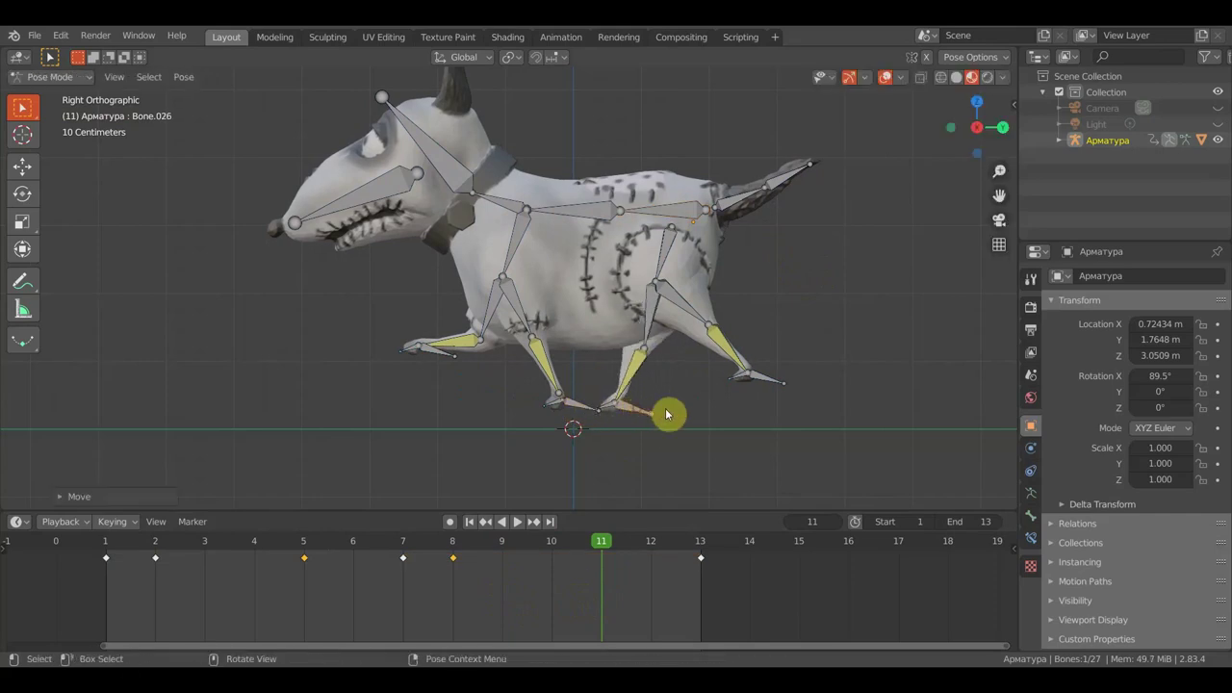
Key all bones at frame 11, then play and return to frame 1
{"action": "key", "text": "a"}
{"action": "key", "text": "i"}
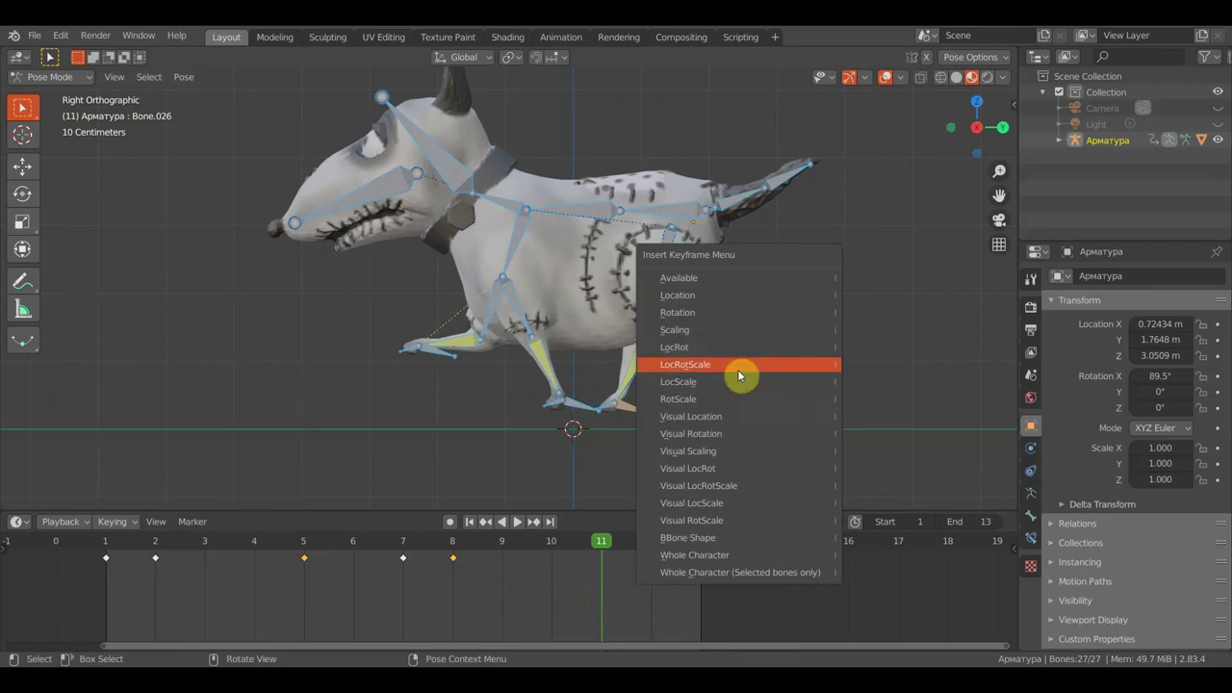
{"action": "left_click", "coordinate": [726, 347]}
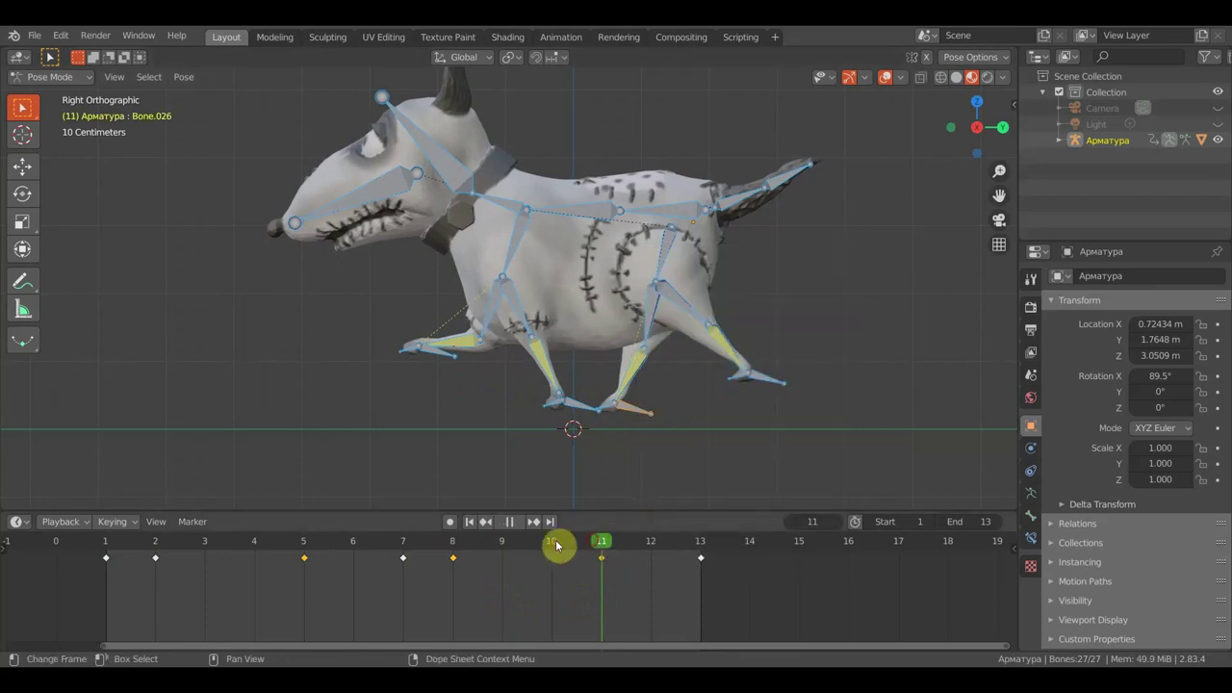
{"action": "key", "text": "space"}
{"action": "mouse_move", "coordinate": [462, 551]}
{"action": "left_mouse_down"}
{"action": "mouse_move", "coordinate": [365, 561]}
{"action": "mouse_move", "coordinate": [406, 570]}
{"action": "mouse_move", "coordinate": [105, 561]}
{"action": "left_mouse_up"}
{"action": "key", "text": "space"}
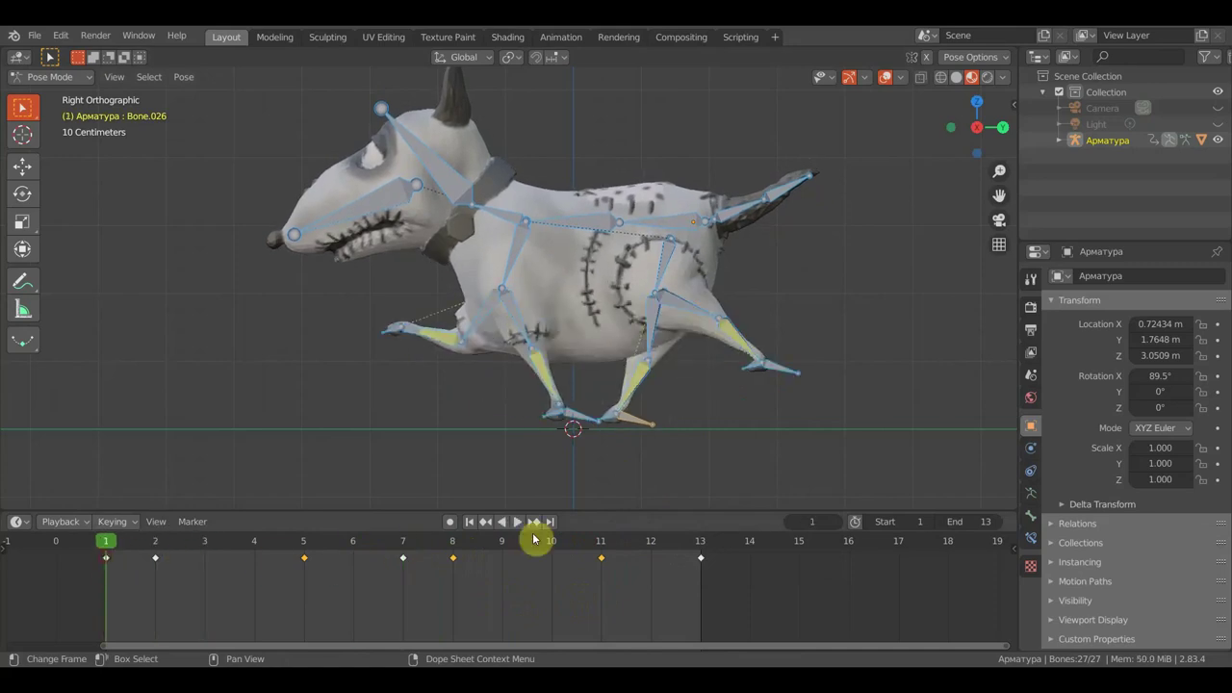
Hide the bones and grid, play the run cycle from frame 1, and stop on frame 2
{"action": "left_click", "coordinate": [885, 77]}
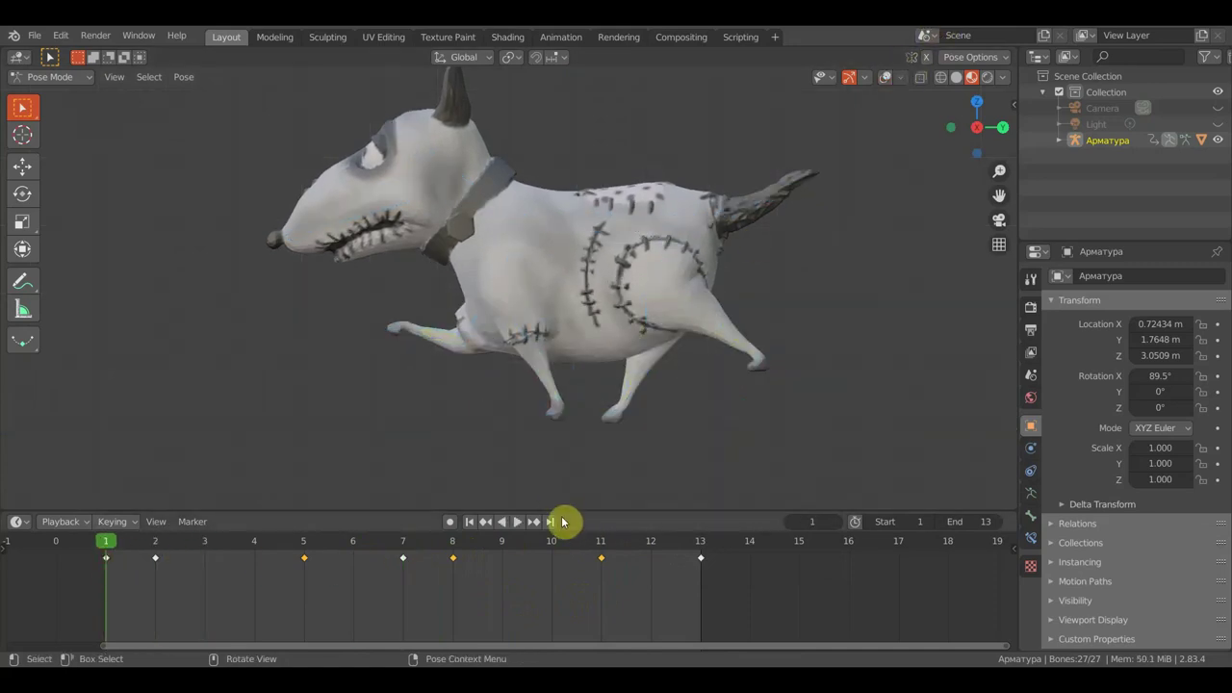
{"action": "left_click", "coordinate": [517, 522]}
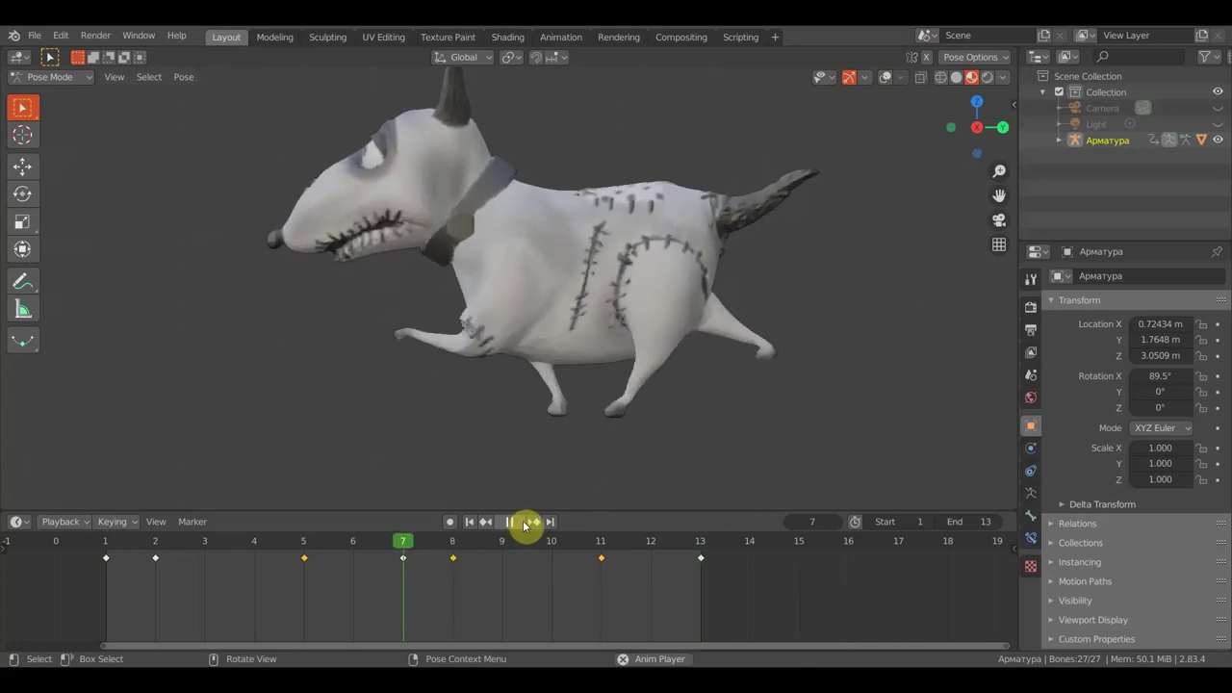
{"action": "left_click", "coordinate": [510, 522]}
{"action": "key", "text": "shift+Left"}
{"action": "mouse_move", "coordinate": [574, 456]}
{"action": "middle_mouse_down"}
{"action": "mouse_move", "coordinate": [681, 459]}
{"action": "mouse_move", "coordinate": [572, 454]}
{"action": "middle_mouse_up"}
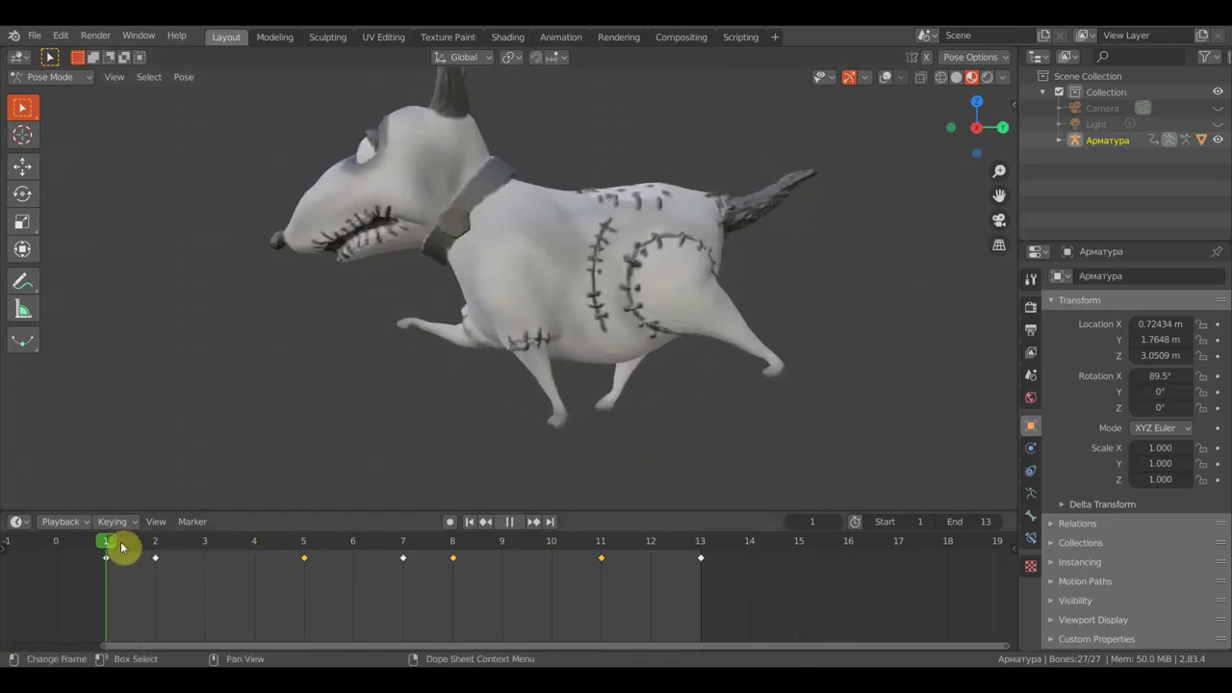
{"action": "key", "text": "space"}
{"action": "key", "text": "space"}
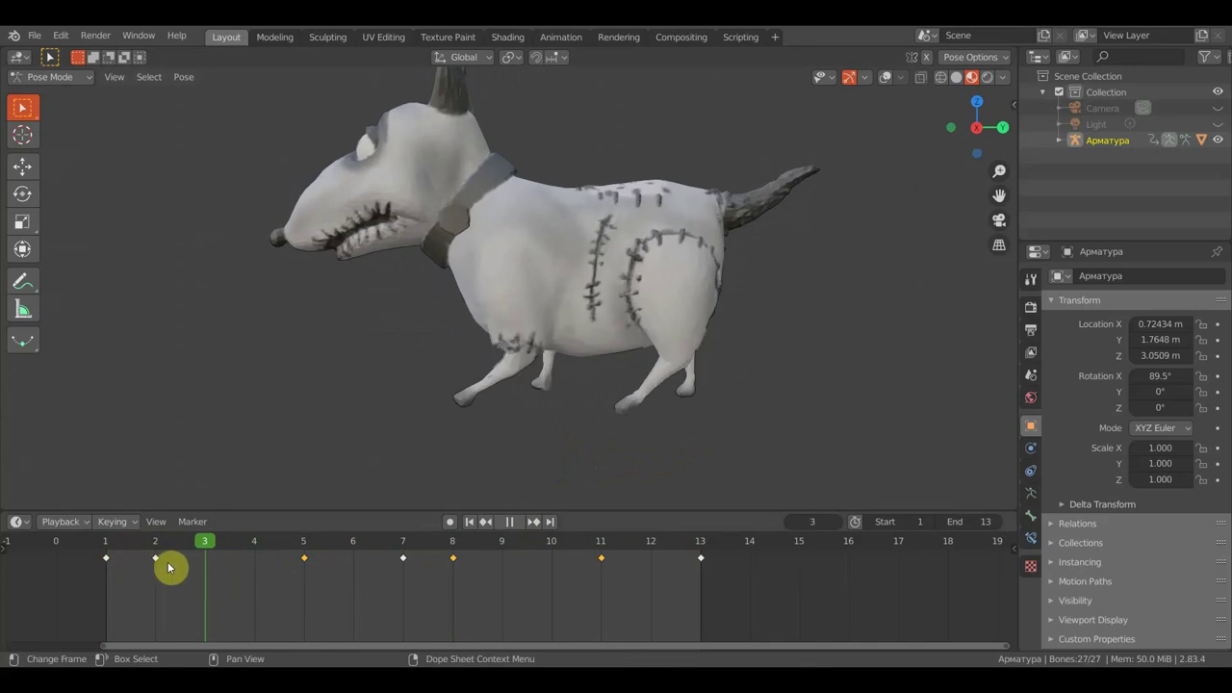
{"action": "left_click", "coordinate": [165, 566]}
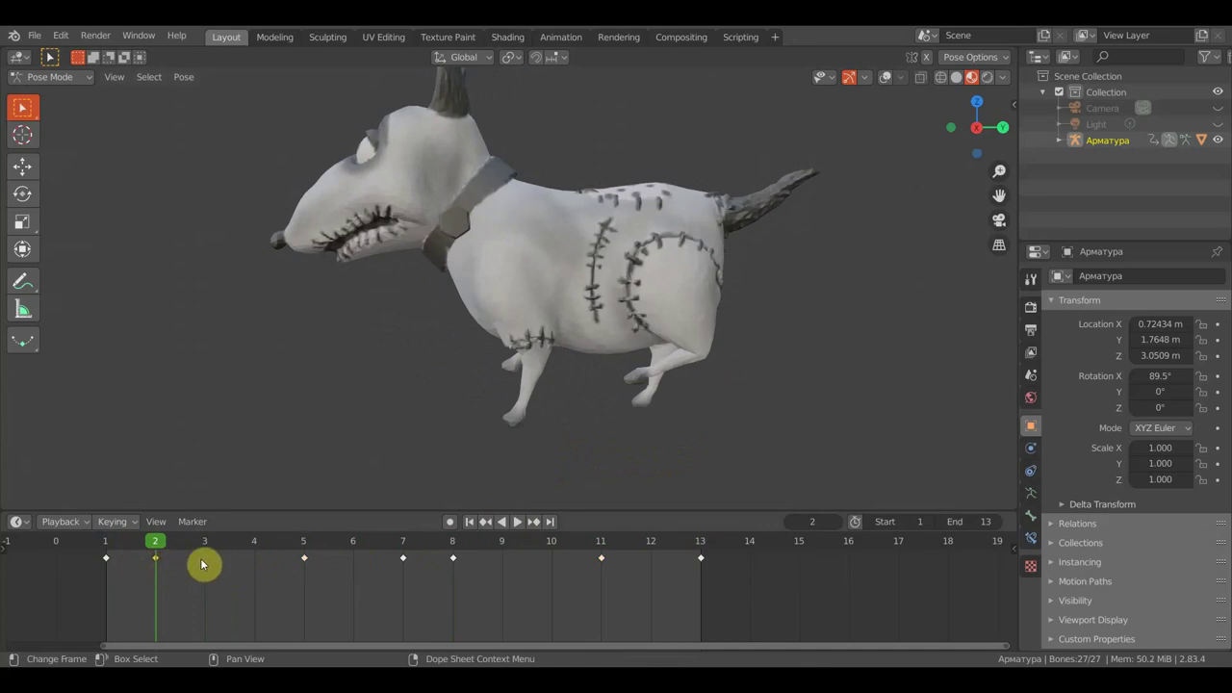
Move the frame 2 keyframe to frame 3 and replay from frame 1
{"action": "key", "text": "g"}
{"action": "left_click", "coordinate": [234, 567]}
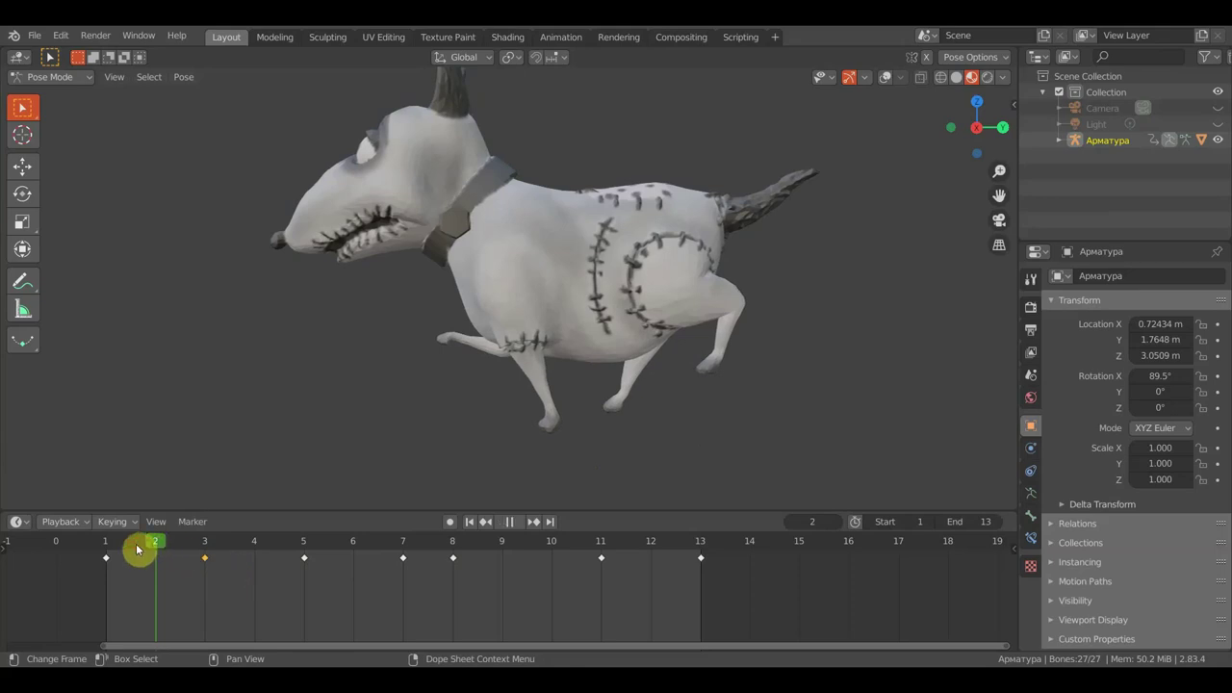
{"action": "left_click", "coordinate": [121, 545]}
{"action": "key", "text": "space"}
{"action": "left_click", "coordinate": [159, 553]}
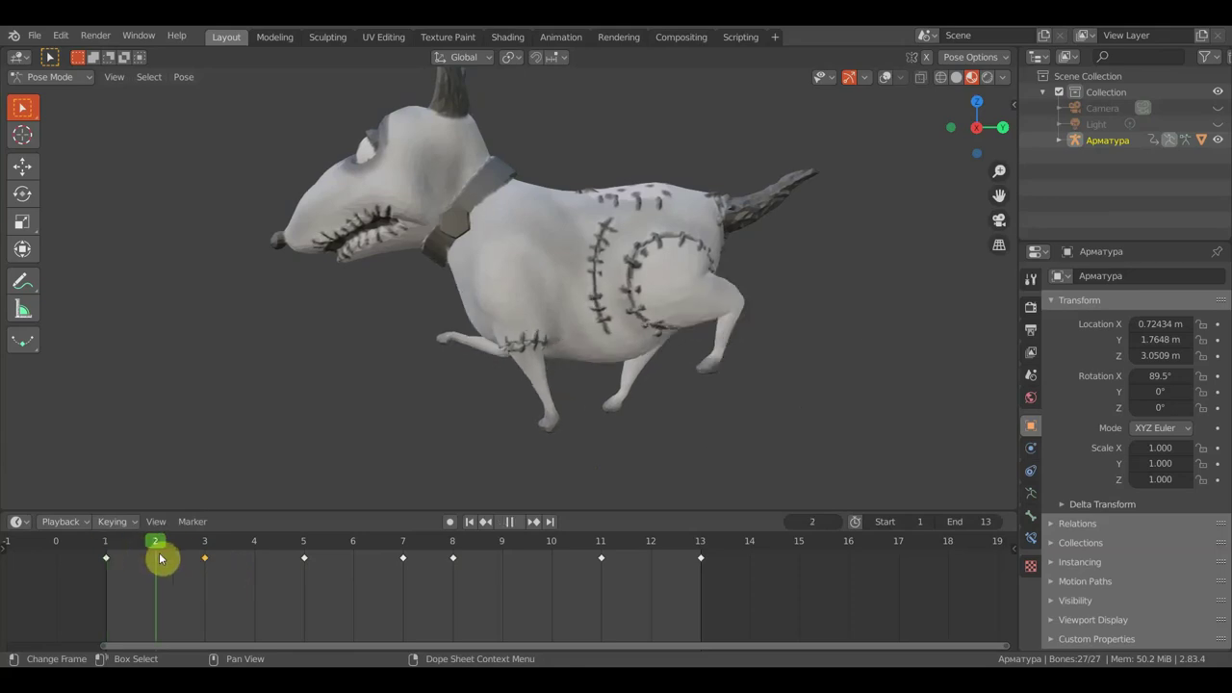
{"action": "key", "text": "space"}
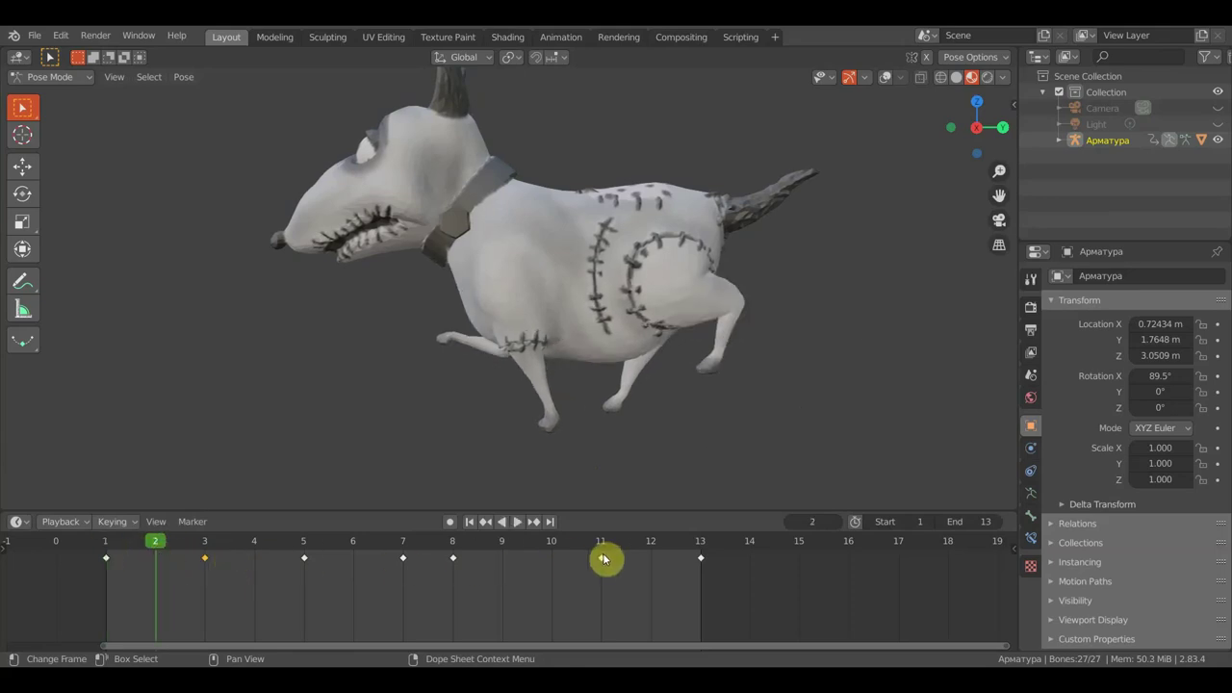
Keep the key on frame 11, move the frame 8 key to 9, and replay
{"action": "left_click_drag", "start_coordinate": [594, 566], "coordinate": [527, 571]}
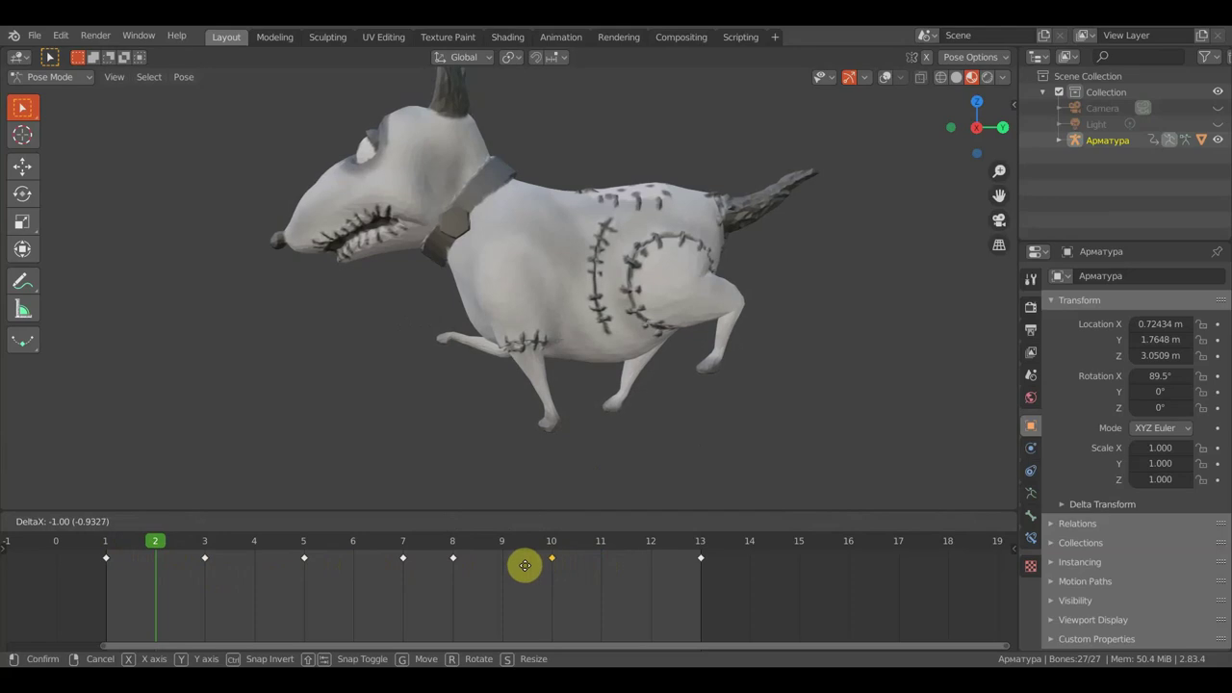
{"action": "key", "text": "g"}
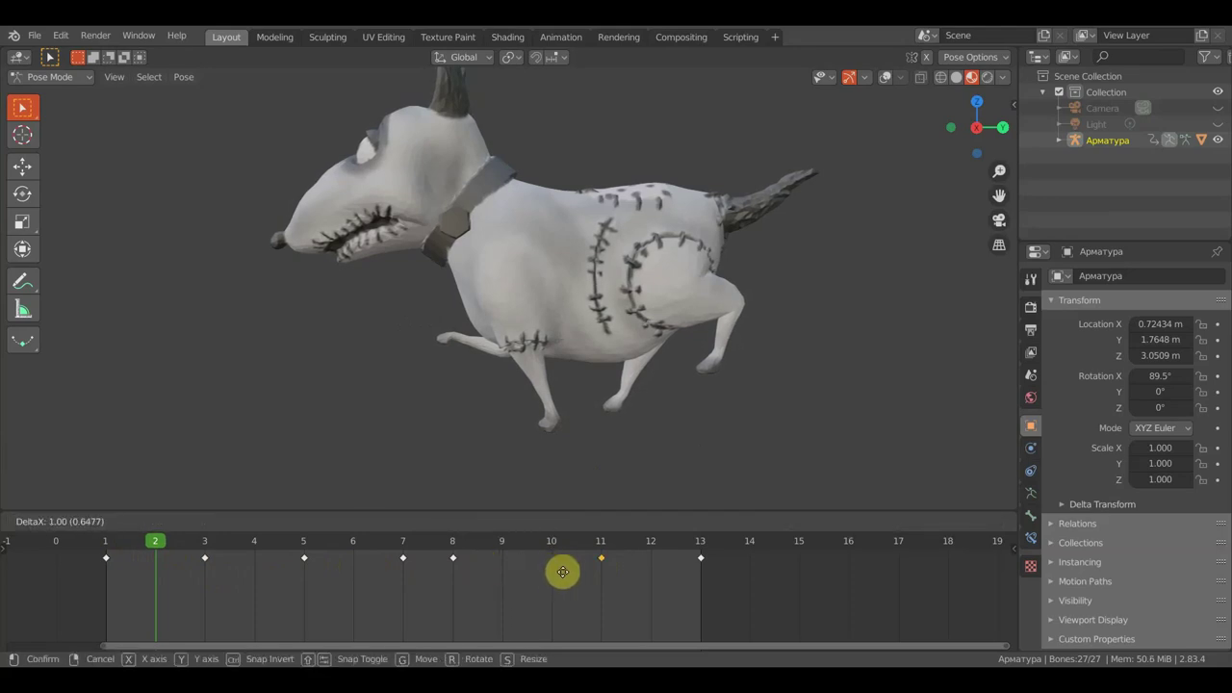
{"action": "left_click", "coordinate": [592, 569]}
{"action": "left_click_drag", "start_coordinate": [454, 568], "coordinate": [500, 568]}
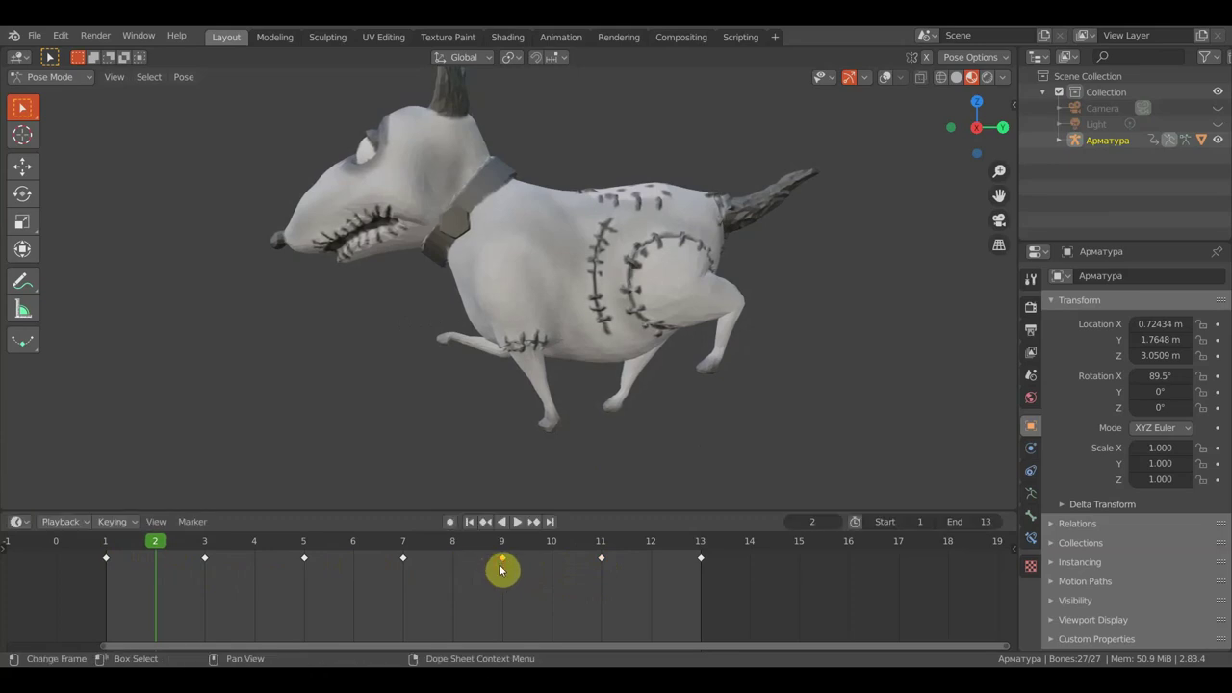
{"action": "left_click", "coordinate": [516, 528]}
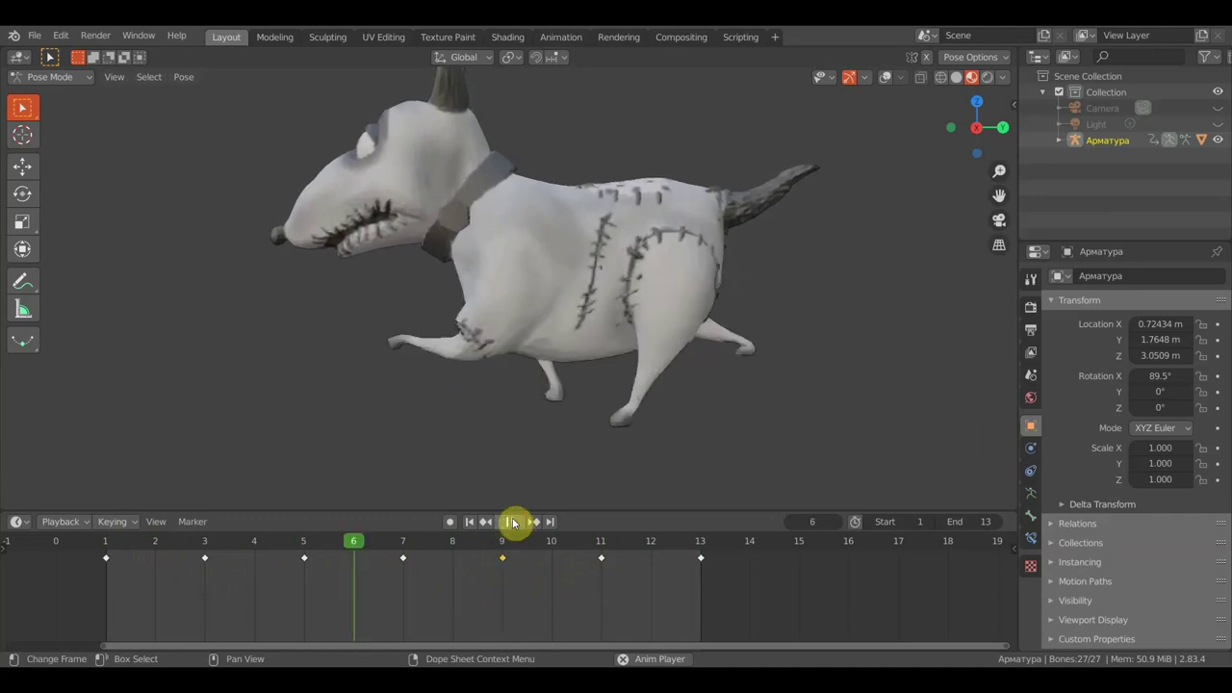
{"action": "left_click", "coordinate": [513, 522]}
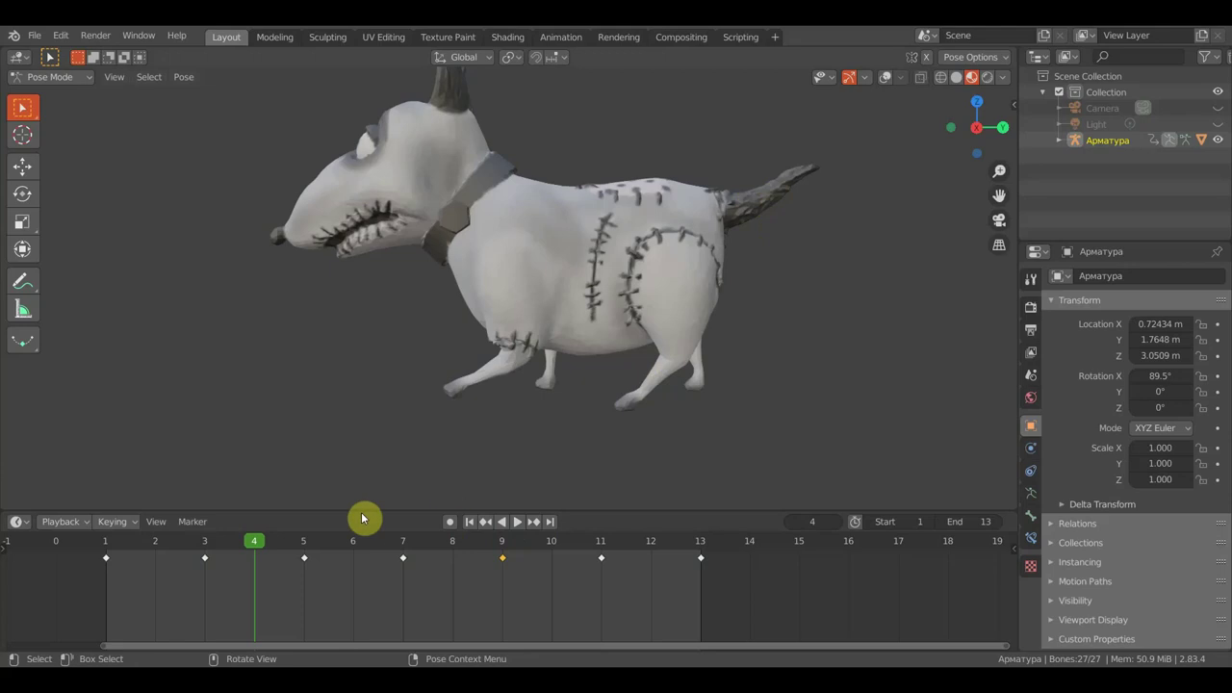
{"action": "left_click_drag", "start_coordinate": [254, 545], "coordinate": [106, 542]}
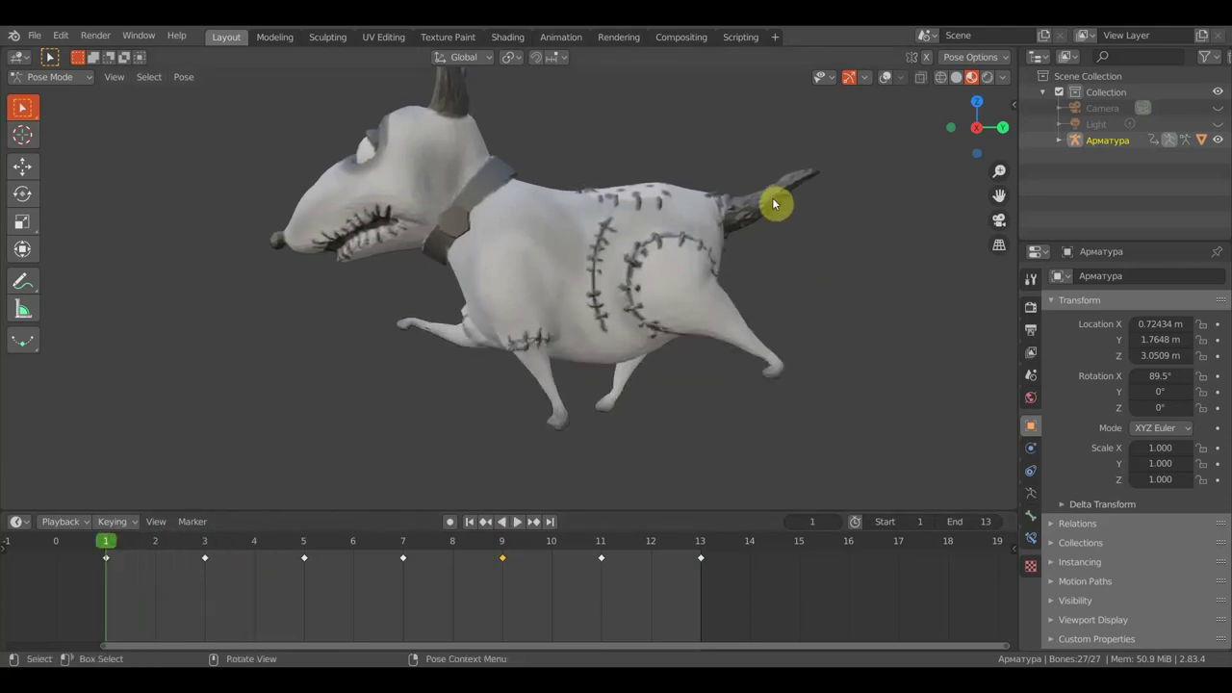
At frame 7, show the bones and rotate the tail bone downward
{"action": "left_click_drag", "start_coordinate": [107, 541], "coordinate": [391, 557]}
{"action": "left_click", "coordinate": [883, 78]}
{"action": "left_click", "coordinate": [767, 224]}
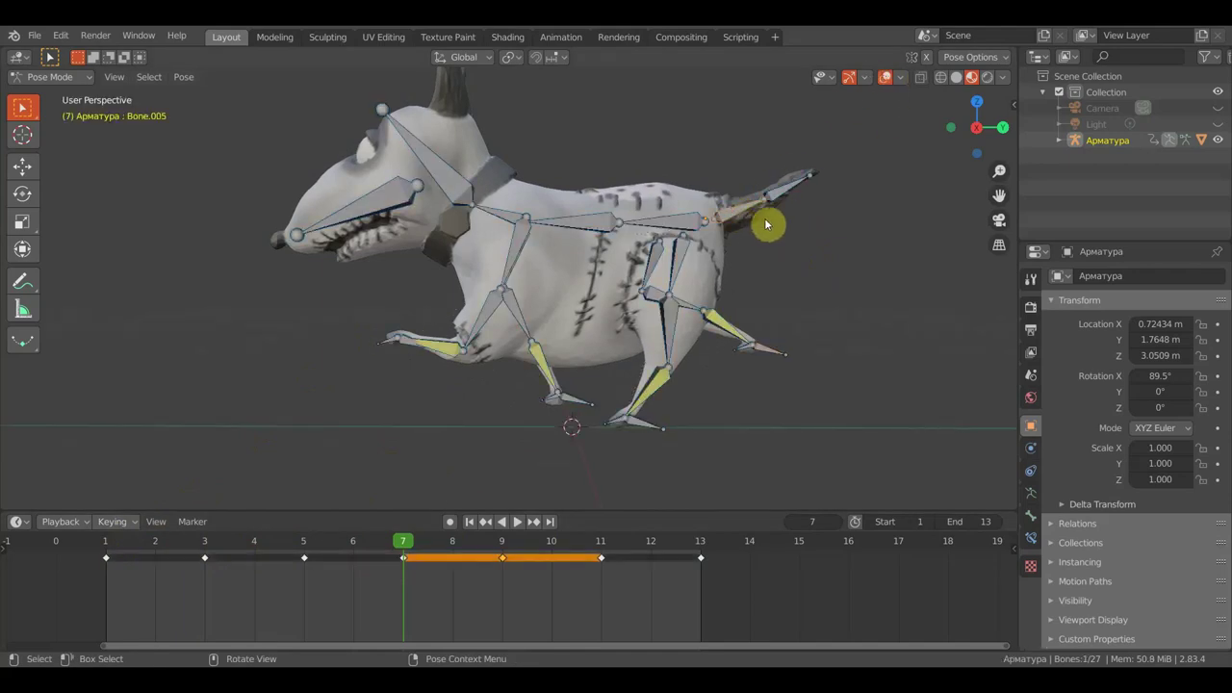
{"action": "key", "text": "r"}
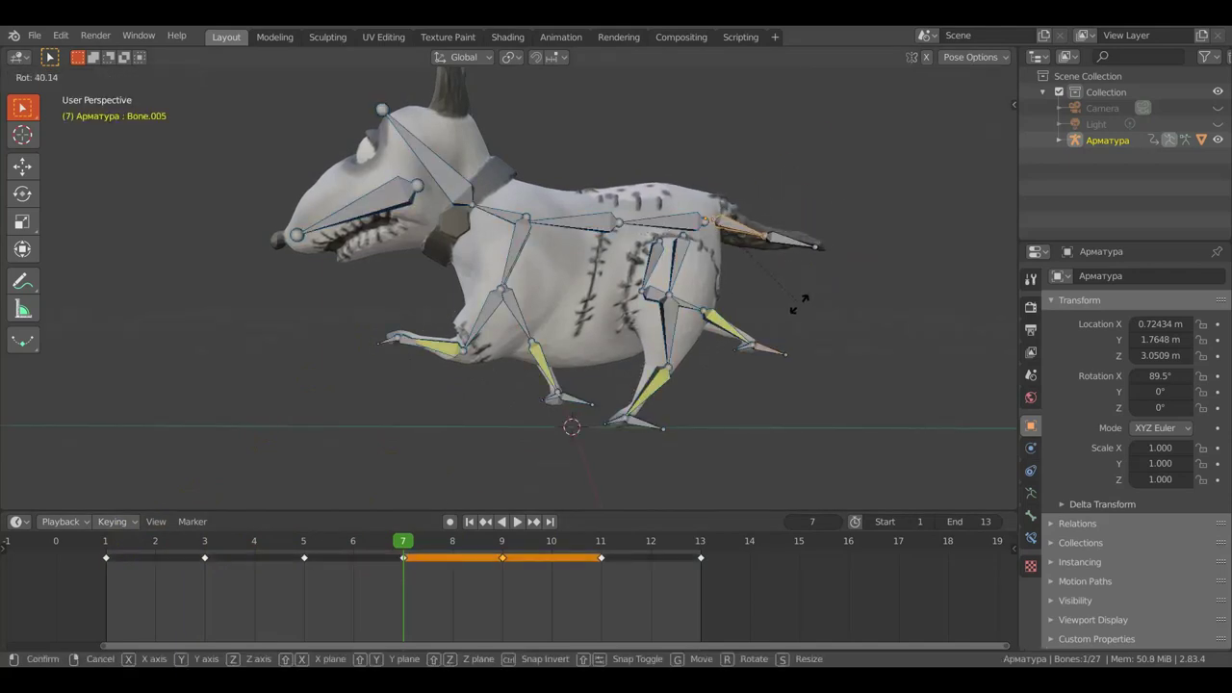
{"action": "left_click", "coordinate": [784, 318]}
Key location and rotation for all bones at frame 7 and preview the tail motion
{"action": "key", "text": "a"}
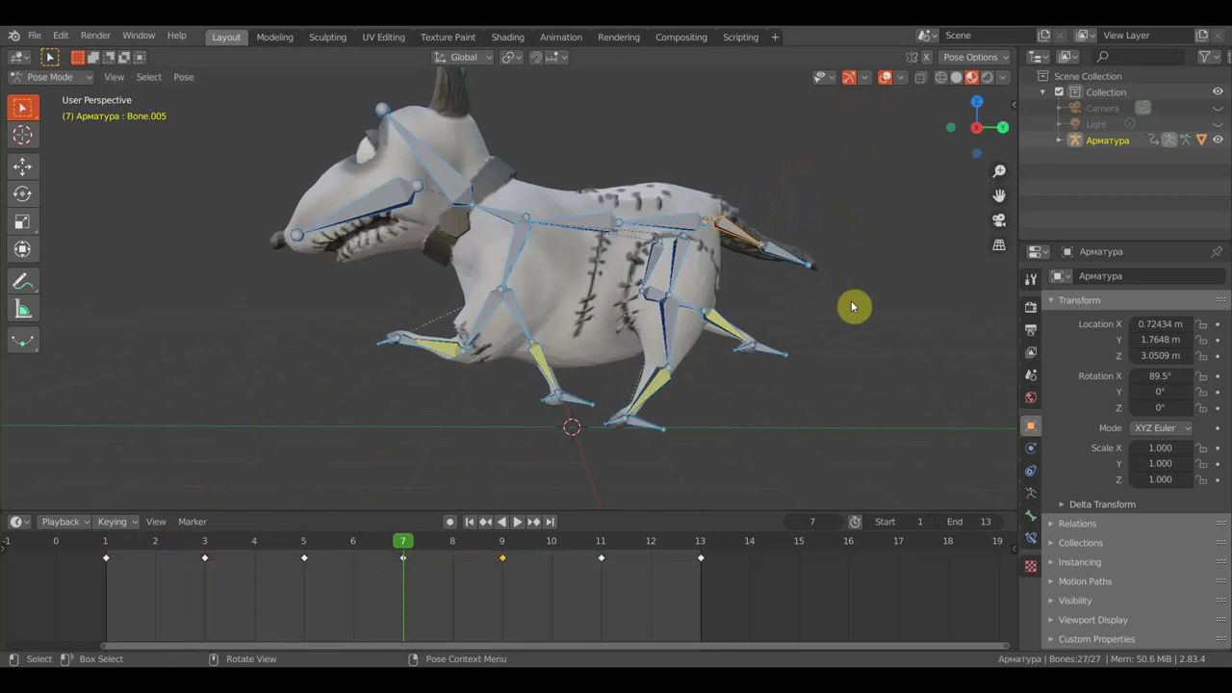
{"action": "key", "text": "i"}
{"action": "left_click", "coordinate": [852, 305]}
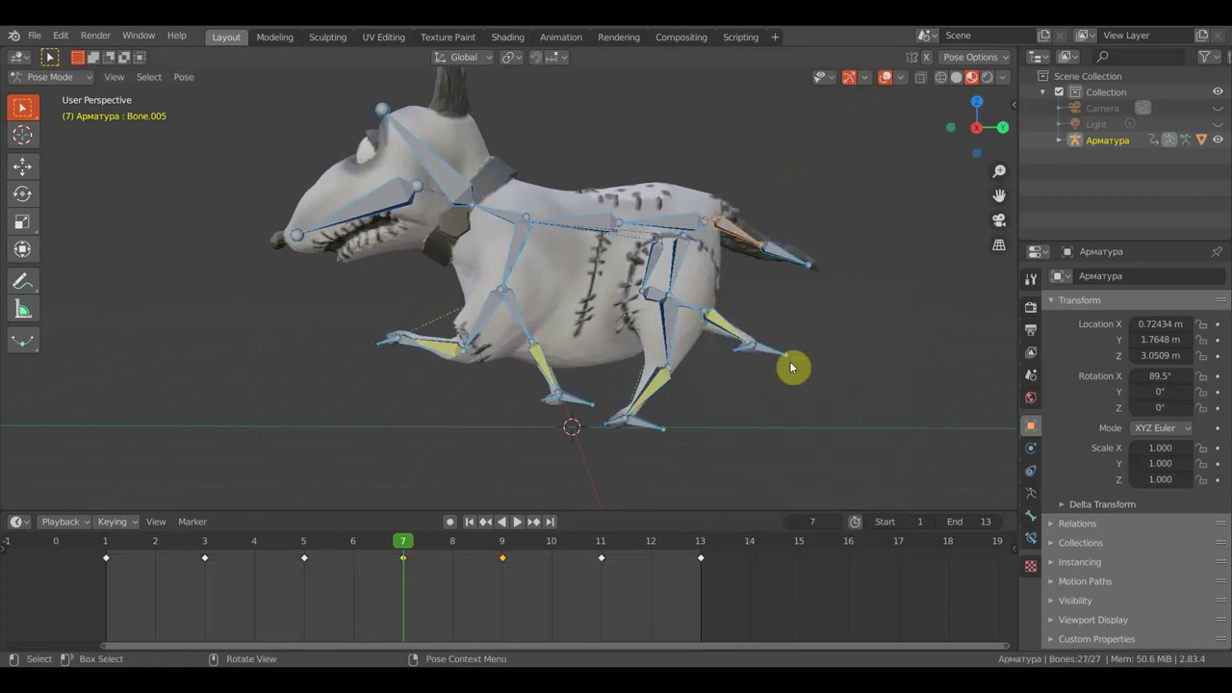
{"action": "left_click", "coordinate": [516, 522]}
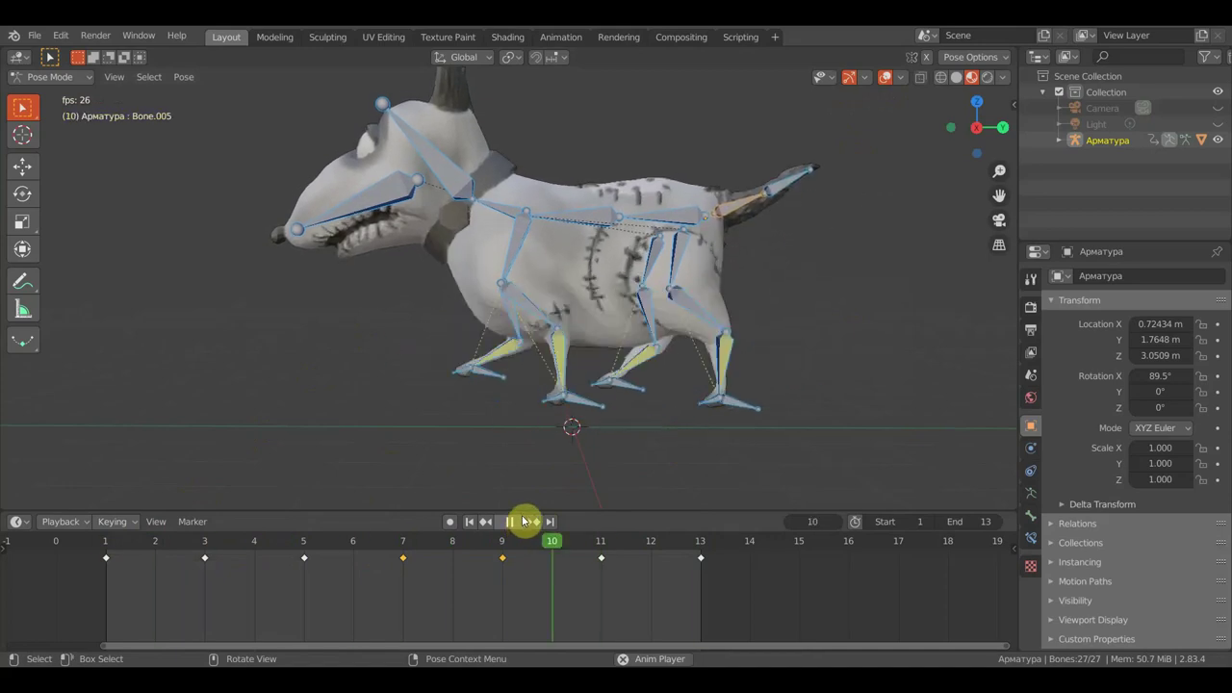
{"action": "left_click", "coordinate": [514, 522]}
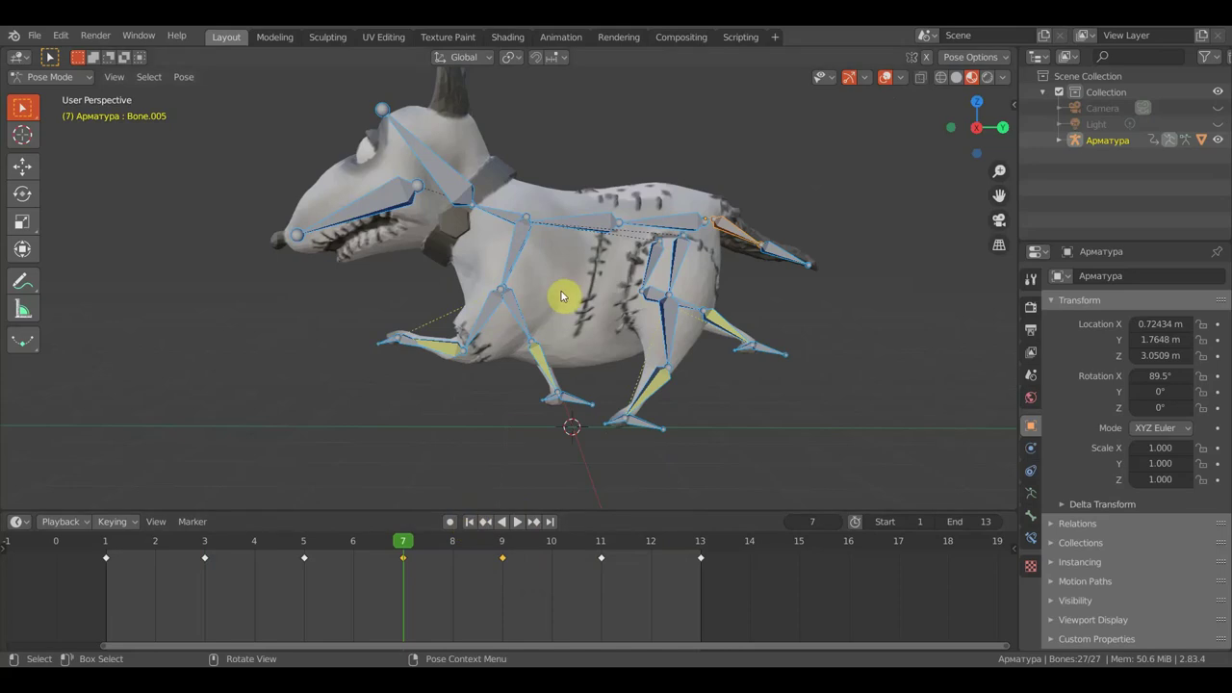
{"action": "mouse_move", "coordinate": [563, 243]}
{"action": "middle_mouse_down"}
{"action": "mouse_move", "coordinate": [591, 321]}
{"action": "mouse_move", "coordinate": [564, 382]}
{"action": "middle_mouse_up"}
In top view at frame 1, rotate spine bone Bone.002 sideways
{"action": "key", "text": "KP_7"}
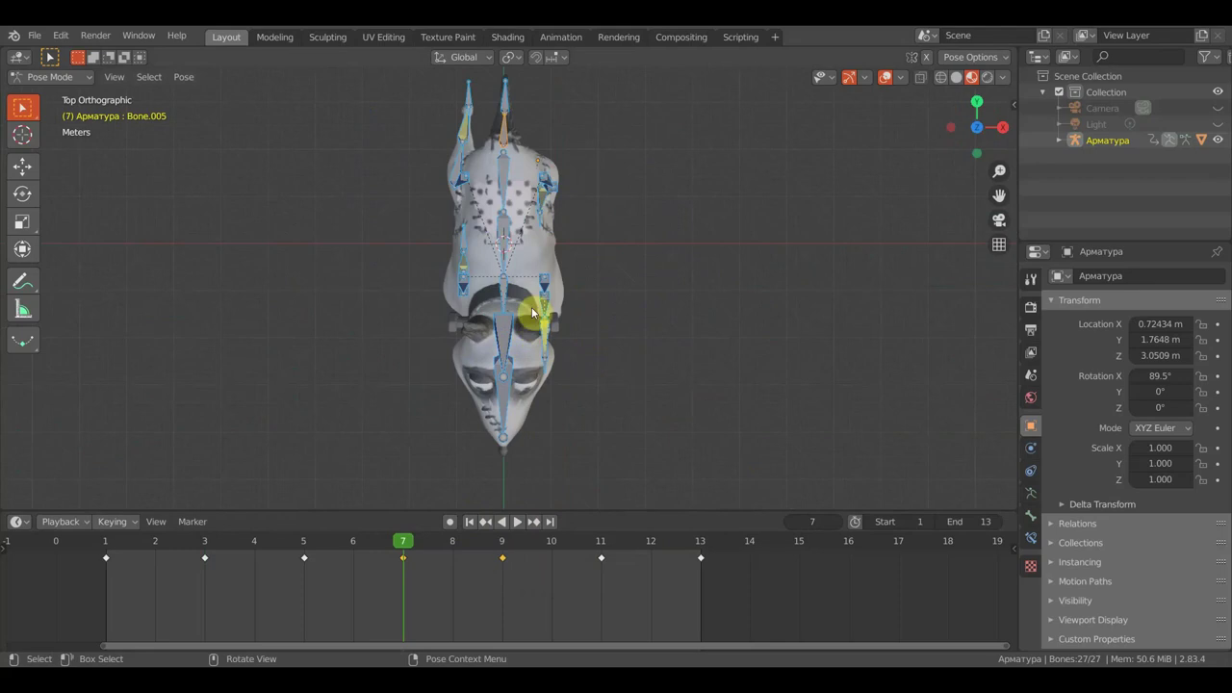
{"action": "key", "text": "space"}
{"action": "left_click_drag", "start_coordinate": [396, 547], "coordinate": [119, 546]}
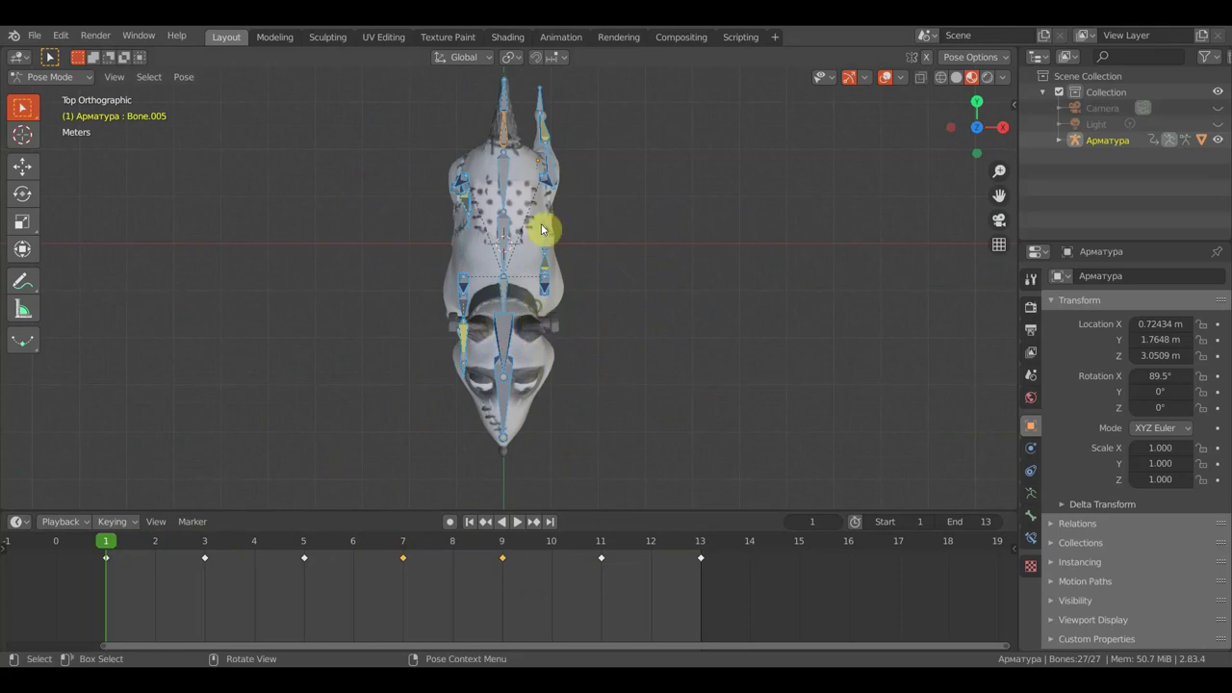
{"action": "middle_click_drag", "start_coordinate": [545, 228], "coordinate": [539, 187]}
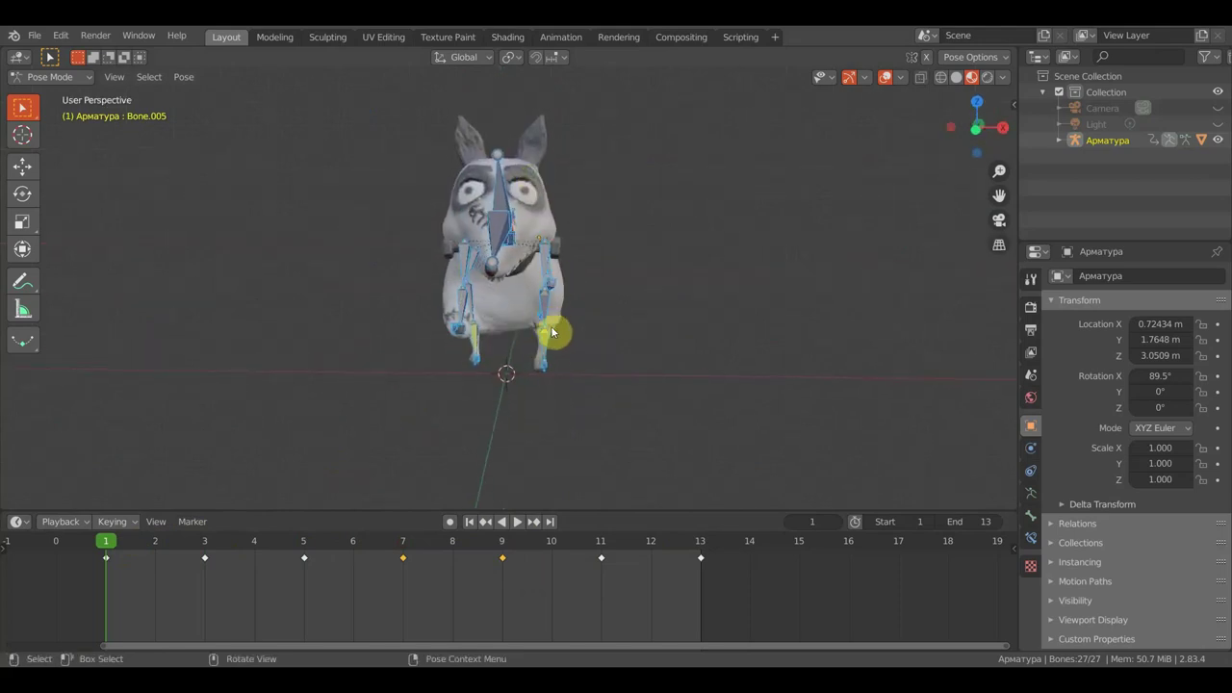
{"action": "mouse_move", "coordinate": [588, 304]}
{"action": "middle_mouse_down"}
{"action": "mouse_move", "coordinate": [593, 383]}
{"action": "mouse_move", "coordinate": [564, 348]}
{"action": "middle_mouse_up"}
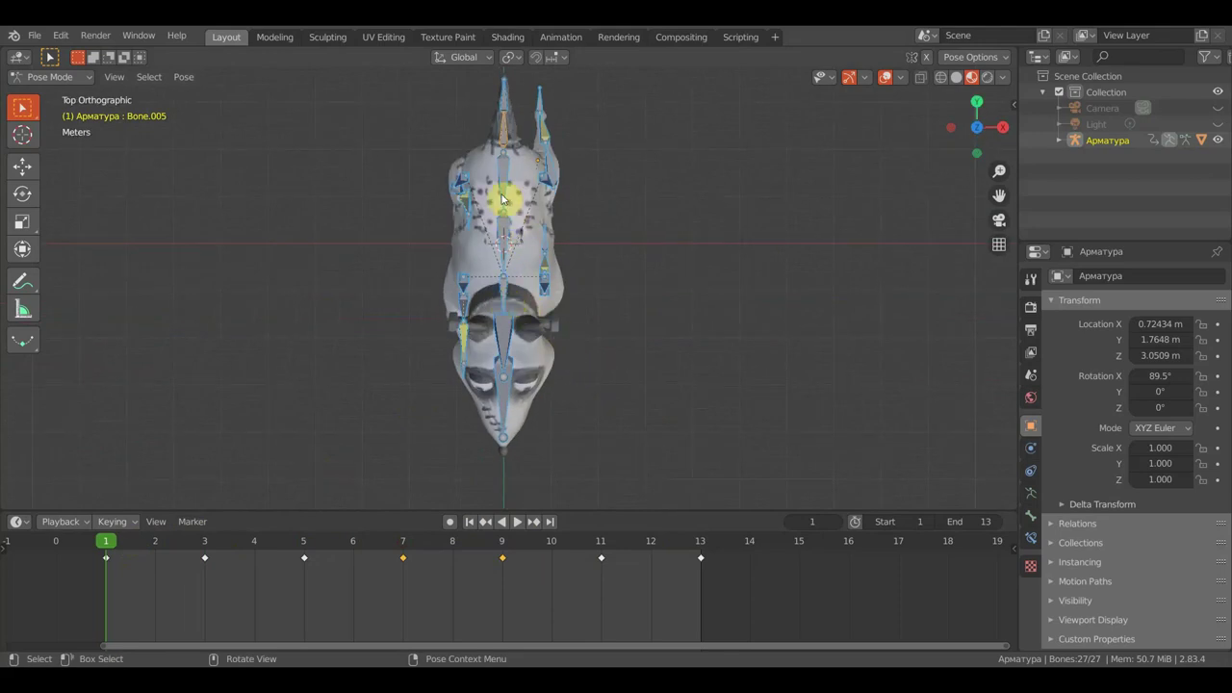
{"action": "left_click", "coordinate": [577, 323]}
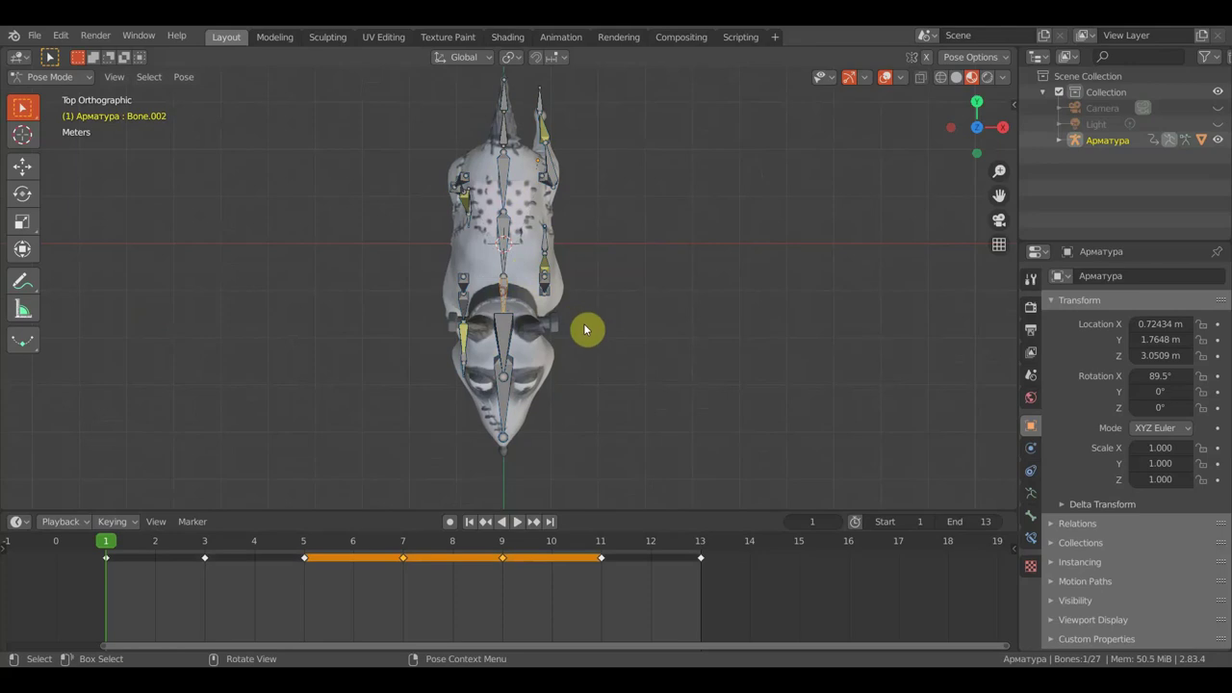
{"action": "key", "text": "r"}
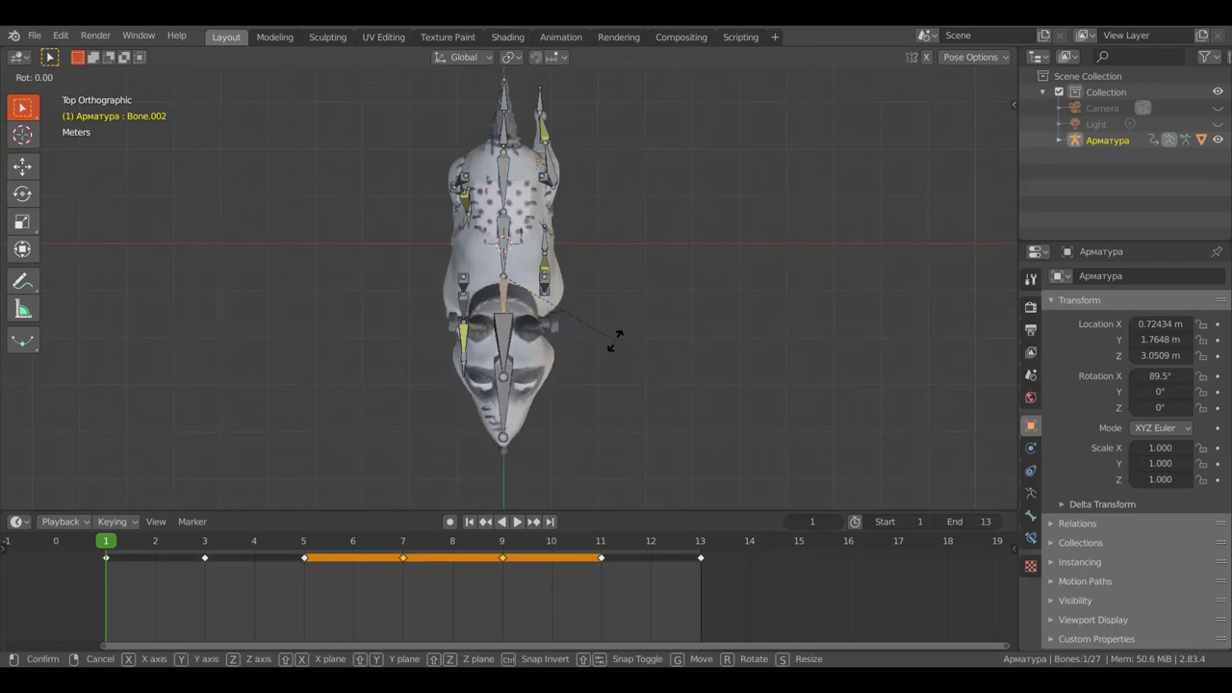
{"action": "left_click", "coordinate": [617, 345]}
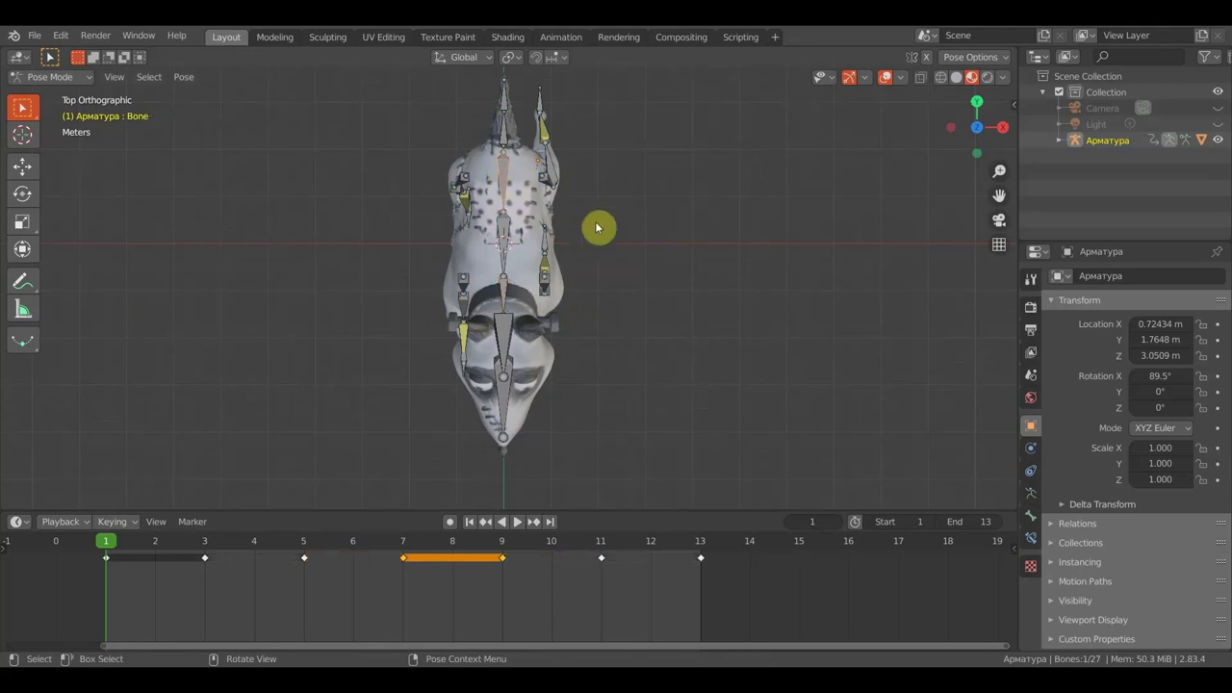
Rotate Bone.001 and neck bone Bone.003 sideways, then return to a side perspective
{"action": "left_click", "coordinate": [502, 242]}
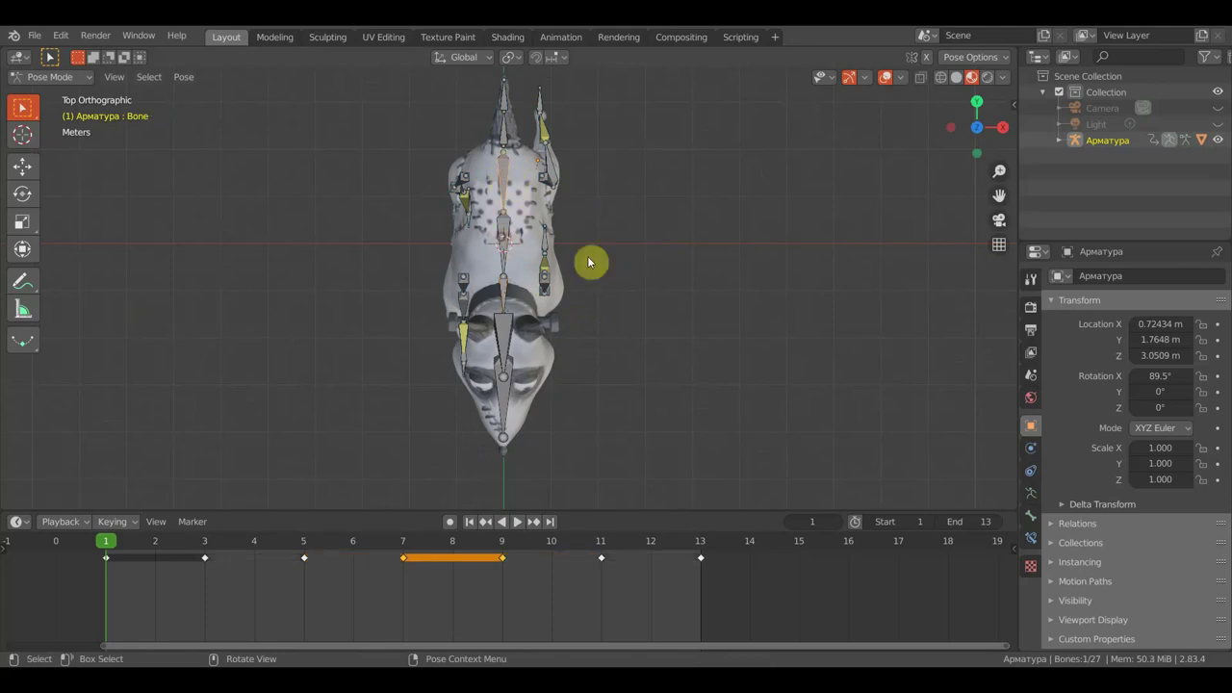
{"action": "left_click", "coordinate": [519, 246]}
{"action": "key", "text": "r"}
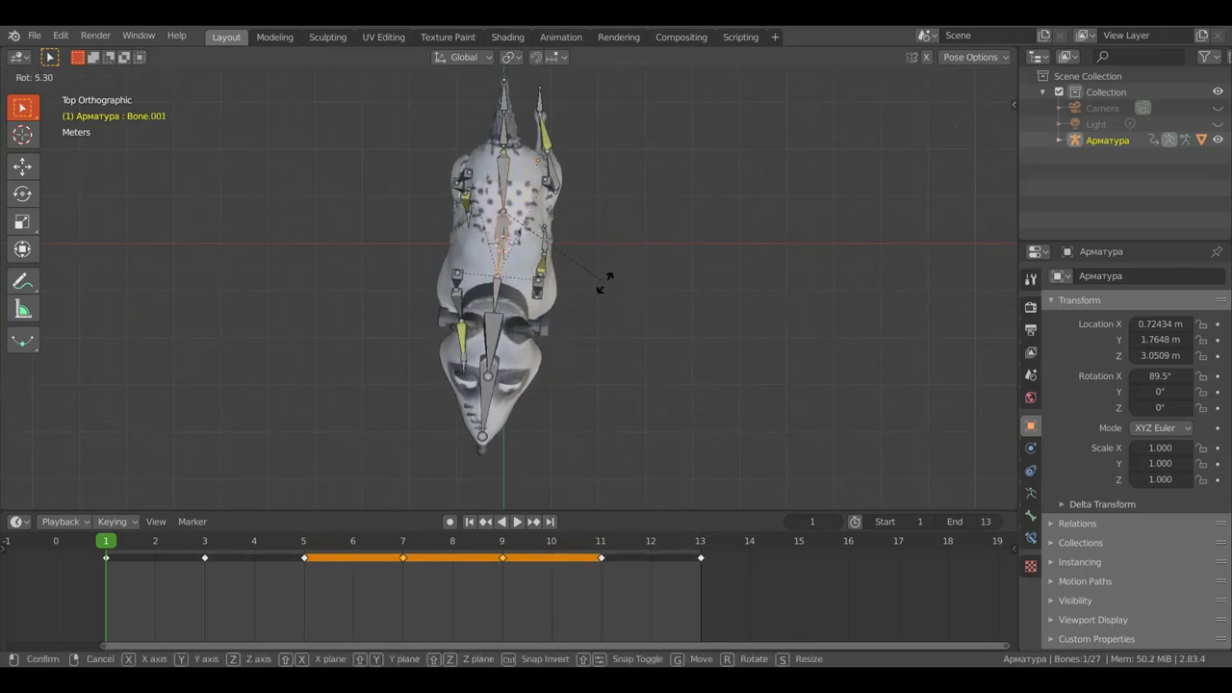
{"action": "left_click", "coordinate": [602, 281]}
{"action": "left_click", "coordinate": [491, 336]}
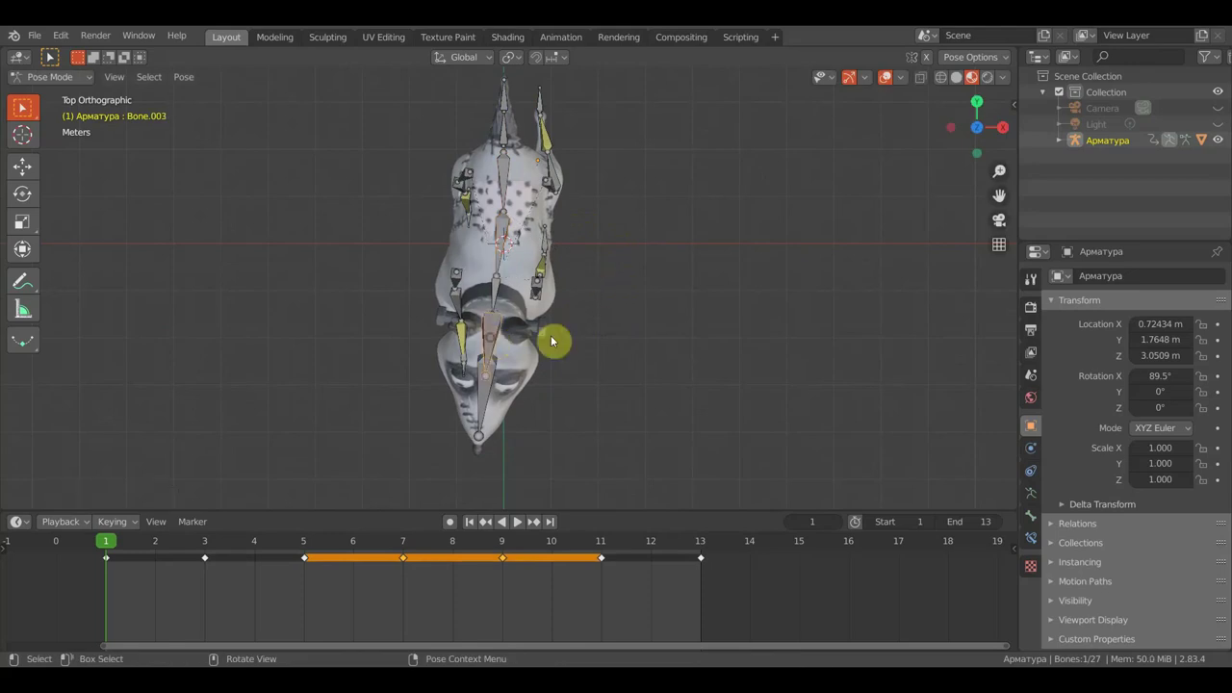
{"action": "key", "text": "r"}
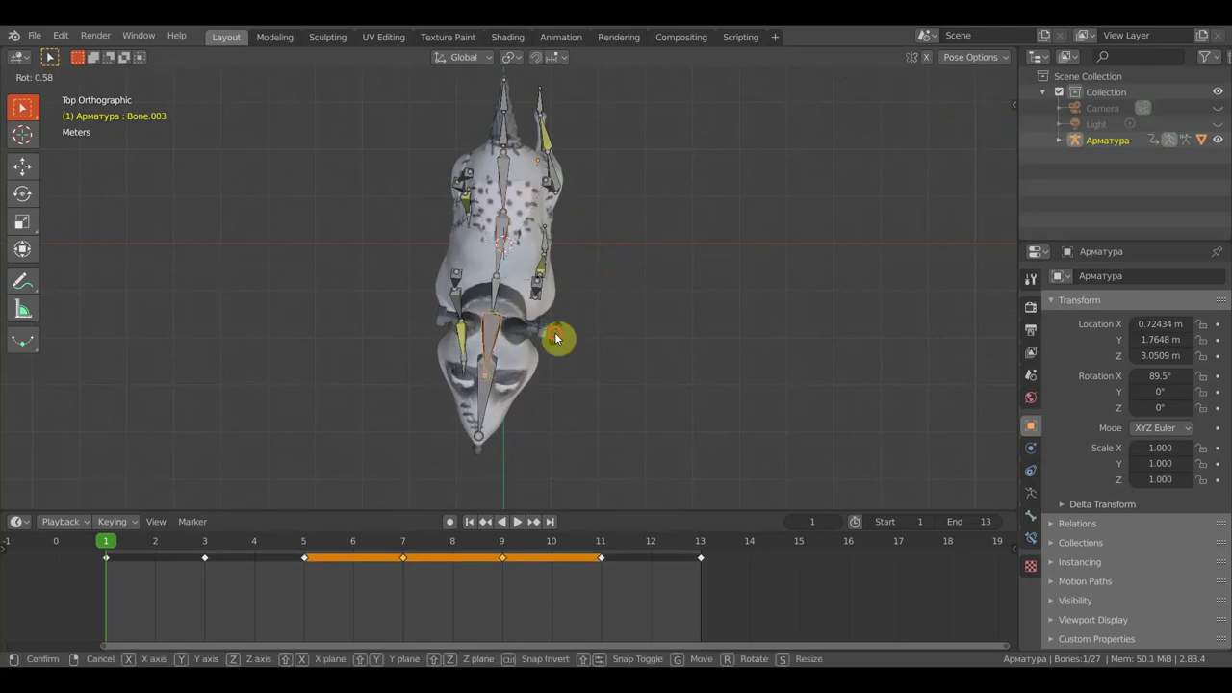
{"action": "left_click", "coordinate": [564, 338]}
{"action": "mouse_move", "coordinate": [564, 338]}
{"action": "middle_mouse_down"}
{"action": "mouse_move", "coordinate": [458, 259]}
{"action": "mouse_move", "coordinate": [169, 115]}
{"action": "middle_mouse_up"}
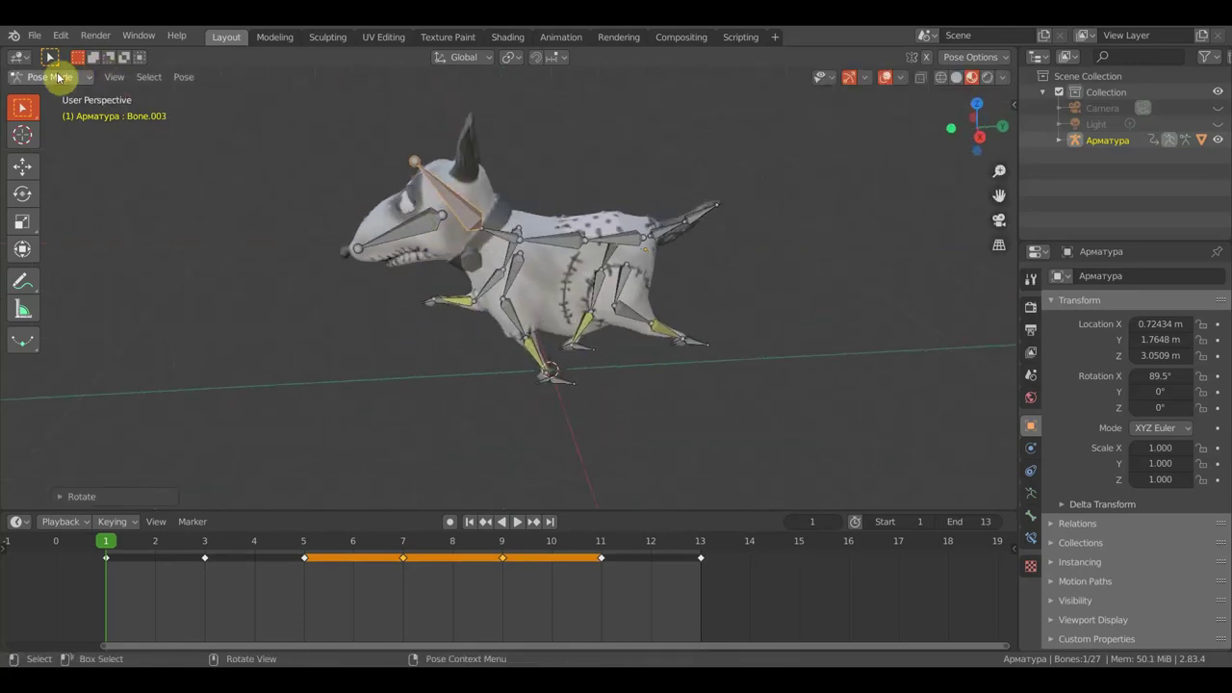
In Edit Mode, parent the jaw bone to head bone Bone.003 with Ctrl+P
{"action": "left_click", "coordinate": [57, 76]}
{"action": "left_click", "coordinate": [66, 114]}
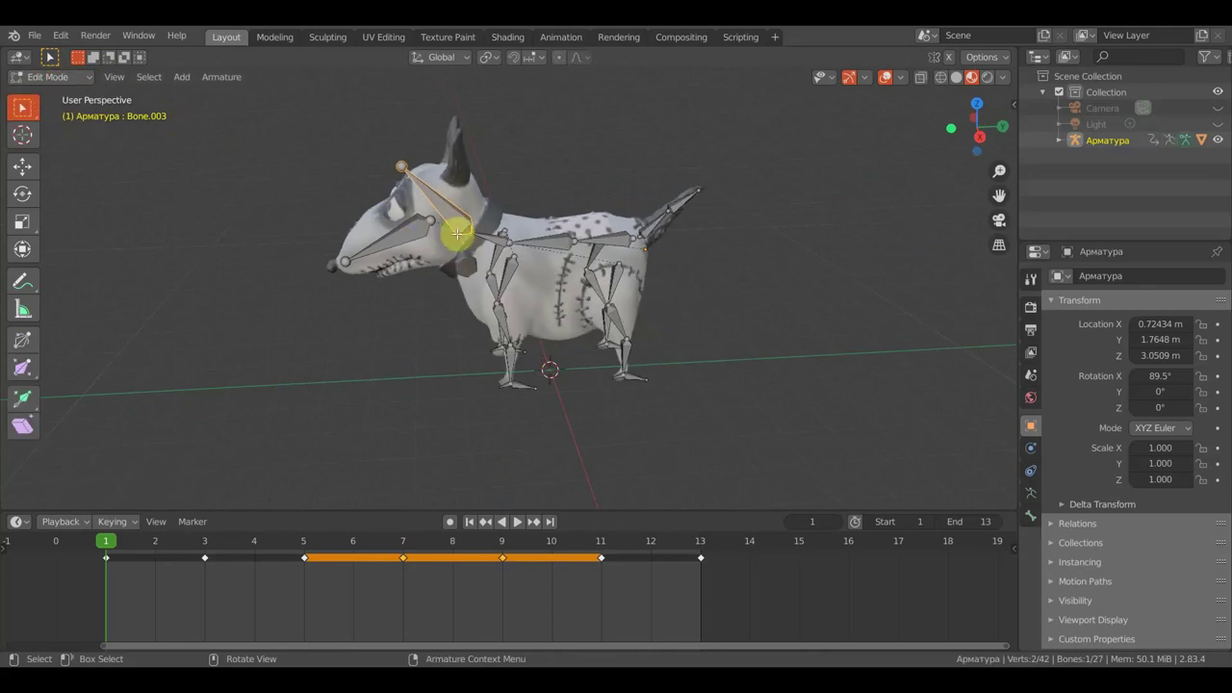
{"action": "left_click", "coordinate": [408, 236]}
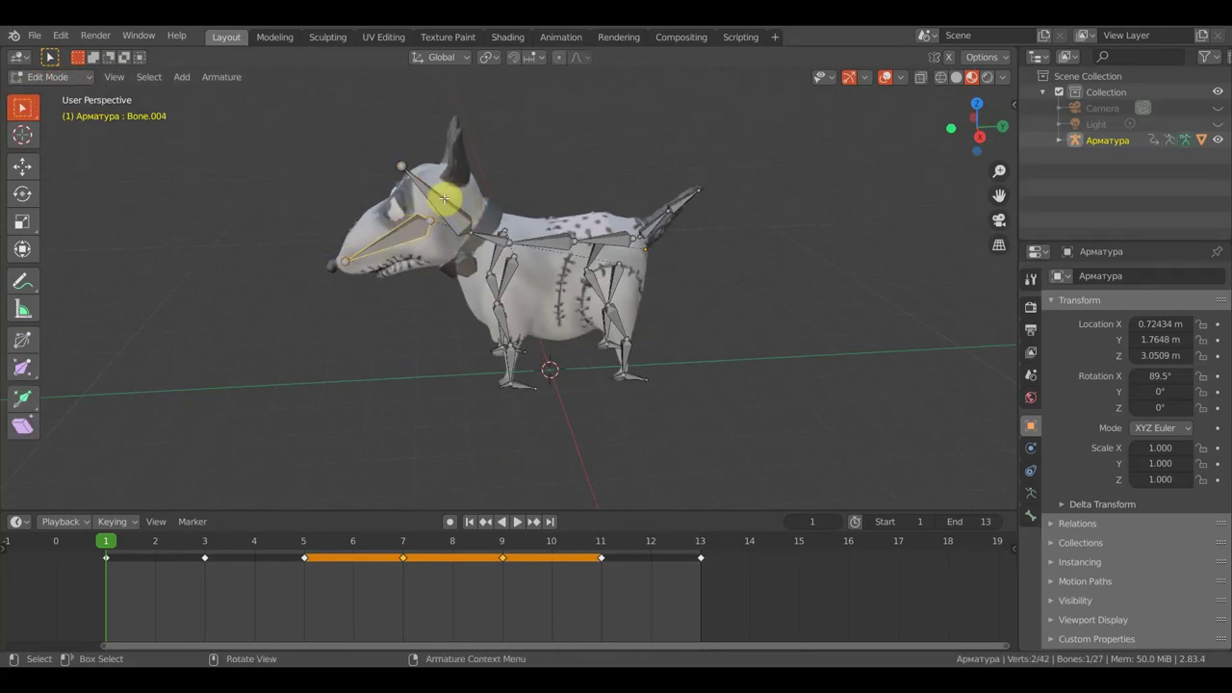
{"action": "left_click", "coordinate": [399, 234], "text": "shift"}
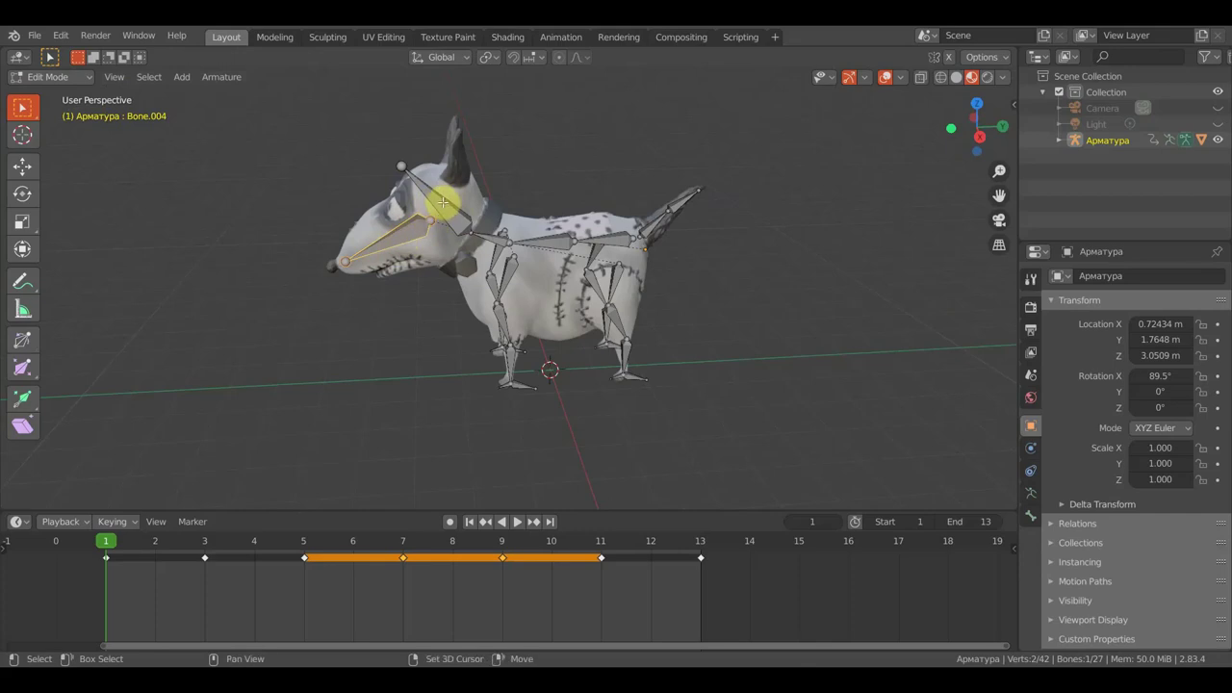
{"action": "left_click", "coordinate": [441, 200], "text": "shift"}
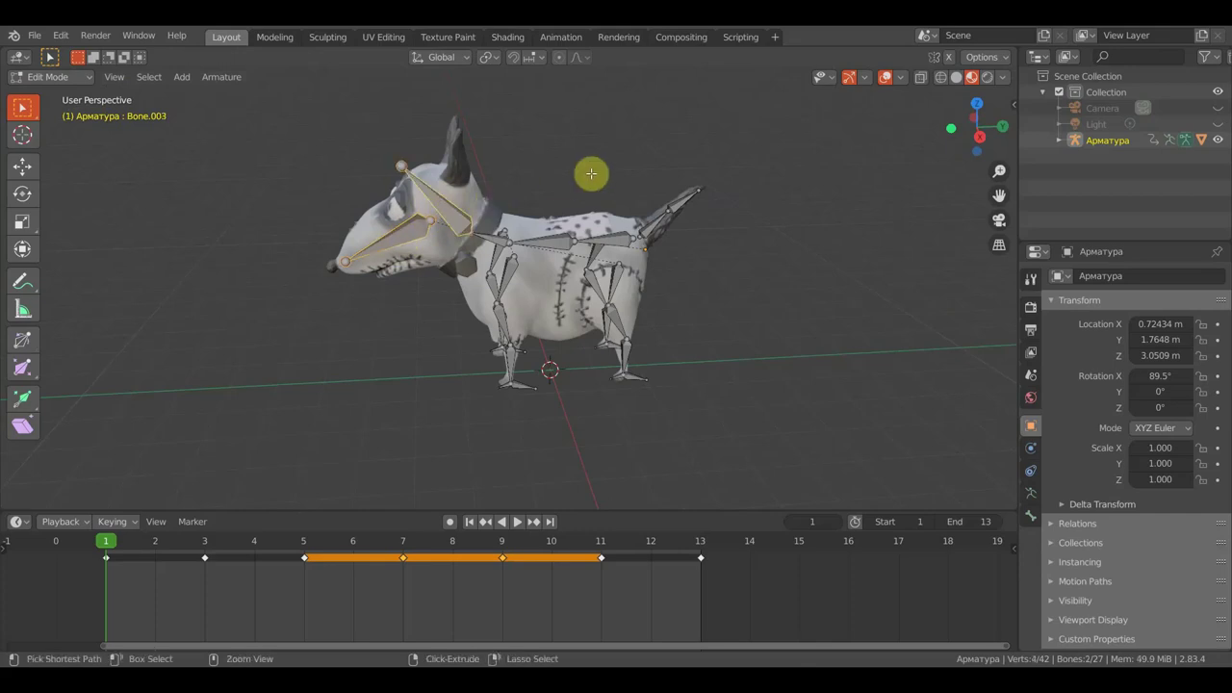
{"action": "key", "text": "ctrl+p"}
{"action": "left_click", "coordinate": [591, 173]}
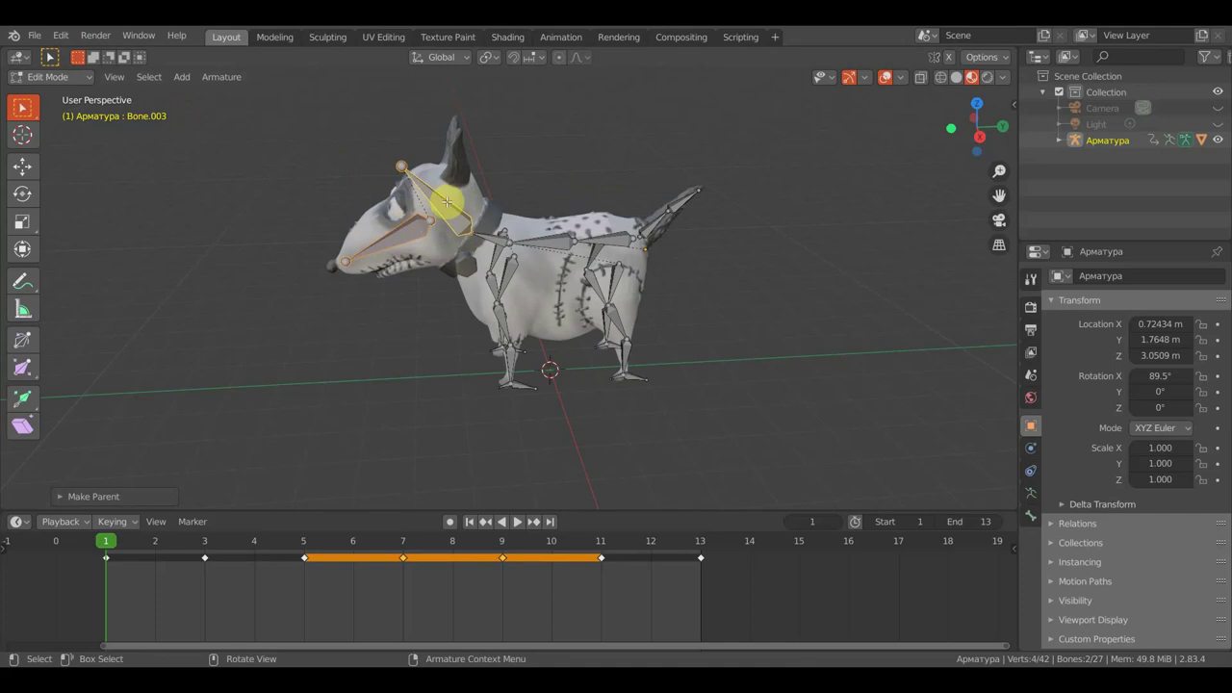
{"action": "left_click", "coordinate": [67, 77]}
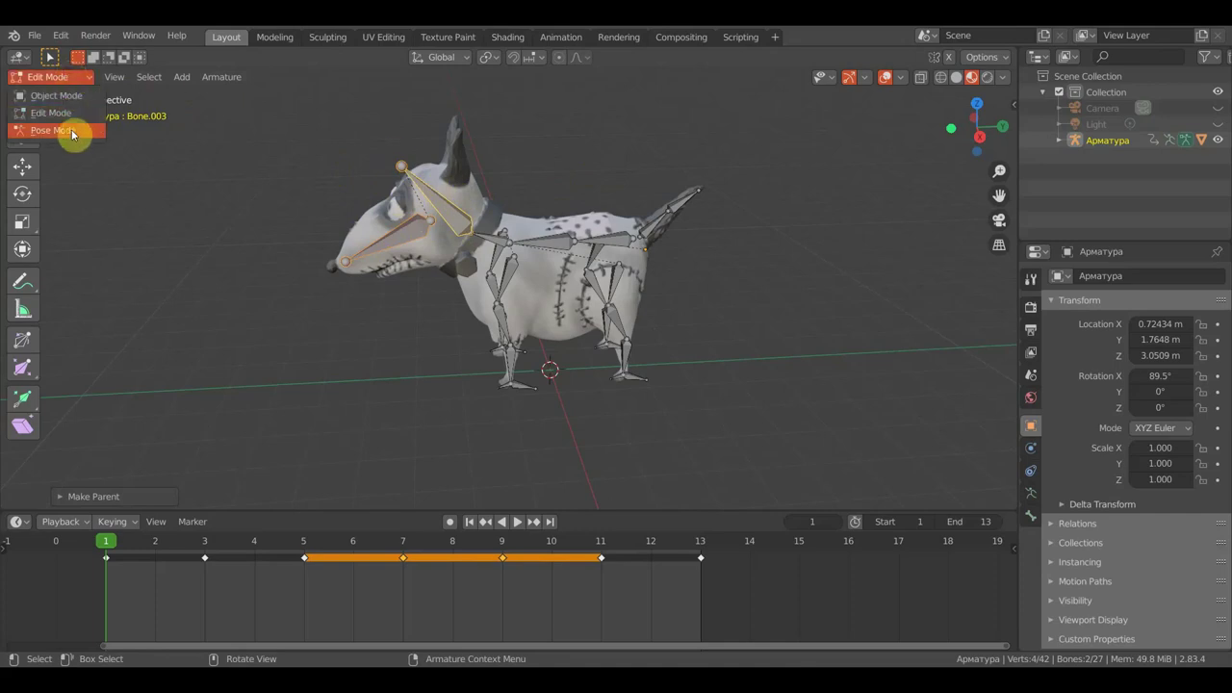
Return to Pose Mode in top view and select the body bone Bone
{"action": "left_click", "coordinate": [71, 129]}
{"action": "middle_click_drag", "start_coordinate": [519, 283], "coordinate": [647, 355]}
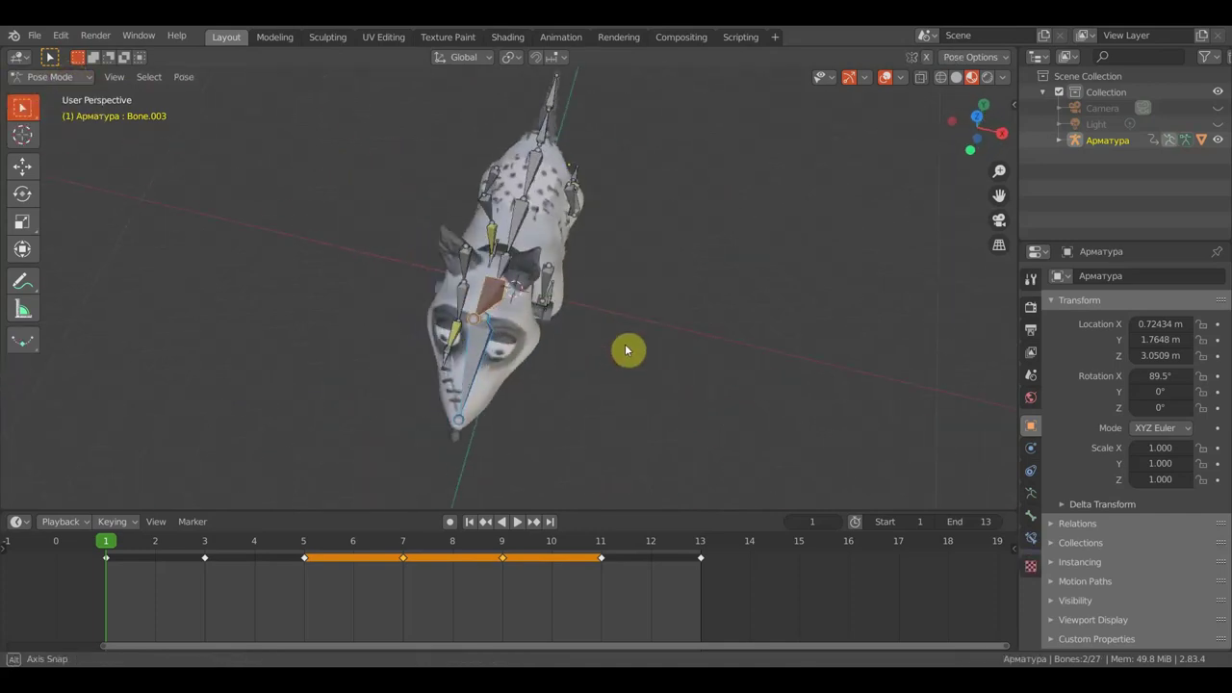
{"action": "middle_click_drag", "start_coordinate": [647, 355], "coordinate": [663, 377], "text": "alt"}
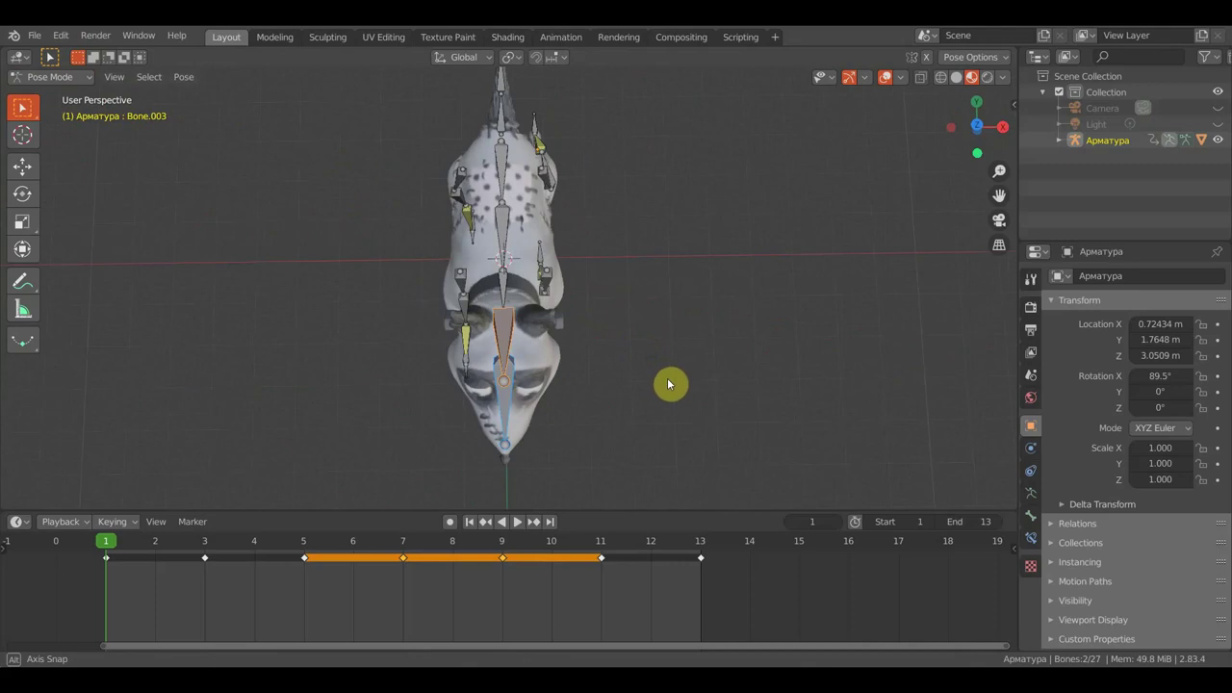
{"action": "key", "text": "KP_7"}
{"action": "scroll", "coordinate": [520, 279], "scroll_direction": "up", "scroll_amount": 2}
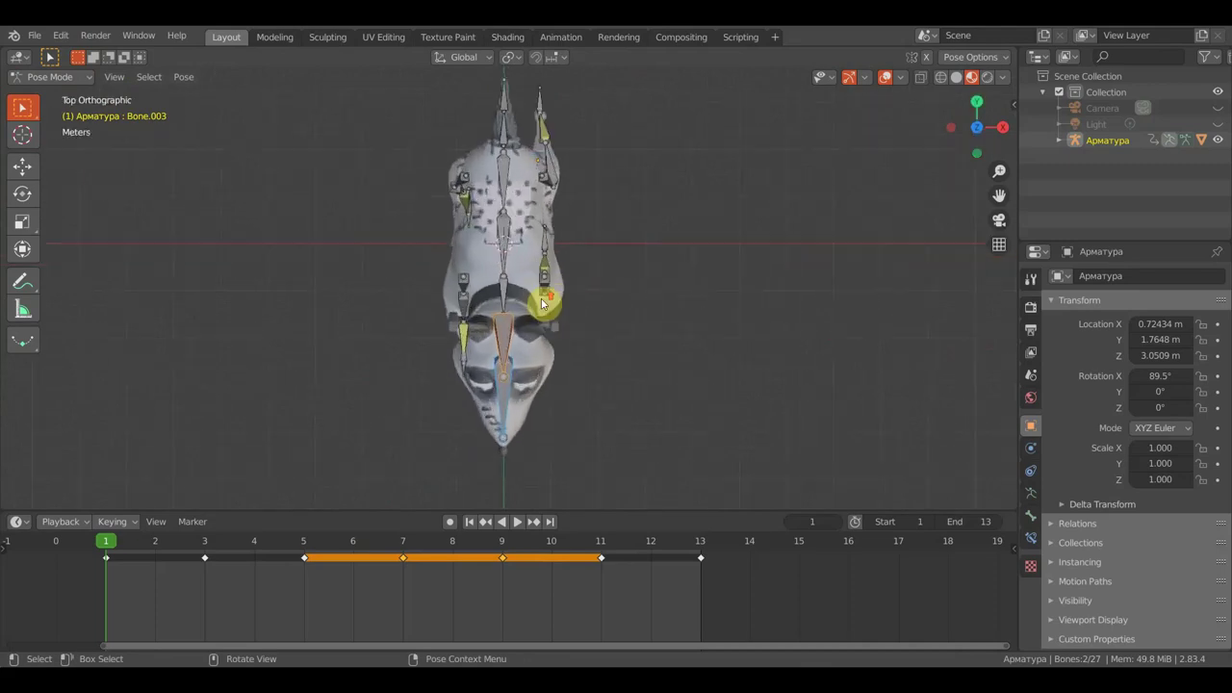
{"action": "left_click", "coordinate": [503, 174]}
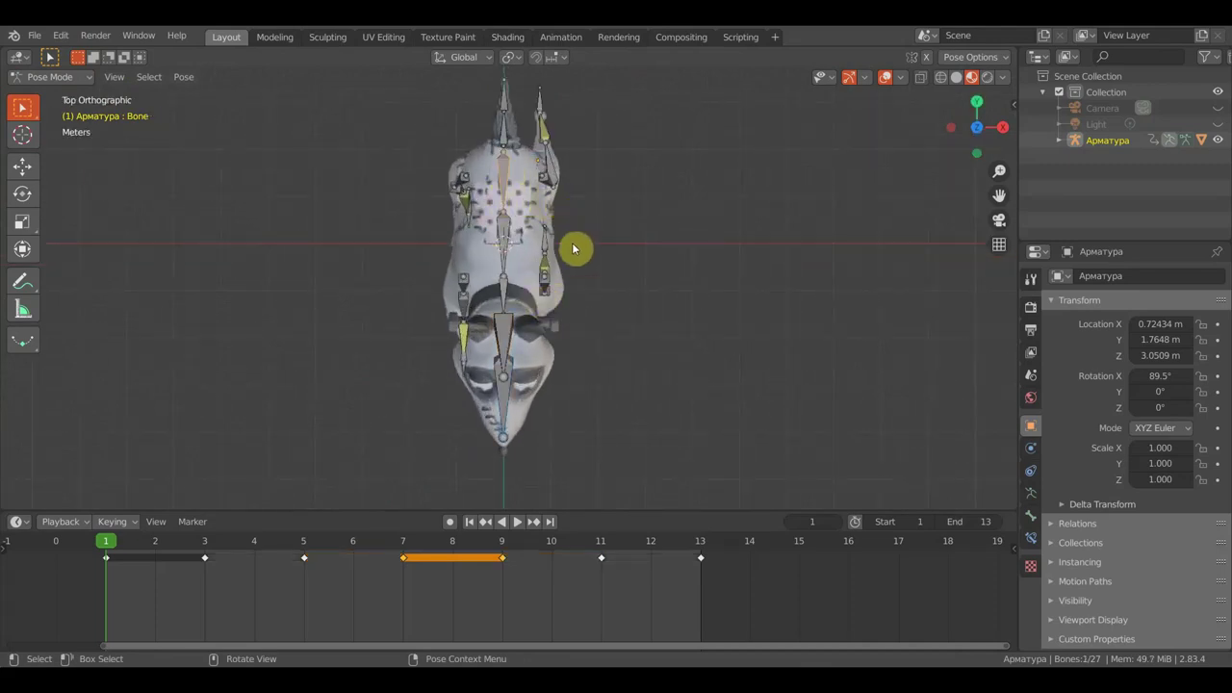
{"action": "middle_click_drag", "start_coordinate": [572, 241], "coordinate": [433, 131]}
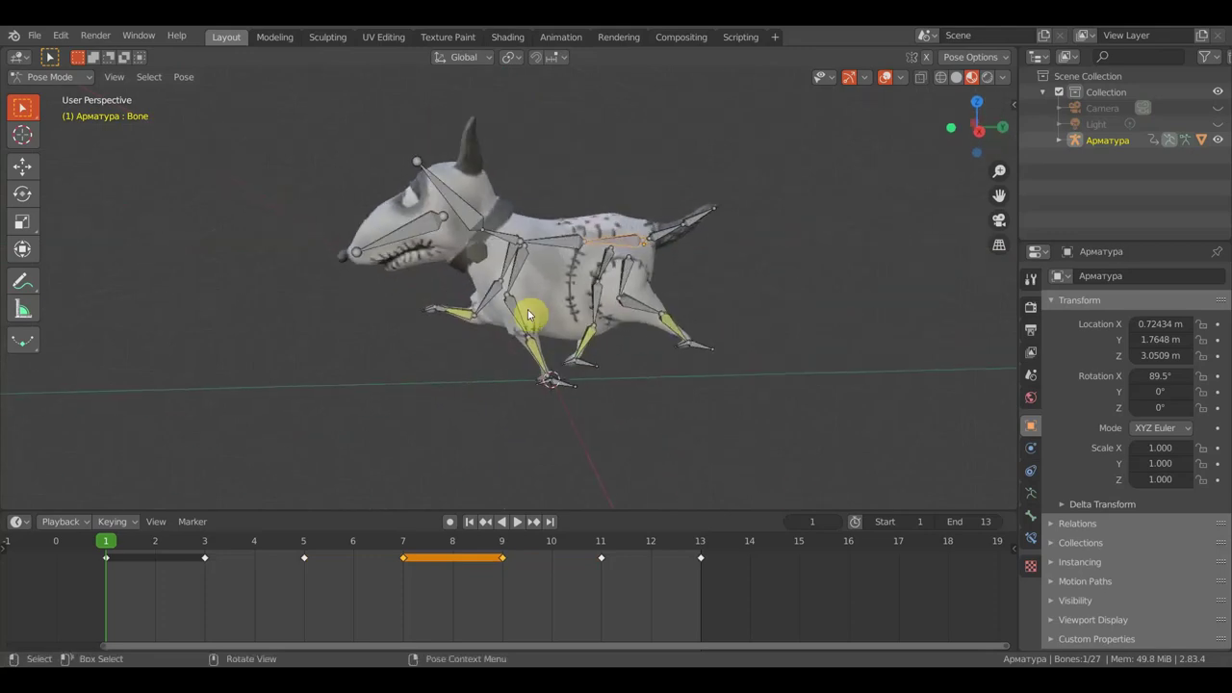
{"action": "mouse_move", "coordinate": [586, 394]}
{"action": "middle_mouse_down"}
{"action": "mouse_move", "coordinate": [663, 440]}
{"action": "mouse_move", "coordinate": [684, 424]}
{"action": "middle_mouse_up"}
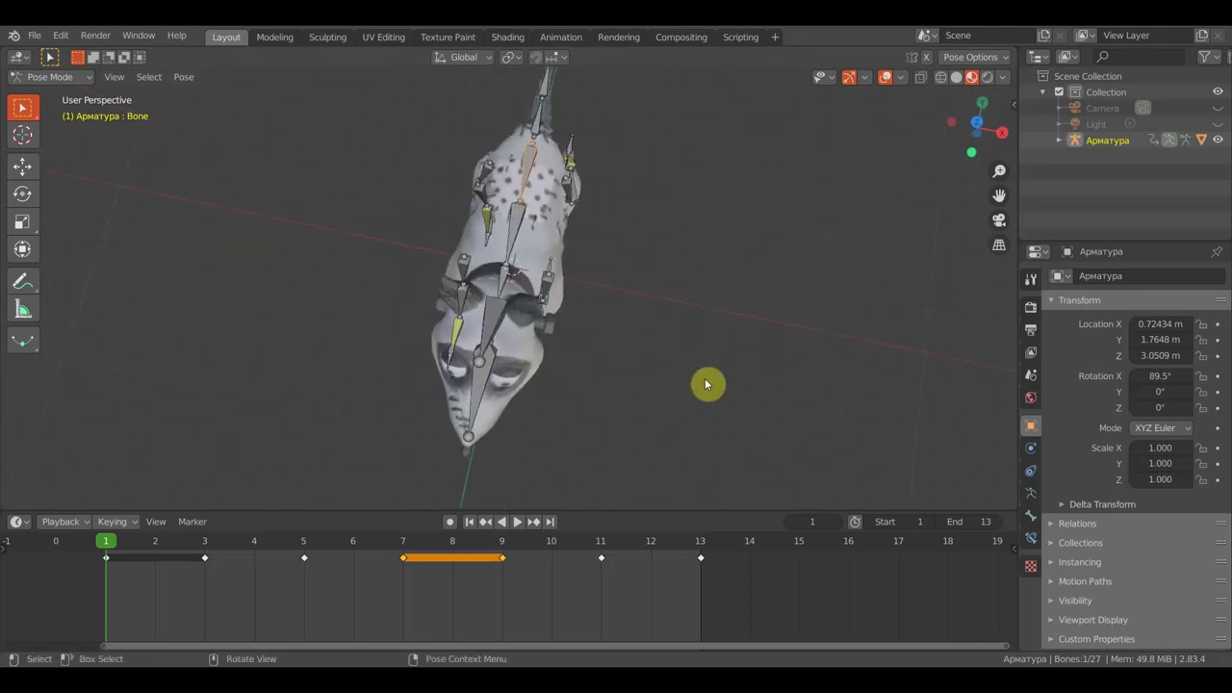
{"action": "key", "text": "KP_7"}
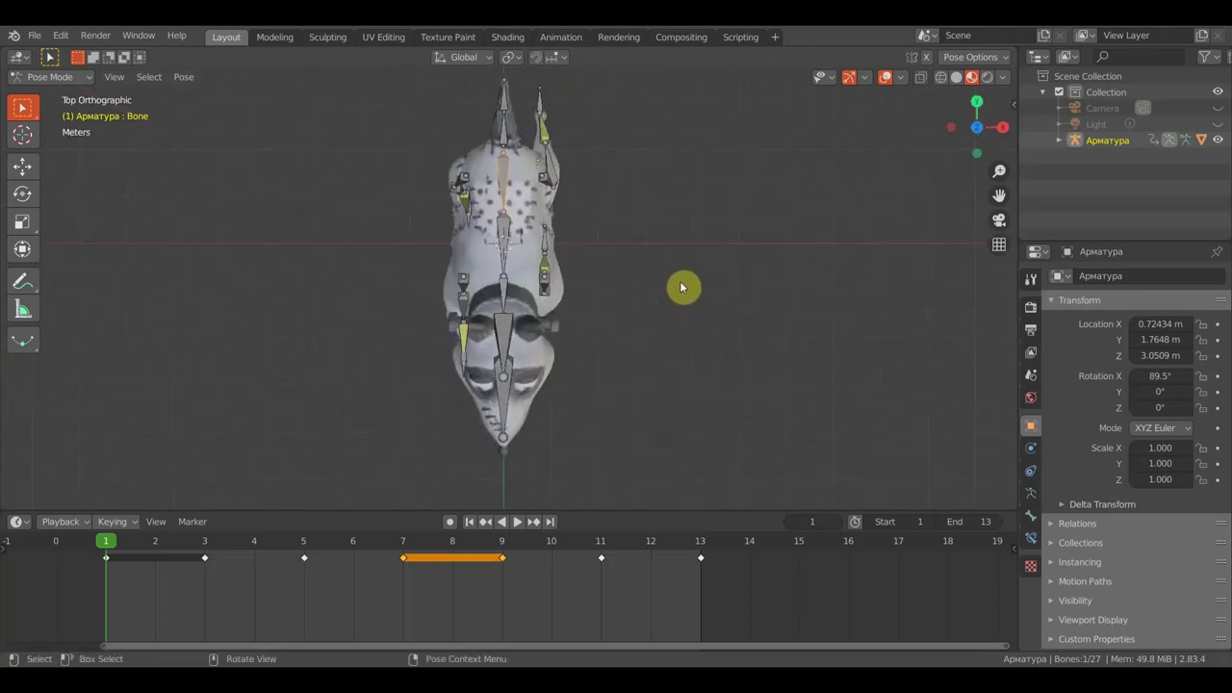
Rotate Bone and Bone.003 sideways and key all bones' LocRot at frame 1
{"action": "key", "text": "r"}
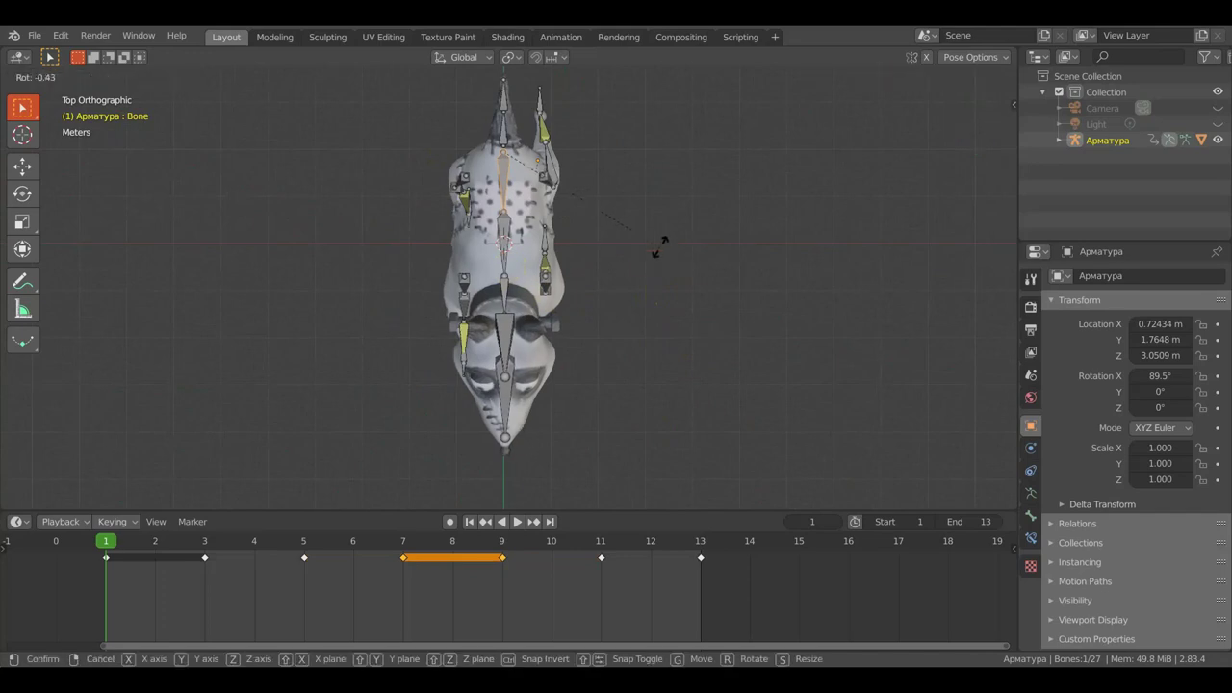
{"action": "left_click", "coordinate": [648, 243]}
{"action": "left_click", "coordinate": [517, 344]}
{"action": "key", "text": "r"}
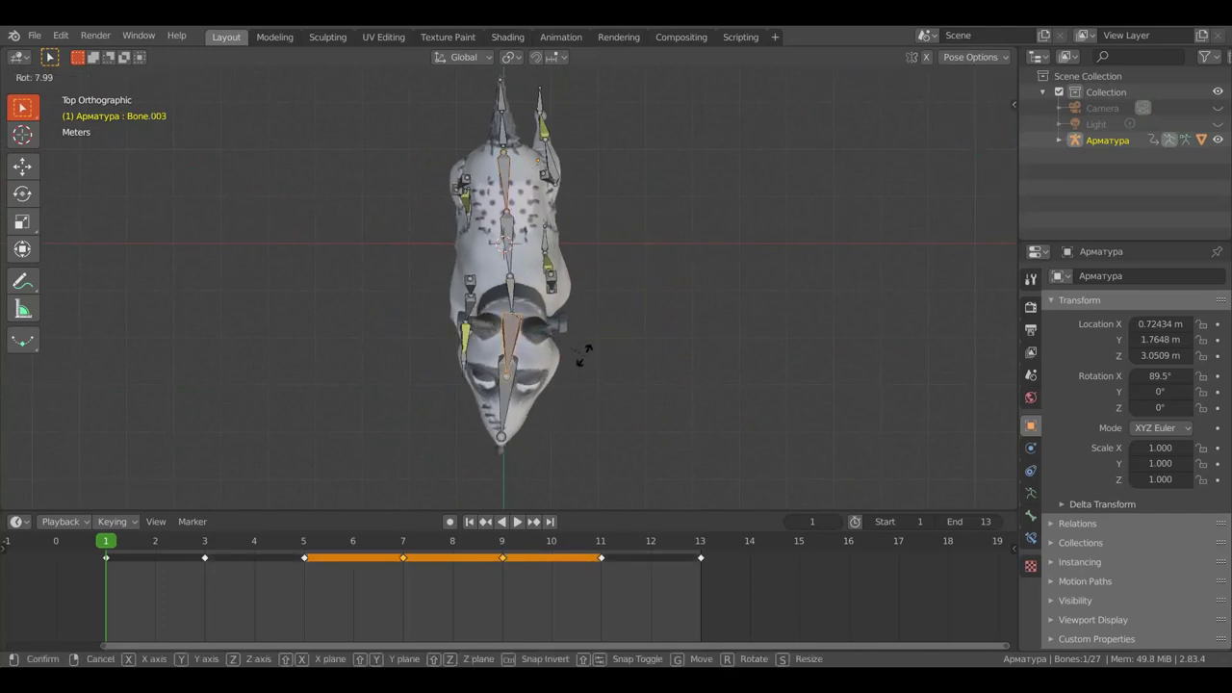
{"action": "left_click", "coordinate": [585, 355]}
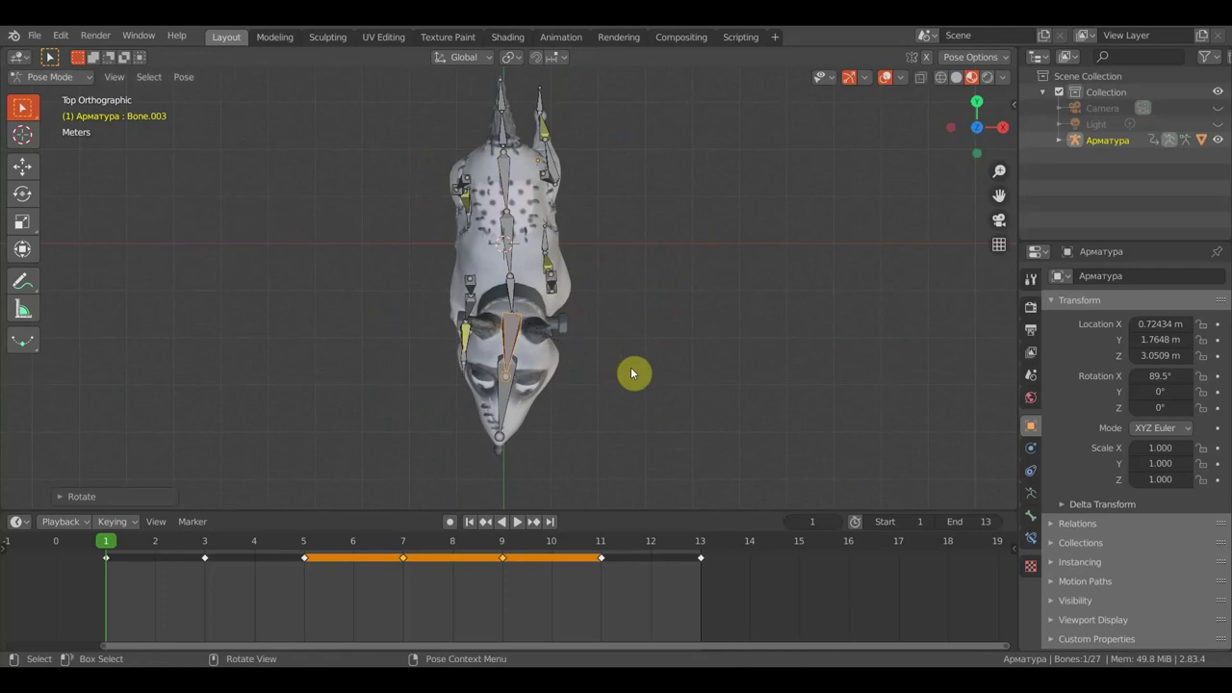
{"action": "key", "text": "a"}
{"action": "key", "text": "i"}
{"action": "left_click", "coordinate": [630, 367]}
Move the playhead to frame 7 and review the dog from top and side
{"action": "mouse_move", "coordinate": [591, 407]}
{"action": "middle_mouse_down"}
{"action": "mouse_move", "coordinate": [572, 292]}
{"action": "mouse_move", "coordinate": [580, 242]}
{"action": "mouse_move", "coordinate": [509, 266]}
{"action": "mouse_move", "coordinate": [558, 266]}
{"action": "middle_mouse_up"}
{"action": "left_click_drag", "start_coordinate": [100, 546], "coordinate": [396, 552]}
{"action": "mouse_move", "coordinate": [571, 429]}
{"action": "middle_mouse_down"}
{"action": "mouse_move", "coordinate": [583, 487]}
{"action": "mouse_move", "coordinate": [616, 443]}
{"action": "middle_mouse_up"}
{"action": "key", "text": "KP_7"}
{"action": "mouse_move", "coordinate": [619, 383]}
{"action": "middle_mouse_down"}
{"action": "mouse_move", "coordinate": [655, 247]}
{"action": "mouse_move", "coordinate": [468, 346]}
{"action": "middle_mouse_up"}
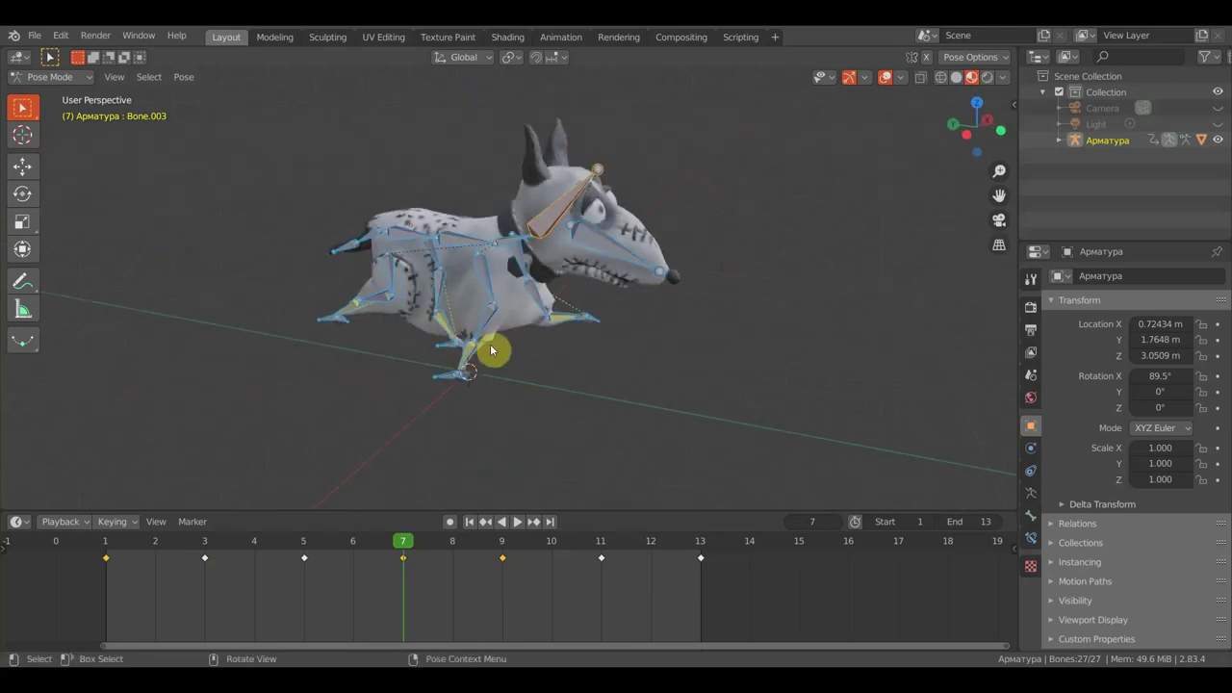
In top view at frame 7, rotate Bone and Bone.003 the opposite way
{"action": "key", "text": "KP_7"}
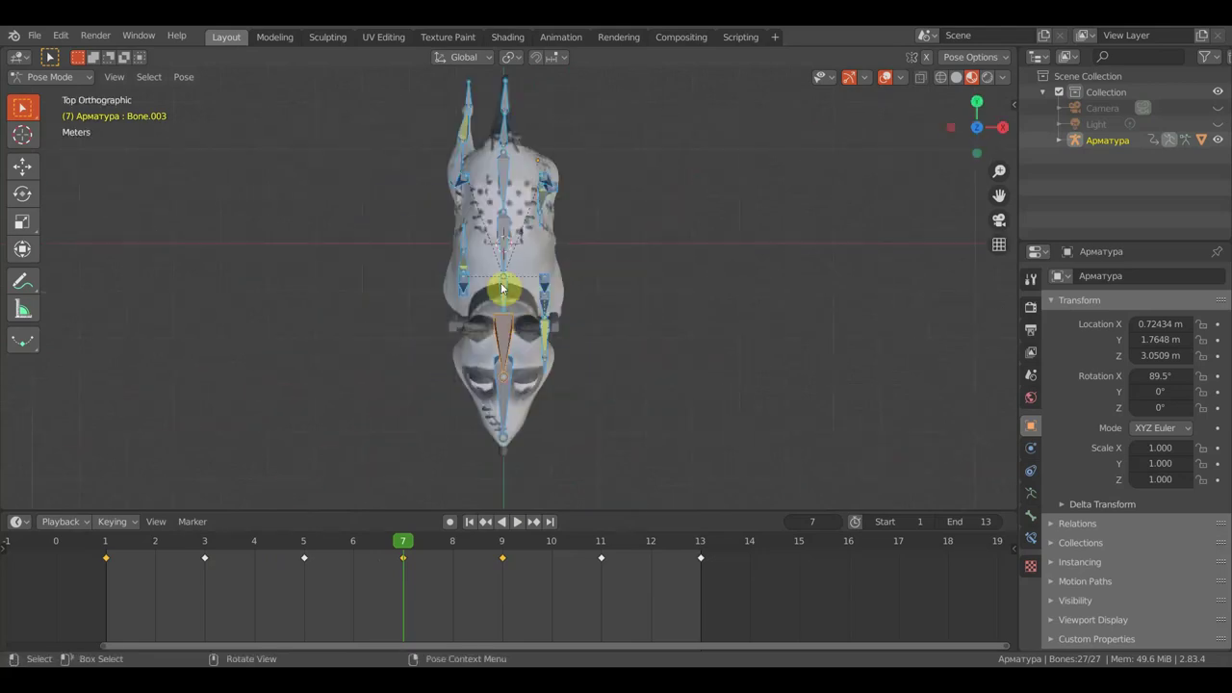
{"action": "left_click", "coordinate": [508, 186]}
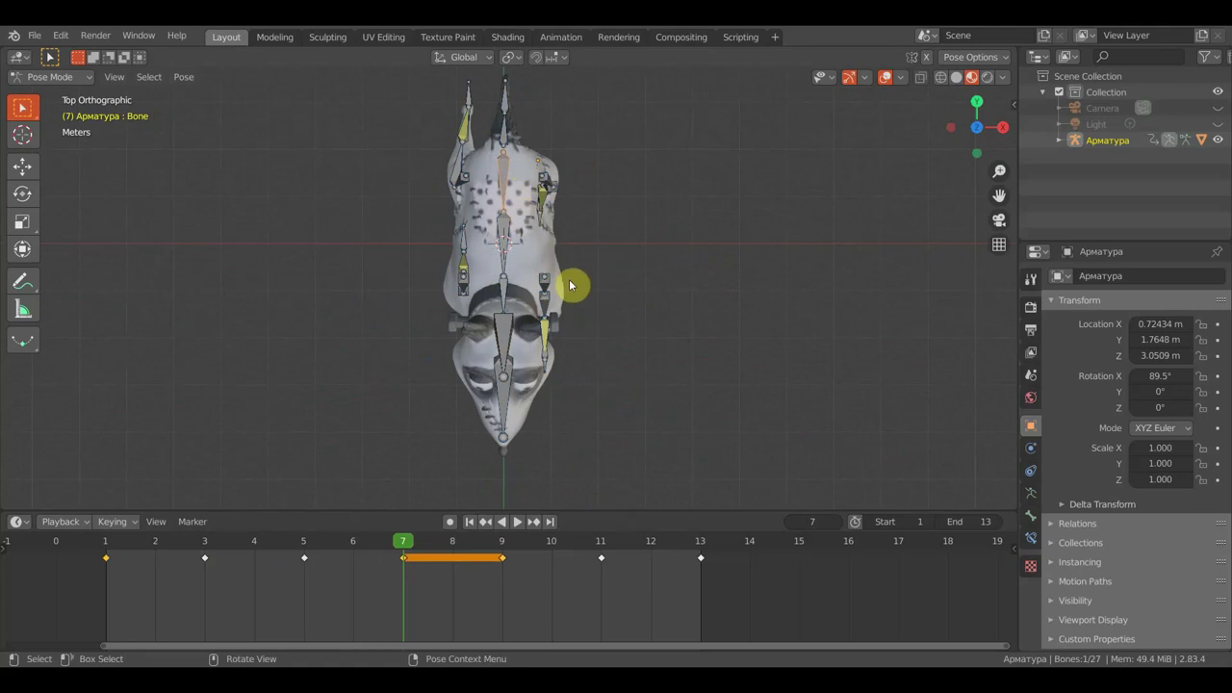
{"action": "mouse_move", "coordinate": [570, 302]}
{"action": "middle_mouse_down"}
{"action": "mouse_move", "coordinate": [709, 206]}
{"action": "mouse_move", "coordinate": [605, 318]}
{"action": "middle_mouse_up"}
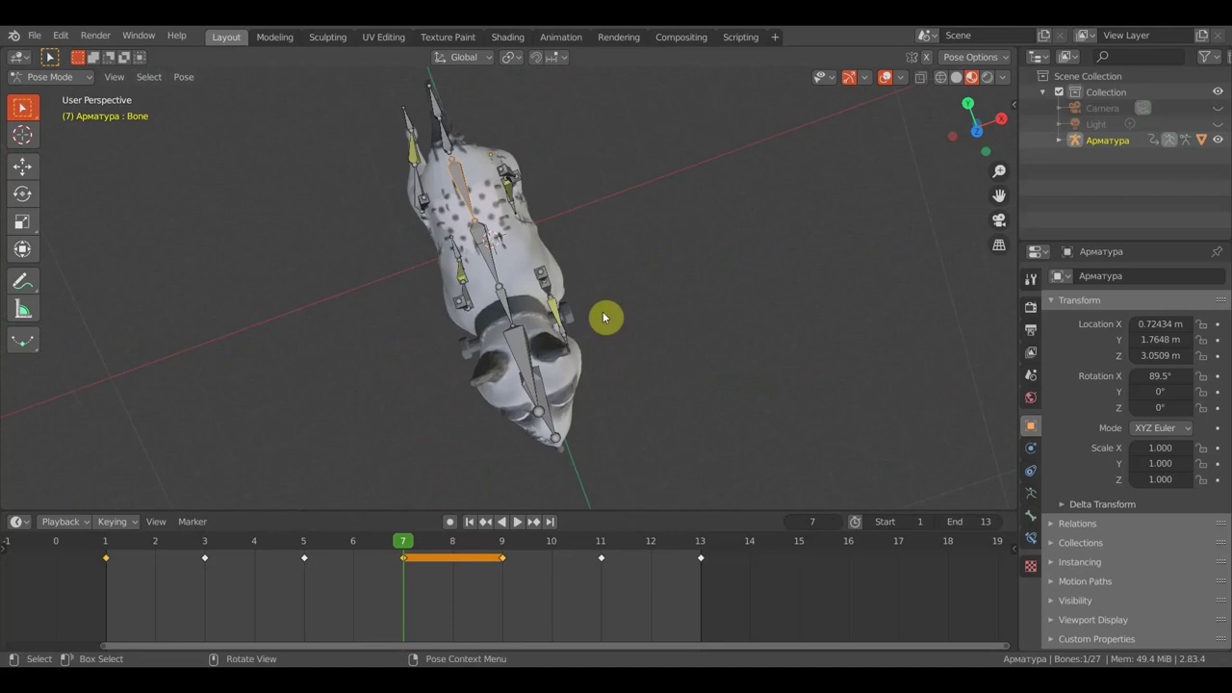
{"action": "key", "text": "KP_7"}
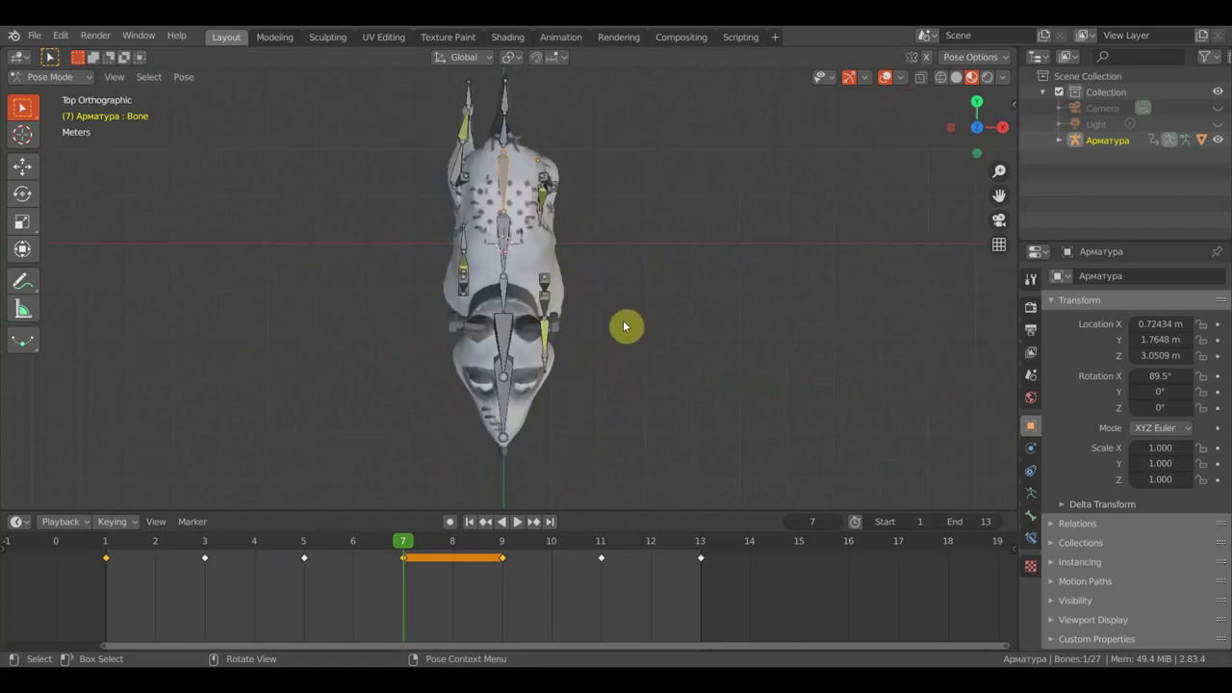
{"action": "key", "text": "r"}
{"action": "left_click", "coordinate": [610, 341]}
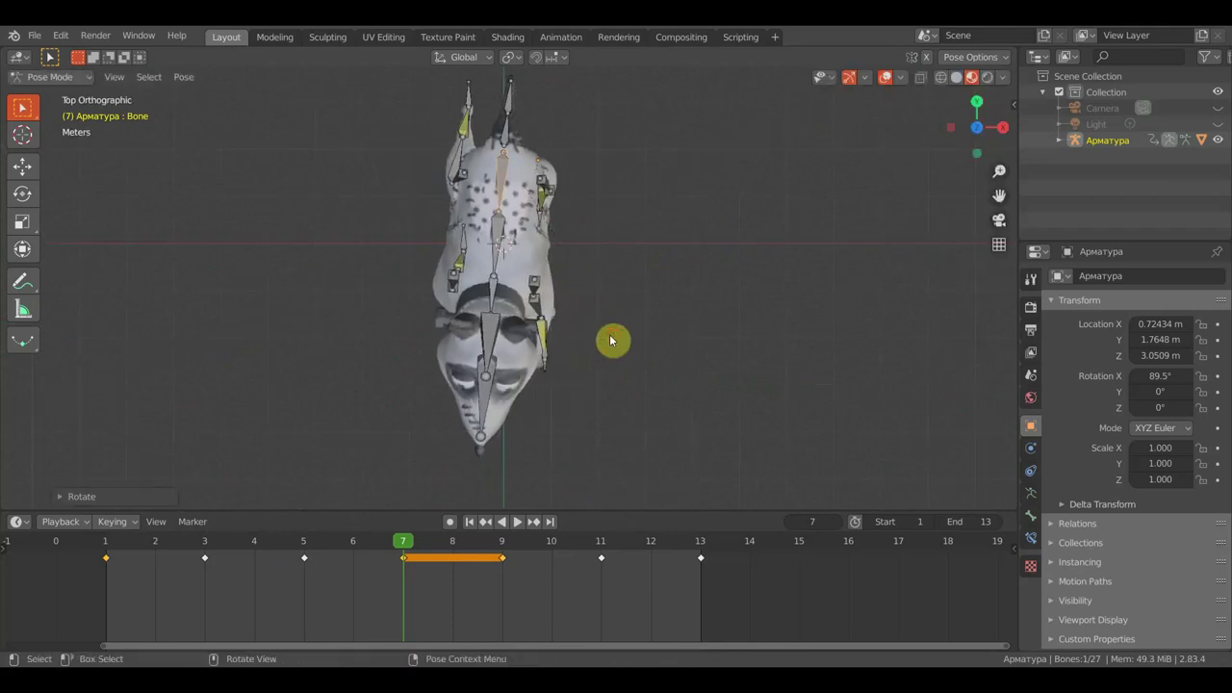
{"action": "left_click", "coordinate": [496, 344]}
{"action": "key", "text": "r"}
{"action": "left_click", "coordinate": [563, 329]}
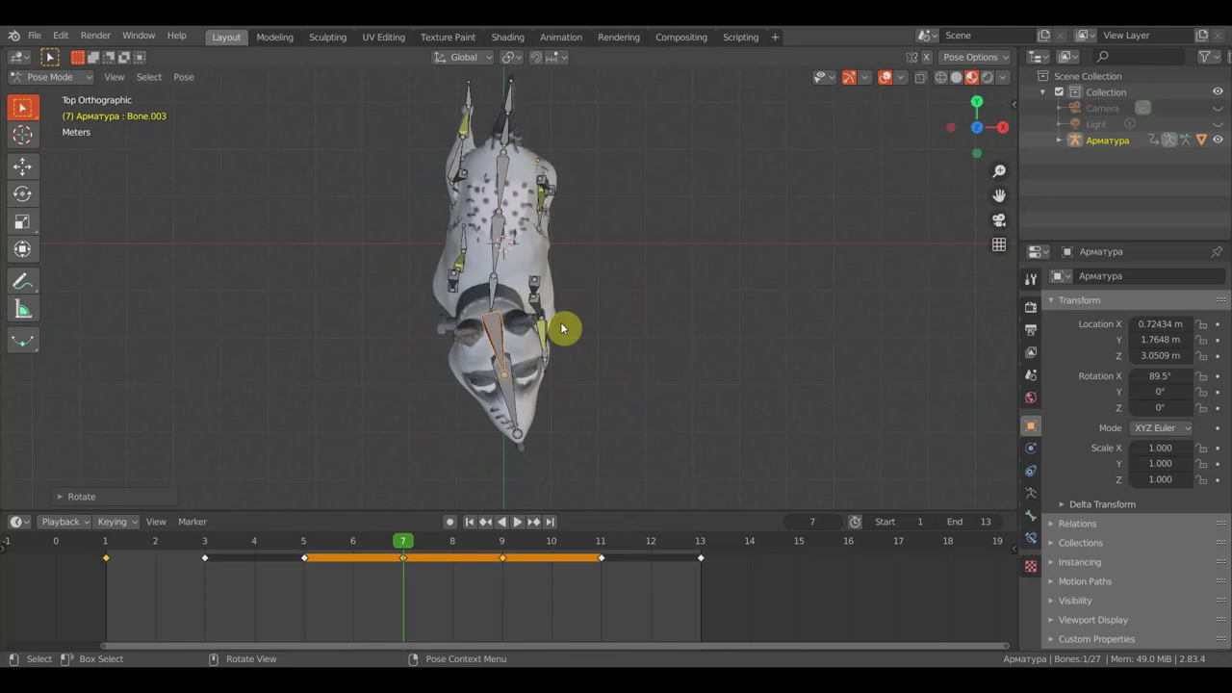
Key all bones' location and rotation at frame 7, then move to frame 13
{"action": "key", "text": "a"}
{"action": "key", "text": "i"}
{"action": "left_click", "coordinate": [627, 323]}
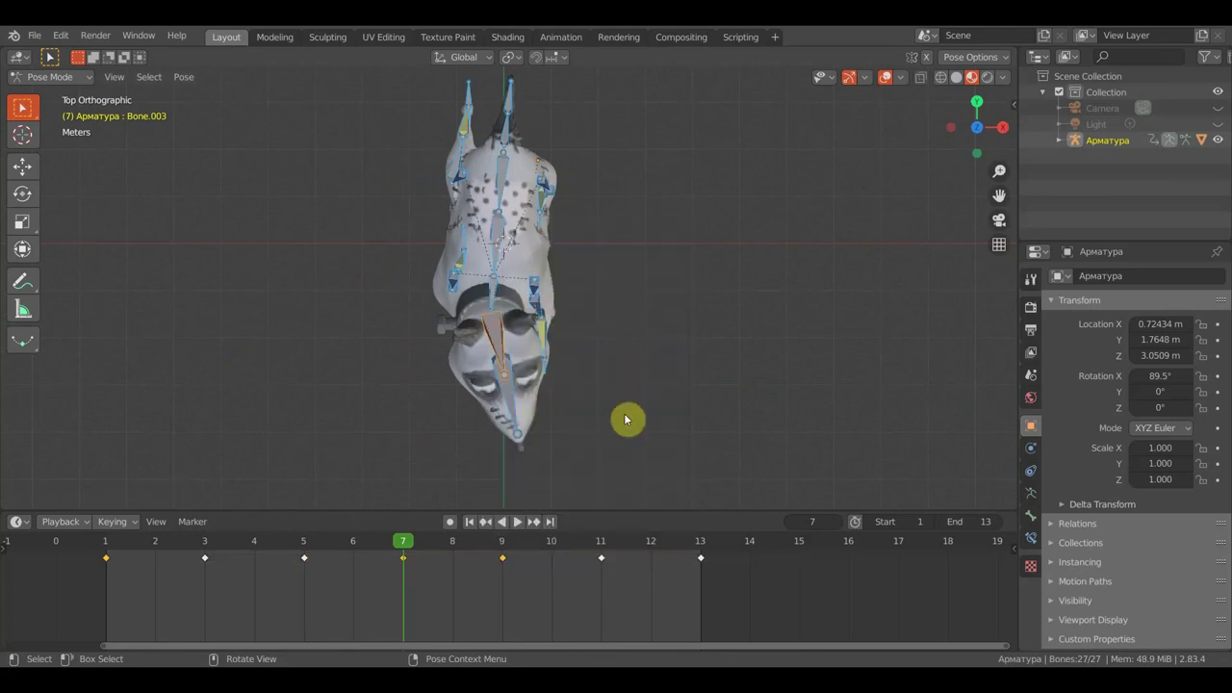
{"action": "left_click_drag", "start_coordinate": [408, 547], "coordinate": [713, 561]}
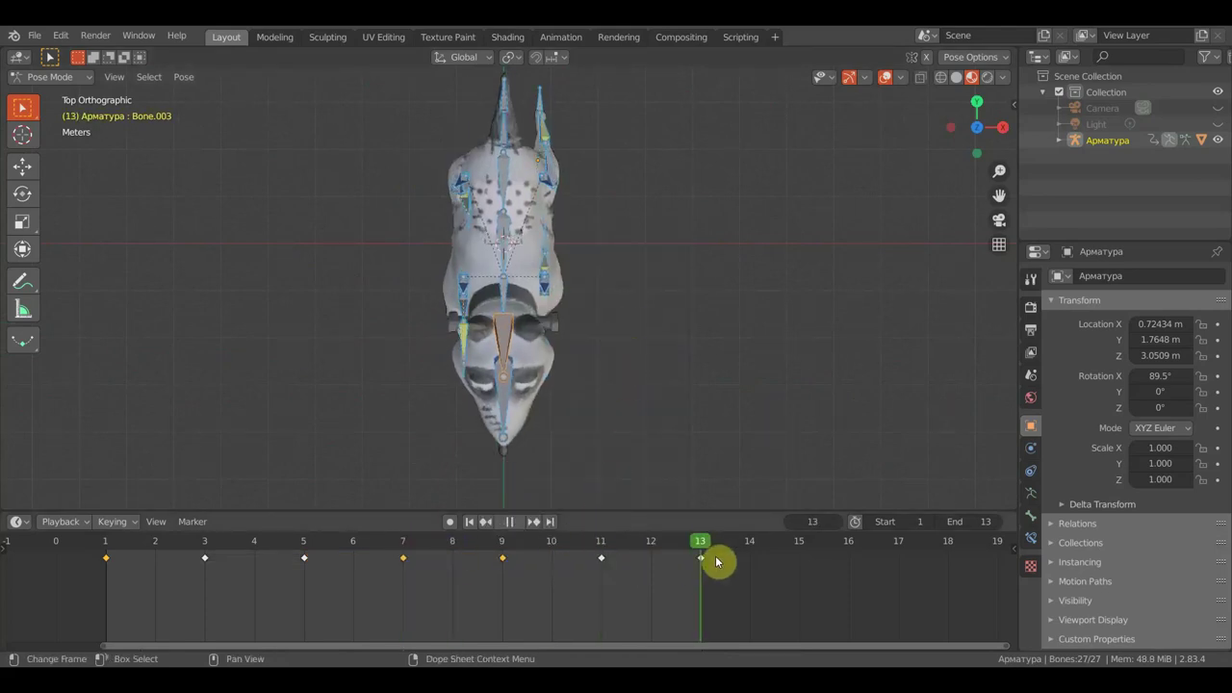
Delete the frame 13 key and place a copy of the frame 1 sway key at frame 13
{"action": "left_click", "coordinate": [702, 560]}
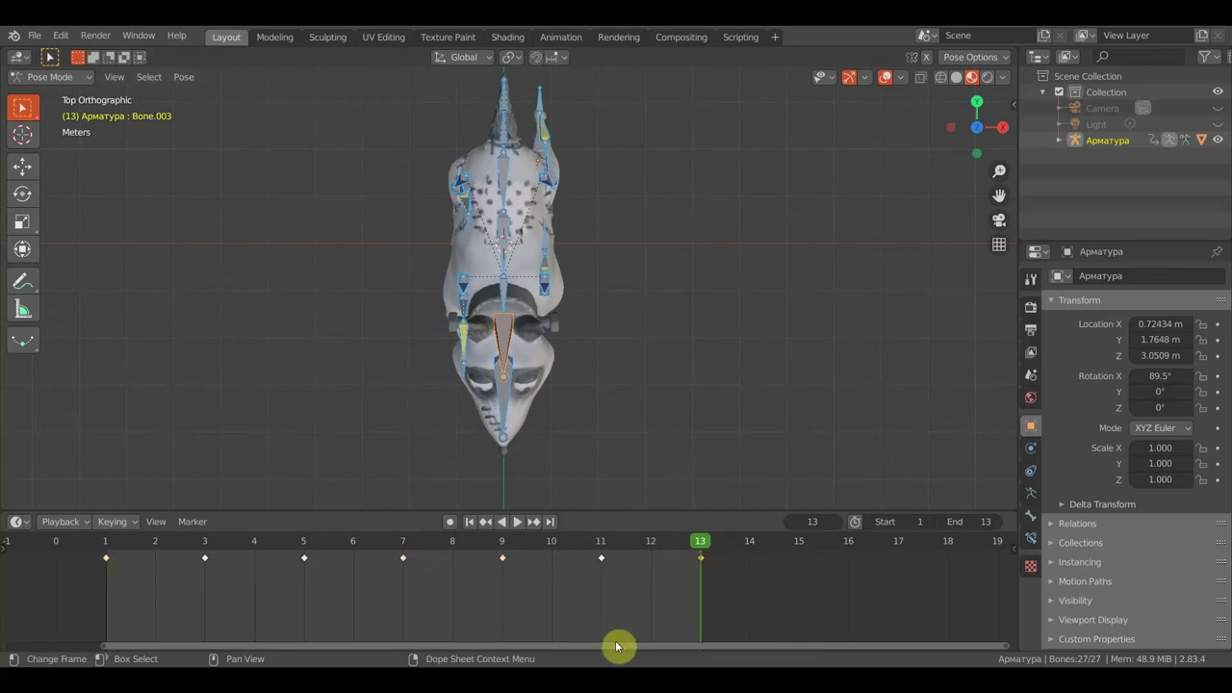
{"action": "key", "text": "x"}
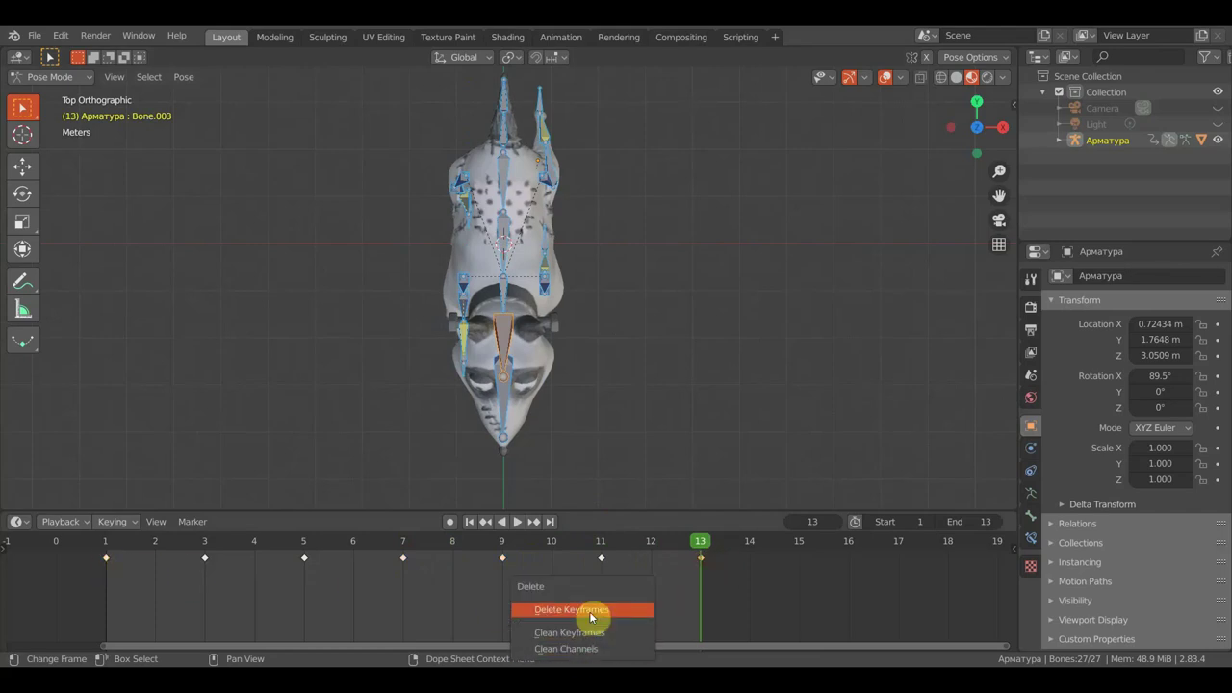
{"action": "left_click", "coordinate": [571, 610]}
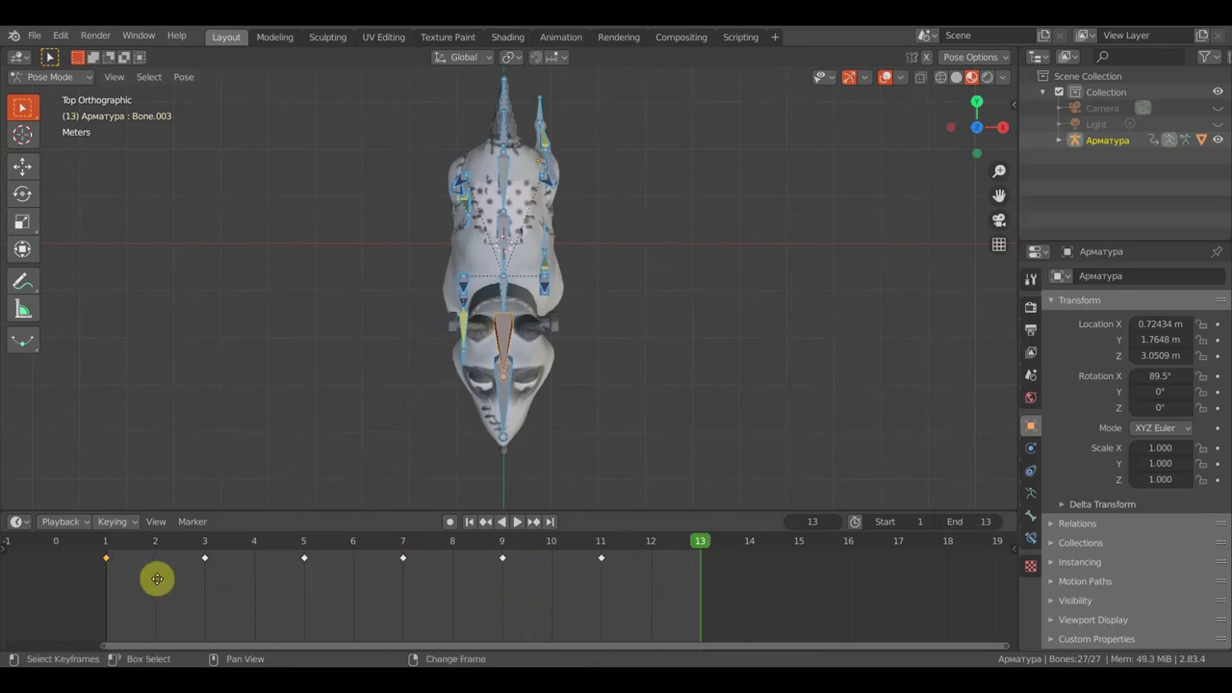
{"action": "key", "text": "g"}
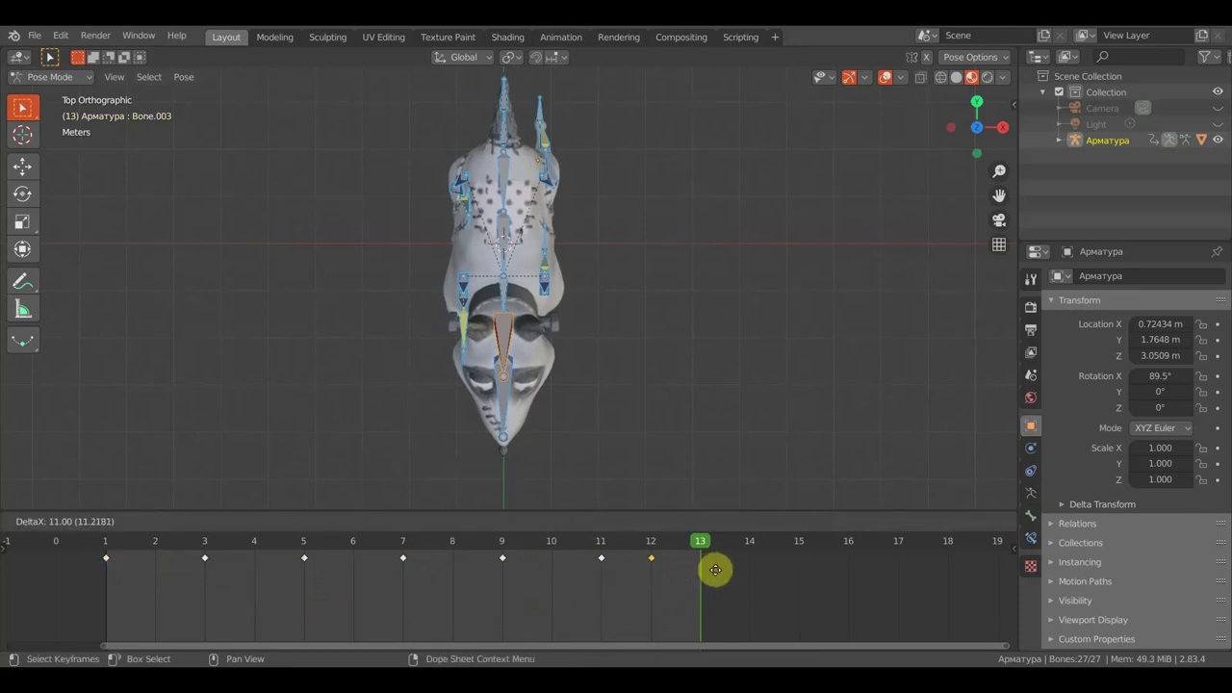
{"action": "left_click", "coordinate": [748, 572]}
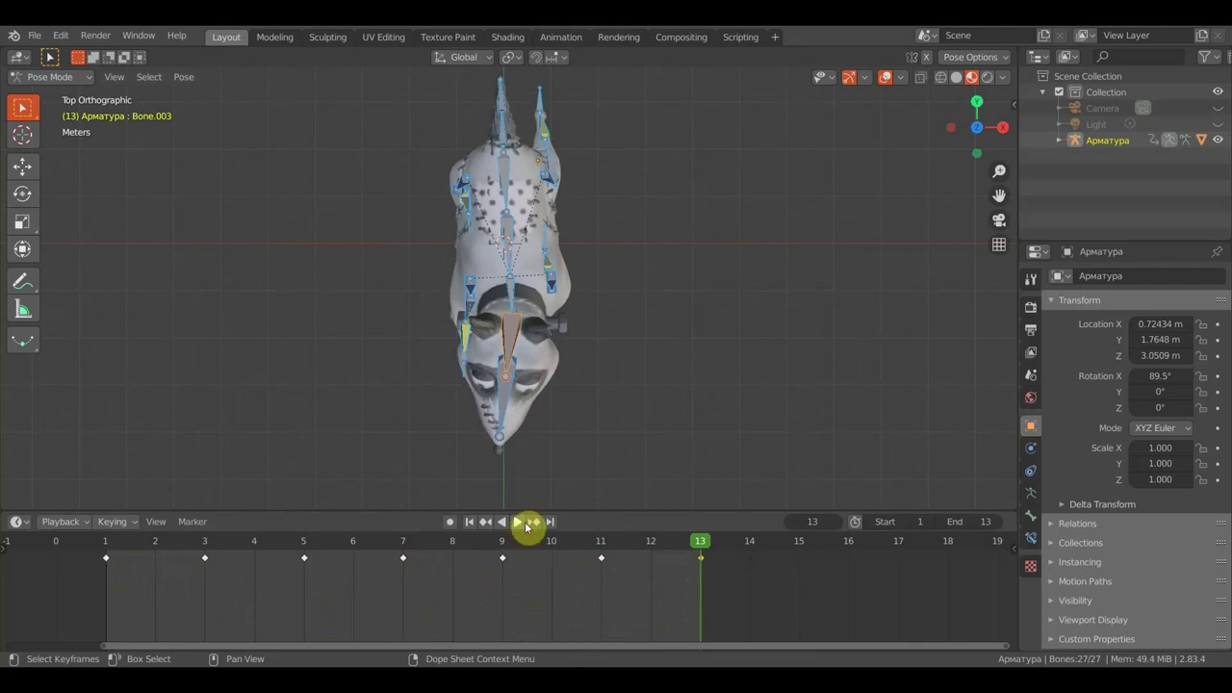
Play the run cycle with overlays toggled off and on, stopping at frame 4
{"action": "mouse_move", "coordinate": [528, 481]}
{"action": "middle_mouse_down"}
{"action": "mouse_move", "coordinate": [471, 344]}
{"action": "mouse_move", "coordinate": [486, 418]}
{"action": "middle_mouse_up"}
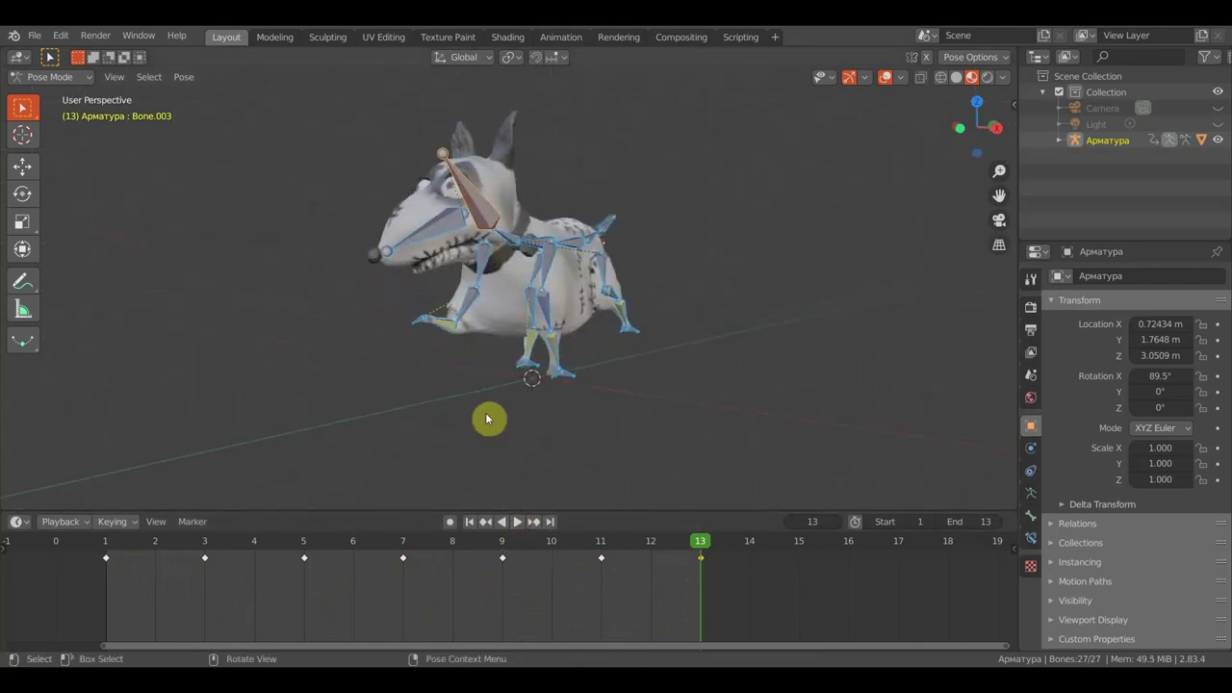
{"action": "left_click", "coordinate": [518, 525]}
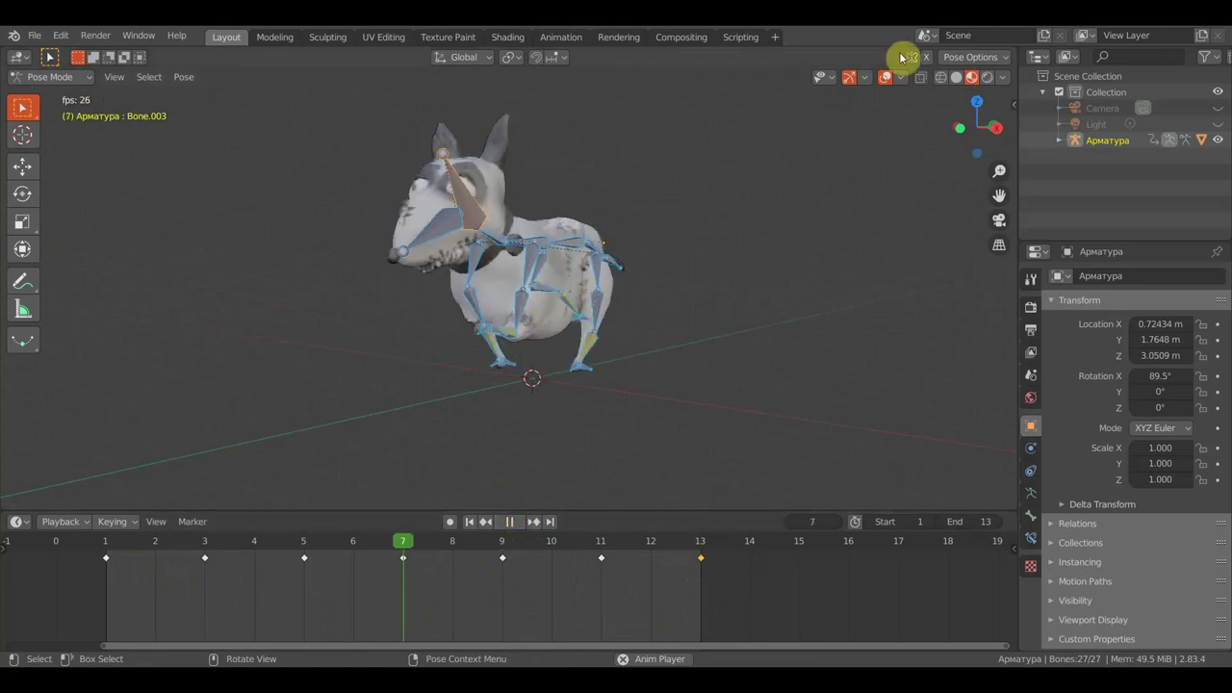
{"action": "left_click", "coordinate": [886, 78]}
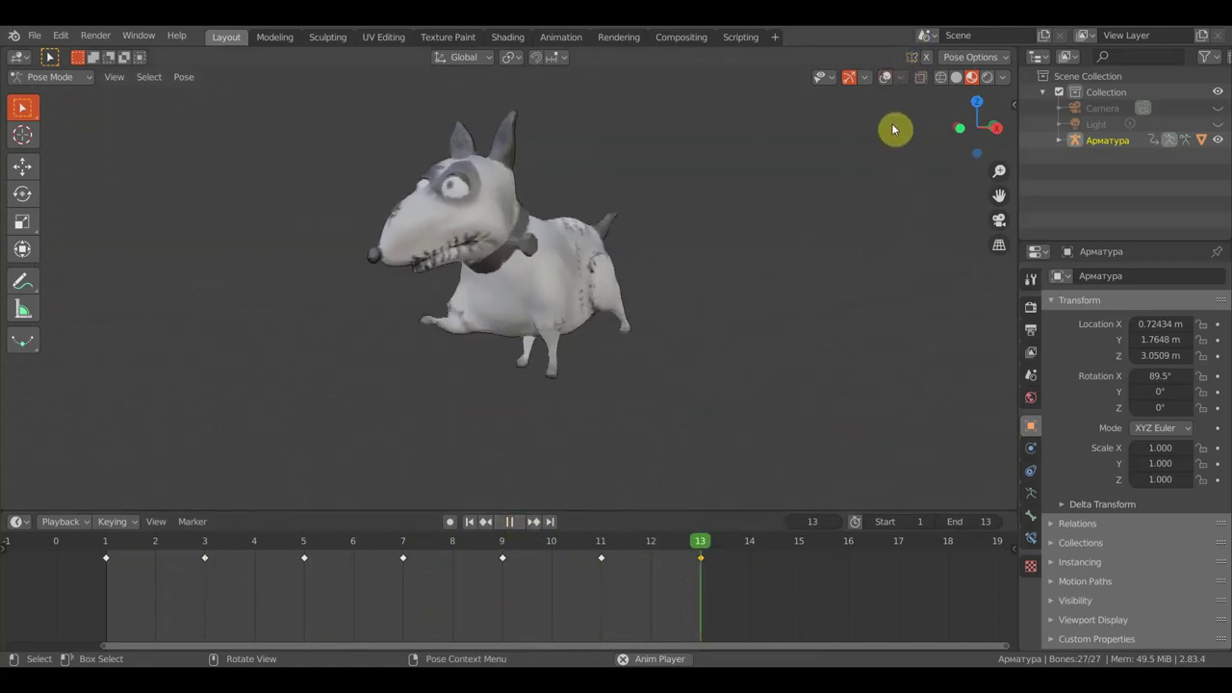
{"action": "left_click", "coordinate": [886, 78]}
{"action": "left_click", "coordinate": [509, 521]}
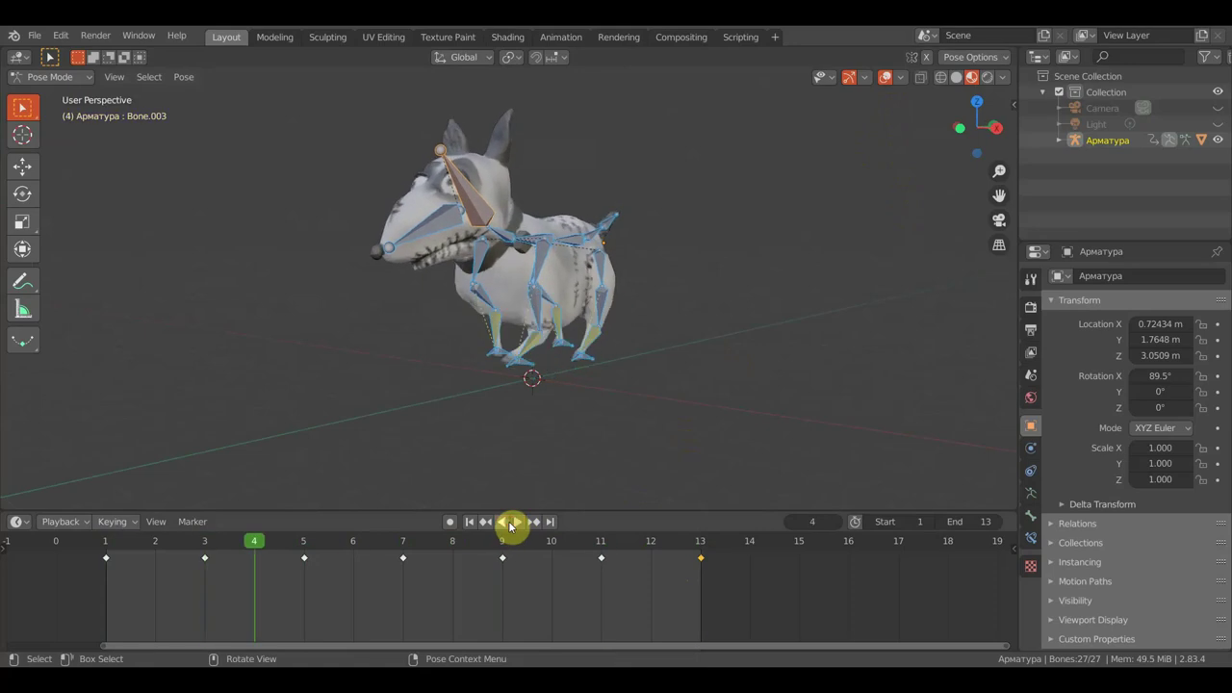
{"action": "mouse_move", "coordinate": [564, 437]}
{"action": "middle_mouse_down"}
{"action": "mouse_move", "coordinate": [517, 462]}
{"action": "mouse_move", "coordinate": [465, 449]}
{"action": "mouse_move", "coordinate": [599, 434]}
{"action": "mouse_move", "coordinate": [628, 417]}
{"action": "middle_mouse_up"}
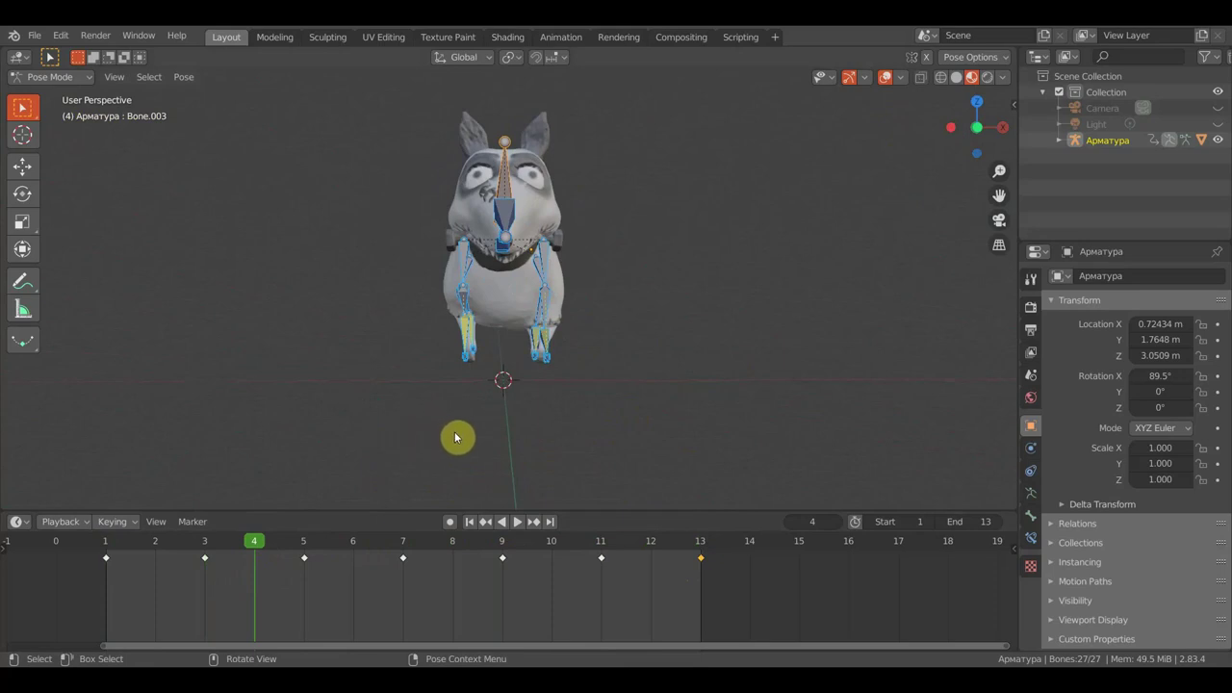
At frame 1, shift the front foot bone Bone.021 sideways in front view
{"action": "key", "text": "KP_1"}
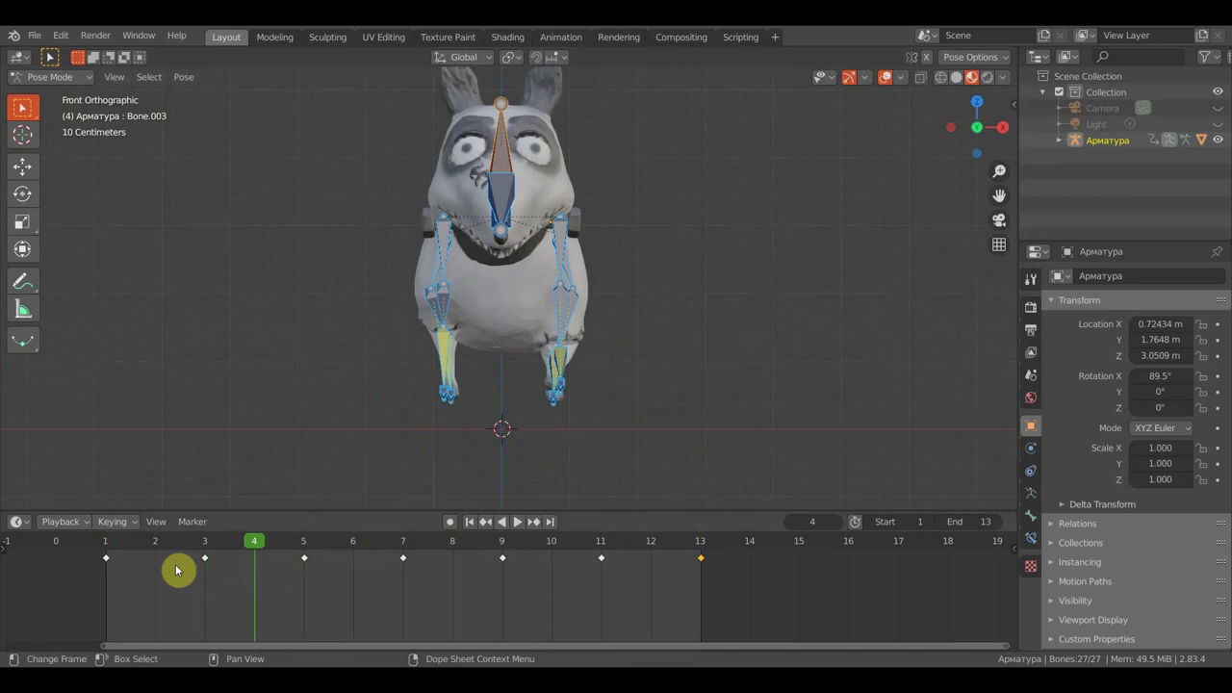
{"action": "left_click", "coordinate": [113, 550]}
{"action": "key", "text": "space"}
{"action": "key", "text": "space"}
{"action": "mouse_move", "coordinate": [469, 434]}
{"action": "middle_mouse_down"}
{"action": "mouse_move", "coordinate": [553, 400]}
{"action": "mouse_move", "coordinate": [575, 344]}
{"action": "middle_mouse_up"}
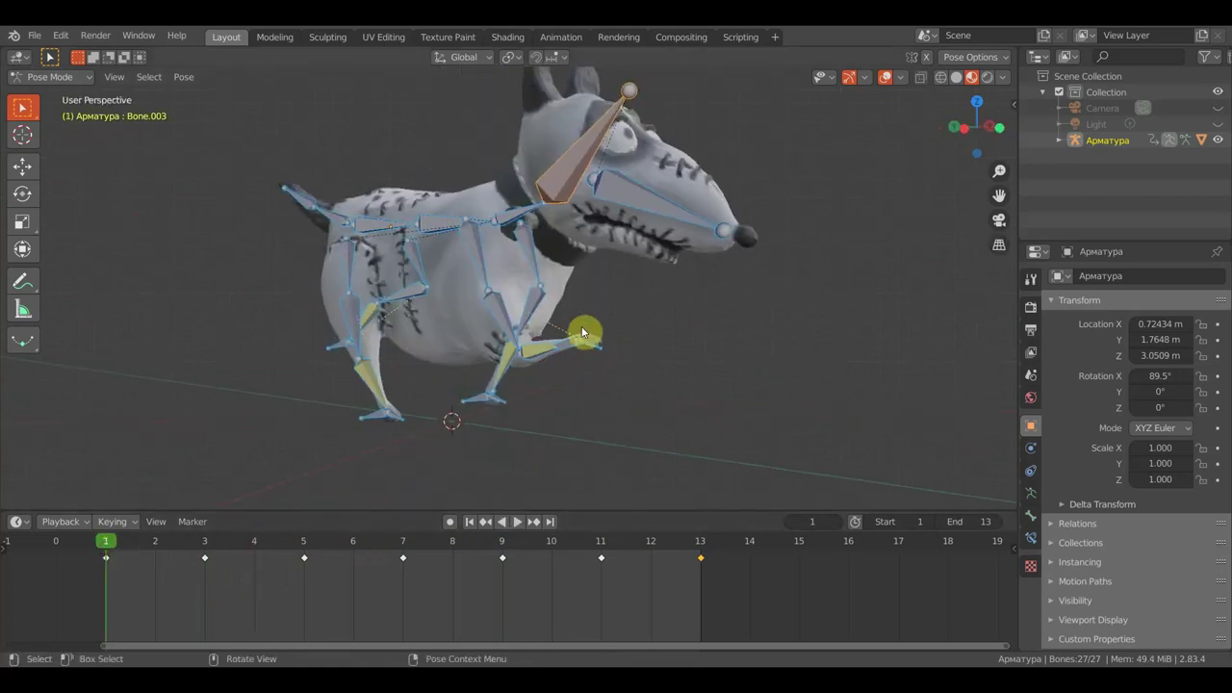
{"action": "left_click", "coordinate": [565, 344]}
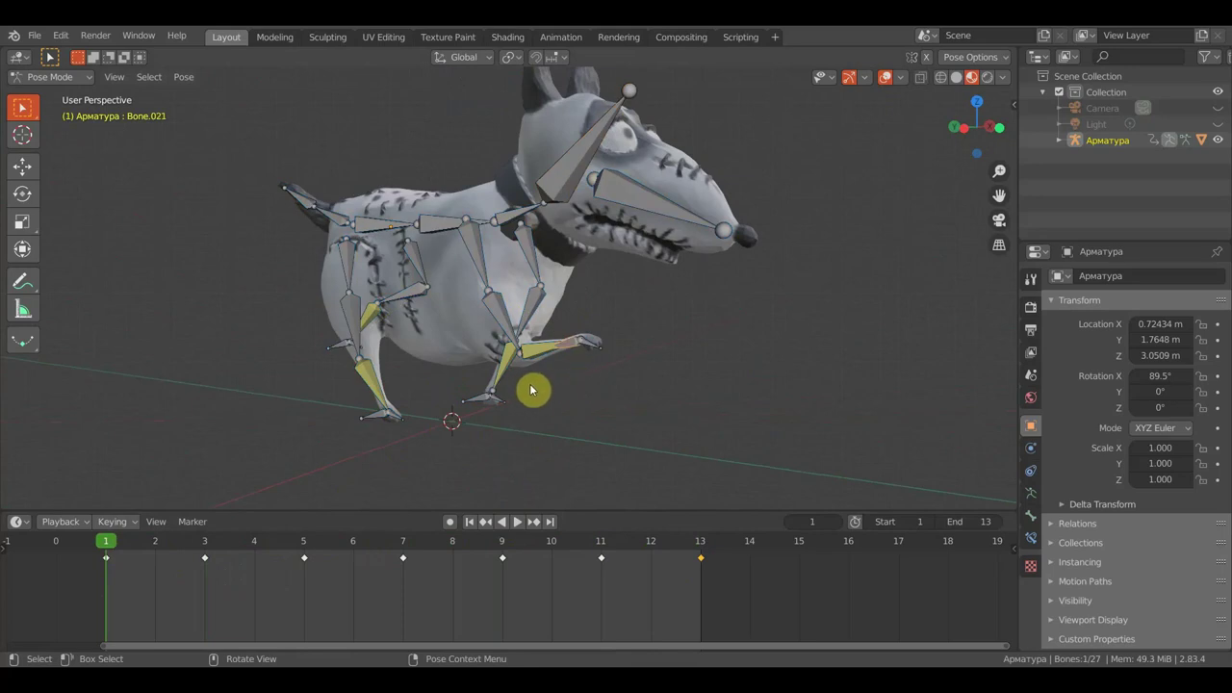
{"action": "middle_click_drag", "start_coordinate": [569, 385], "coordinate": [391, 441]}
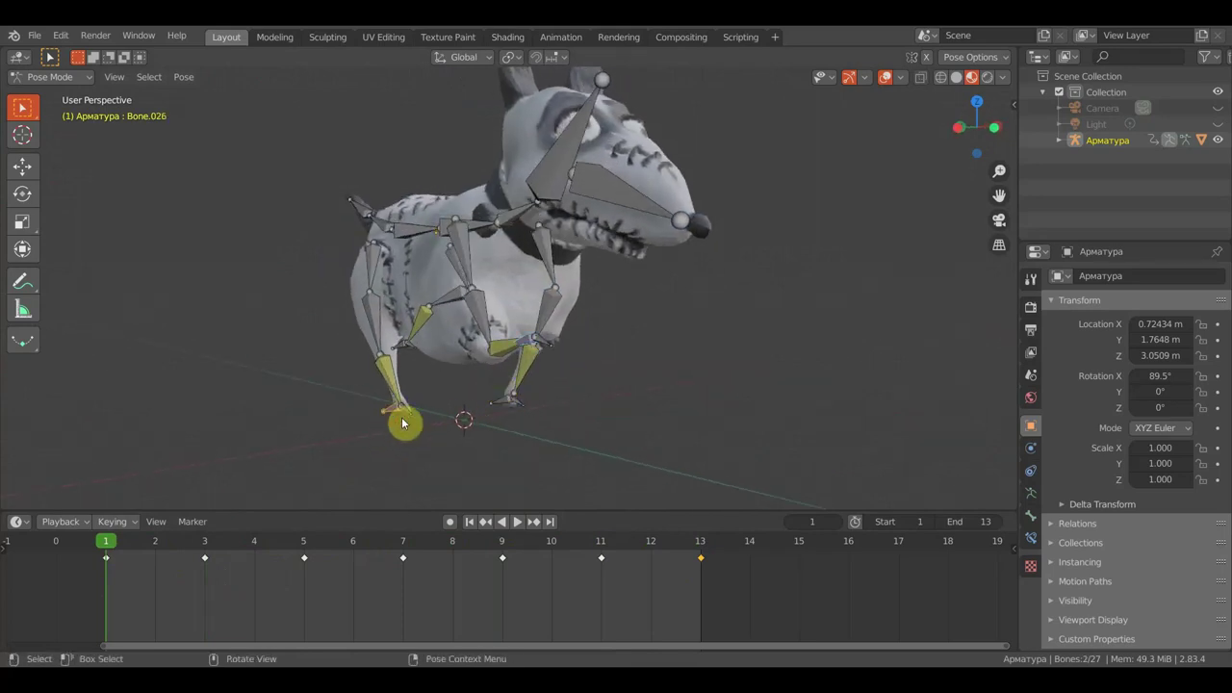
{"action": "key", "text": "KP_1"}
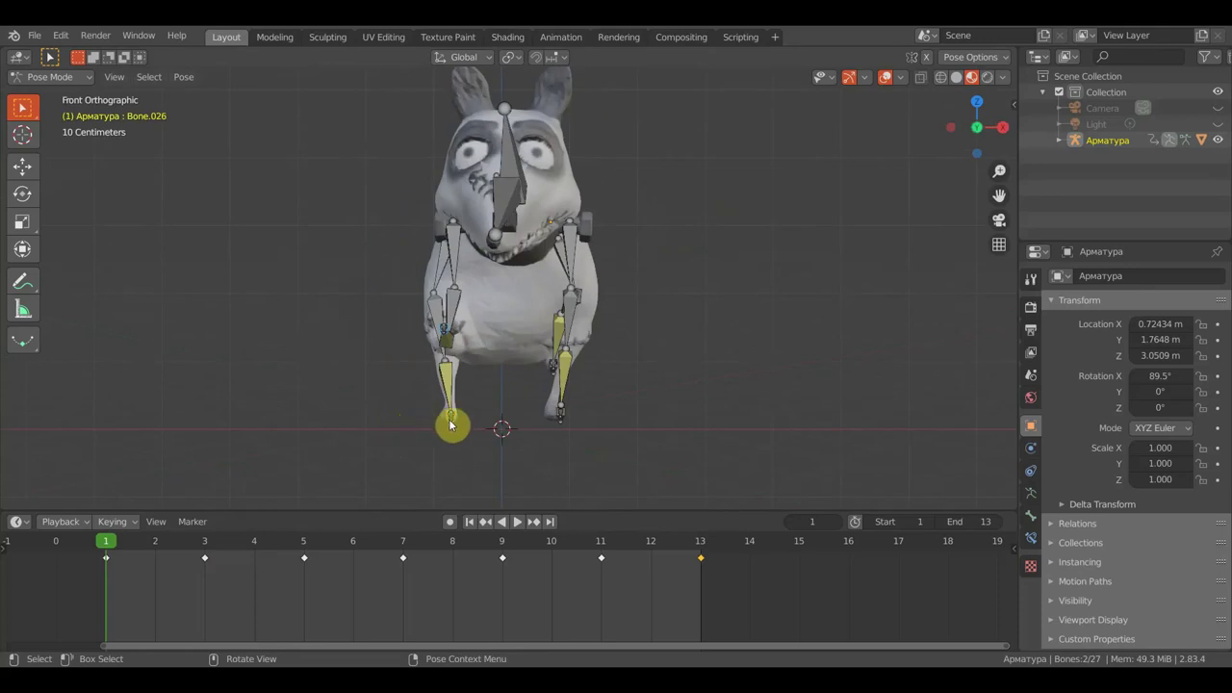
{"action": "left_click_drag", "start_coordinate": [451, 426], "coordinate": [469, 421]}
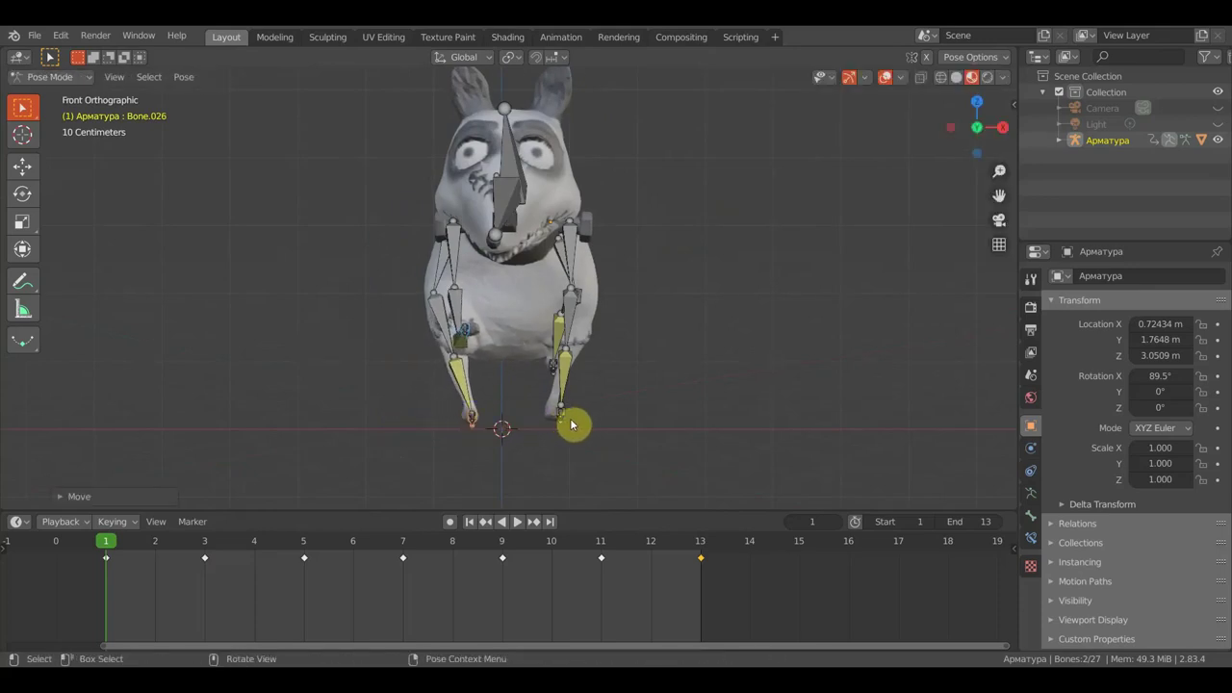
Shift front leg bone Bone.011 sideways and key LocRot on all bones at frame 1
{"action": "middle_click_drag", "start_coordinate": [570, 422], "coordinate": [484, 427]}
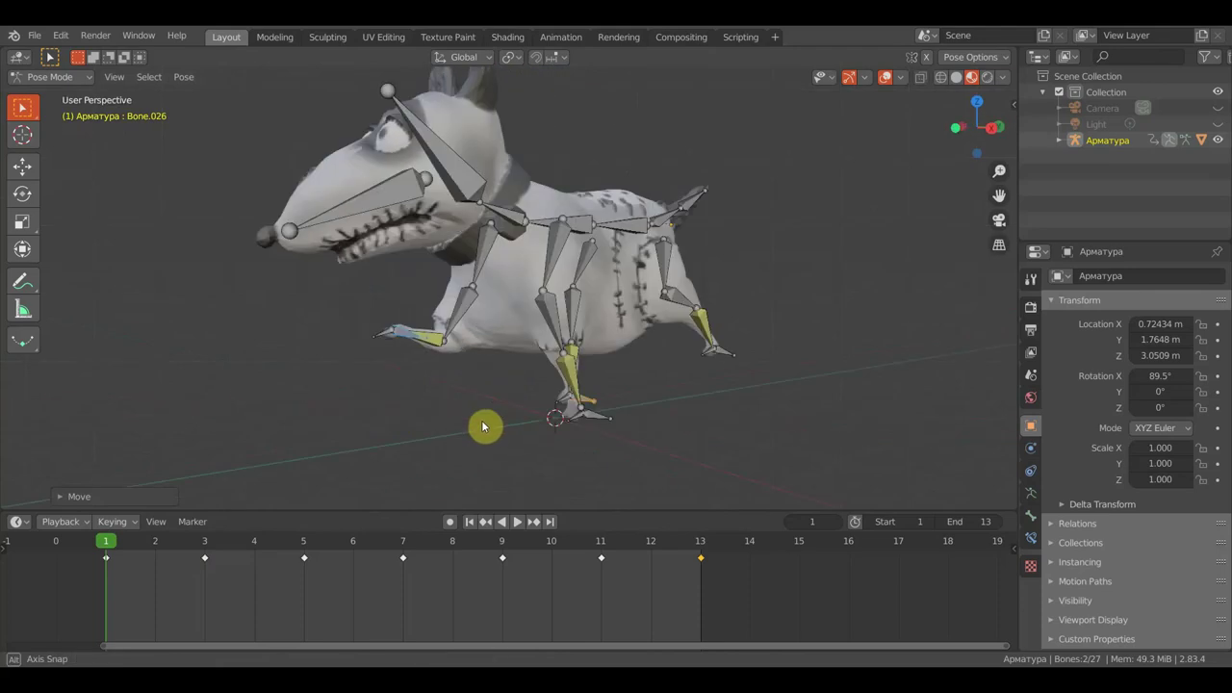
{"action": "left_click", "coordinate": [599, 418]}
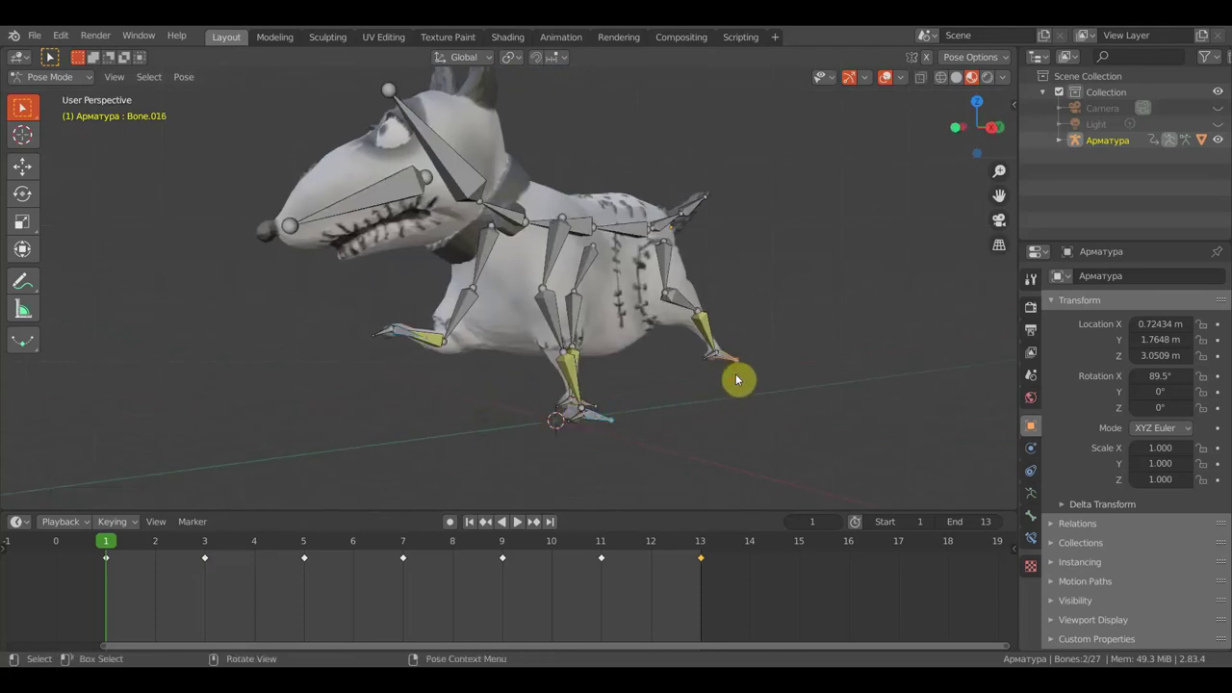
{"action": "key", "text": "KP_1"}
{"action": "key", "text": "g"}
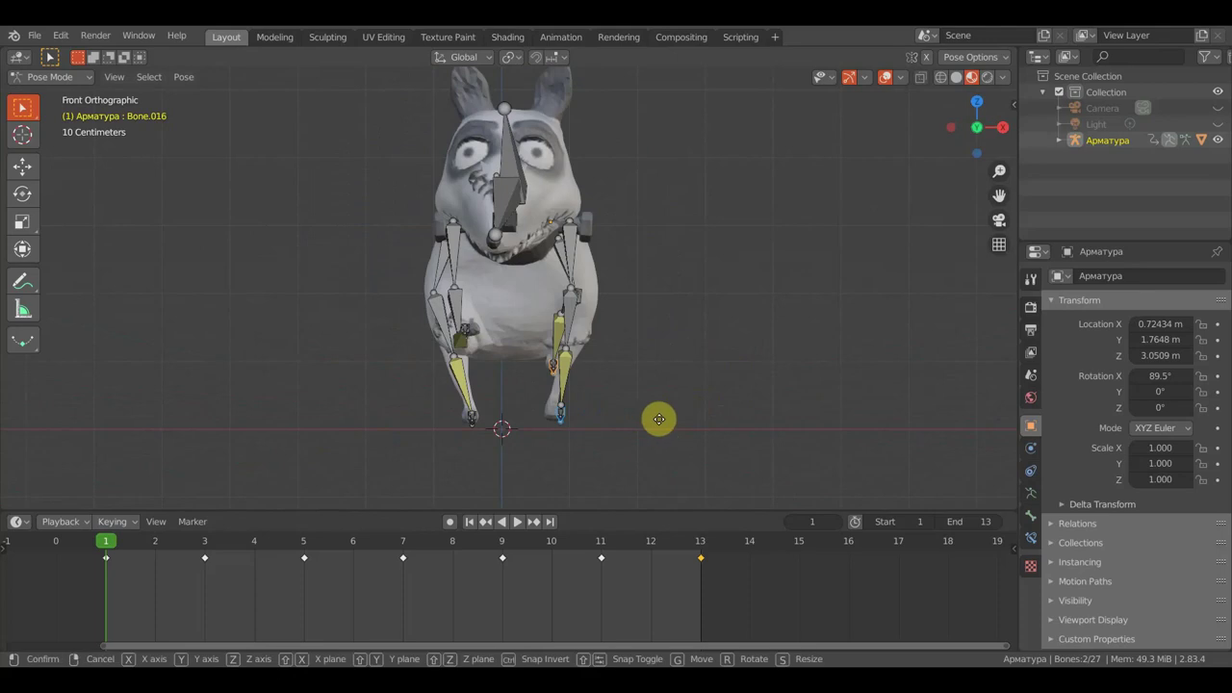
{"action": "left_click", "coordinate": [658, 425]}
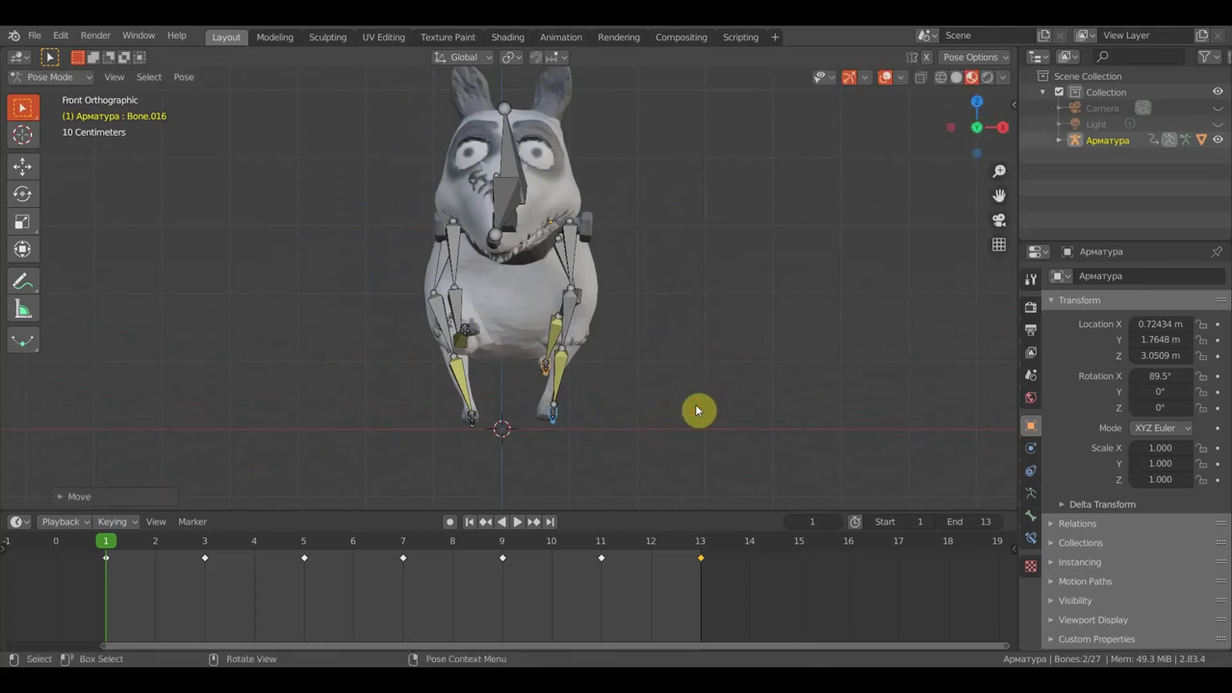
{"action": "key", "text": "a"}
{"action": "key", "text": "i"}
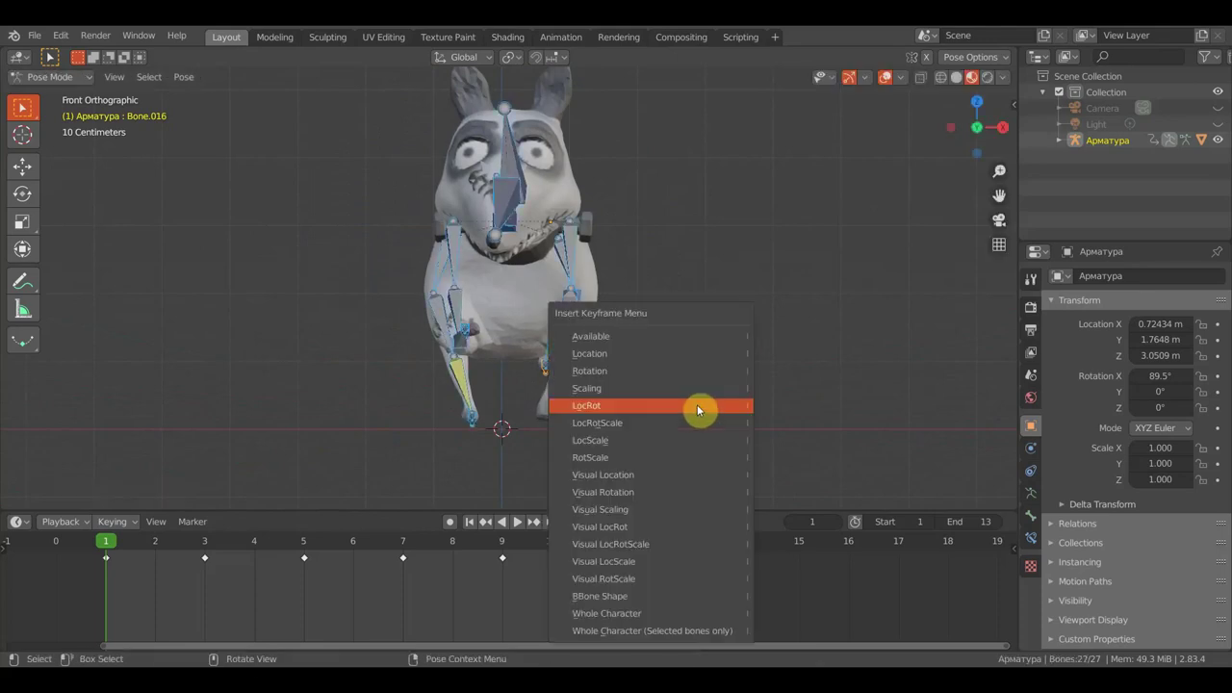
{"action": "left_click", "coordinate": [697, 405]}
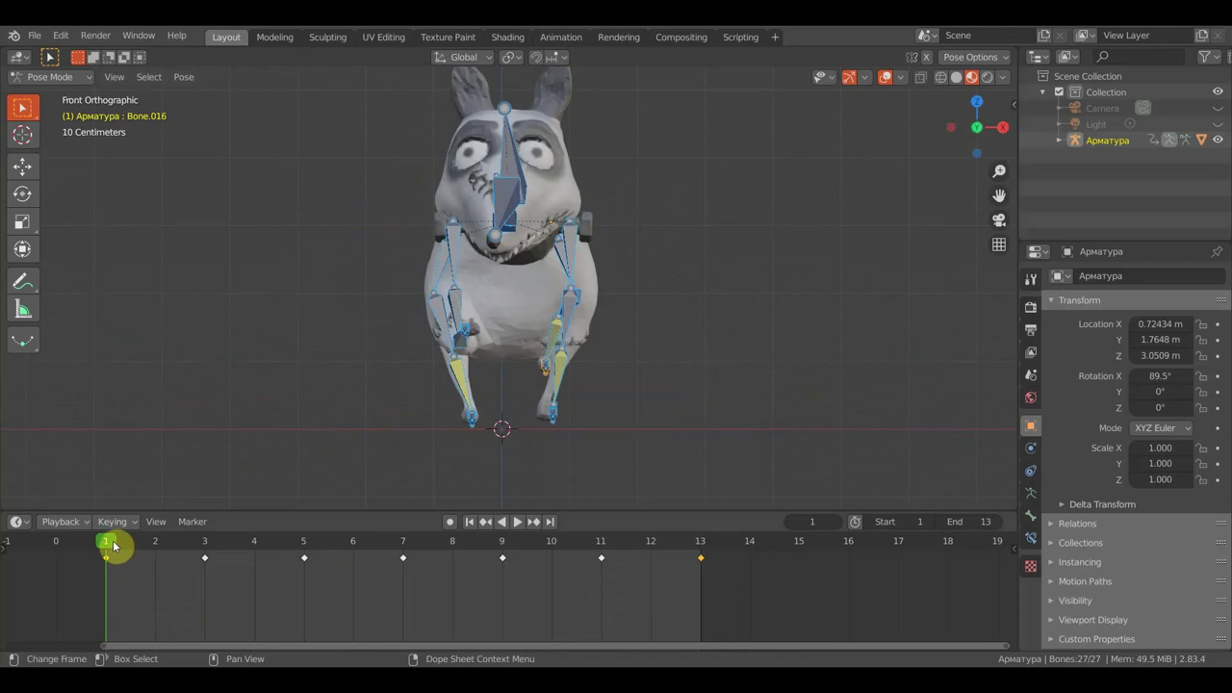
Play the run cycle to check it and stop at frame 7
{"action": "key", "text": "space"}
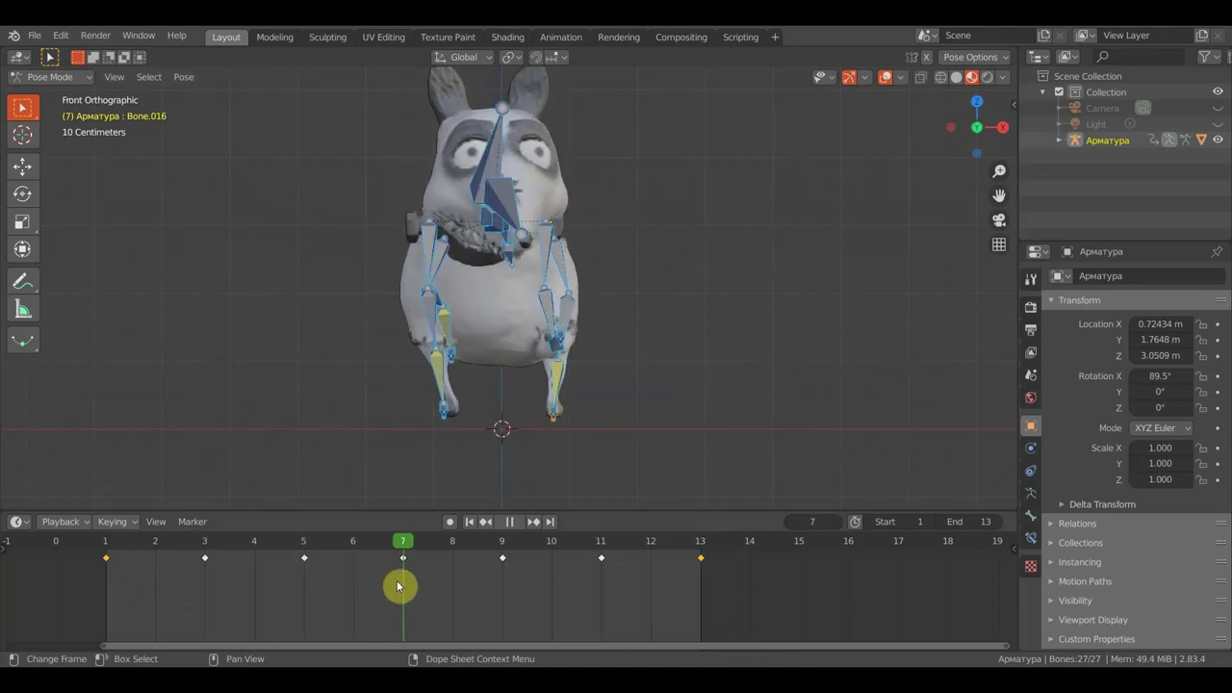
{"action": "key", "text": "space"}
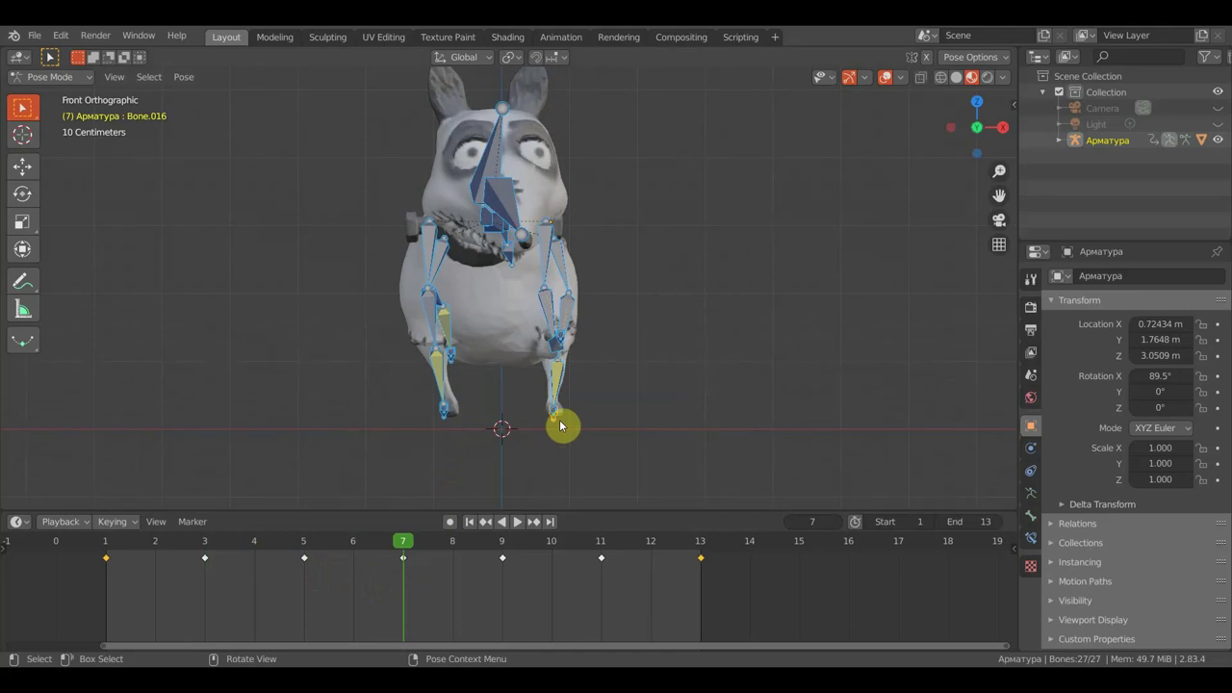
{"action": "middle_click_drag", "start_coordinate": [575, 415], "coordinate": [479, 403]}
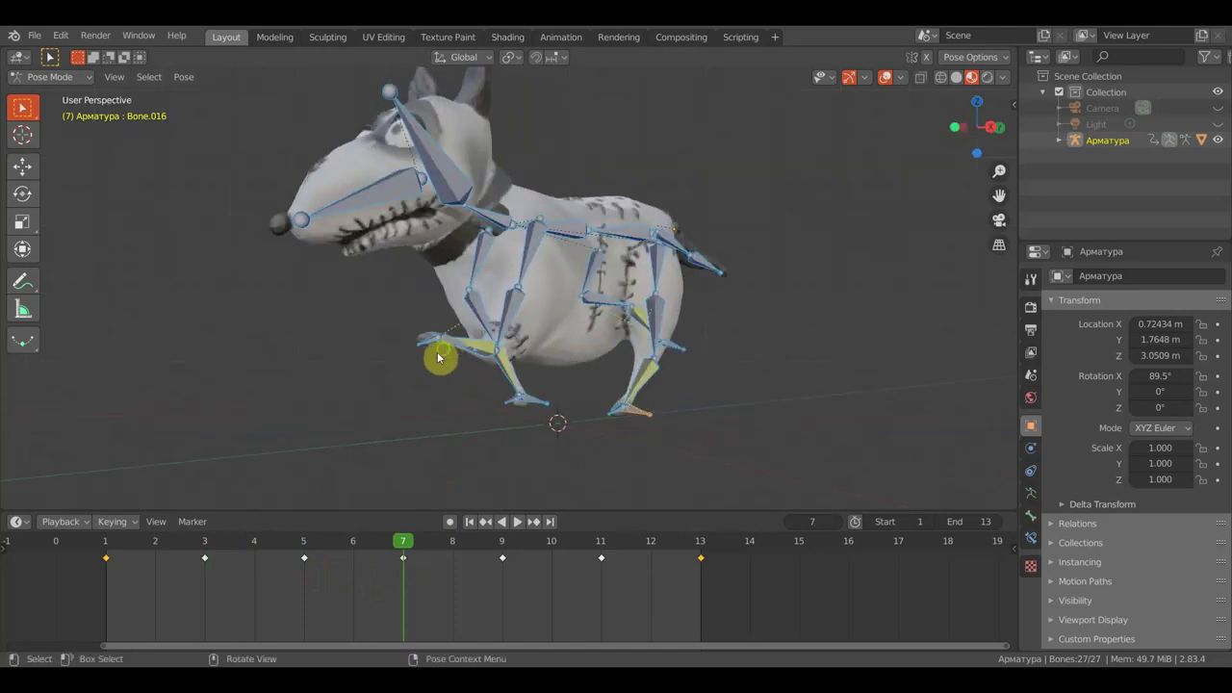
{"action": "middle_click_drag", "start_coordinate": [480, 402], "coordinate": [440, 351]}
At frame 7, shift Bone.011 and Bone.016 left and key LocRot on all bones
{"action": "left_click", "coordinate": [501, 366]}
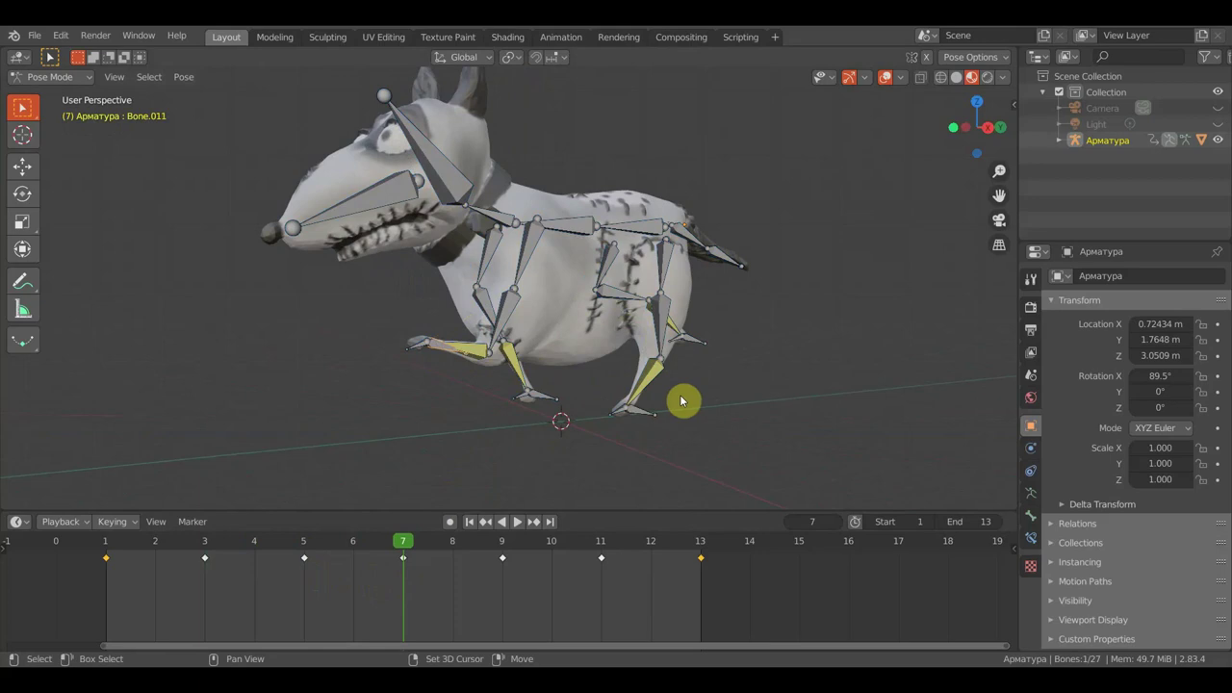
{"action": "left_click", "coordinate": [654, 423], "text": "shift"}
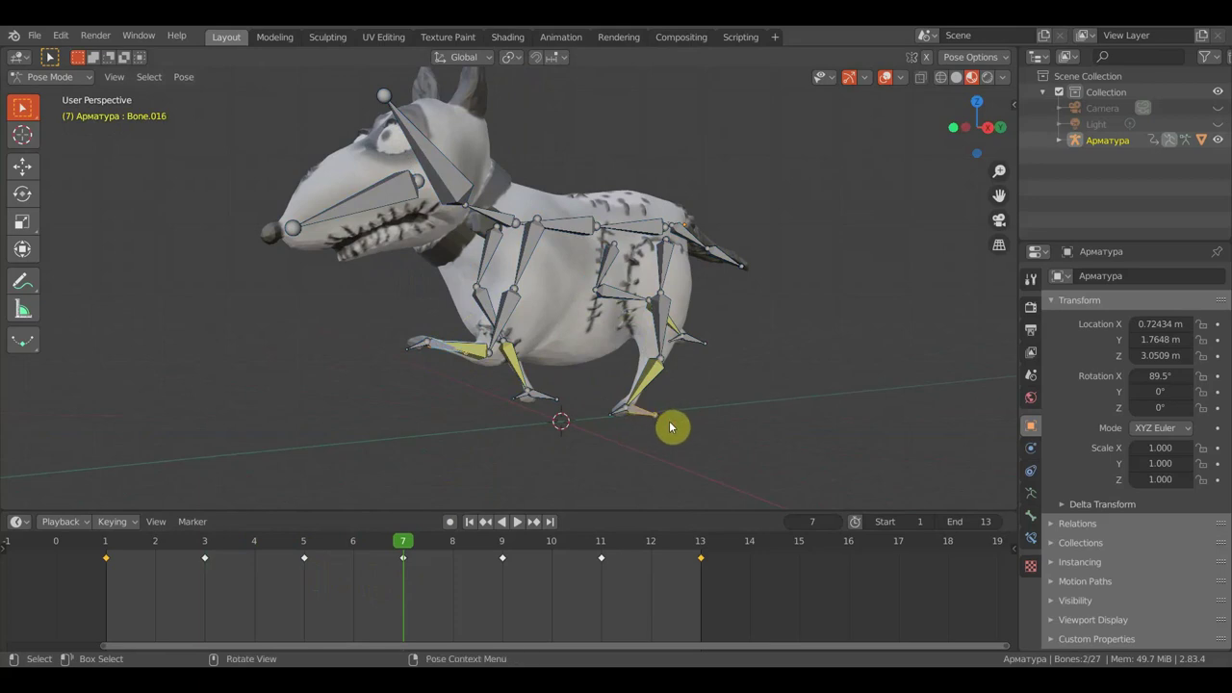
{"action": "key", "text": "KP_1"}
{"action": "key", "text": "g"}
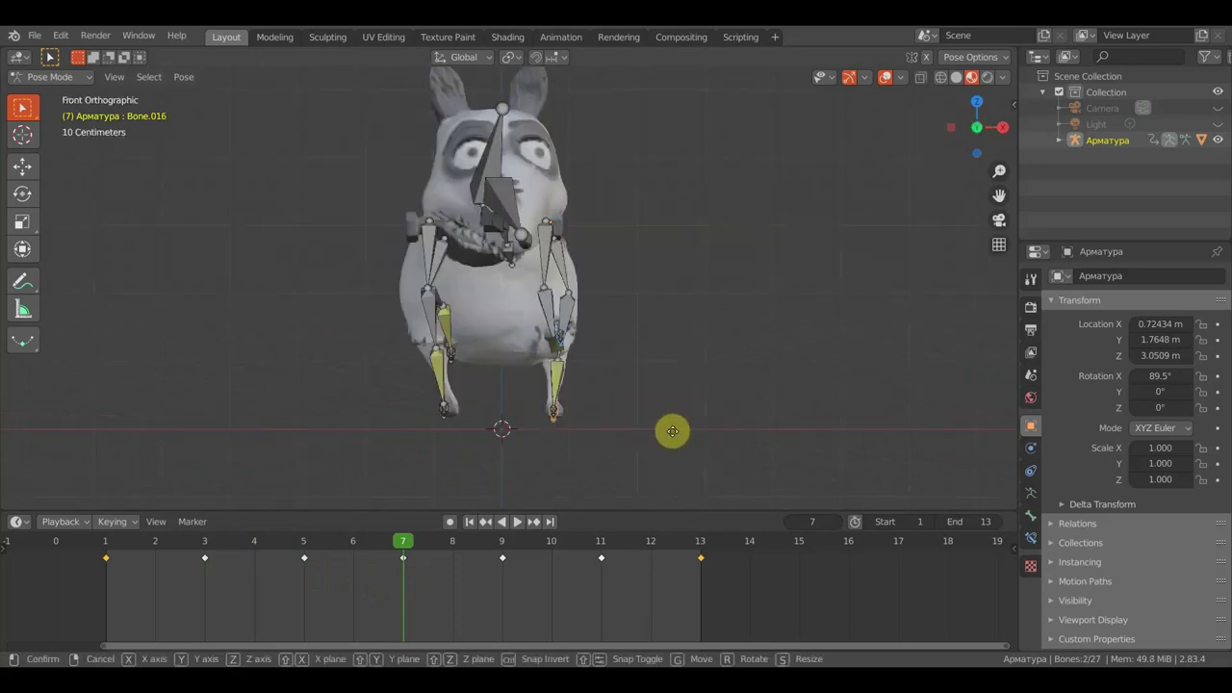
{"action": "left_click", "coordinate": [650, 433]}
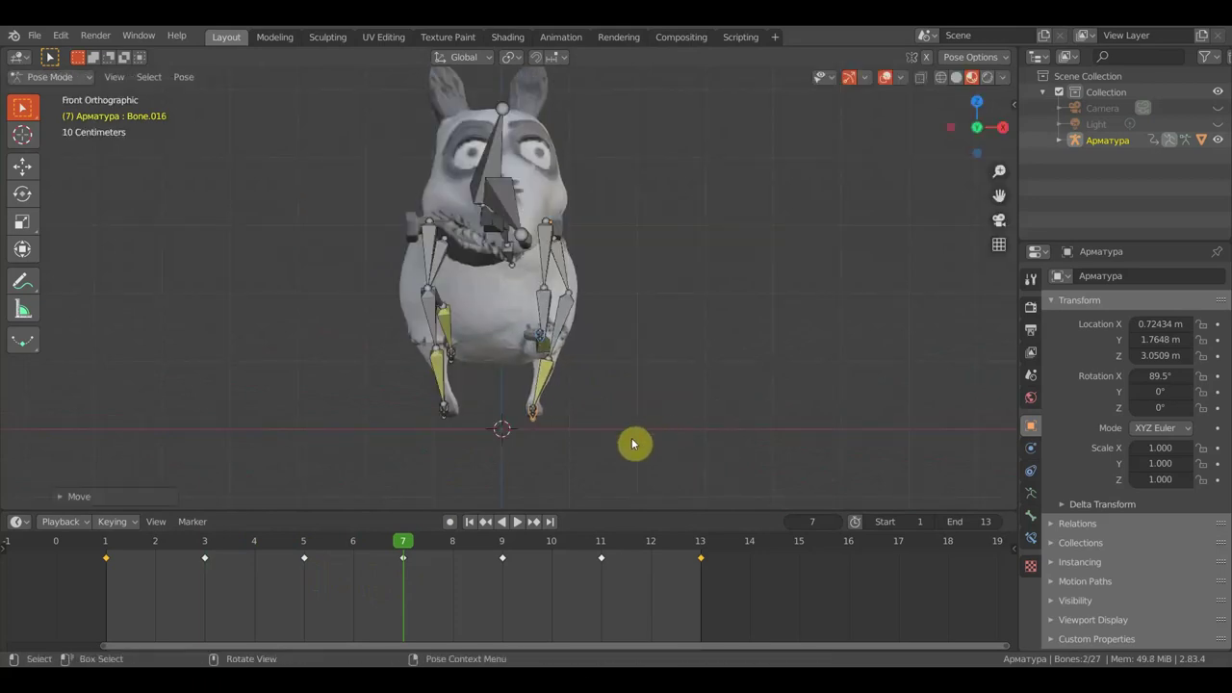
{"action": "key", "text": "a"}
{"action": "key", "text": "i"}
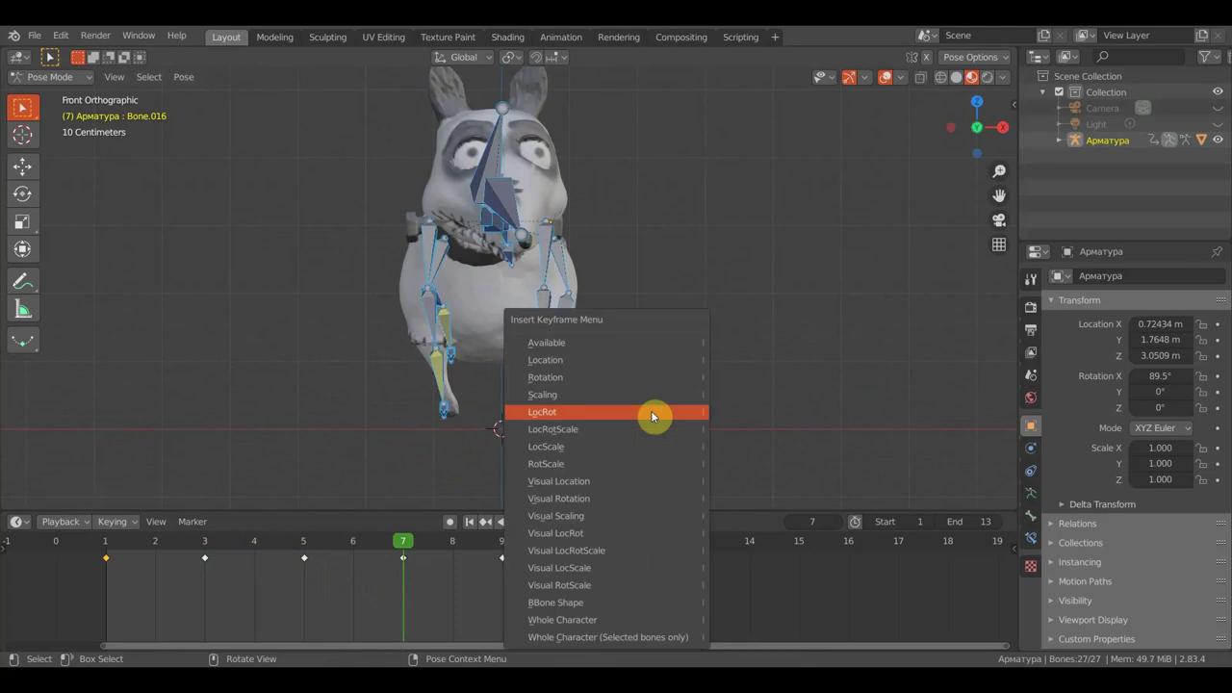
{"action": "left_click", "coordinate": [650, 412]}
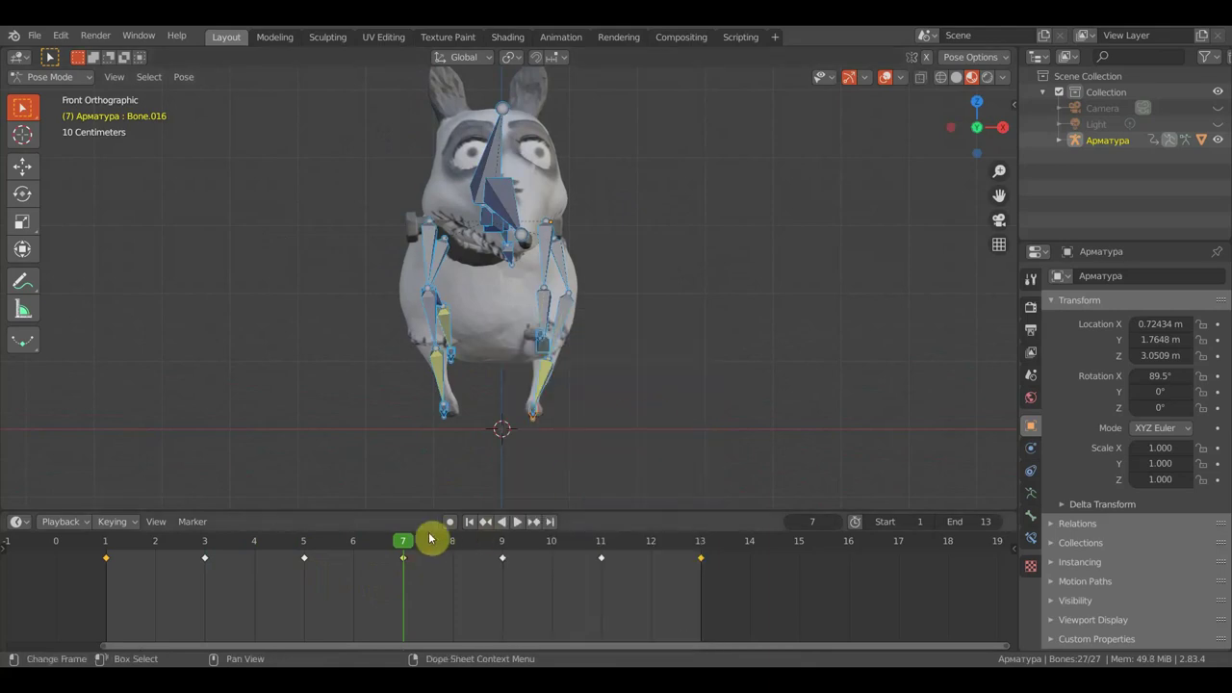
{"action": "left_click_drag", "start_coordinate": [391, 546], "coordinate": [55, 568]}
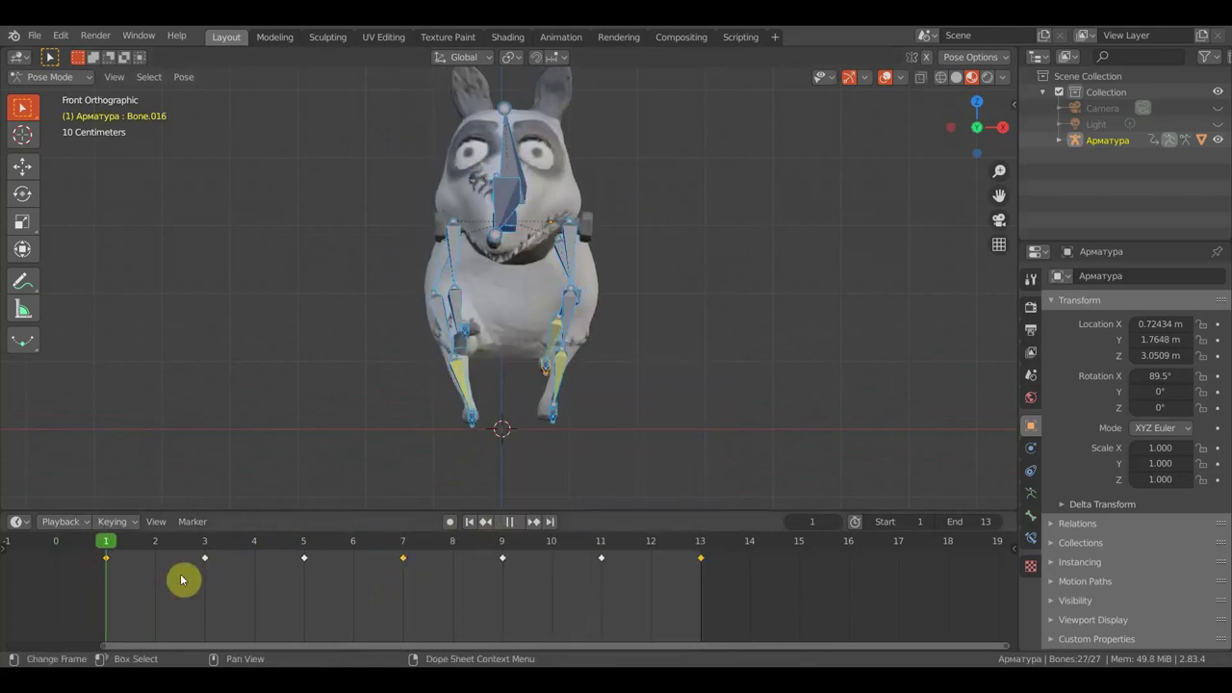
Delete the frame 13 key, duplicate the frame 1 leg-shift key onto frame 13, and play
{"action": "key", "text": "space"}
{"action": "left_click_drag", "start_coordinate": [208, 585], "coordinate": [697, 606]}
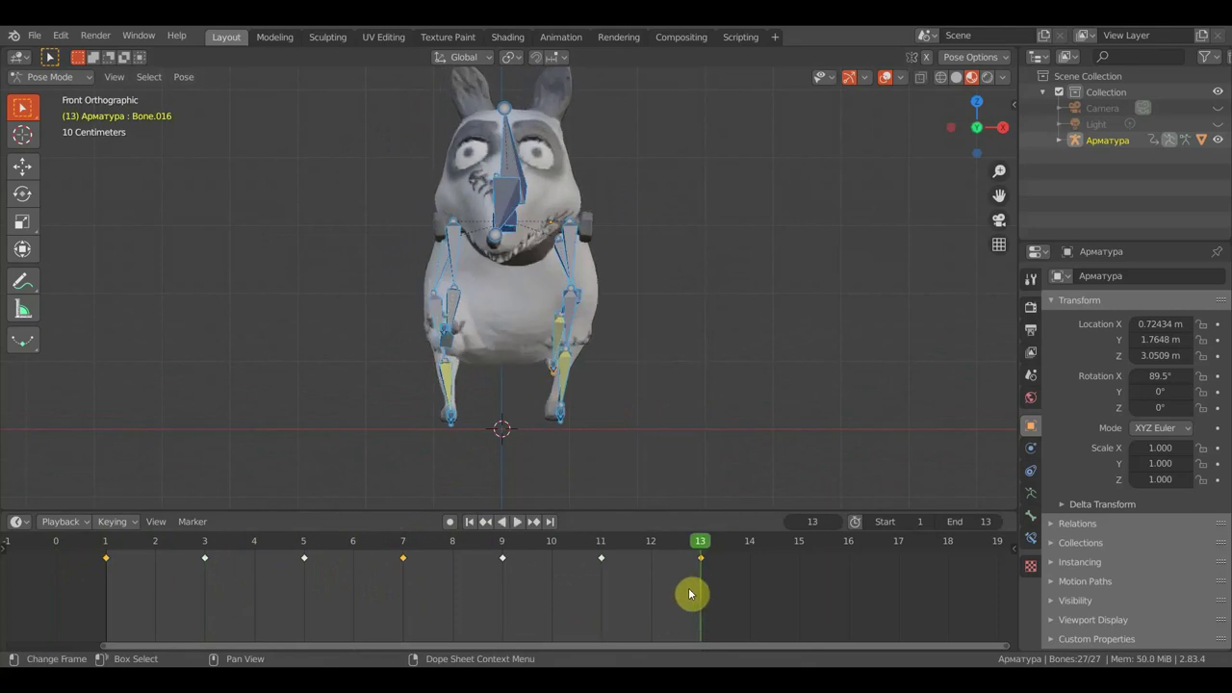
{"action": "mouse_move", "coordinate": [440, 442]}
{"action": "middle_mouse_down"}
{"action": "mouse_move", "coordinate": [497, 446]}
{"action": "mouse_move", "coordinate": [540, 405]}
{"action": "middle_mouse_up"}
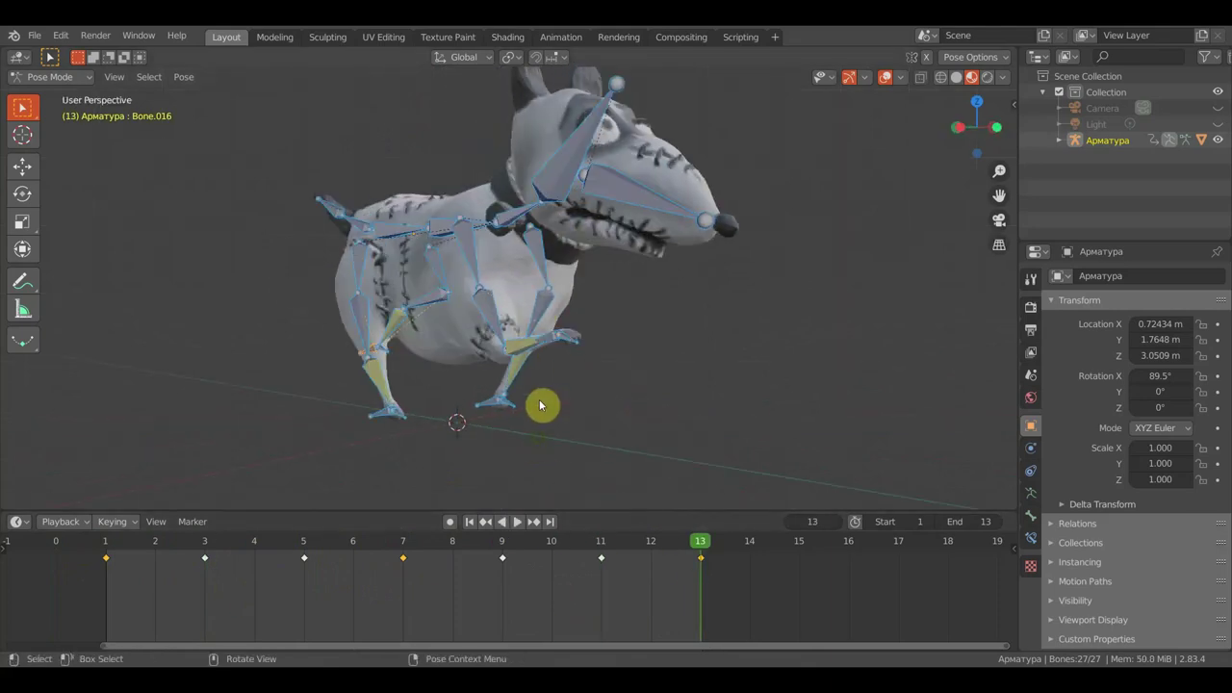
{"action": "left_click", "coordinate": [545, 349]}
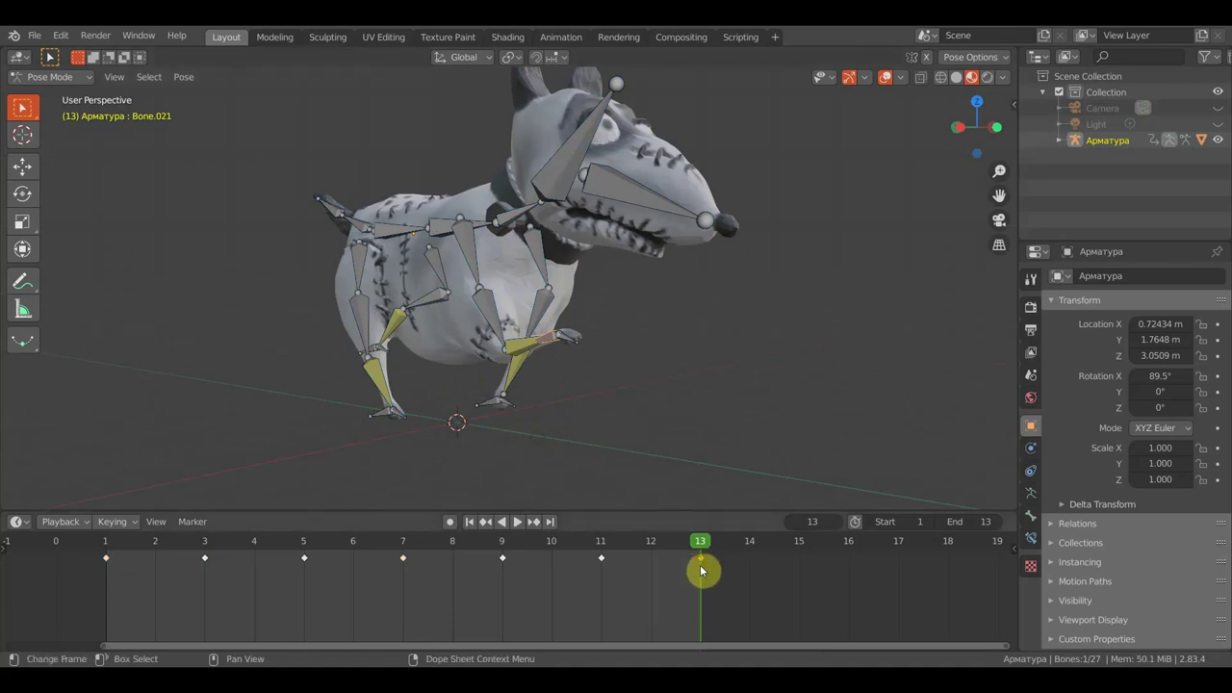
{"action": "key", "text": "x"}
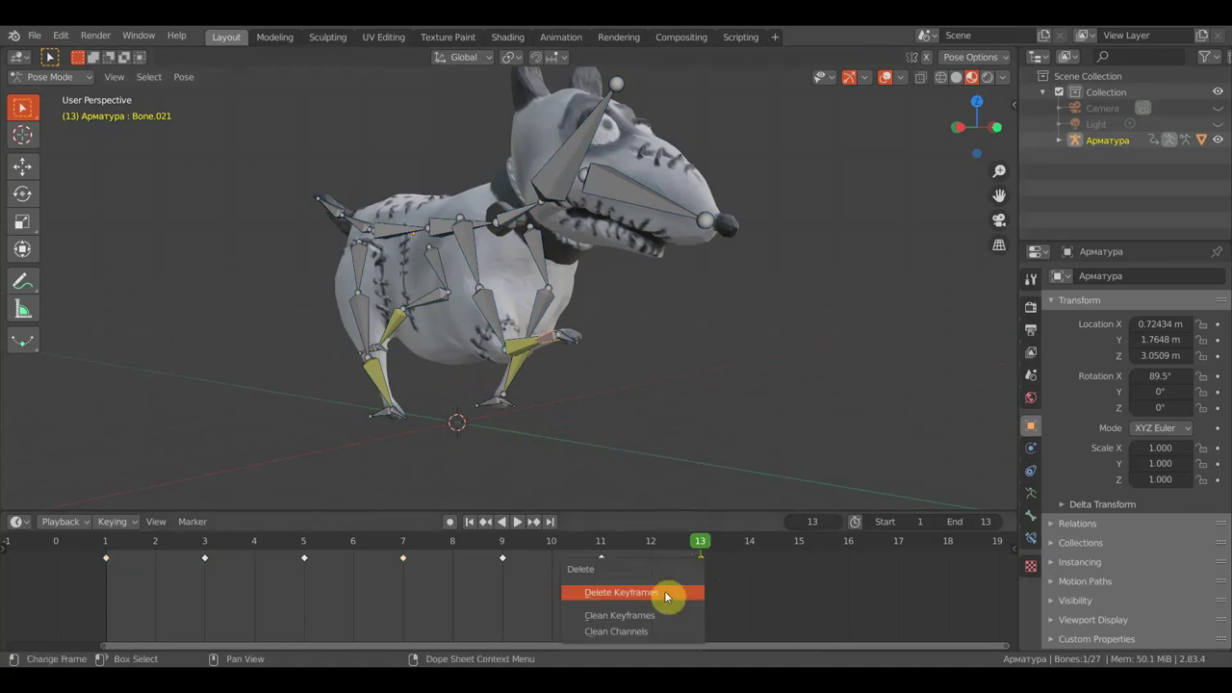
{"action": "left_click", "coordinate": [664, 591]}
{"action": "left_click", "coordinate": [105, 558]}
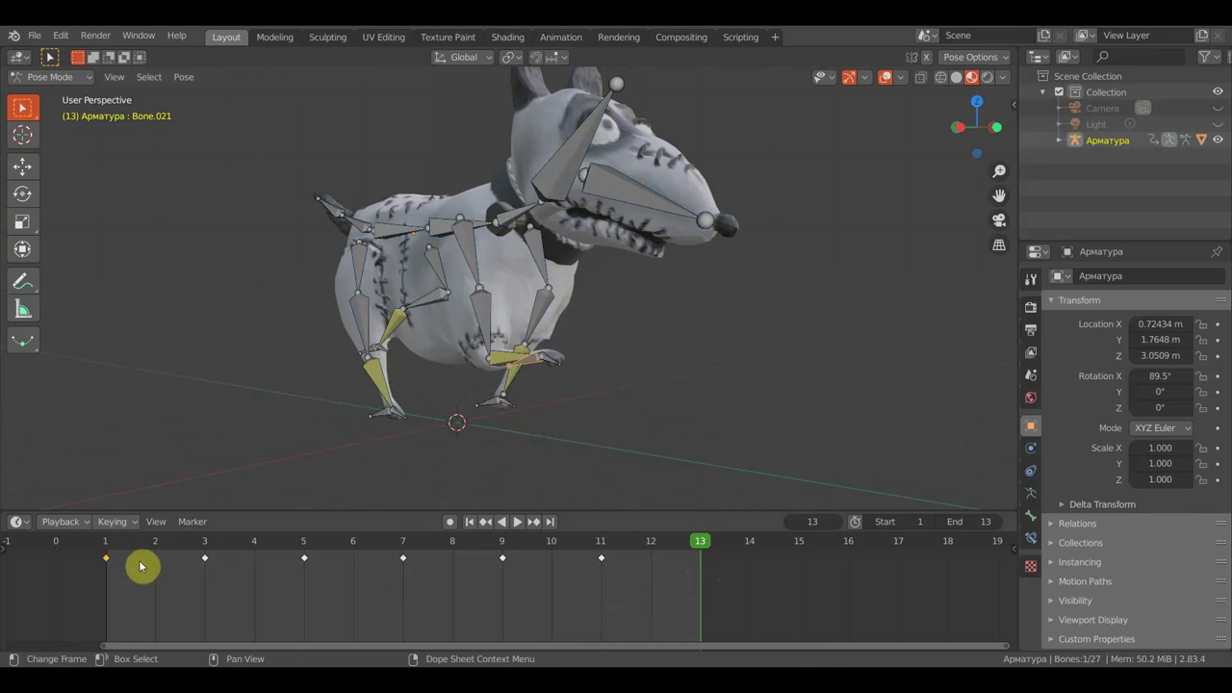
{"action": "key", "text": "shift+d"}
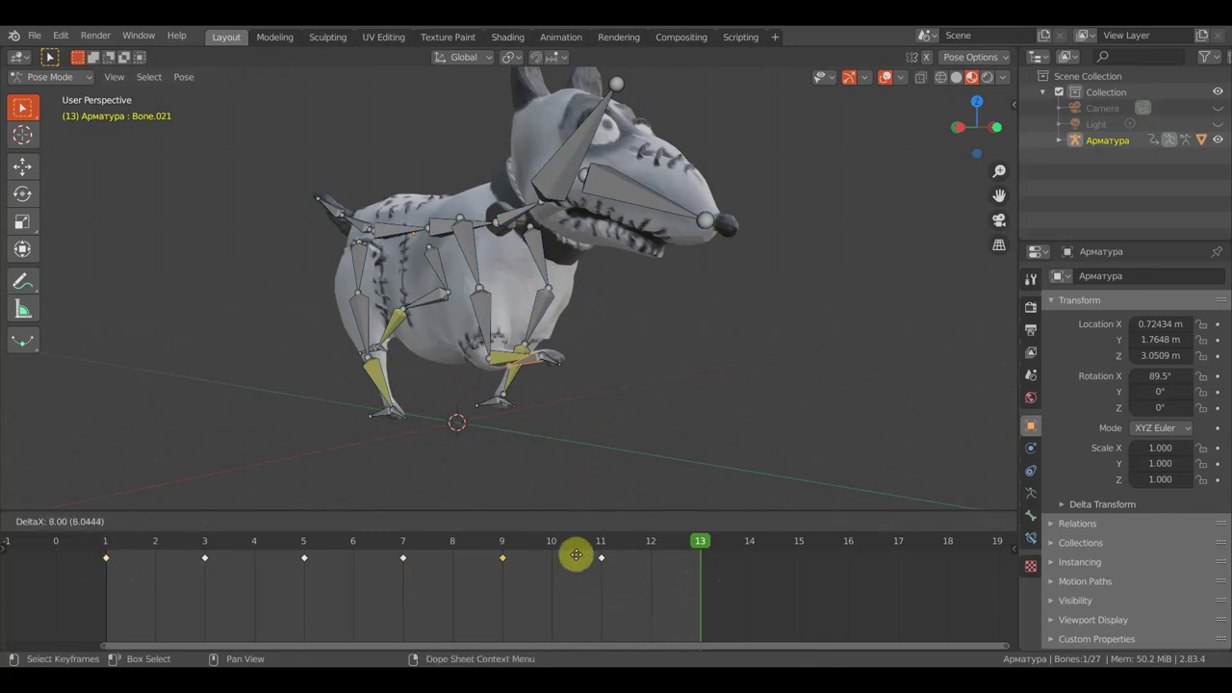
{"action": "left_click", "coordinate": [709, 559]}
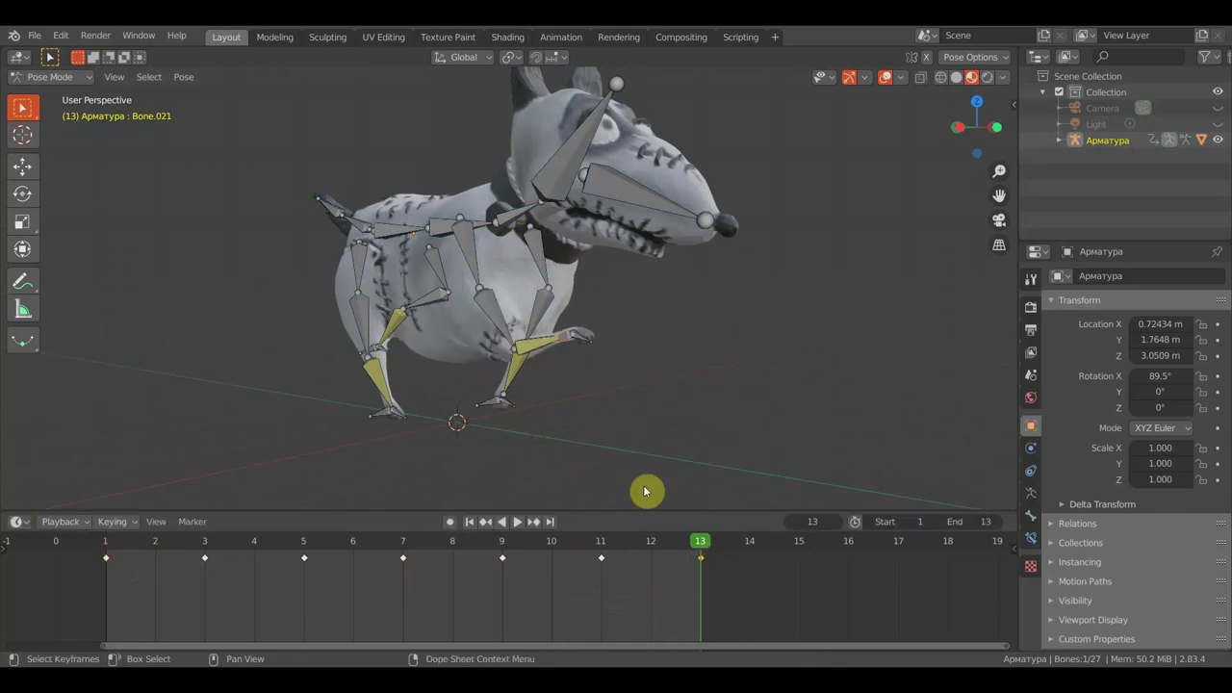
{"action": "left_click", "coordinate": [516, 520]}
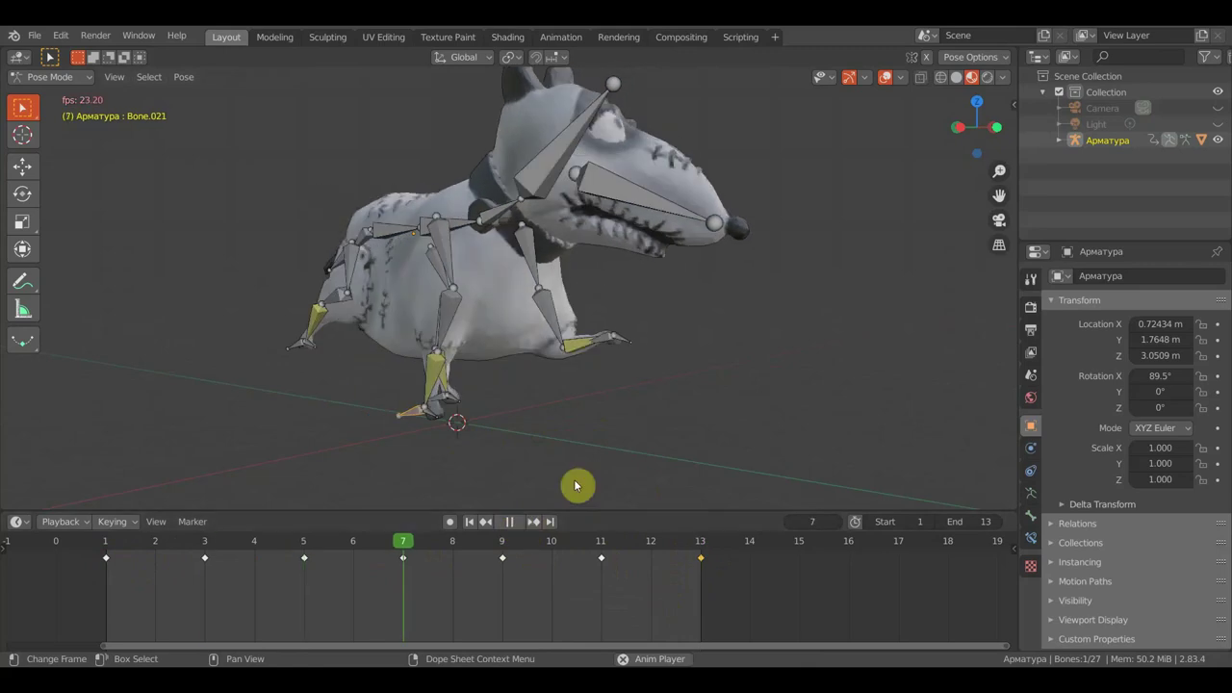
With overlays hidden, orbit around the running dog from front, three-quarter and side views
{"action": "middle_click_drag", "start_coordinate": [604, 424], "coordinate": [531, 426]}
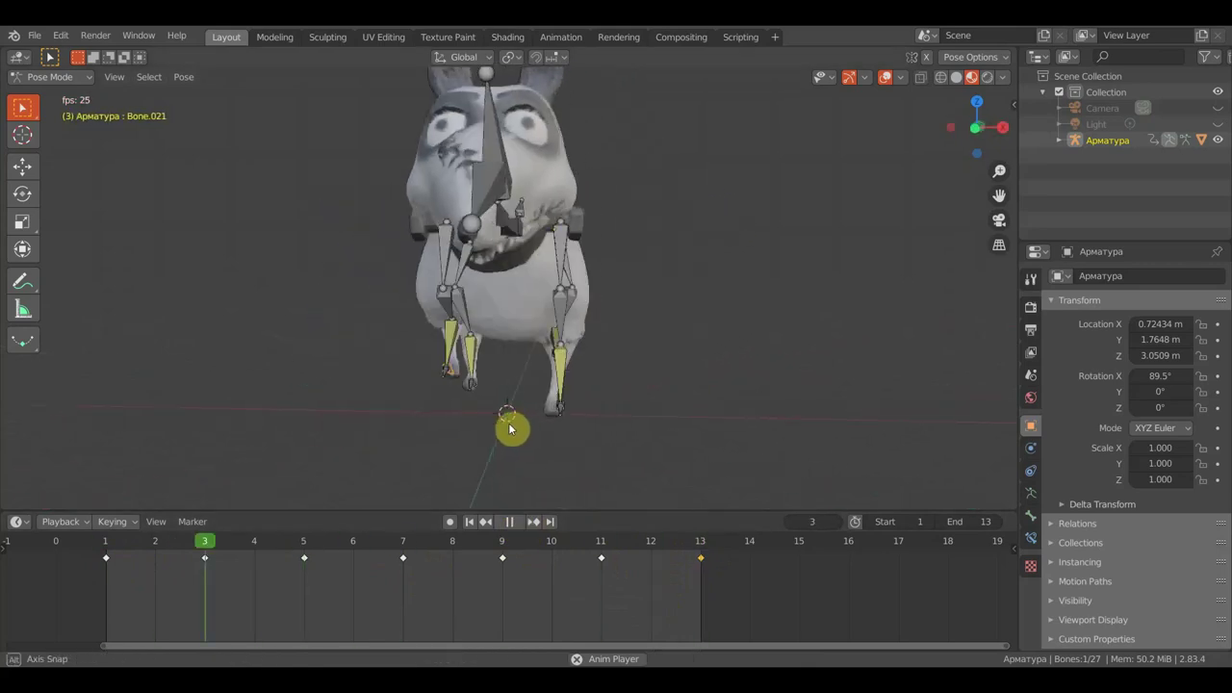
{"action": "left_click", "coordinate": [887, 77]}
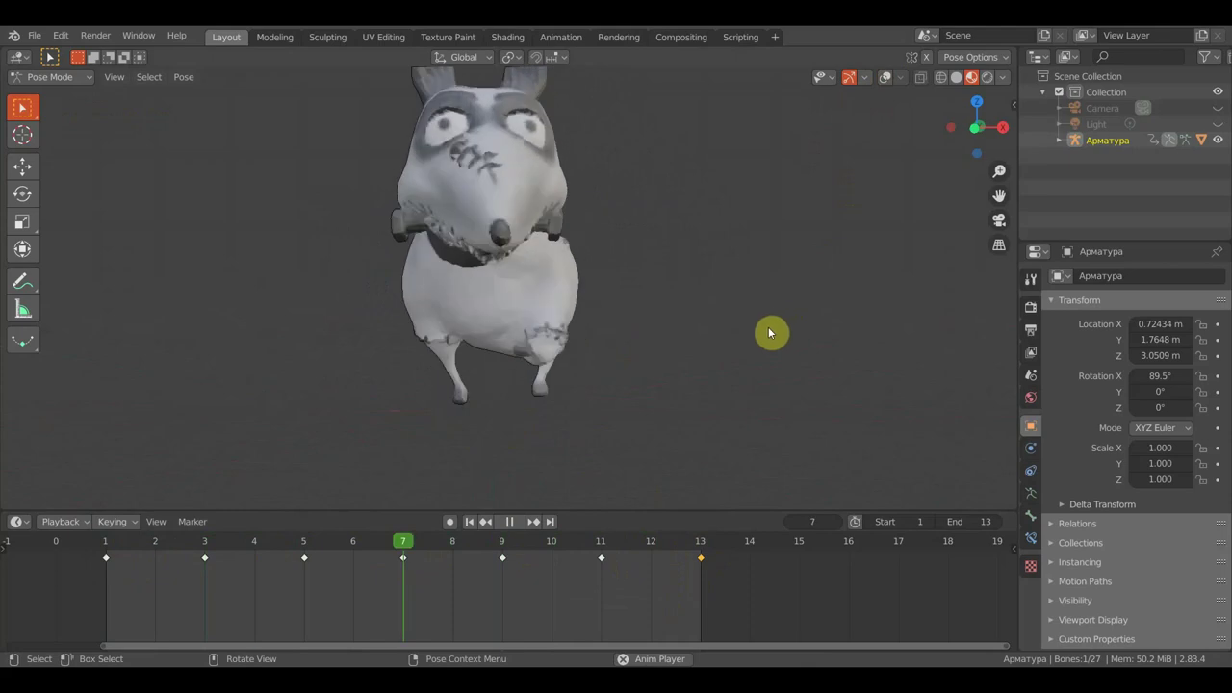
{"action": "middle_click_drag", "start_coordinate": [754, 347], "coordinate": [704, 360]}
{"action": "scroll", "coordinate": [696, 358], "scroll_direction": "down", "scroll_amount": 2}
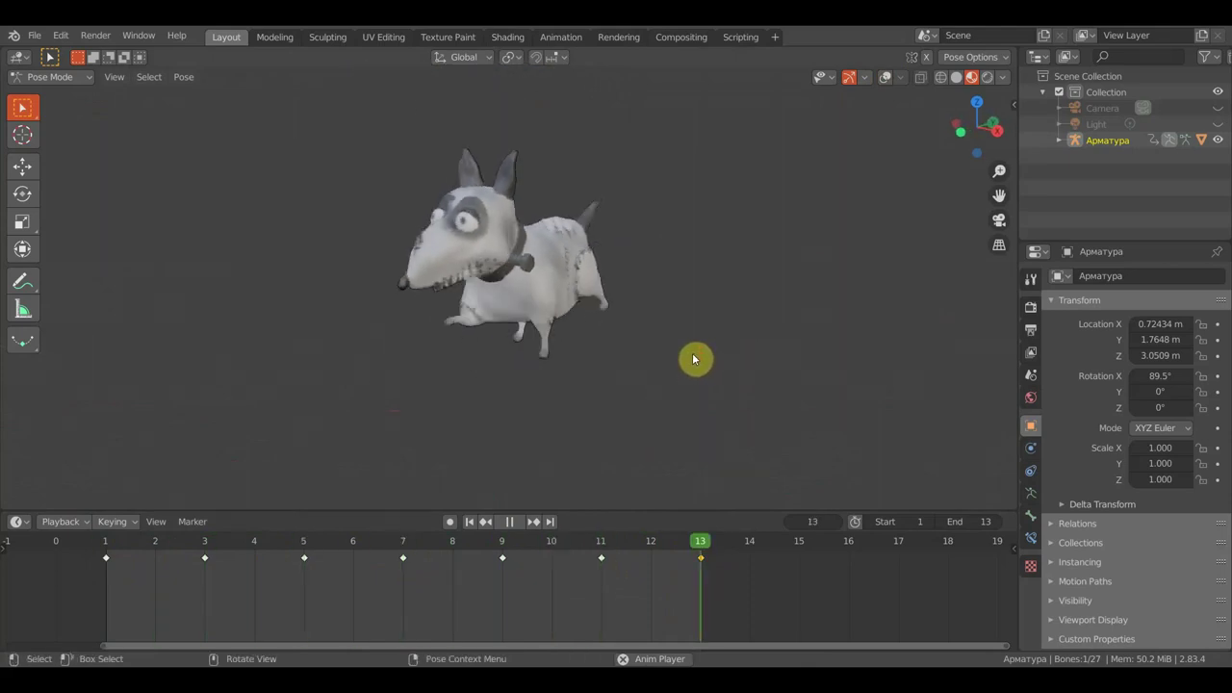
{"action": "middle_click_drag", "start_coordinate": [686, 355], "coordinate": [691, 347]}
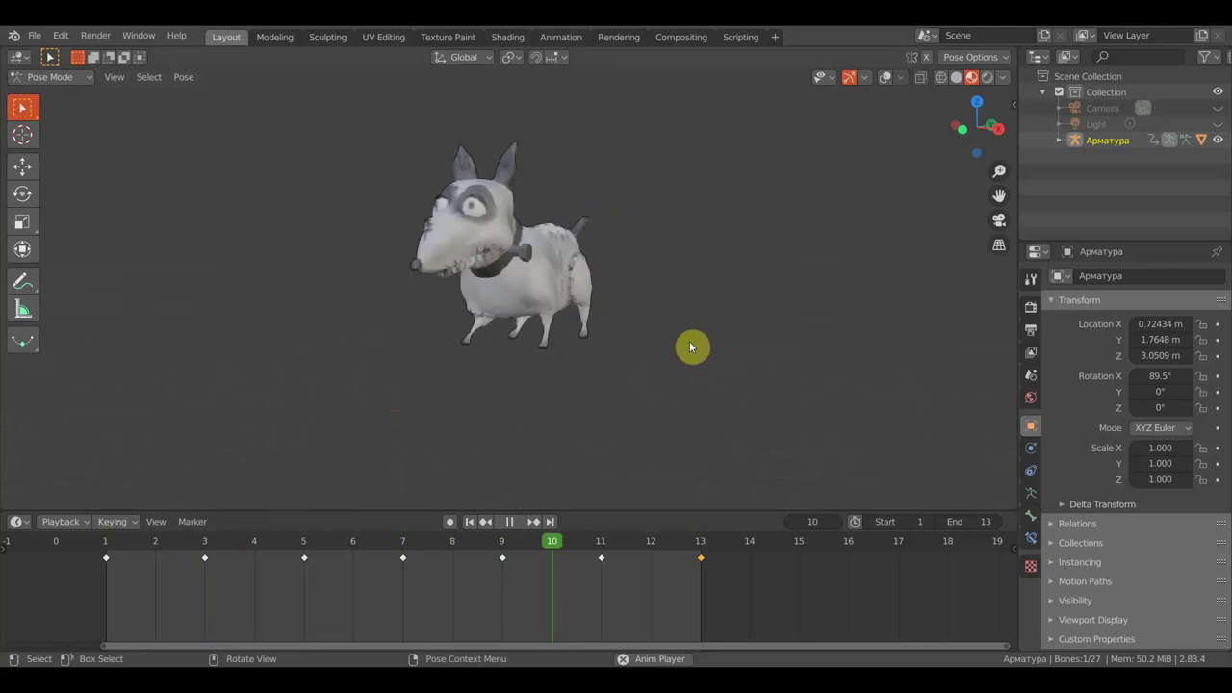
{"action": "middle_click_drag", "start_coordinate": [680, 385], "coordinate": [593, 390]}
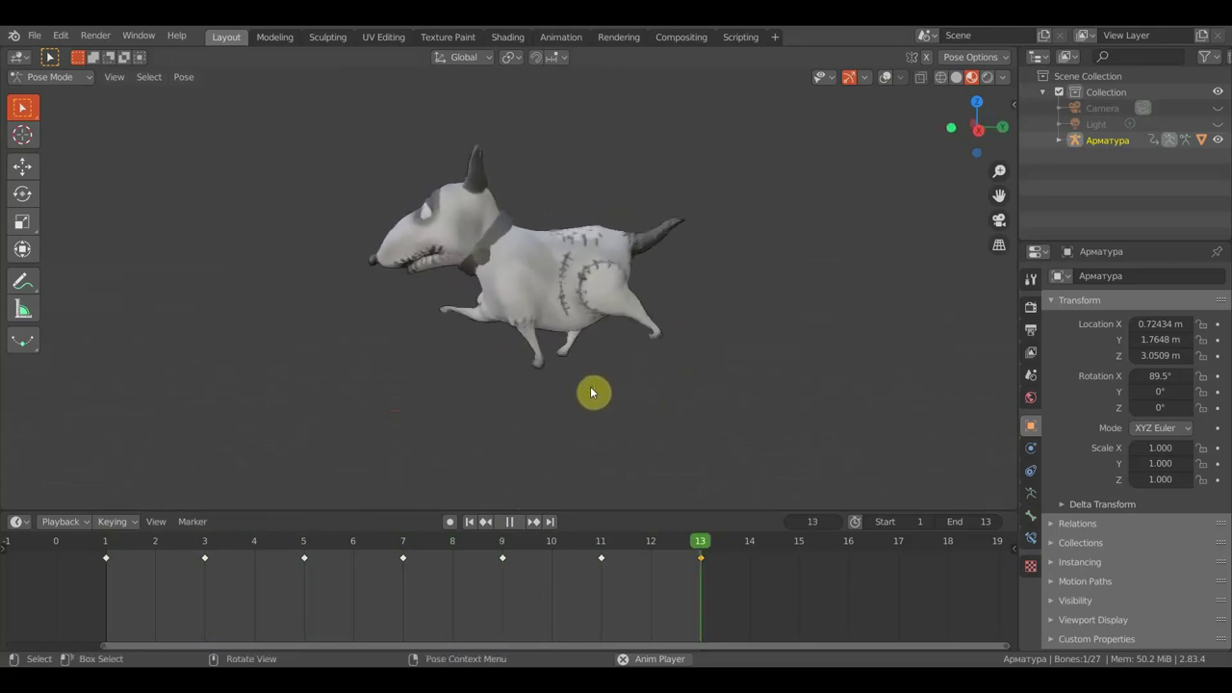
Stop playback, inspect the frame 2 pose, and select the frame 3 keyframe
{"action": "left_click", "coordinate": [508, 522]}
{"action": "left_click", "coordinate": [485, 522]}
{"action": "left_click", "coordinate": [485, 521]}
{"action": "left_click", "coordinate": [485, 521]}
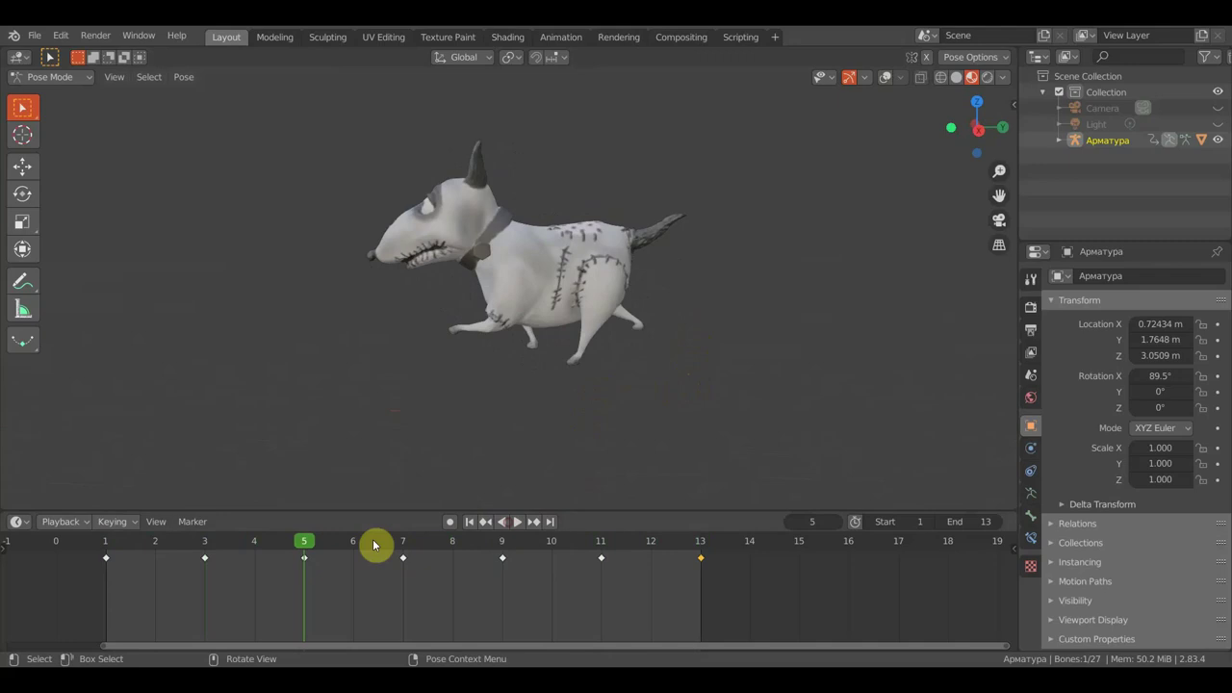
{"action": "left_click_drag", "start_coordinate": [298, 547], "coordinate": [165, 555]}
{"action": "key", "text": "space"}
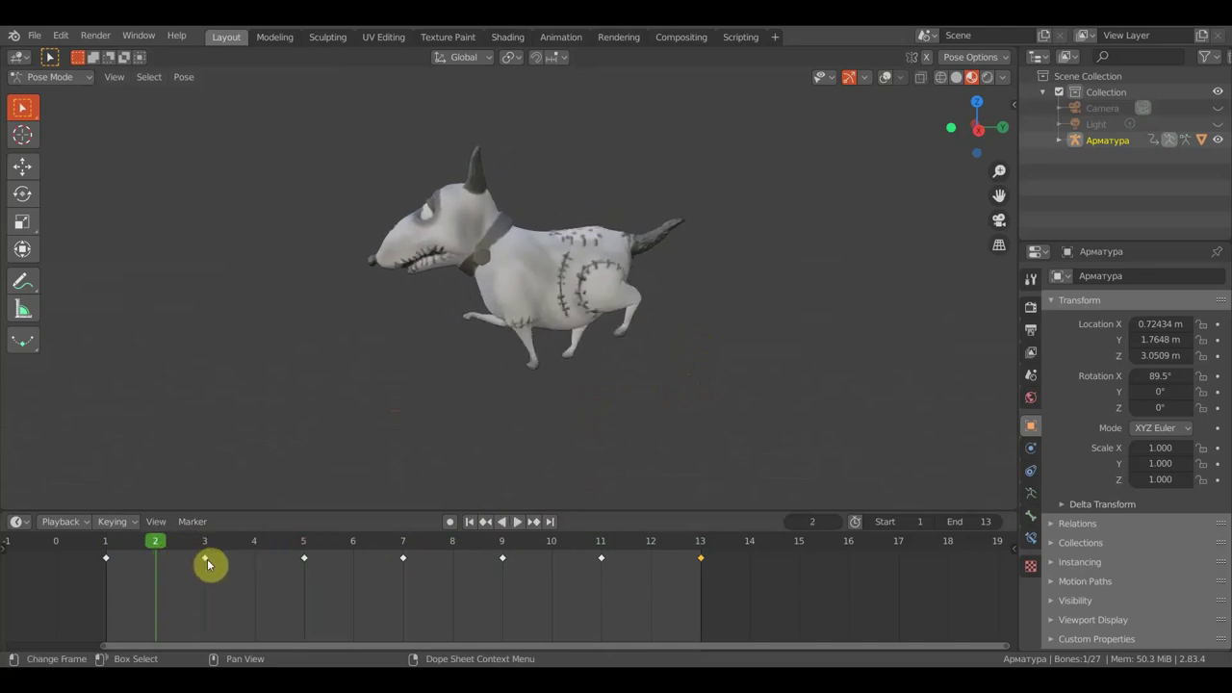
{"action": "left_click", "coordinate": [206, 559]}
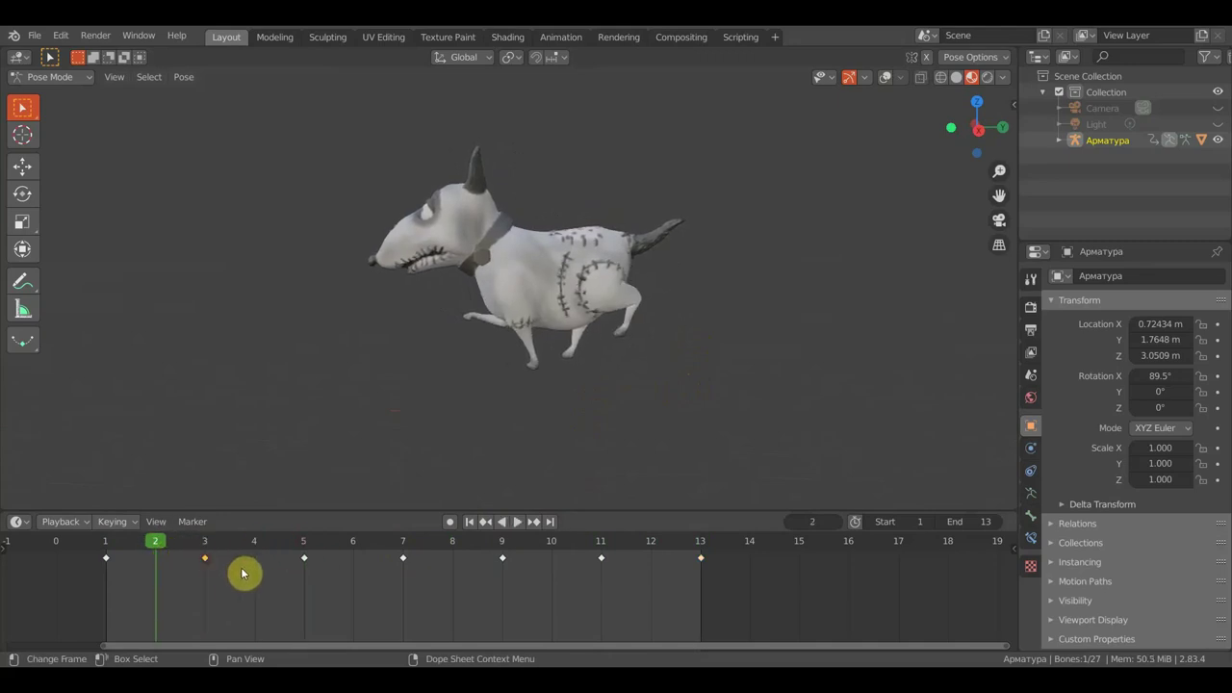
{"action": "mouse_move", "coordinate": [372, 445]}
{"action": "middle_mouse_down", "text": "alt"}
{"action": "mouse_move", "coordinate": [554, 414]}
{"action": "mouse_move", "coordinate": [533, 422]}
{"action": "middle_mouse_up", "text": "alt"}
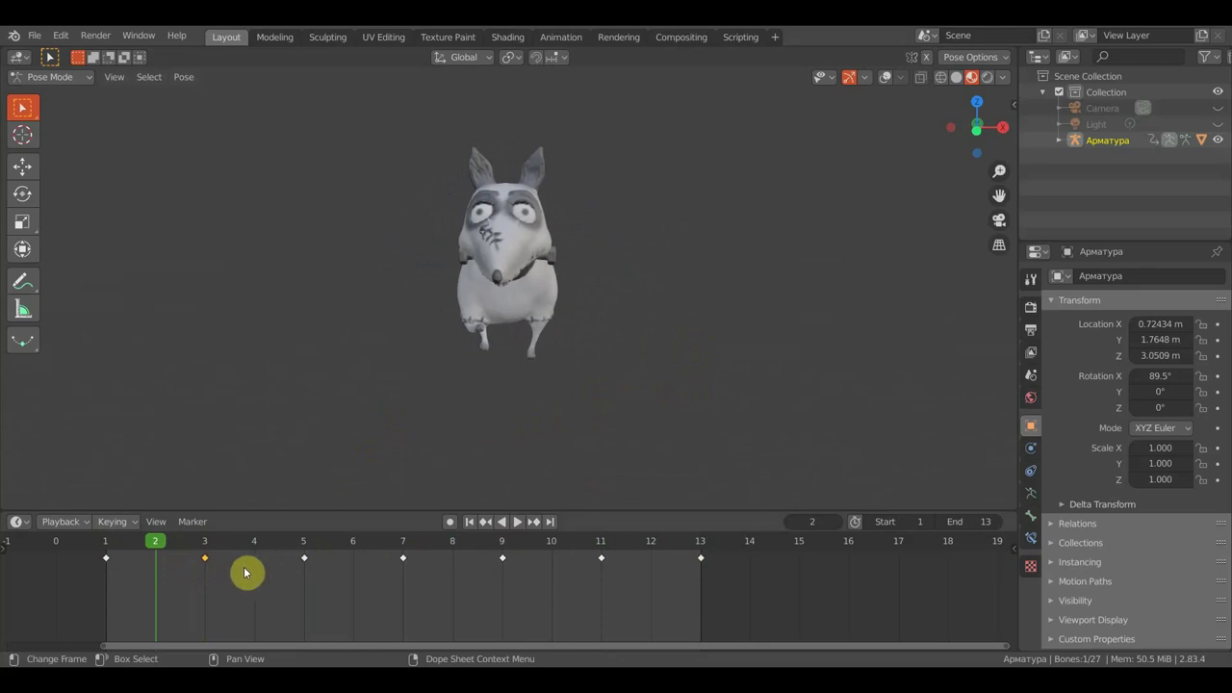
Move the frame 3 key to frame 2 and the frame 9 key to frame 8
{"action": "key", "text": "g"}
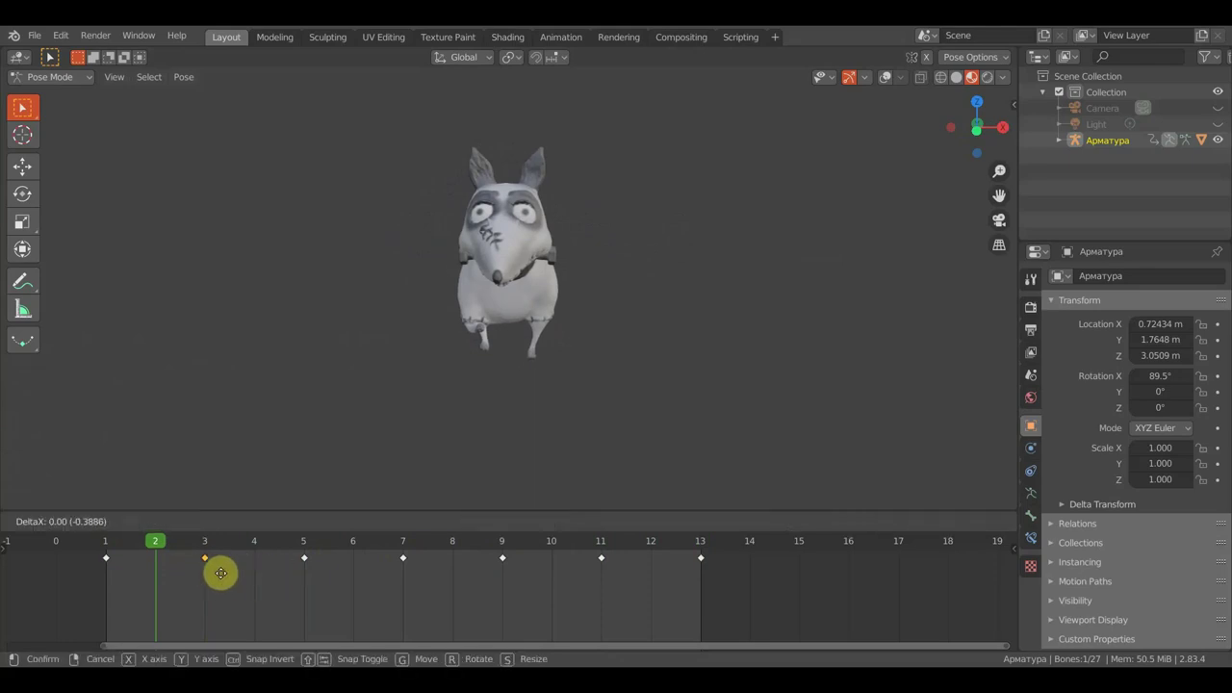
{"action": "left_click", "coordinate": [218, 577]}
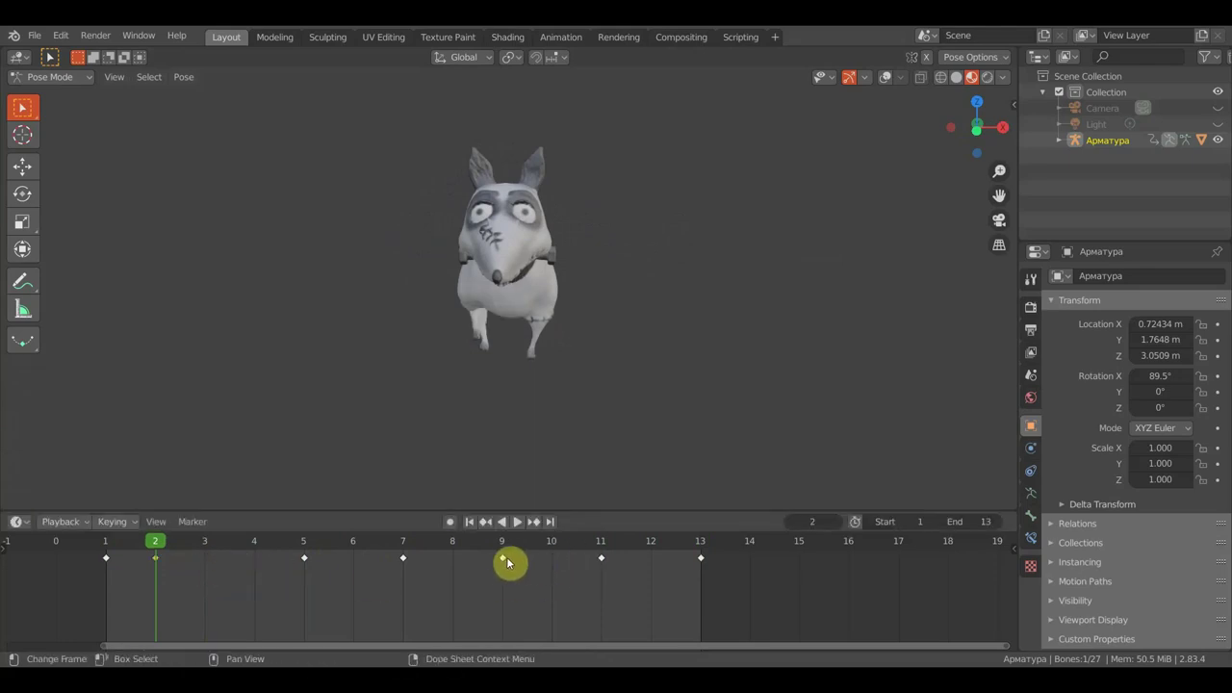
{"action": "key", "text": "g"}
{"action": "left_click", "coordinate": [453, 563]}
{"action": "key", "text": "space"}
{"action": "key", "text": "space"}
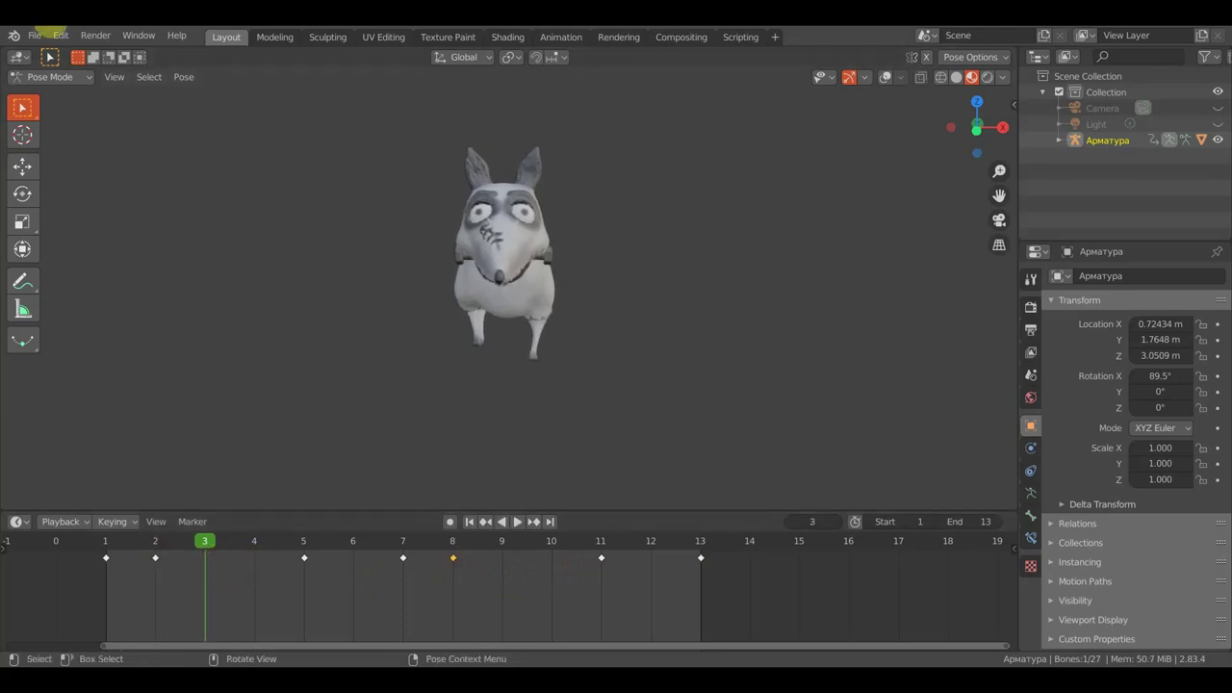
{"action": "left_click", "coordinate": [37, 36]}
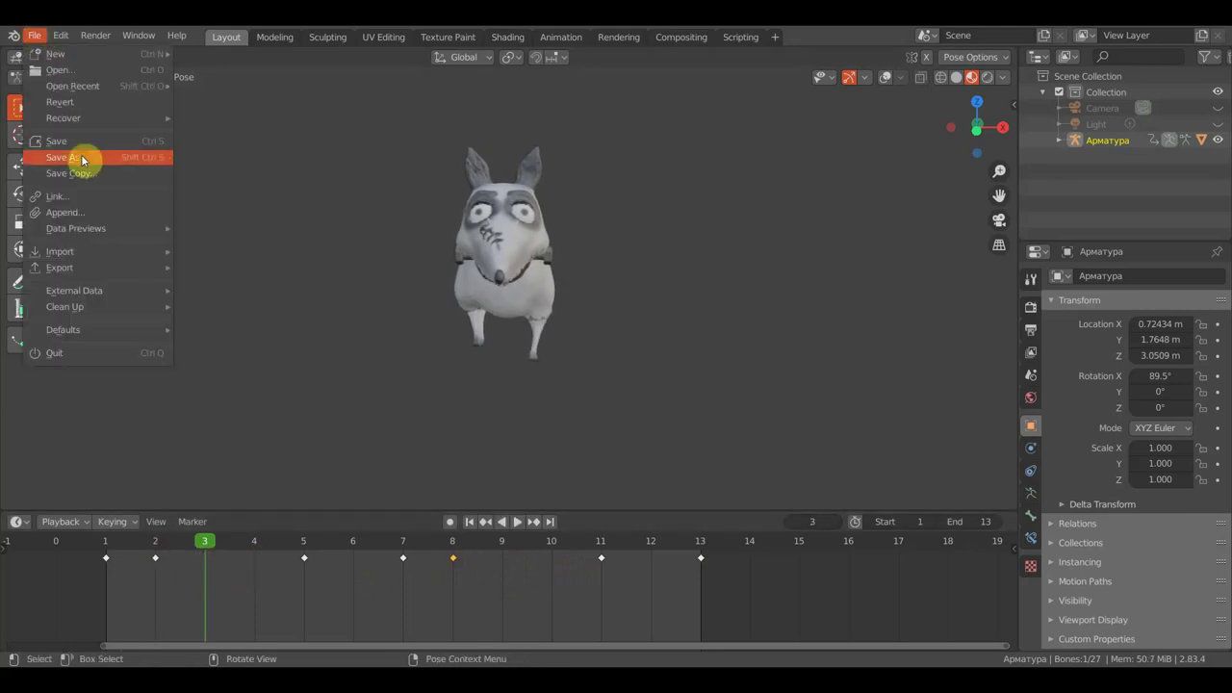
Save the project as a new file named 'анимация бег.blend'
{"action": "left_click", "coordinate": [83, 157]}
{"action": "left_click", "coordinate": [503, 595]}
{"action": "key", "text": "ctrl+a"}
{"action": "type", "text": "а"}
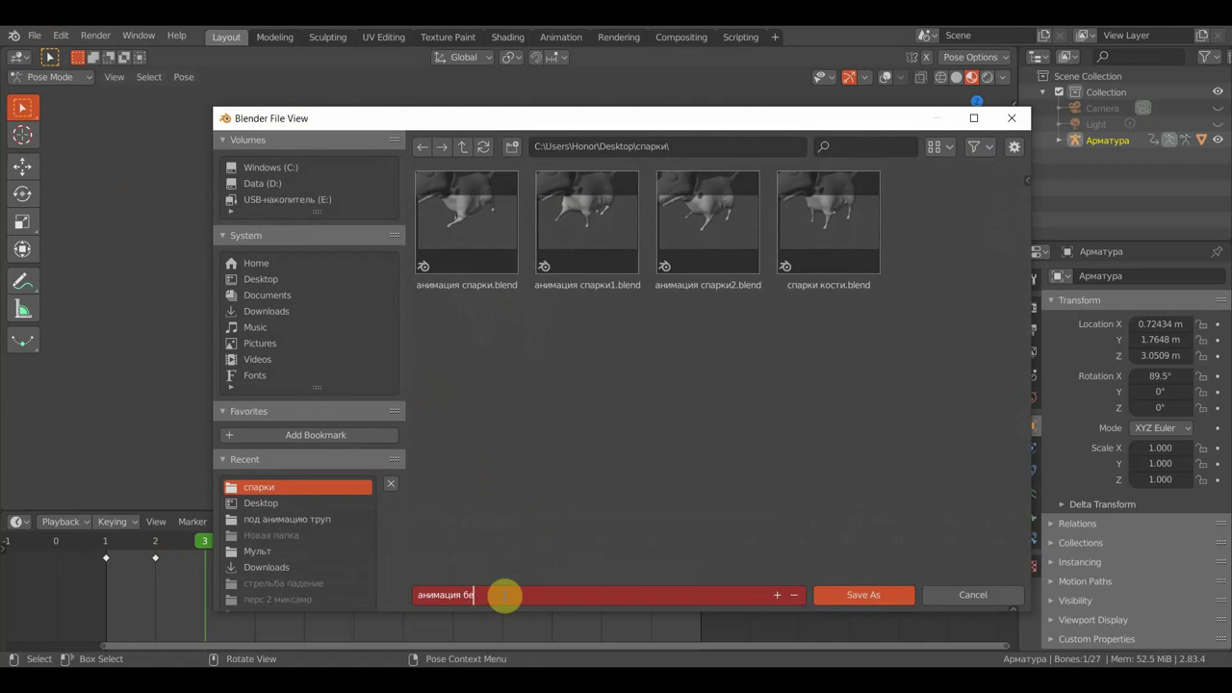
{"action": "key", "text": "Return"}
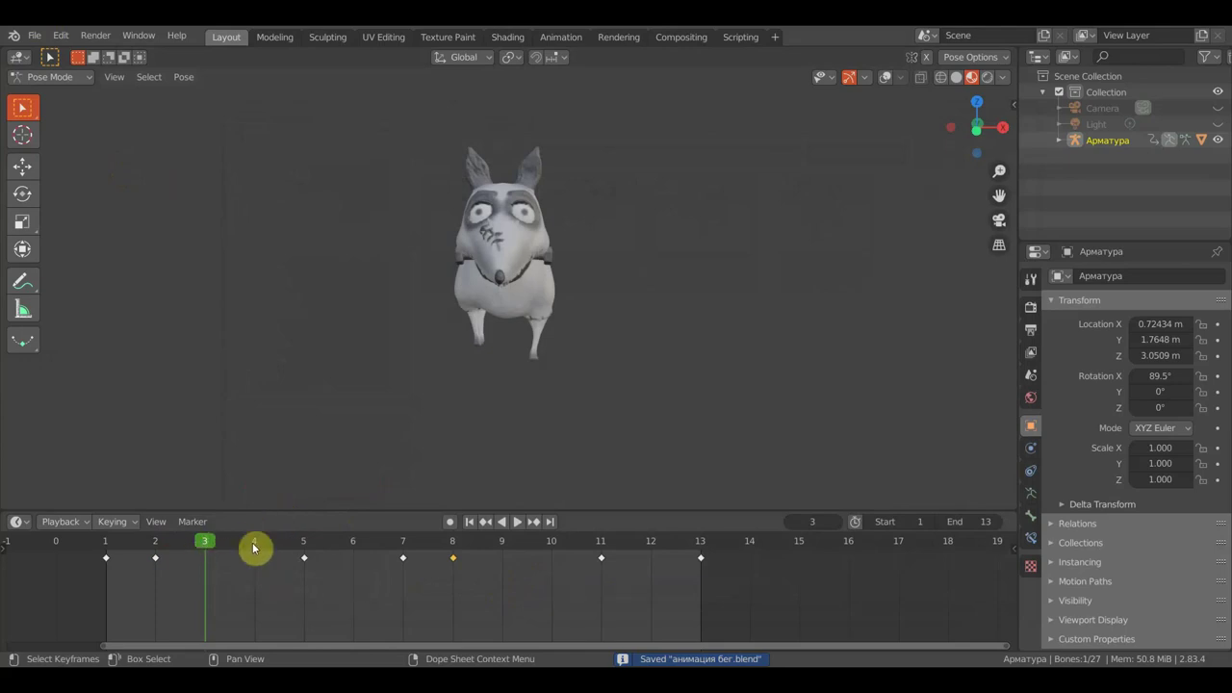
Show overlays again and review the poses at frames 4 and 7 from the side
{"action": "left_click", "coordinate": [887, 77]}
{"action": "middle_click_drag", "start_coordinate": [739, 336], "coordinate": [597, 335]}
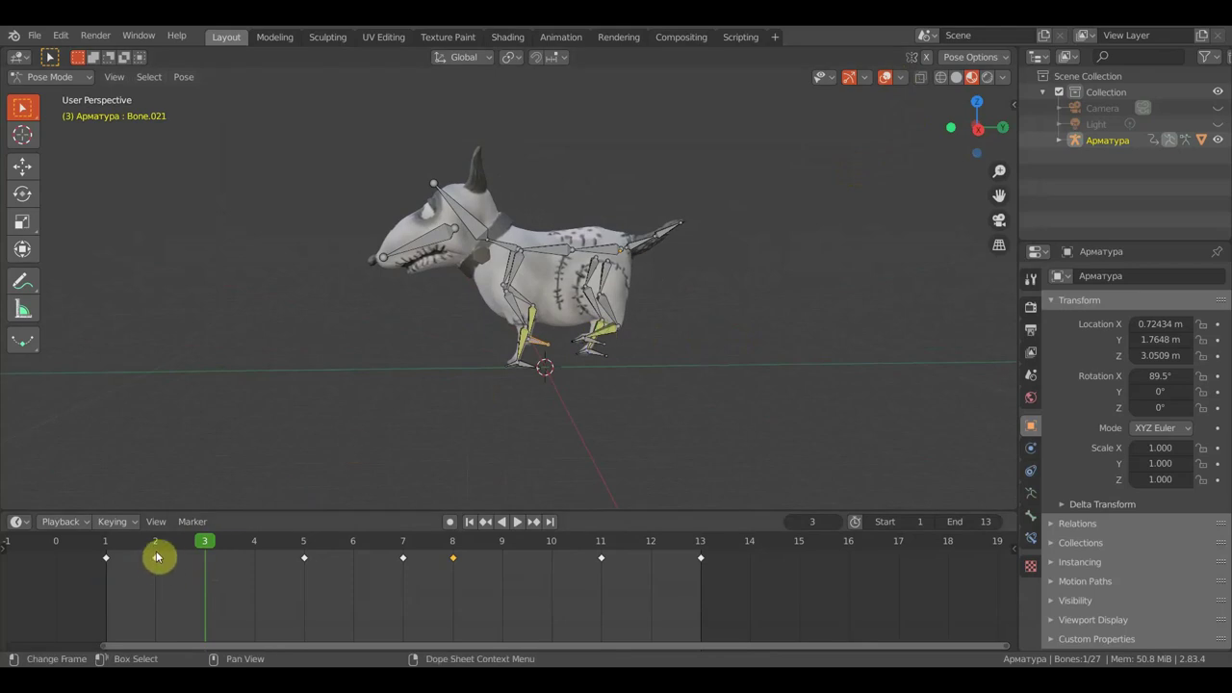
{"action": "key", "text": "space"}
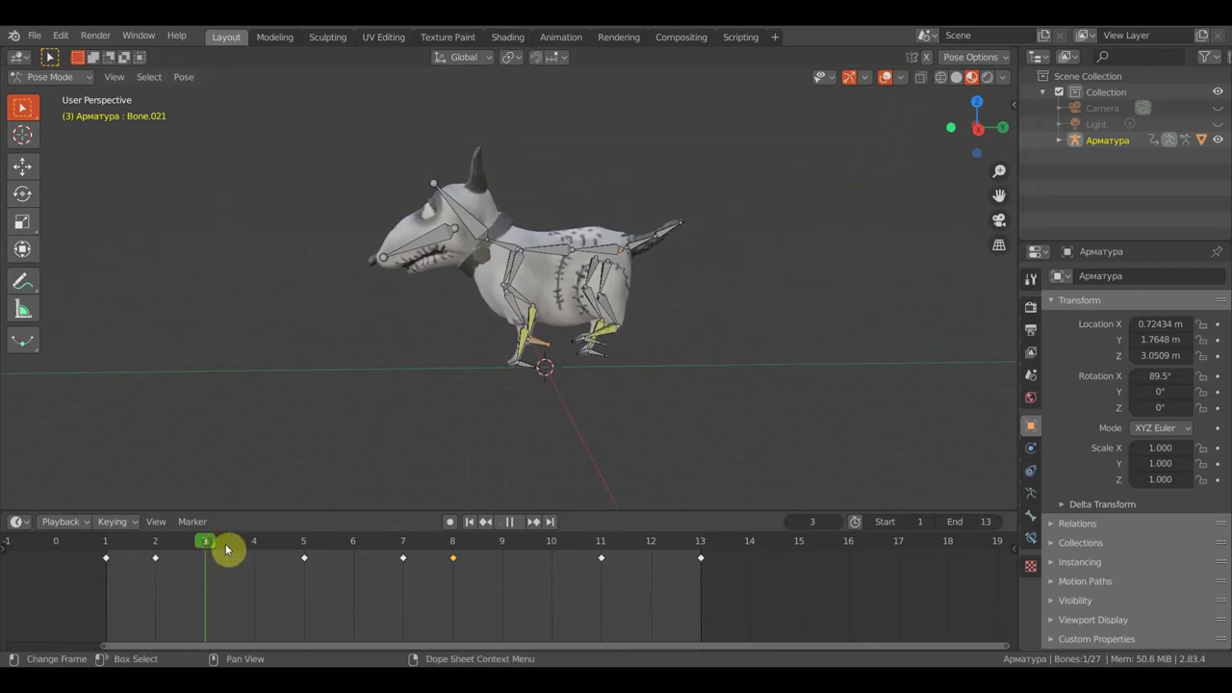
{"action": "left_click_drag", "start_coordinate": [228, 550], "coordinate": [258, 557]}
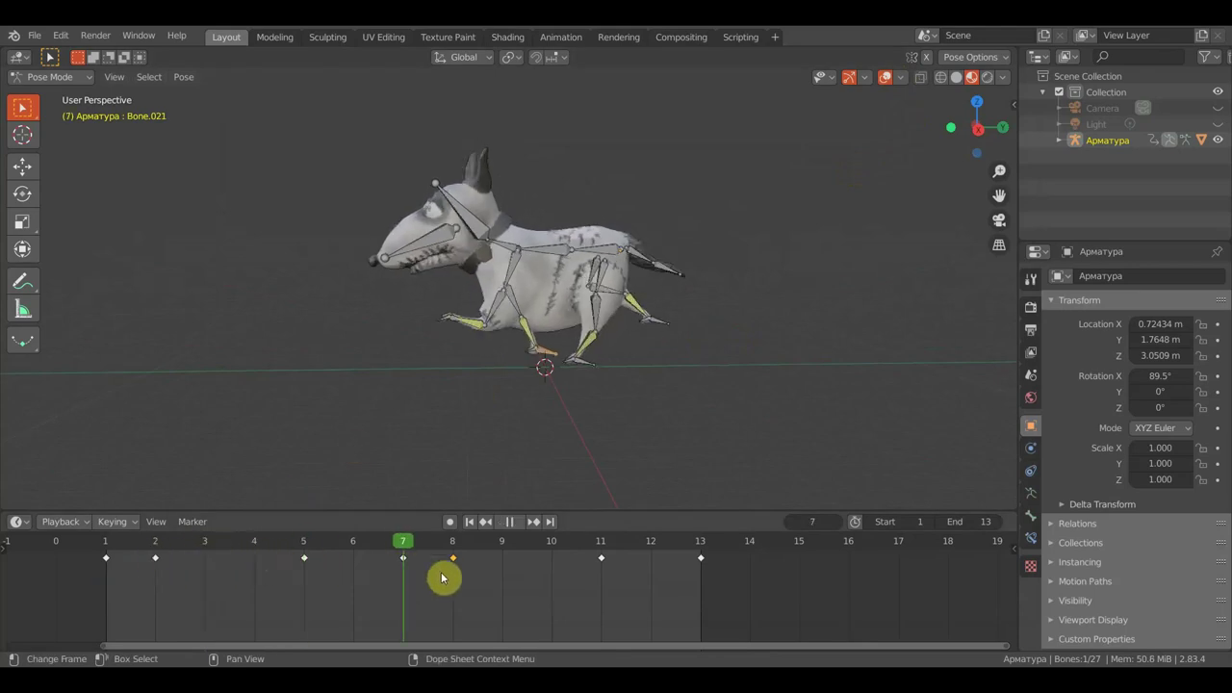
{"action": "mouse_move", "coordinate": [337, 565]}
{"action": "left_mouse_down"}
{"action": "mouse_move", "coordinate": [604, 596]}
{"action": "mouse_move", "coordinate": [215, 594]}
{"action": "left_mouse_up"}
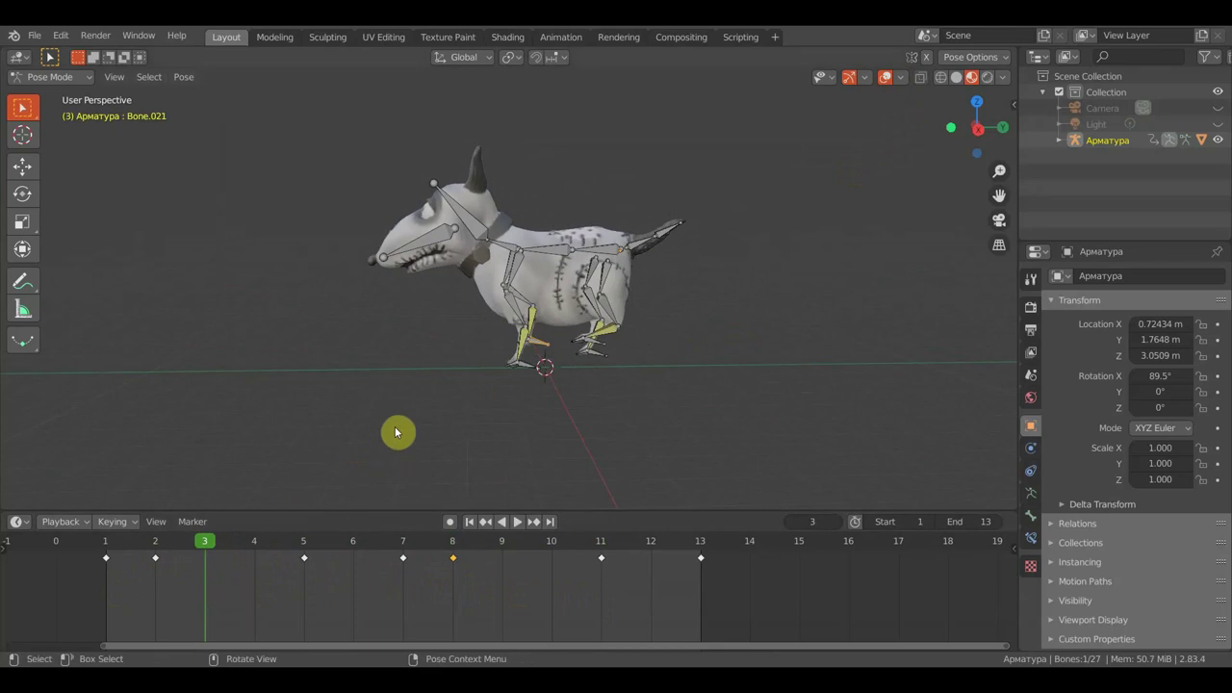
Select all bones, then dismiss the Shift+I IK popup and deselect them
{"action": "key", "text": "shift+i"}
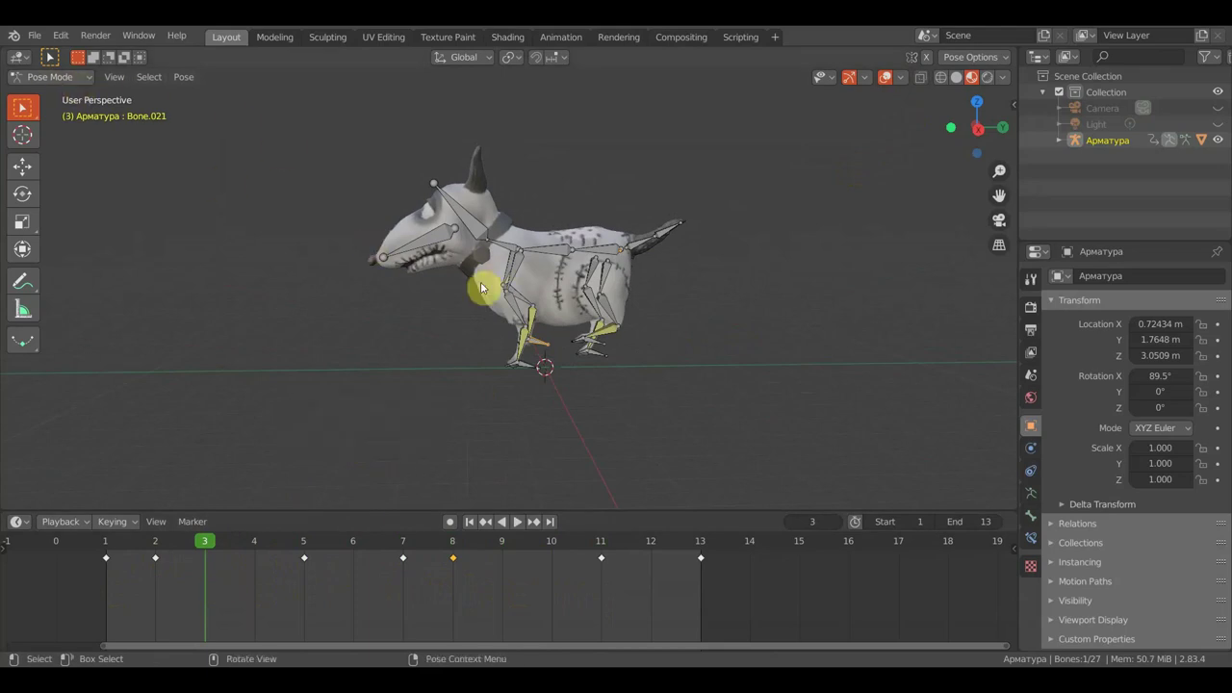
{"action": "key", "text": "a"}
{"action": "key", "text": "shift+i"}
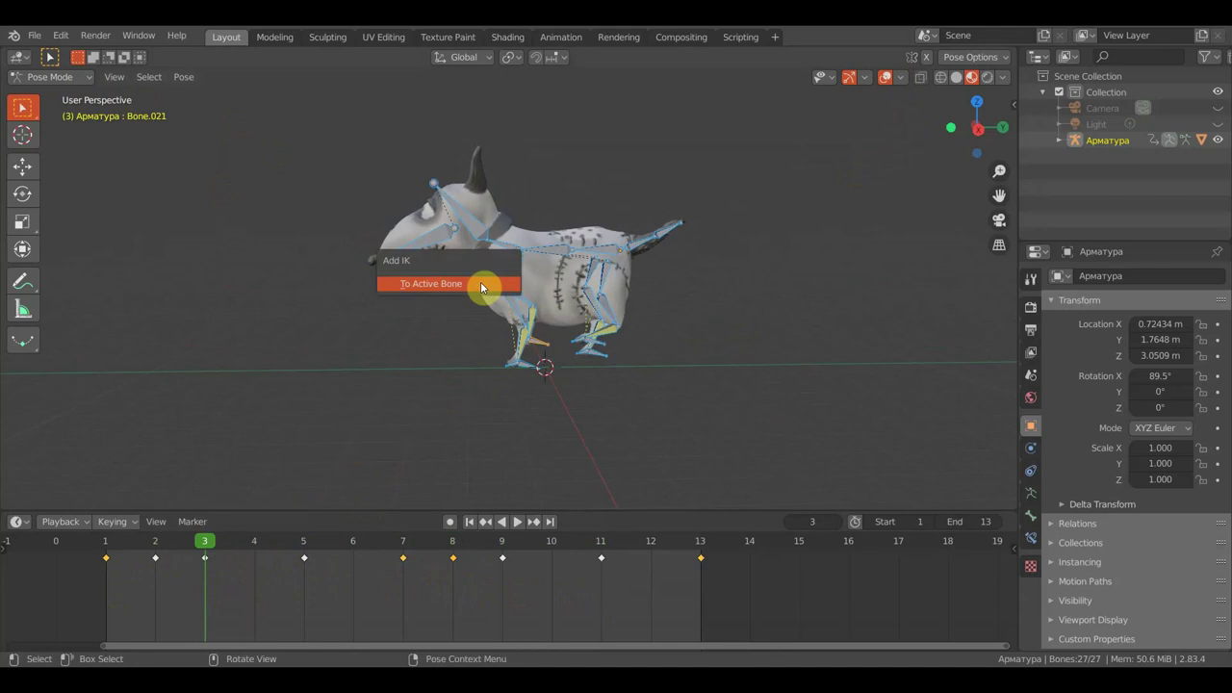
{"action": "left_click", "coordinate": [442, 370]}
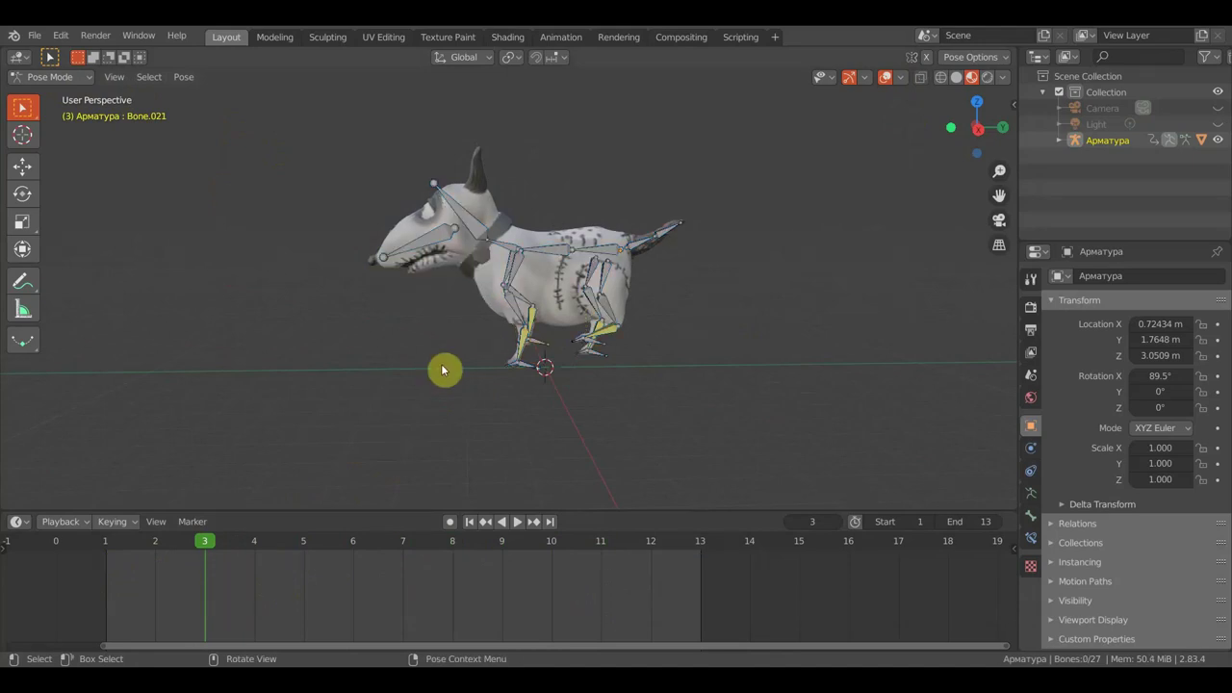
Key LocRot on all bones at the current frame and at frame 4
{"action": "key", "text": "a"}
{"action": "key", "text": "i"}
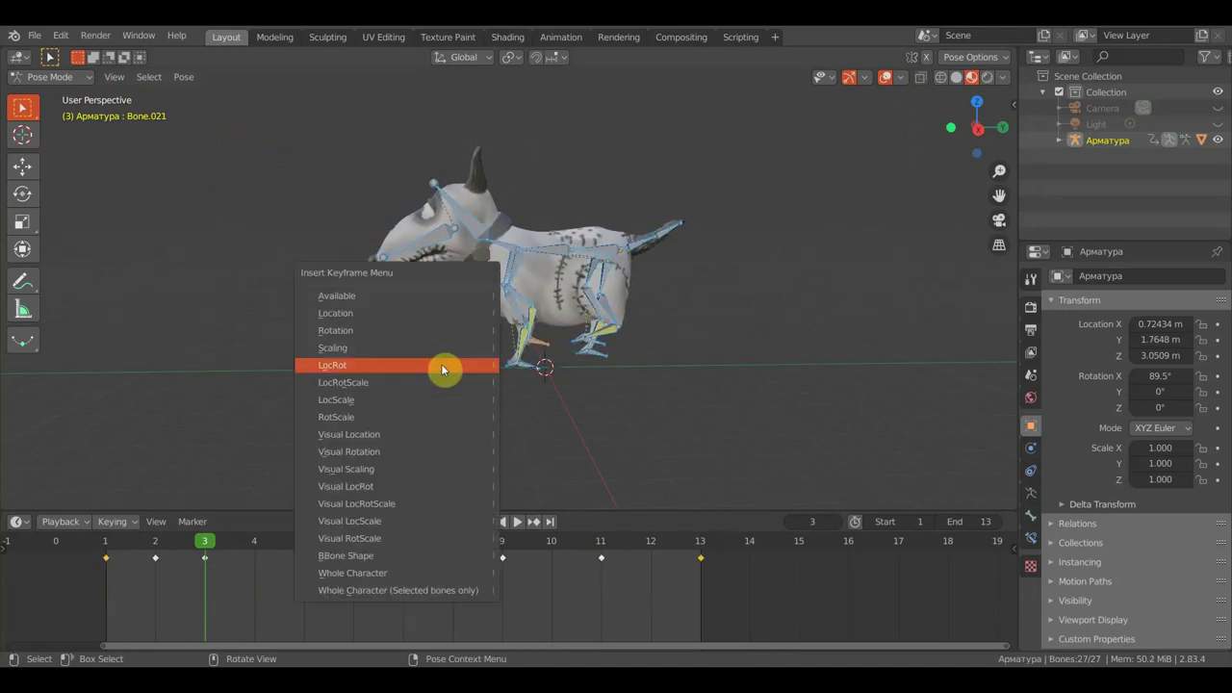
{"action": "left_click", "coordinate": [441, 369]}
{"action": "key", "text": "space"}
{"action": "left_click_drag", "start_coordinate": [206, 544], "coordinate": [254, 553]}
{"action": "key", "text": "i"}
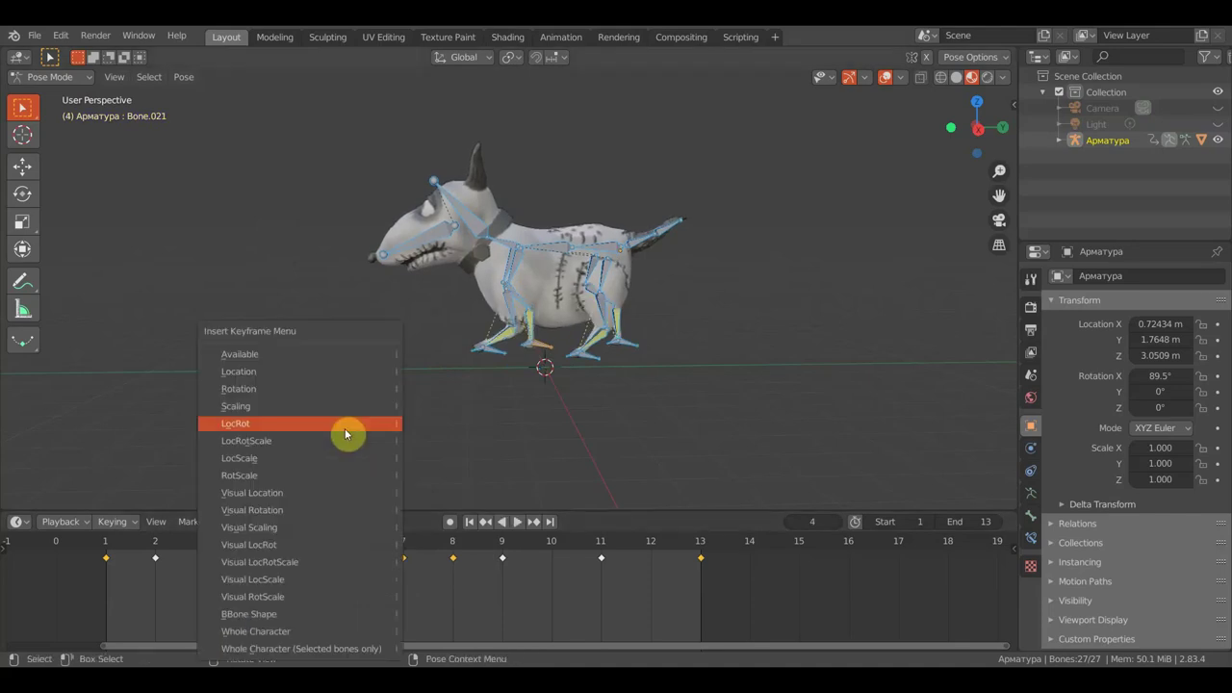
{"action": "left_click", "coordinate": [345, 434]}
Key the pose at frames 6, 10 and 12, then hide the viewport overlays
{"action": "left_click_drag", "start_coordinate": [259, 545], "coordinate": [348, 553]}
{"action": "key", "text": "i"}
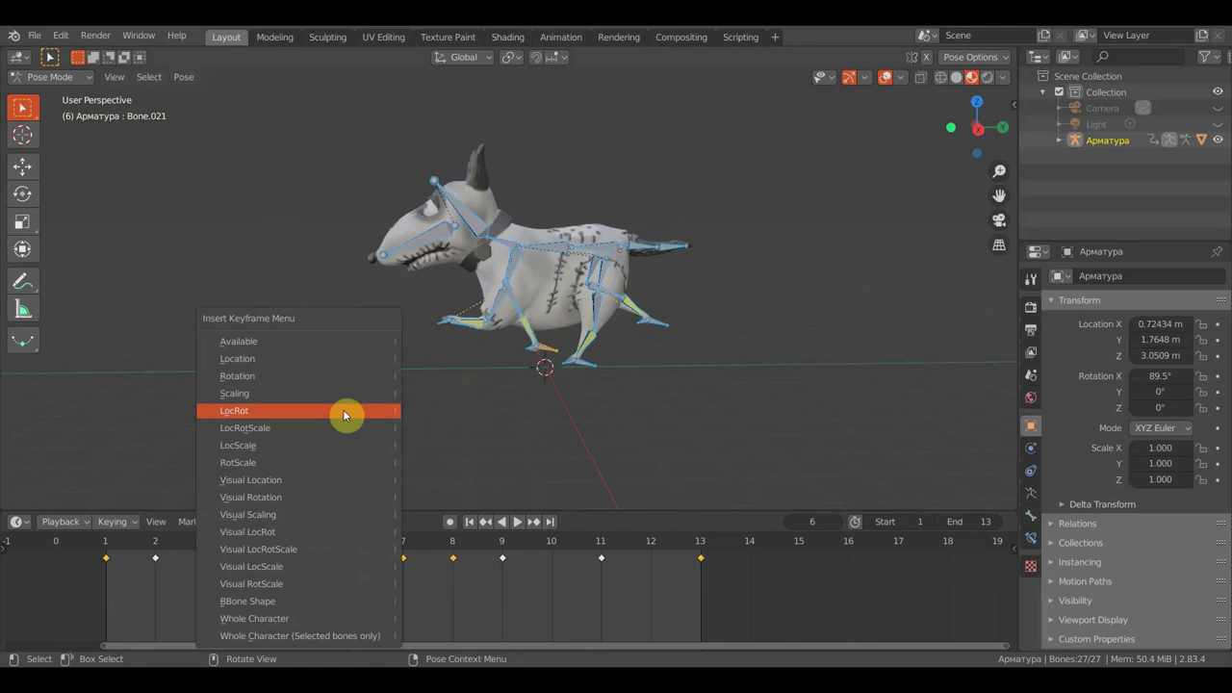
{"action": "left_click", "coordinate": [346, 415]}
{"action": "left_click_drag", "start_coordinate": [360, 542], "coordinate": [553, 573]}
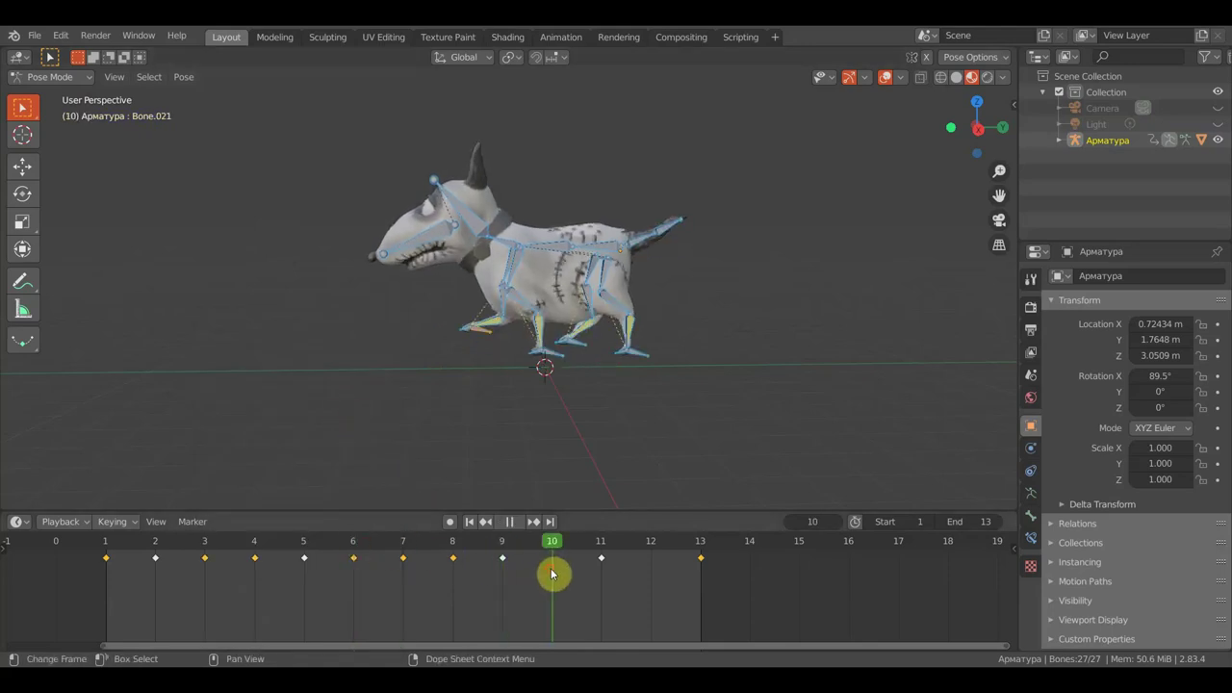
{"action": "key", "text": "i"}
{"action": "left_click", "coordinate": [559, 424]}
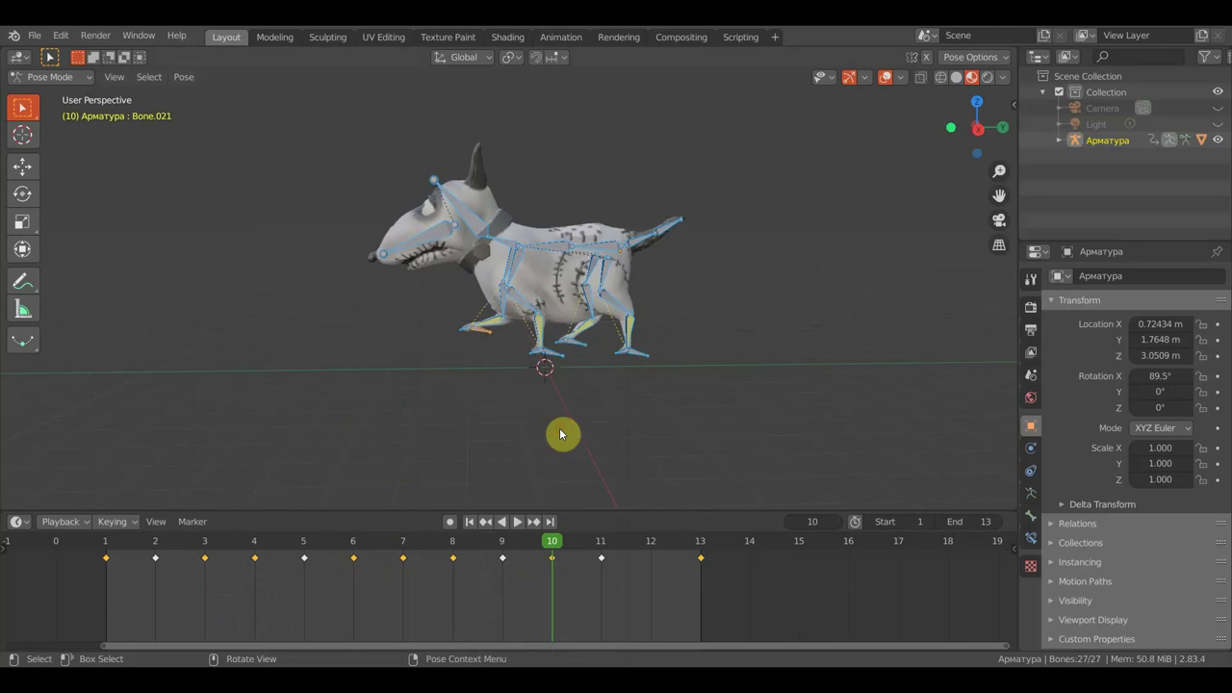
{"action": "left_click_drag", "start_coordinate": [569, 547], "coordinate": [651, 569]}
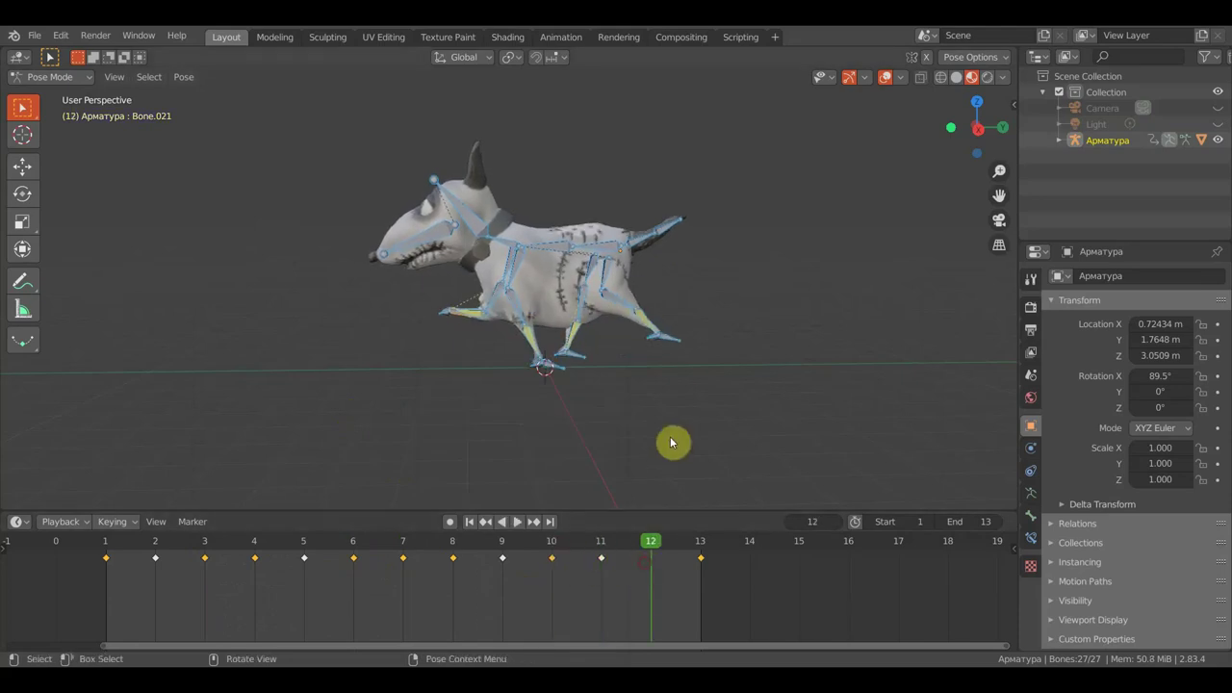
{"action": "key", "text": "i"}
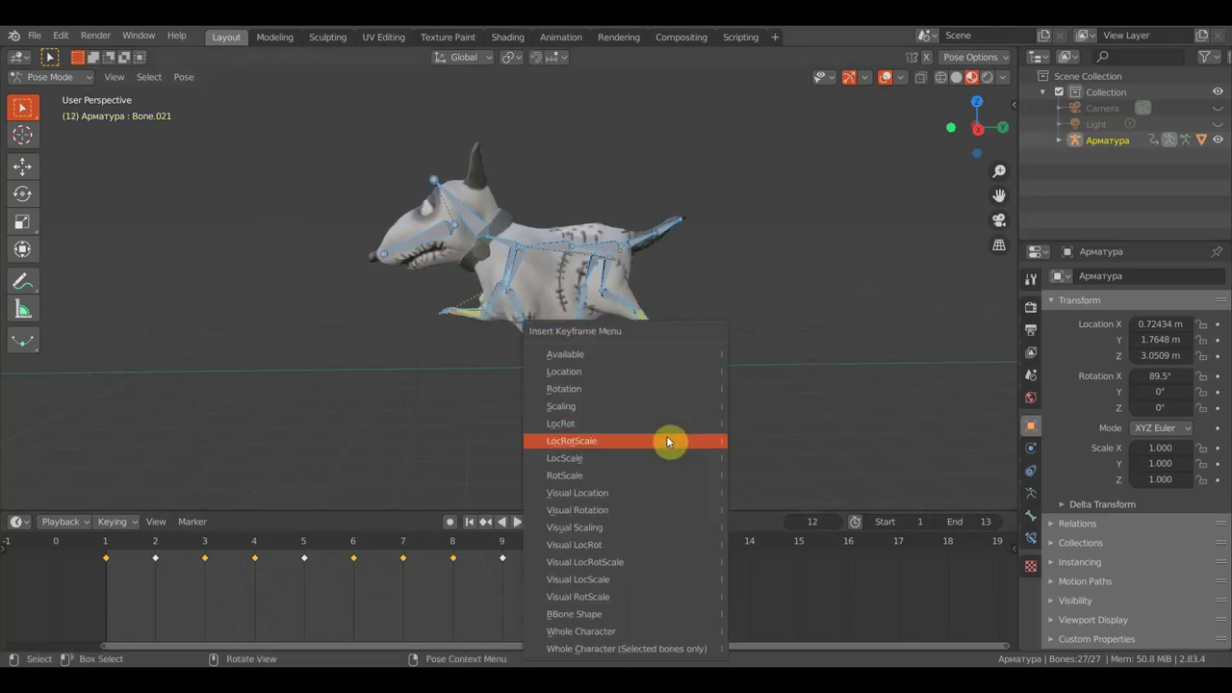
{"action": "left_click", "coordinate": [666, 424]}
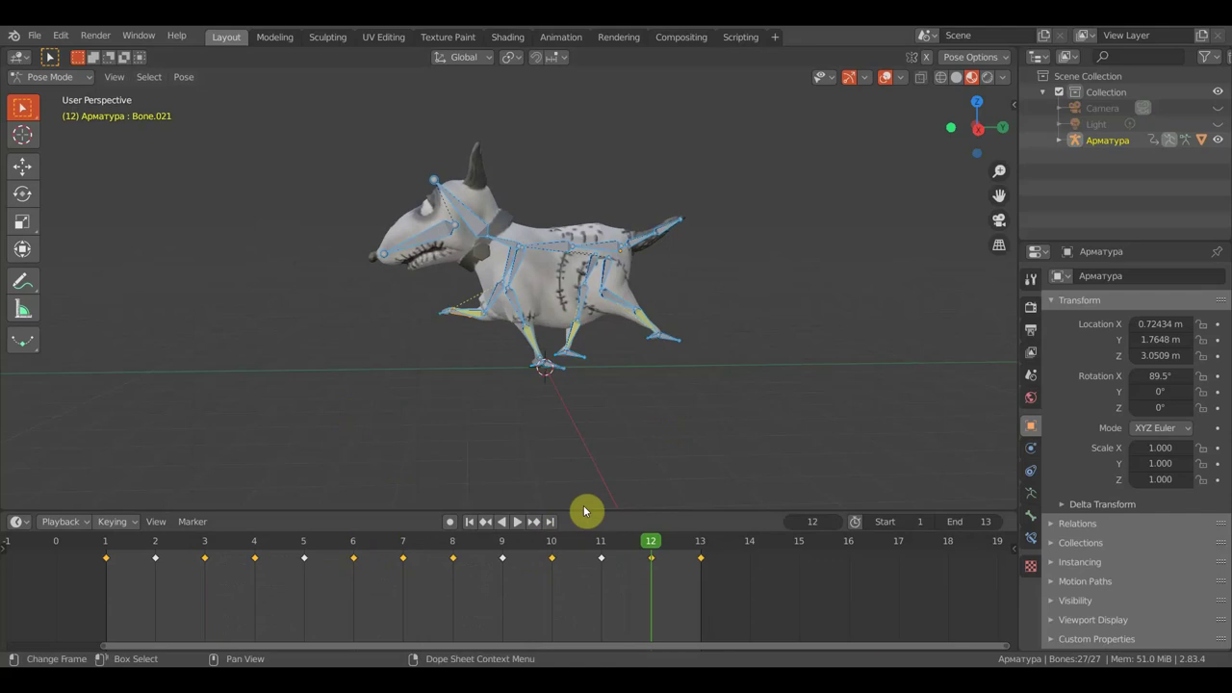
{"action": "left_click", "coordinate": [886, 77]}
Play and orbit the run cycle, then zoom the timeline and move to about frame 21
{"action": "left_click", "coordinate": [521, 525]}
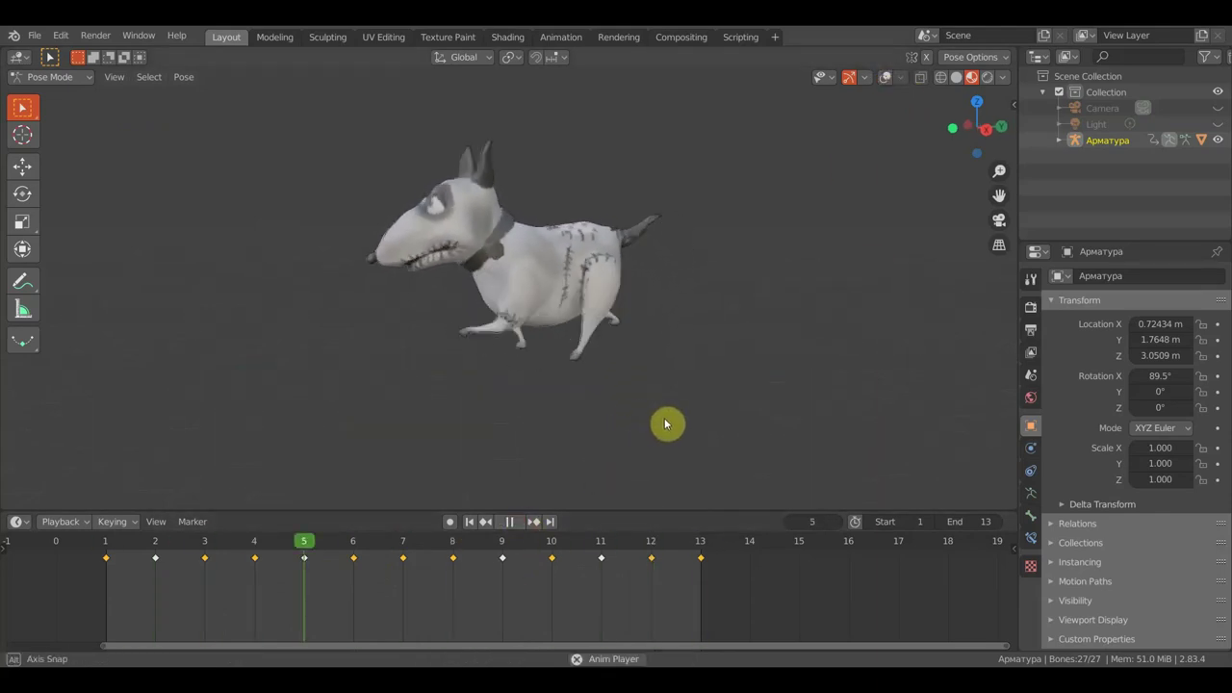
{"action": "middle_click_drag", "start_coordinate": [662, 425], "coordinate": [706, 423]}
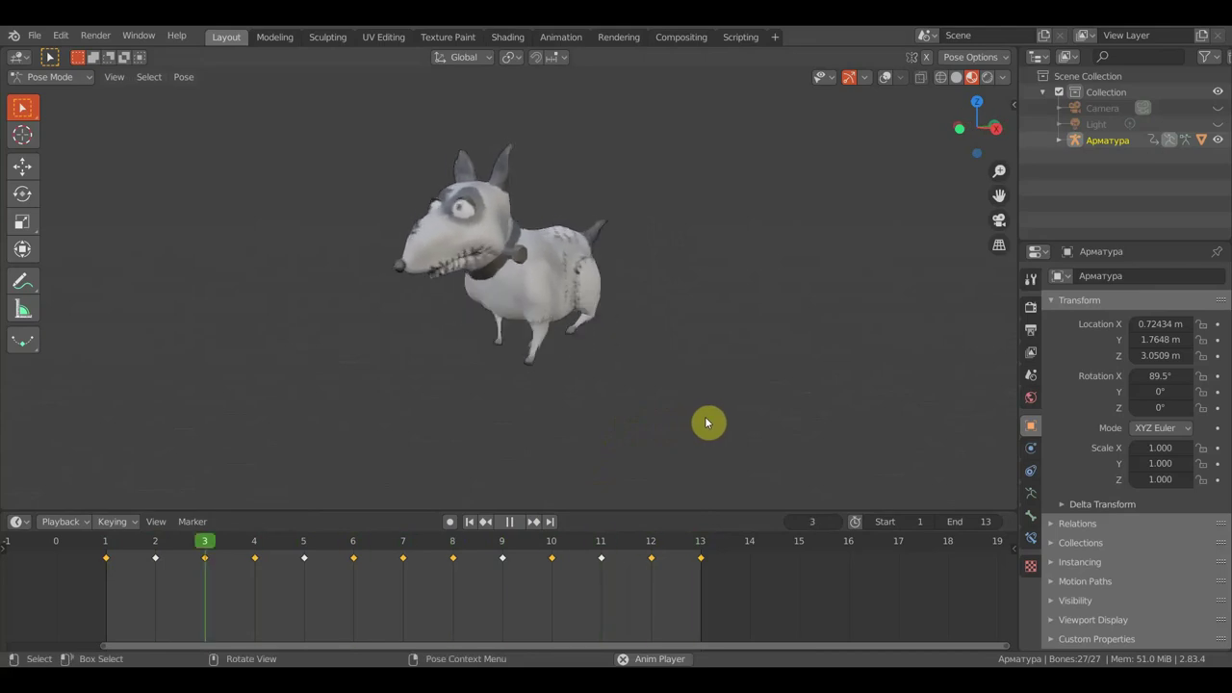
{"action": "left_click", "coordinate": [513, 521]}
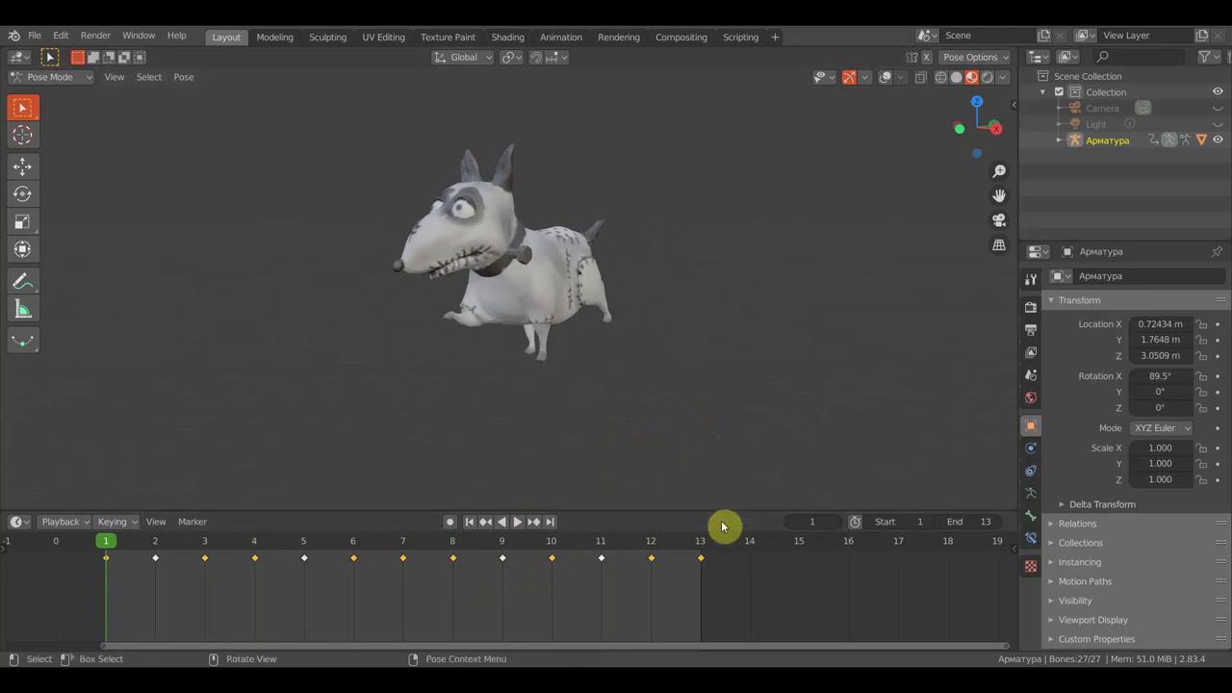
{"action": "scroll", "coordinate": [663, 564], "scroll_direction": "down", "scroll_amount": 1}
{"action": "scroll", "coordinate": [630, 596], "scroll_direction": "down", "scroll_amount": 1}
{"action": "scroll", "coordinate": [622, 594], "scroll_direction": "down", "scroll_amount": 2}
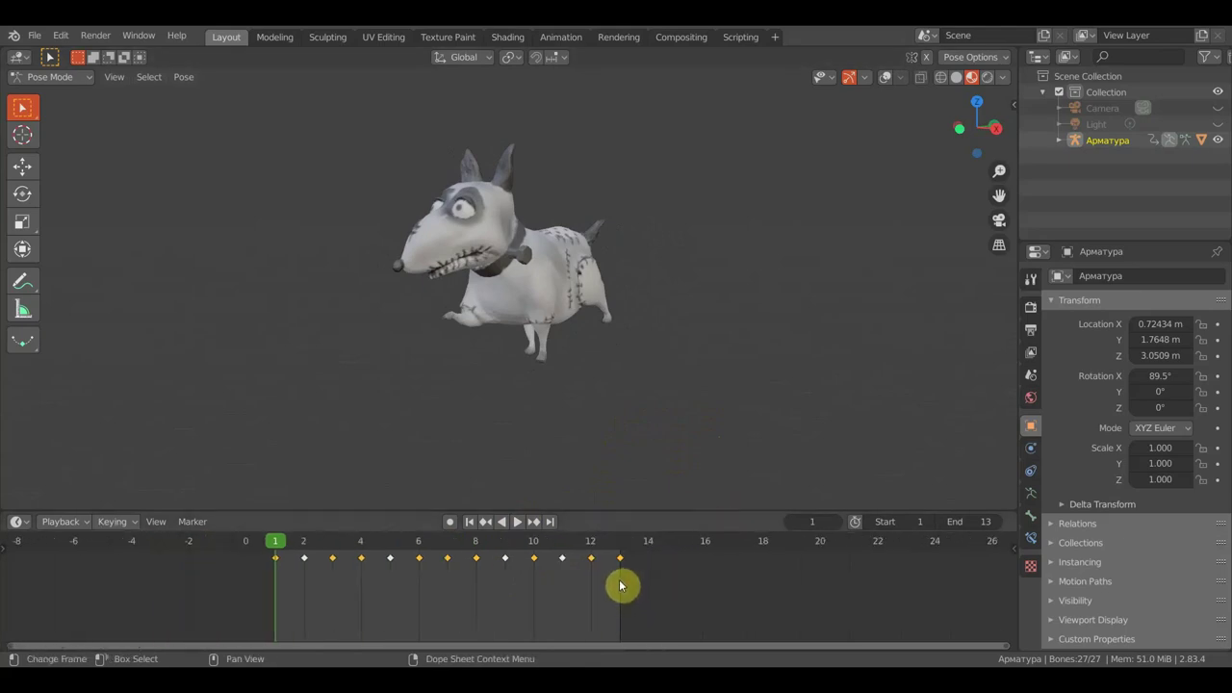
{"action": "scroll", "coordinate": [623, 584], "scroll_direction": "down", "scroll_amount": 2}
{"action": "scroll", "coordinate": [637, 581], "scroll_direction": "down", "scroll_amount": 1}
{"action": "mouse_move", "coordinate": [566, 550]}
{"action": "left_mouse_down"}
{"action": "mouse_move", "coordinate": [357, 545]}
{"action": "mouse_move", "coordinate": [797, 566]}
{"action": "left_mouse_up"}
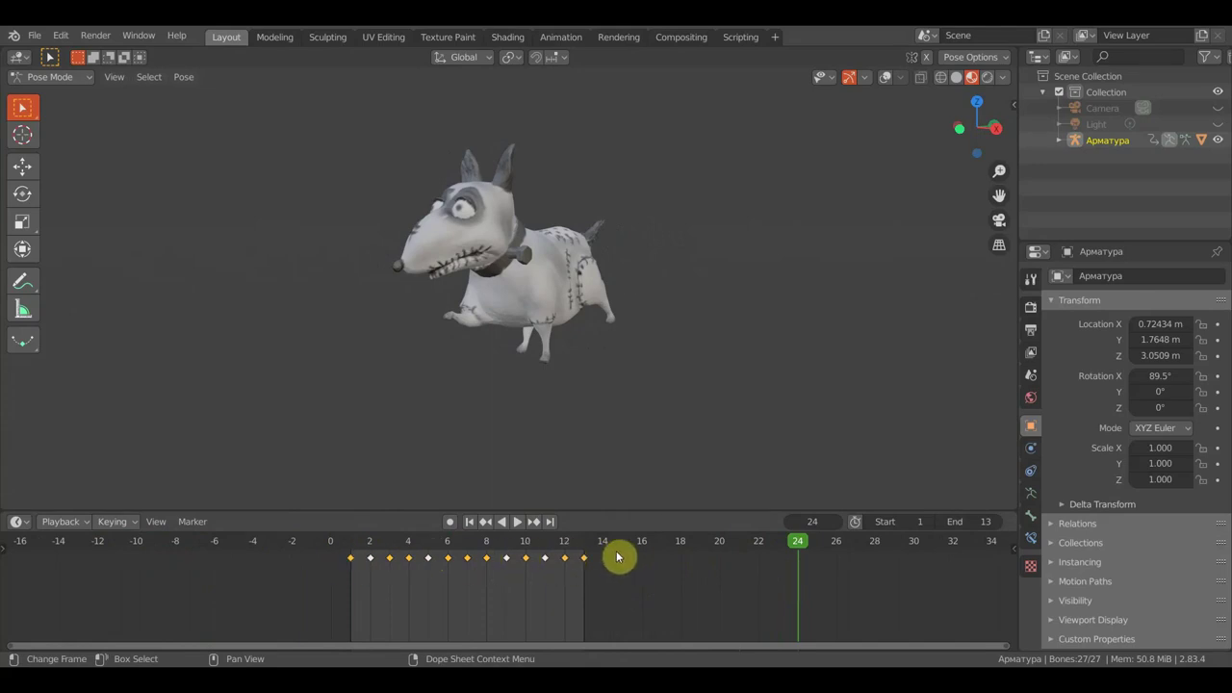
Replay and scrub the cycle, stop at frame 1, and view the dog from the front with bones shown
{"action": "key", "text": "shift+ctrl+space"}
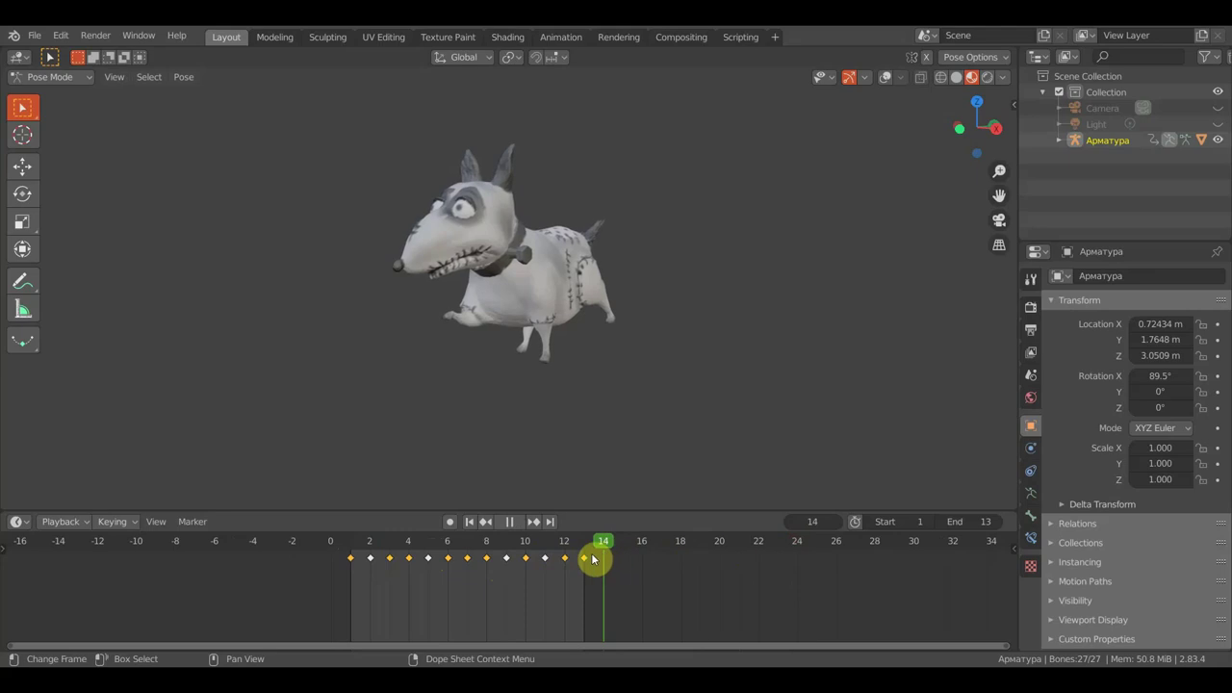
{"action": "mouse_move", "coordinate": [595, 559]}
{"action": "left_mouse_down"}
{"action": "mouse_move", "coordinate": [643, 563]}
{"action": "mouse_move", "coordinate": [583, 568]}
{"action": "left_mouse_up"}
{"action": "key", "text": "space"}
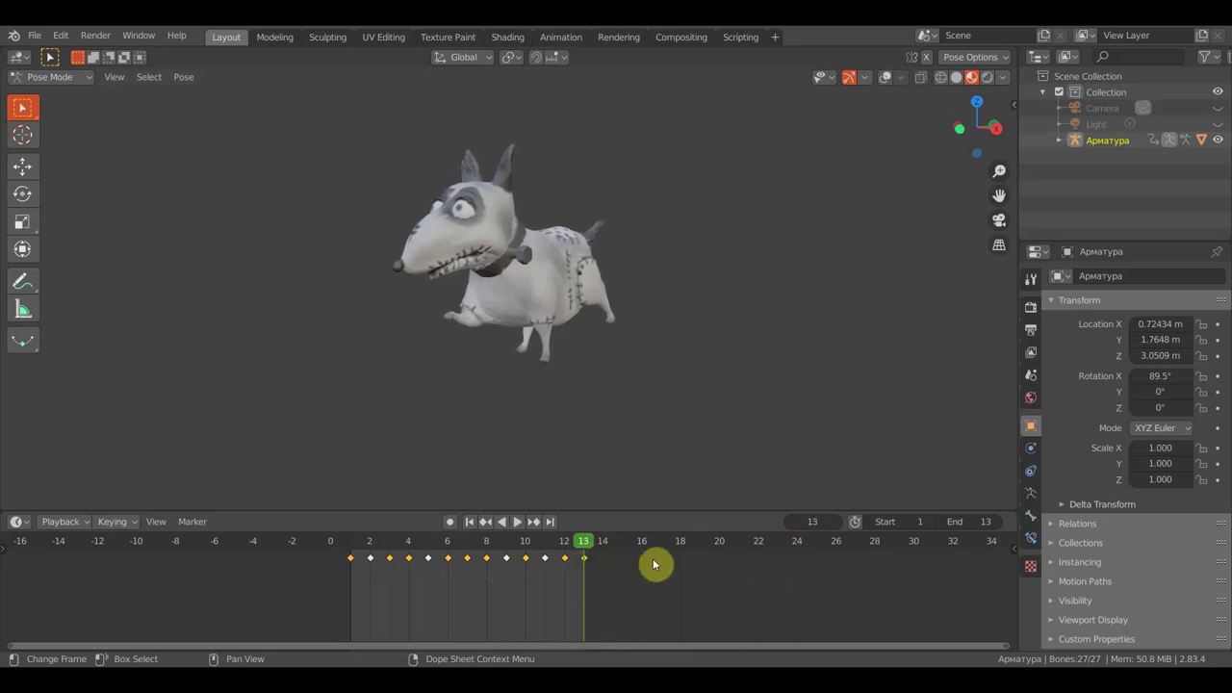
{"action": "scroll", "coordinate": [653, 563], "scroll_direction": "up", "scroll_amount": 2}
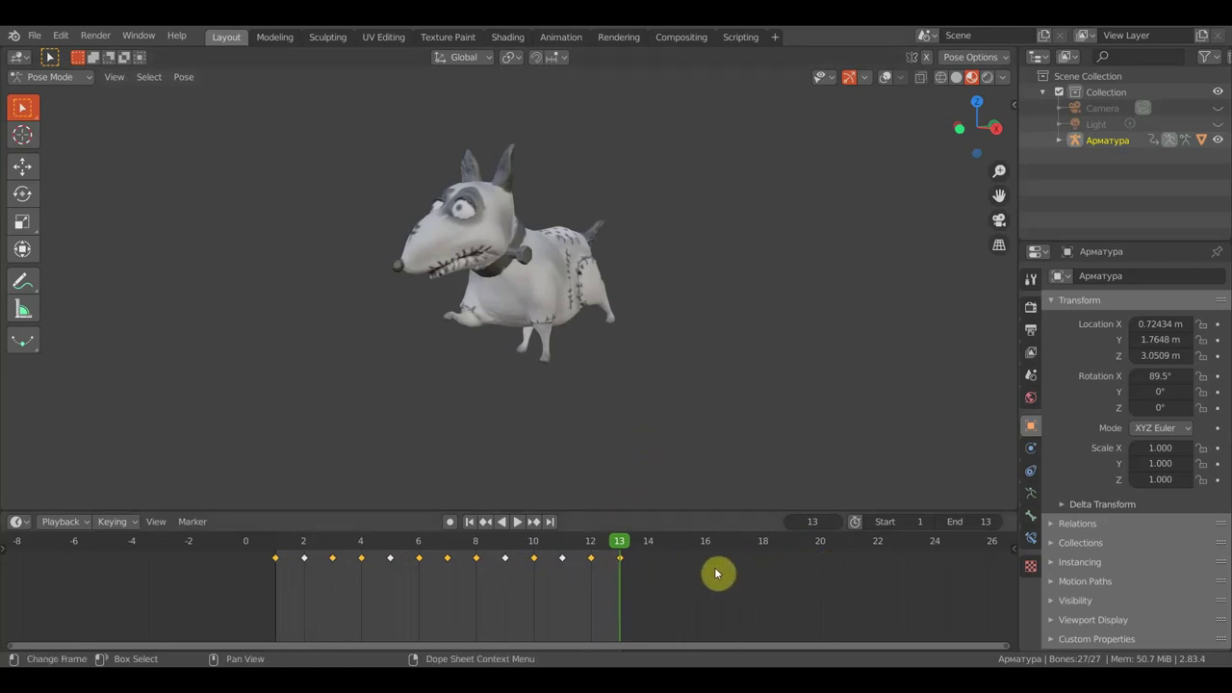
{"action": "scroll", "coordinate": [647, 568], "scroll_direction": "down", "scroll_amount": 1}
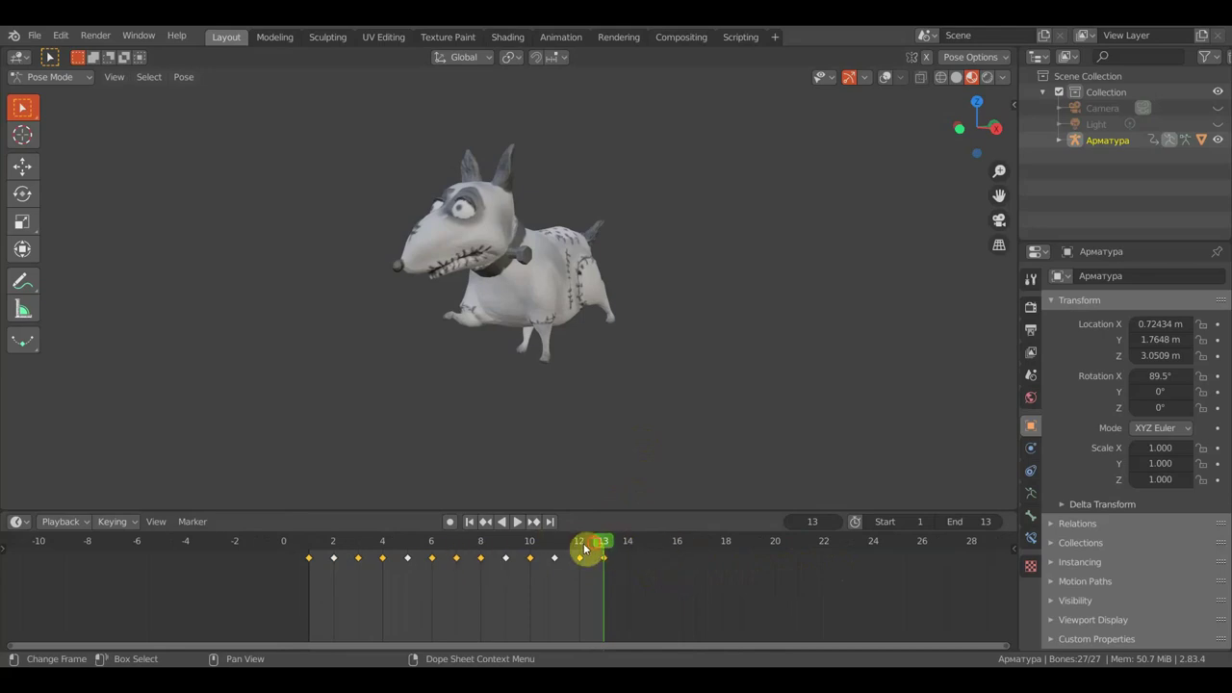
{"action": "left_click_drag", "start_coordinate": [604, 545], "coordinate": [311, 545]}
{"action": "key", "text": "space"}
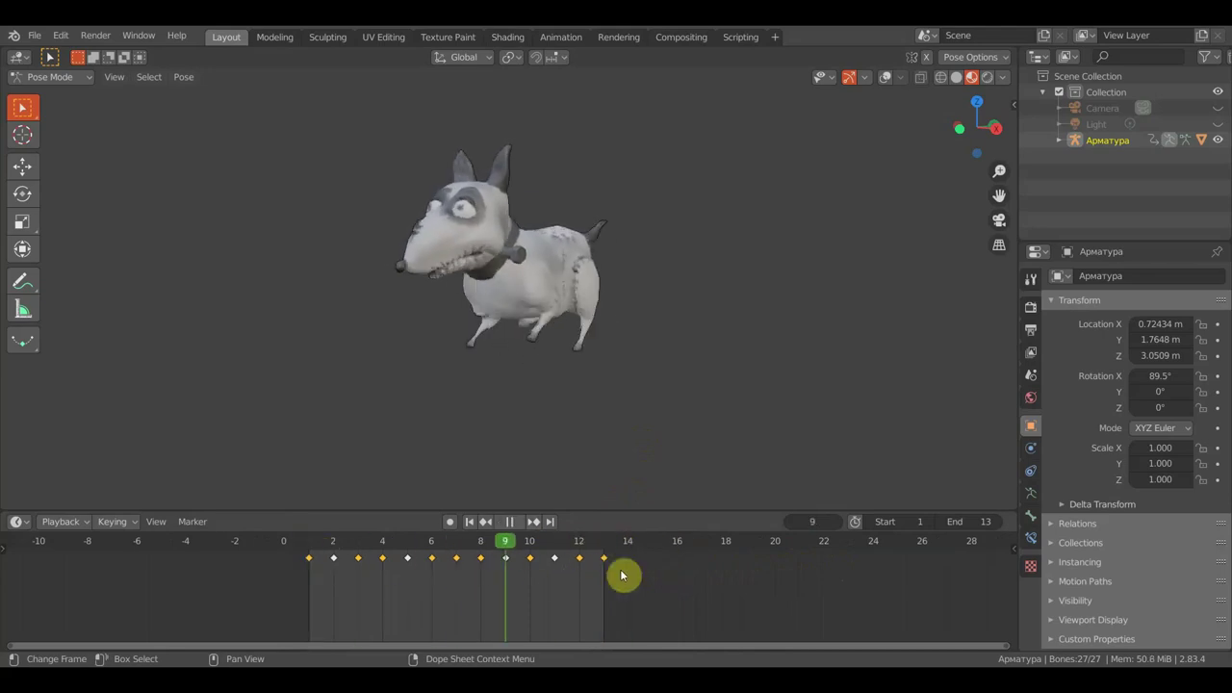
{"action": "left_click_drag", "start_coordinate": [332, 572], "coordinate": [312, 572]}
{"action": "key", "text": "space"}
{"action": "mouse_move", "coordinate": [496, 384]}
{"action": "middle_mouse_down"}
{"action": "mouse_move", "coordinate": [584, 383]}
{"action": "mouse_move", "coordinate": [572, 473]}
{"action": "mouse_move", "coordinate": [437, 445]}
{"action": "mouse_move", "coordinate": [415, 484]}
{"action": "mouse_move", "coordinate": [437, 501]}
{"action": "middle_mouse_up"}
{"action": "left_click", "coordinate": [886, 77]}
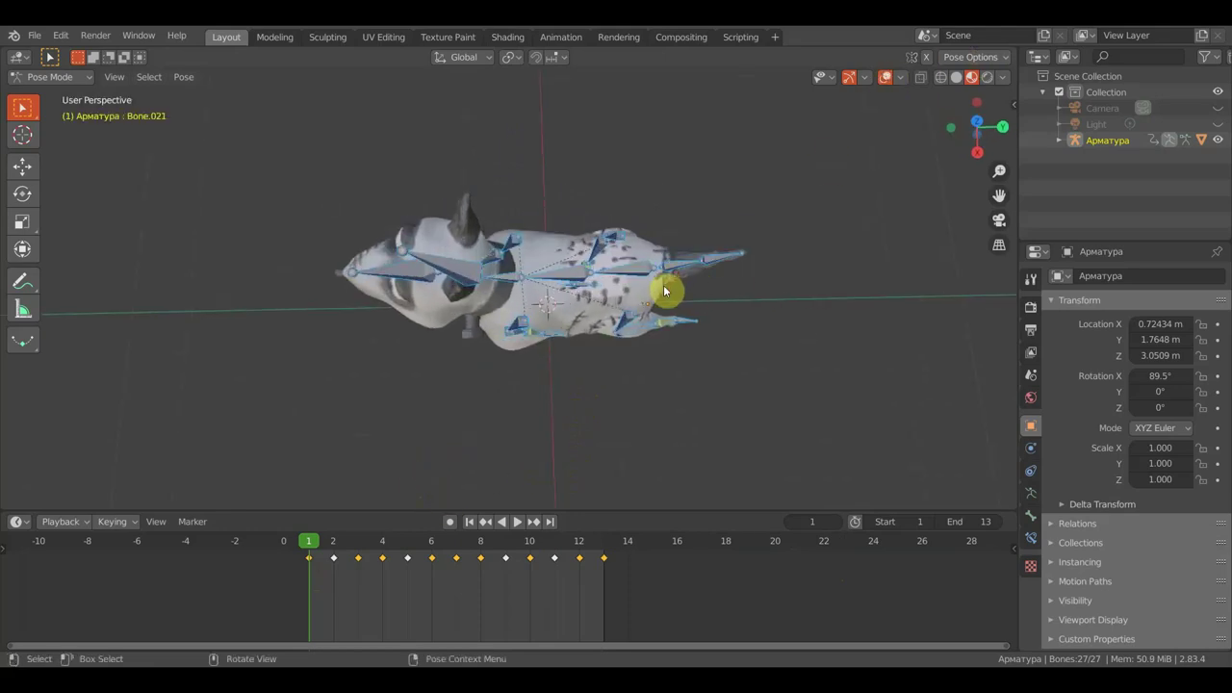
In top view on frame 1, rotate the head's Bone.002 and the top Bone sideways
{"action": "middle_click_drag", "start_coordinate": [663, 285], "coordinate": [616, 308], "text": "alt"}
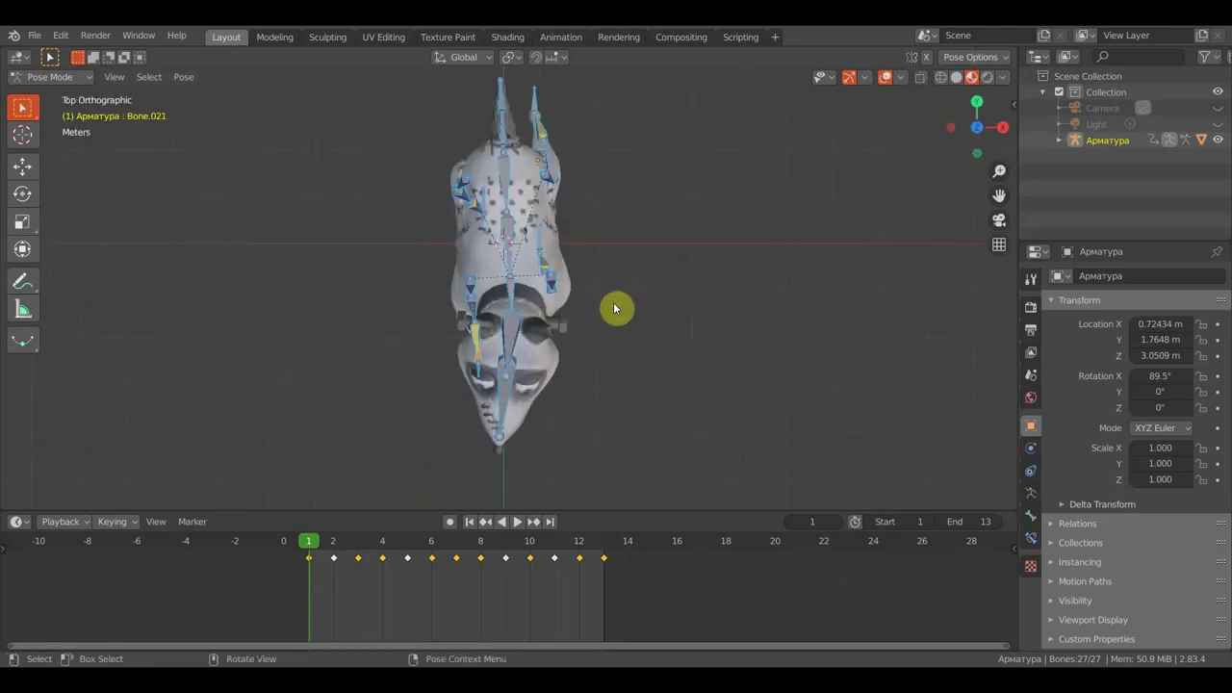
{"action": "left_click", "coordinate": [514, 296]}
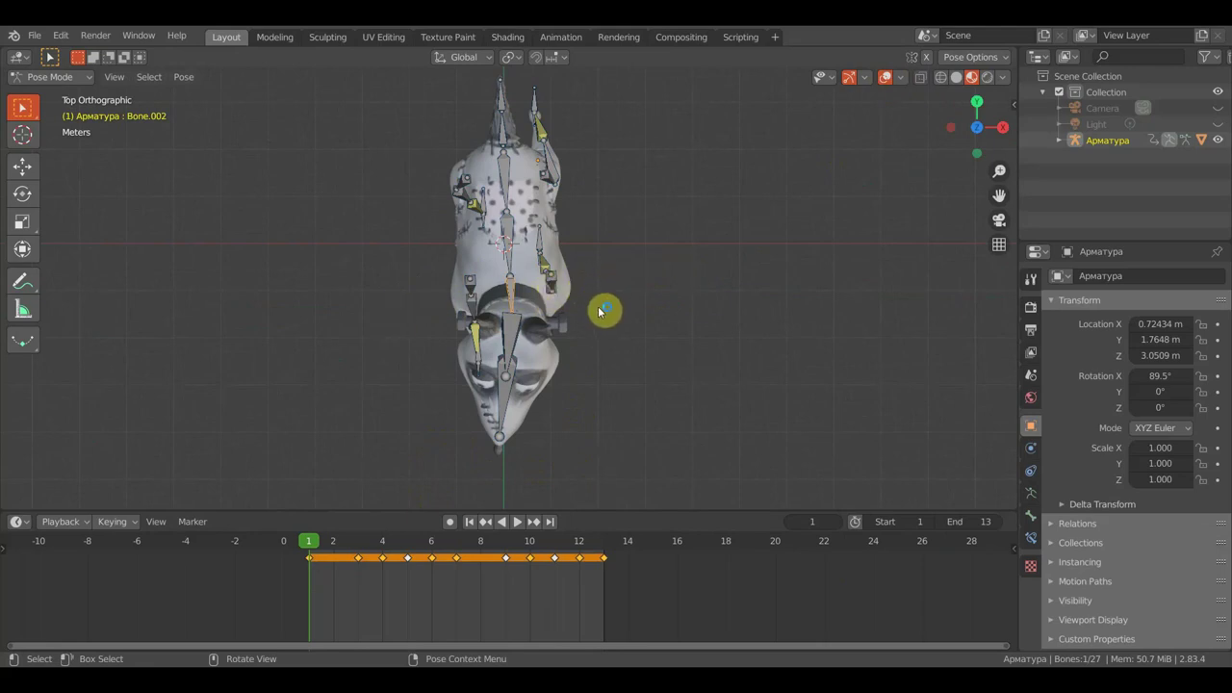
{"action": "key", "text": "r"}
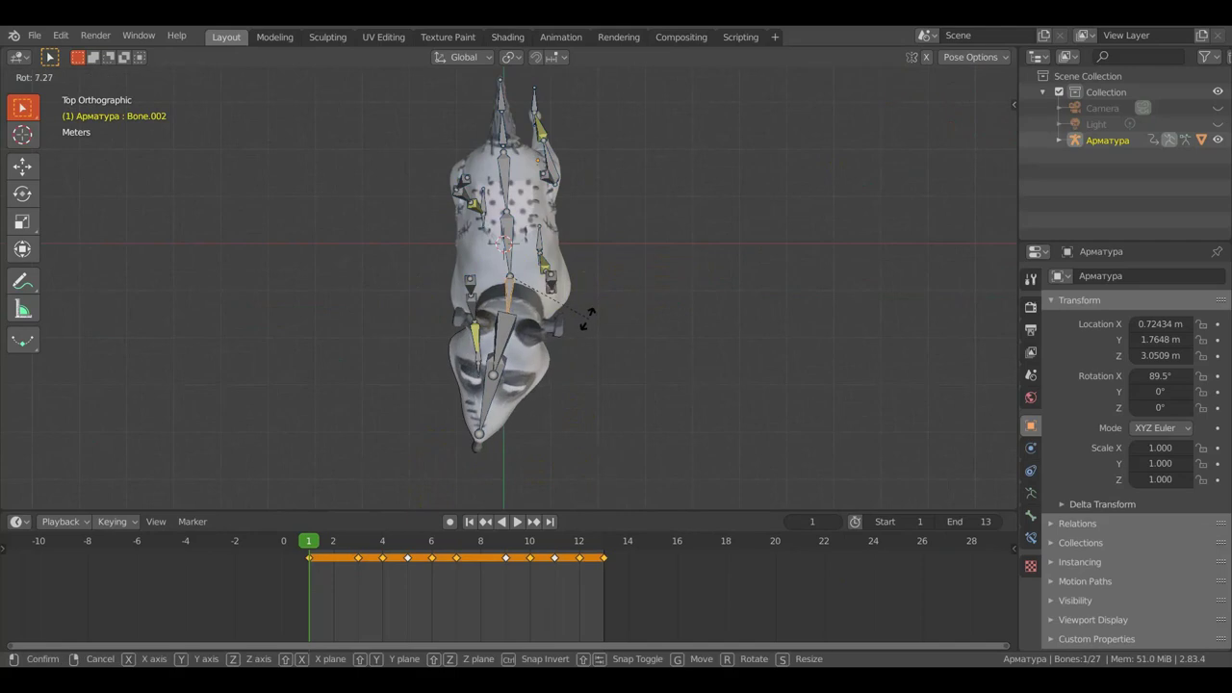
{"action": "left_click", "coordinate": [589, 320]}
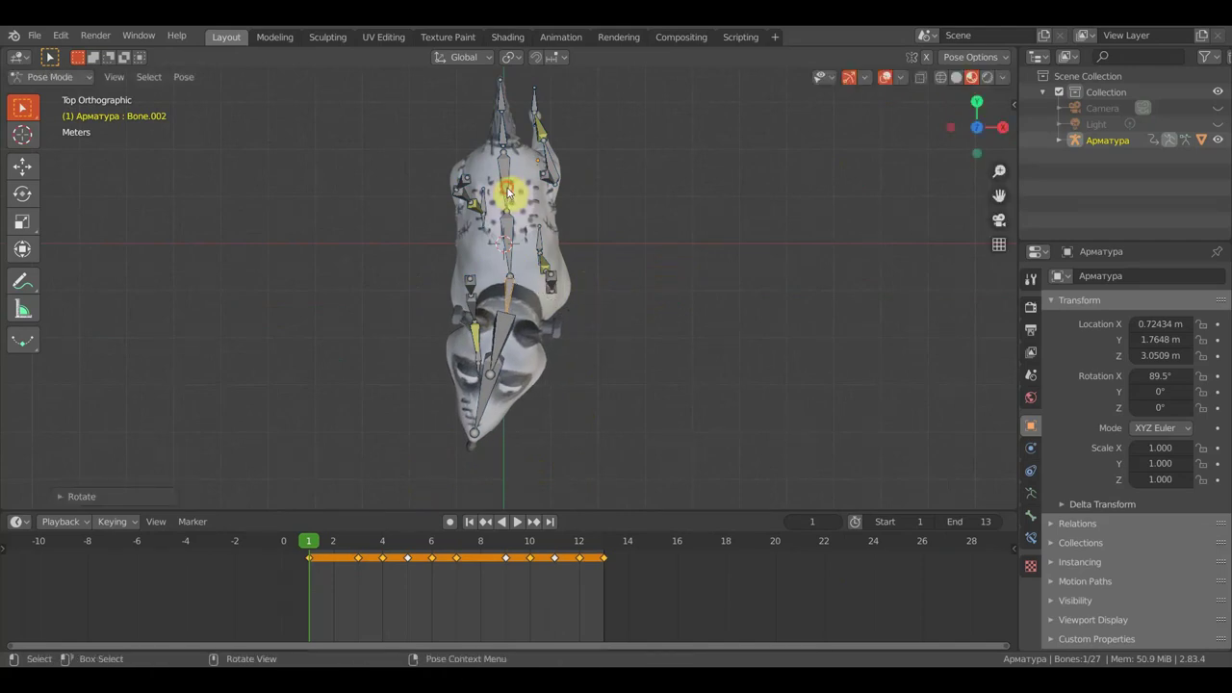
{"action": "left_click", "coordinate": [508, 192]}
{"action": "key", "text": "r"}
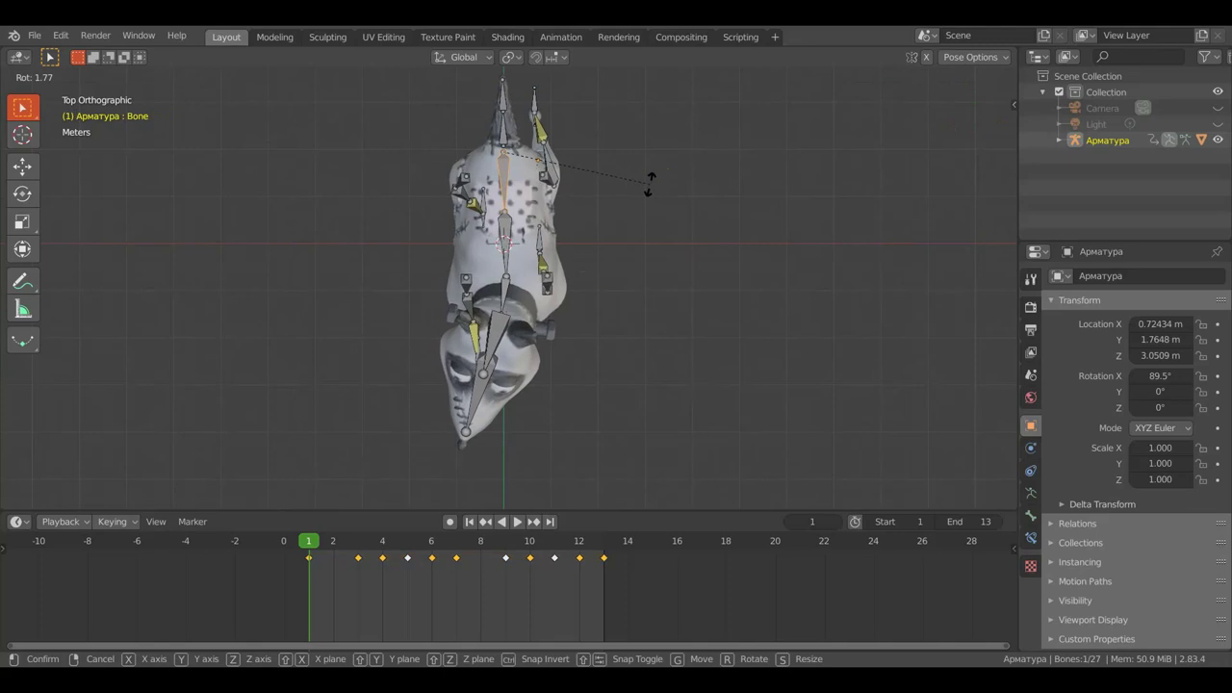
{"action": "left_click", "coordinate": [571, 213]}
Rotate body bones Bone.001 and Bone.005 sideways to bend the spine
{"action": "left_click", "coordinate": [526, 233]}
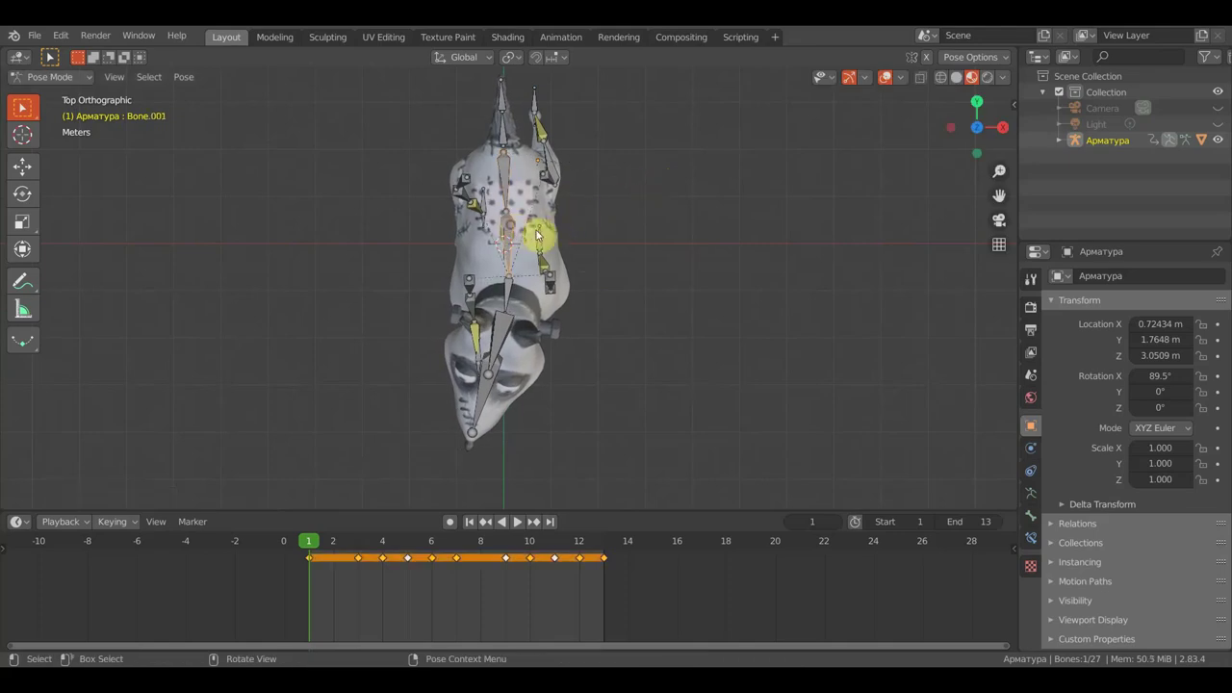
{"action": "key", "text": "r"}
{"action": "left_click", "coordinate": [565, 232]}
{"action": "left_click", "coordinate": [508, 132]}
{"action": "key", "text": "r"}
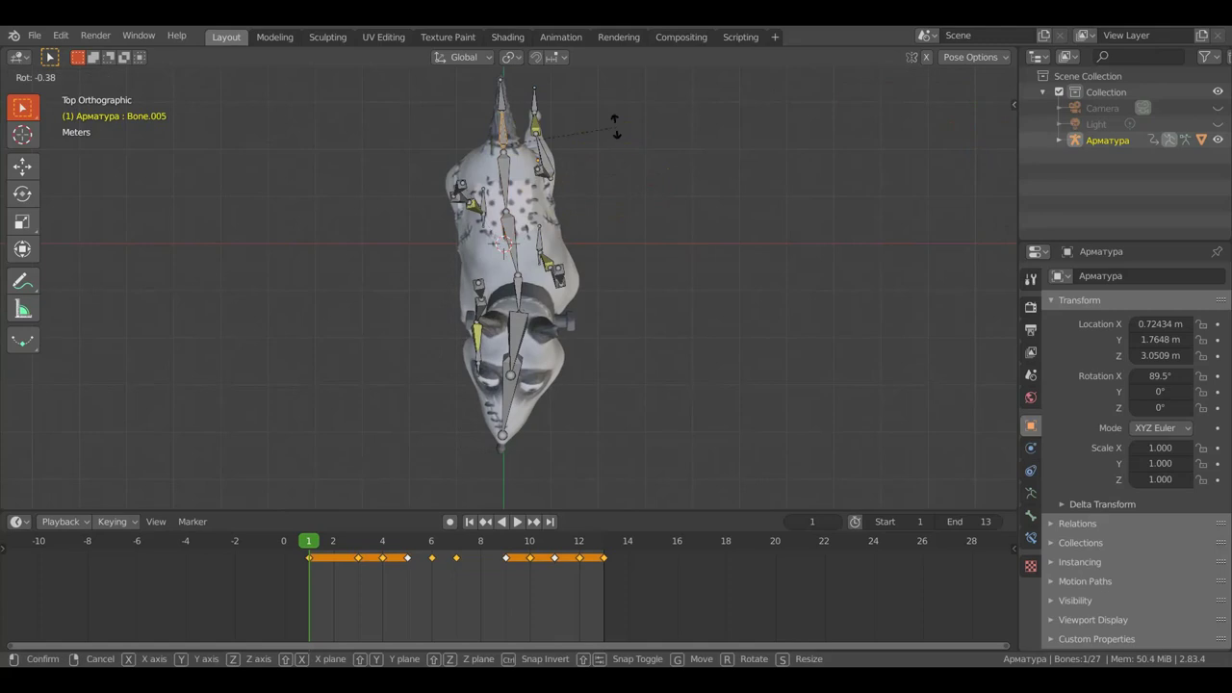
{"action": "left_click", "coordinate": [575, 126]}
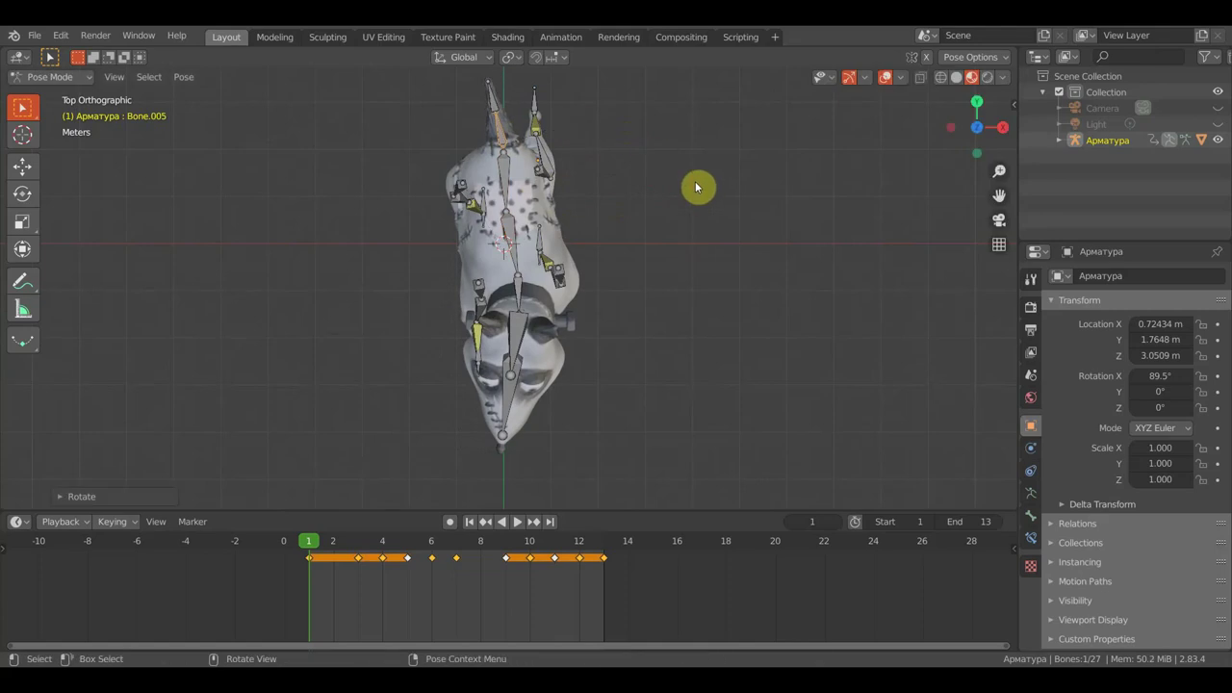
Key location and rotation (LocRot) on all 27 bones
{"action": "key", "text": "a"}
{"action": "key", "text": "i"}
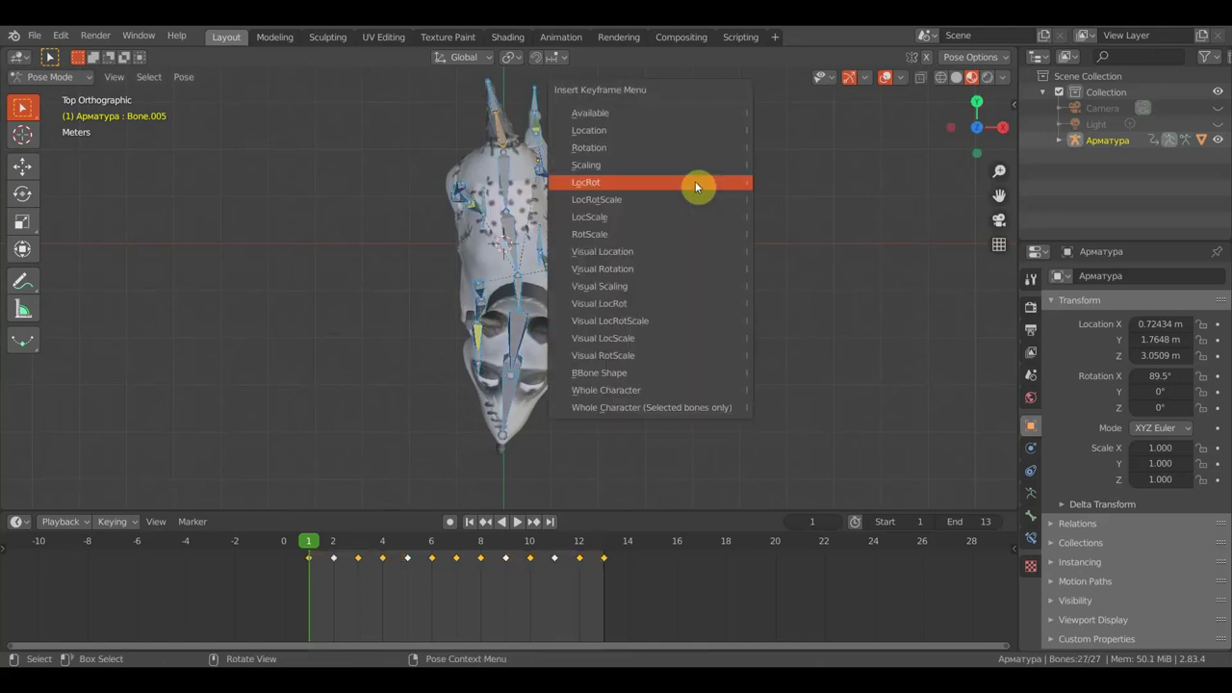
{"action": "left_click", "coordinate": [695, 181]}
{"action": "mouse_move", "coordinate": [702, 226]}
{"action": "middle_mouse_down"}
{"action": "mouse_move", "coordinate": [536, 132]}
{"action": "mouse_move", "coordinate": [548, 102]}
{"action": "middle_mouse_up"}
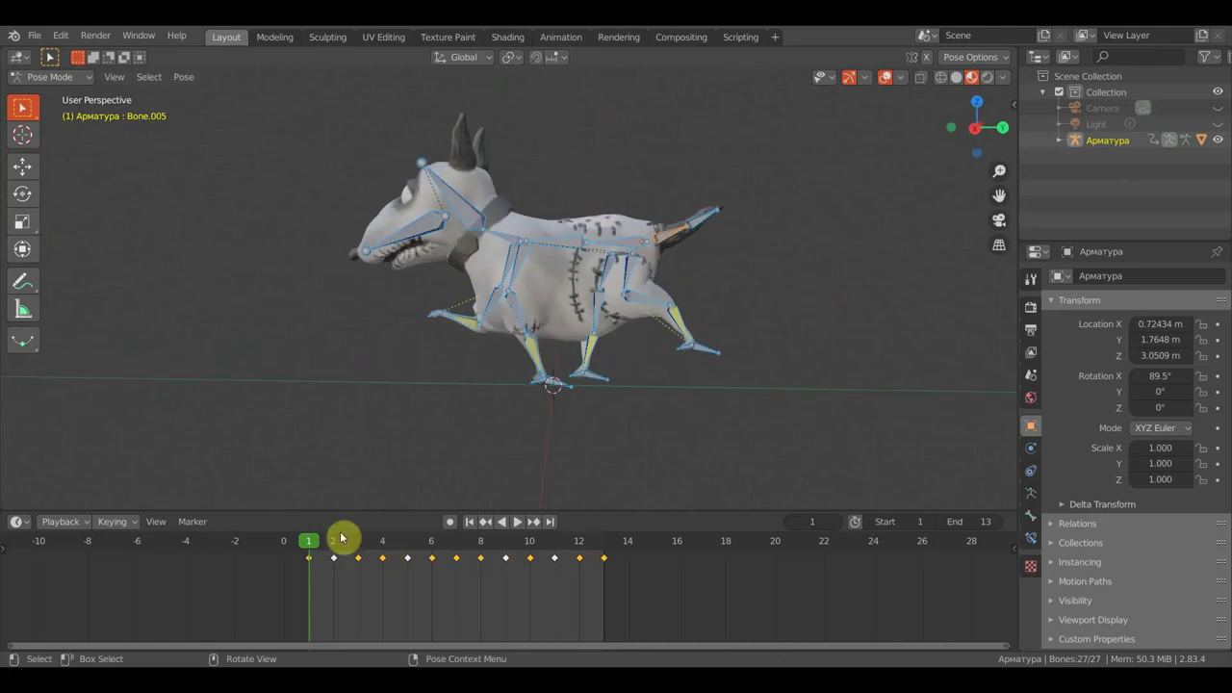
Play the run cycle and orbit around the dog with bones and overlays hidden
{"action": "left_click", "coordinate": [520, 522]}
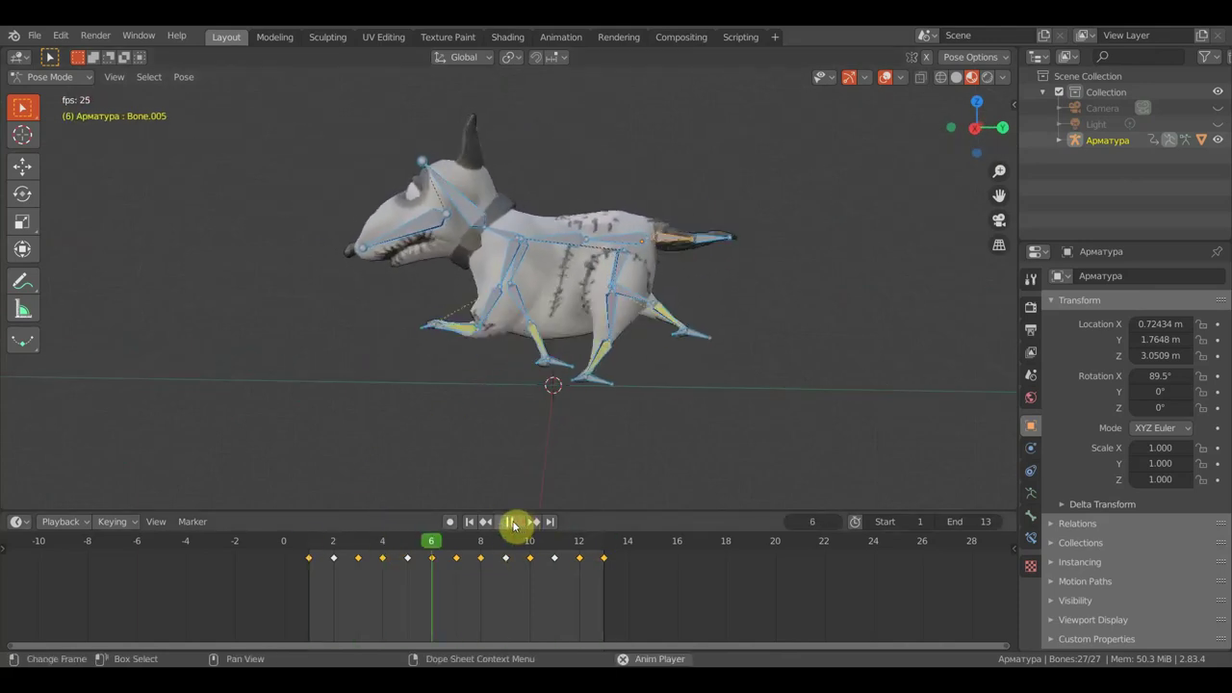
{"action": "middle_click_drag", "start_coordinate": [545, 380], "coordinate": [611, 376]}
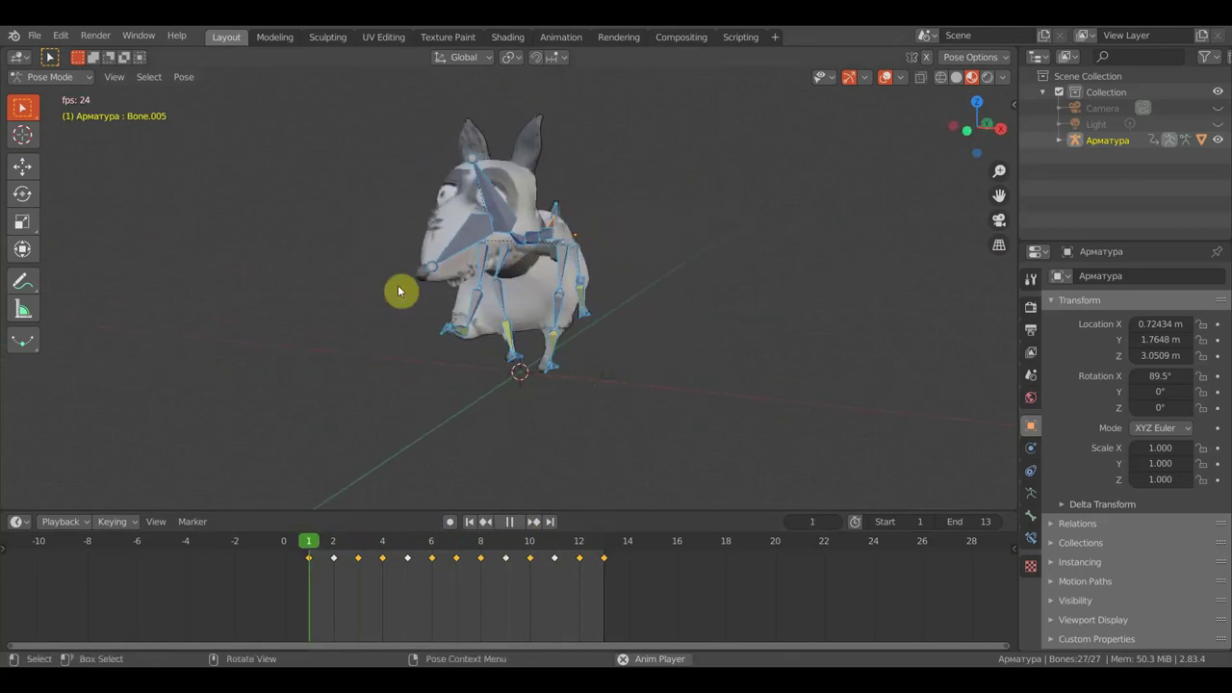
{"action": "middle_click_drag", "start_coordinate": [547, 284], "coordinate": [585, 286]}
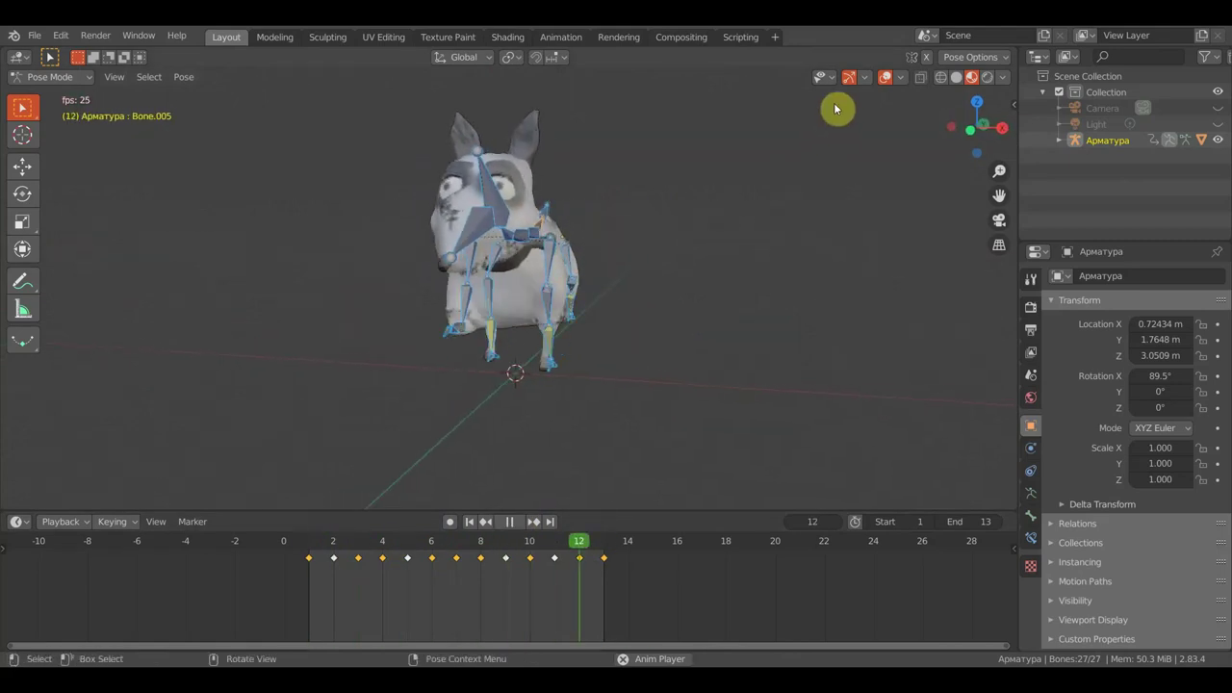
{"action": "left_click", "coordinate": [876, 81]}
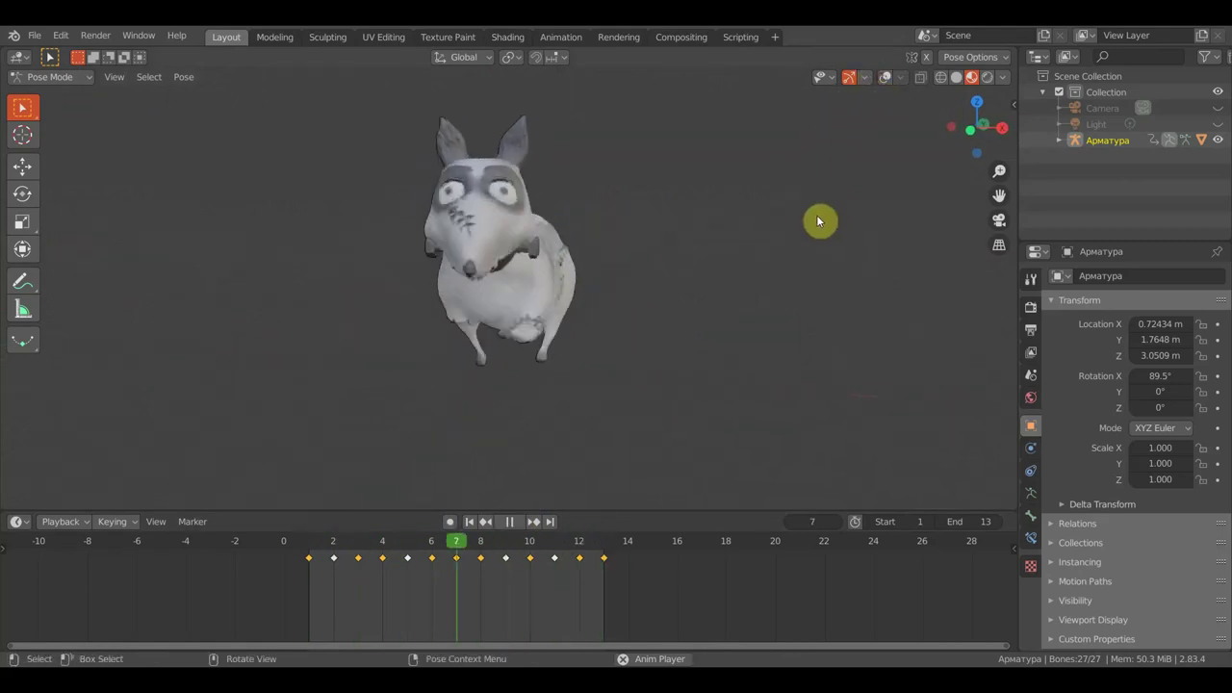
{"action": "mouse_move", "coordinate": [742, 275]}
{"action": "middle_mouse_down"}
{"action": "mouse_move", "coordinate": [606, 376]}
{"action": "mouse_move", "coordinate": [550, 275]}
{"action": "middle_mouse_up"}
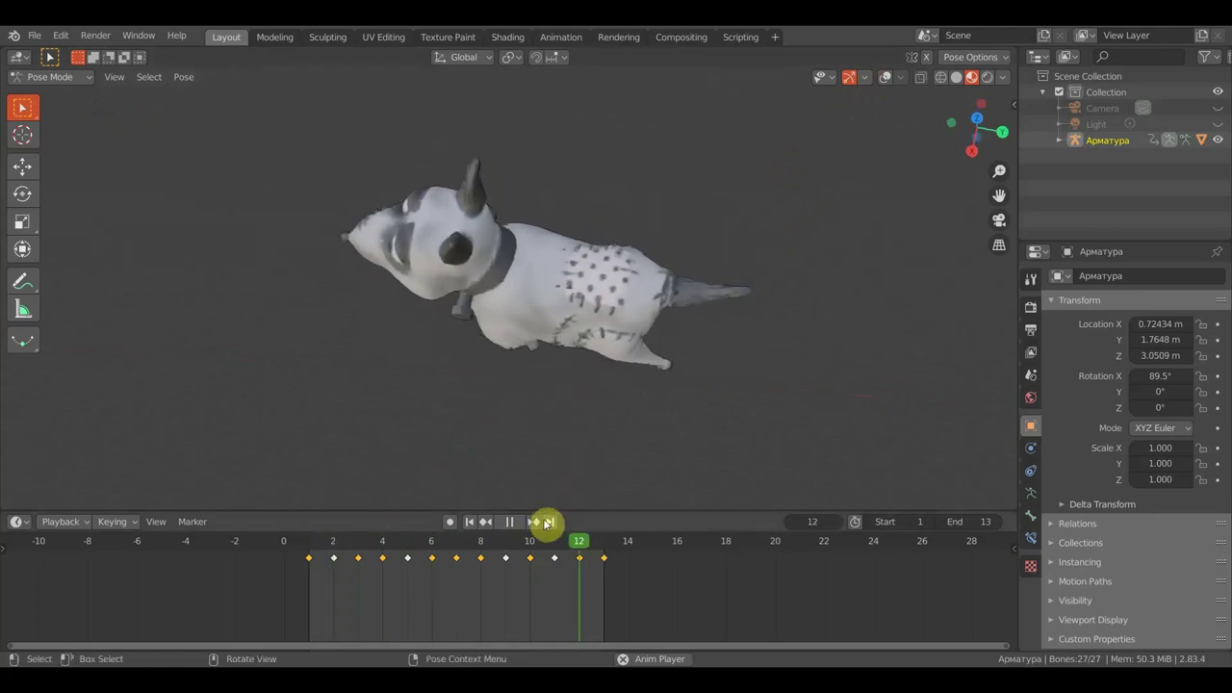
Pause, replay the sway from the start in side view, then park near frame 24
{"action": "left_click", "coordinate": [510, 522]}
{"action": "mouse_move", "coordinate": [522, 420]}
{"action": "middle_mouse_down"}
{"action": "mouse_move", "coordinate": [526, 357]}
{"action": "mouse_move", "coordinate": [600, 325]}
{"action": "mouse_move", "coordinate": [644, 321]}
{"action": "mouse_move", "coordinate": [627, 321]}
{"action": "middle_mouse_up"}
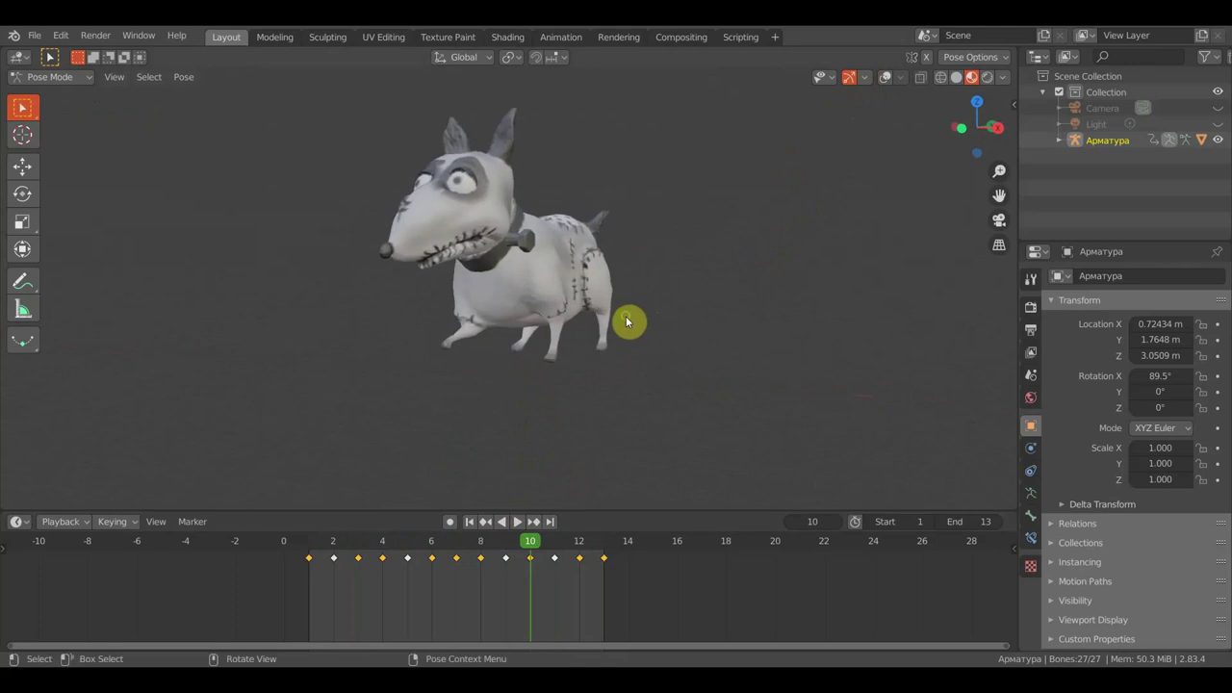
{"action": "scroll", "coordinate": [626, 316], "scroll_direction": "down", "scroll_amount": 2}
{"action": "scroll", "coordinate": [626, 315], "scroll_direction": "up", "scroll_amount": 2}
{"action": "key", "text": "space"}
{"action": "left_click_drag", "start_coordinate": [424, 555], "coordinate": [310, 556]}
{"action": "key", "text": "space"}
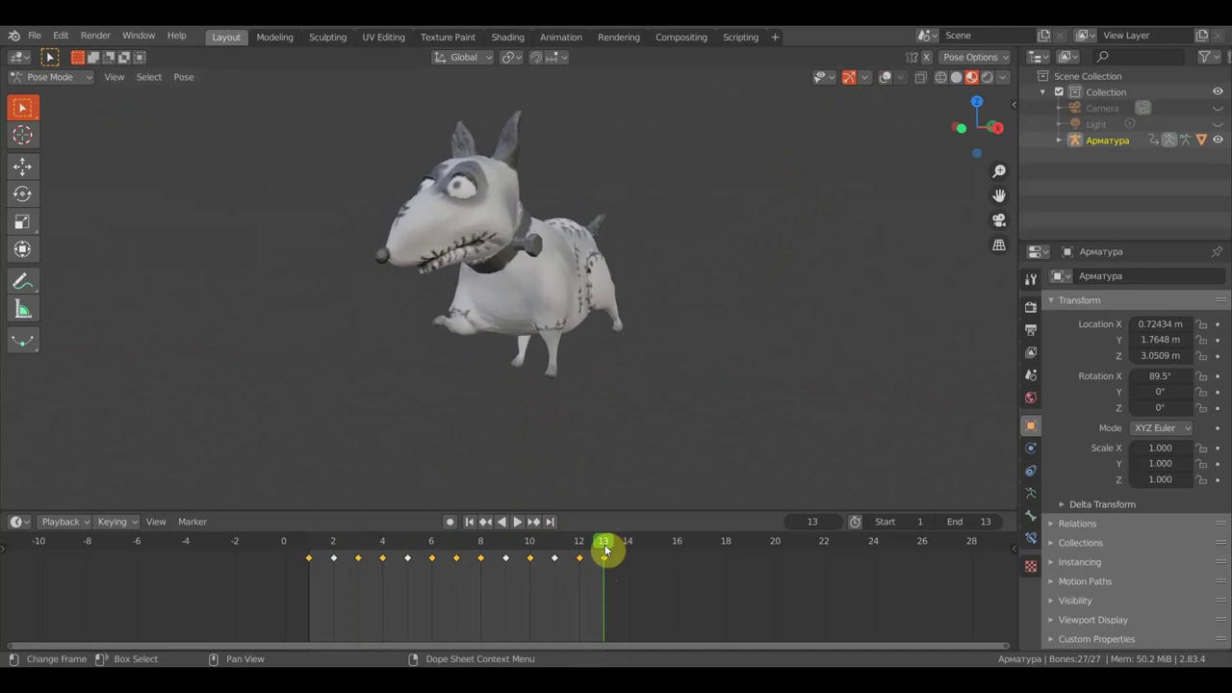
{"action": "left_click_drag", "start_coordinate": [604, 548], "coordinate": [877, 581]}
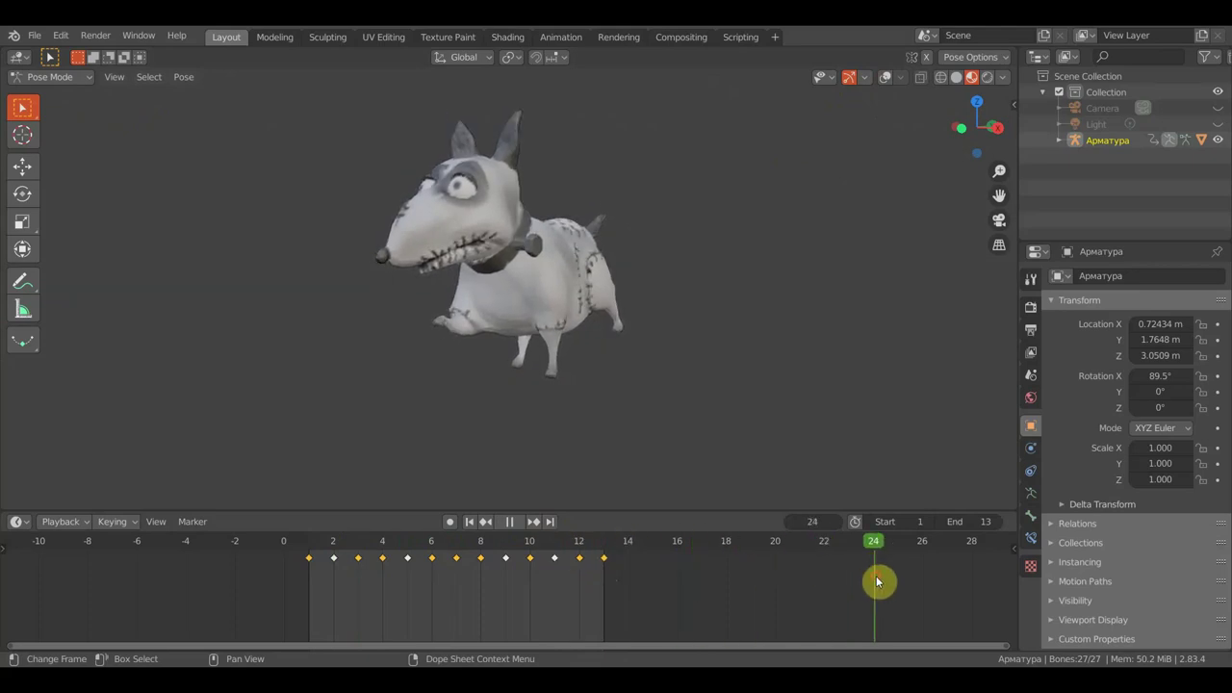
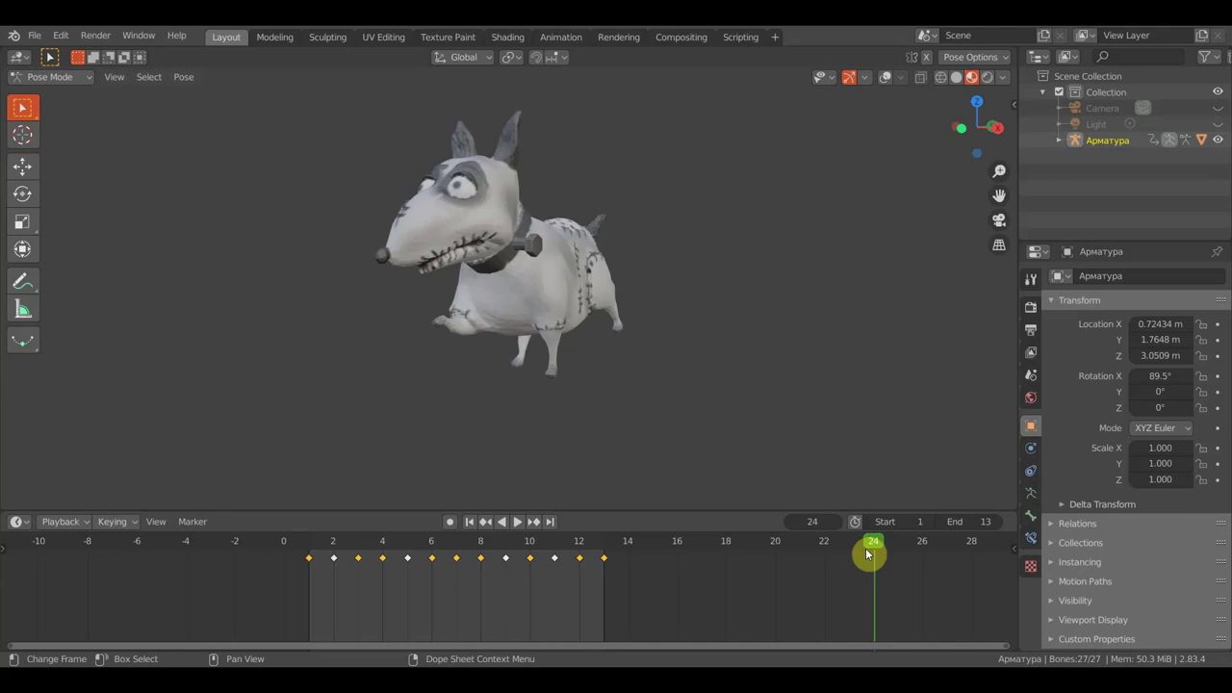
Play the dog's walk cycle, toggling the bone overlays on and off, and pause at frame 9
{"action": "key", "text": "space"}
{"action": "mouse_move", "coordinate": [514, 565]}
{"action": "left_mouse_down"}
{"action": "mouse_move", "coordinate": [318, 548]}
{"action": "mouse_move", "coordinate": [530, 581]}
{"action": "mouse_move", "coordinate": [360, 569]}
{"action": "mouse_move", "coordinate": [553, 591]}
{"action": "mouse_move", "coordinate": [357, 580]}
{"action": "left_mouse_up"}
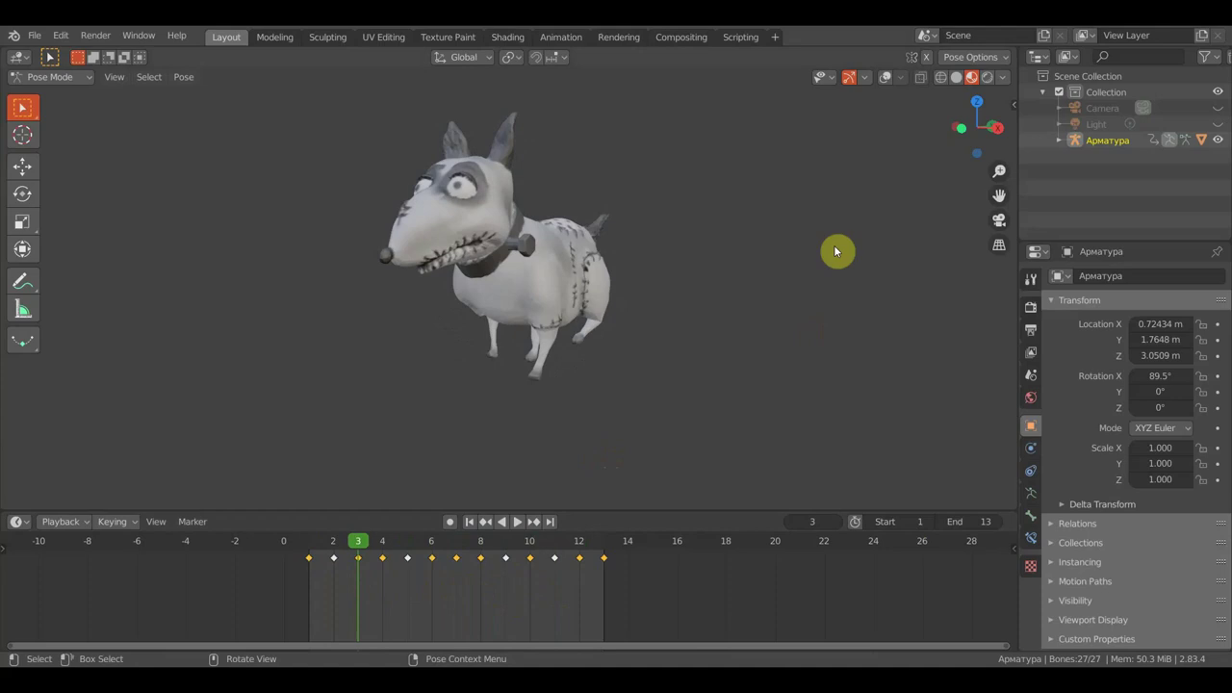
{"action": "left_click", "coordinate": [886, 78]}
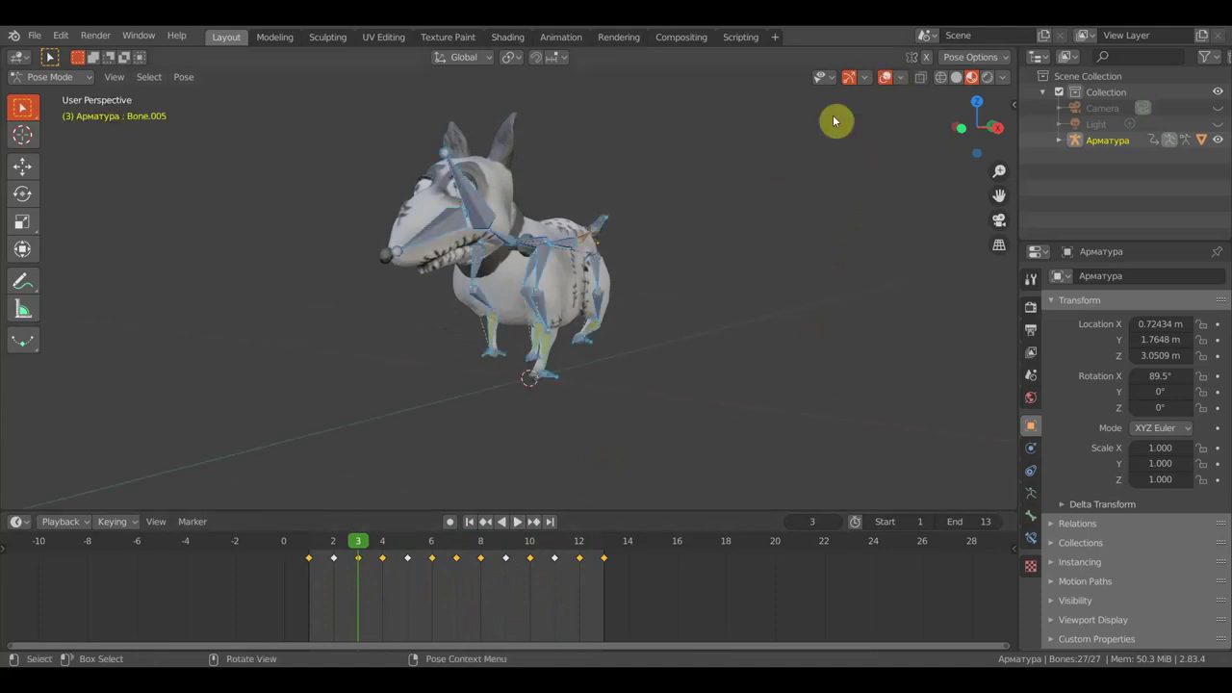
{"action": "left_click", "coordinate": [878, 83]}
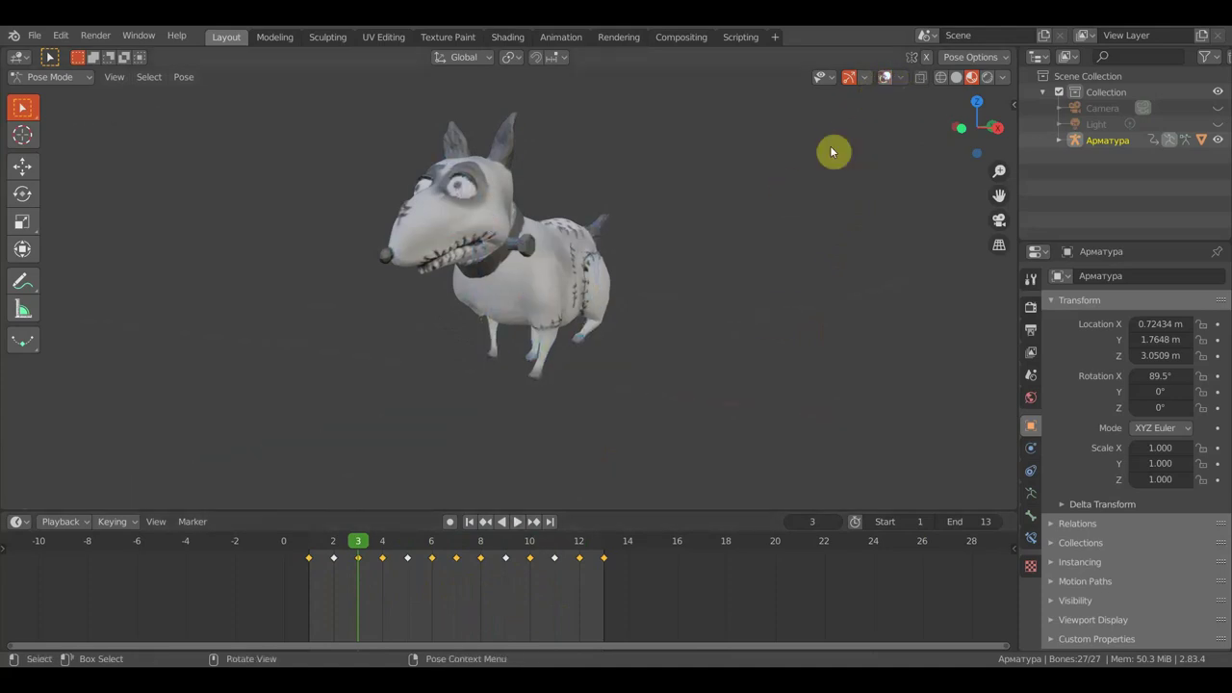
{"action": "left_click", "coordinate": [519, 523]}
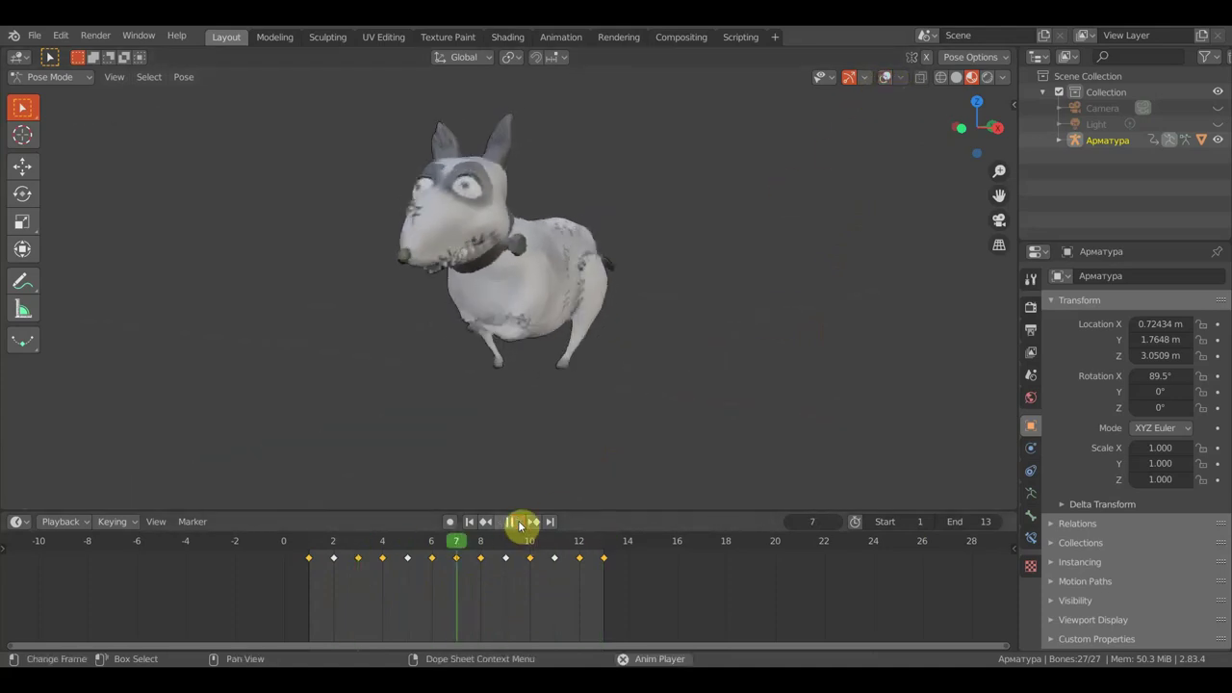
{"action": "left_click", "coordinate": [510, 521]}
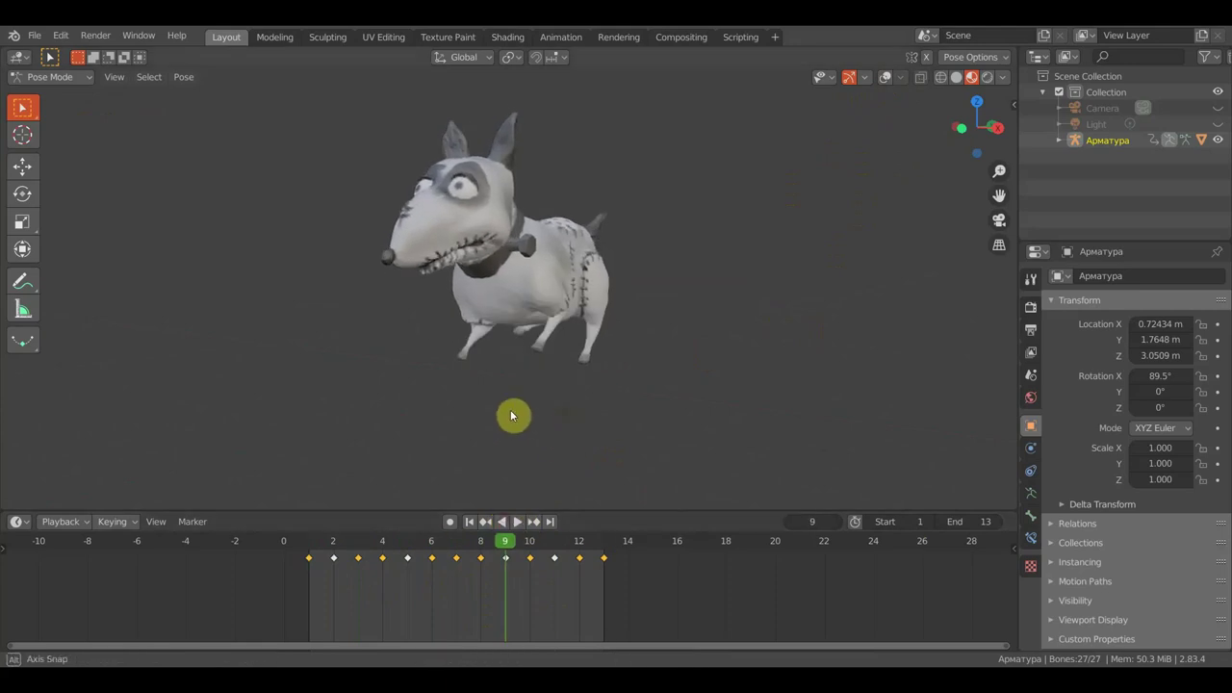
Orbit and zoom to a side view of the dog, then return to frame 1
{"action": "middle_click_drag", "start_coordinate": [509, 415], "coordinate": [468, 416]}
{"action": "scroll", "coordinate": [491, 390], "scroll_direction": "up", "scroll_amount": 2}
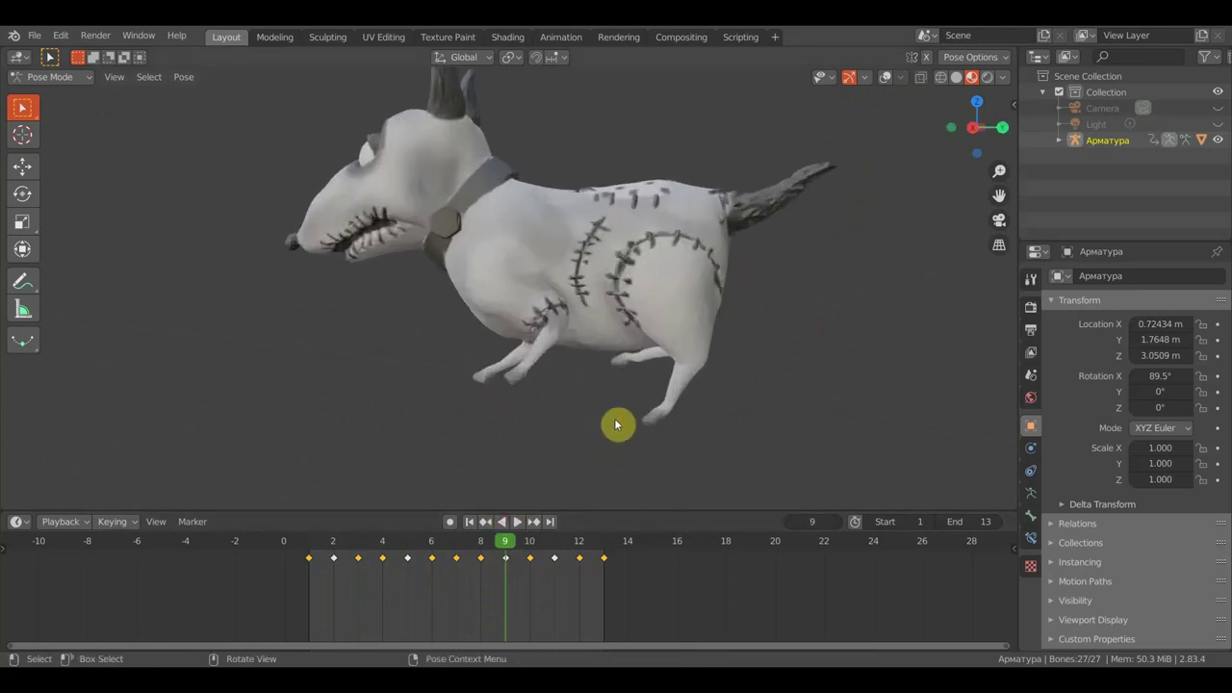
{"action": "mouse_move", "coordinate": [809, 440]}
{"action": "middle_mouse_down", "text": "shift"}
{"action": "mouse_move", "coordinate": [790, 422]}
{"action": "mouse_move", "coordinate": [828, 442]}
{"action": "middle_mouse_up", "text": "shift"}
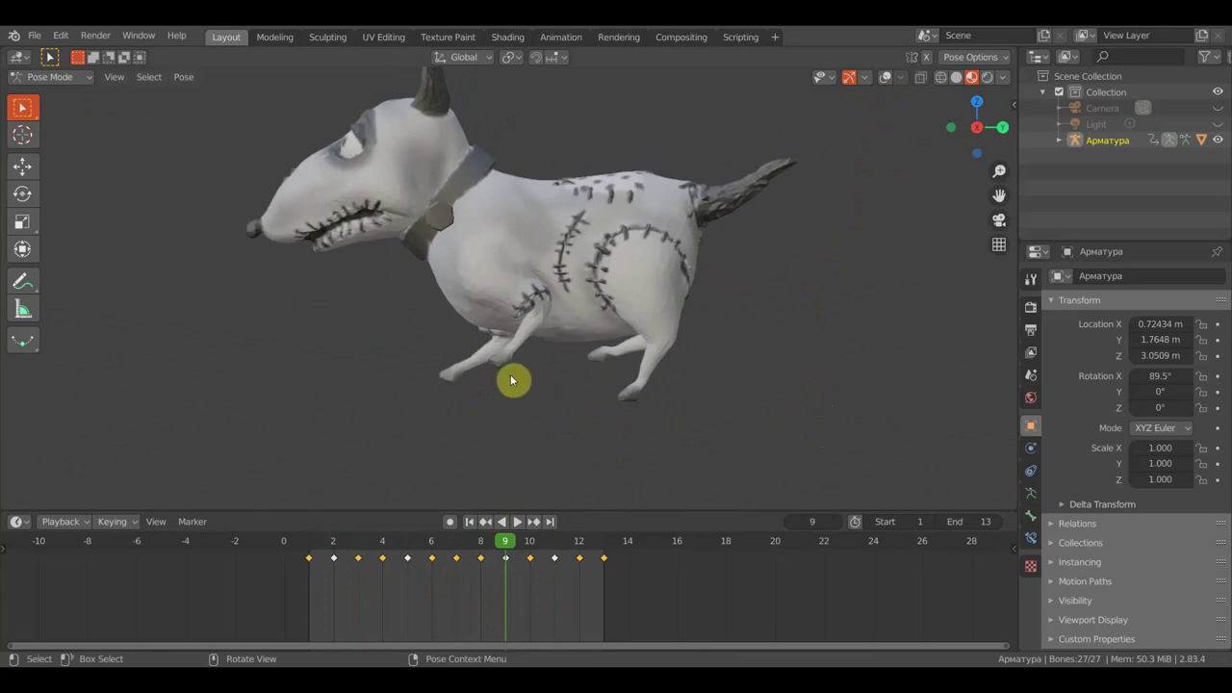
{"action": "left_click_drag", "start_coordinate": [501, 546], "coordinate": [308, 546]}
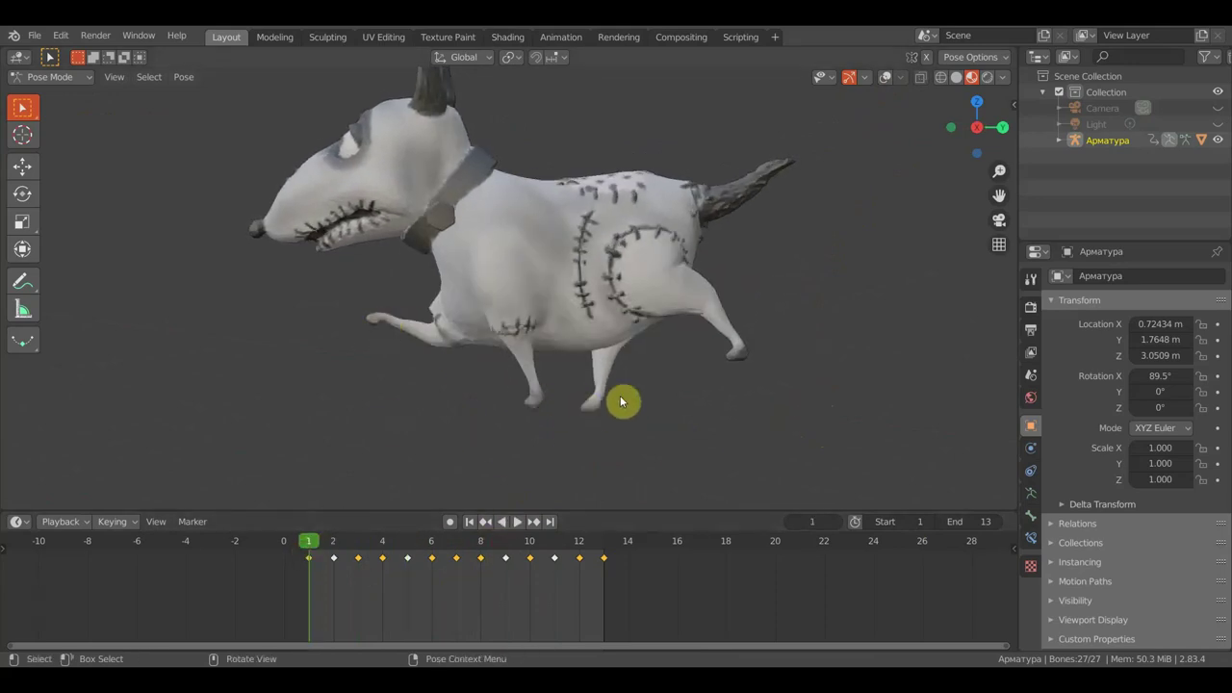
At frame 1, rotate the rear foot and front paw tip bones and key LocRot on all bones
{"action": "left_click", "coordinate": [886, 76]}
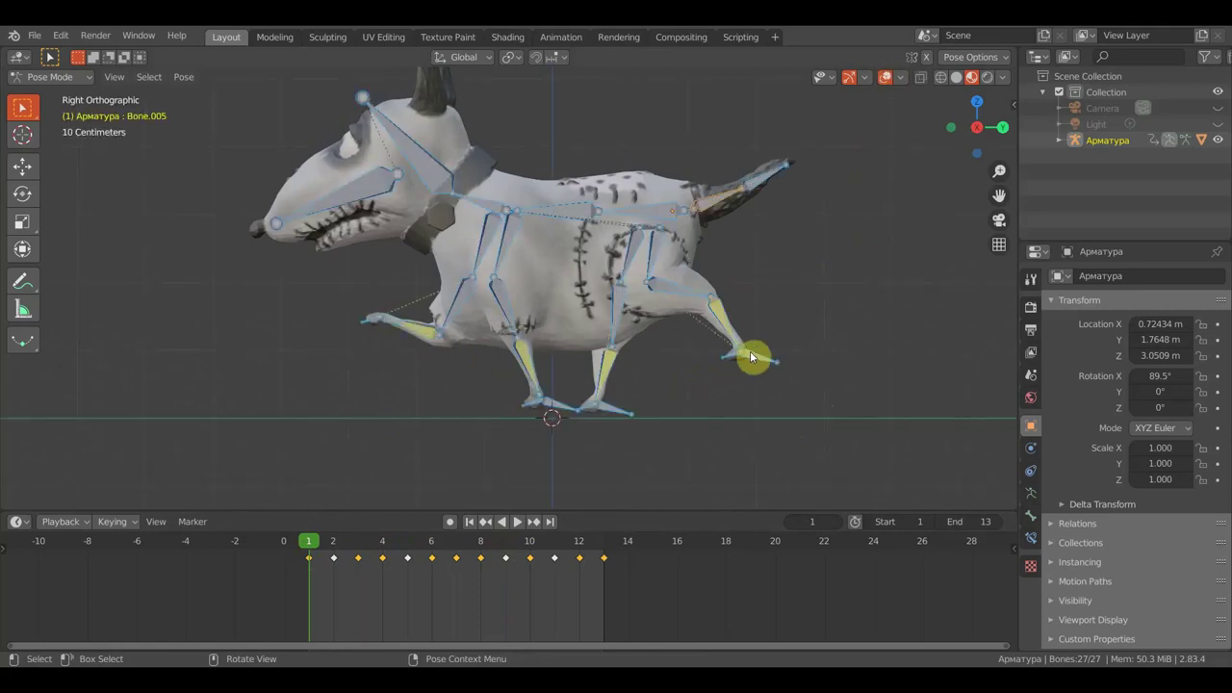
{"action": "left_click", "coordinate": [783, 377]}
{"action": "key", "text": "r"}
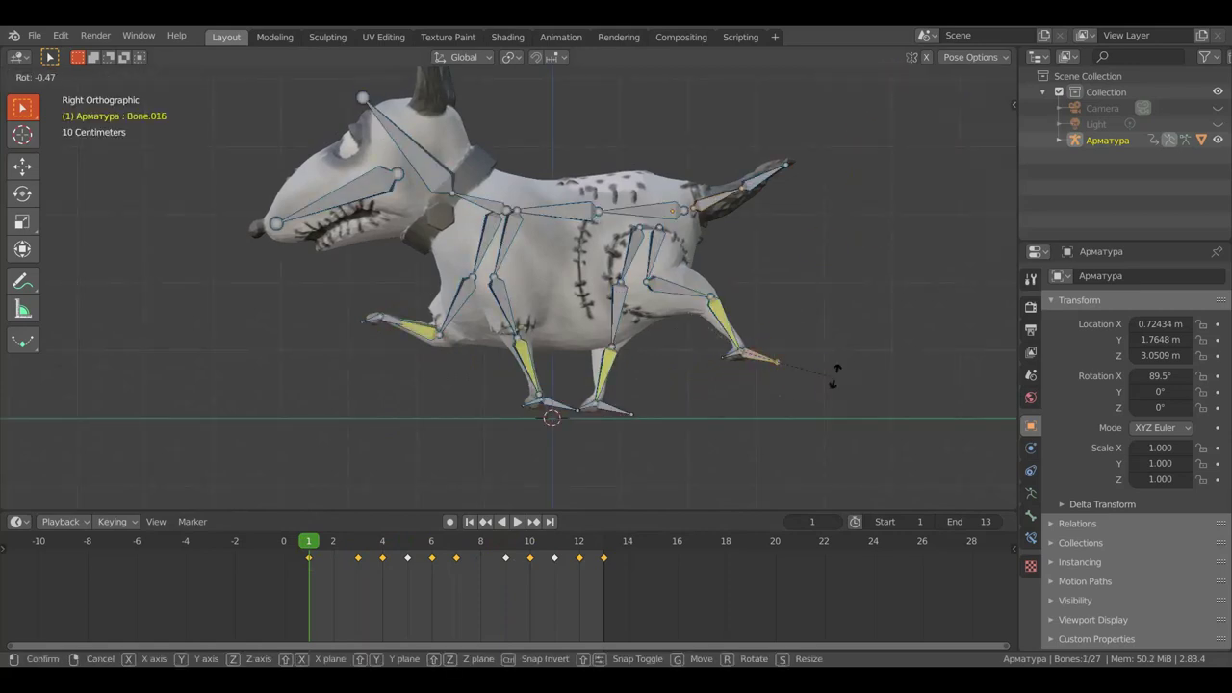
{"action": "left_click", "coordinate": [693, 296]}
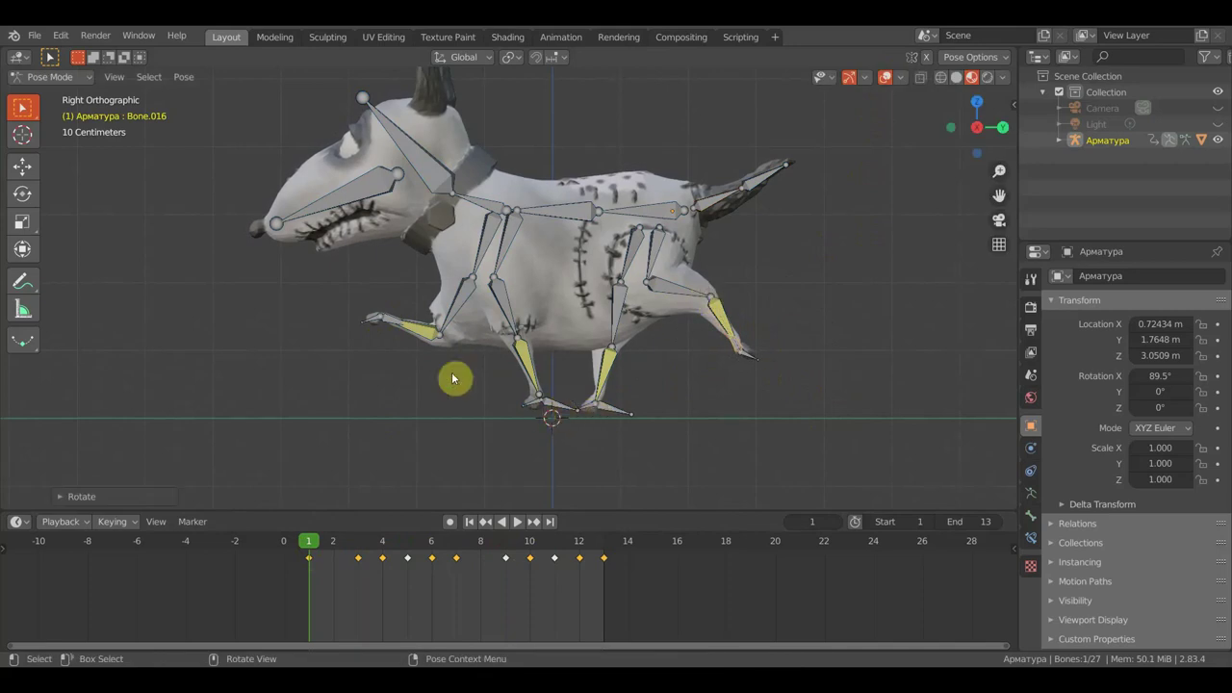
{"action": "left_click", "coordinate": [370, 328]}
{"action": "left_click", "coordinate": [389, 324]}
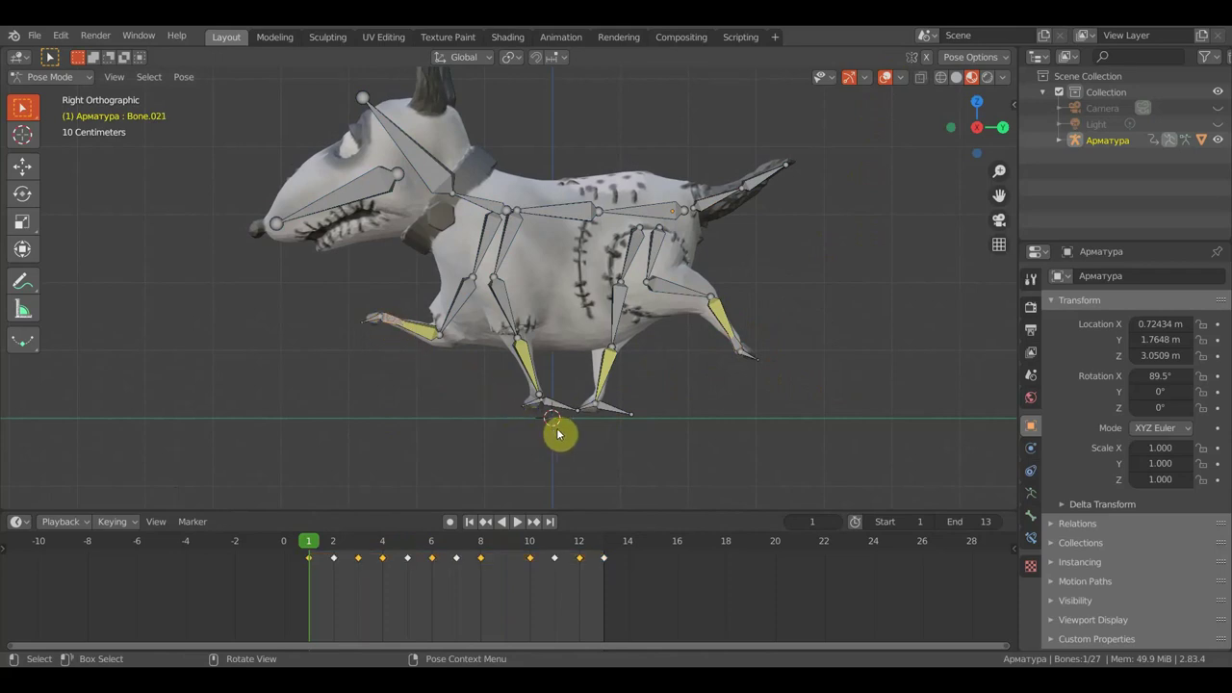
{"action": "key", "text": "r"}
{"action": "left_click", "coordinate": [388, 425]}
{"action": "key", "text": "a"}
{"action": "key", "text": "i"}
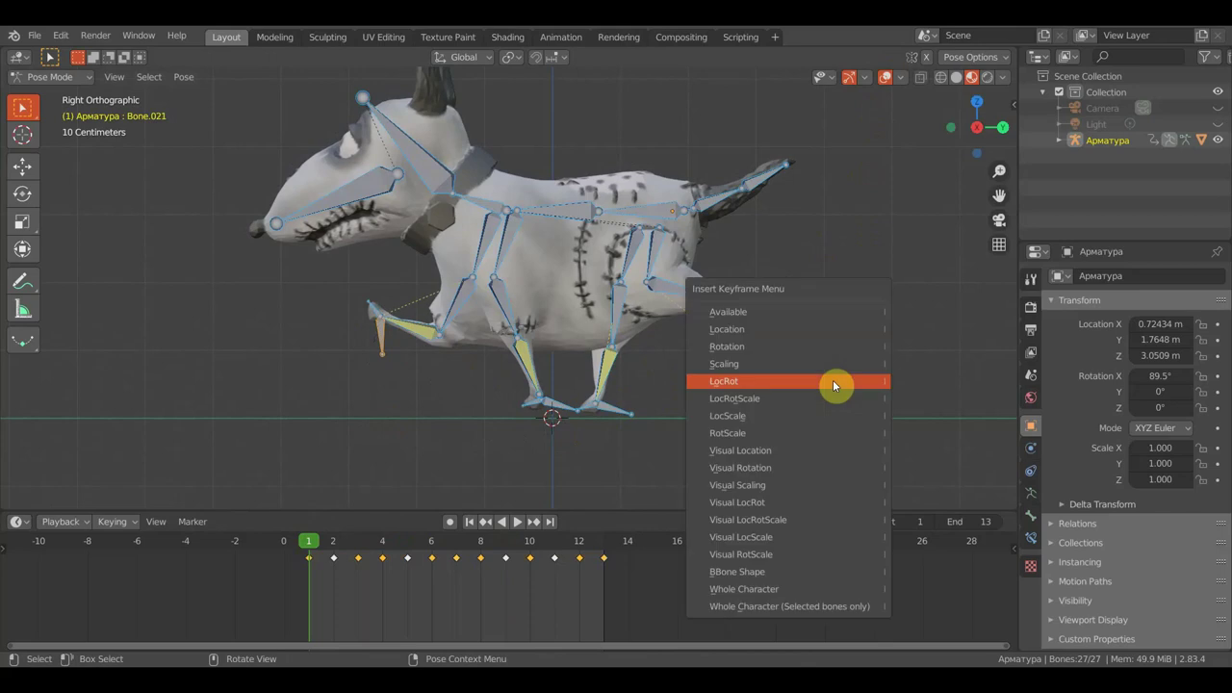
{"action": "left_click", "coordinate": [834, 380]}
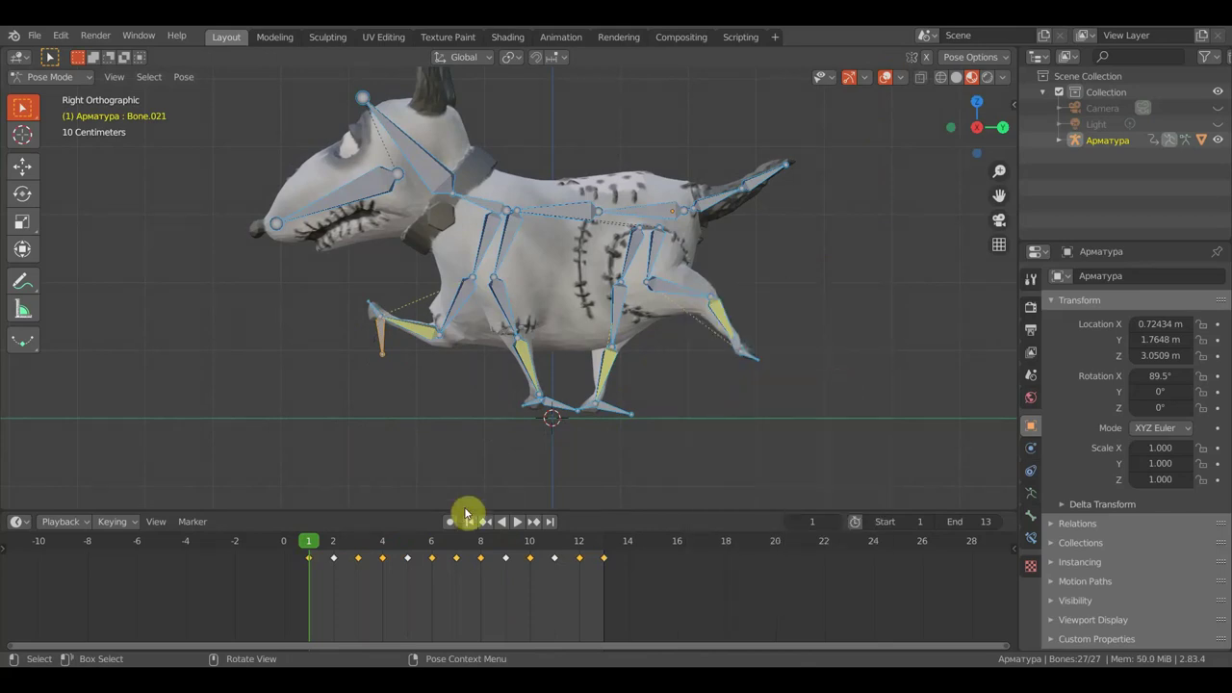
At frame 7, rotate the front and hind foot bones and key LocRot on all bones
{"action": "mouse_move", "coordinate": [312, 542]}
{"action": "left_mouse_down"}
{"action": "mouse_move", "coordinate": [472, 573]}
{"action": "mouse_move", "coordinate": [461, 563]}
{"action": "left_mouse_up"}
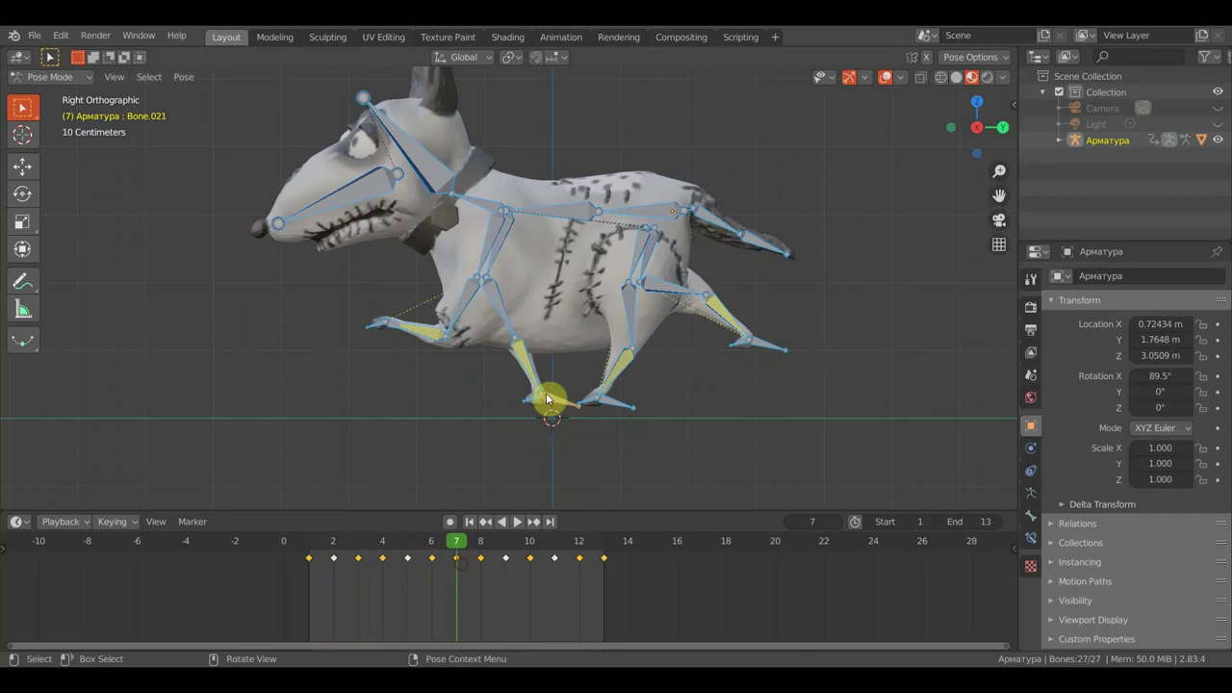
{"action": "left_click", "coordinate": [391, 330]}
{"action": "key", "text": "r"}
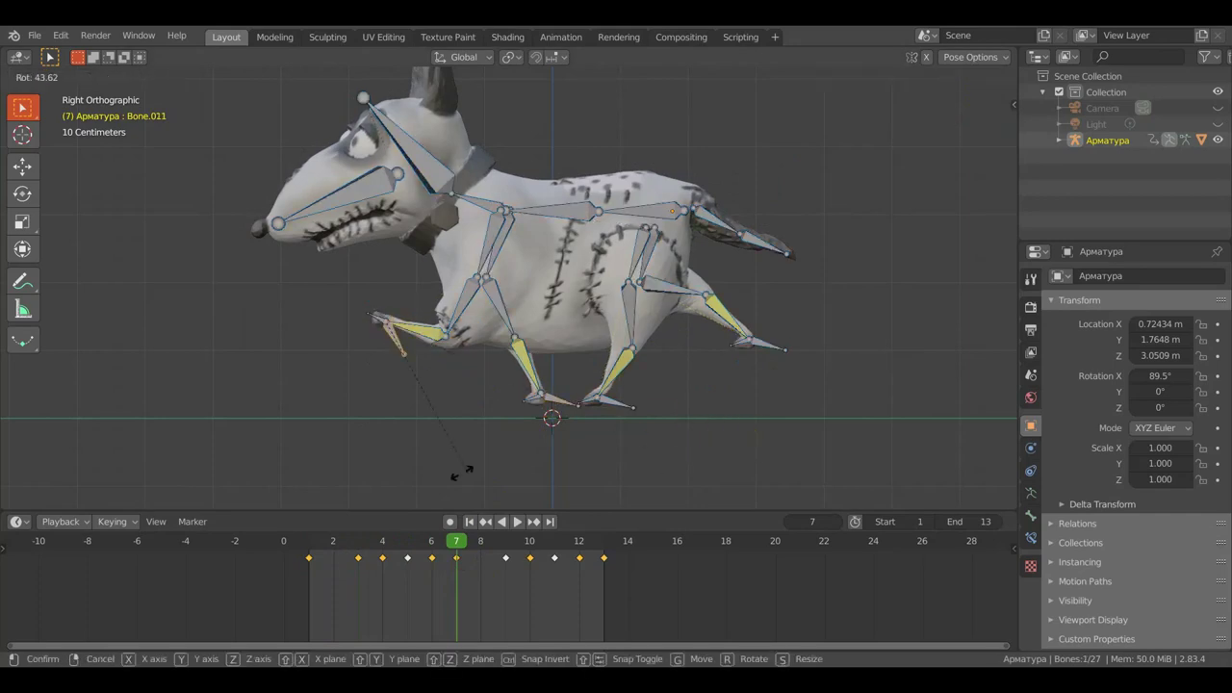
{"action": "left_click", "coordinate": [339, 413]}
{"action": "scroll", "coordinate": [412, 343], "scroll_direction": "up", "scroll_amount": 2}
{"action": "scroll", "coordinate": [521, 347], "scroll_direction": "down", "scroll_amount": 2}
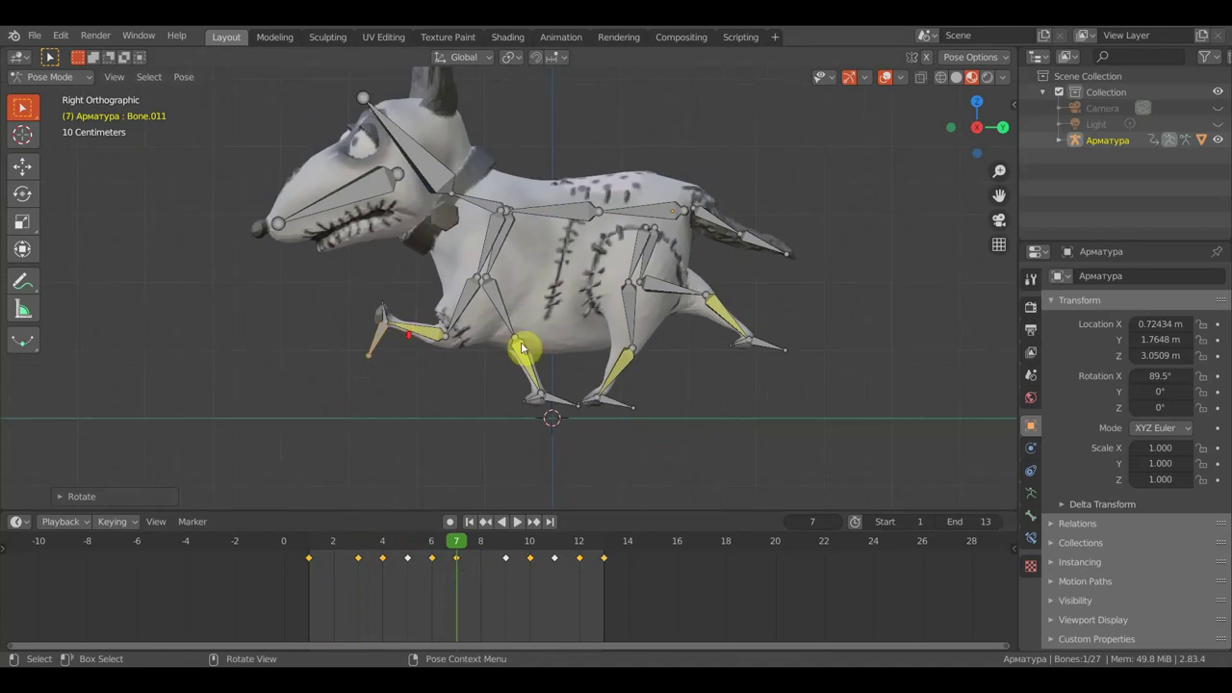
{"action": "left_click", "coordinate": [785, 351]}
{"action": "key", "text": "r"}
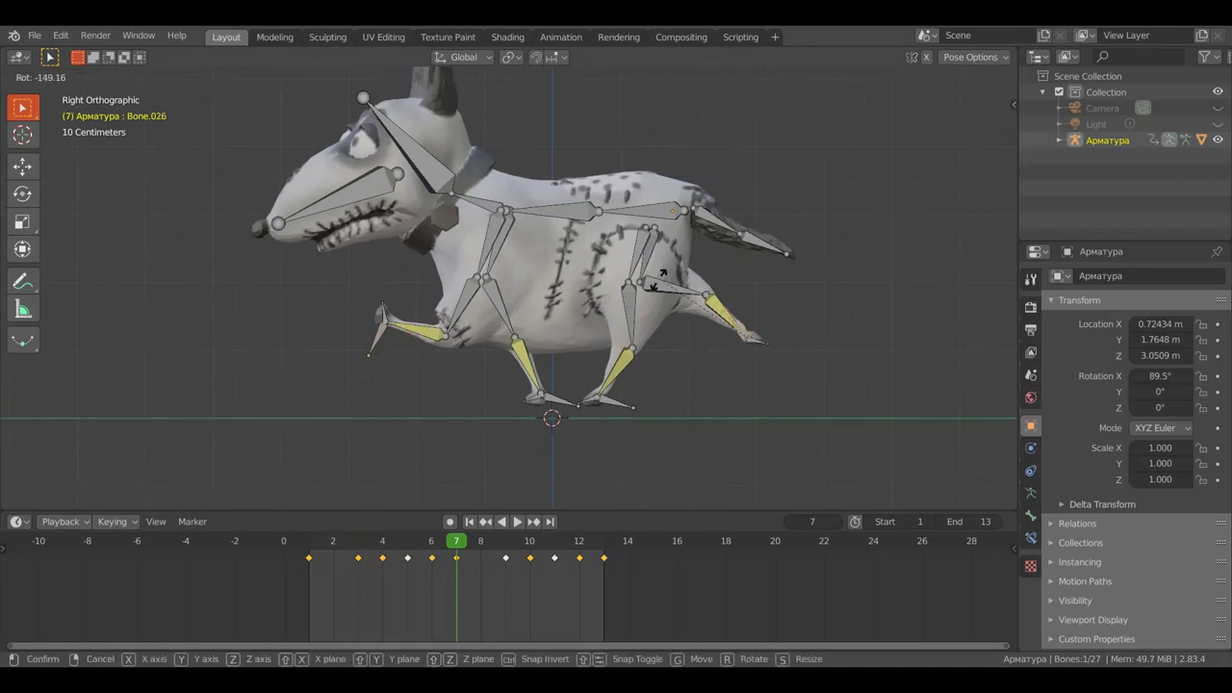
{"action": "left_click", "coordinate": [664, 276]}
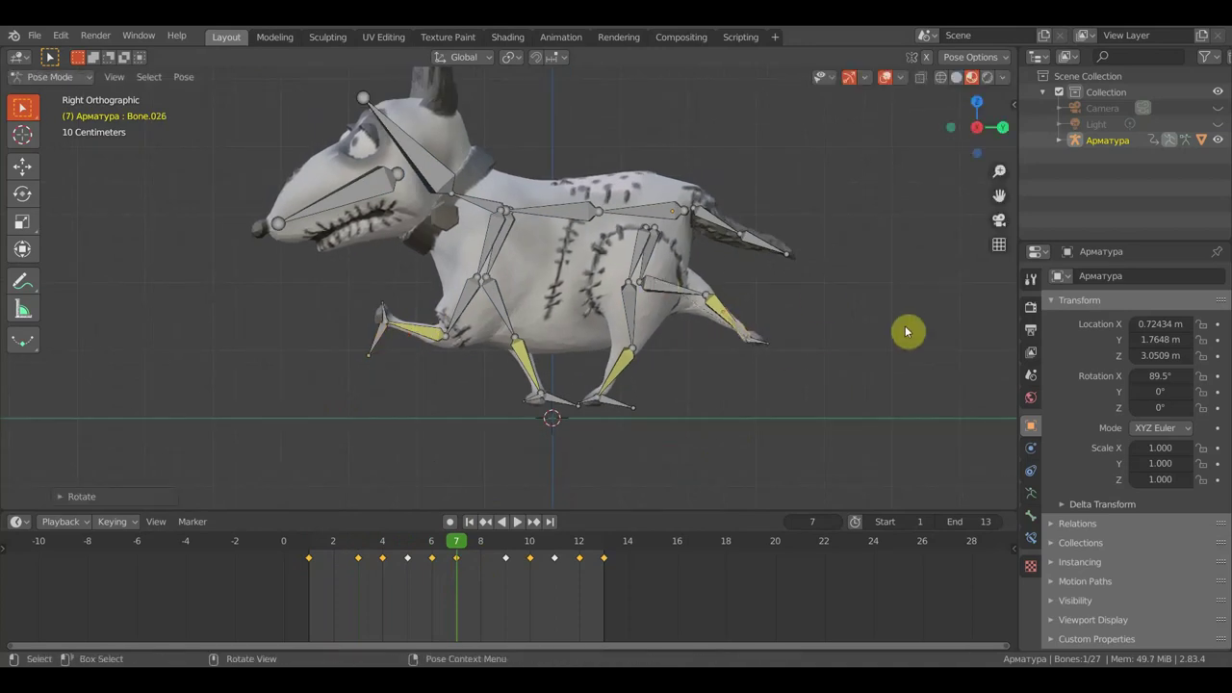
{"action": "key", "text": "a"}
{"action": "key", "text": "i"}
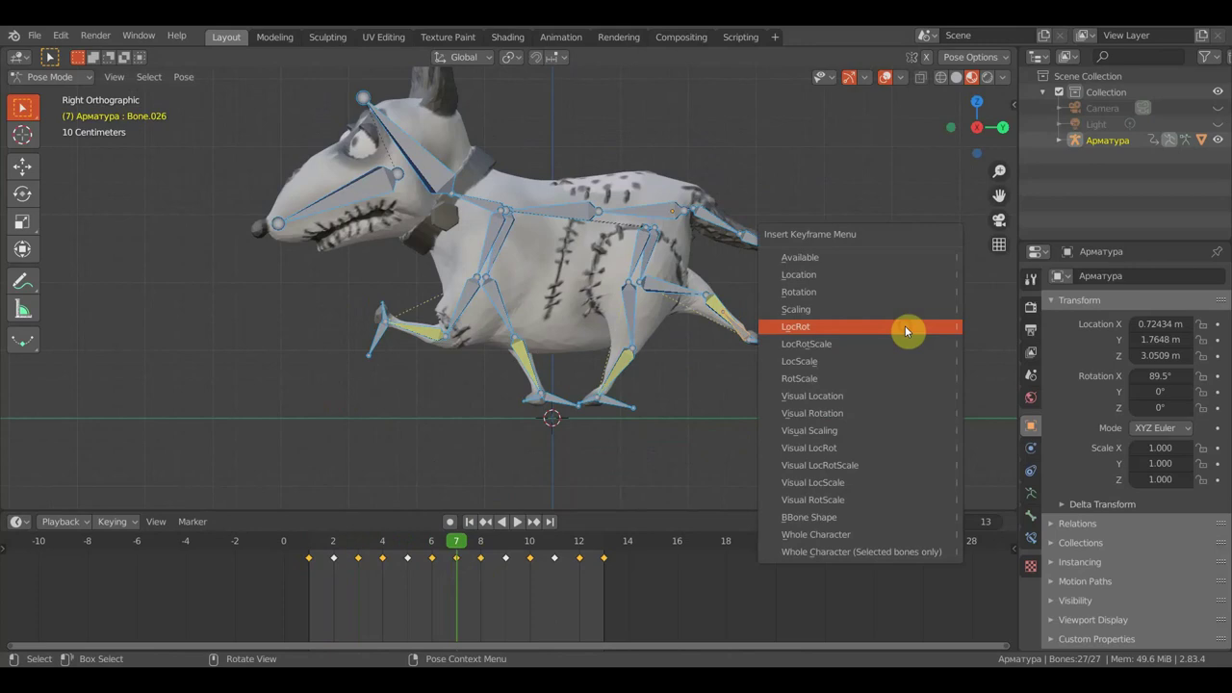
{"action": "left_click", "coordinate": [905, 325]}
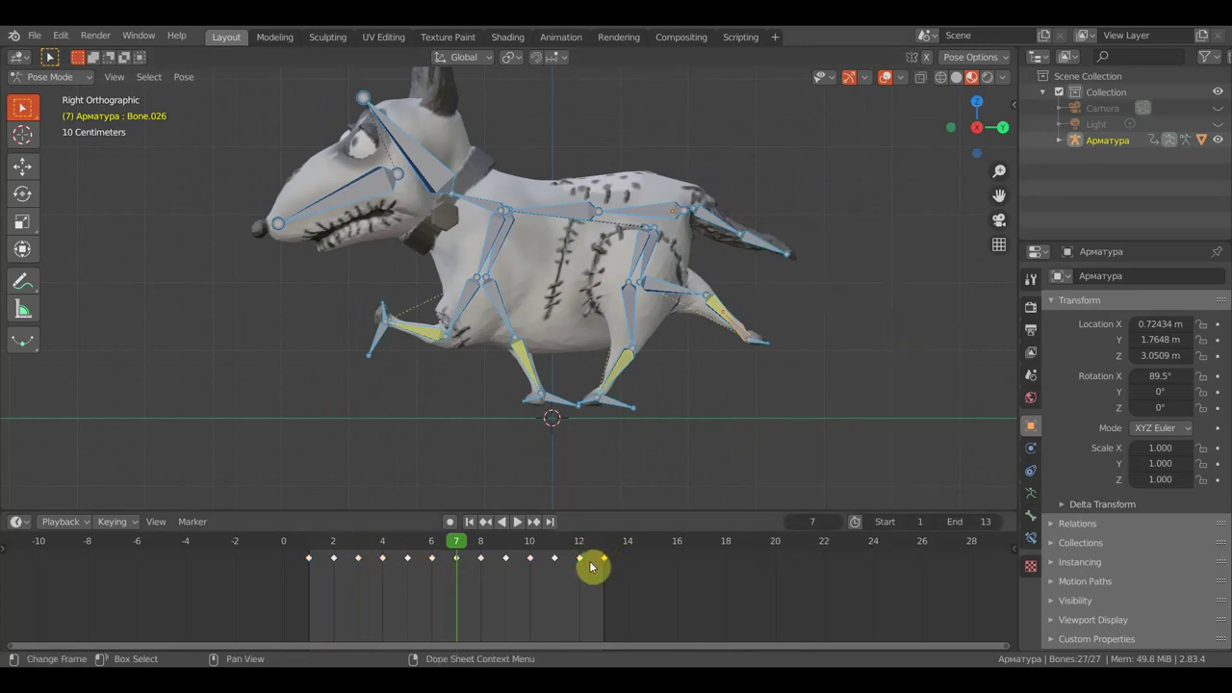
Delete the frame 13 keyframe and duplicate the frame 1 key onto frame 13
{"action": "key", "text": "x"}
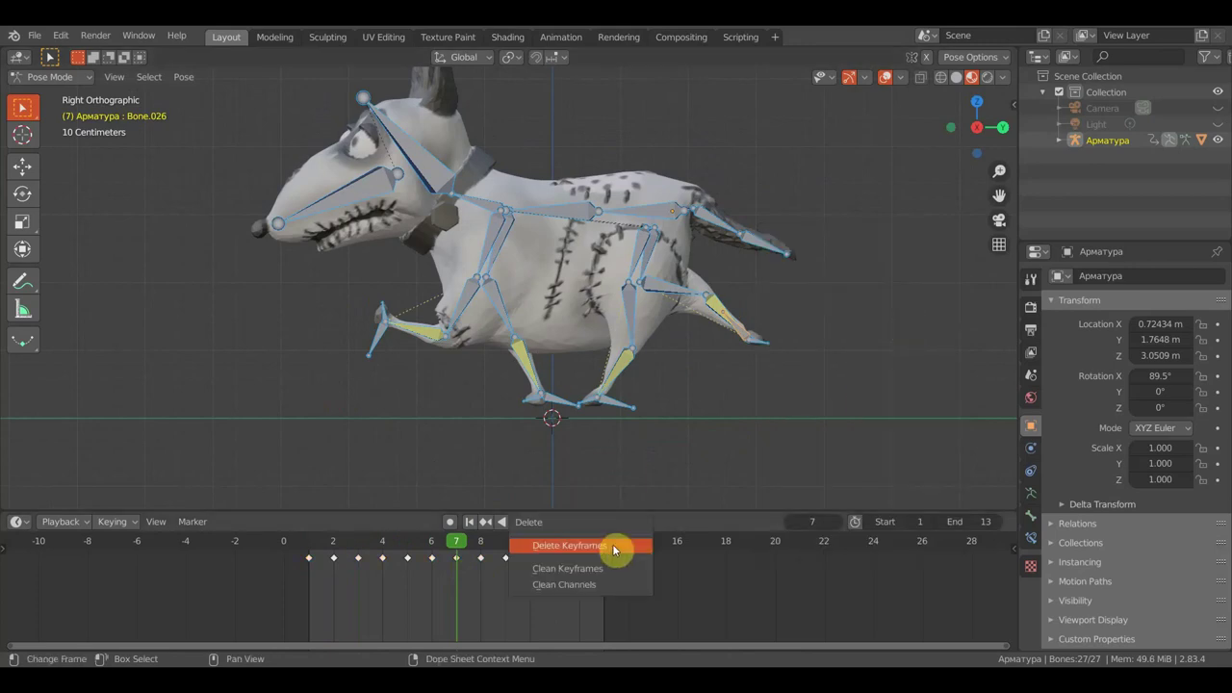
{"action": "left_click", "coordinate": [612, 545]}
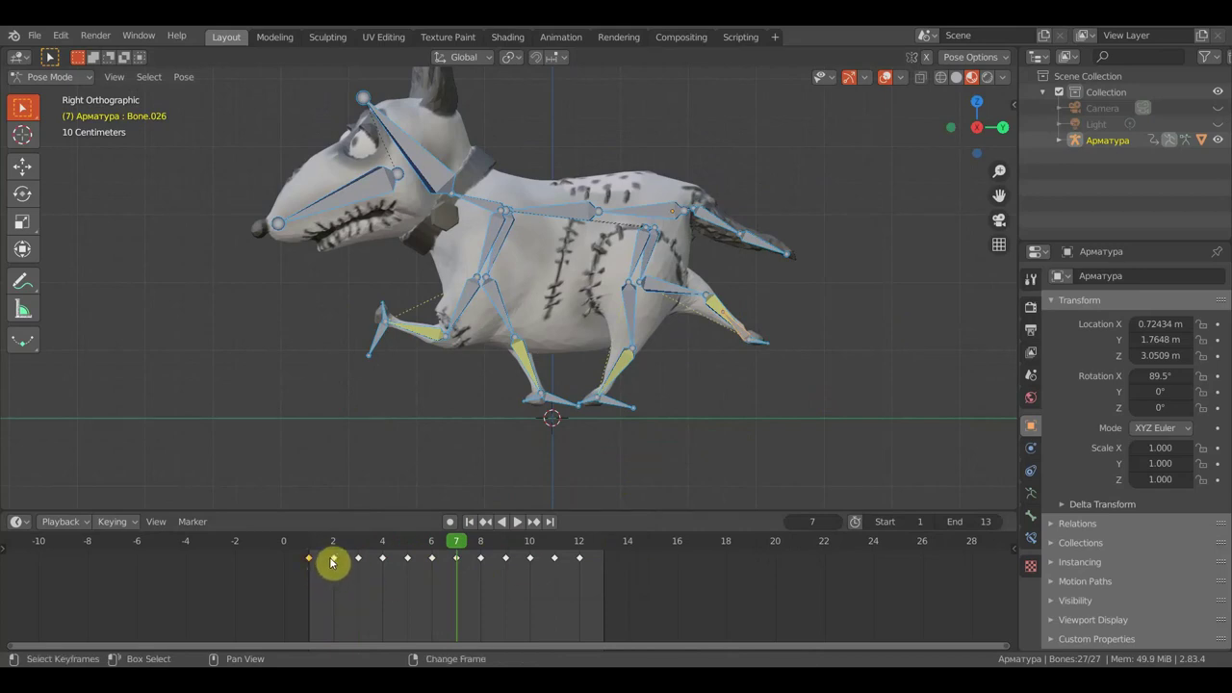
{"action": "key", "text": "shift+d"}
{"action": "left_click", "coordinate": [616, 577]}
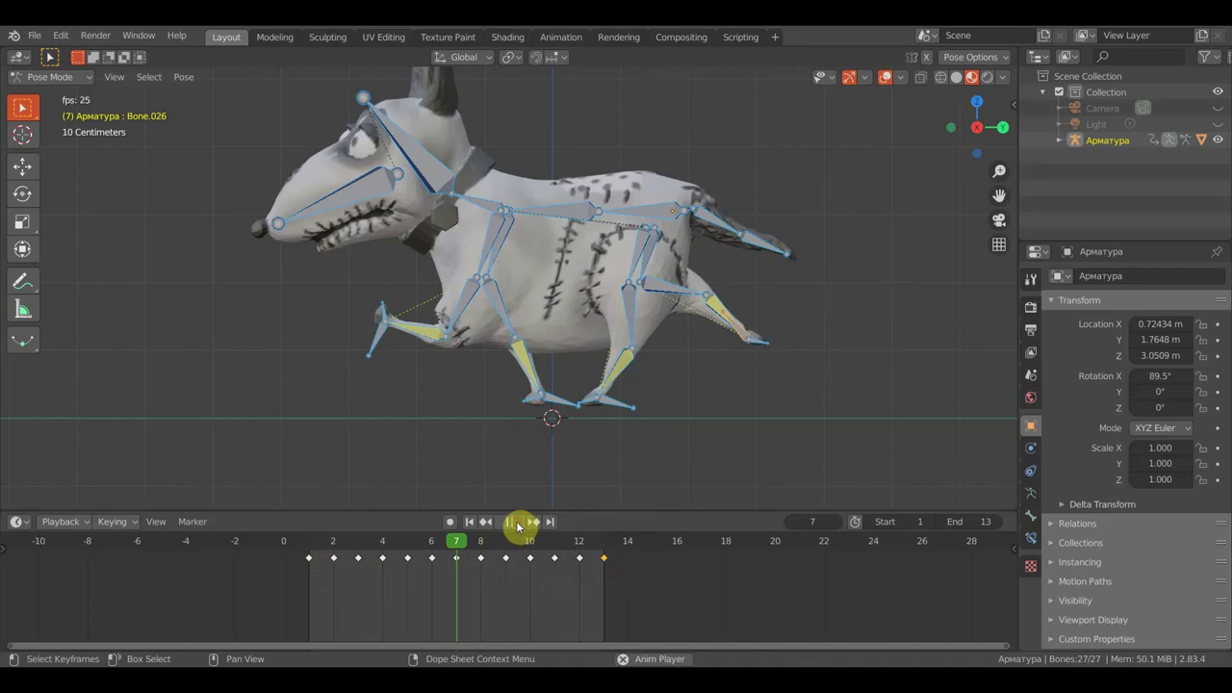
Play the looped walk with bones hidden and shown, then stop and return to frame 1
{"action": "left_click", "coordinate": [517, 523]}
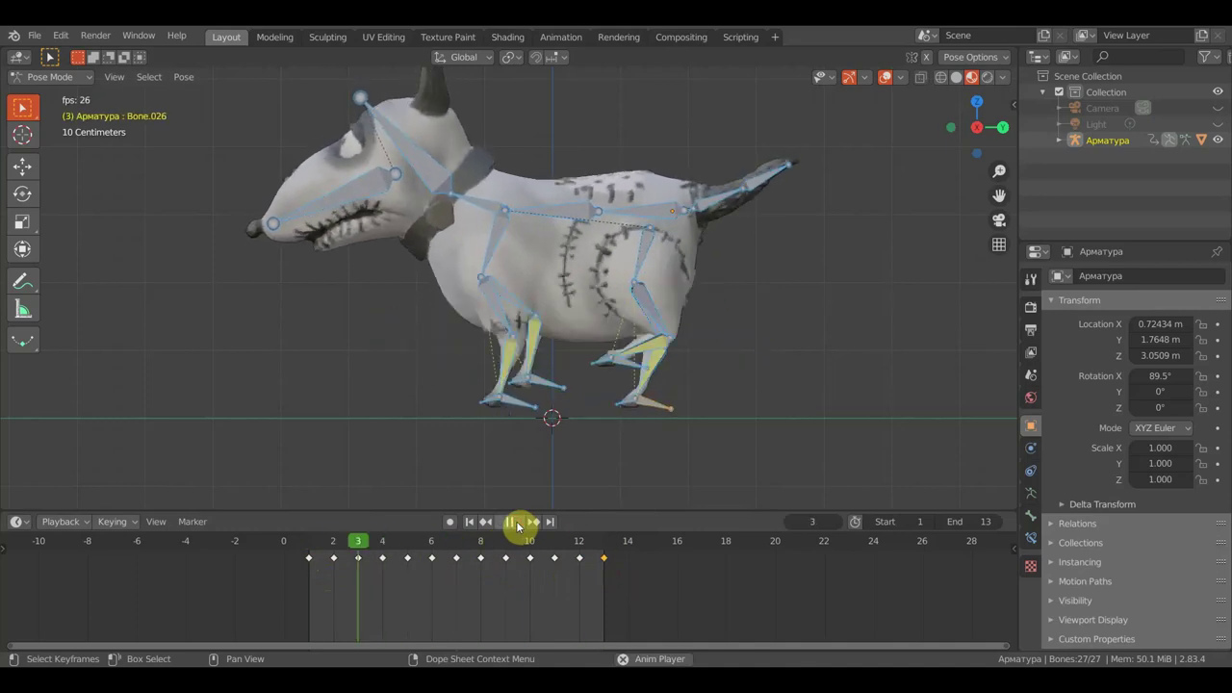
{"action": "left_click", "coordinate": [886, 80]}
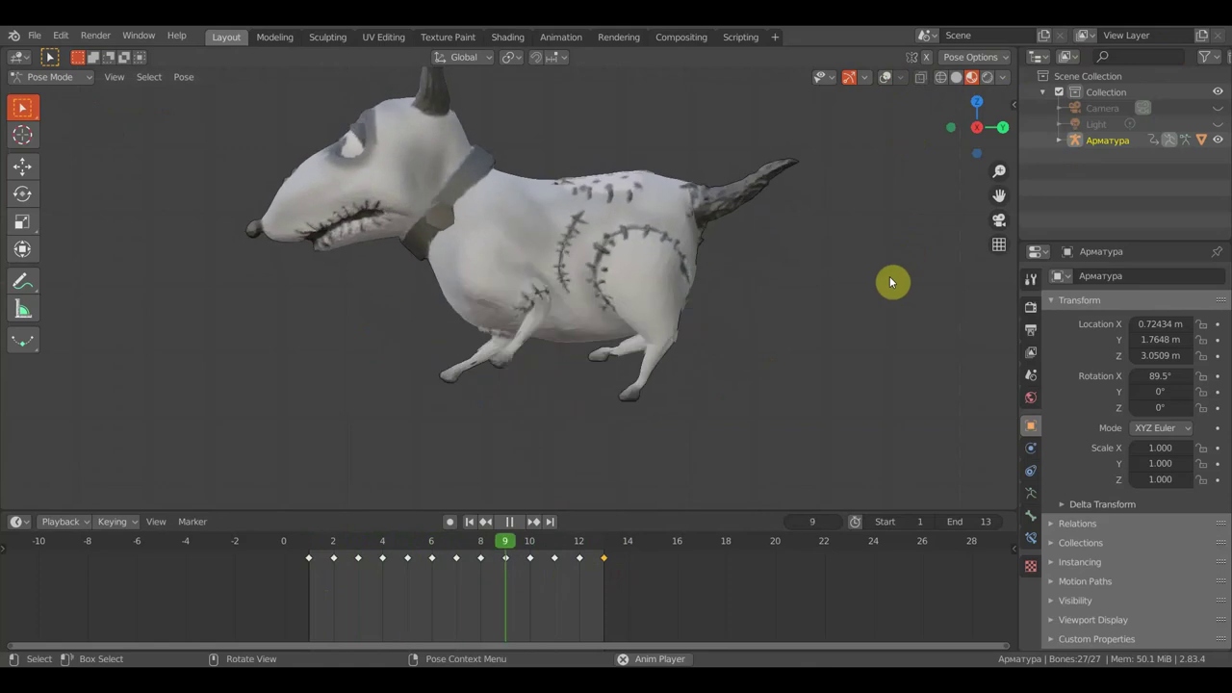
{"action": "left_click", "coordinate": [886, 79]}
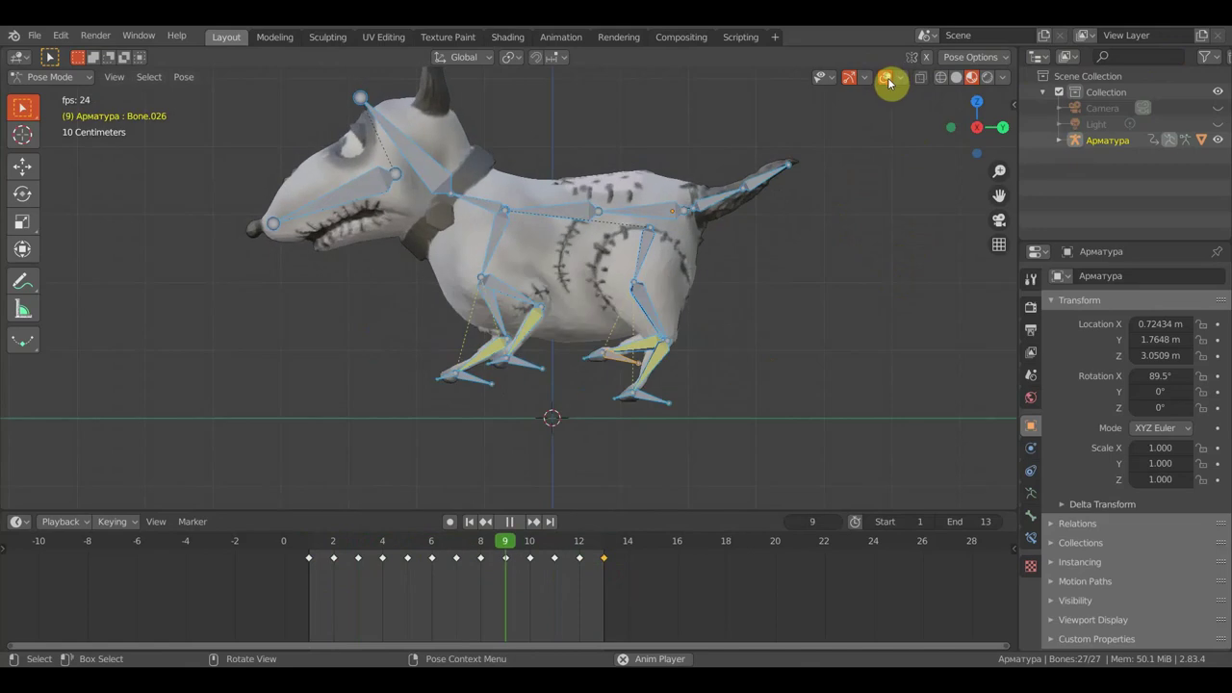
{"action": "left_click", "coordinate": [516, 521]}
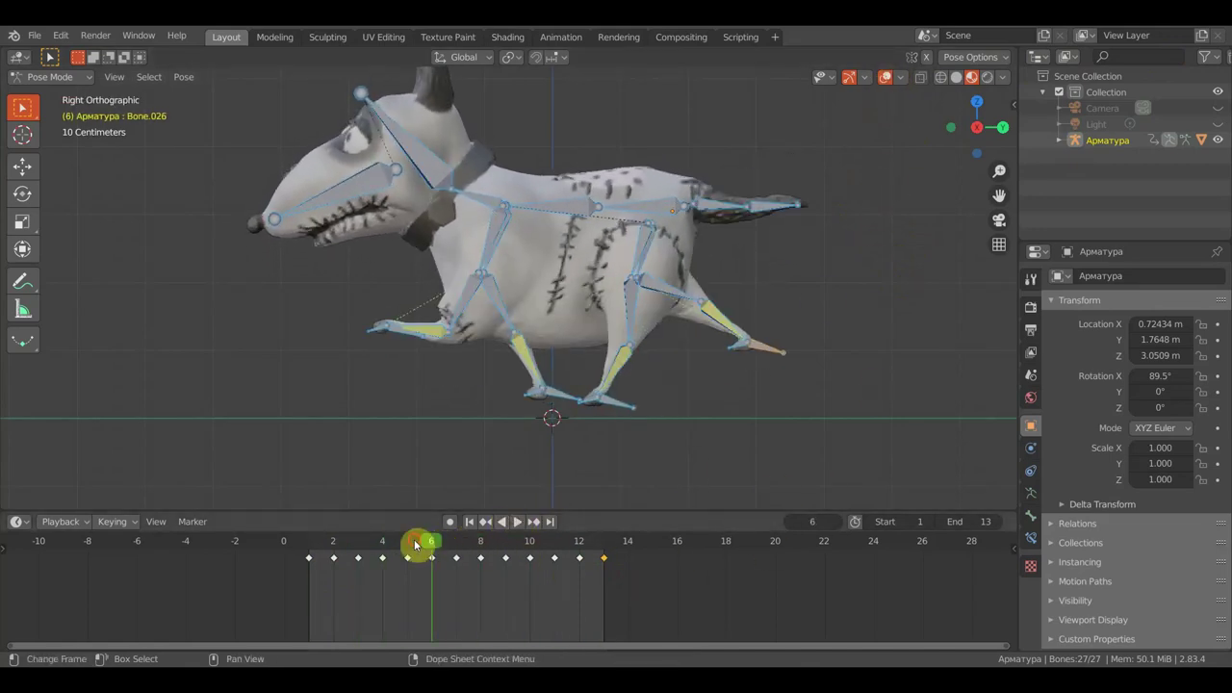
{"action": "left_click_drag", "start_coordinate": [415, 544], "coordinate": [309, 545]}
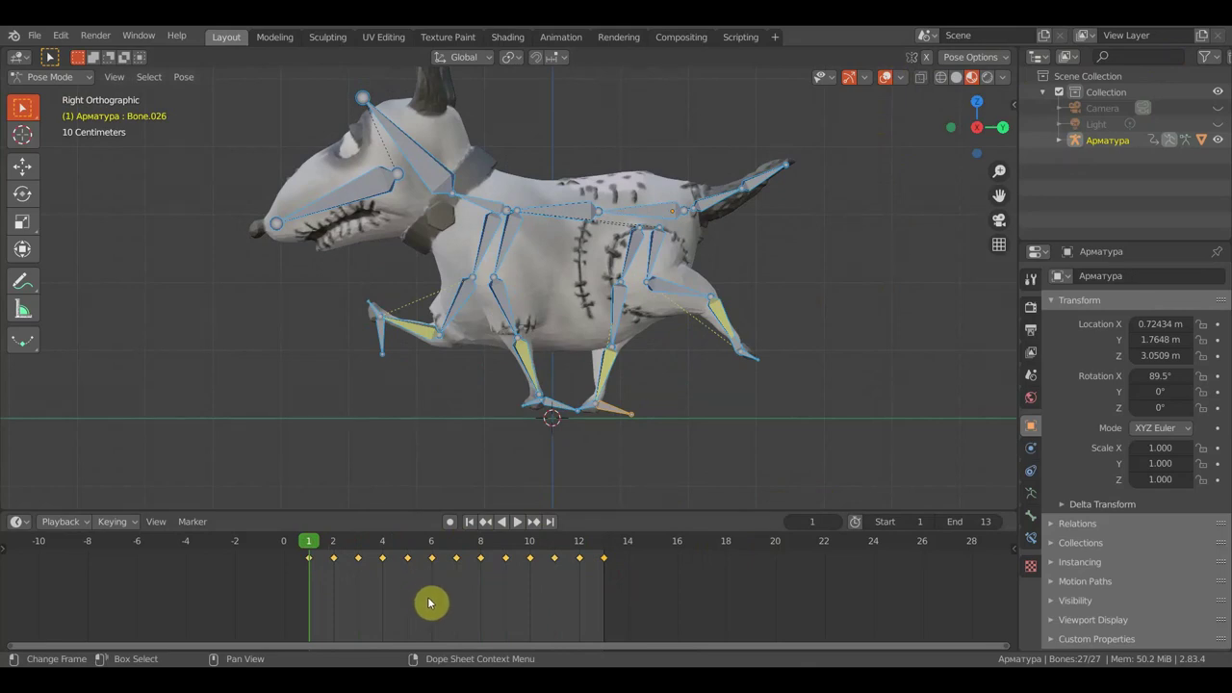
Scale the keyframes out so the walk cycle ends at frame 24
{"action": "key", "text": "s"}
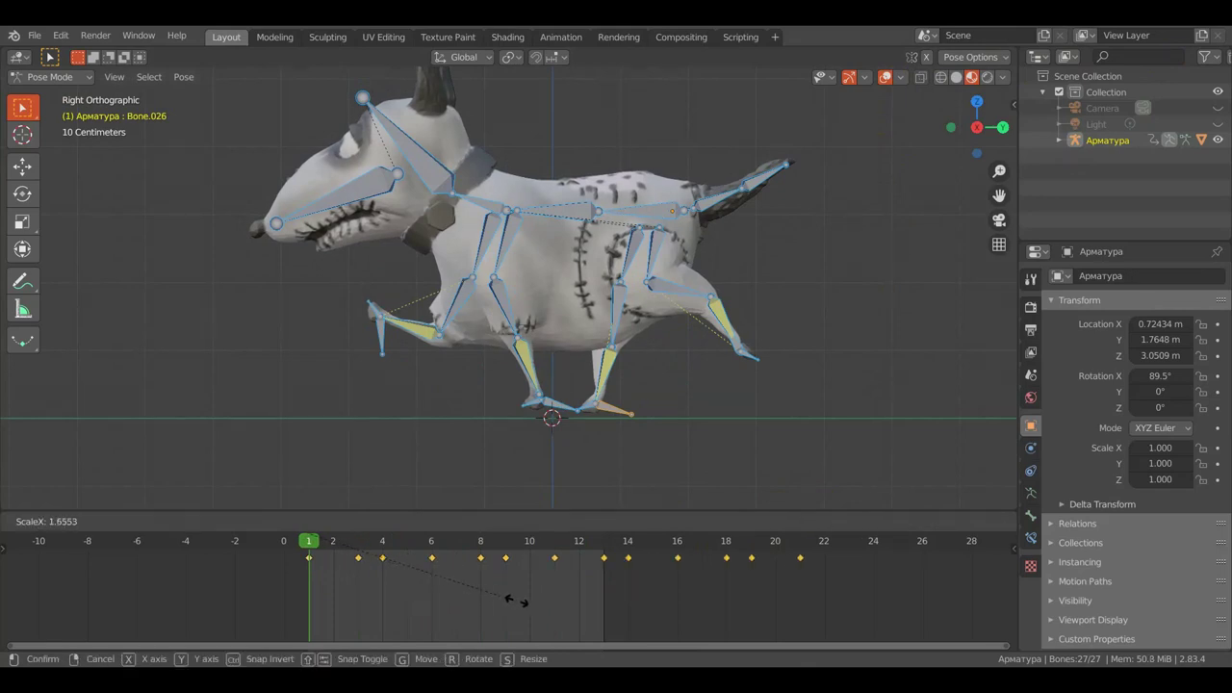
{"action": "left_click", "coordinate": [552, 609]}
{"action": "type", "text": "24"}
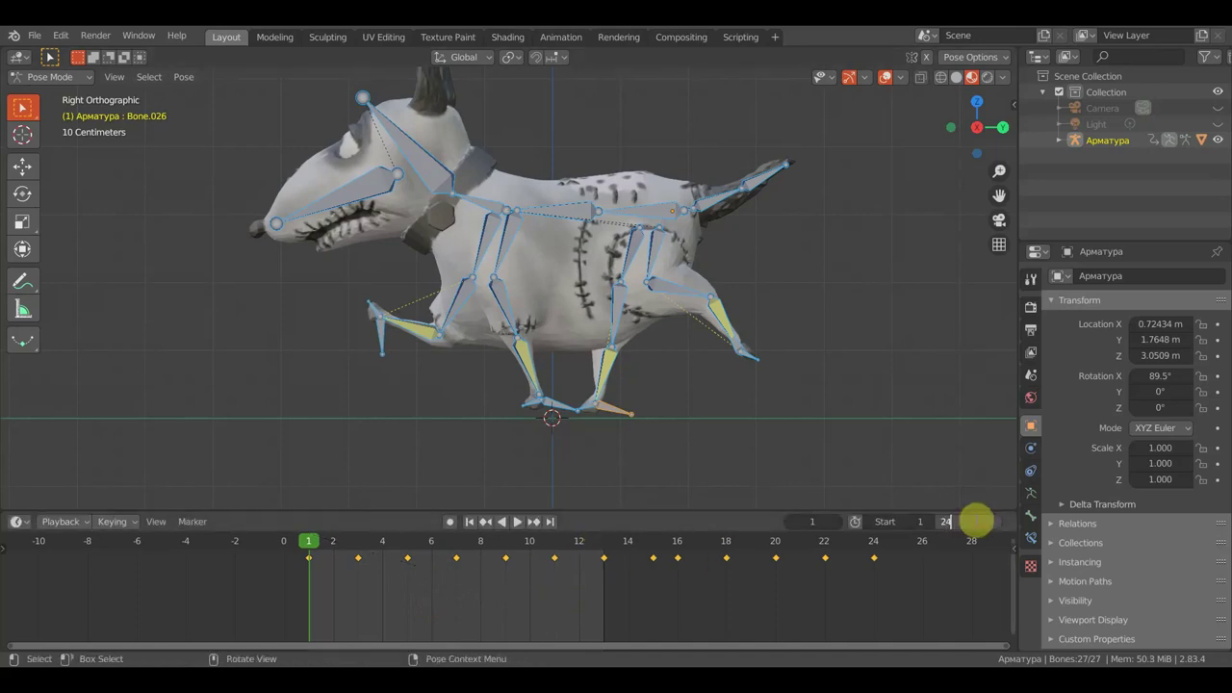
{"action": "key", "text": "Return"}
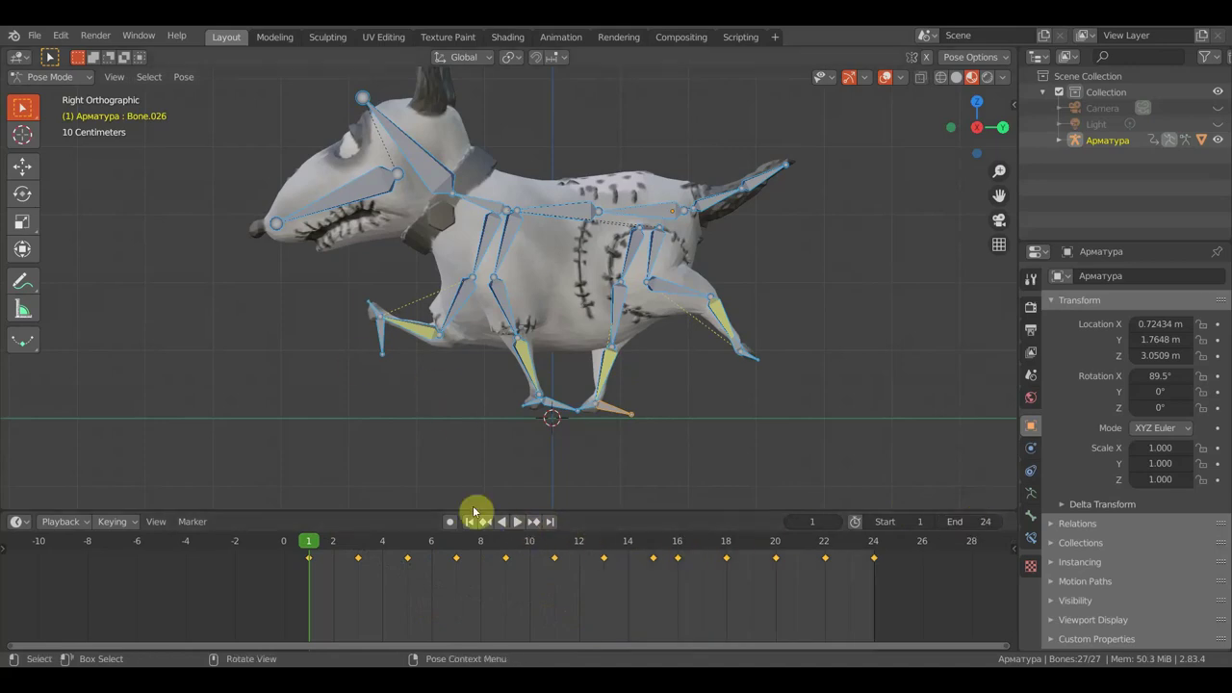
Play the 24-frame walk with overlays hidden, then stop and rewind to frame 1
{"action": "left_click", "coordinate": [517, 522]}
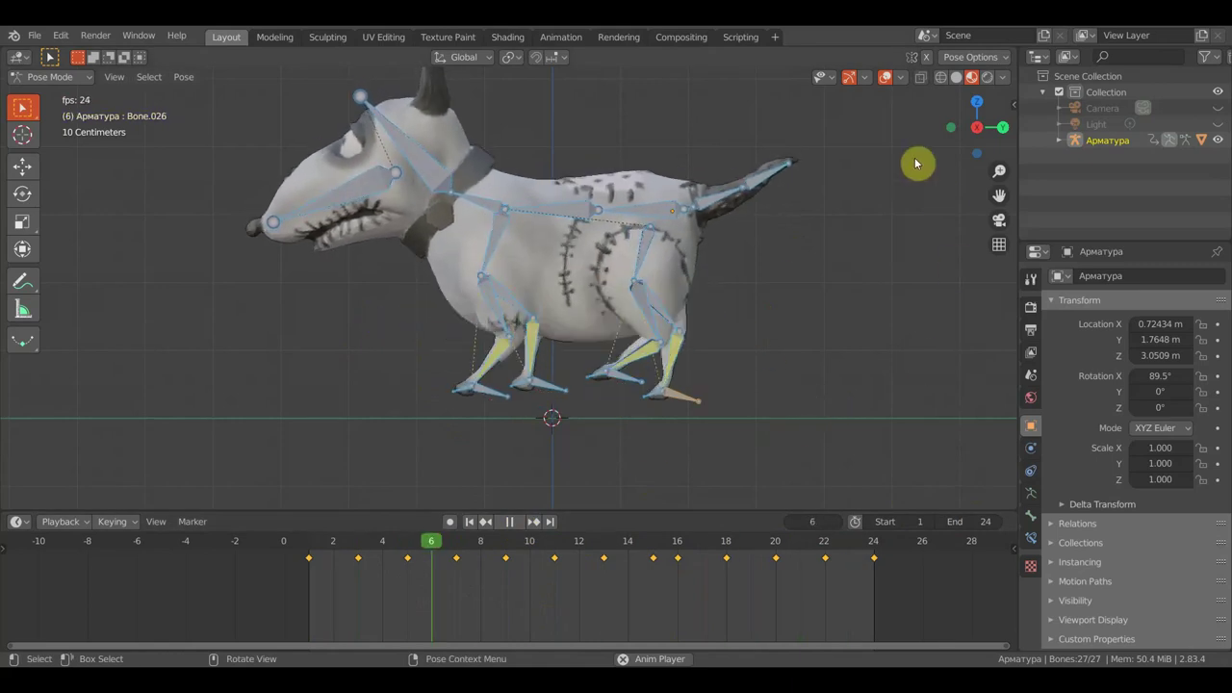
{"action": "left_click", "coordinate": [887, 77]}
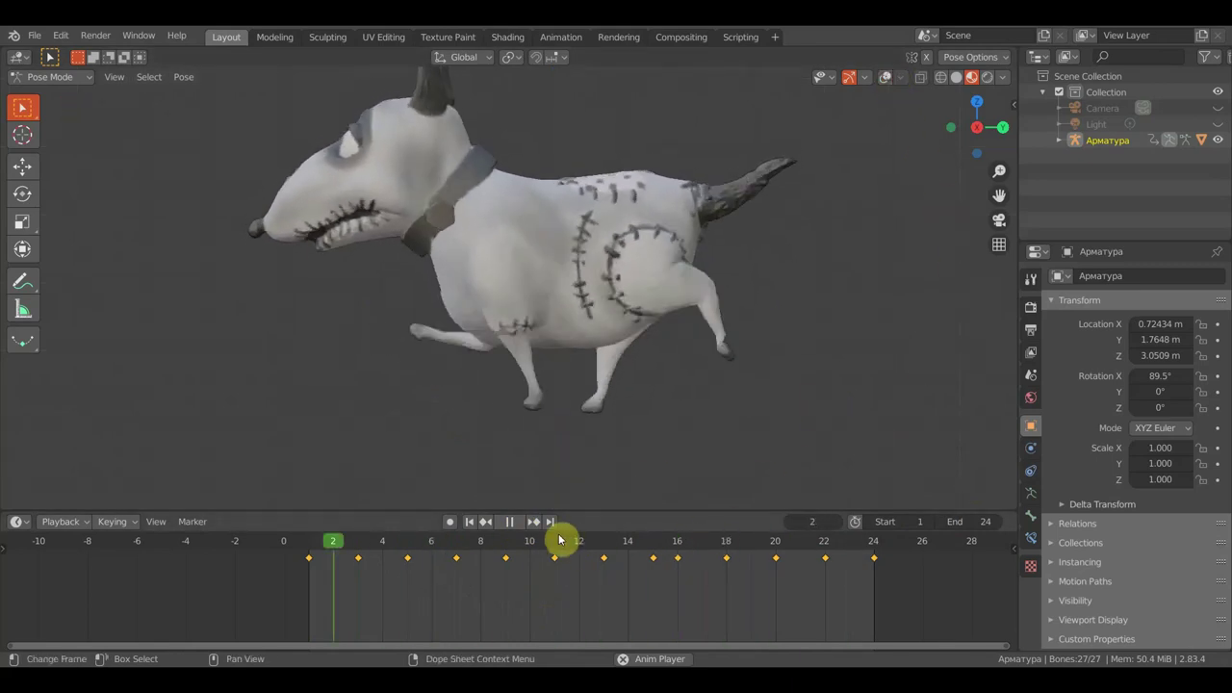
{"action": "left_click", "coordinate": [509, 522]}
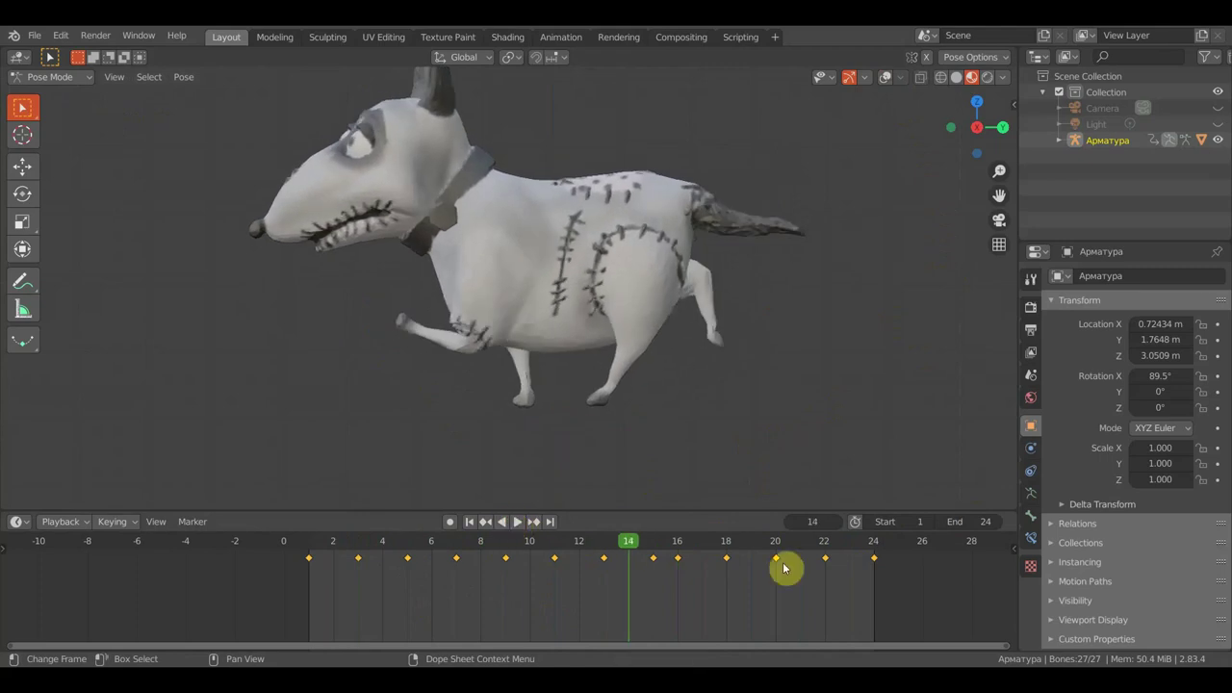
{"action": "left_click_drag", "start_coordinate": [600, 550], "coordinate": [310, 544]}
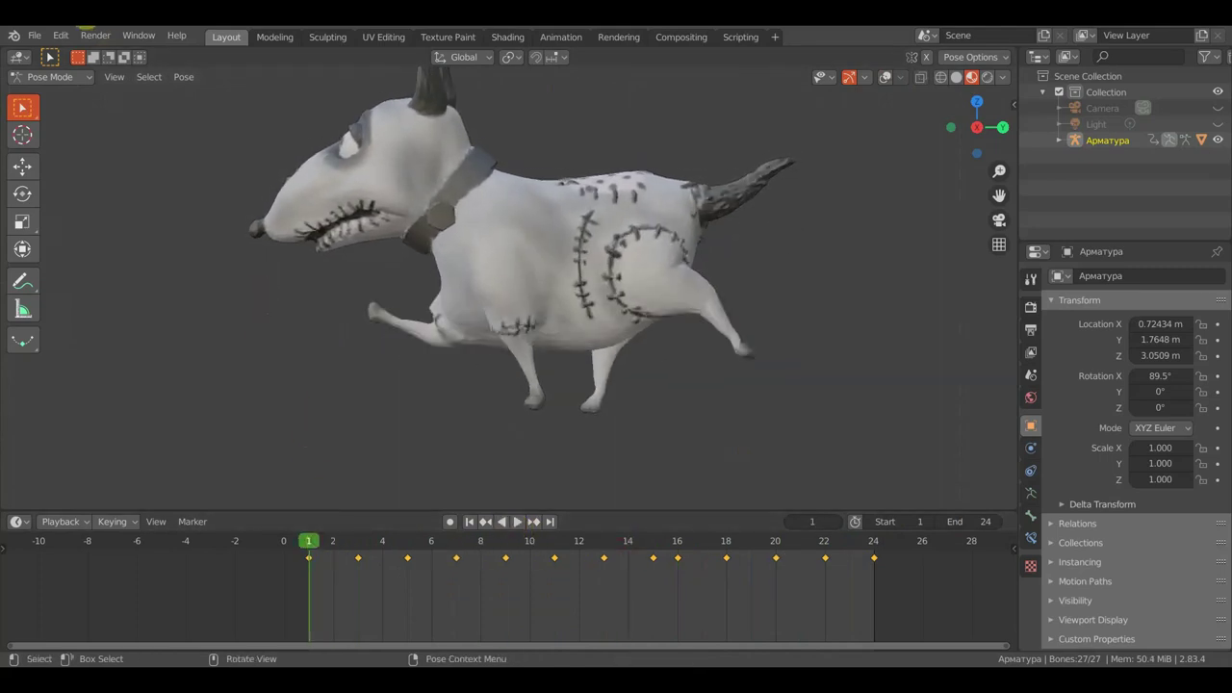
{"action": "left_click", "coordinate": [33, 39]}
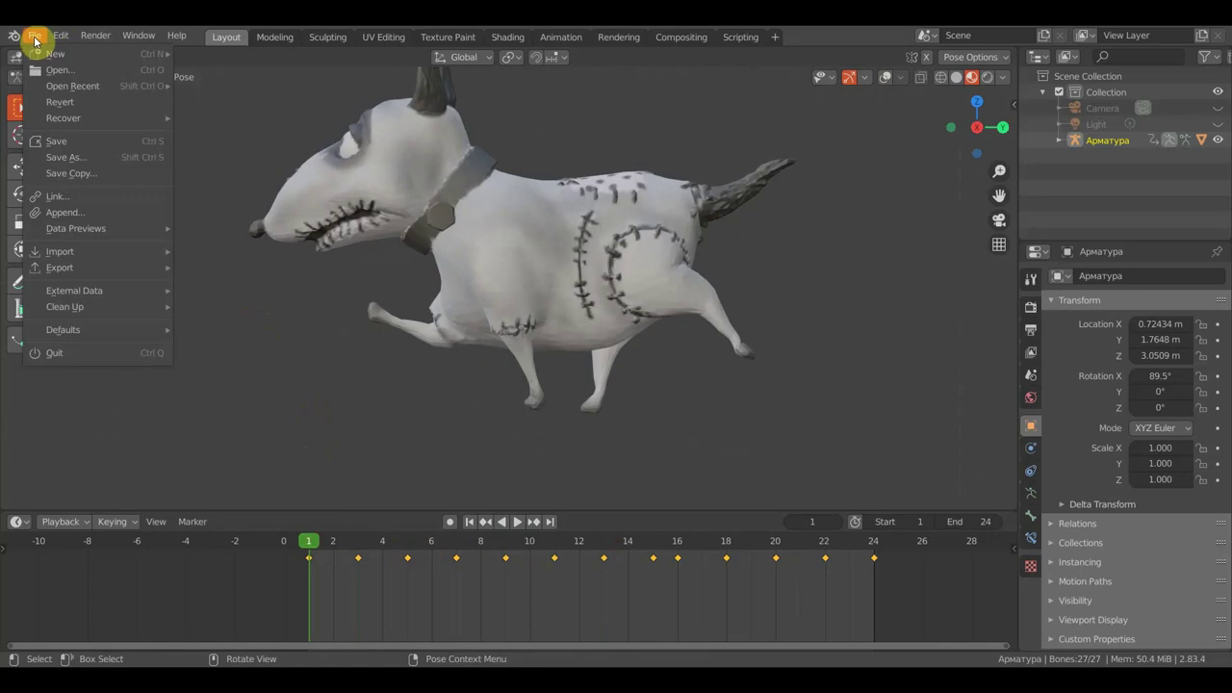
{"action": "mouse_move", "coordinate": [73, 86]}
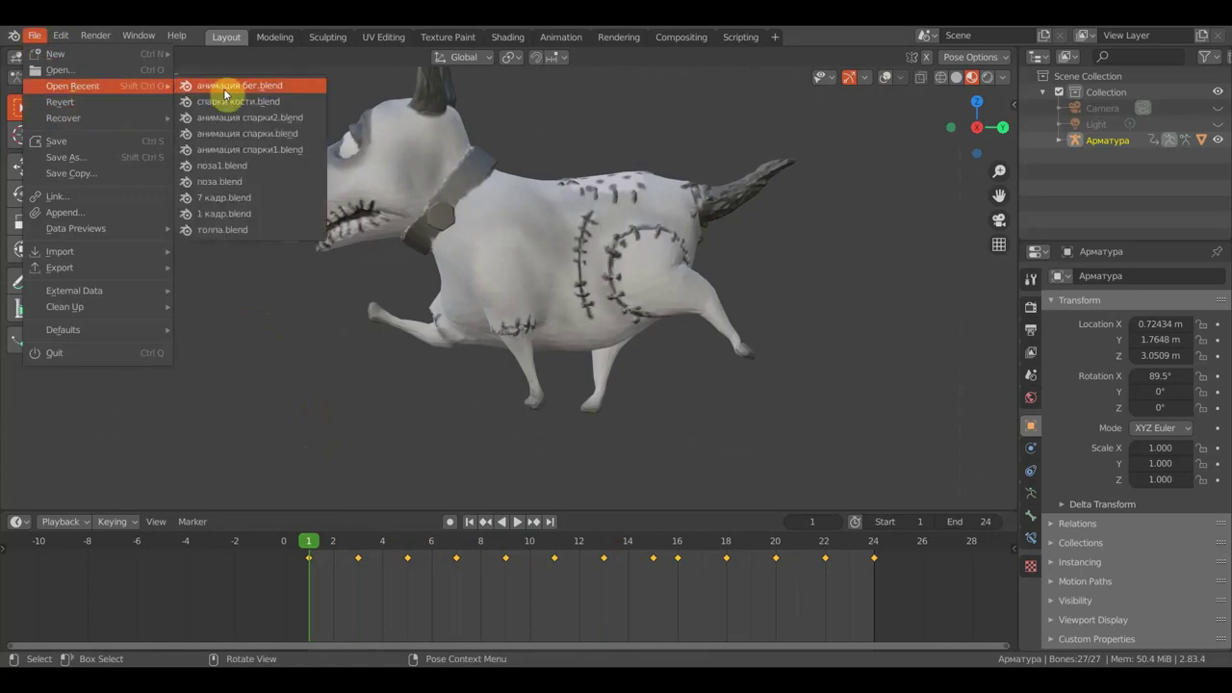
Open анимация бег.blend without saving changes and view its frame-2 pose
{"action": "left_click", "coordinate": [225, 89]}
{"action": "left_click", "coordinate": [660, 371]}
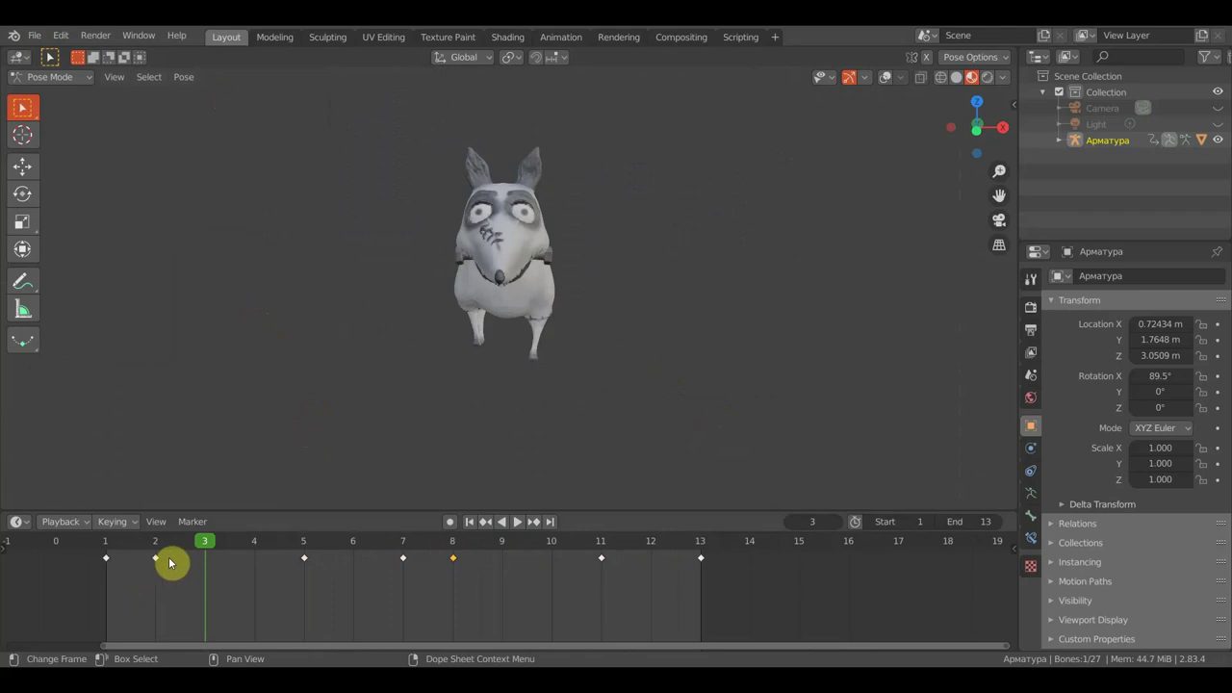
{"action": "left_click", "coordinate": [216, 543]}
{"action": "left_click_drag", "start_coordinate": [203, 548], "coordinate": [159, 549]}
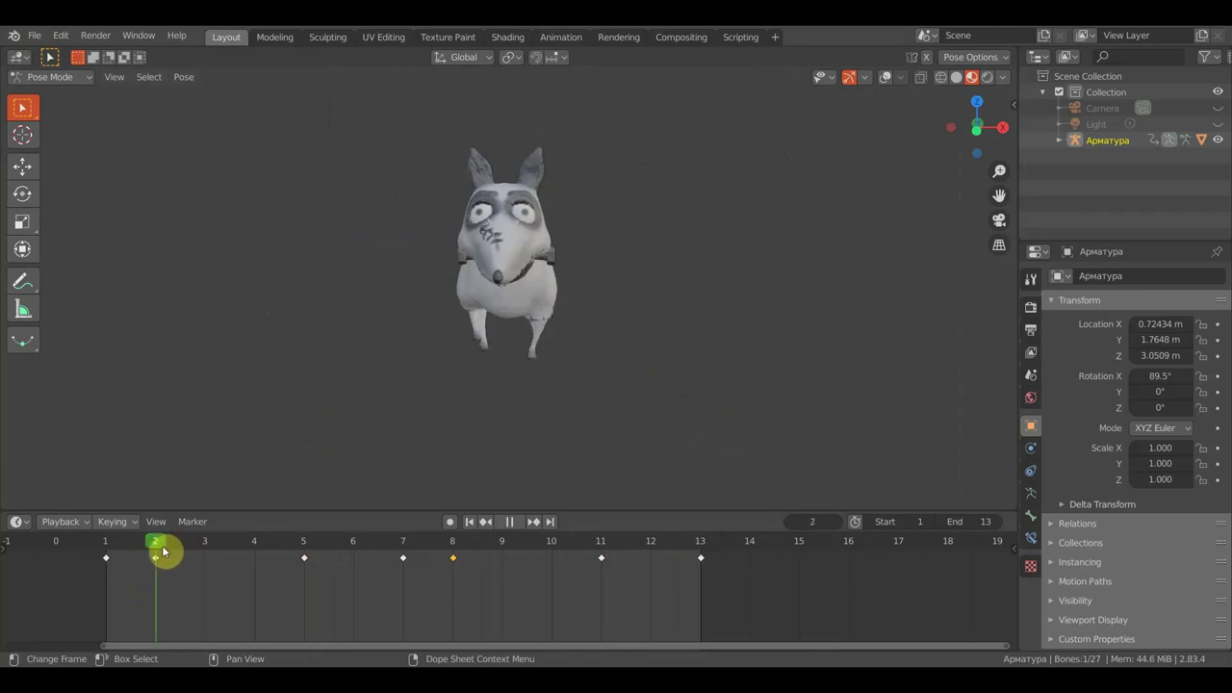
Move the frame-2 keyframe to frame 4 and the frame-8 keyframe to frame 10
{"action": "left_click", "coordinate": [155, 559]}
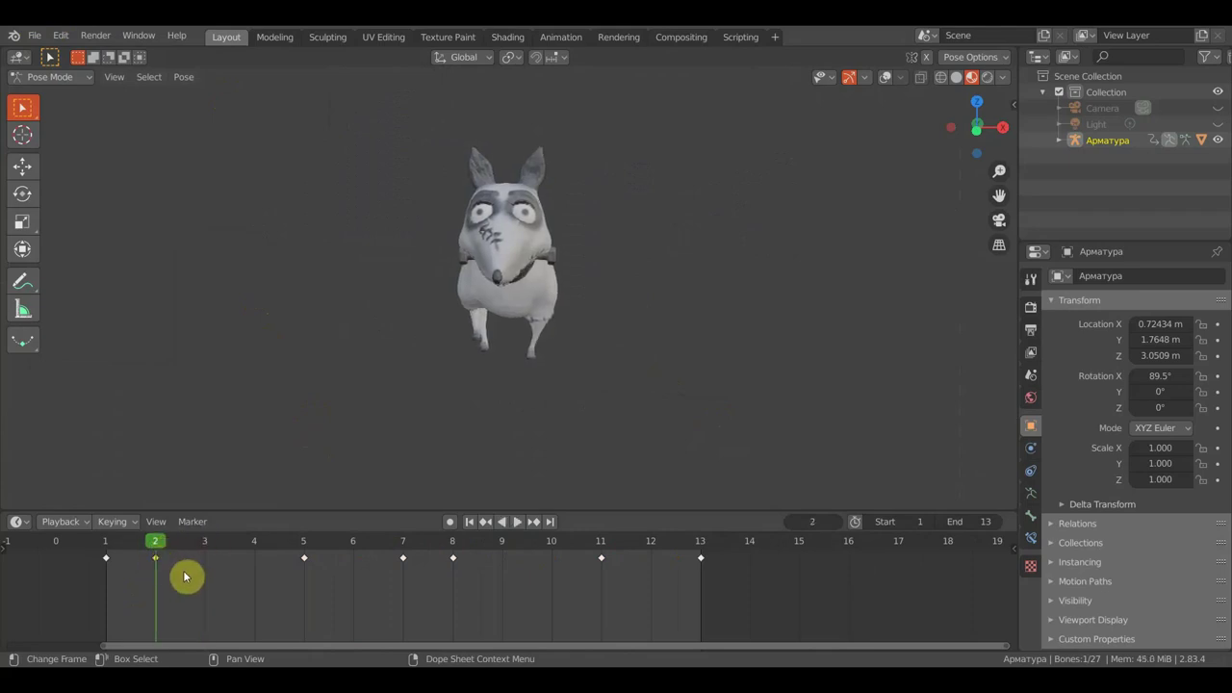
{"action": "key", "text": "g"}
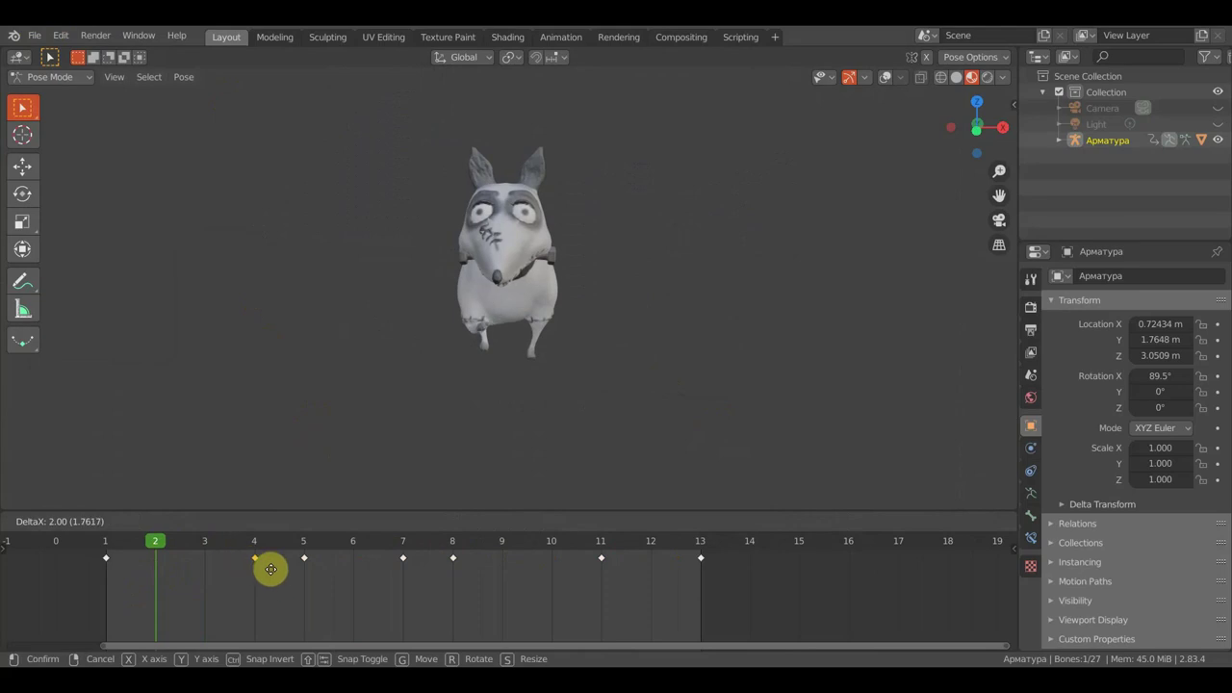
{"action": "left_click", "coordinate": [270, 569]}
{"action": "key", "text": "g"}
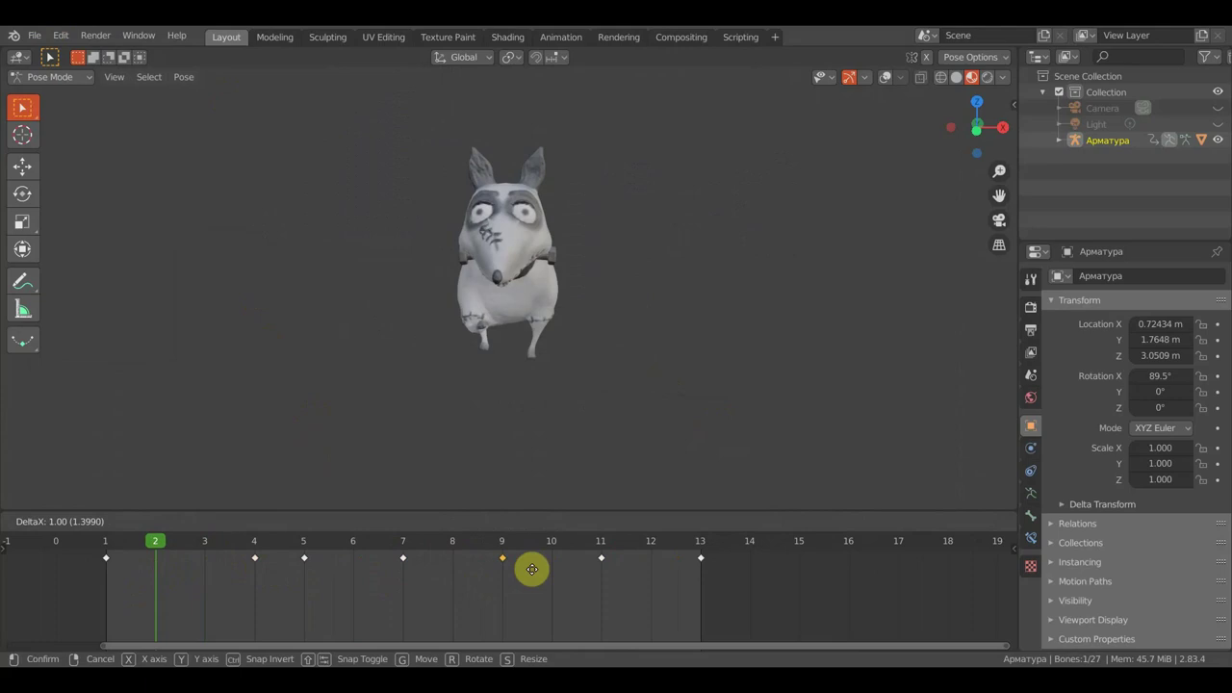
{"action": "left_click", "coordinate": [549, 572]}
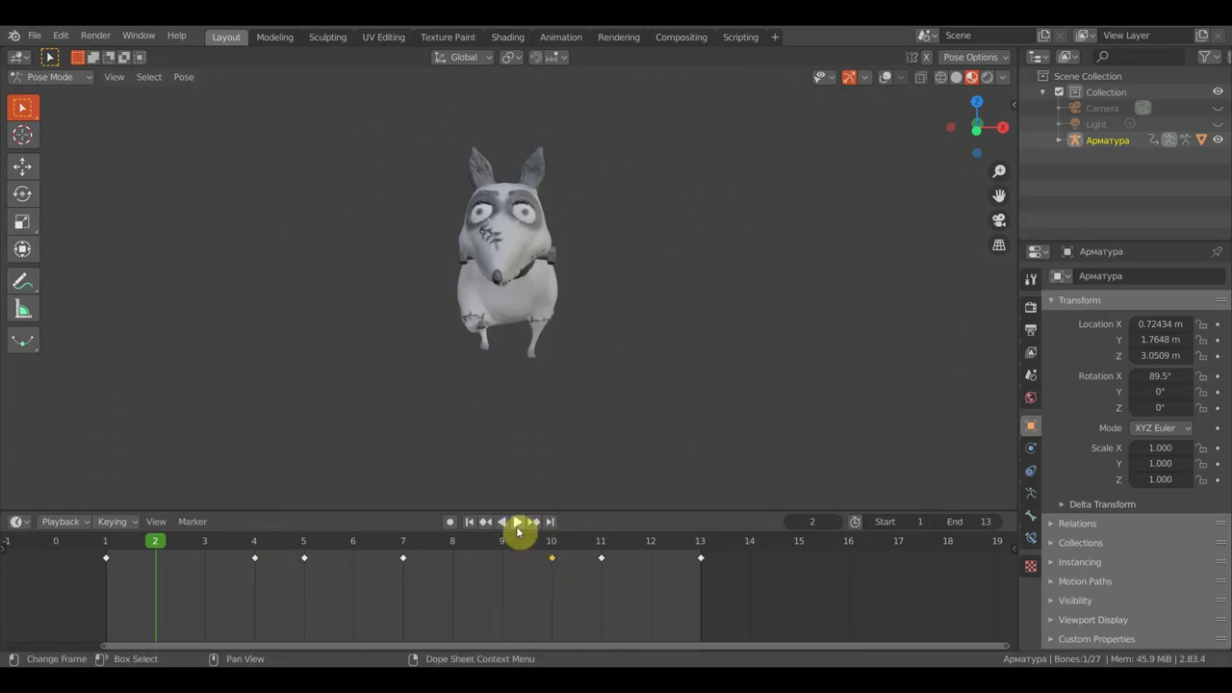
Play the retimed run from a side-on view, then stop and return to frame 2
{"action": "left_click", "coordinate": [518, 523]}
{"action": "middle_click_drag", "start_coordinate": [536, 417], "coordinate": [481, 417]}
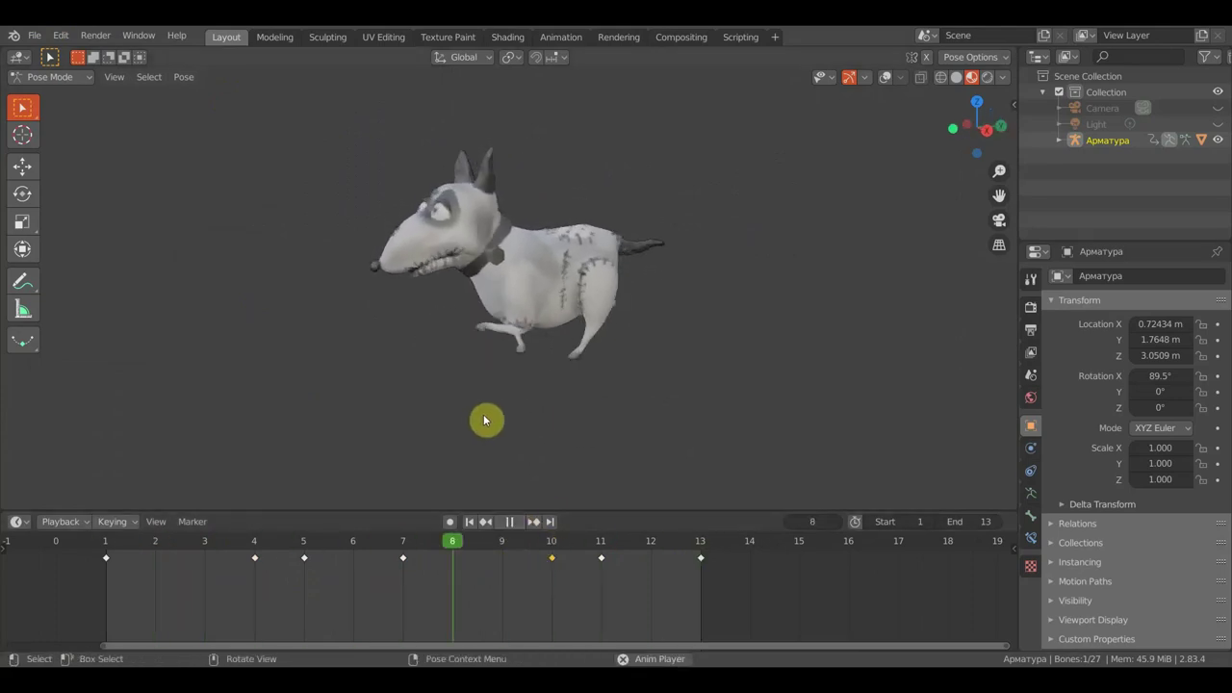
{"action": "left_click", "coordinate": [510, 524]}
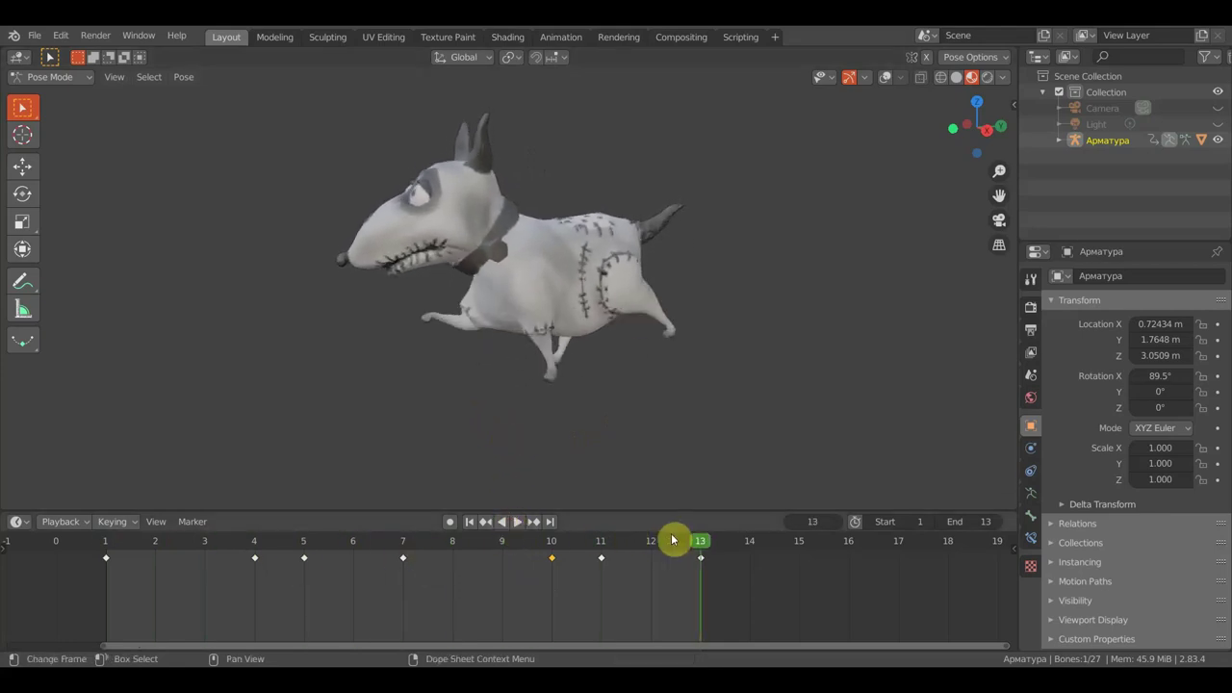
{"action": "left_click_drag", "start_coordinate": [698, 547], "coordinate": [163, 547]}
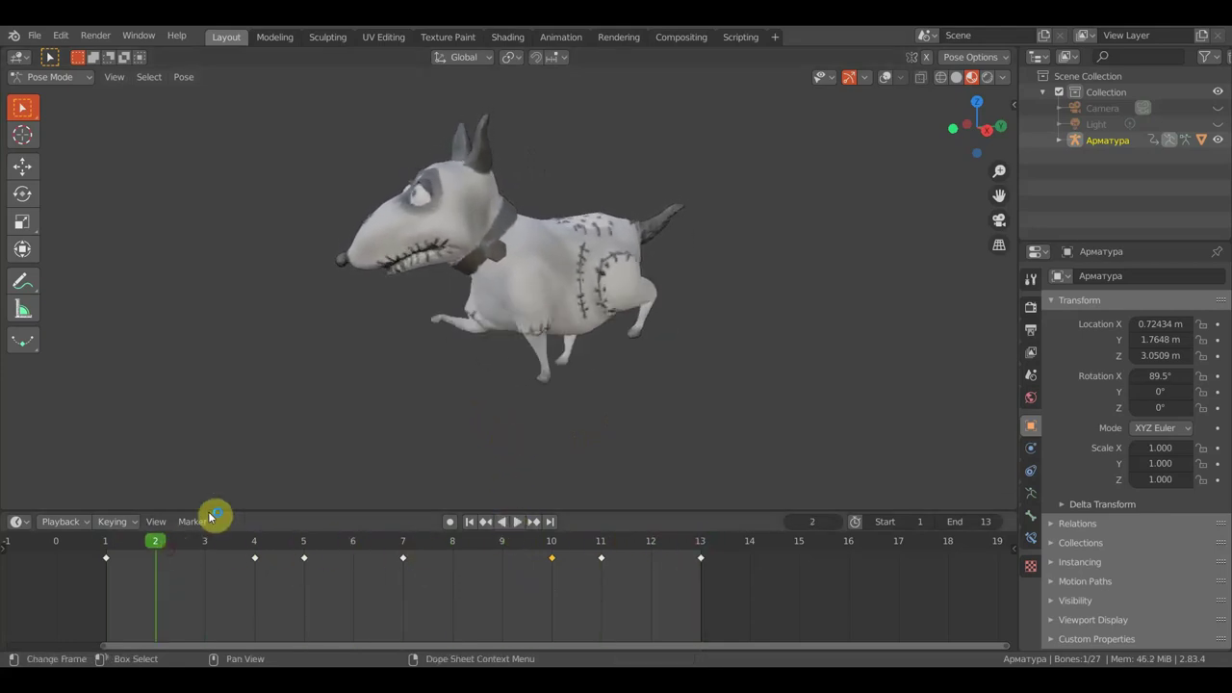
{"action": "key", "text": "a"}
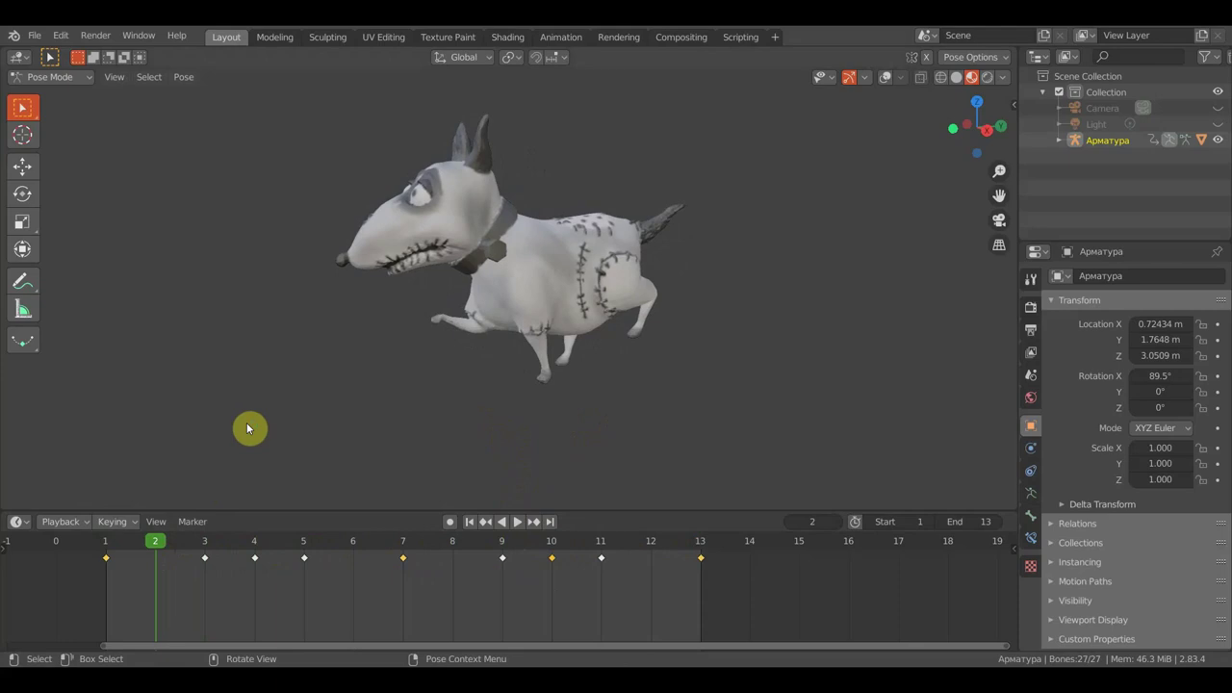
{"action": "key", "text": "i"}
{"action": "left_click", "coordinate": [246, 423]}
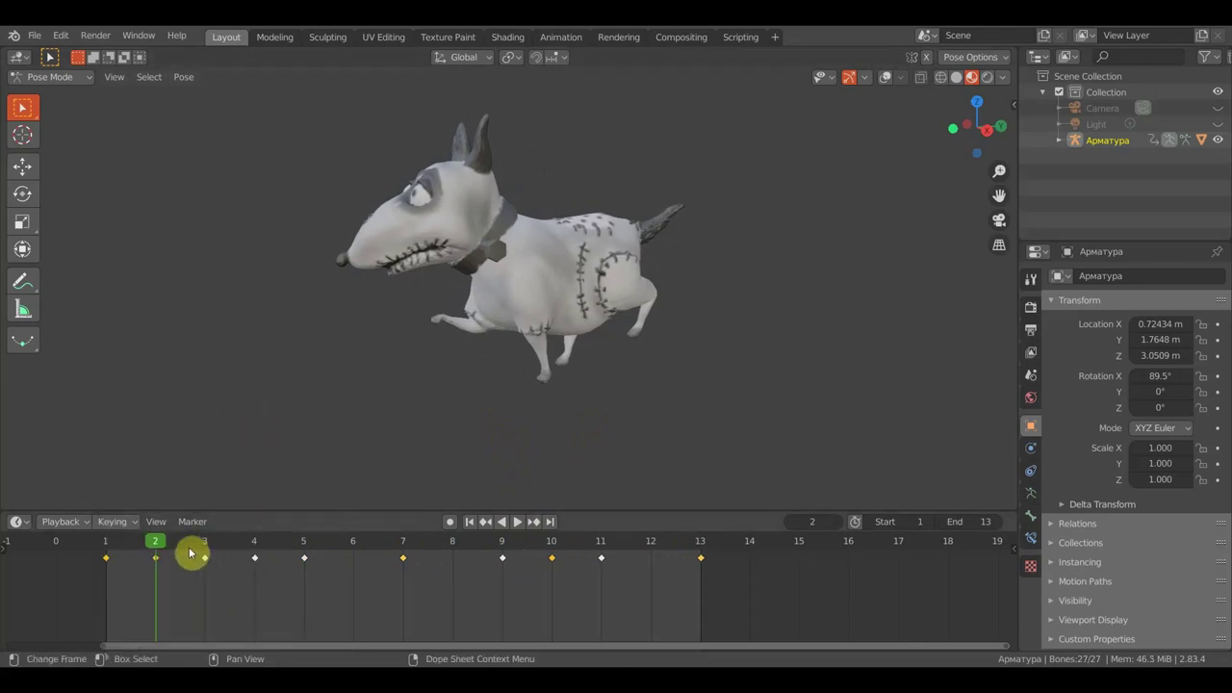
{"action": "key", "text": "space"}
{"action": "key", "text": "space"}
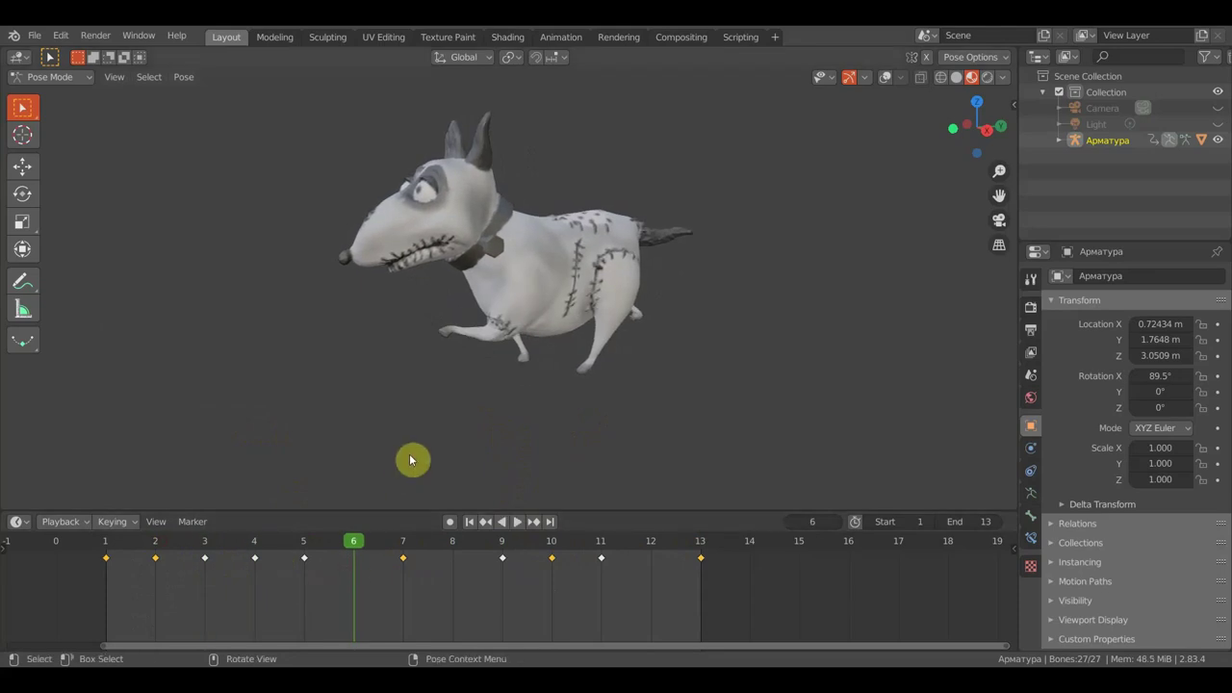
{"action": "key", "text": "i"}
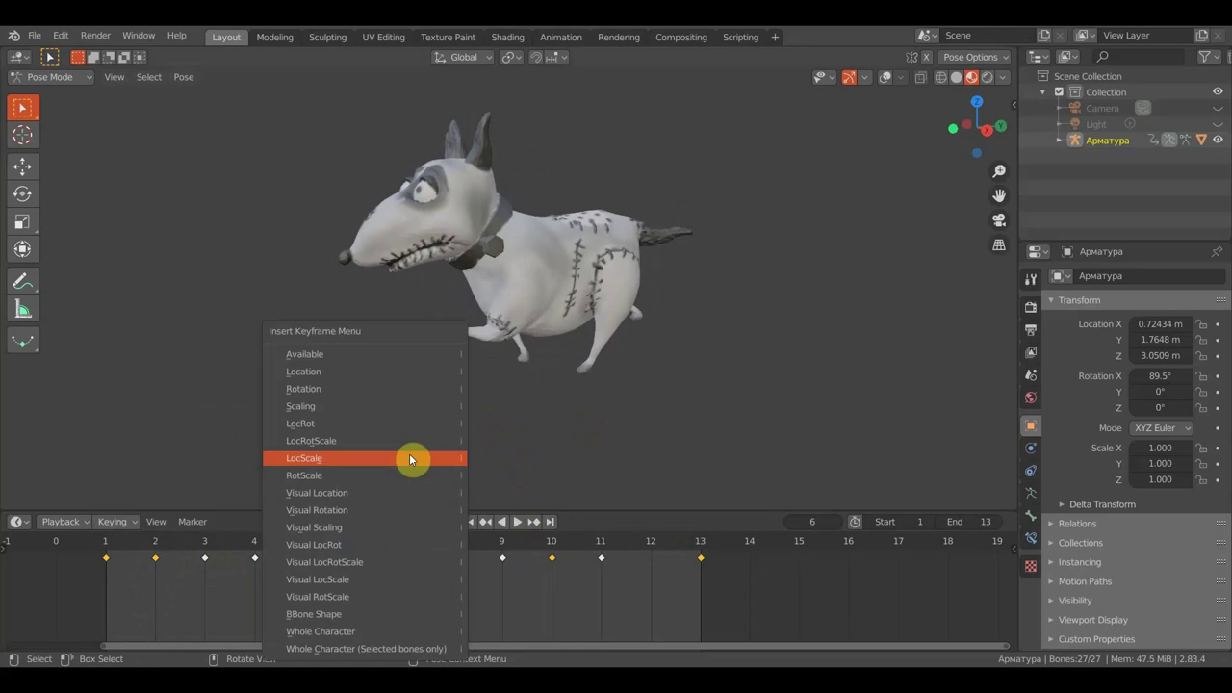
{"action": "left_click", "coordinate": [334, 424]}
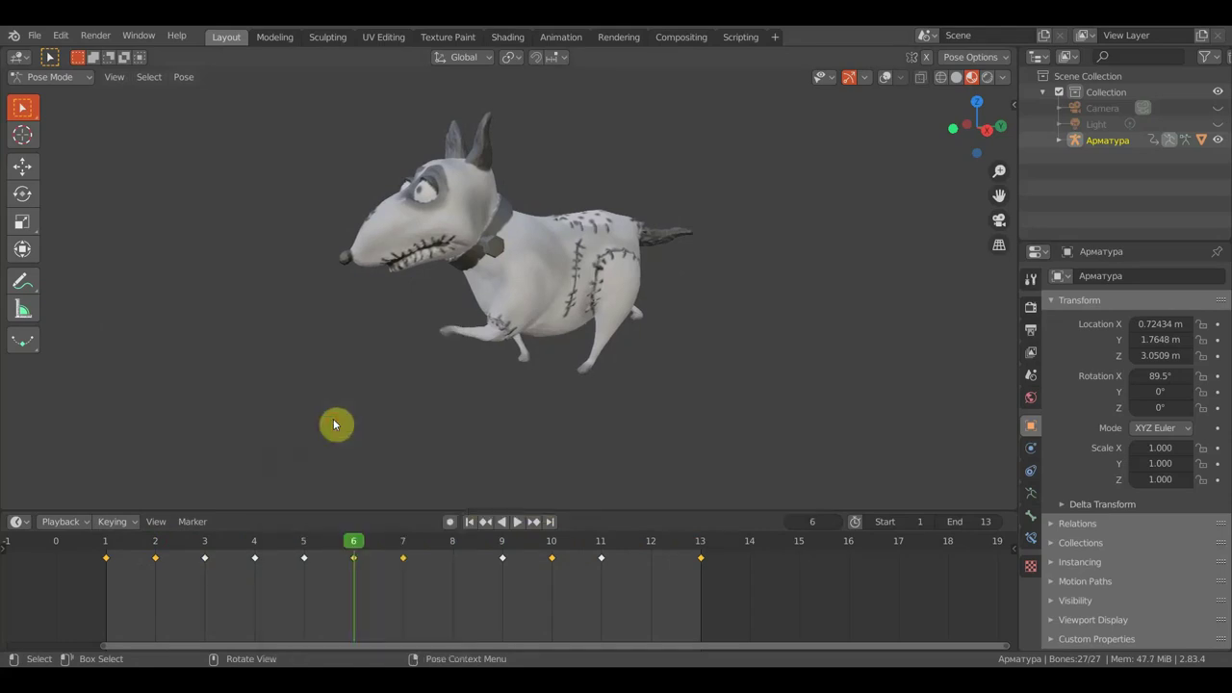
{"action": "left_click", "coordinate": [453, 545]}
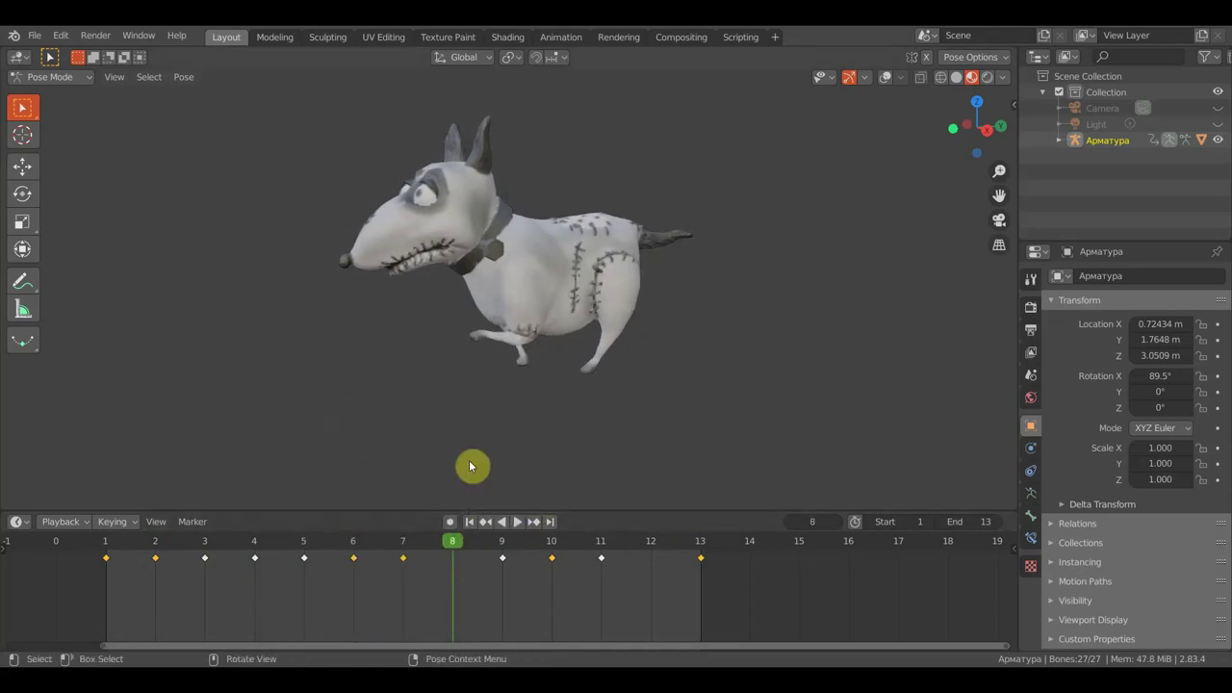
{"action": "key", "text": "i"}
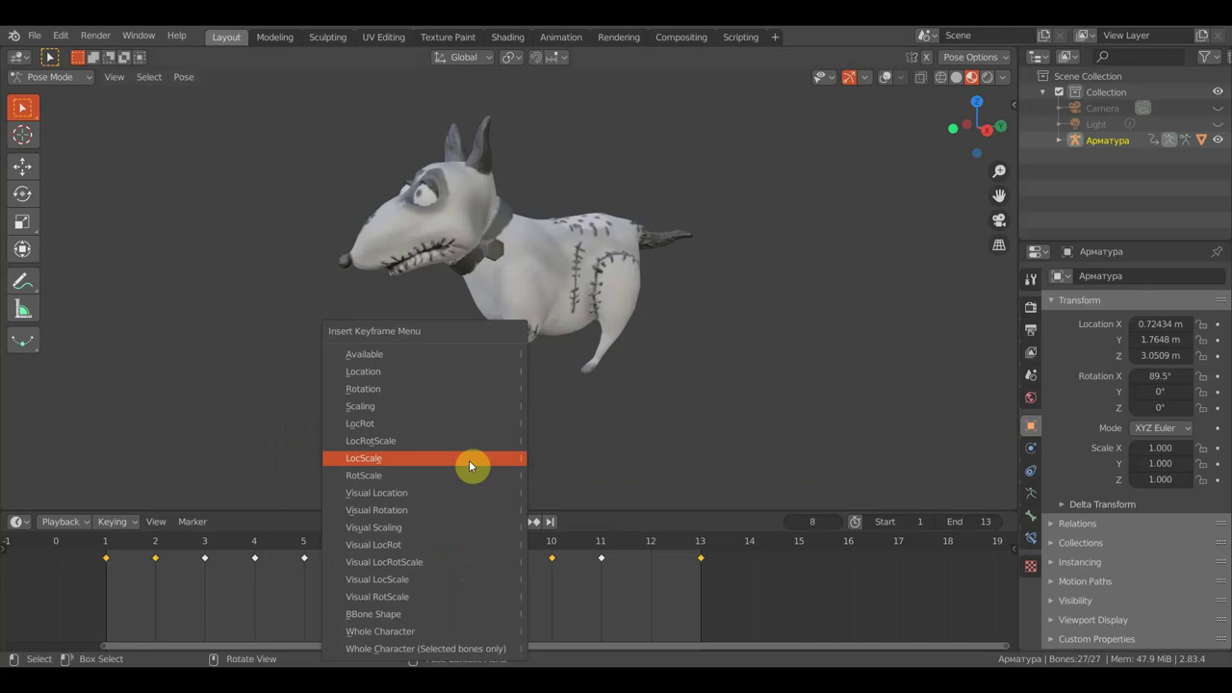
{"action": "left_click", "coordinate": [448, 423]}
{"action": "left_click_drag", "start_coordinate": [460, 545], "coordinate": [651, 589]}
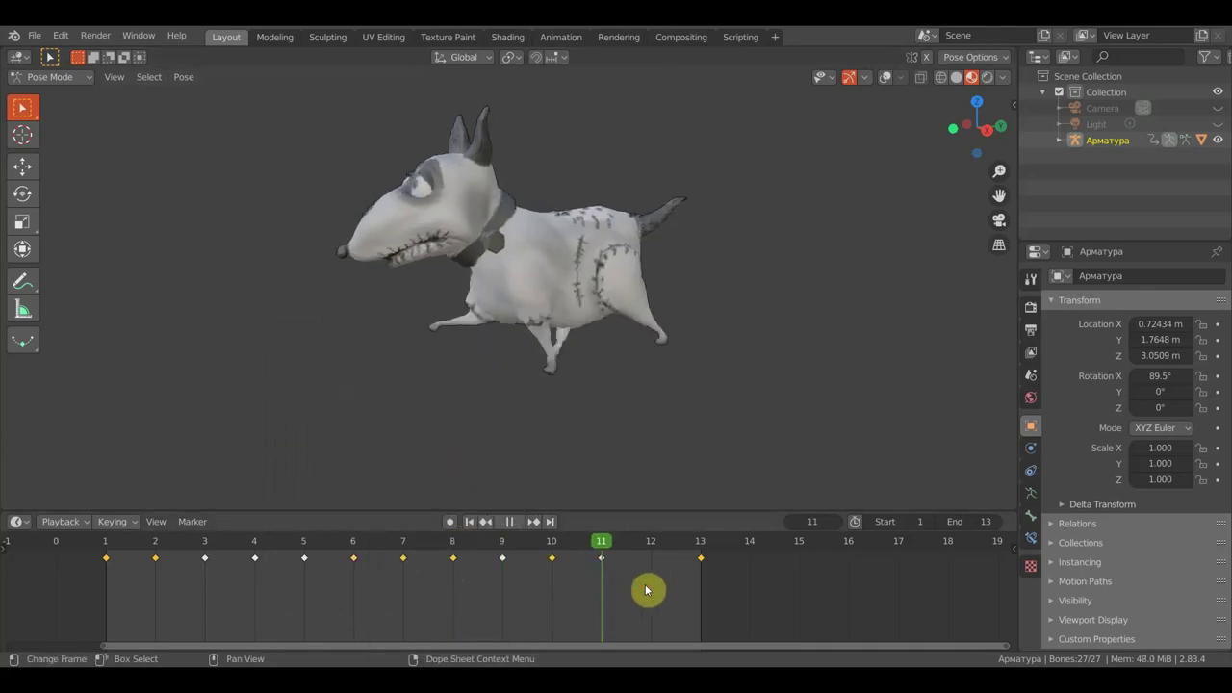
{"action": "key", "text": "i"}
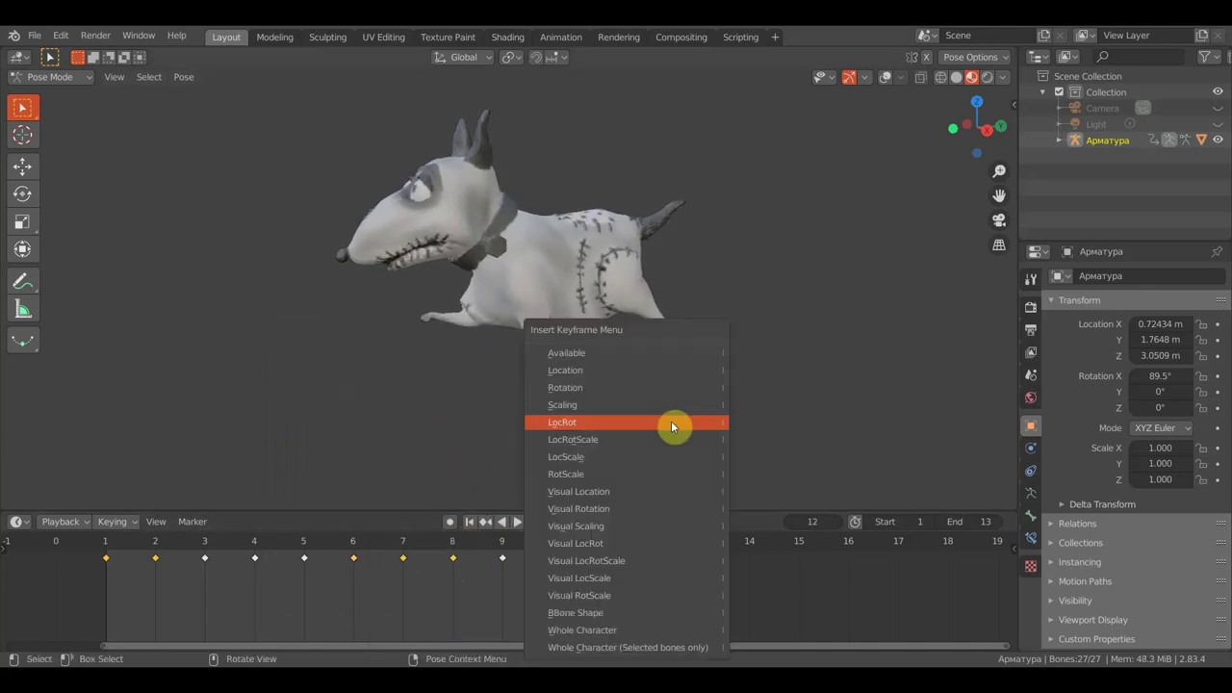
{"action": "left_click", "coordinate": [671, 425]}
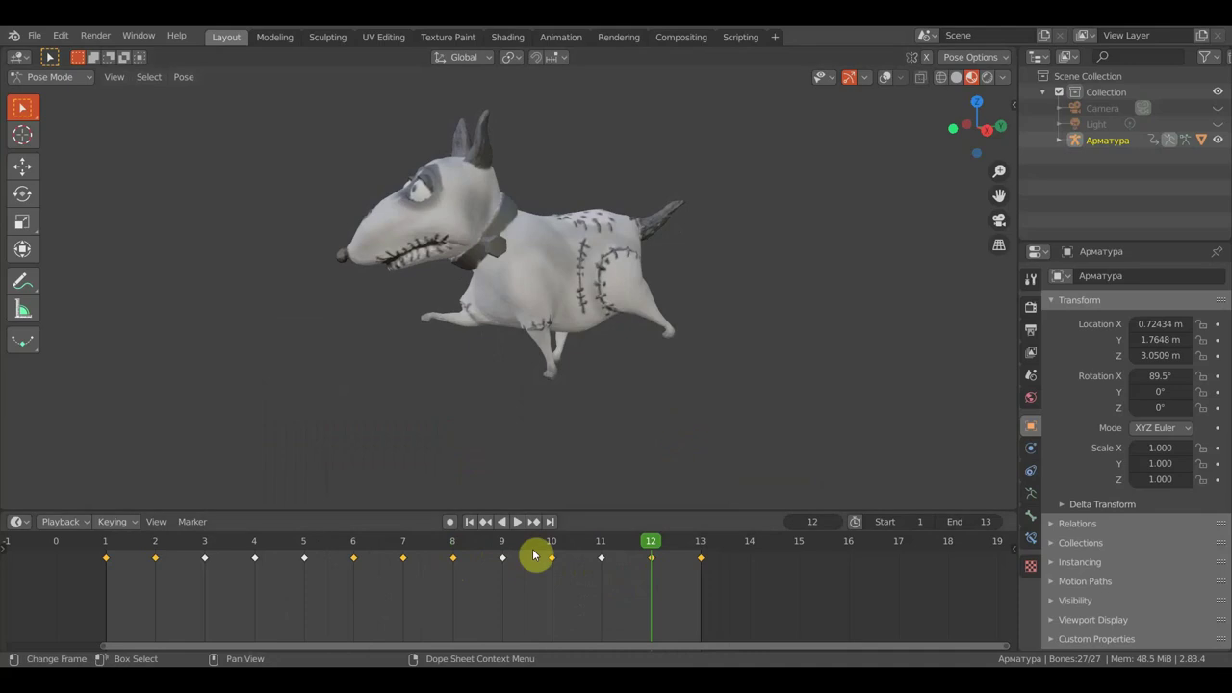
{"action": "left_click", "coordinate": [518, 528]}
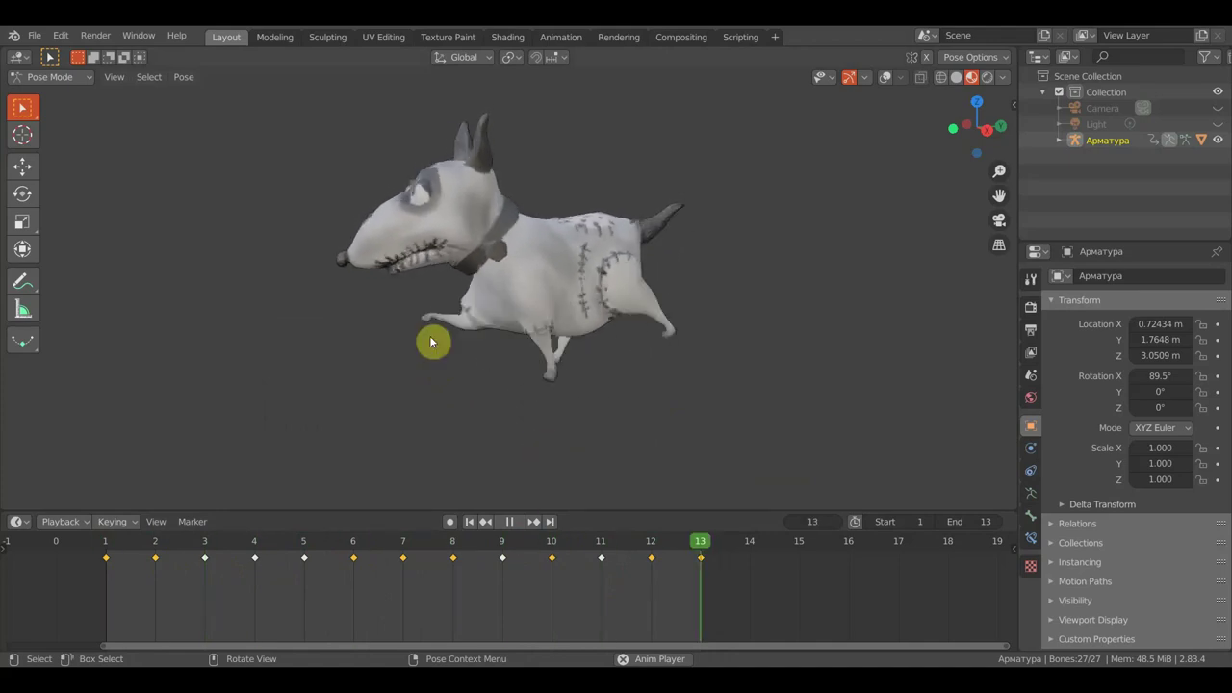
{"action": "left_click", "coordinate": [302, 569]}
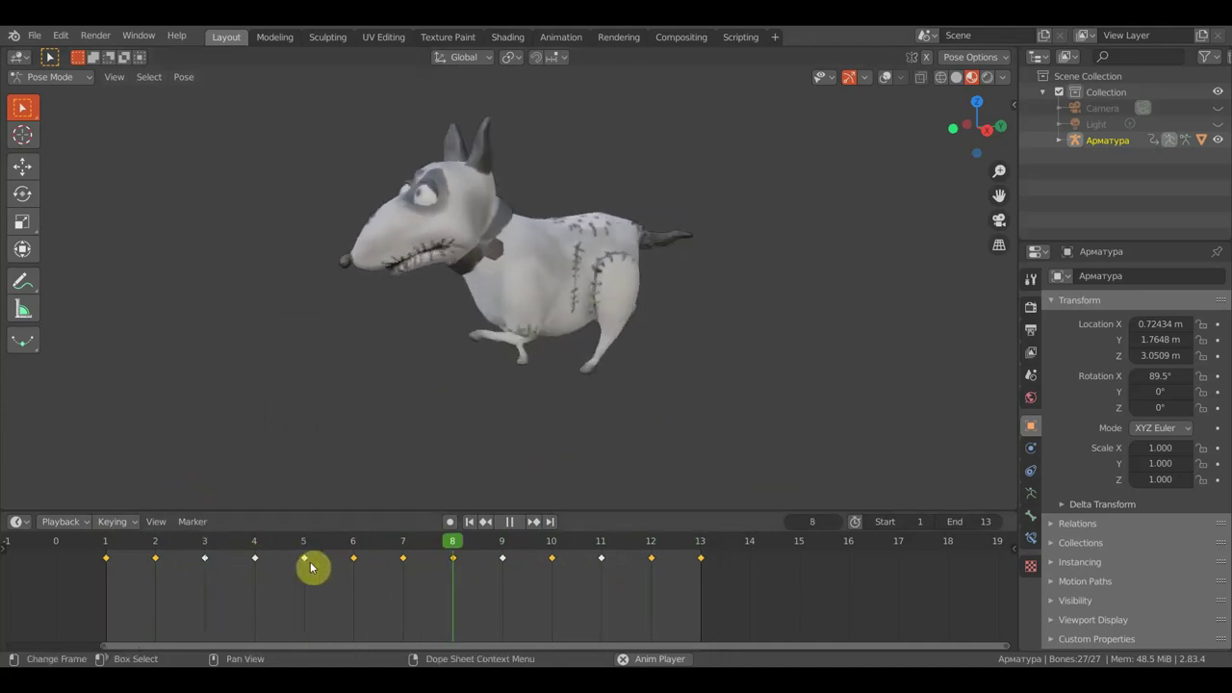
{"action": "left_click", "coordinate": [509, 521]}
{"action": "left_click", "coordinate": [351, 558]}
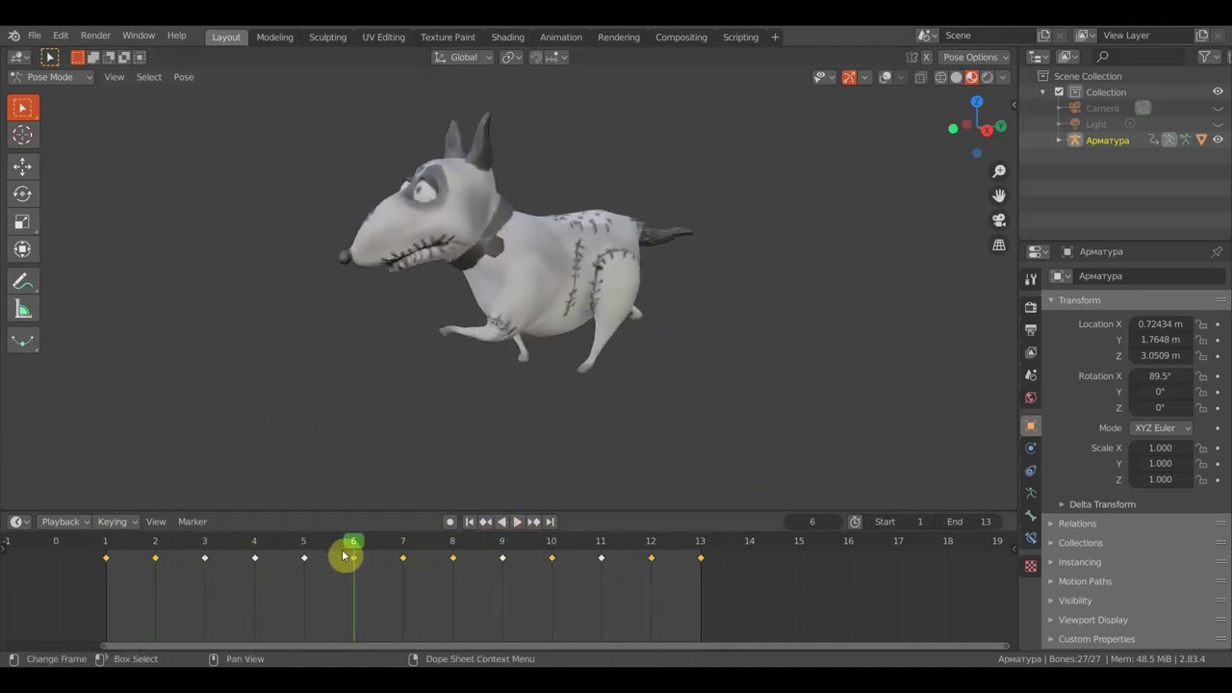
{"action": "left_click_drag", "start_coordinate": [295, 550], "coordinate": [300, 548]}
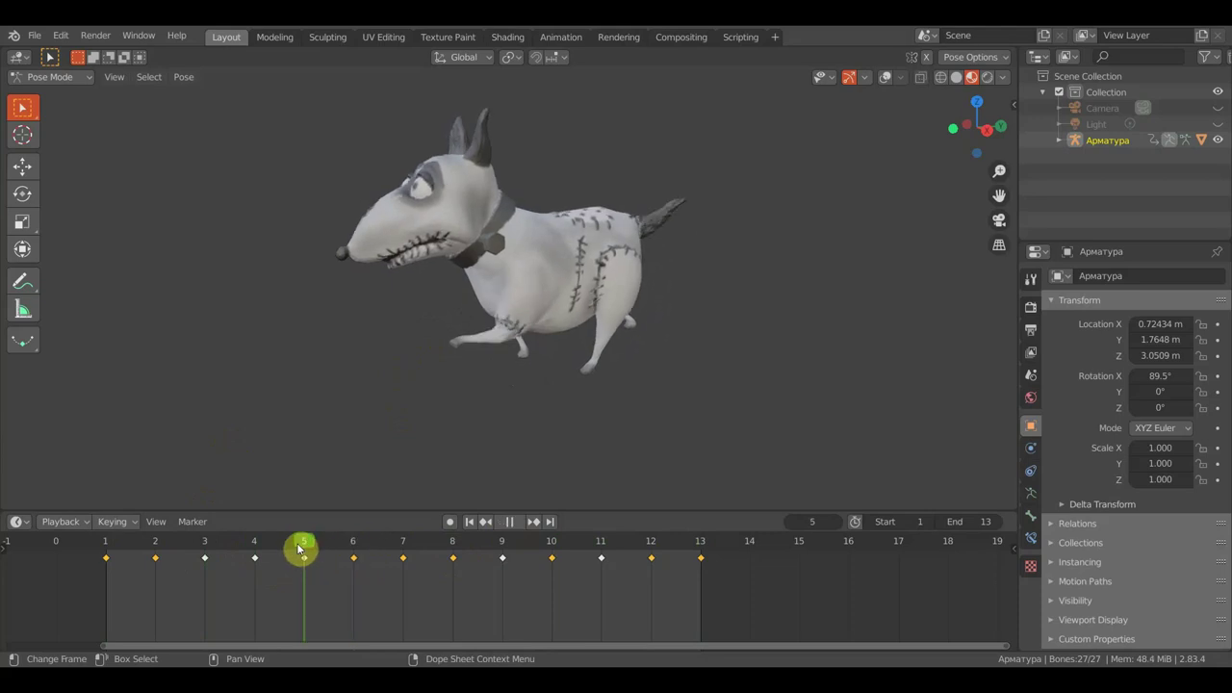
{"action": "left_click_drag", "start_coordinate": [300, 549], "coordinate": [306, 550]}
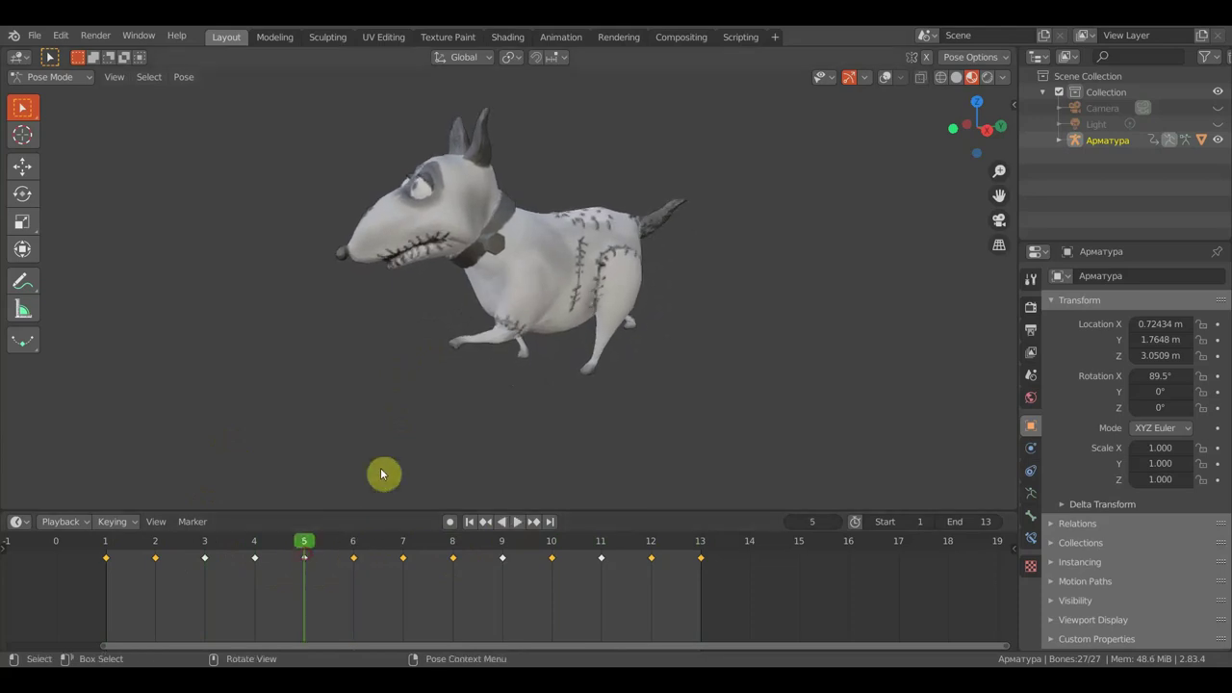
{"action": "middle_click_drag", "start_coordinate": [342, 482], "coordinate": [324, 438]}
{"action": "left_click", "coordinate": [302, 535]}
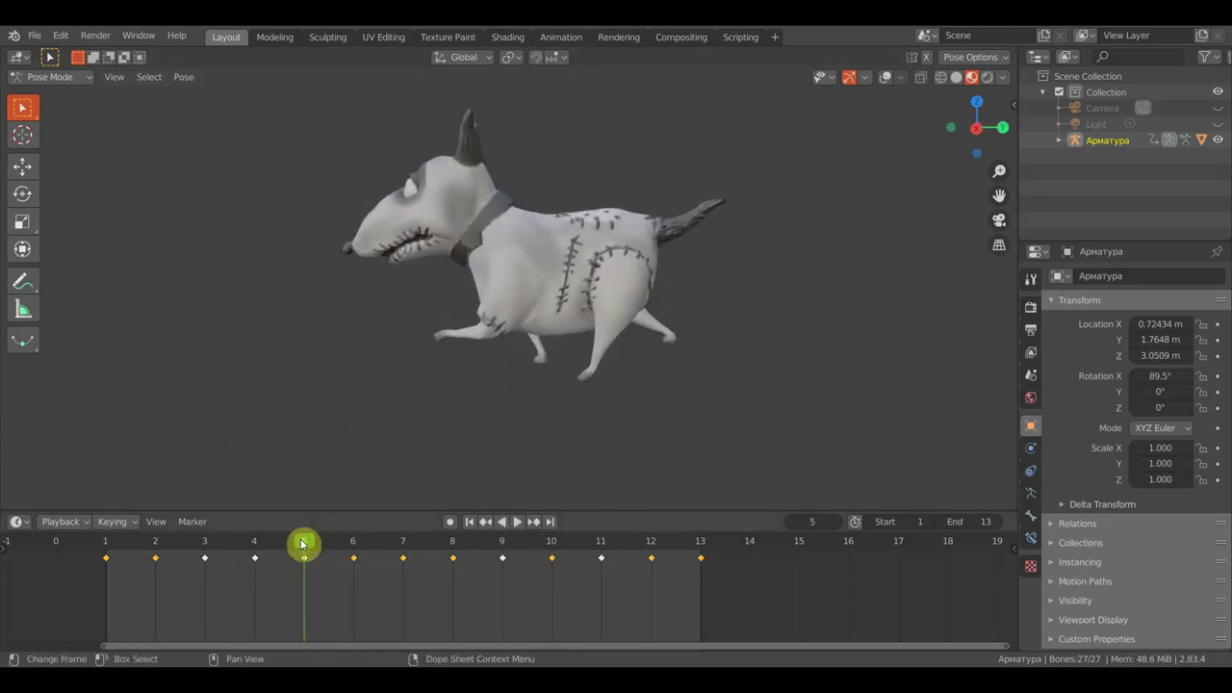
{"action": "left_click", "coordinate": [893, 81]}
{"action": "left_click", "coordinate": [886, 78]}
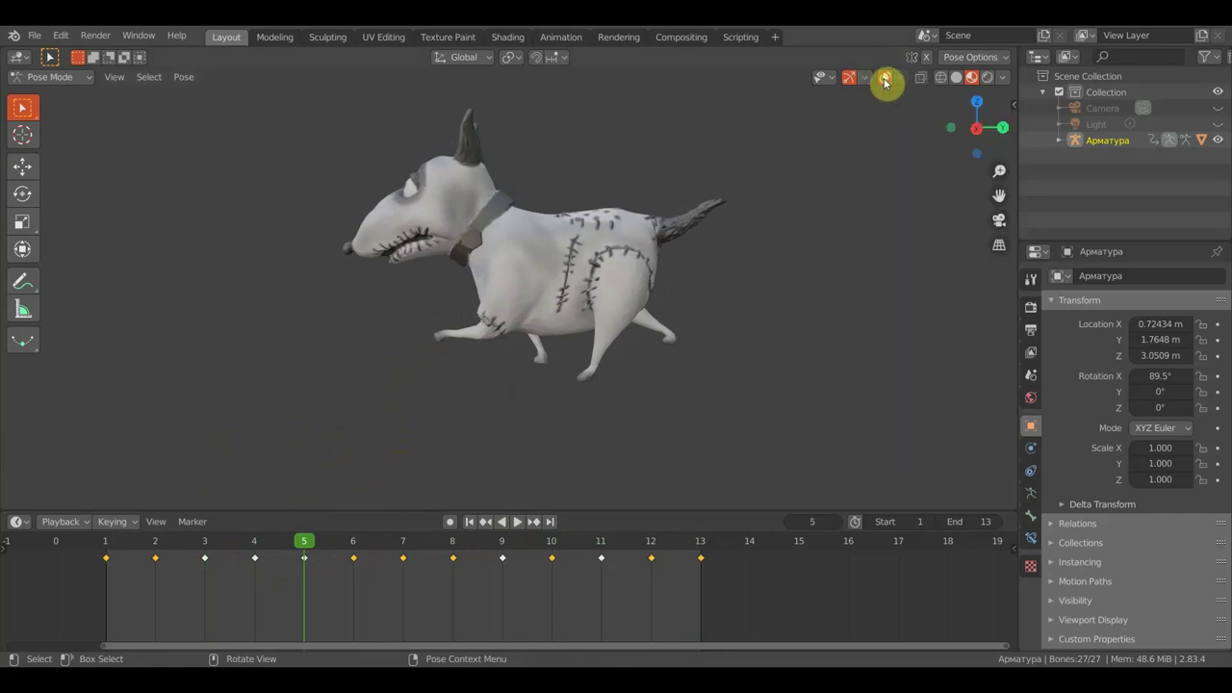
In right side view at frame 1, move the body bone and key LocRot on all bones
{"action": "left_click", "coordinate": [885, 79]}
{"action": "key", "text": "KP_3"}
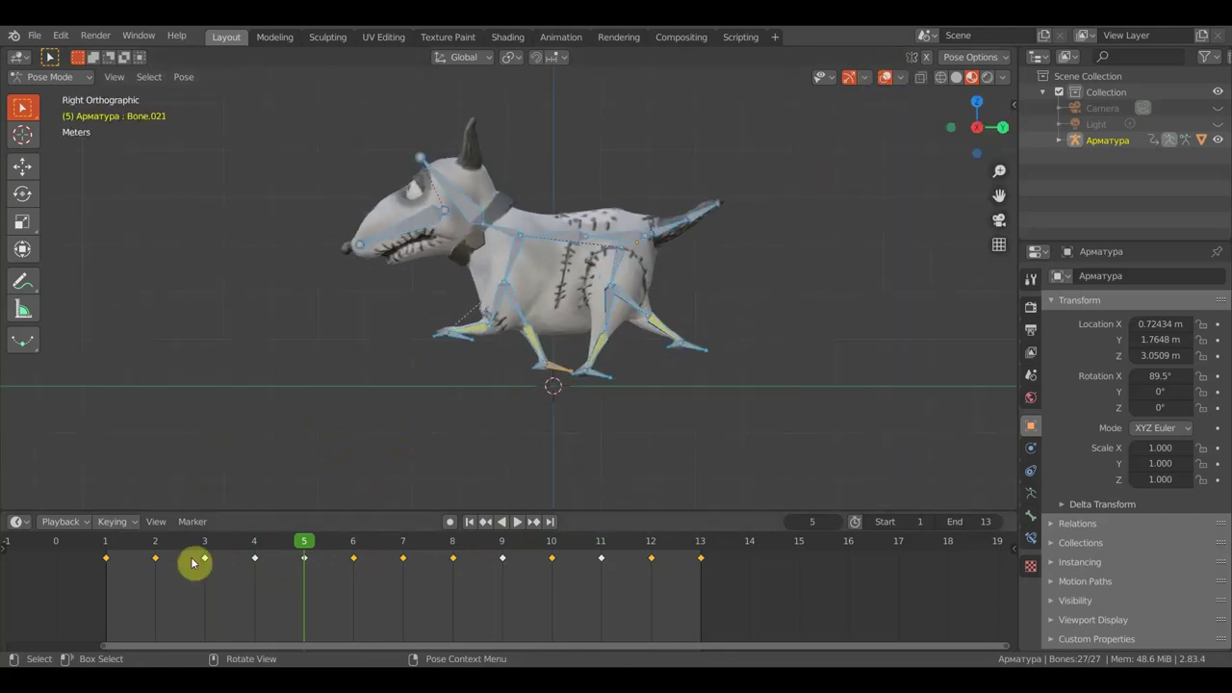
{"action": "left_click_drag", "start_coordinate": [302, 547], "coordinate": [105, 561]}
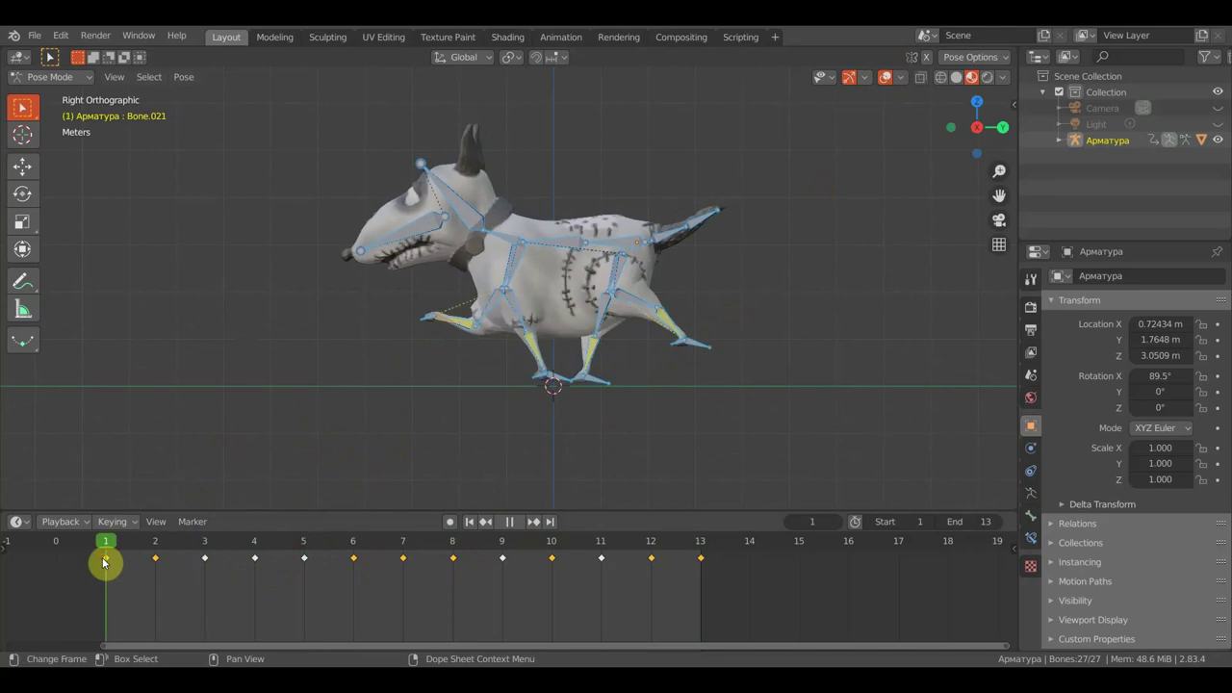
{"action": "left_click", "coordinate": [606, 256]}
{"action": "key", "text": "g"}
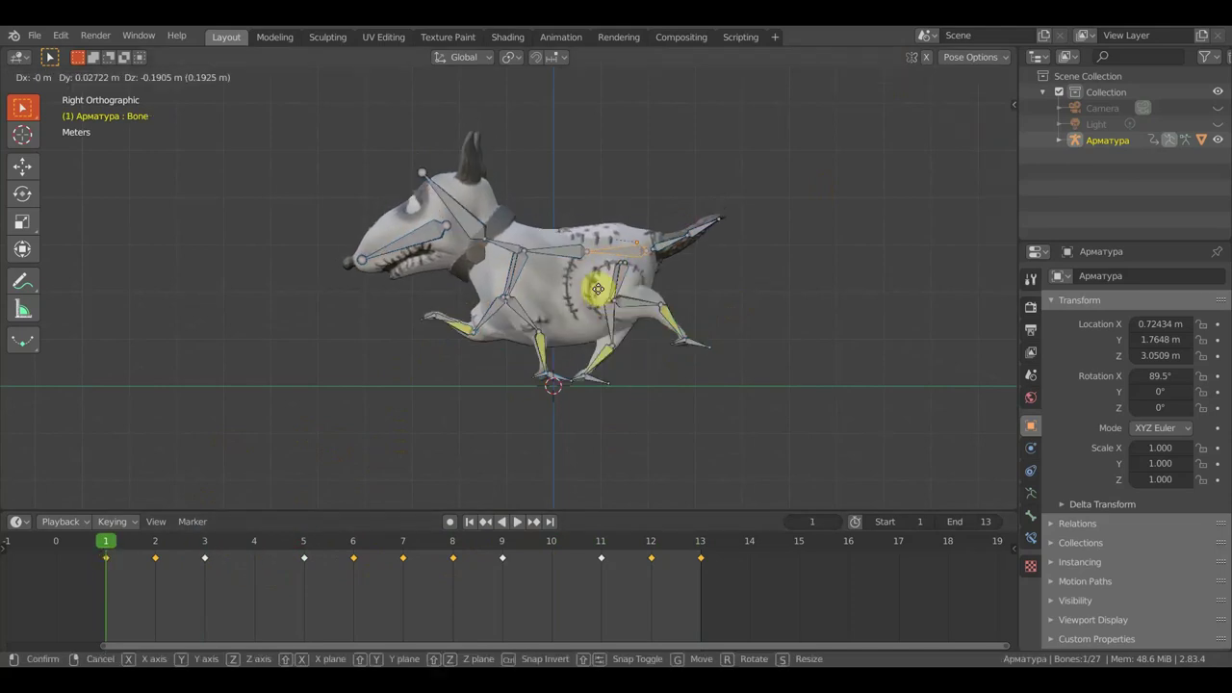
{"action": "left_click", "coordinate": [588, 286]}
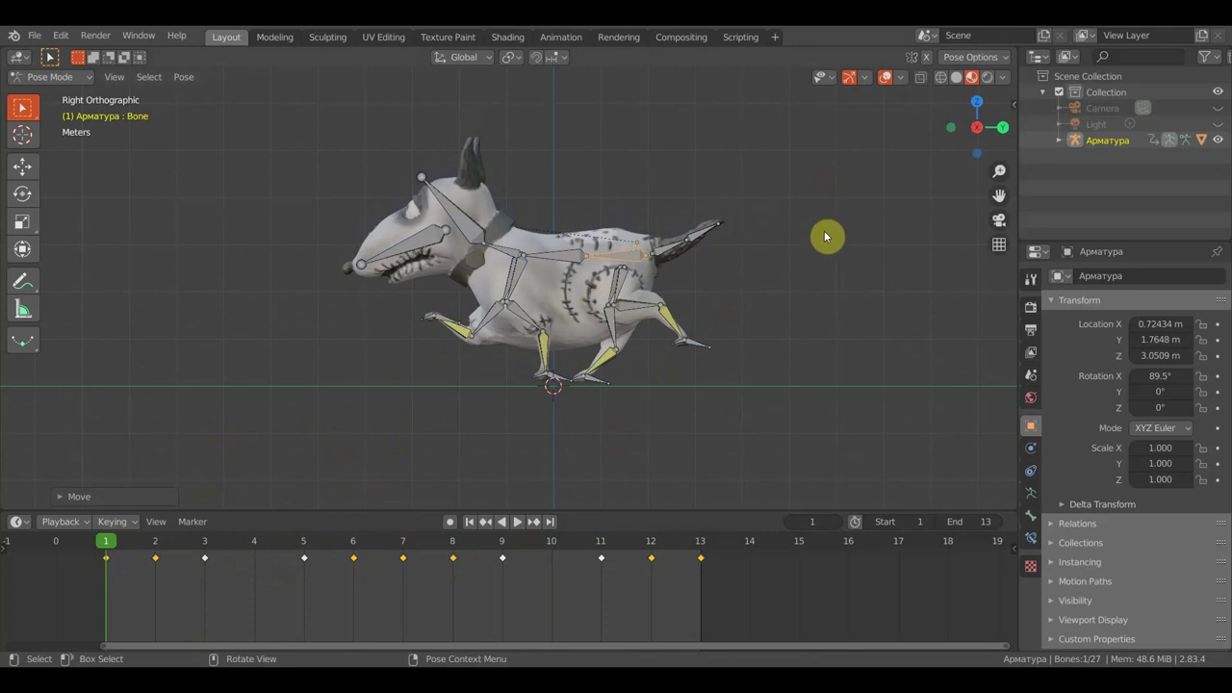
{"action": "key", "text": "a"}
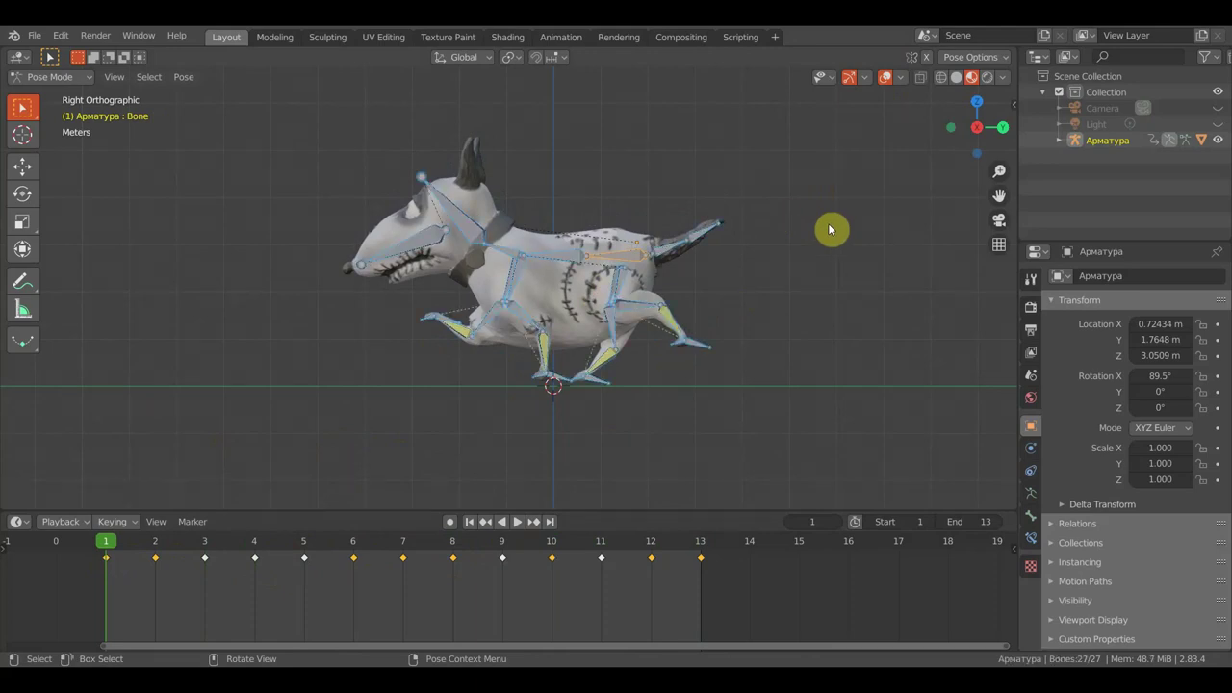
{"action": "key", "text": "i"}
{"action": "left_click", "coordinate": [827, 223]}
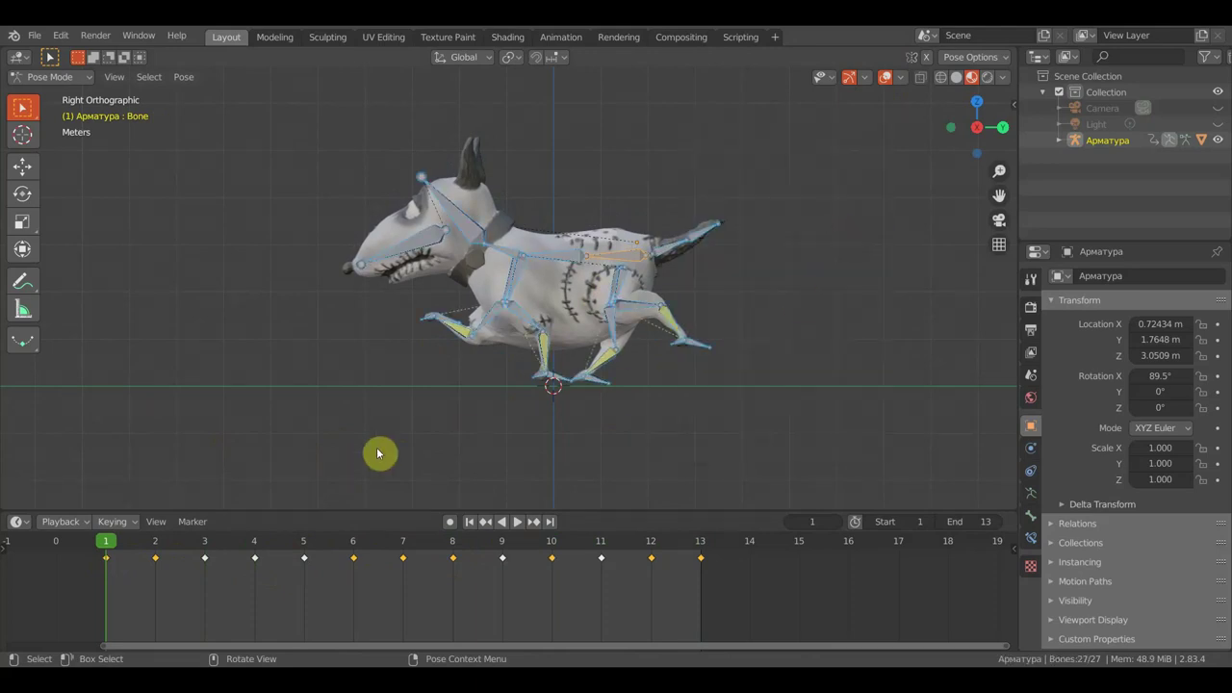
At frame 7, move a hind-leg bone and key LocRot on all bones
{"action": "left_click_drag", "start_coordinate": [105, 547], "coordinate": [401, 578]}
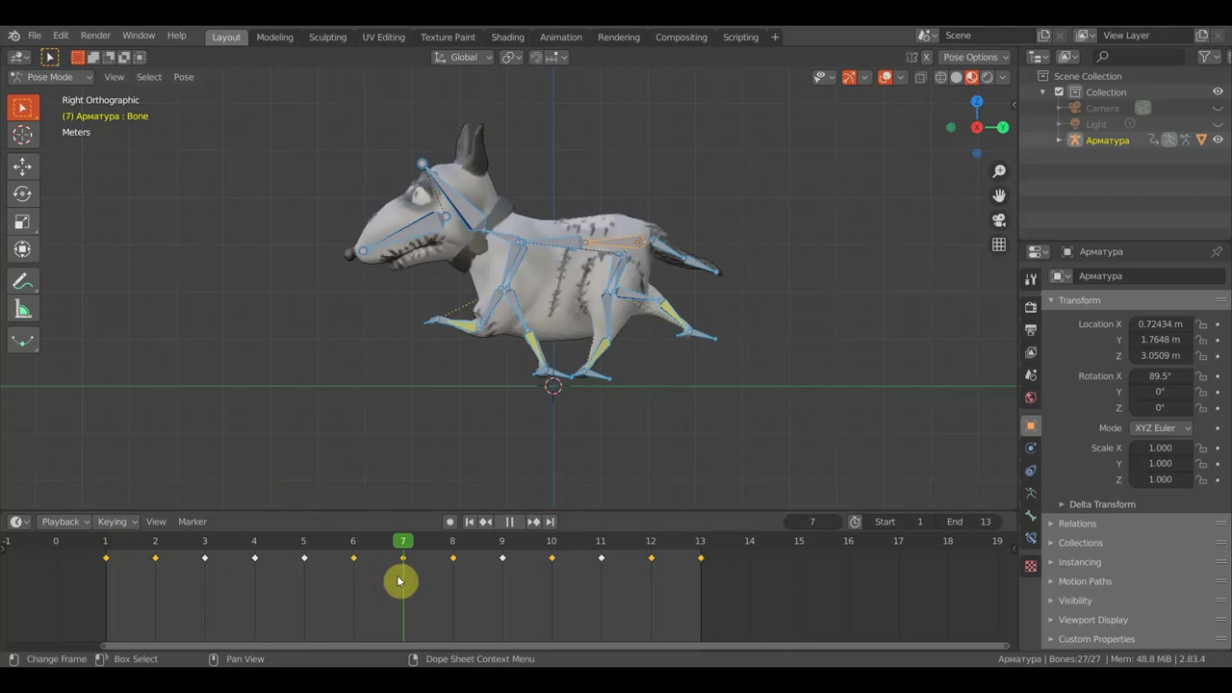
{"action": "left_click", "coordinate": [625, 265]}
{"action": "key", "text": "g"}
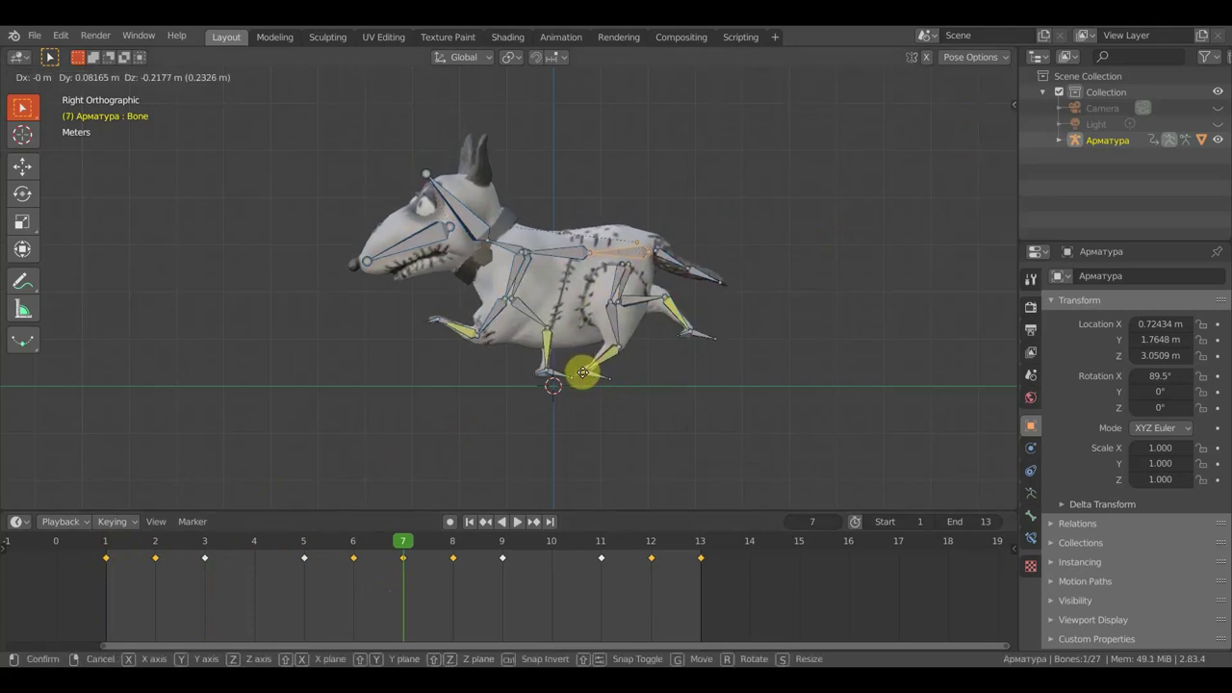
{"action": "left_click", "coordinate": [569, 383]}
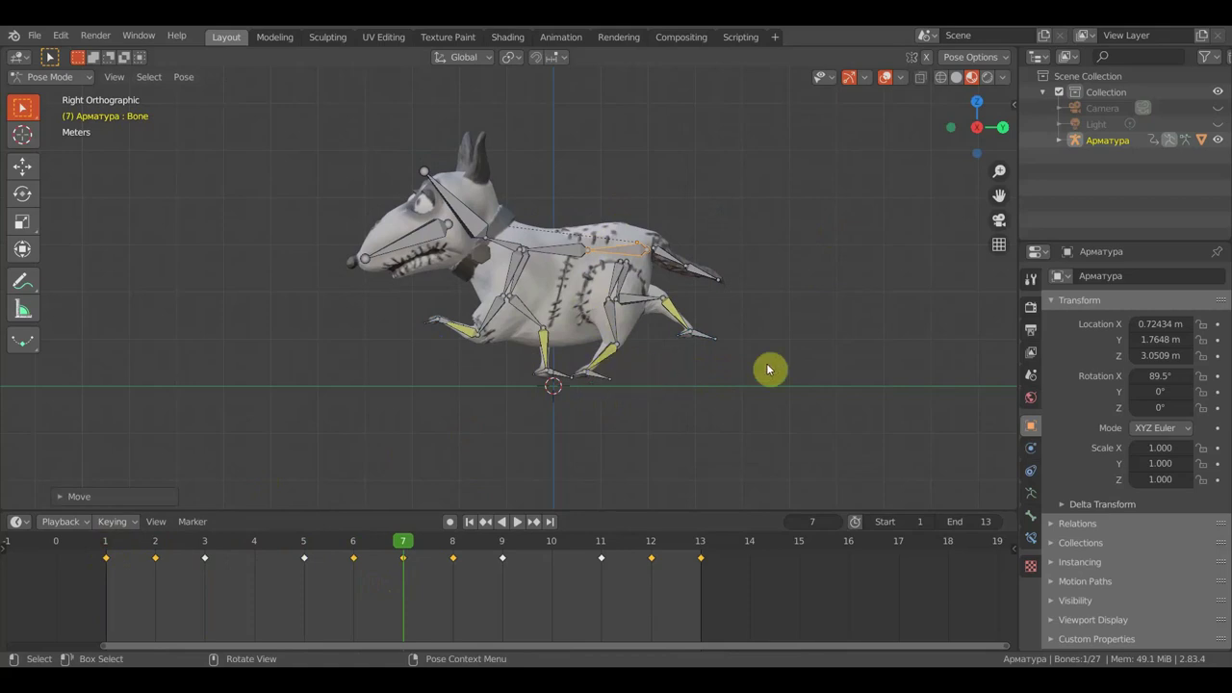
{"action": "key", "text": "a"}
{"action": "key", "text": "i"}
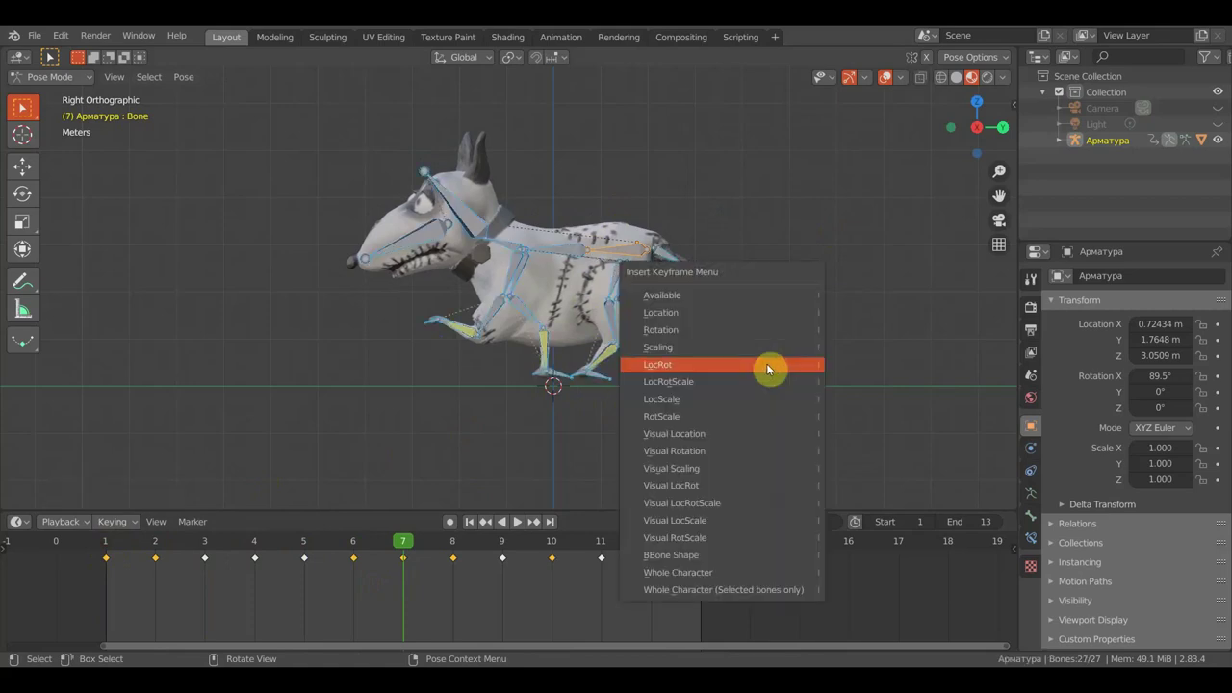
{"action": "left_click", "coordinate": [767, 366]}
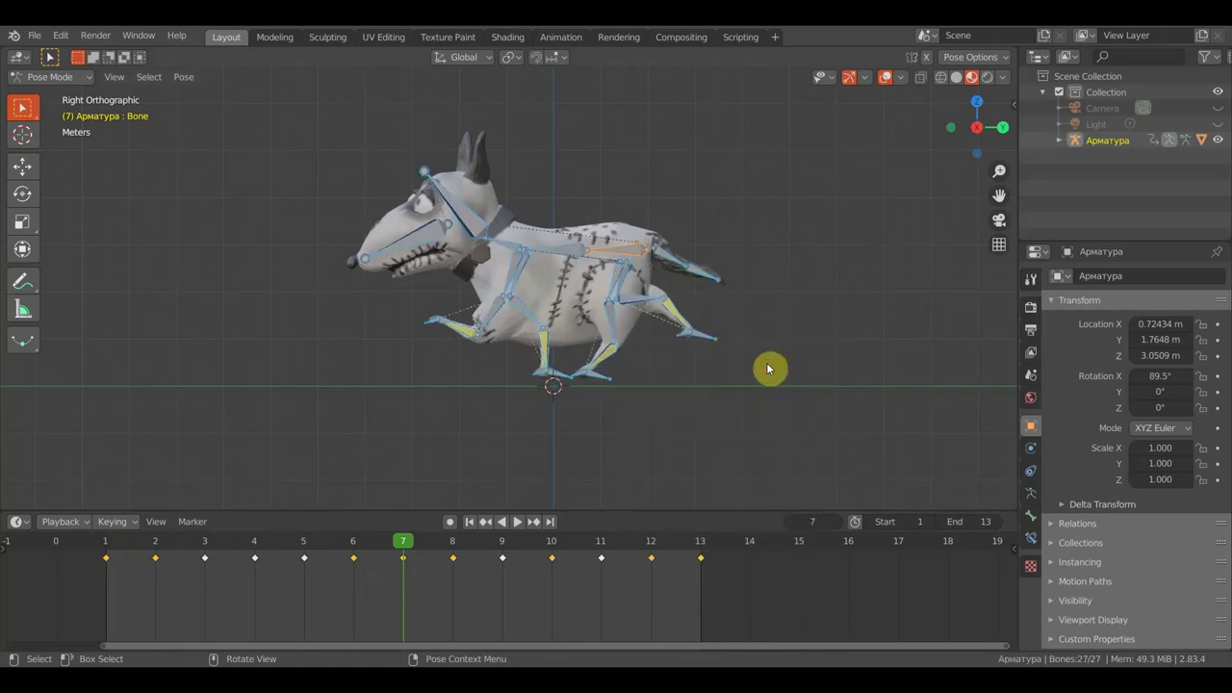
{"action": "left_click", "coordinate": [702, 565]}
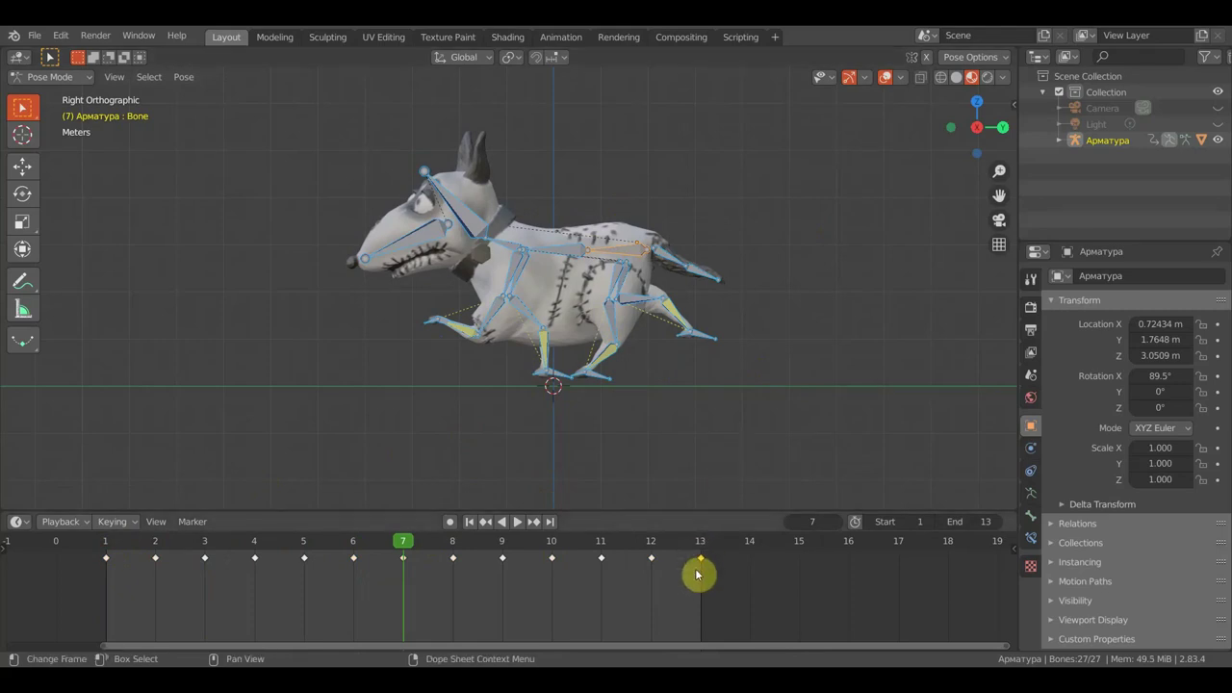
Replace the frame 13 key with a copy of the frame 1 key and play the loop
{"action": "key", "text": "x"}
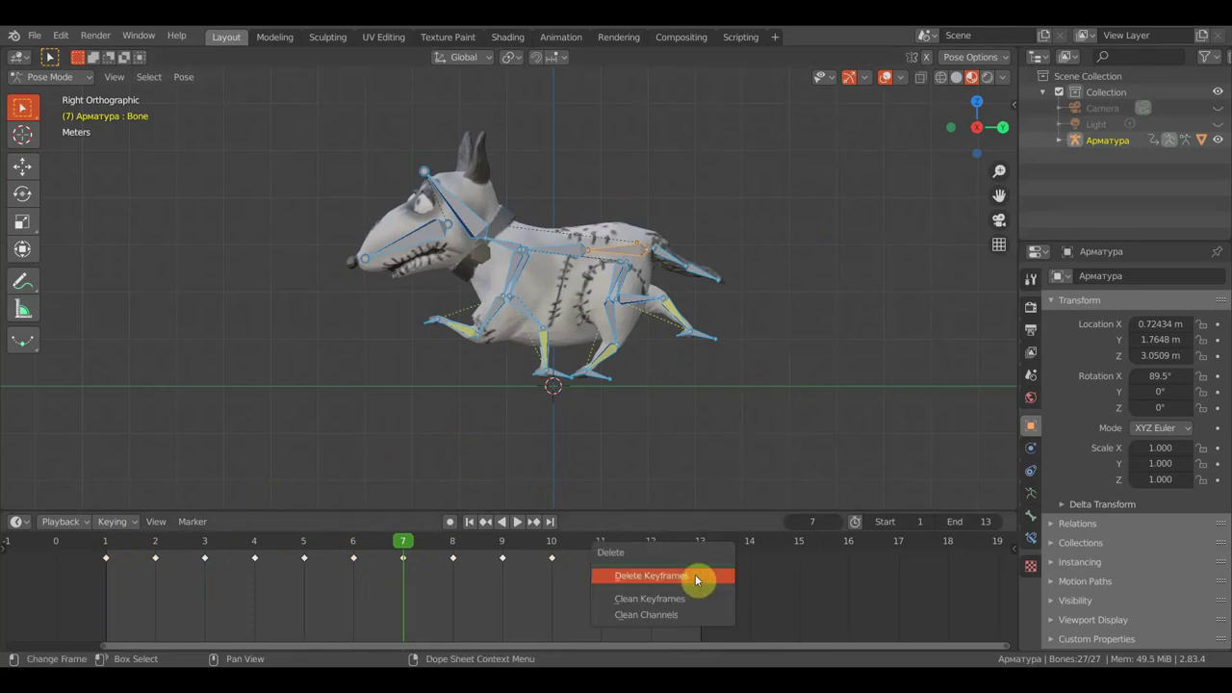
{"action": "left_click", "coordinate": [696, 579]}
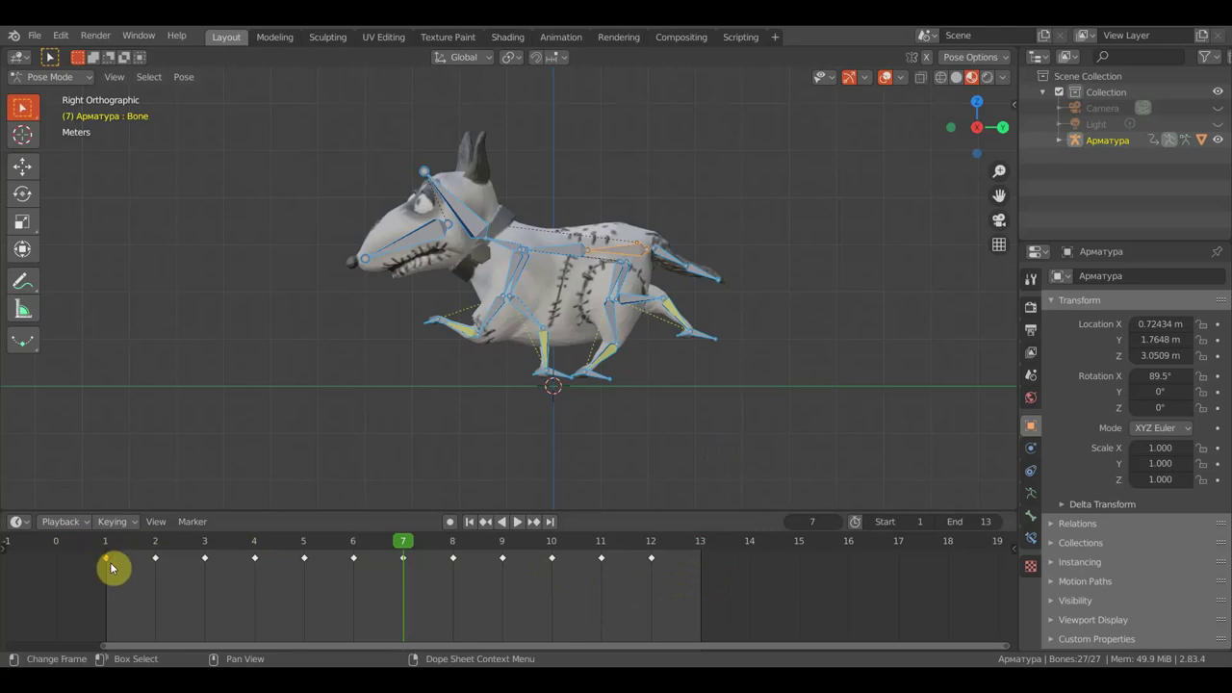
{"action": "left_click_drag", "start_coordinate": [111, 570], "coordinate": [697, 574]}
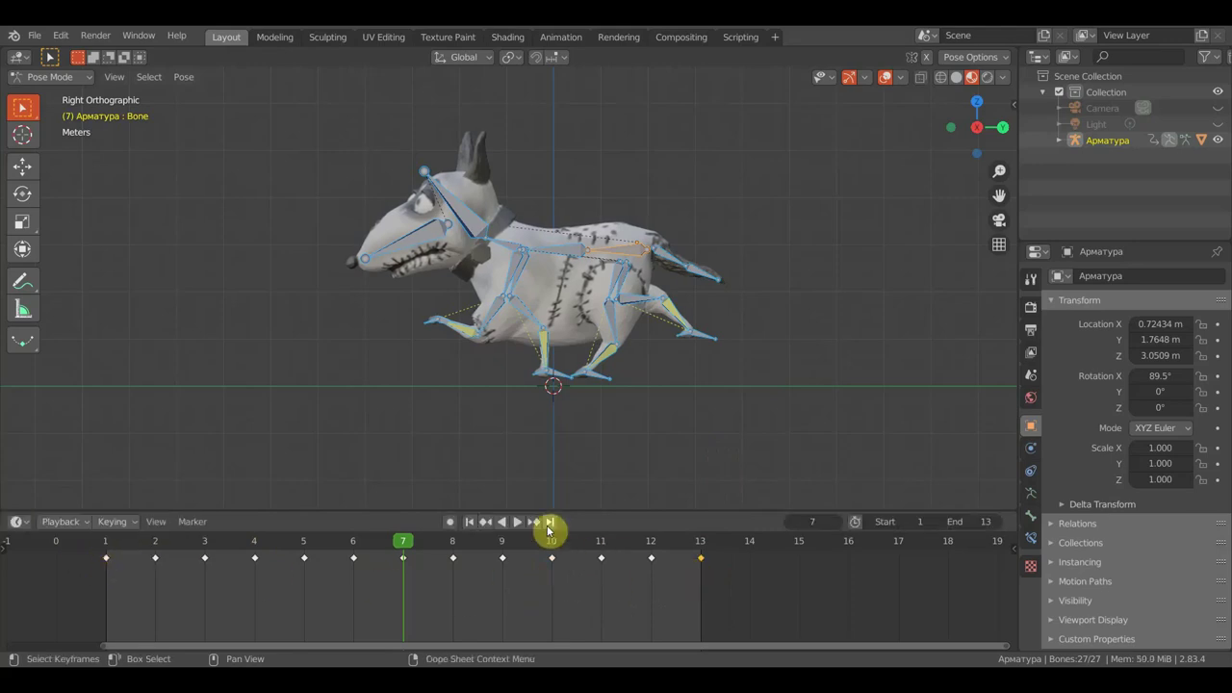
{"action": "left_click", "coordinate": [518, 522]}
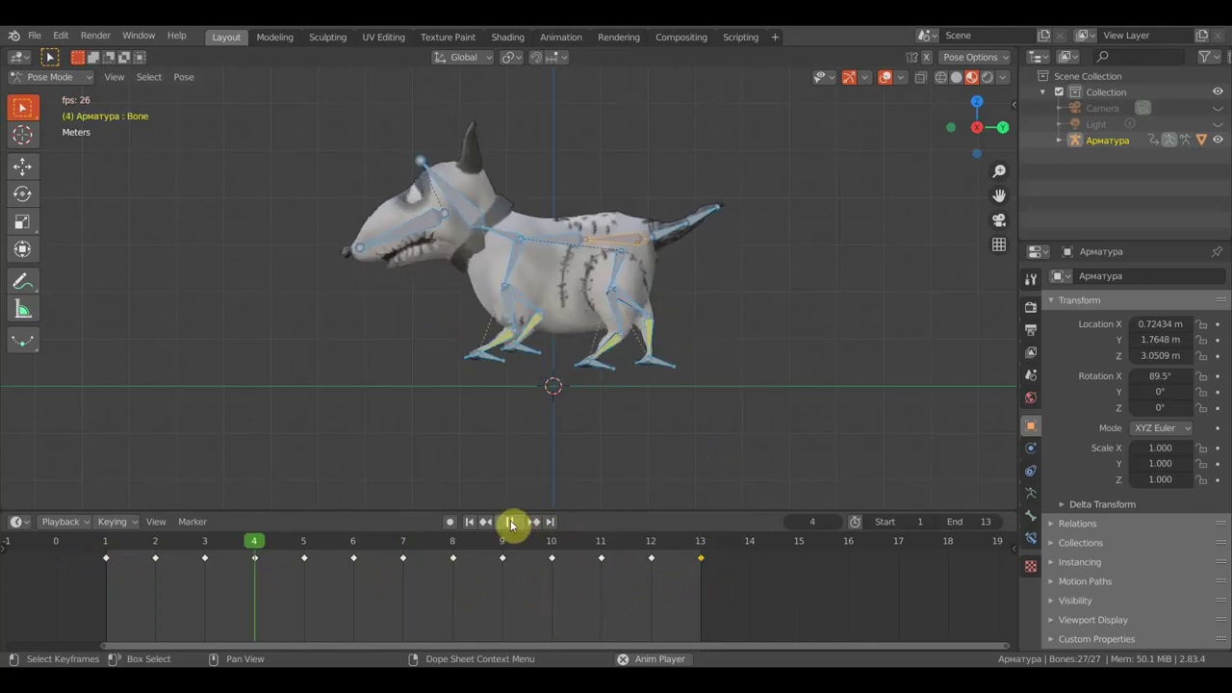
{"action": "left_click", "coordinate": [511, 522]}
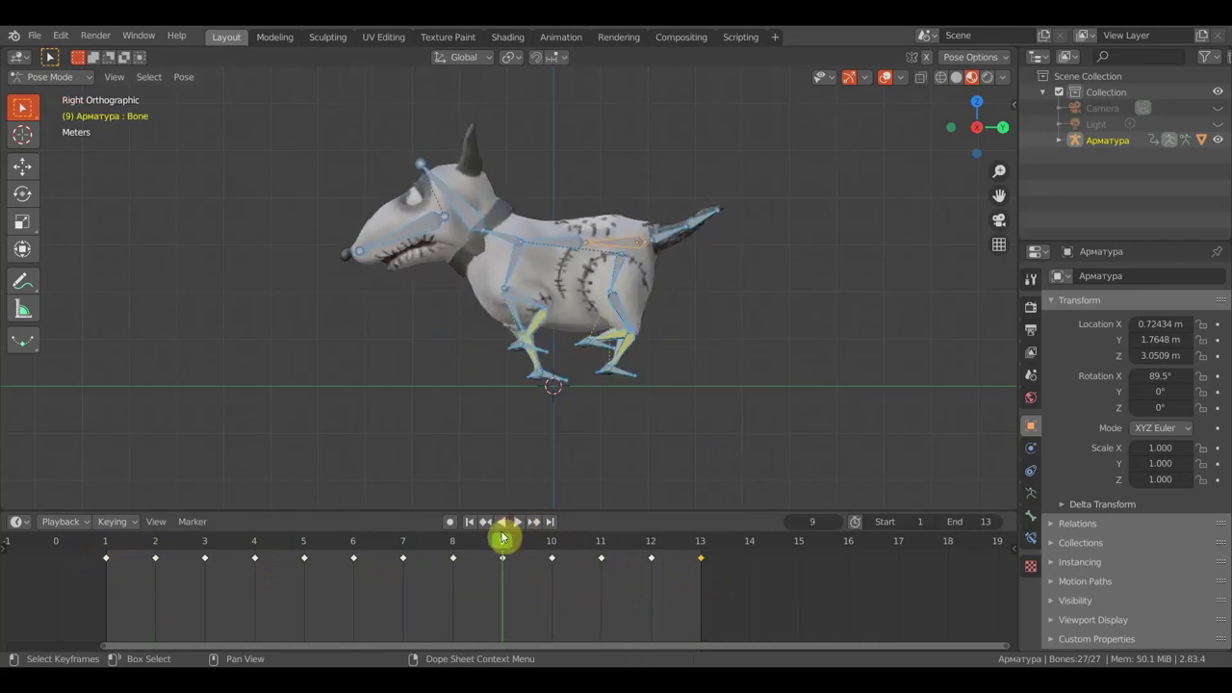
Replay and scrub through frames 7 to 11, orbiting to inspect the dog's poses
{"action": "key", "text": "space"}
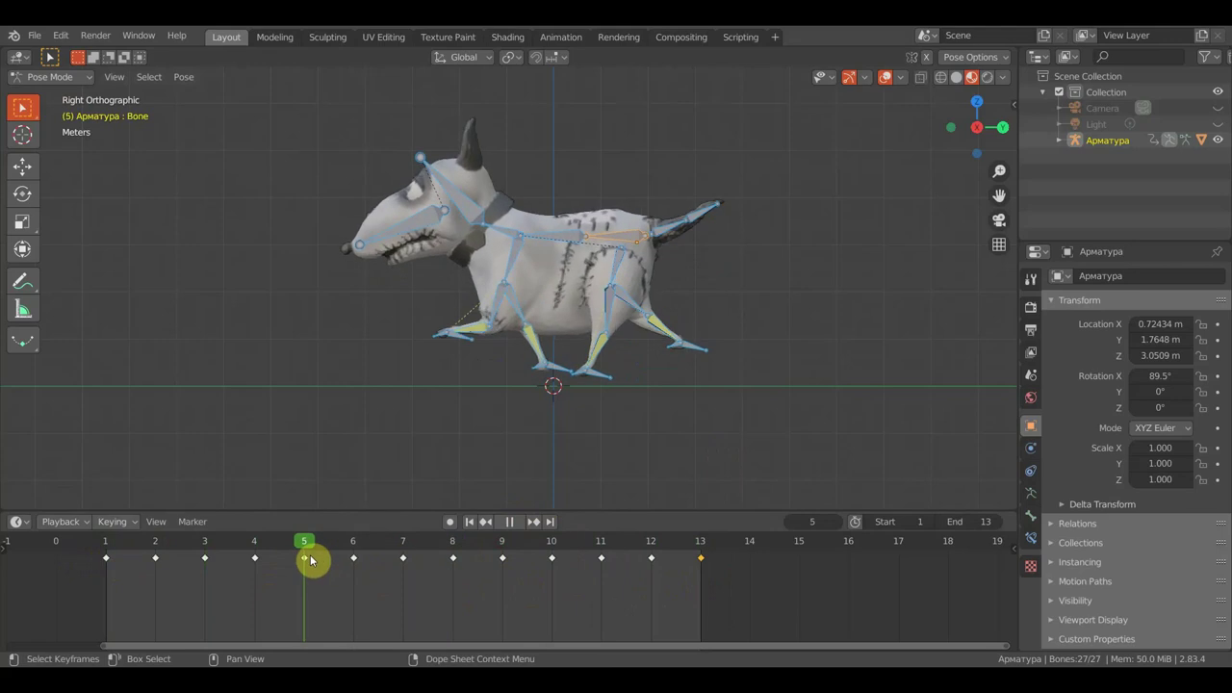
{"action": "mouse_move", "coordinate": [310, 560]}
{"action": "left_mouse_down"}
{"action": "mouse_move", "coordinate": [592, 568]}
{"action": "mouse_move", "coordinate": [570, 571]}
{"action": "left_mouse_up"}
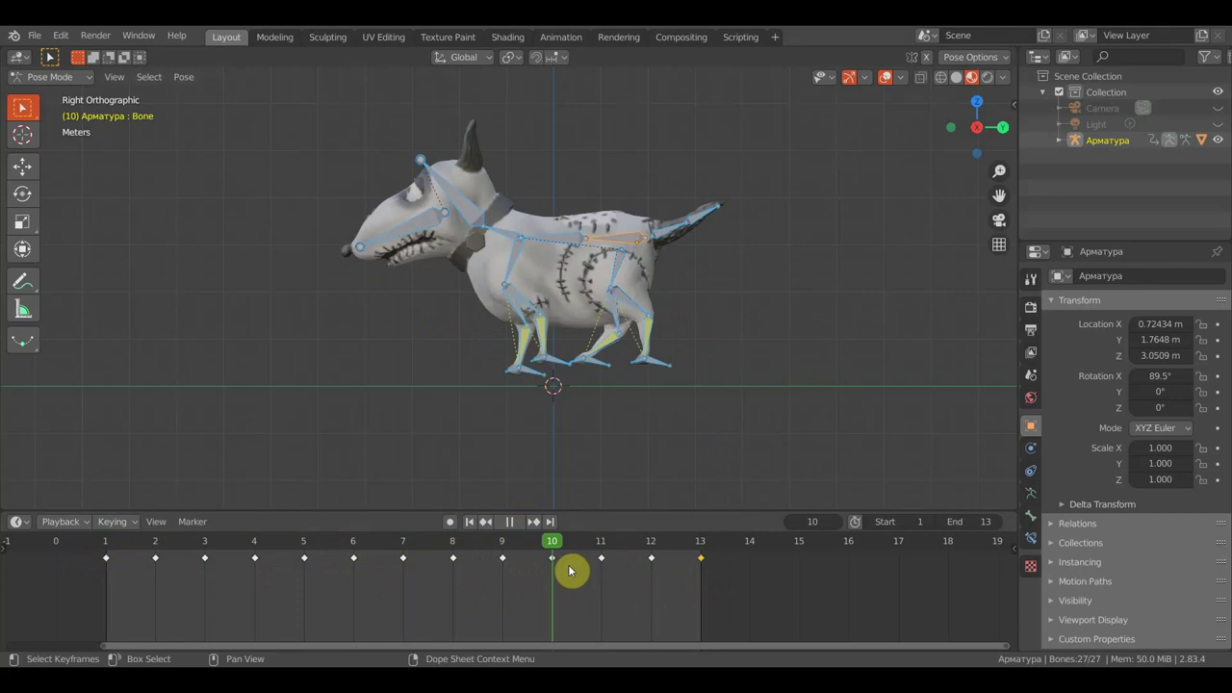
{"action": "mouse_move", "coordinate": [569, 570]}
{"action": "left_mouse_down"}
{"action": "mouse_move", "coordinate": [137, 561]}
{"action": "mouse_move", "coordinate": [586, 577]}
{"action": "left_mouse_up"}
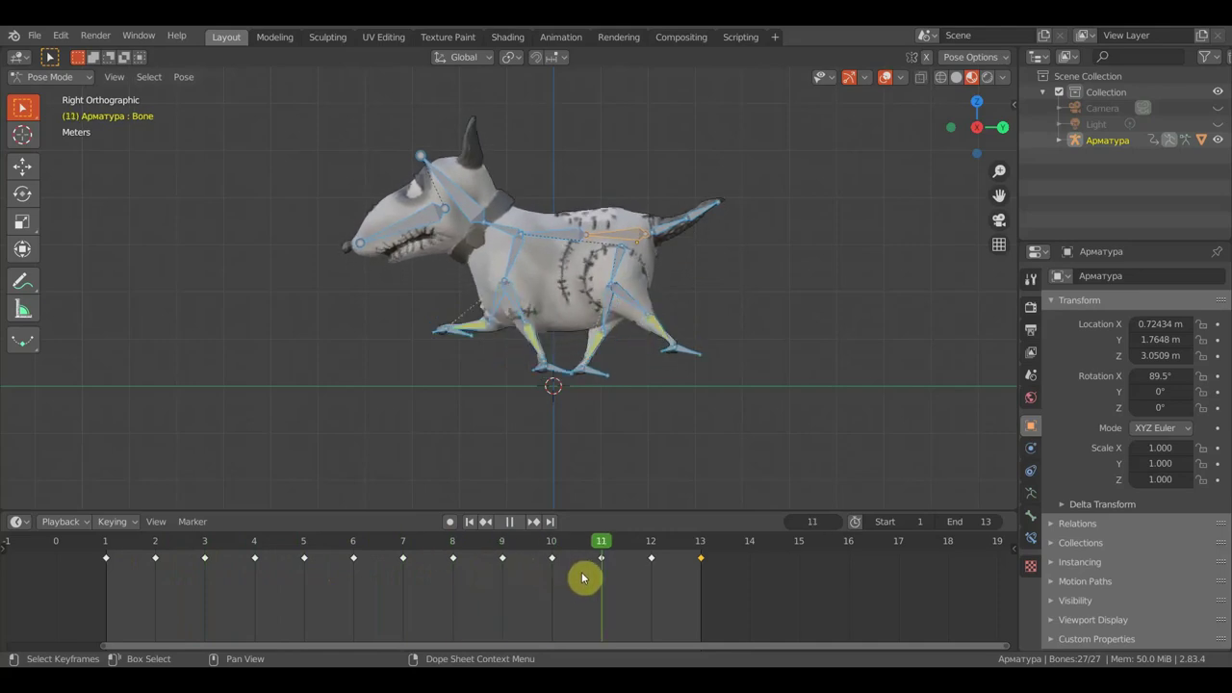
{"action": "mouse_move", "coordinate": [583, 465]}
{"action": "middle_mouse_down"}
{"action": "mouse_move", "coordinate": [564, 424]}
{"action": "mouse_move", "coordinate": [550, 478]}
{"action": "mouse_move", "coordinate": [594, 318]}
{"action": "mouse_move", "coordinate": [605, 145]}
{"action": "middle_mouse_up"}
{"action": "mouse_move", "coordinate": [589, 233]}
{"action": "middle_mouse_down"}
{"action": "mouse_move", "coordinate": [622, 253]}
{"action": "mouse_move", "coordinate": [620, 186]}
{"action": "middle_mouse_up"}
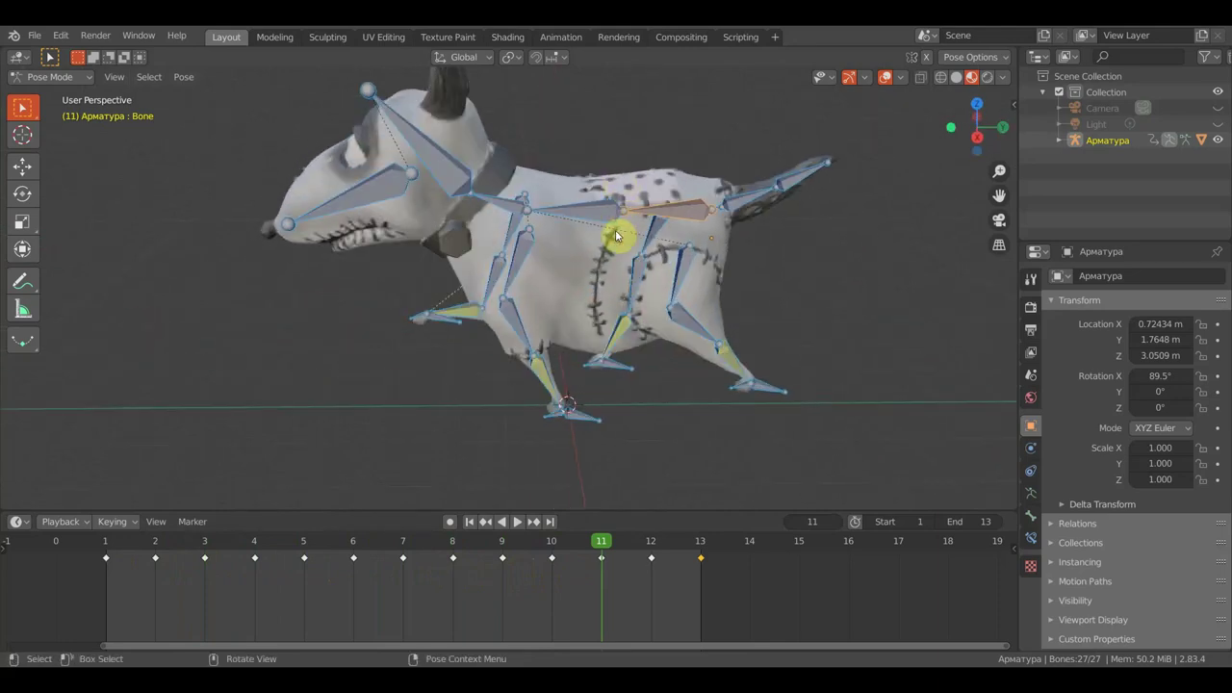
{"action": "key", "text": "KP_3"}
{"action": "scroll", "coordinate": [599, 394], "scroll_direction": "down", "scroll_amount": 3}
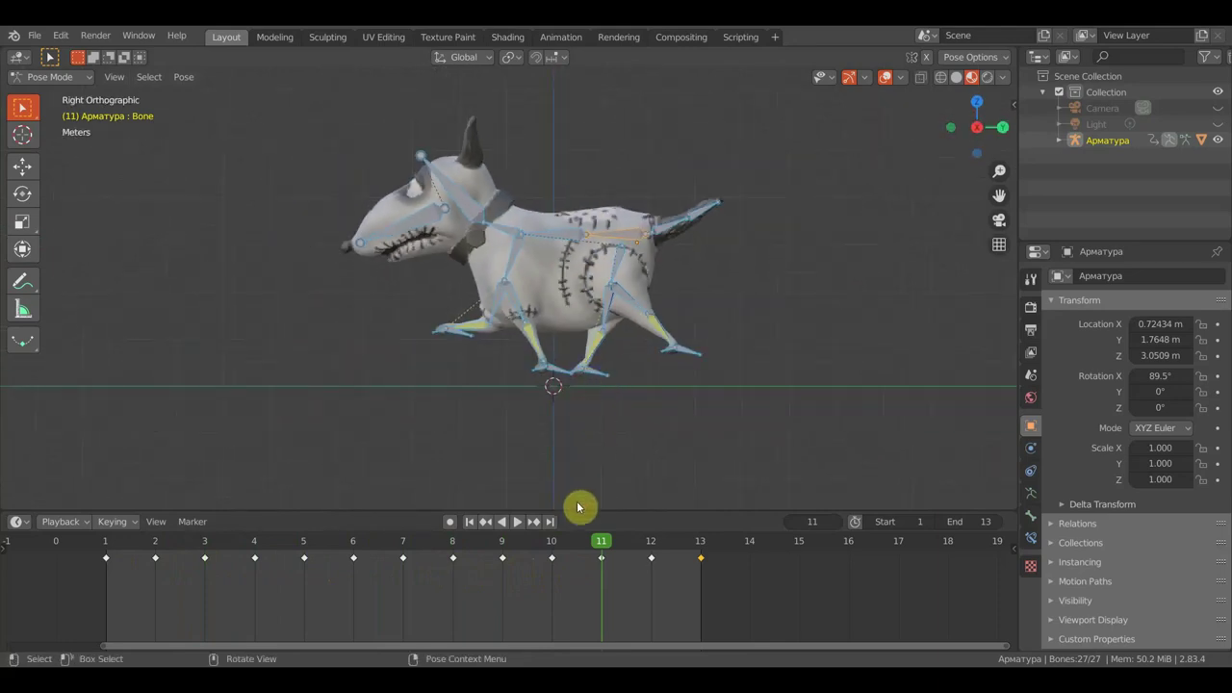
{"action": "mouse_move", "coordinate": [603, 545]}
{"action": "left_mouse_down"}
{"action": "mouse_move", "coordinate": [402, 566]}
{"action": "mouse_move", "coordinate": [576, 575]}
{"action": "left_mouse_up"}
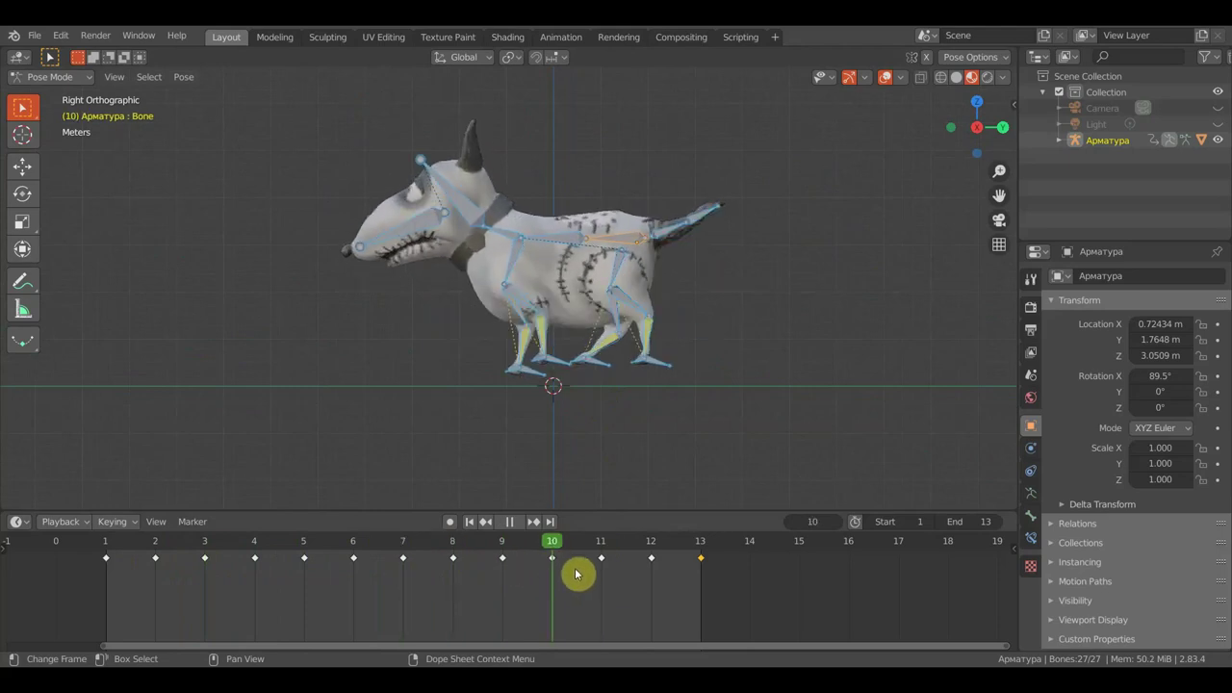
Stop playback at frame 9 and select the frame 10 and frame 12 keyframes
{"action": "key", "text": "Escape"}
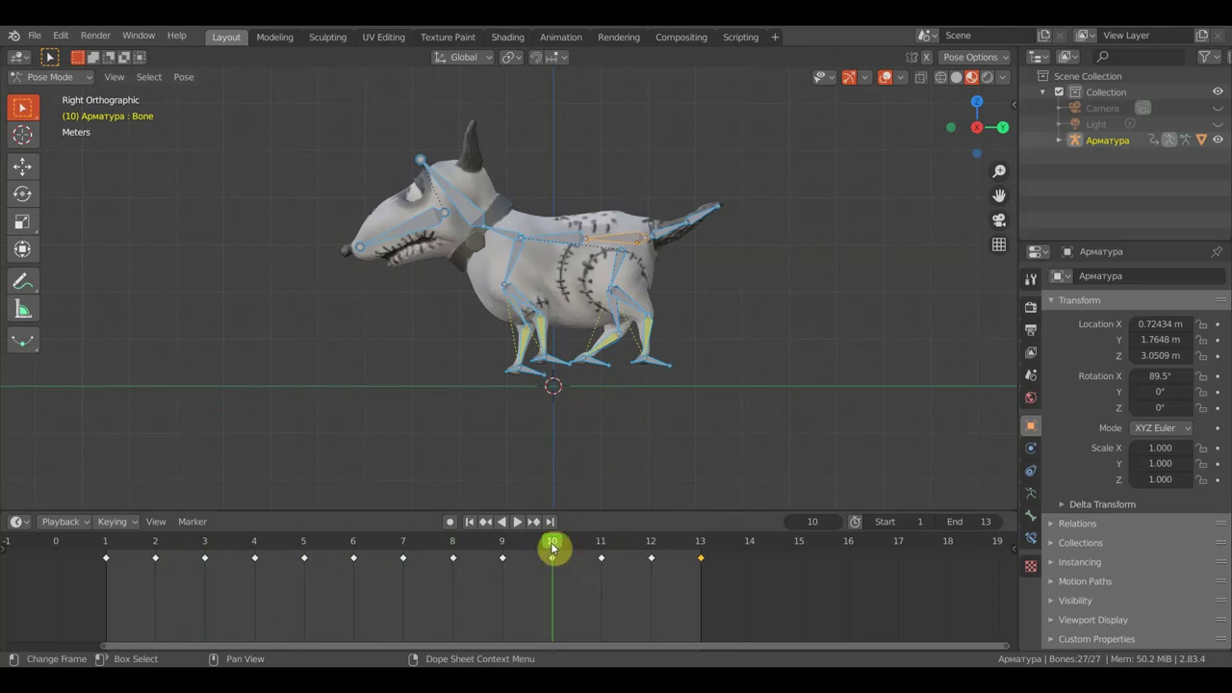
{"action": "key", "text": "space"}
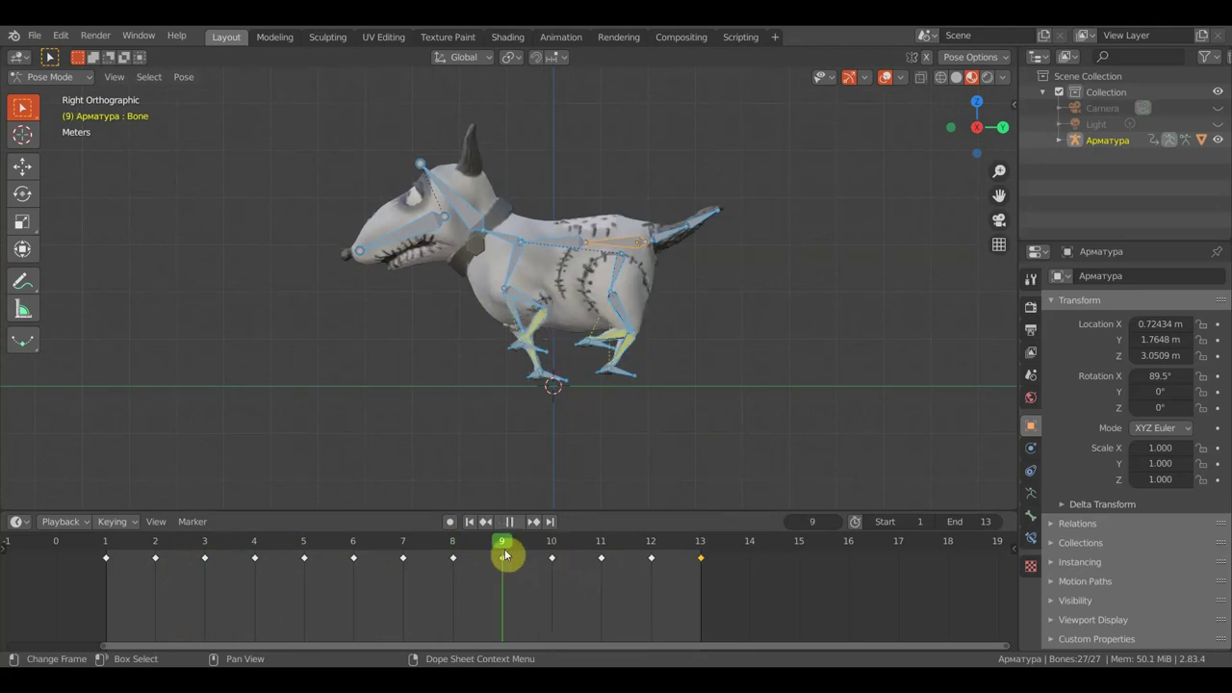
{"action": "left_click", "coordinate": [555, 568]}
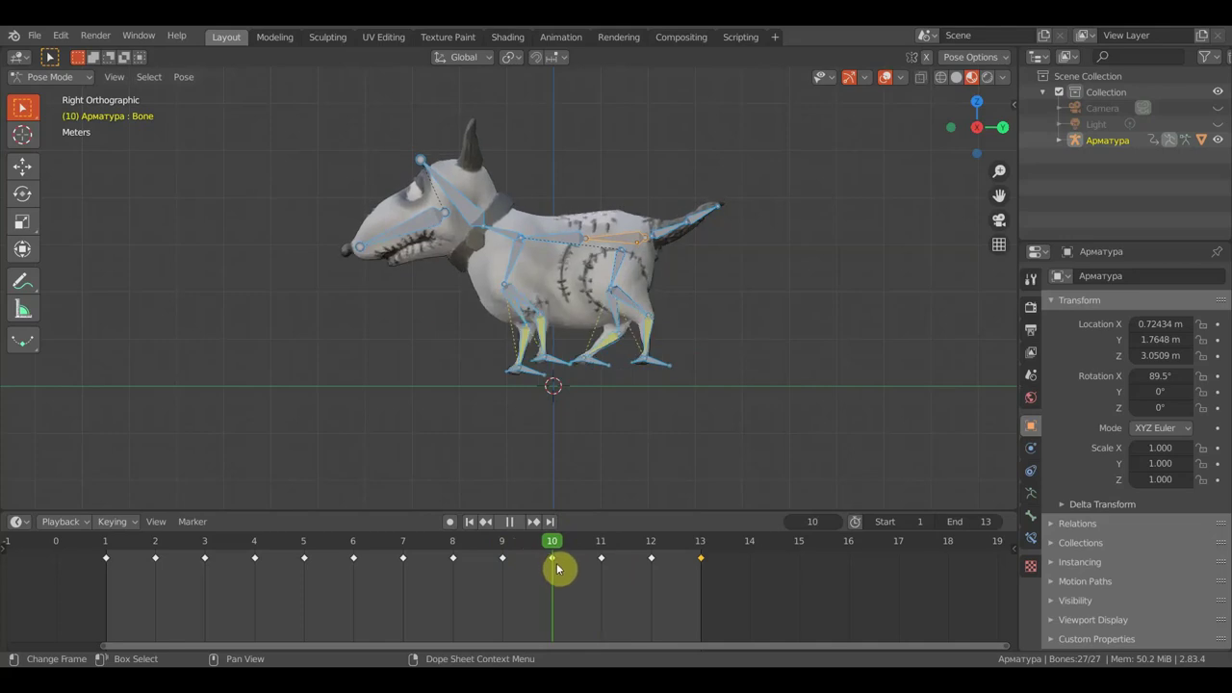
{"action": "left_click_drag", "start_coordinate": [555, 568], "coordinate": [505, 570]}
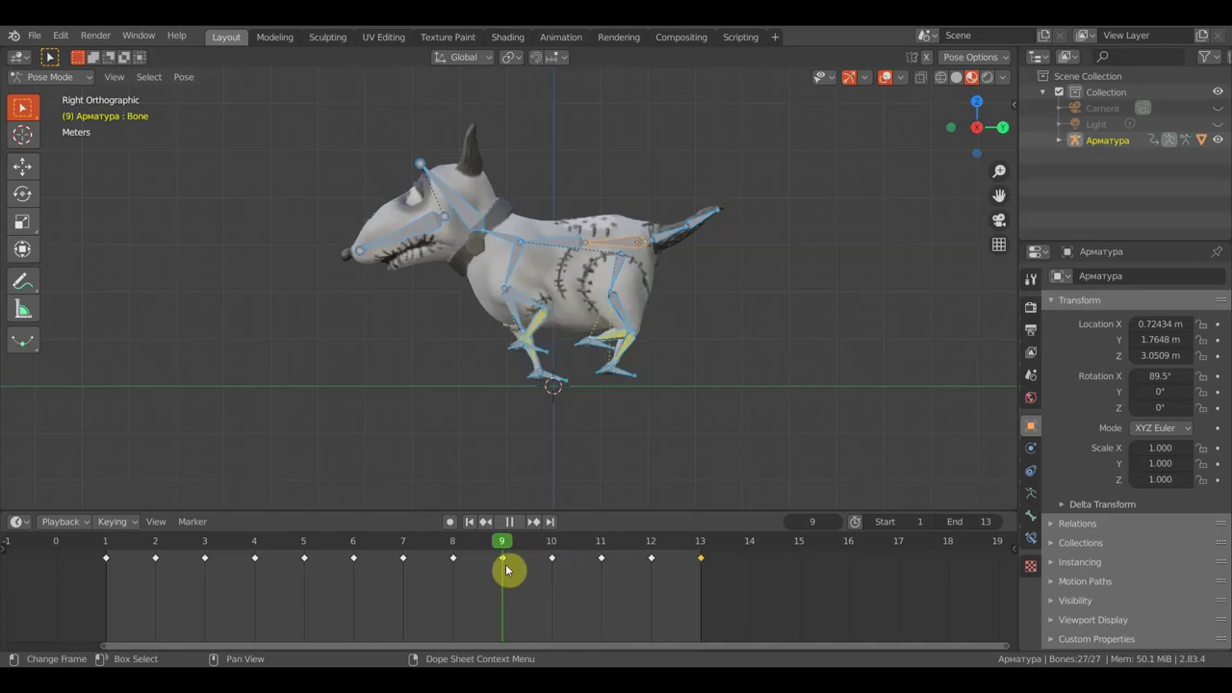
{"action": "left_click", "coordinate": [551, 560]}
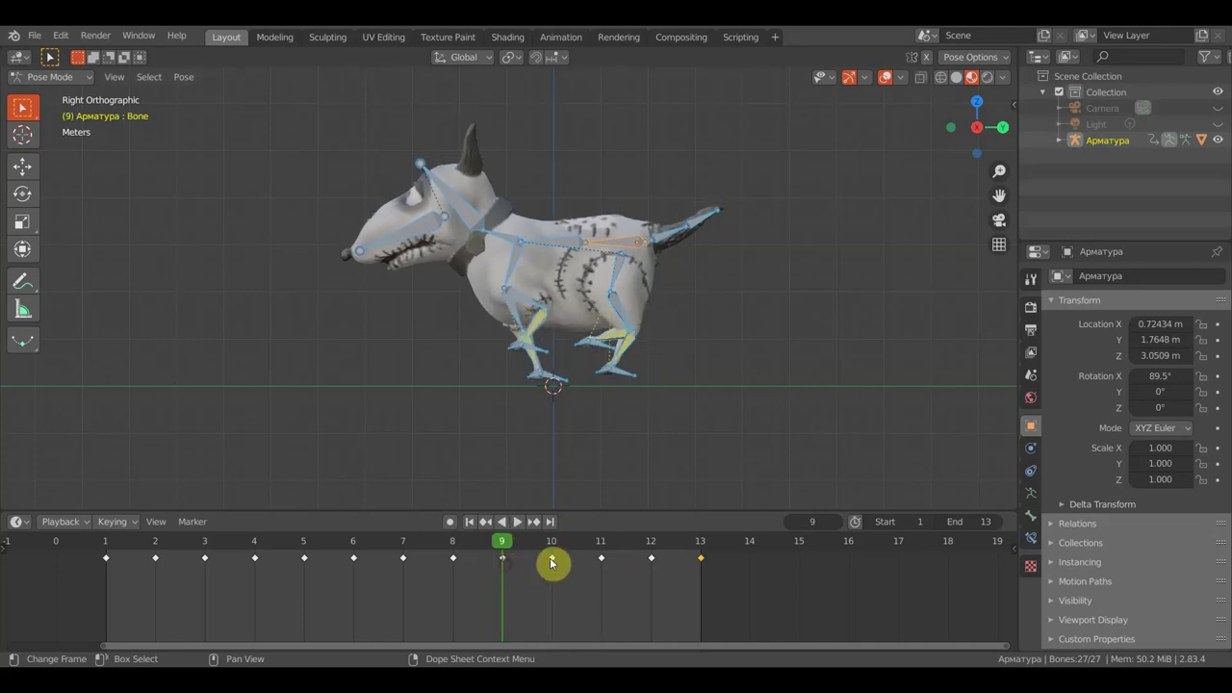
{"action": "left_click", "coordinate": [652, 559], "text": "shift"}
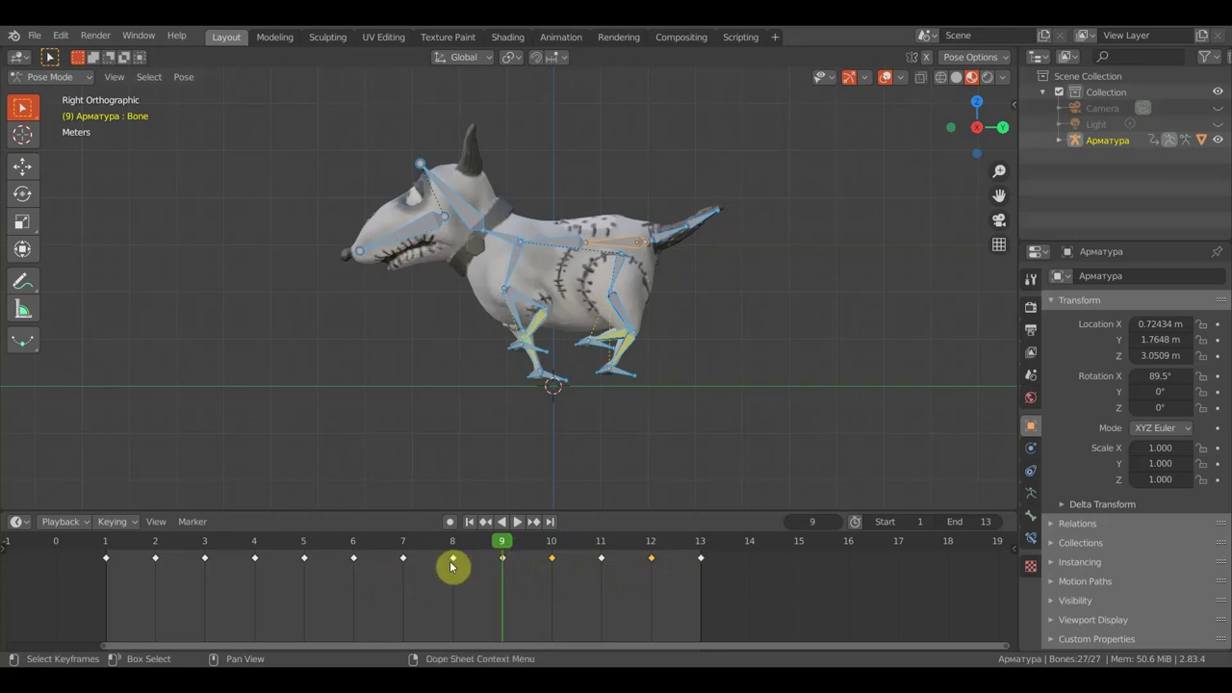
Delete the selected keyframes at frames 2, 3, 6, 10 and 12
{"action": "left_click", "coordinate": [156, 560], "text": "shift"}
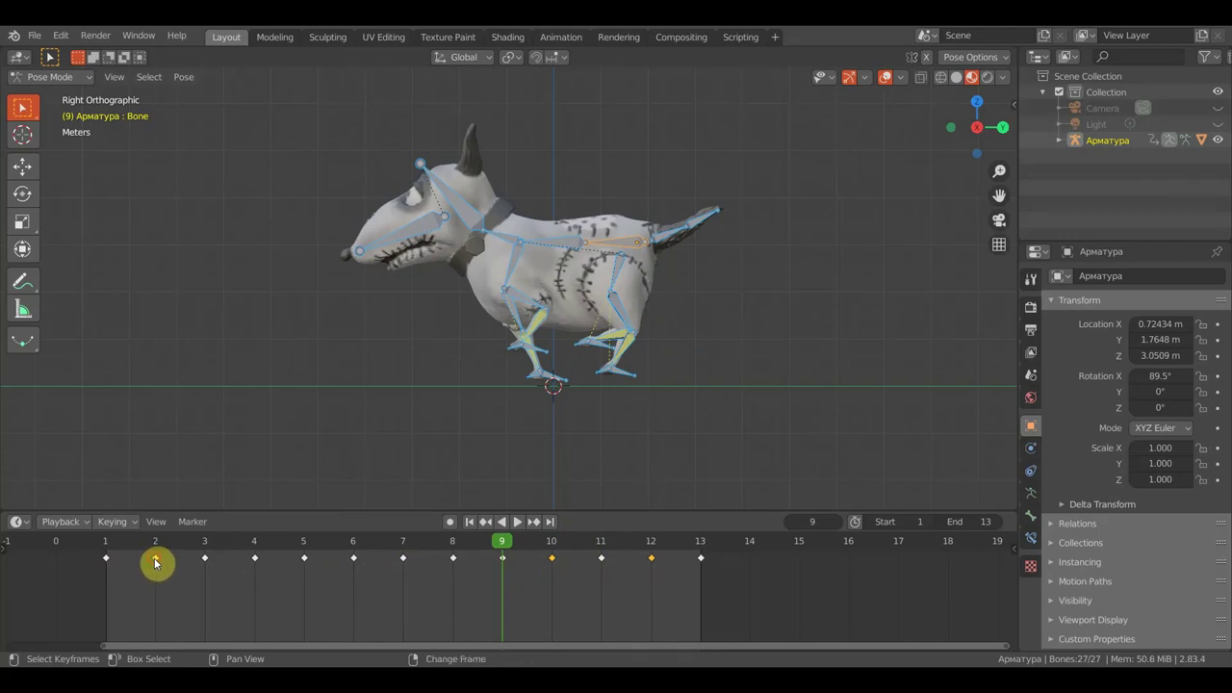
{"action": "left_click", "coordinate": [353, 558], "text": "shift"}
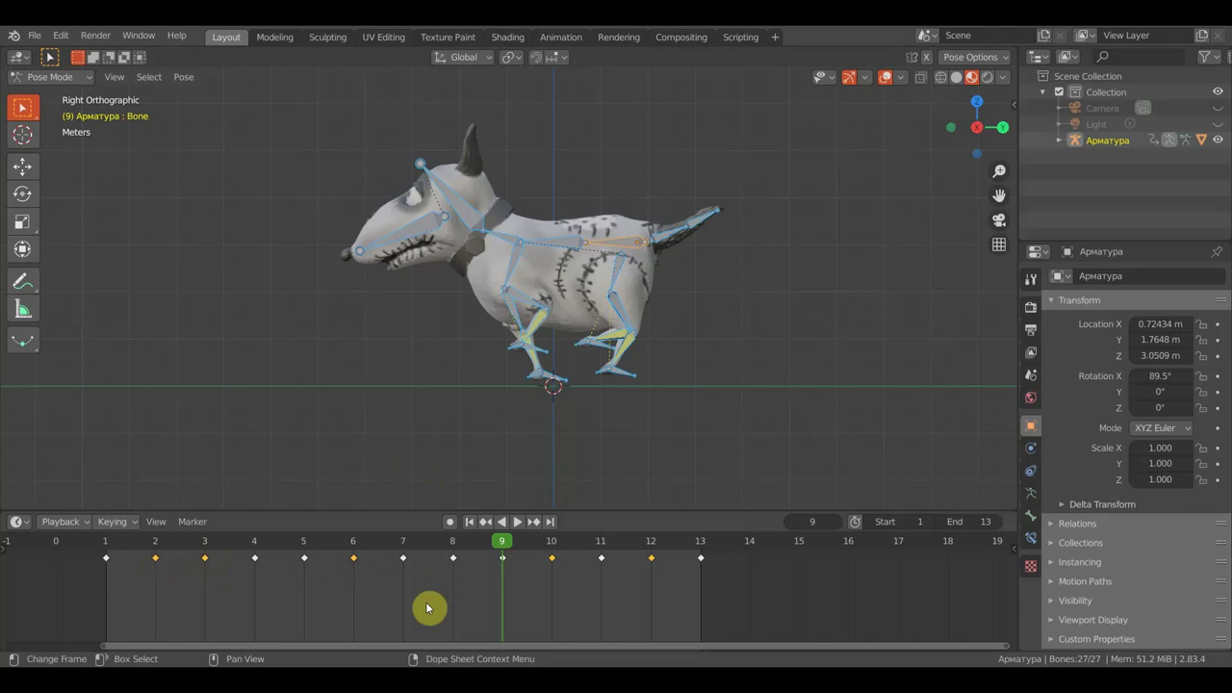
{"action": "key", "text": "x"}
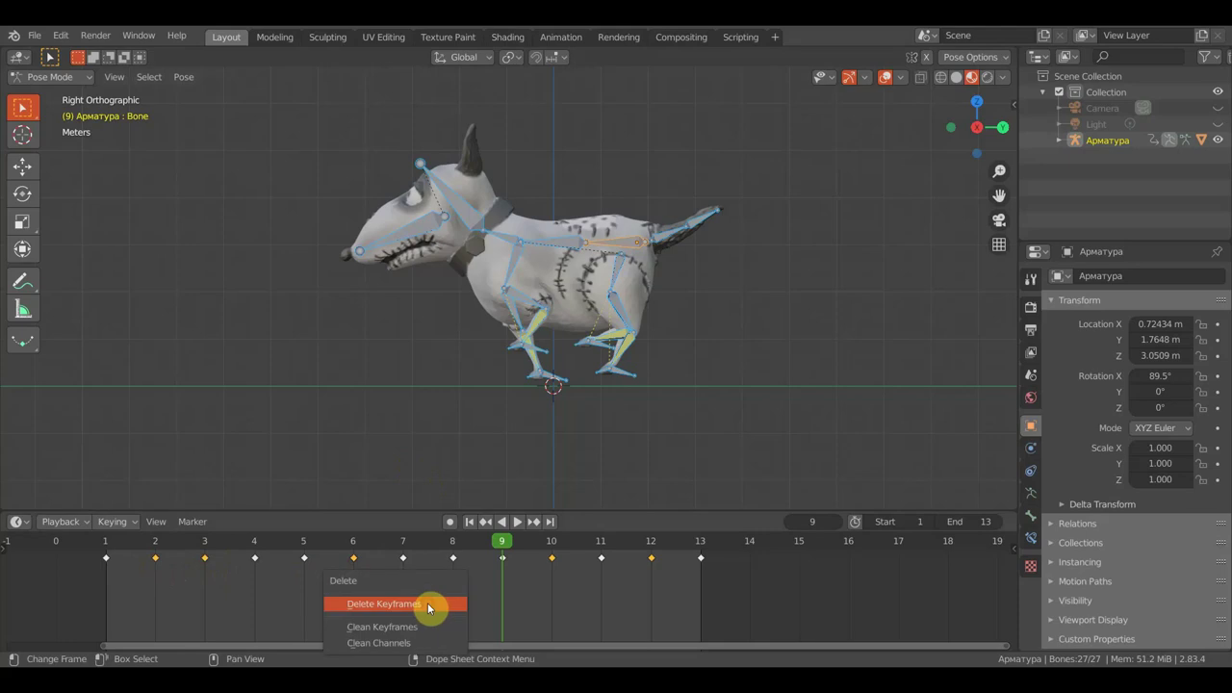
{"action": "left_click", "coordinate": [427, 603]}
Delete the frame 8 keyframe, then scrub around frame 9 and play the walk
{"action": "left_click_drag", "start_coordinate": [475, 544], "coordinate": [476, 558]}
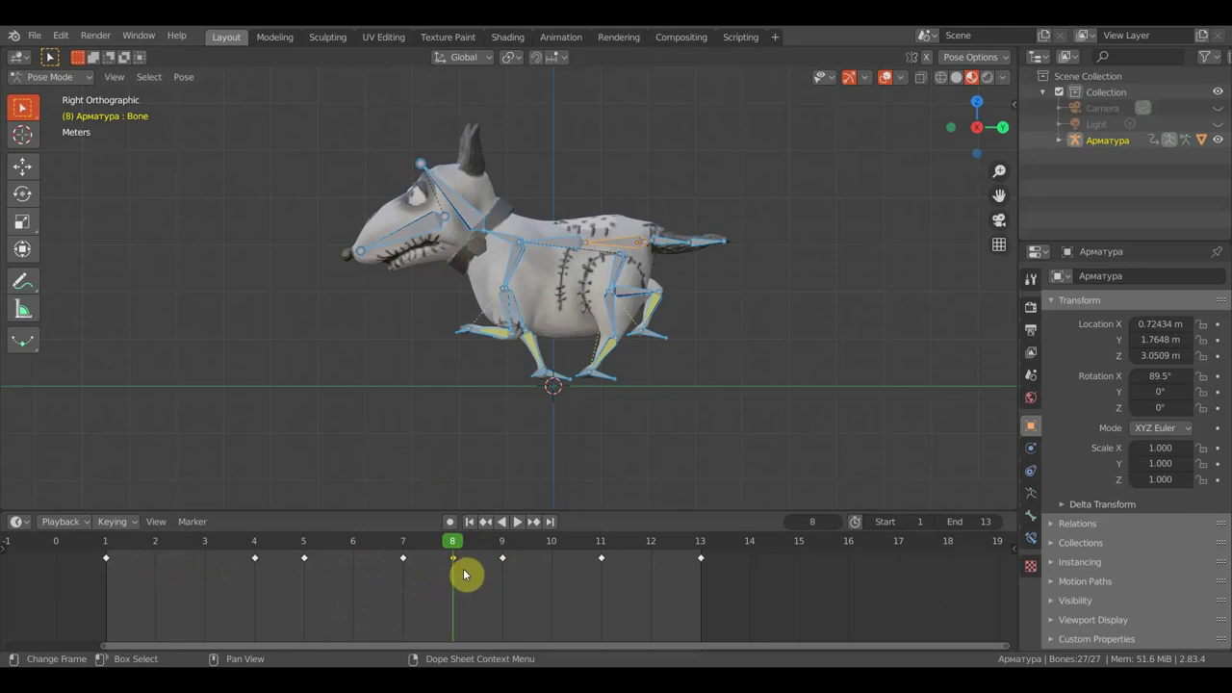
{"action": "key", "text": "x"}
{"action": "left_click", "coordinate": [464, 569]}
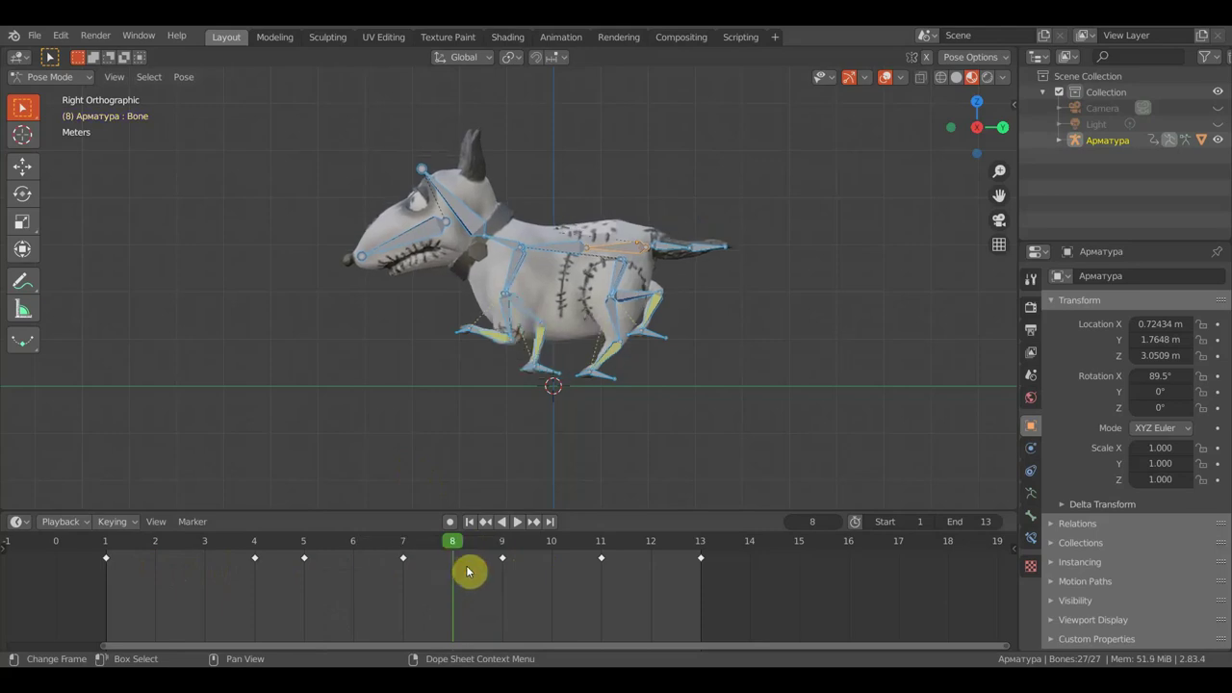
{"action": "left_click_drag", "start_coordinate": [454, 547], "coordinate": [499, 549]}
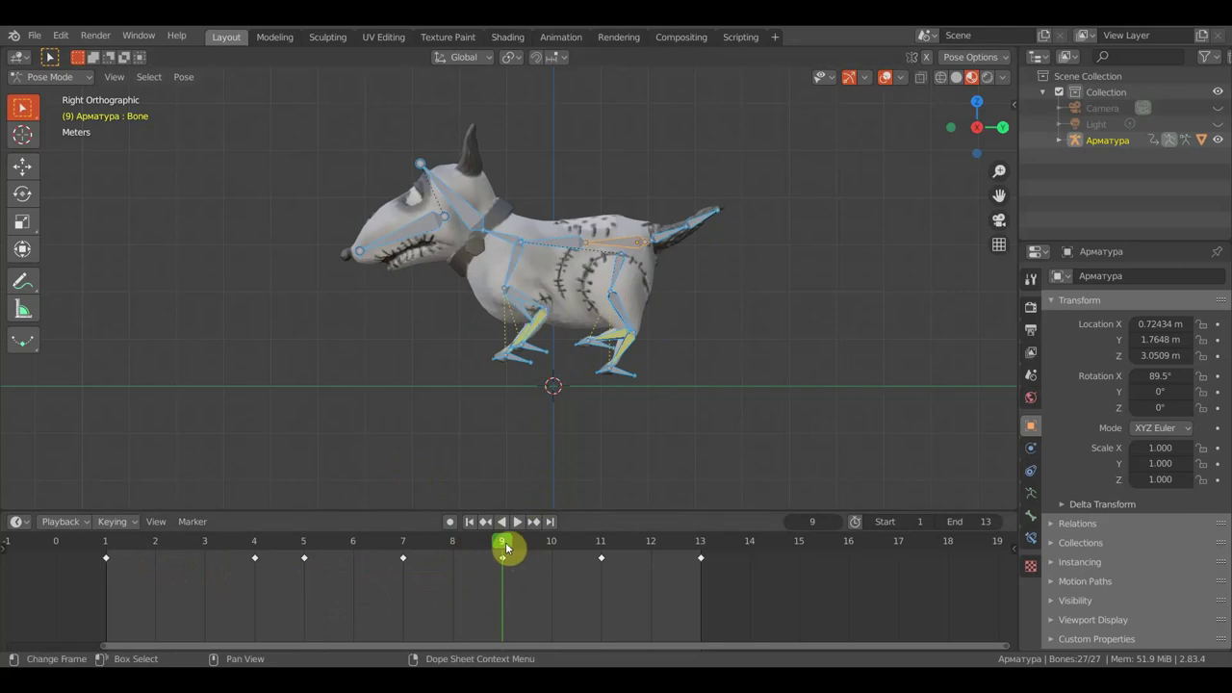
{"action": "left_click_drag", "start_coordinate": [507, 549], "coordinate": [507, 549]}
{"action": "key", "text": "space"}
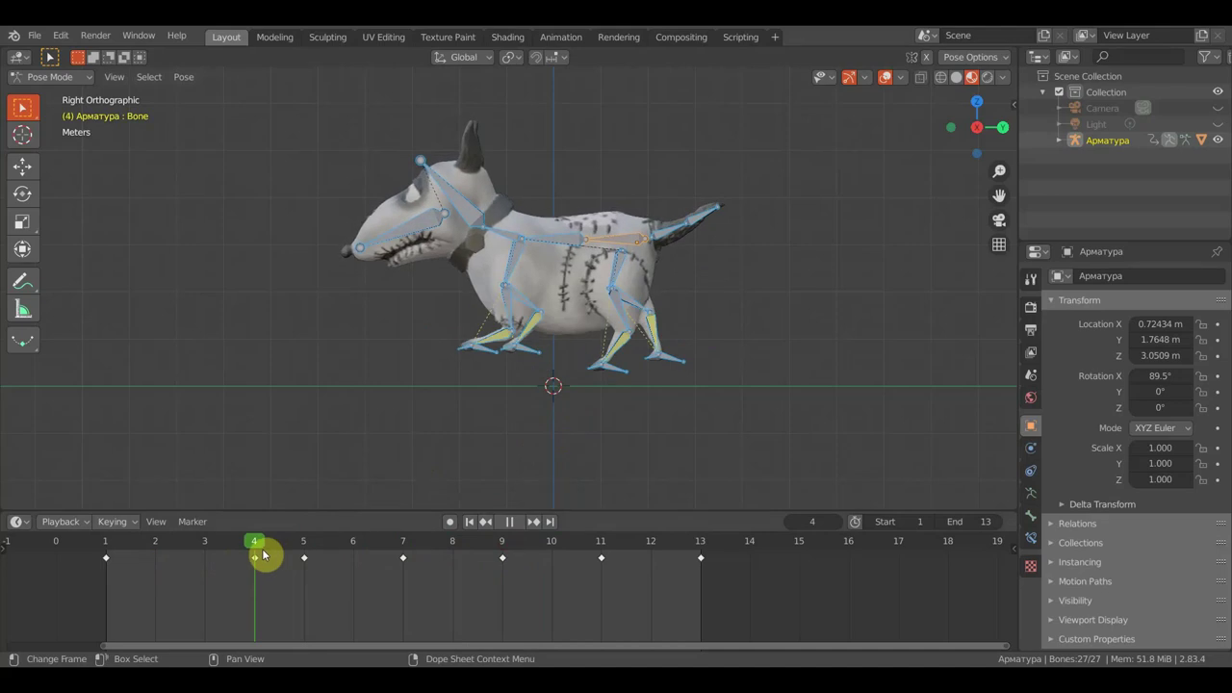
At frame 4, move a foot bone, both rear feet and a front foot into a new stride
{"action": "mouse_move", "coordinate": [262, 555]}
{"action": "left_mouse_down"}
{"action": "mouse_move", "coordinate": [156, 556]}
{"action": "mouse_move", "coordinate": [257, 568]}
{"action": "left_mouse_up"}
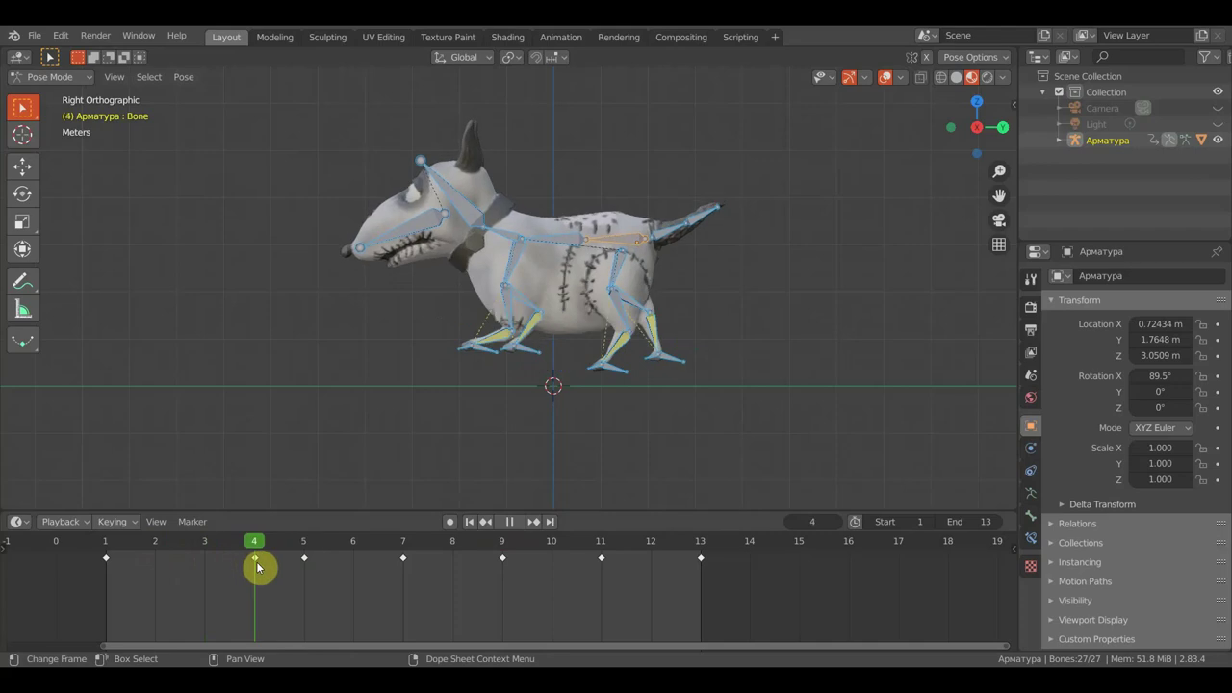
{"action": "left_click", "coordinate": [532, 357]}
{"action": "key", "text": "g"}
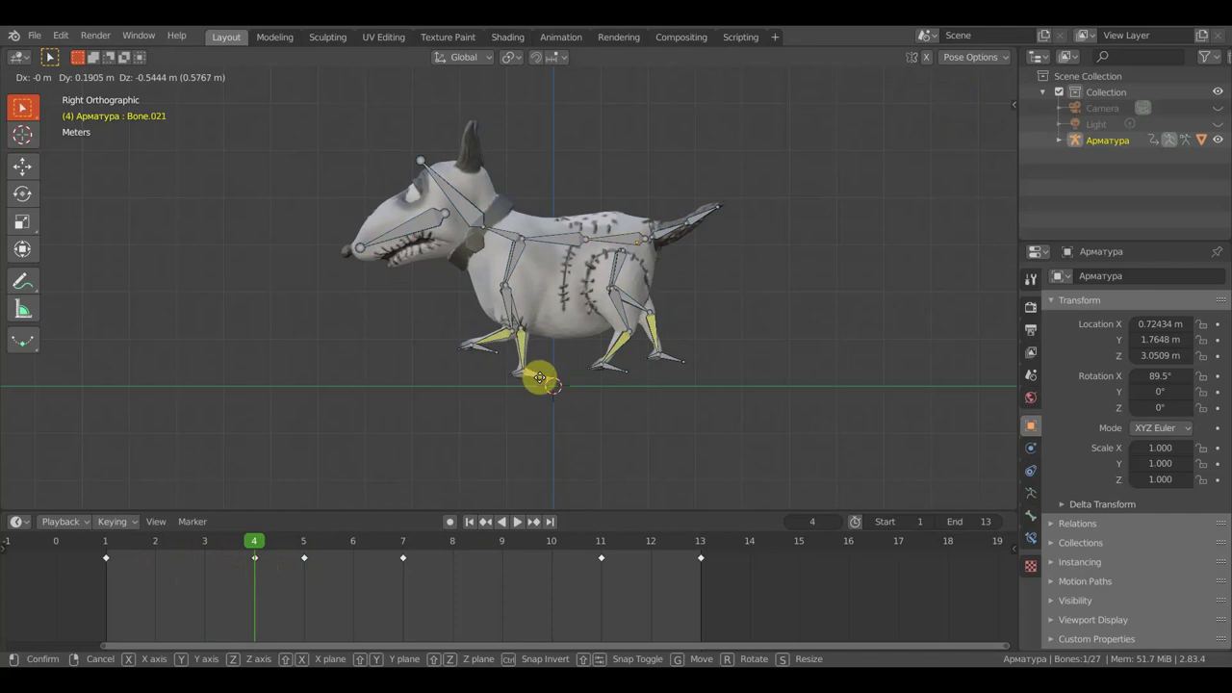
{"action": "left_click", "coordinate": [536, 376]}
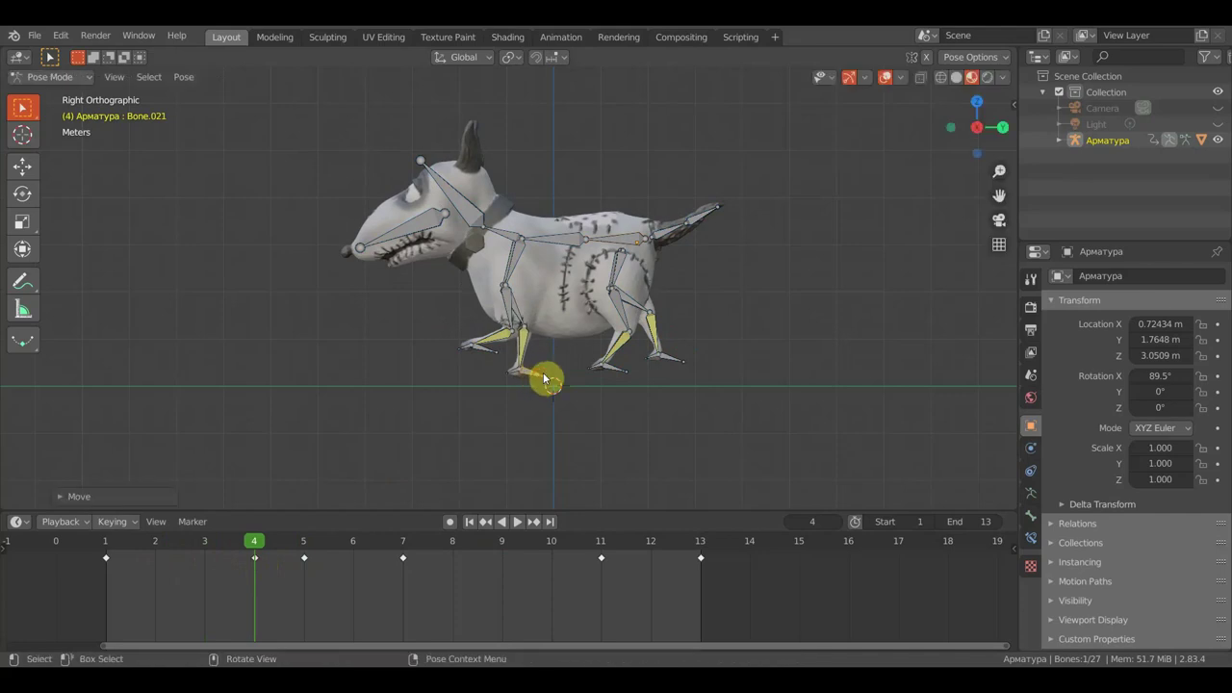
{"action": "left_click", "coordinate": [619, 372]}
{"action": "key", "text": "g"}
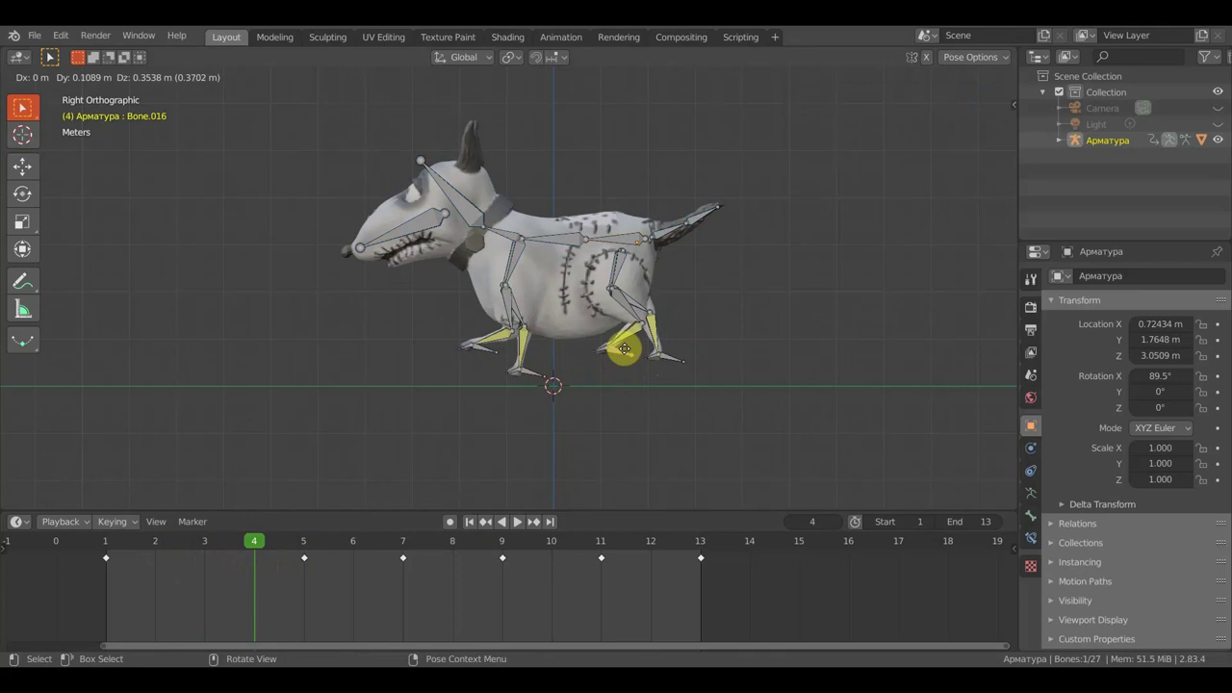
{"action": "left_click", "coordinate": [635, 352]}
{"action": "left_click", "coordinate": [660, 357]}
{"action": "key", "text": "g"}
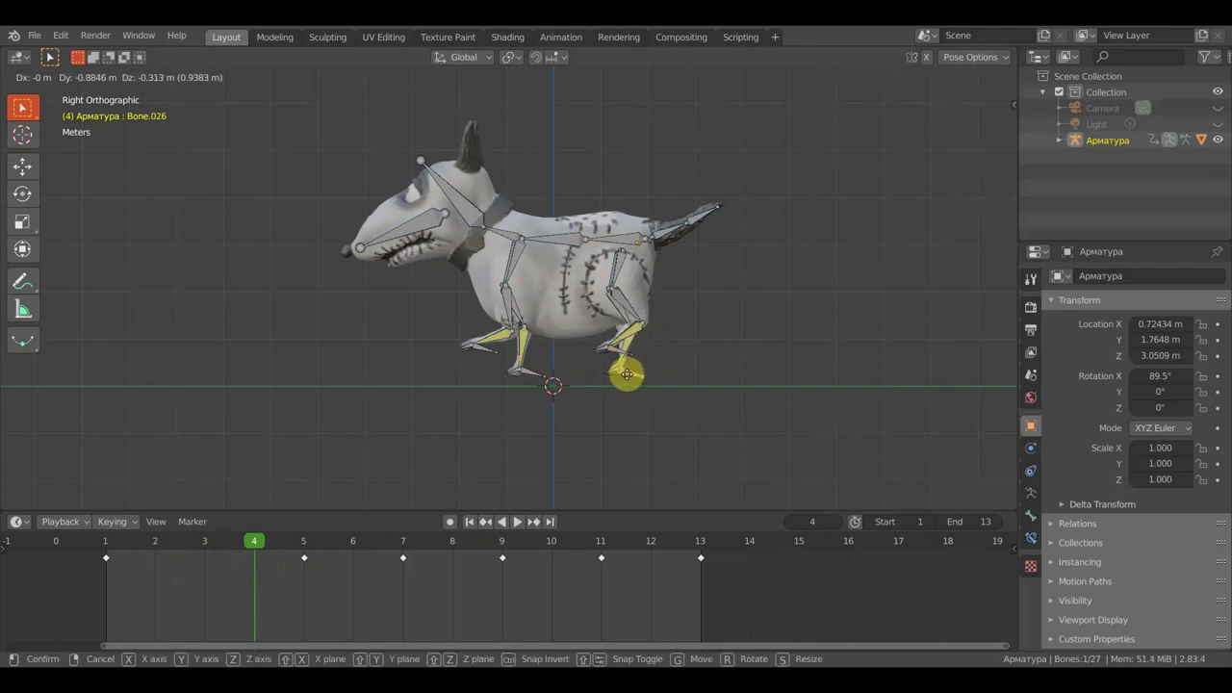
{"action": "left_click", "coordinate": [628, 375]}
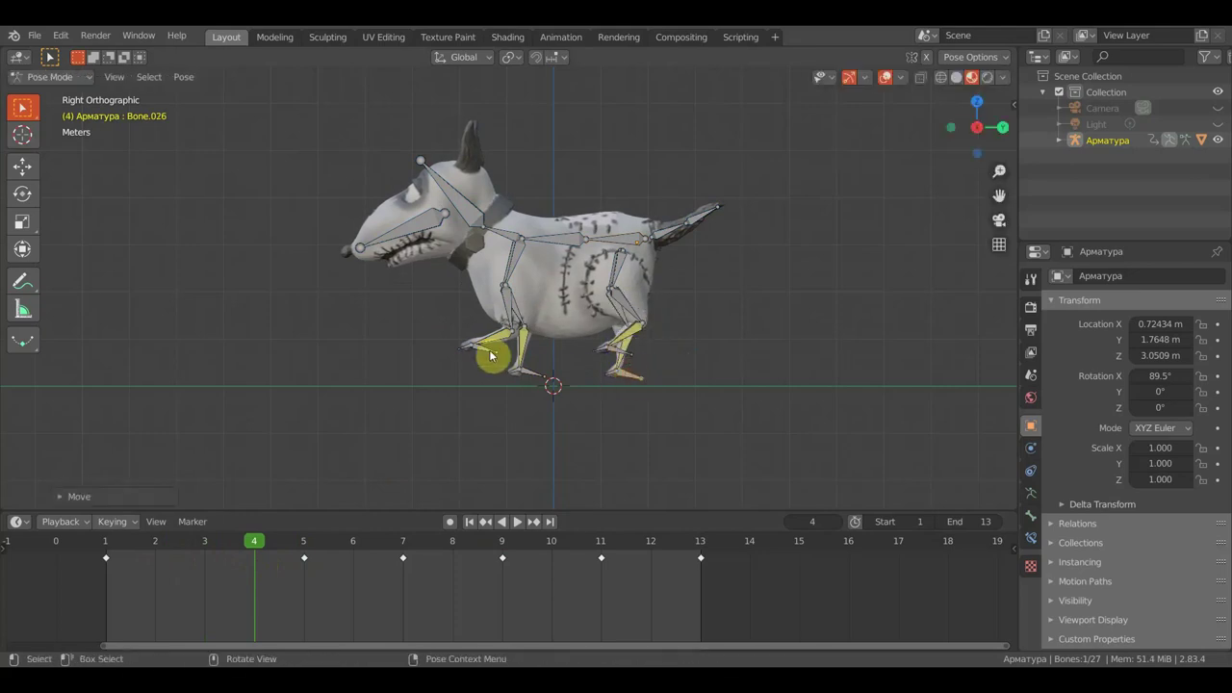
{"action": "key", "text": "g"}
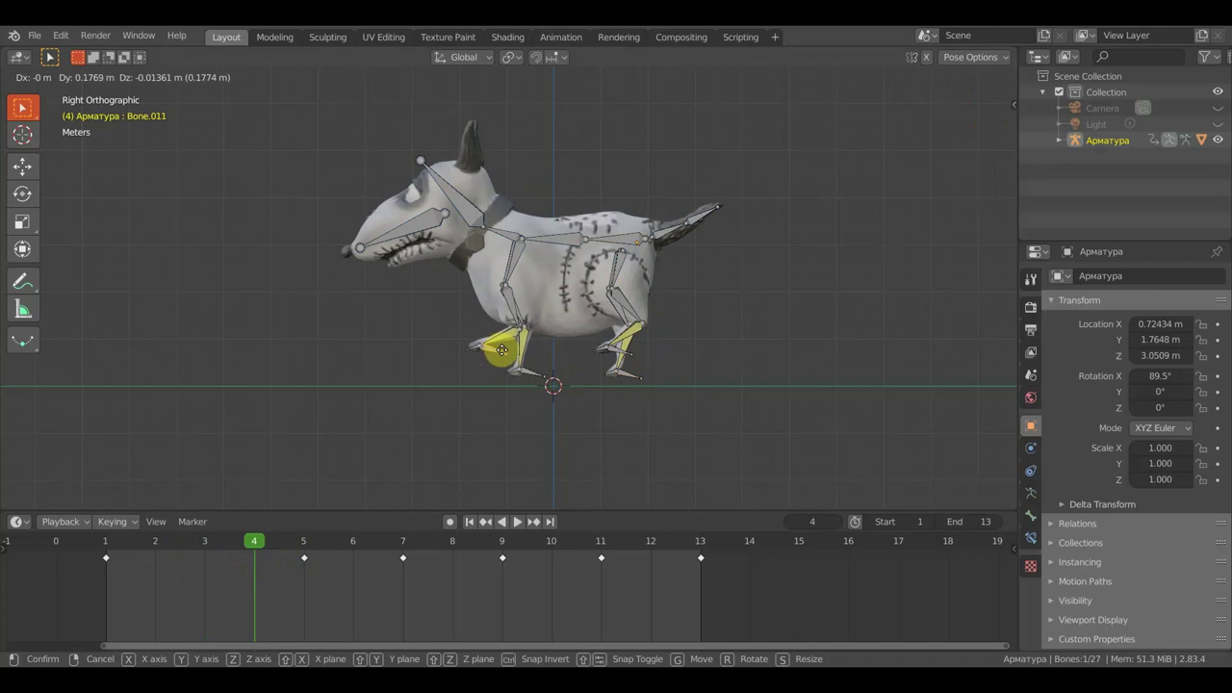
{"action": "left_click", "coordinate": [503, 350]}
Bring the front foot down to the ground, checking in perspective and the side view
{"action": "mouse_move", "coordinate": [545, 353]}
{"action": "middle_mouse_down"}
{"action": "mouse_move", "coordinate": [627, 357]}
{"action": "mouse_move", "coordinate": [477, 359]}
{"action": "middle_mouse_up"}
{"action": "left_click", "coordinate": [527, 374]}
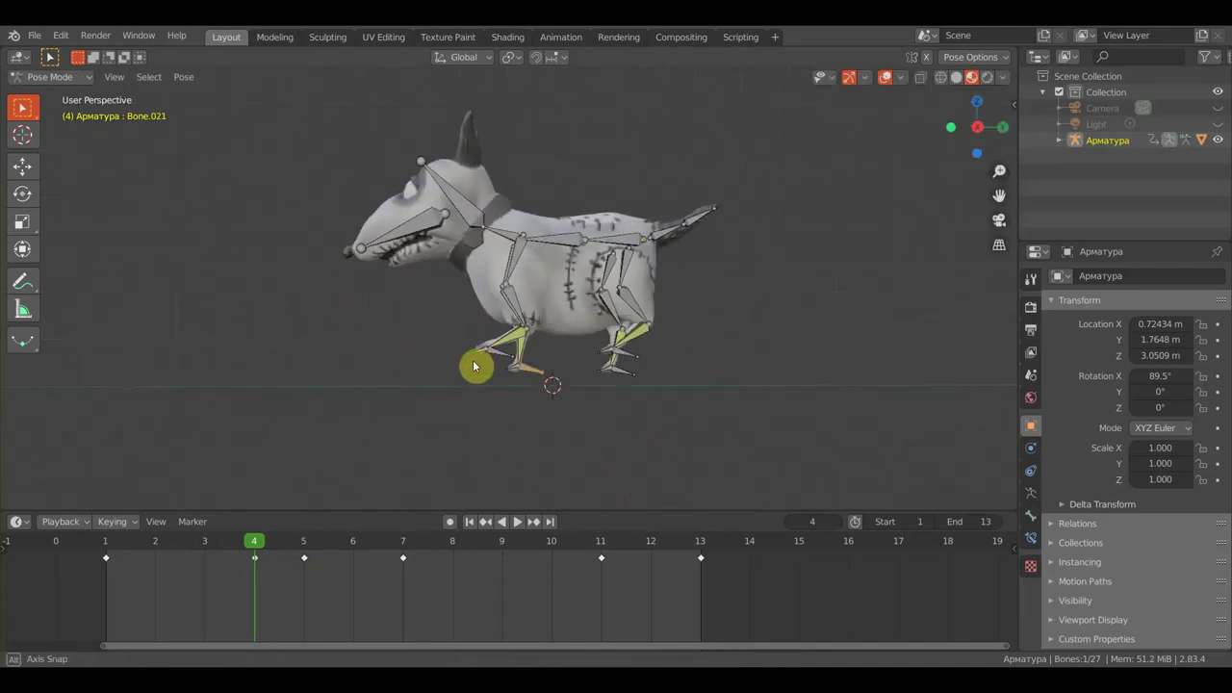
{"action": "key", "text": "g"}
{"action": "left_click", "coordinate": [544, 350]}
{"action": "key", "text": "g"}
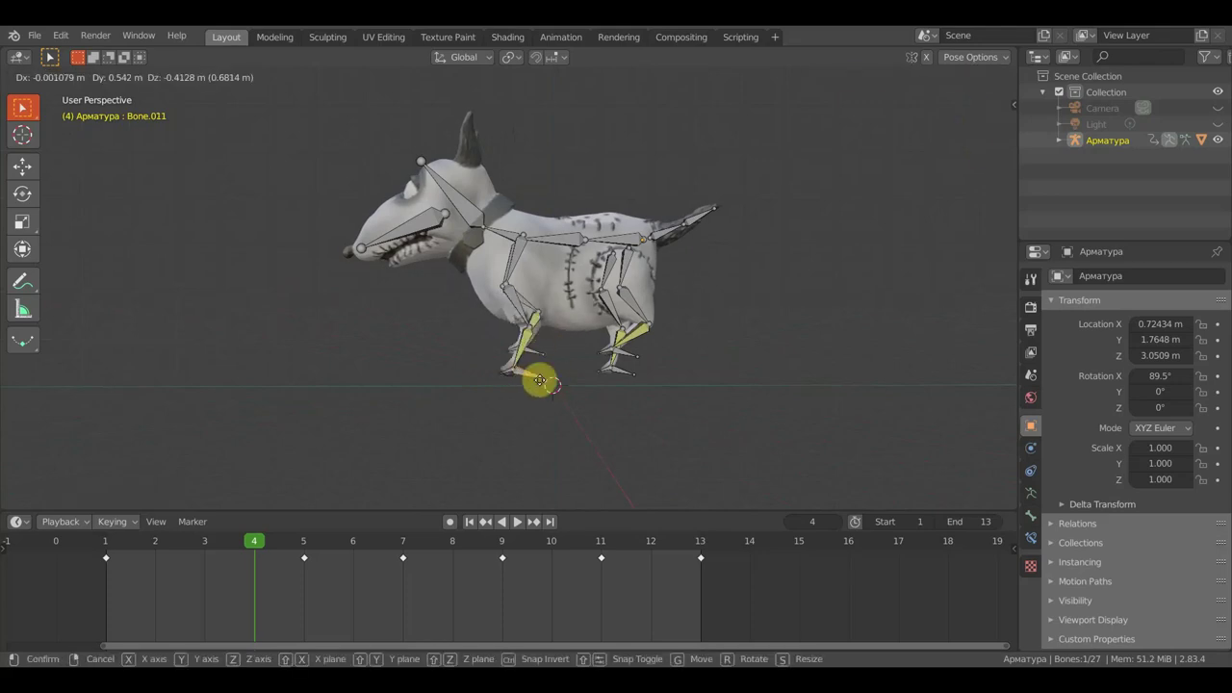
{"action": "left_click", "coordinate": [568, 389]}
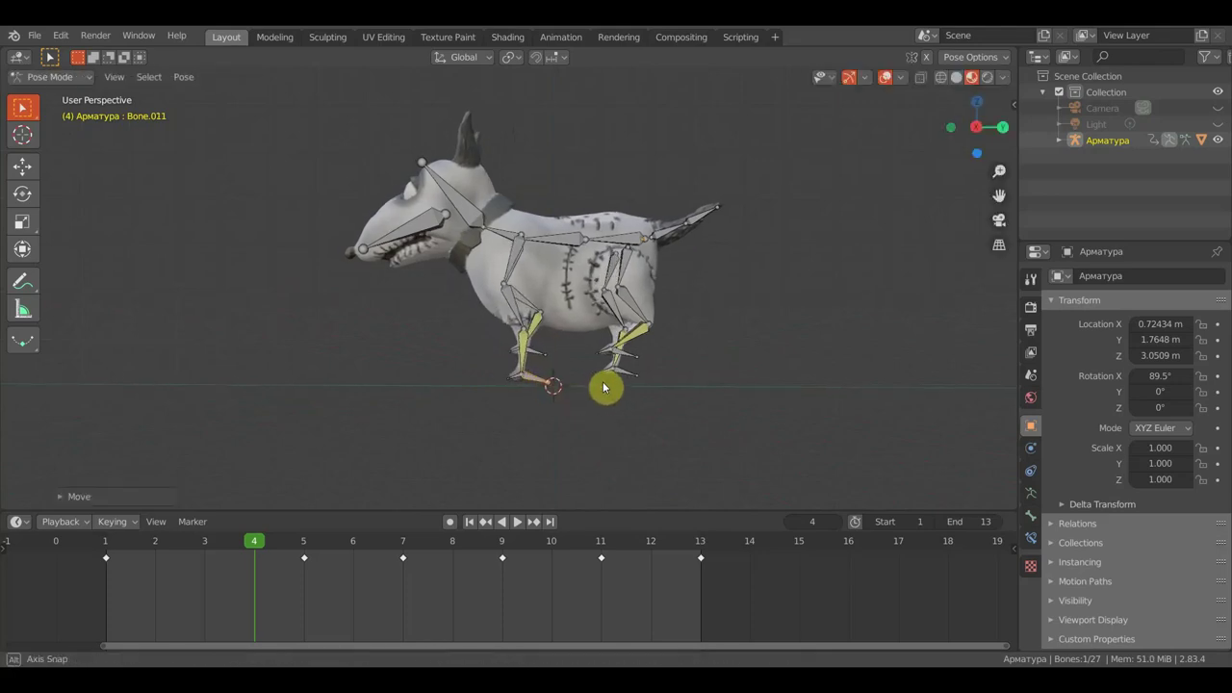
{"action": "middle_click_drag", "start_coordinate": [601, 378], "coordinate": [605, 384]}
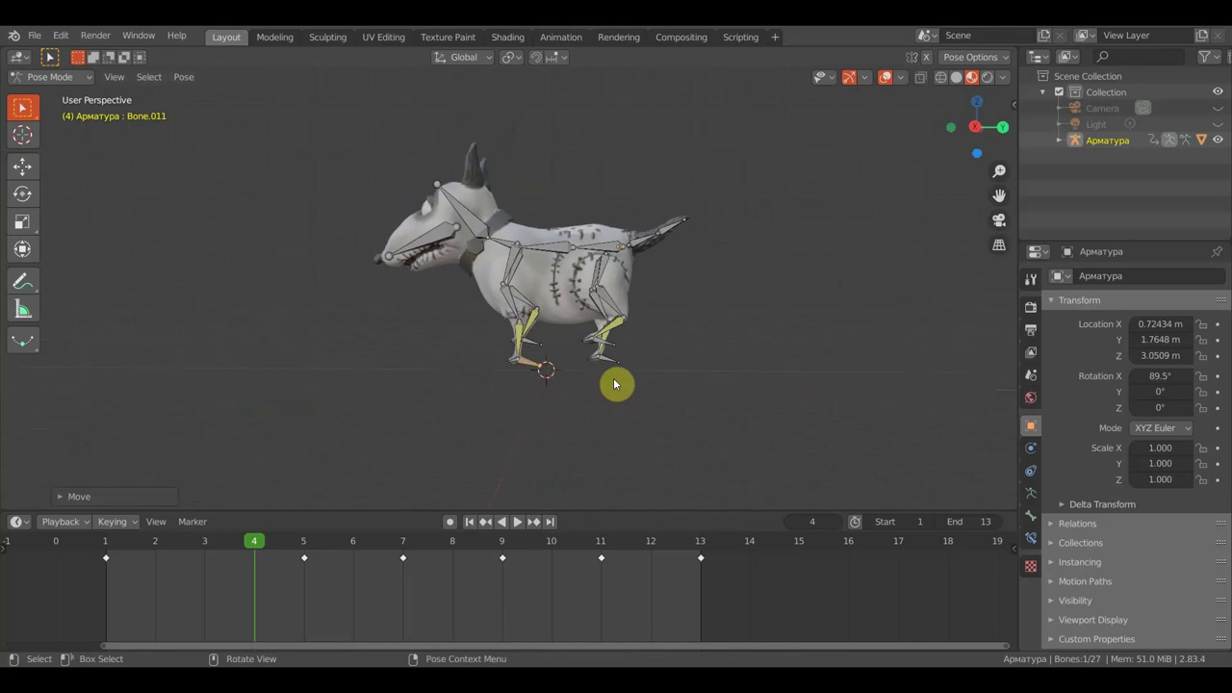
{"action": "key", "text": "KP_3"}
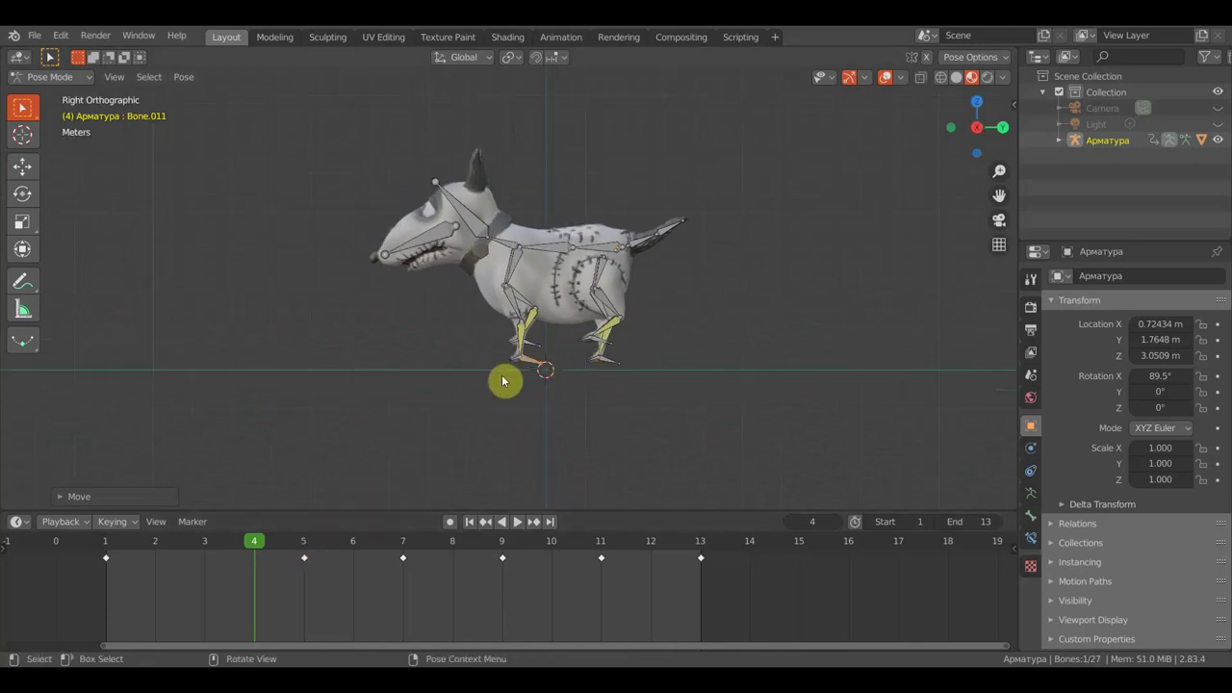
Shift the whole rig and key location and rotation on all bones at frame 4
{"action": "key", "text": "a"}
{"action": "key", "text": "g"}
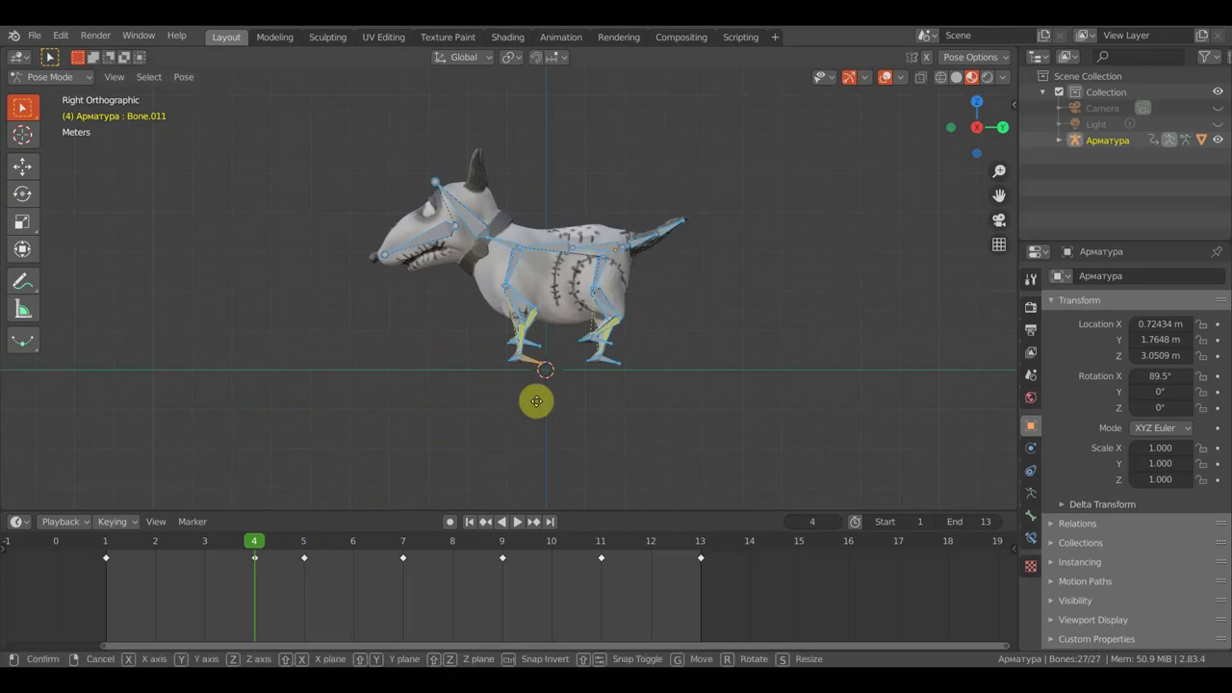
{"action": "left_click", "coordinate": [538, 413]}
{"action": "key", "text": "i"}
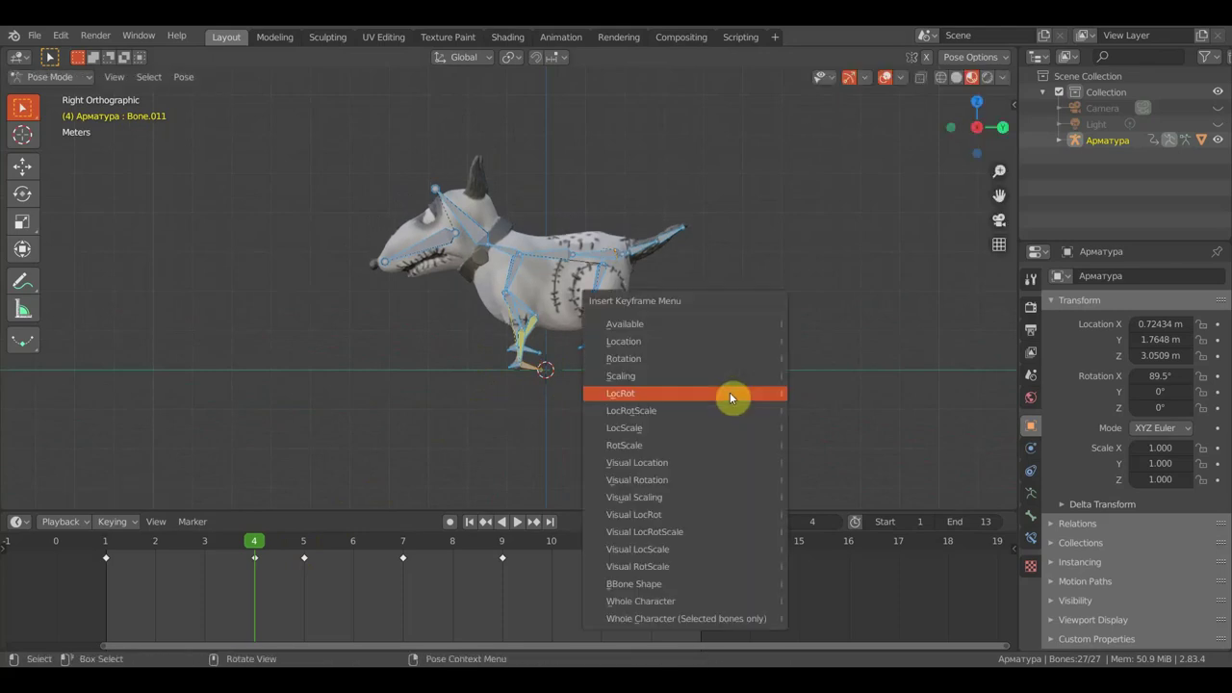
{"action": "left_click", "coordinate": [729, 395]}
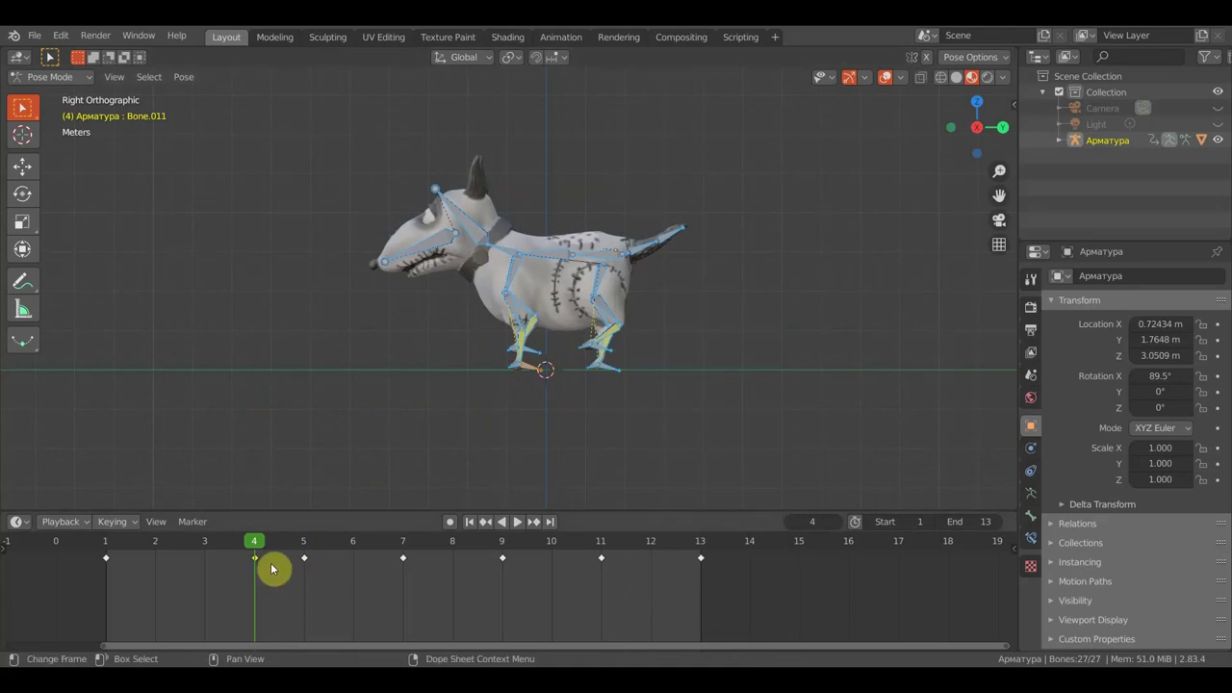
Adjust the selected bones' pose at frame 7 and key location and rotation
{"action": "left_click_drag", "start_coordinate": [255, 543], "coordinate": [318, 572]}
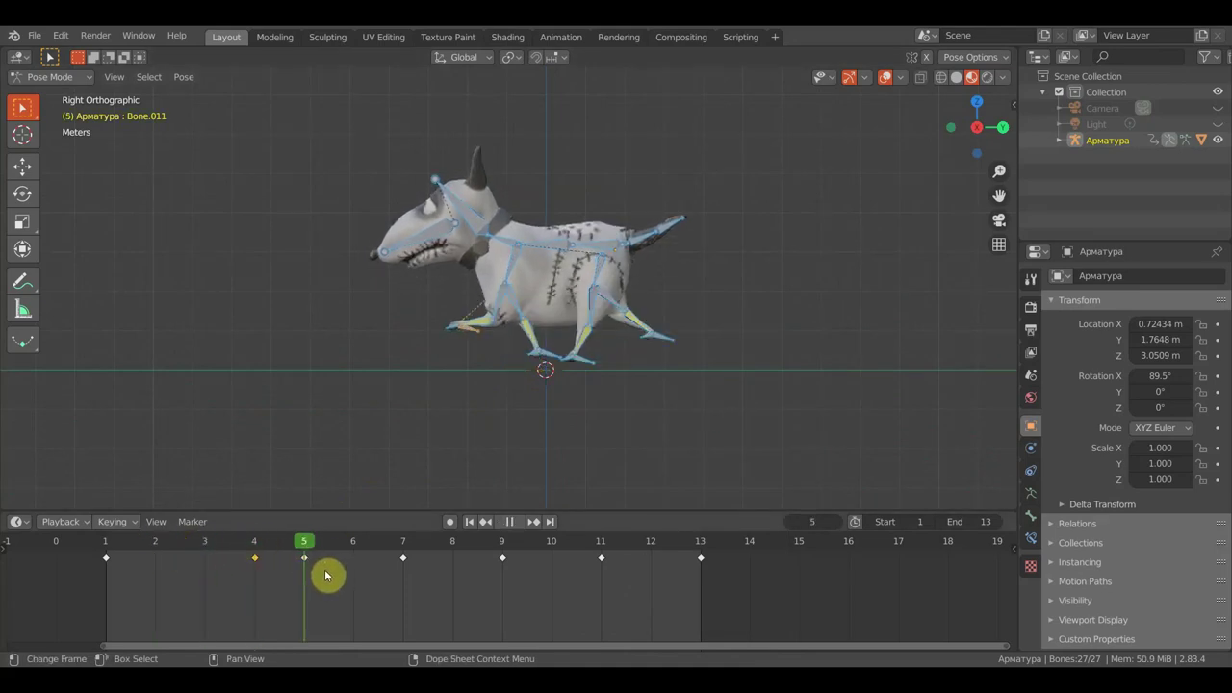
{"action": "left_click_drag", "start_coordinate": [325, 569], "coordinate": [388, 584]}
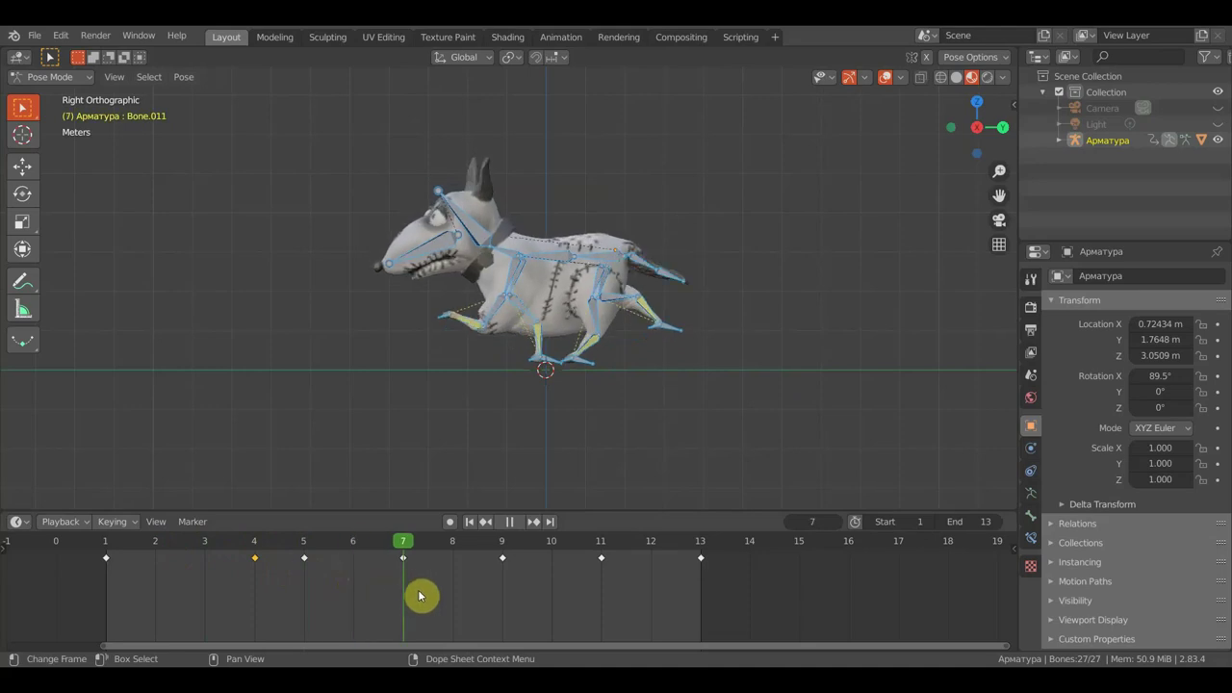
{"action": "left_click_drag", "start_coordinate": [420, 597], "coordinate": [424, 592]}
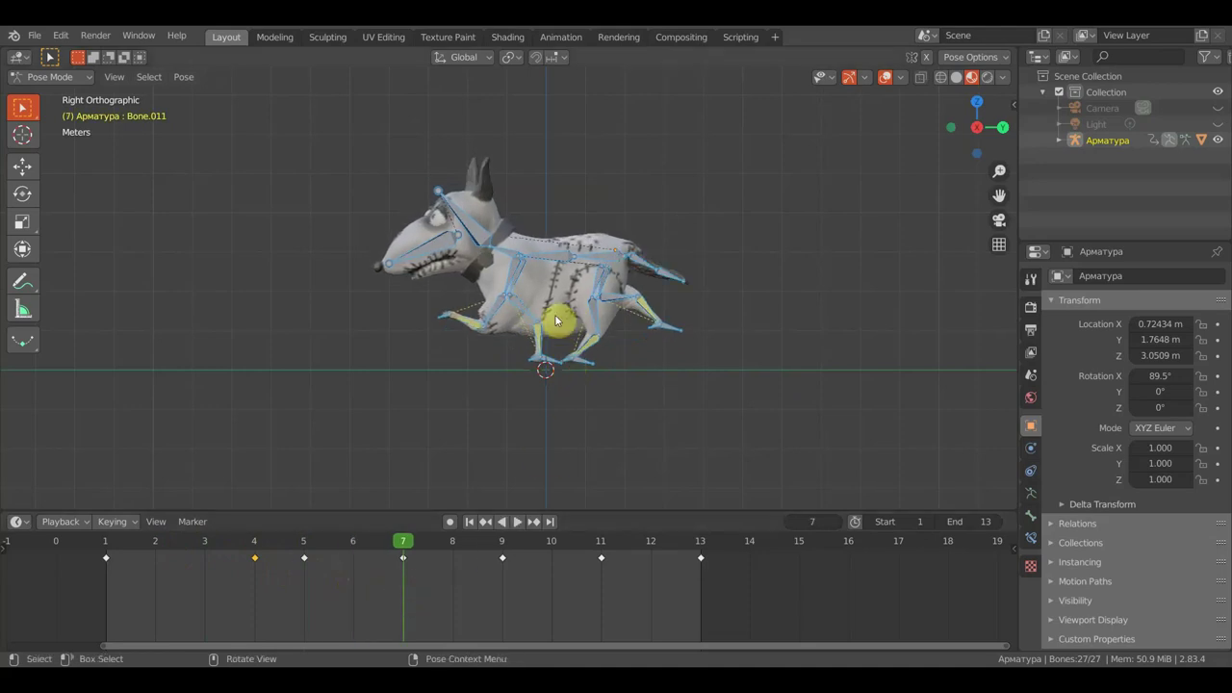
{"action": "key", "text": "g"}
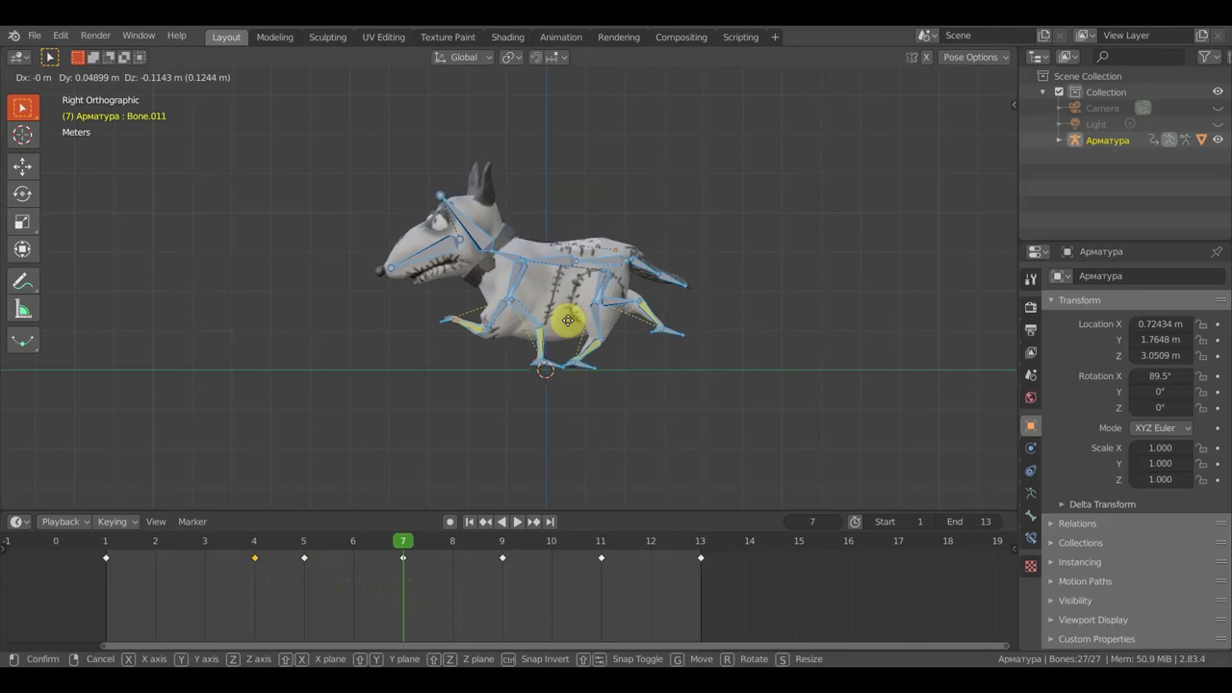
{"action": "left_click", "coordinate": [572, 321]}
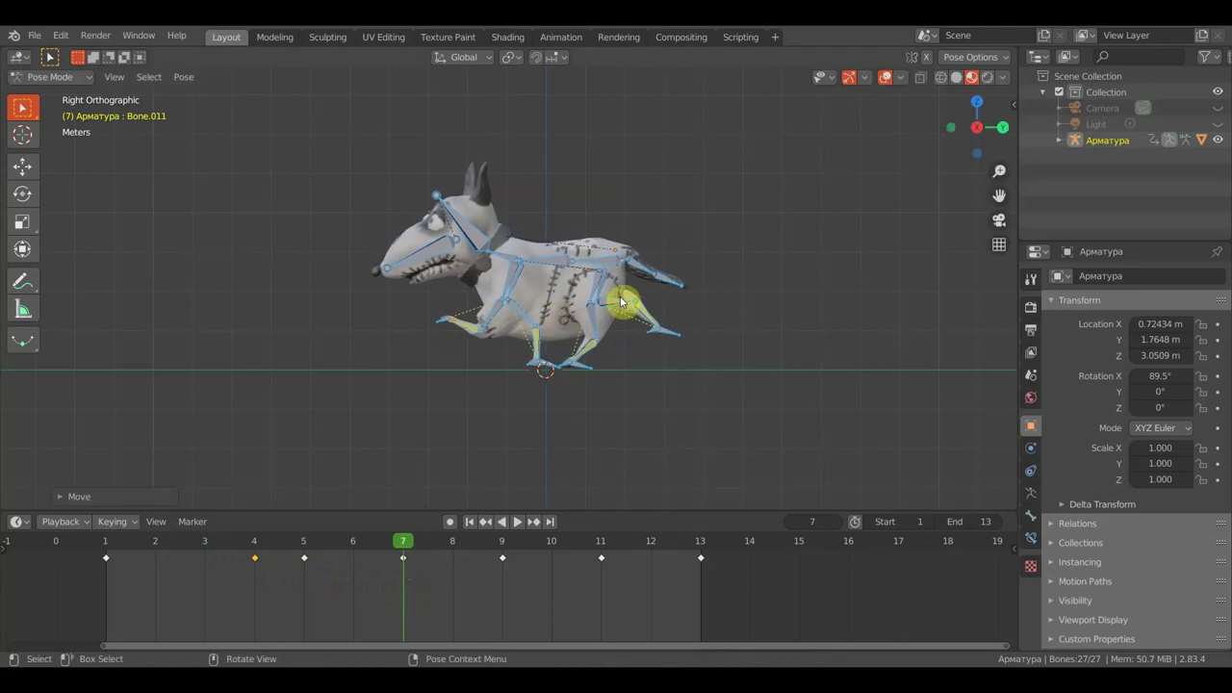
{"action": "key", "text": "i"}
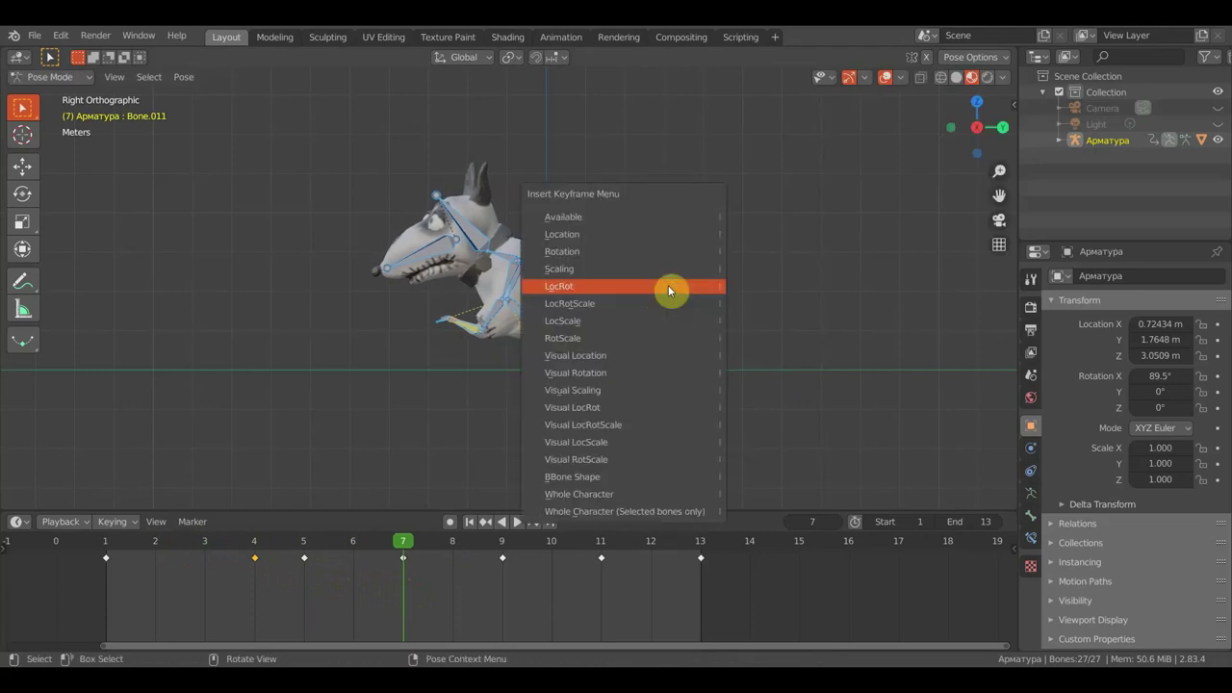
{"action": "left_click", "coordinate": [668, 286]}
Preview the walk playback from frame 4 and orbit to a perspective view of the dog
{"action": "key", "text": "space"}
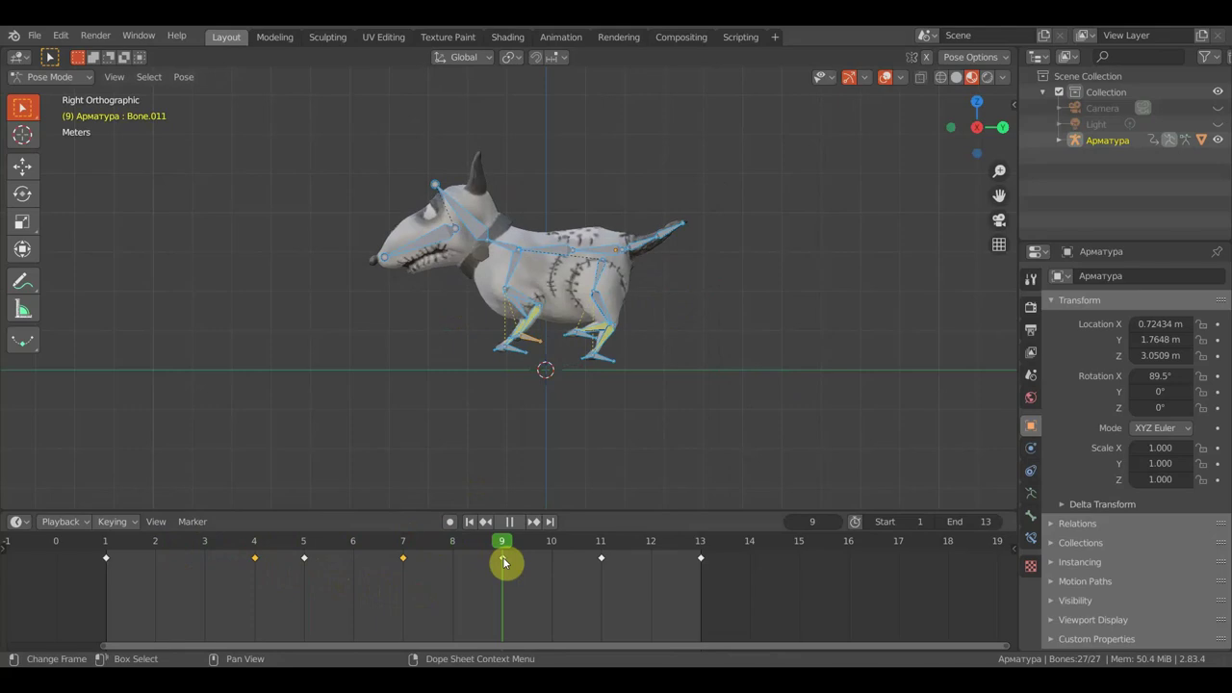
{"action": "key", "text": "space"}
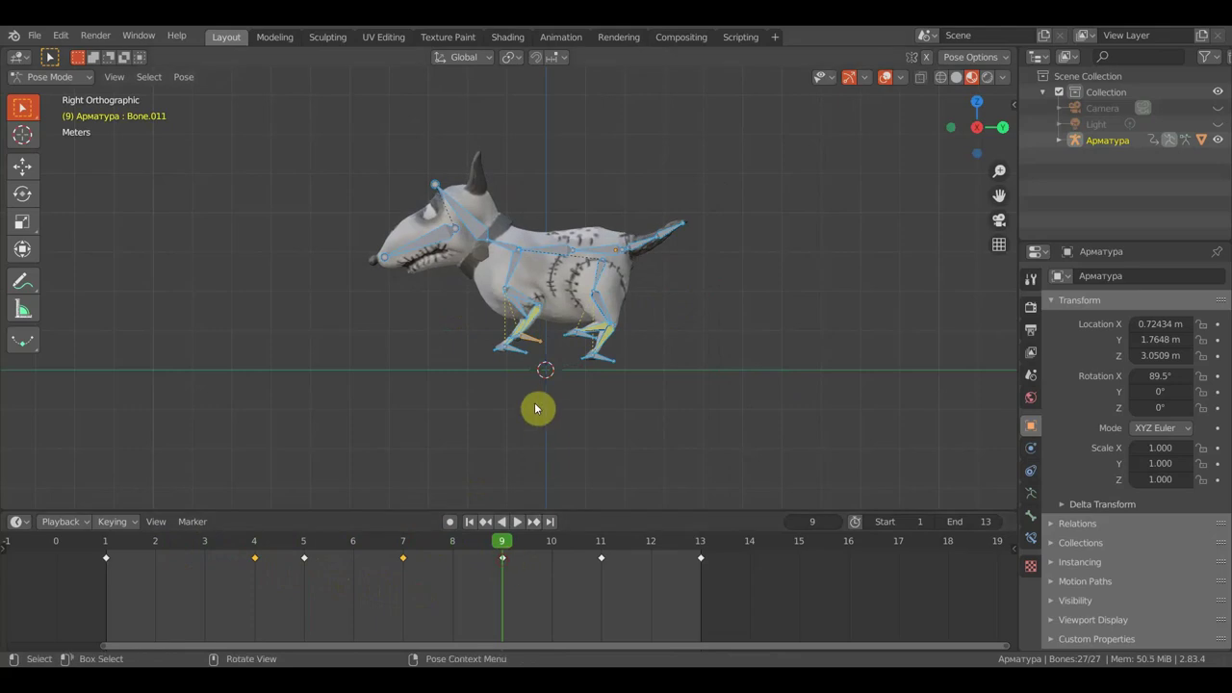
{"action": "left_click_drag", "start_coordinate": [501, 544], "coordinate": [254, 548]}
{"action": "key", "text": "space"}
{"action": "key", "text": "Escape"}
{"action": "mouse_move", "coordinate": [320, 470]}
{"action": "middle_mouse_down"}
{"action": "mouse_move", "coordinate": [414, 386]}
{"action": "mouse_move", "coordinate": [379, 382]}
{"action": "middle_mouse_up"}
{"action": "key", "text": "space"}
{"action": "key", "text": "space"}
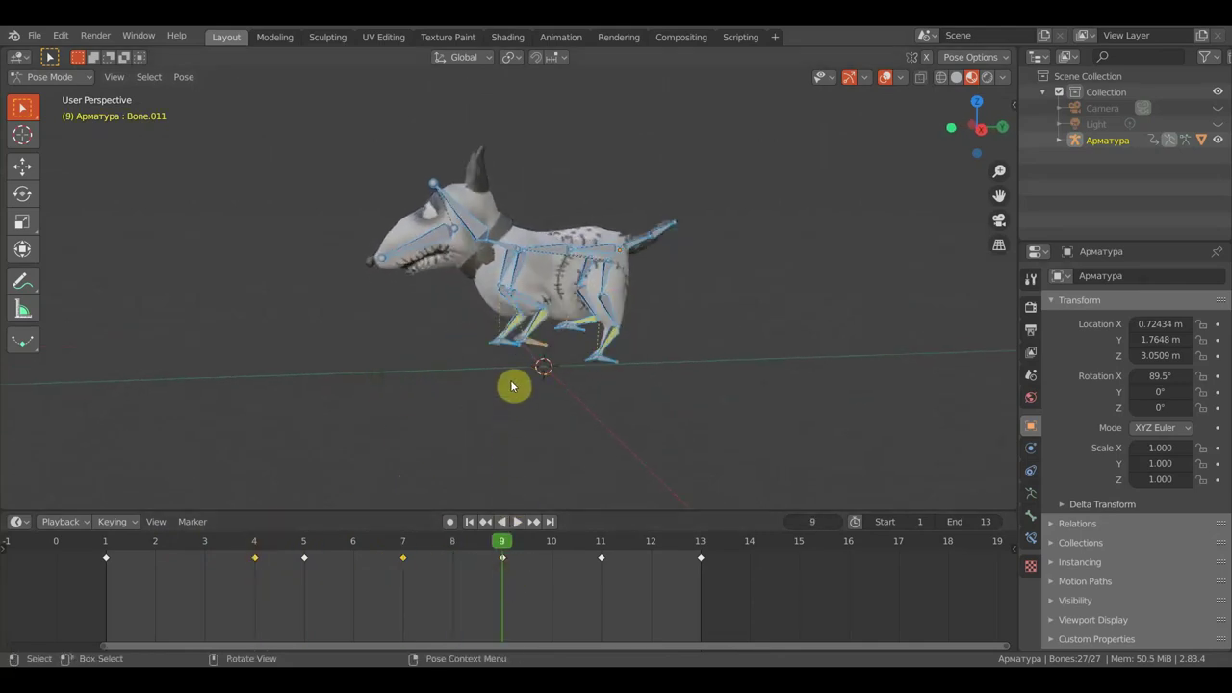
In right side view, reposition the front foot and front leg bones
{"action": "left_click", "coordinate": [517, 349]}
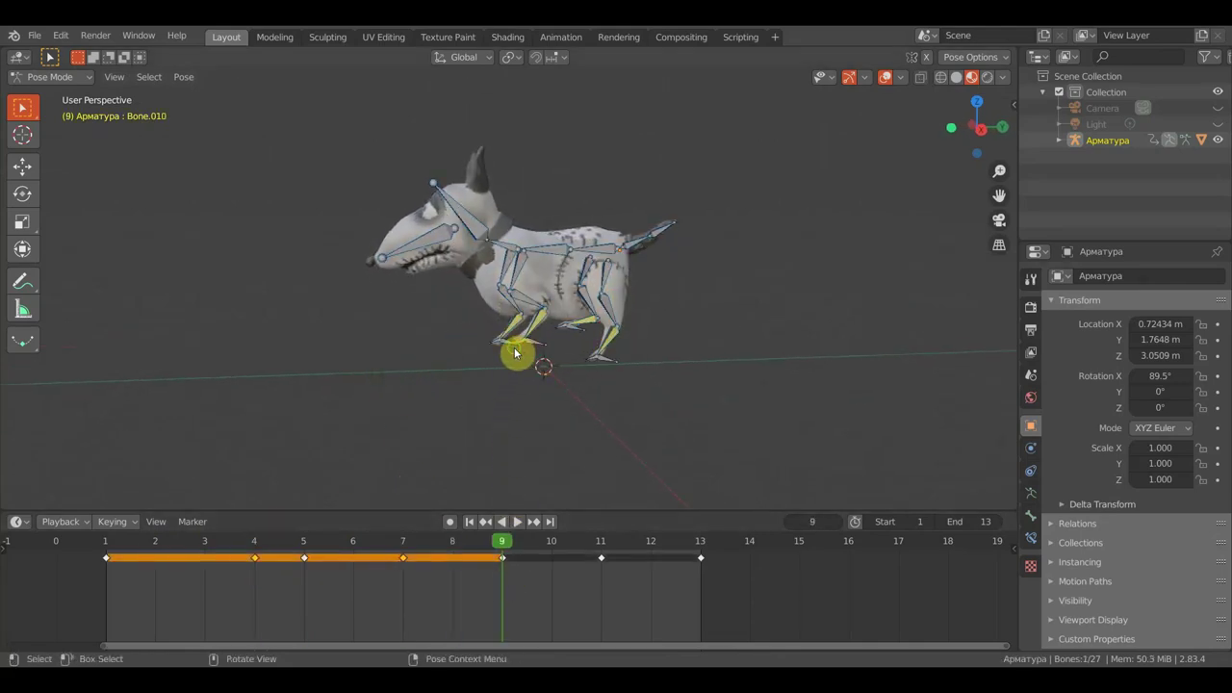
{"action": "middle_click_drag", "start_coordinate": [517, 349], "coordinate": [534, 351]}
{"action": "middle_click_drag", "start_coordinate": [509, 360], "coordinate": [544, 352]}
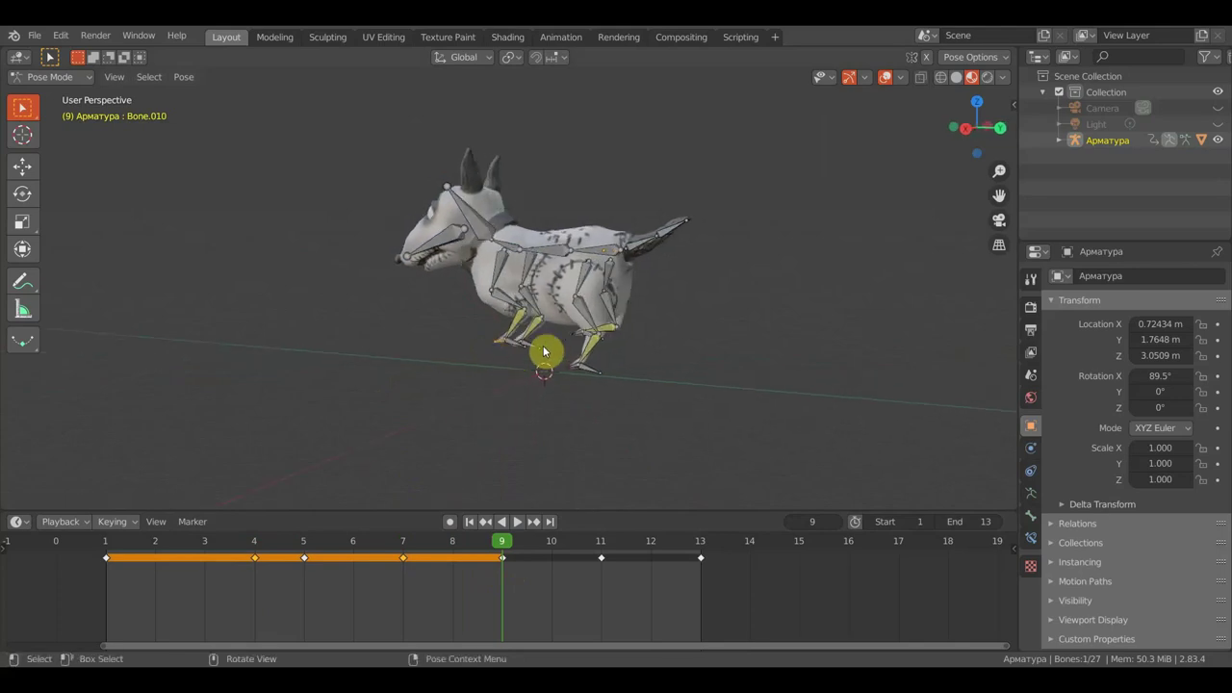
{"action": "left_click", "coordinate": [539, 351]}
{"action": "key", "text": "KP_3"}
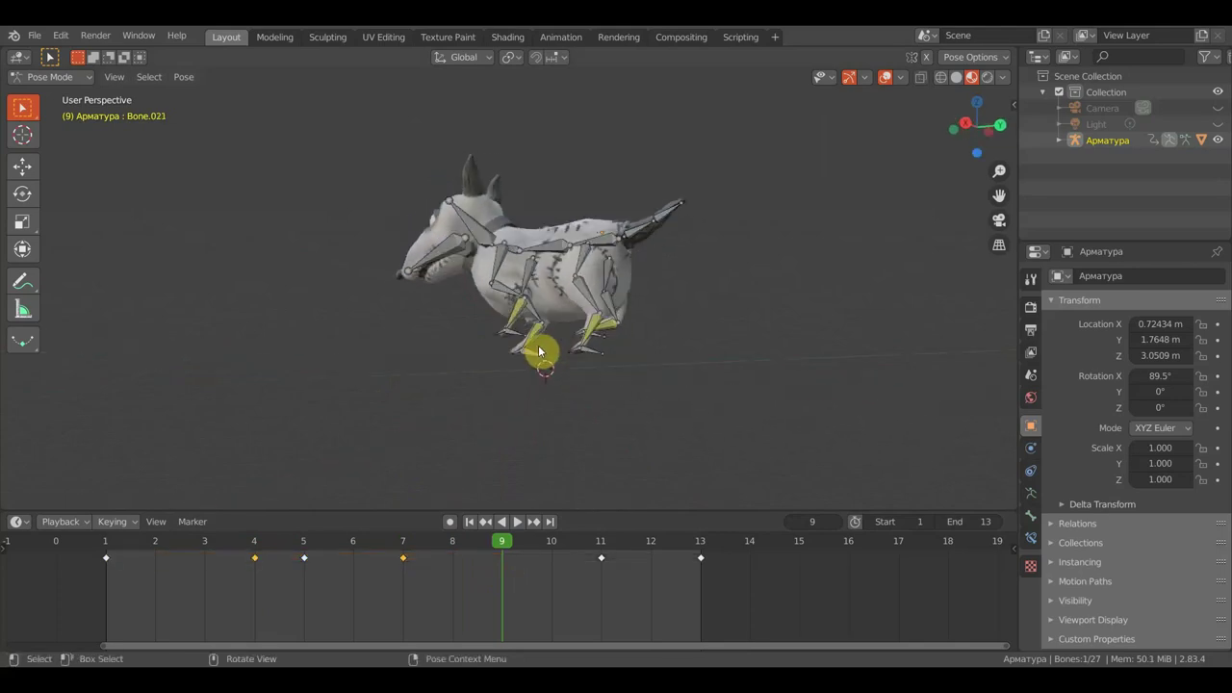
{"action": "key", "text": "g"}
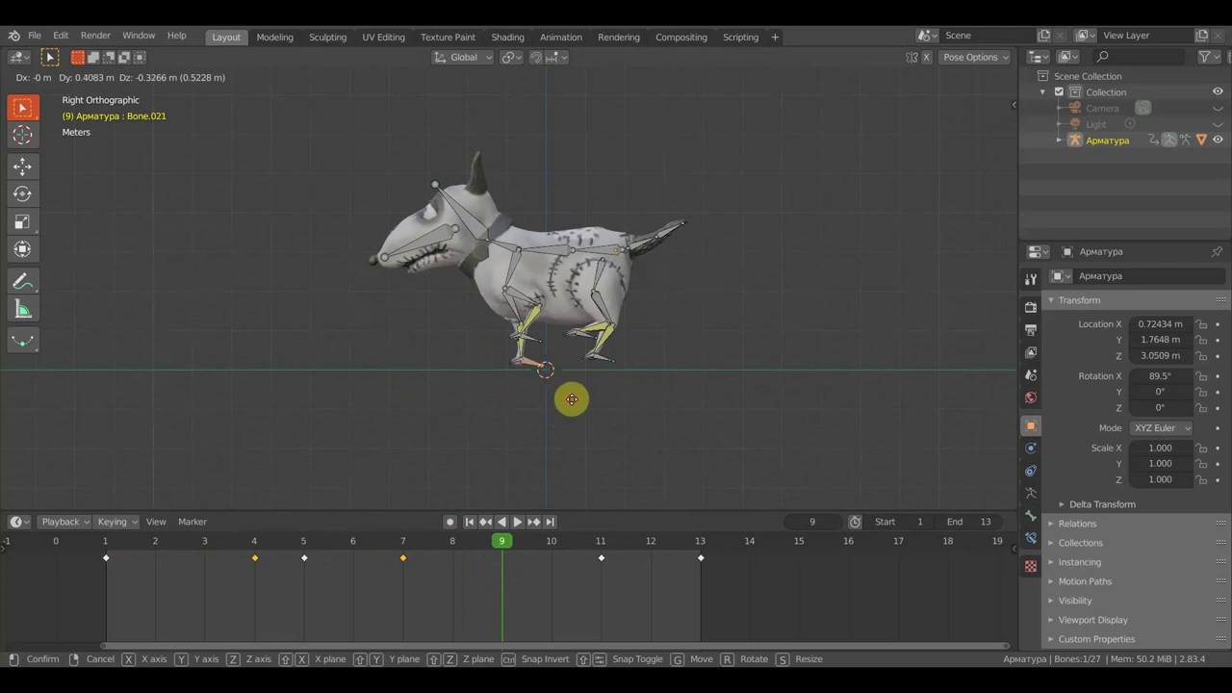
{"action": "left_click", "coordinate": [571, 400]}
{"action": "key", "text": "g"}
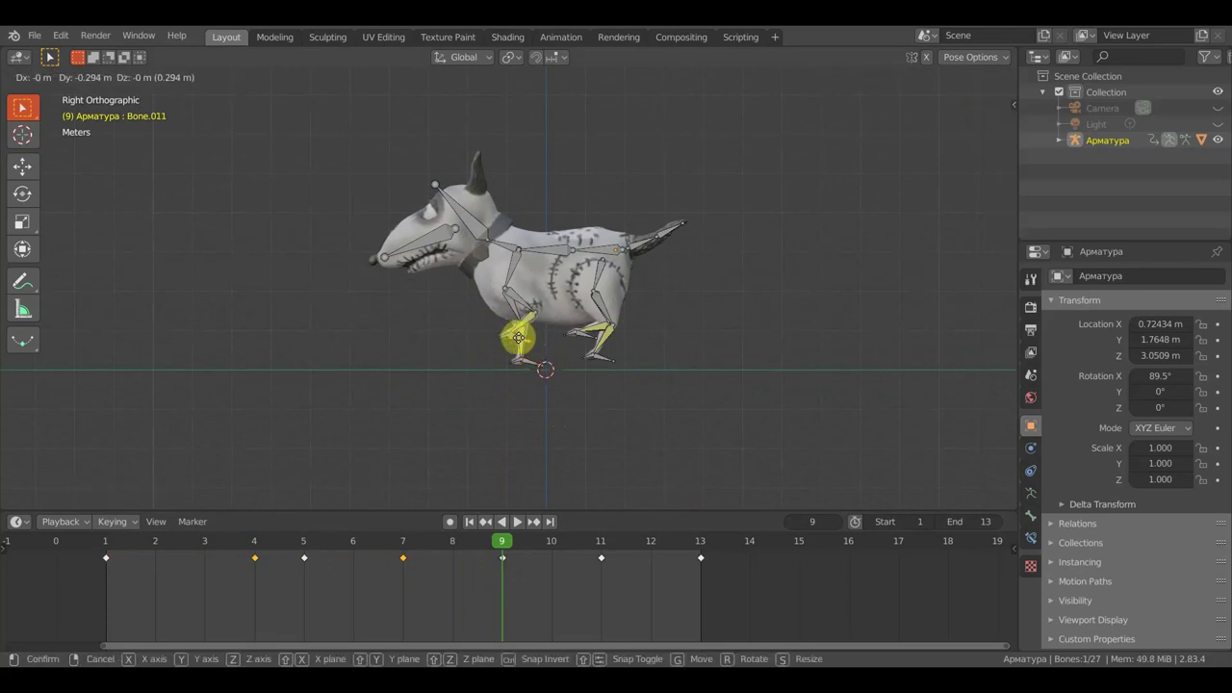
{"action": "left_click", "coordinate": [594, 356]}
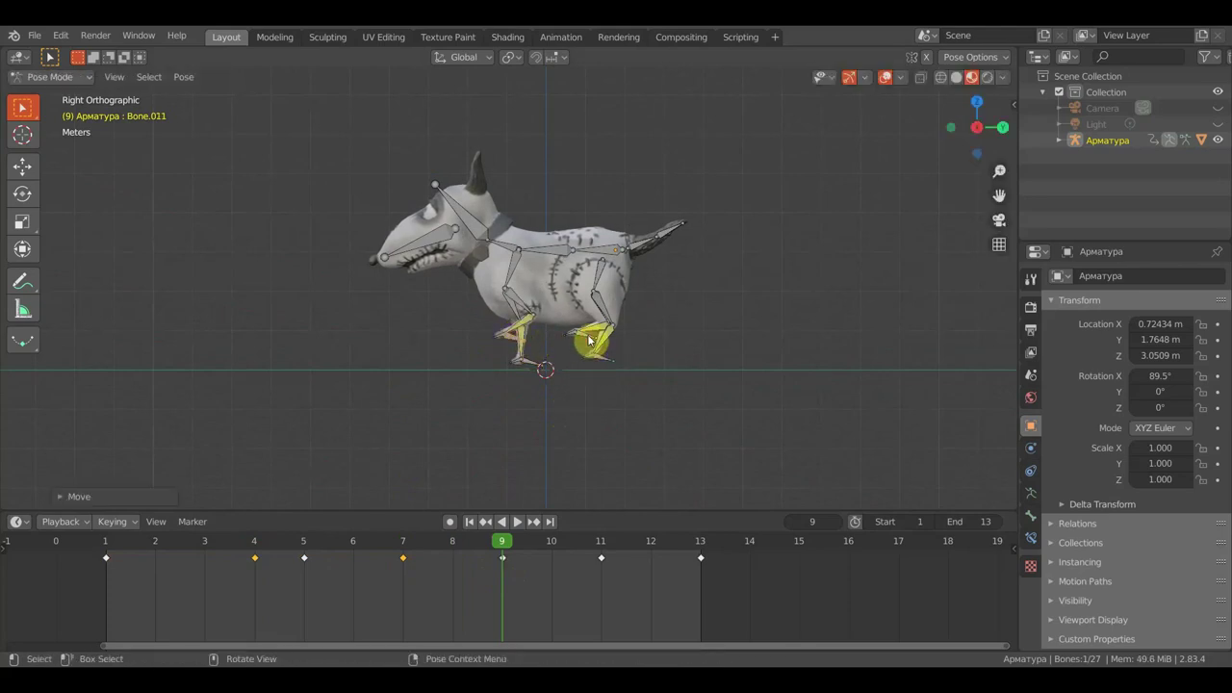
Move and raise the rear foot bone, then reposition the other rear leg bone
{"action": "left_click", "coordinate": [589, 341]}
{"action": "key", "text": "g"}
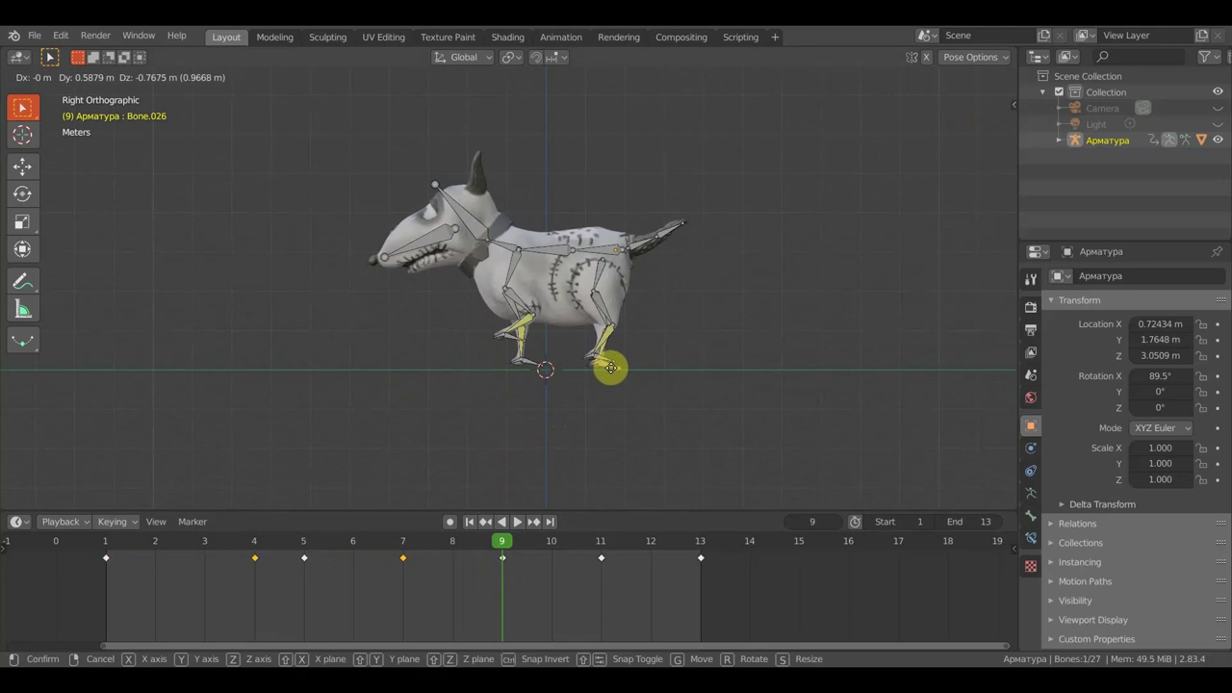
{"action": "left_click", "coordinate": [610, 367]}
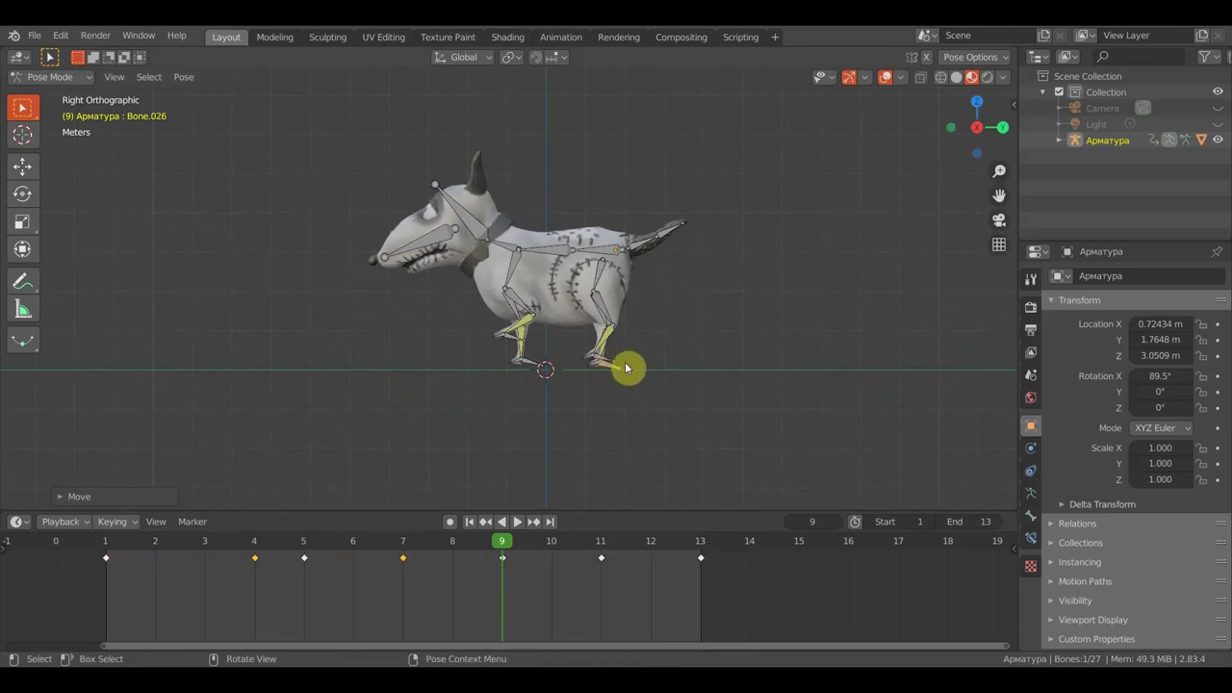
{"action": "key", "text": "g"}
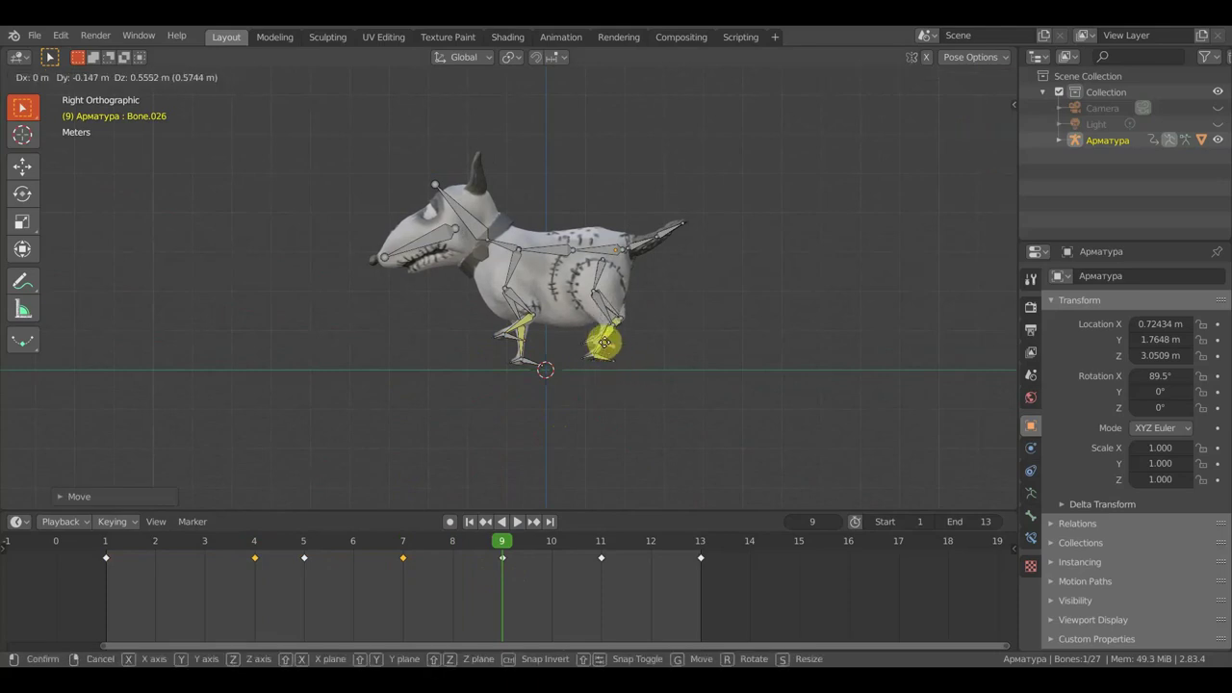
{"action": "left_click", "coordinate": [606, 352]}
{"action": "left_click", "coordinate": [606, 361]}
{"action": "key", "text": "g"}
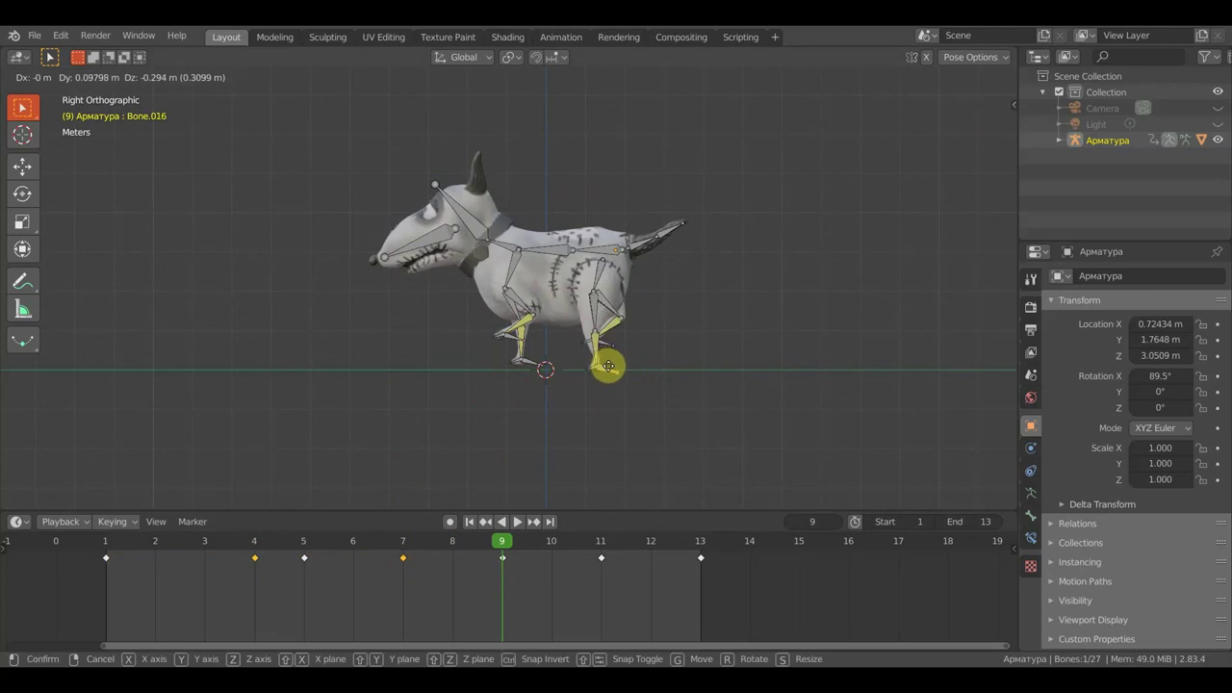
{"action": "left_click", "coordinate": [607, 365]}
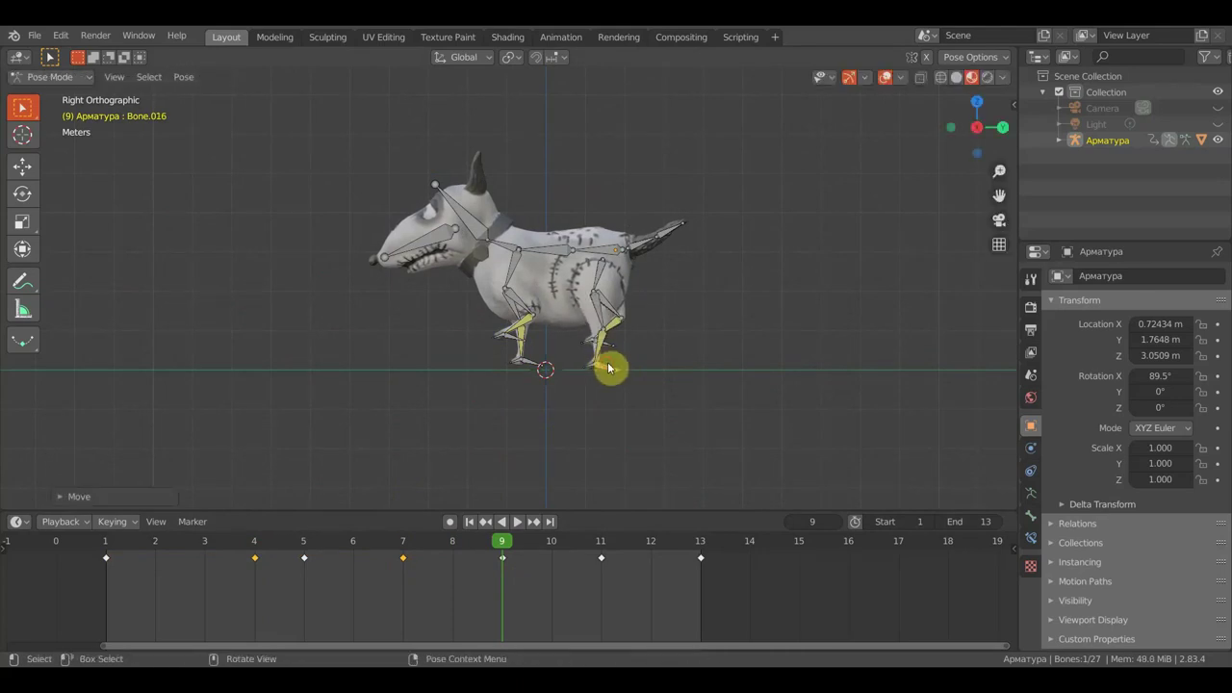
Key location and rotation for all bones at frame 9 and preview the motion
{"action": "key", "text": "a"}
{"action": "key", "text": "i"}
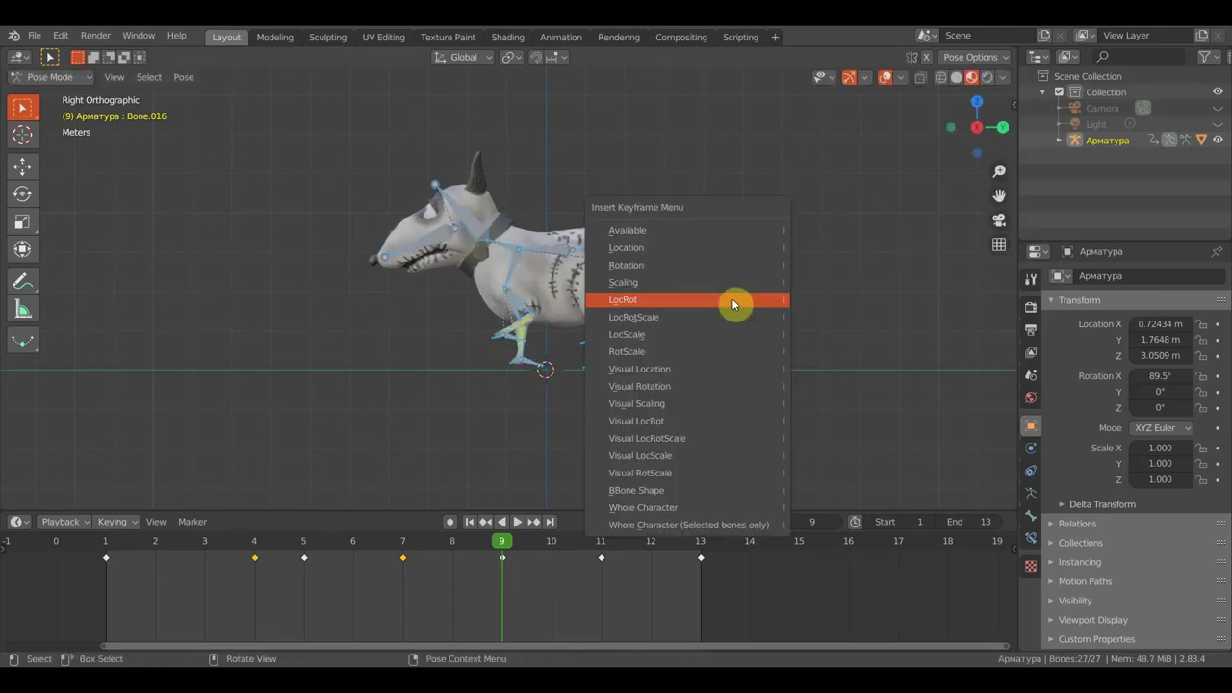
{"action": "left_click", "coordinate": [731, 301]}
{"action": "key", "text": "space"}
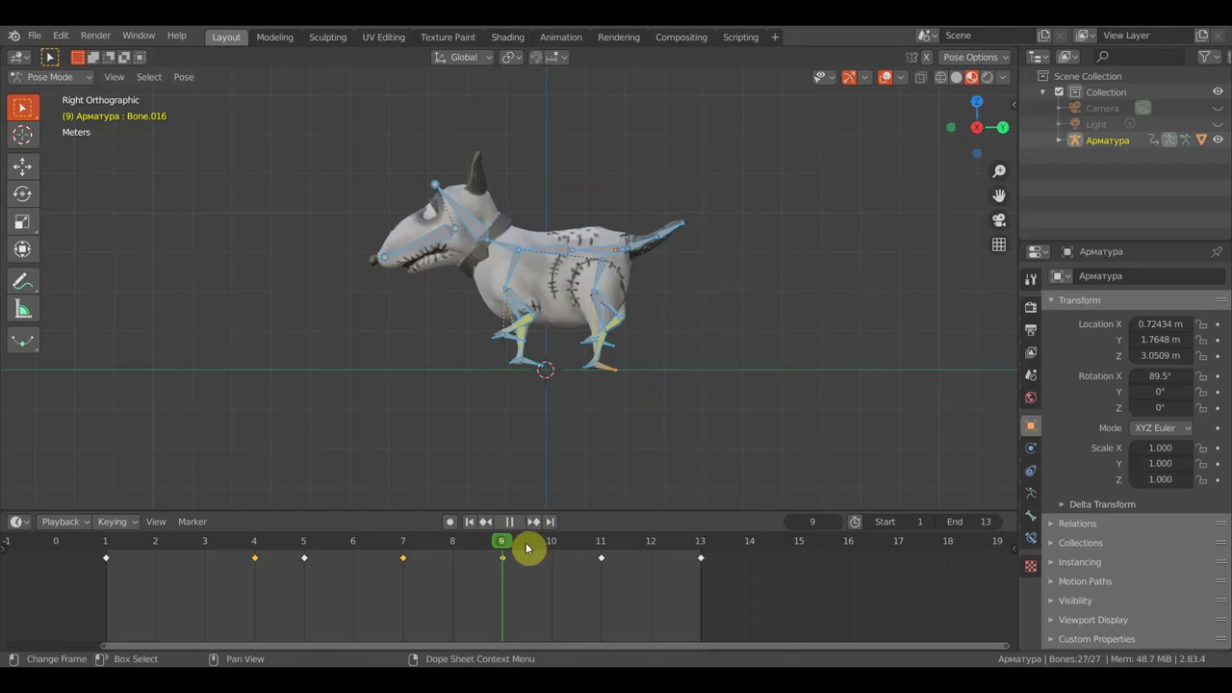
Move the selected bones at frame 11, key LocRot, and replay the cycle from frame 3
{"action": "left_click_drag", "start_coordinate": [526, 548], "coordinate": [596, 554]}
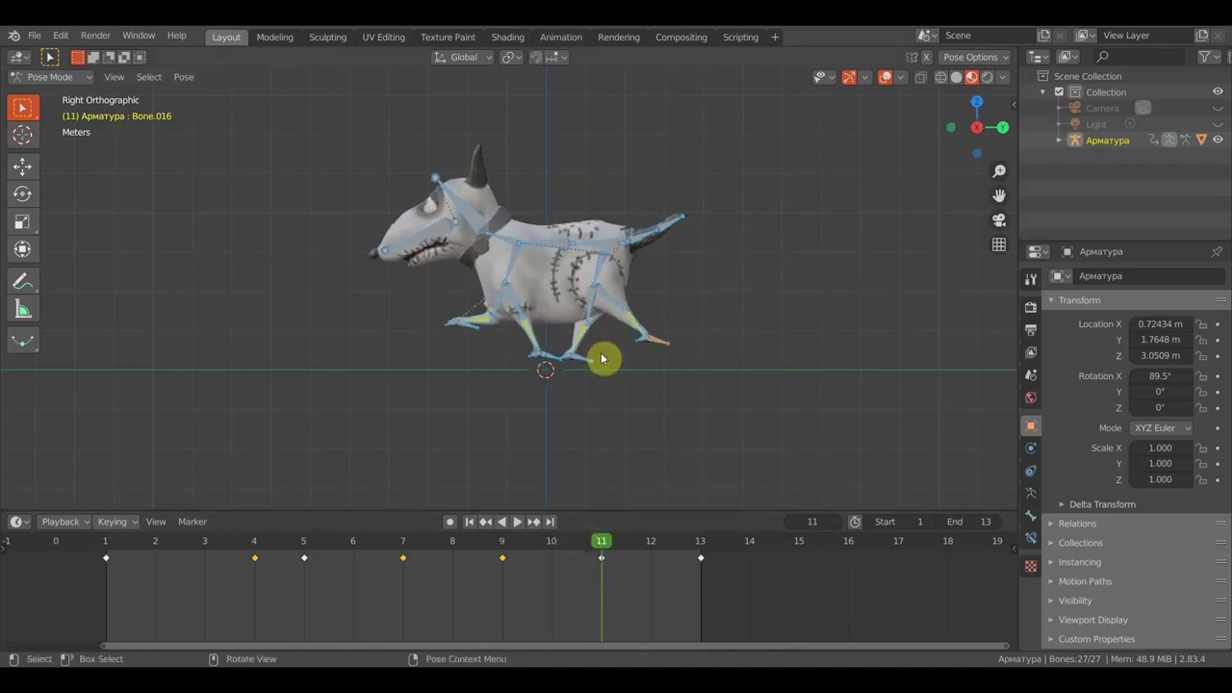
{"action": "key", "text": "g"}
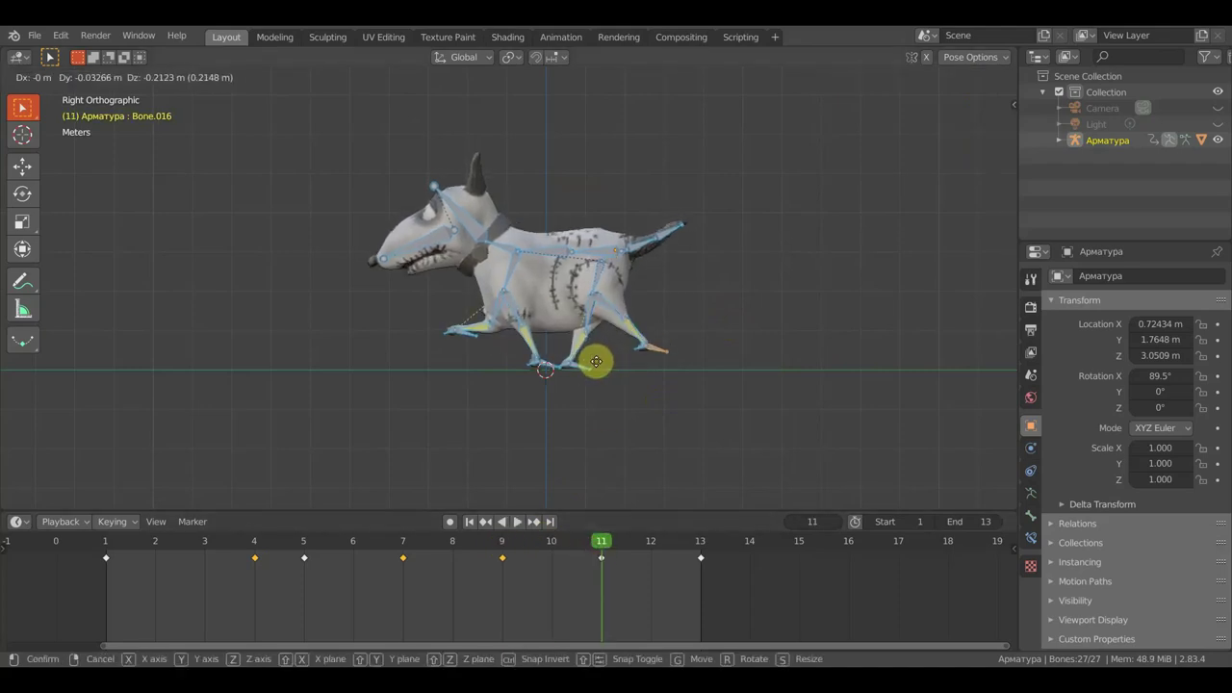
{"action": "left_click", "coordinate": [588, 360]}
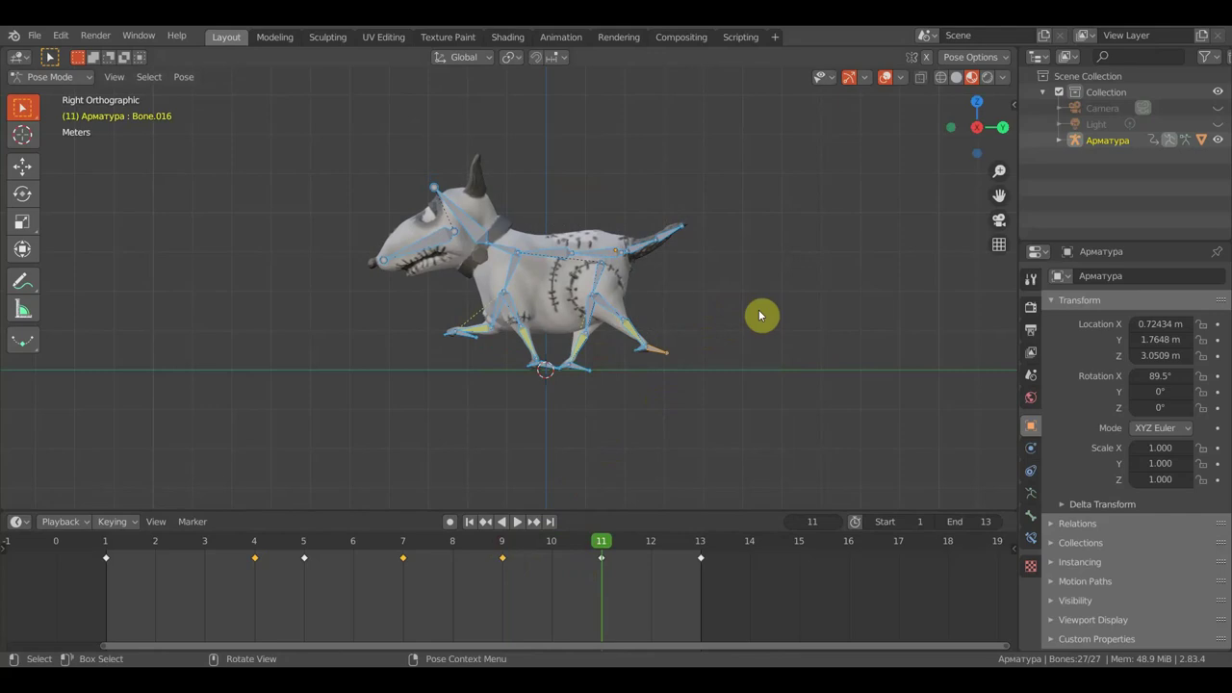
{"action": "key", "text": "i"}
{"action": "left_click", "coordinate": [759, 310]}
{"action": "key", "text": "space"}
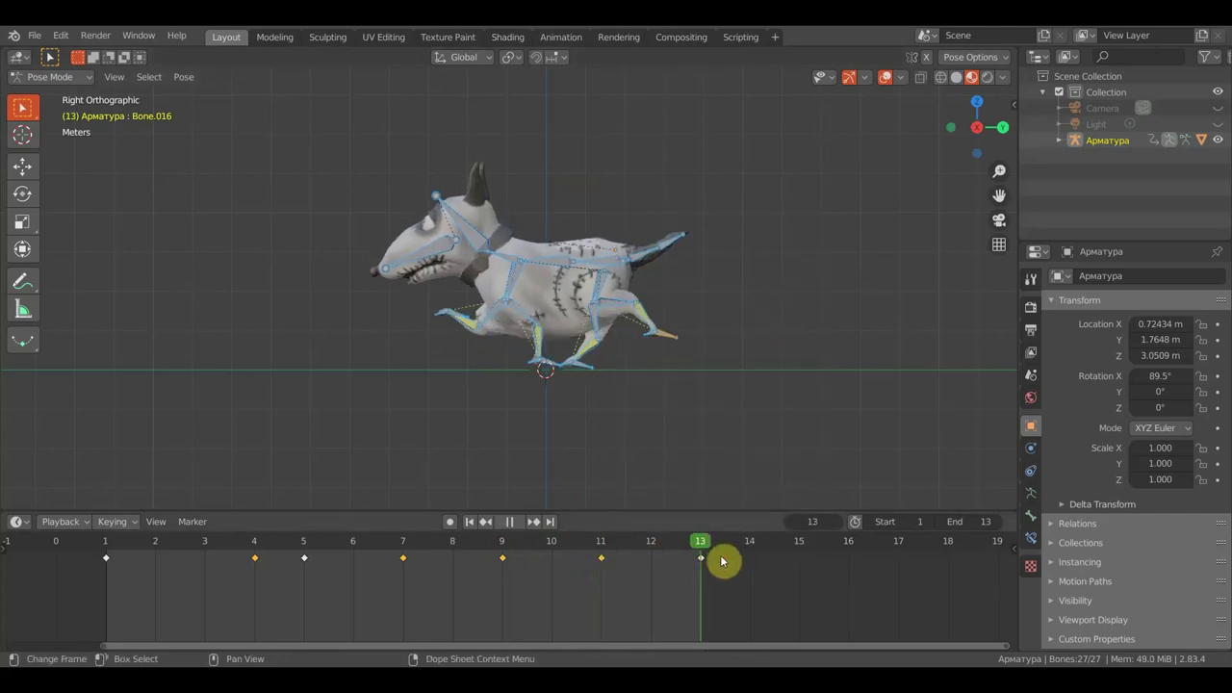
{"action": "left_click", "coordinate": [202, 553]}
{"action": "left_click", "coordinate": [528, 520]}
{"action": "middle_click_drag", "start_coordinate": [600, 432], "coordinate": [658, 417]}
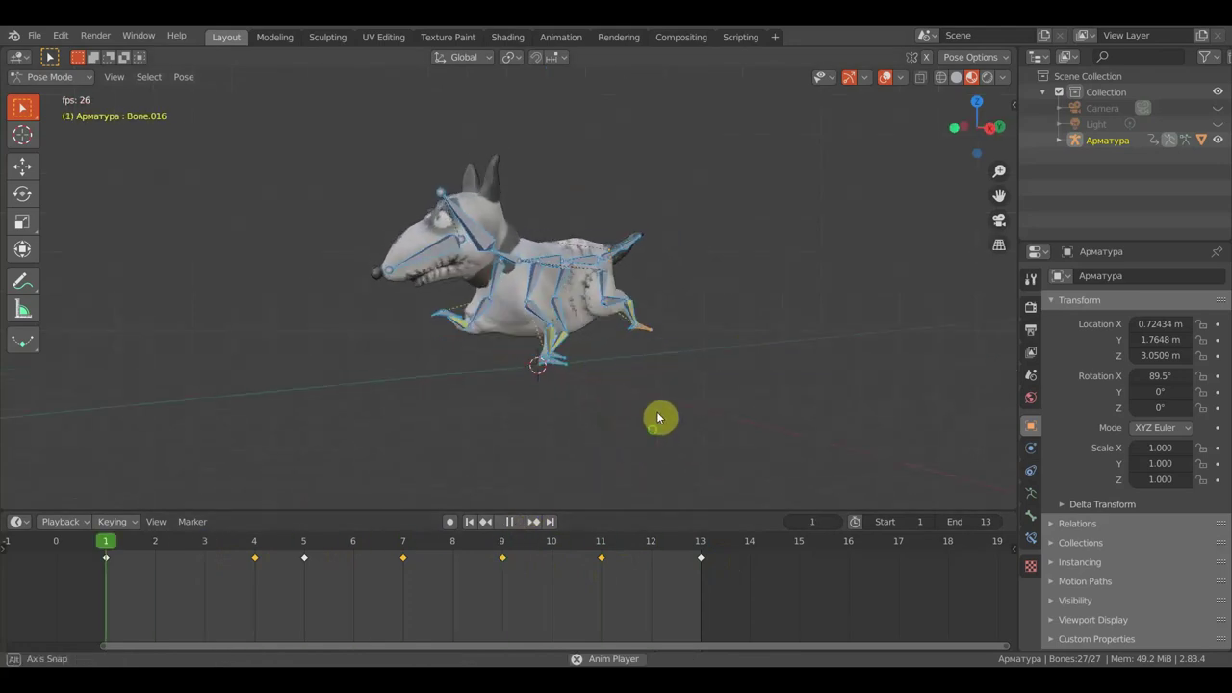
{"action": "left_click", "coordinate": [885, 77]}
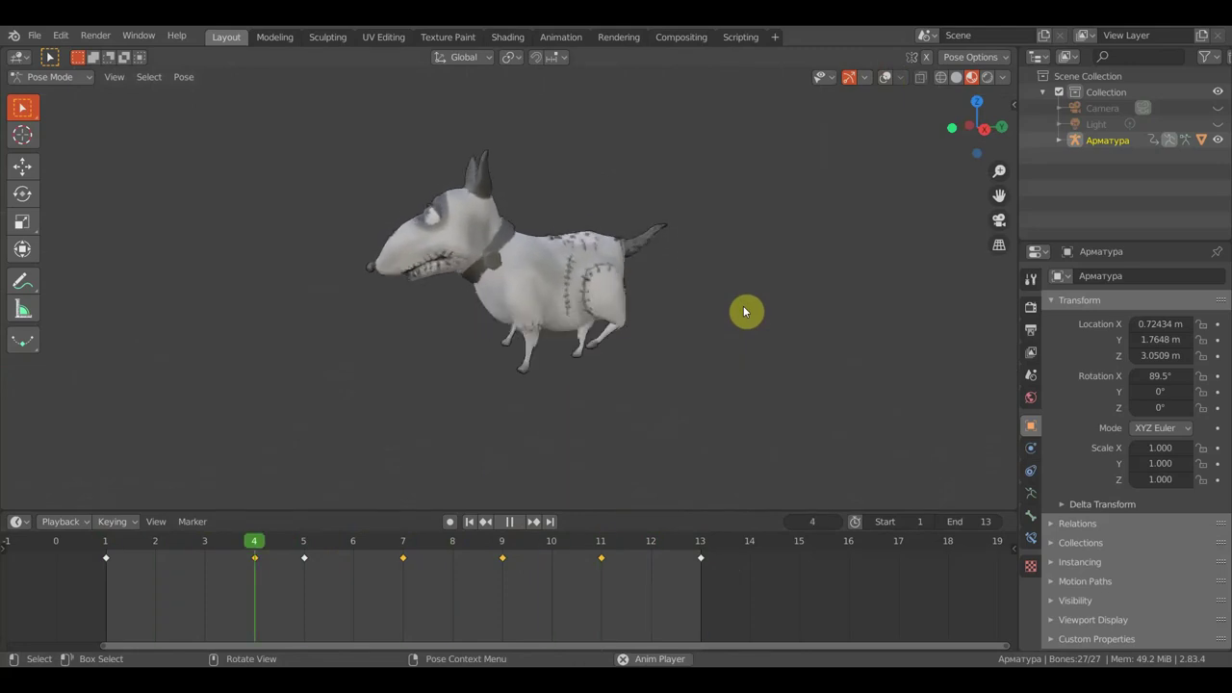
{"action": "left_click", "coordinate": [886, 78]}
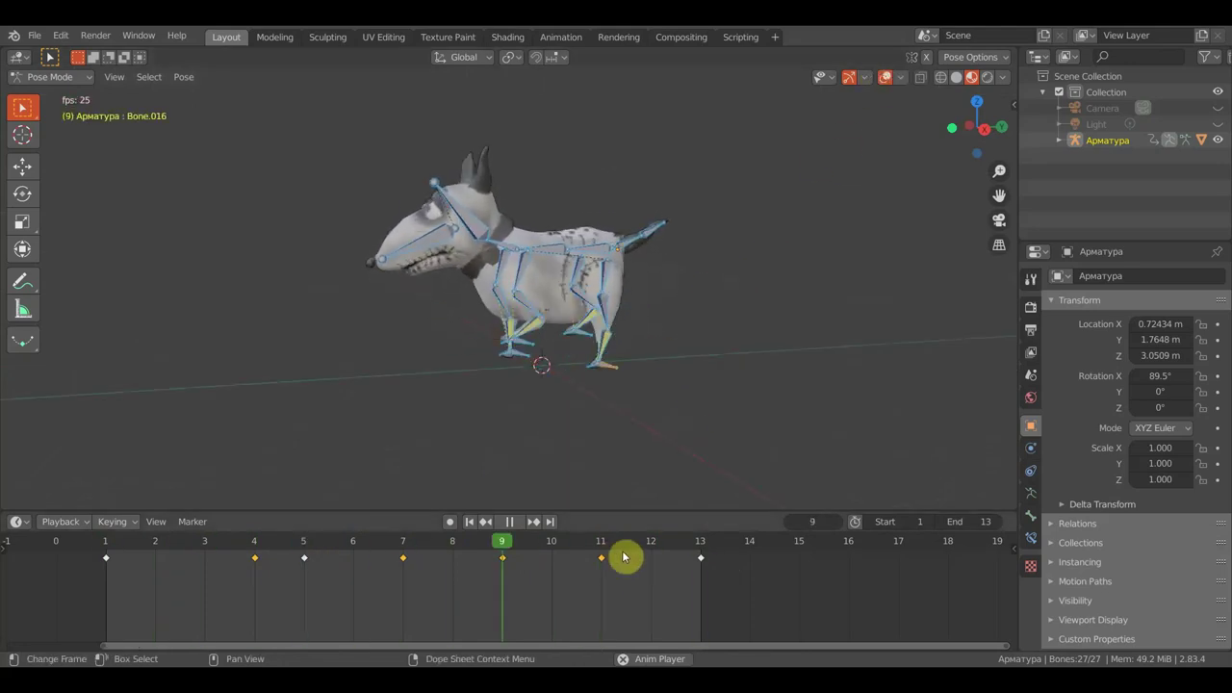
{"action": "left_click", "coordinate": [509, 522]}
Move the frame-4 keyframe onto frame 3 in the timeline
{"action": "key", "text": "space"}
{"action": "left_click_drag", "start_coordinate": [550, 548], "coordinate": [216, 549]}
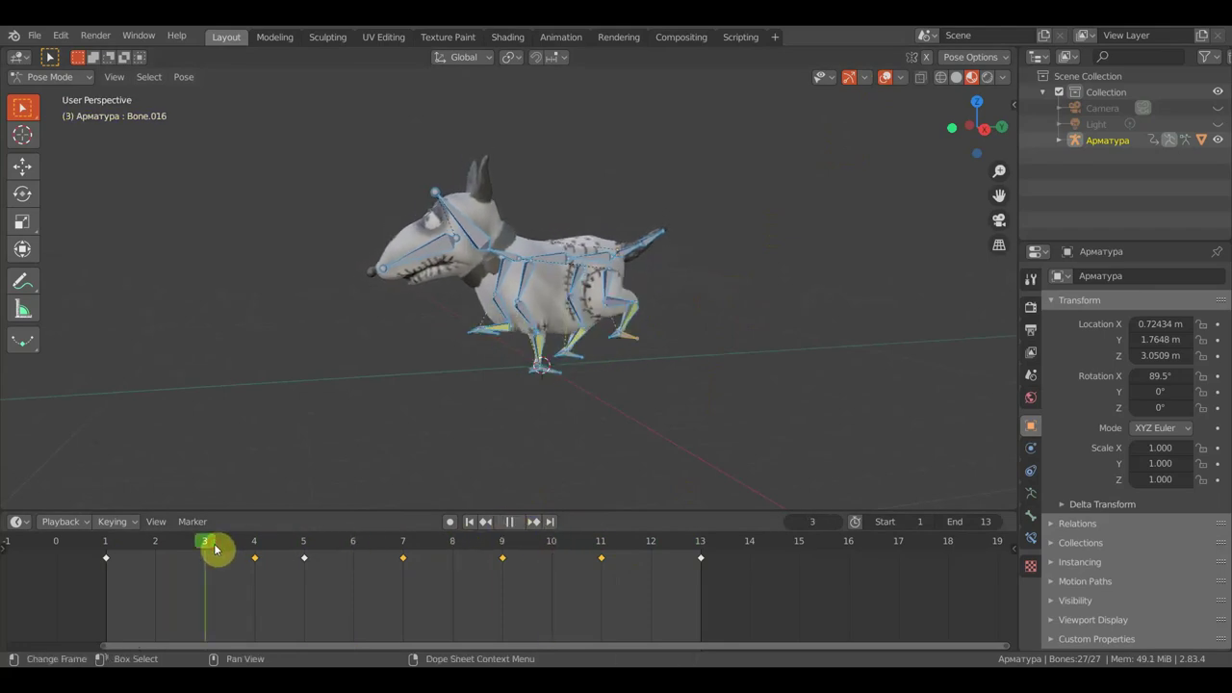
{"action": "key", "text": "space"}
{"action": "left_click", "coordinate": [253, 558]}
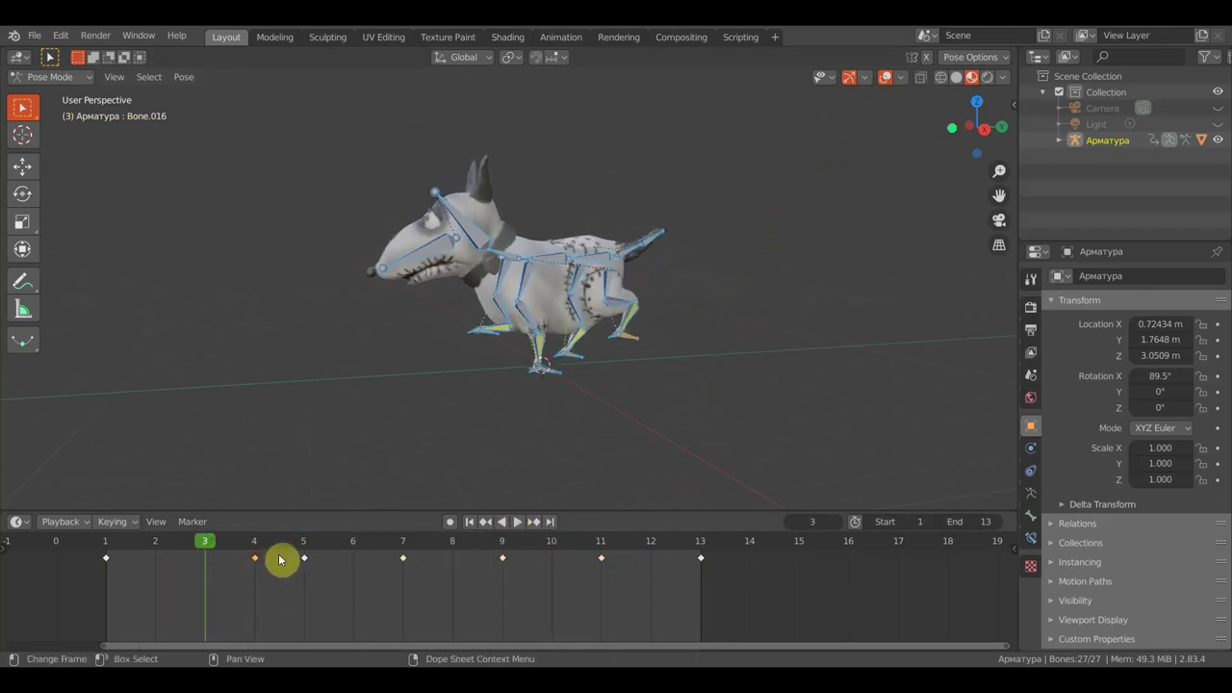
{"action": "key", "text": "g"}
{"action": "left_click", "coordinate": [239, 564]}
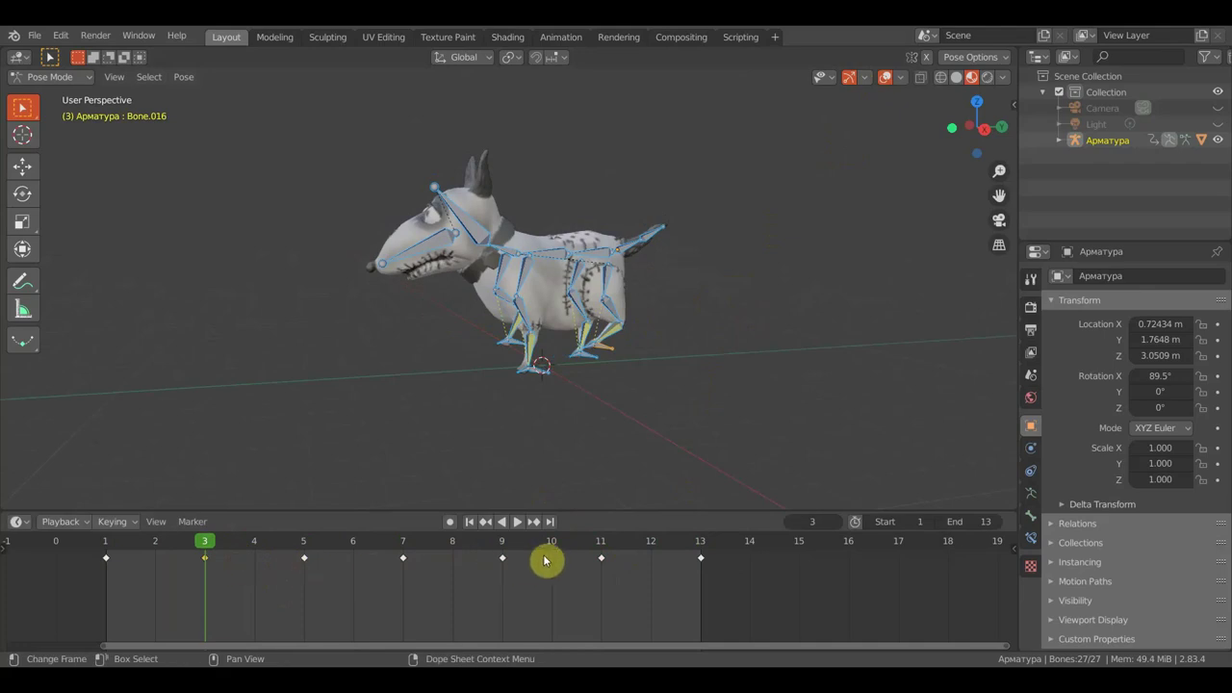
{"action": "left_click", "coordinate": [507, 566]}
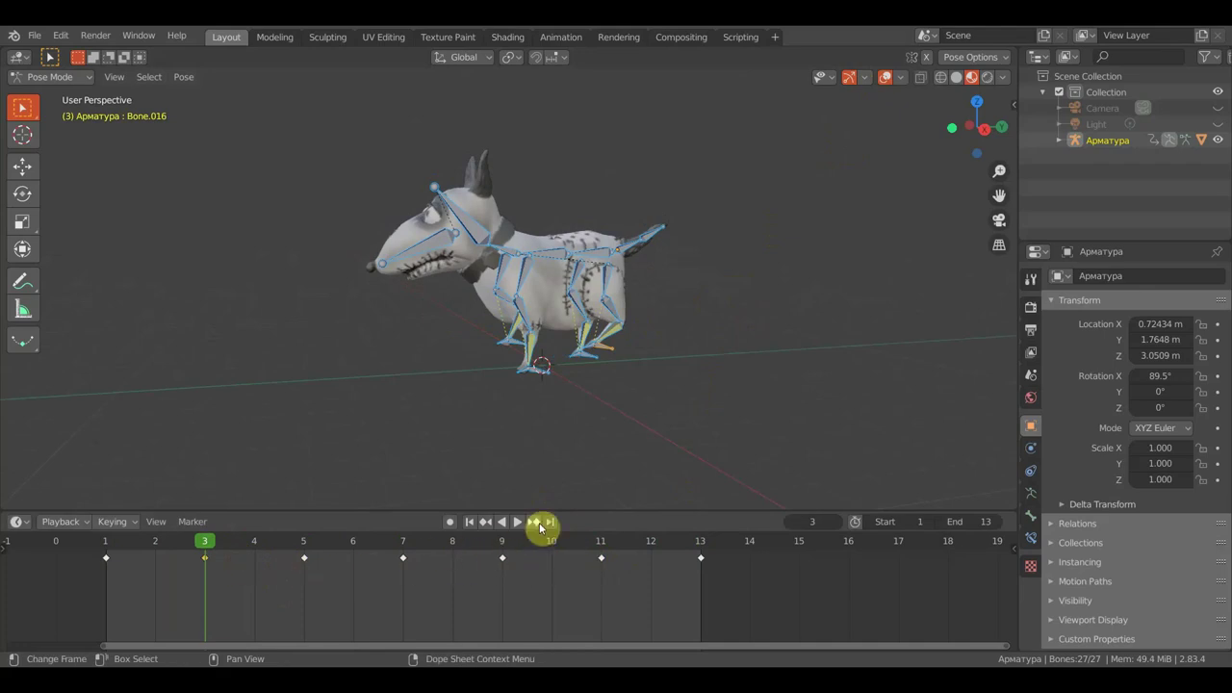
Play the walk cycle with overlays briefly hidden, then stop and scrub back toward the start
{"action": "left_click", "coordinate": [516, 522]}
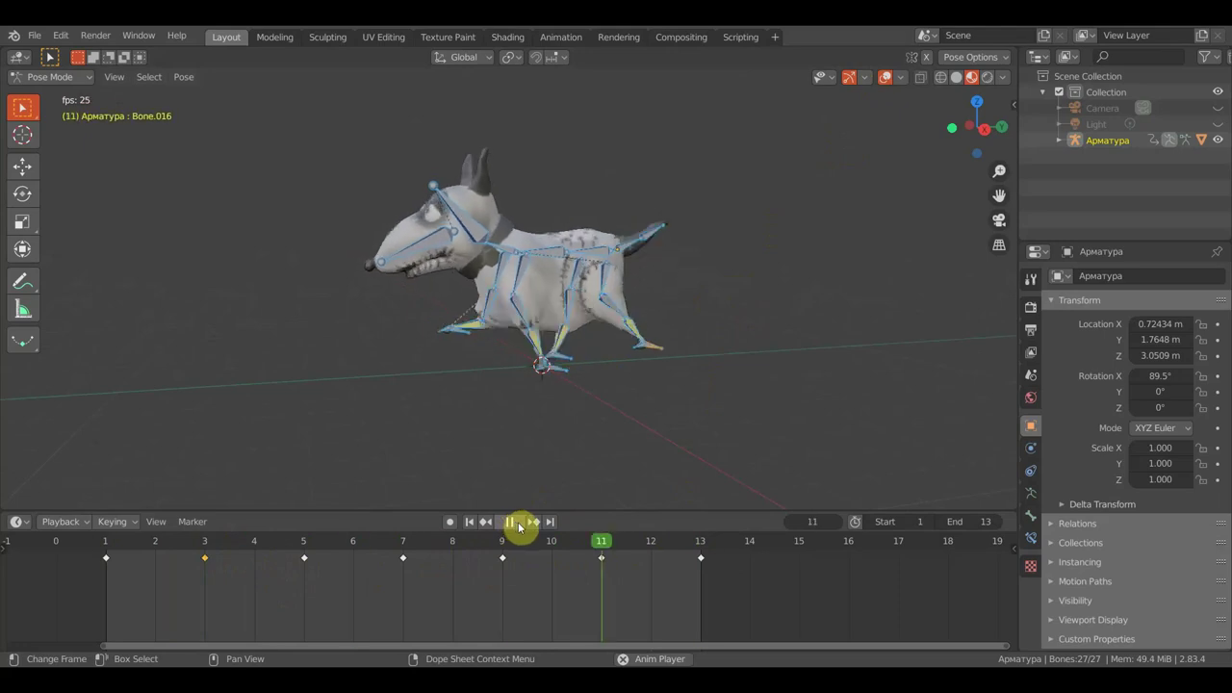
{"action": "left_click", "coordinate": [885, 77]}
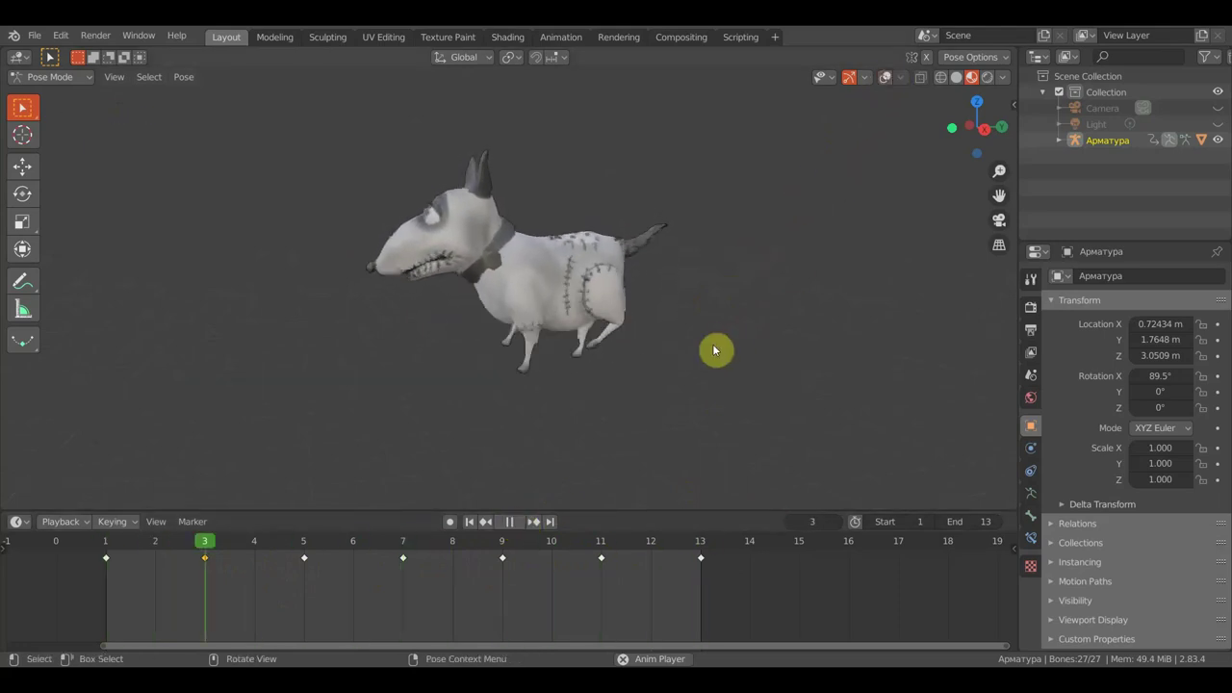
{"action": "left_click", "coordinate": [886, 77]}
{"action": "left_click", "coordinate": [510, 522]}
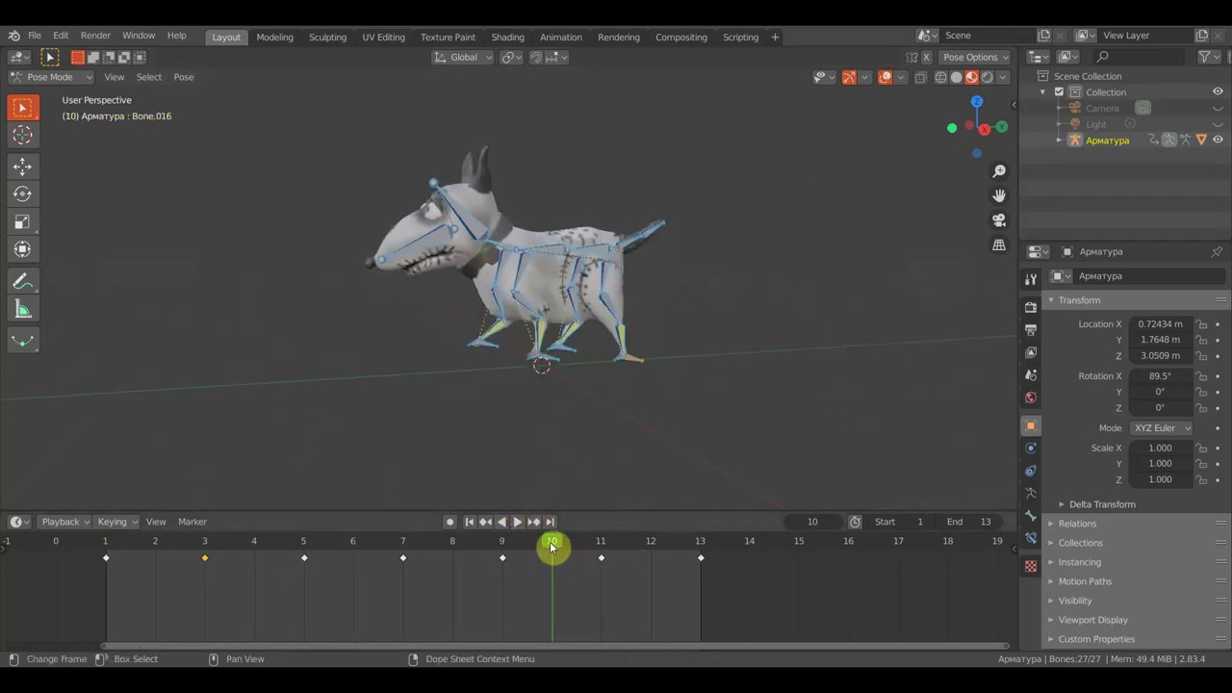
{"action": "left_click_drag", "start_coordinate": [552, 547], "coordinate": [121, 576]}
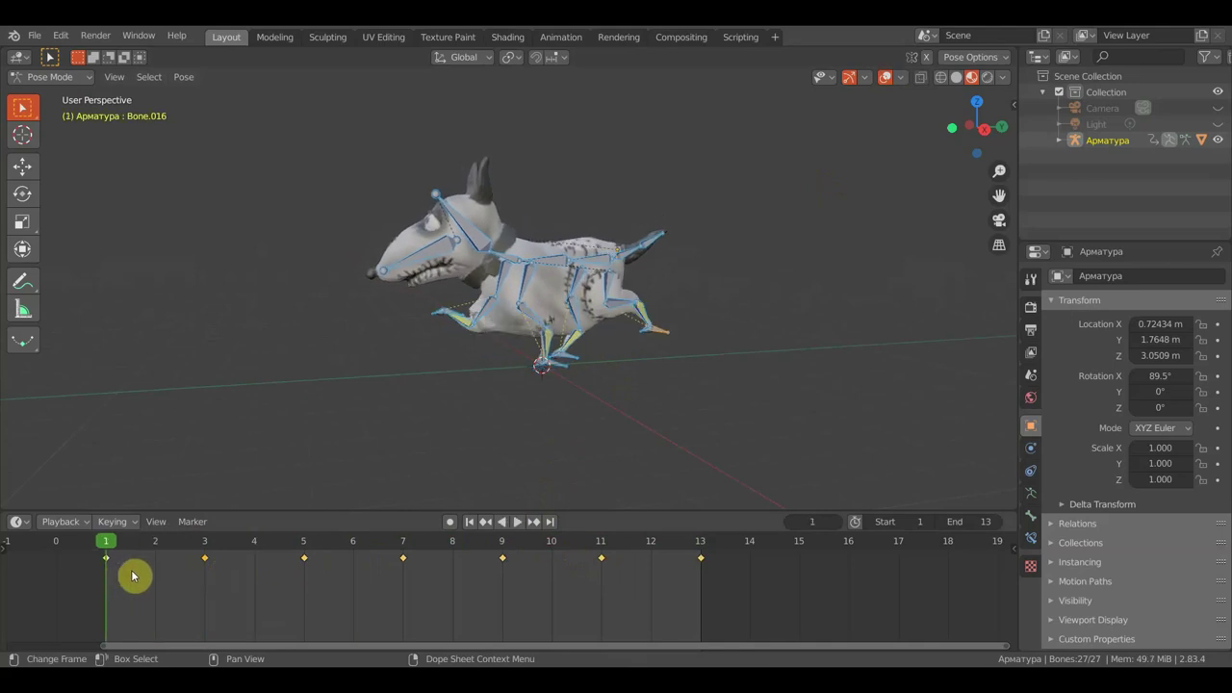
Scale the keyframes apart so they sit at about 1, 6, 9, 13, 16, 21 and 24
{"action": "key", "text": "s"}
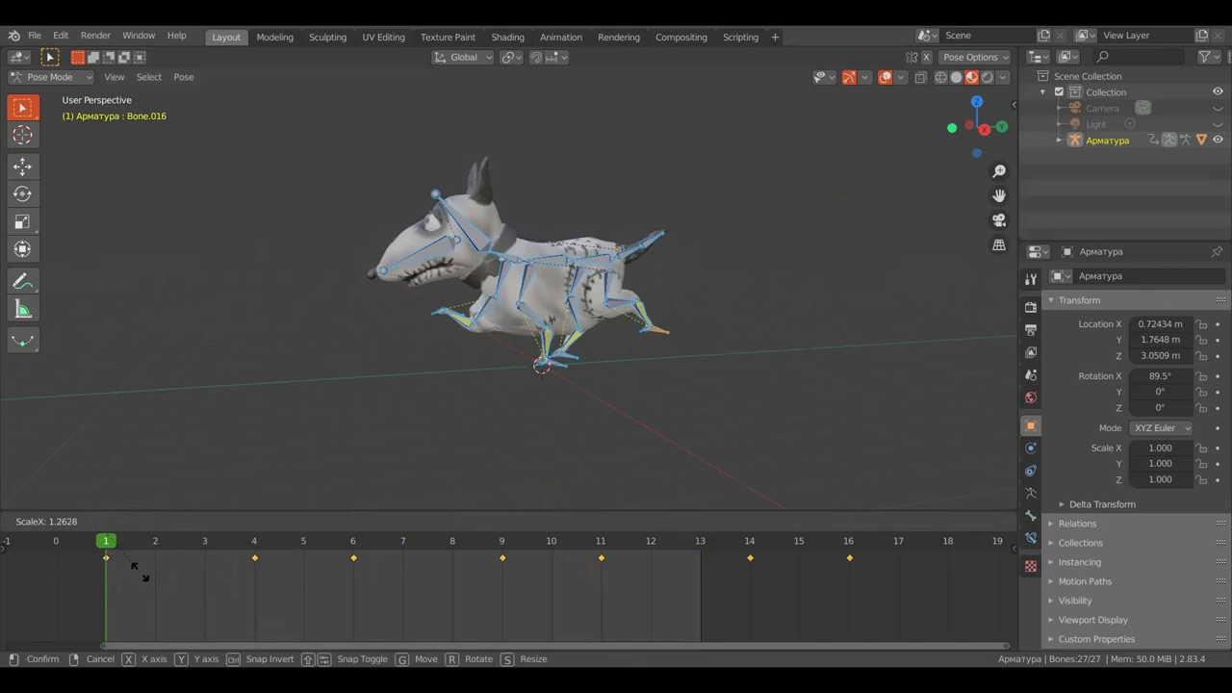
{"action": "left_click", "coordinate": [140, 575]}
{"action": "scroll", "coordinate": [323, 578], "scroll_direction": "down", "scroll_amount": 2}
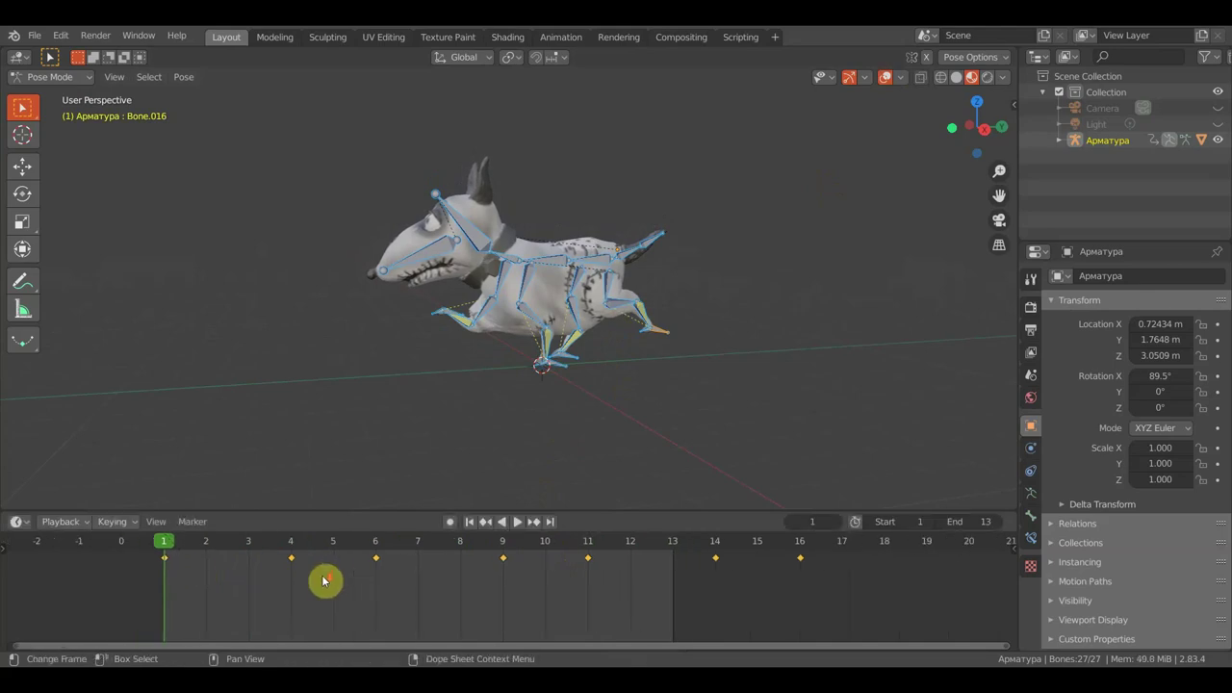
{"action": "scroll", "coordinate": [323, 578], "scroll_direction": "down", "scroll_amount": 1}
{"action": "scroll", "coordinate": [323, 578], "scroll_direction": "down", "scroll_amount": 1}
{"action": "key", "text": "s"}
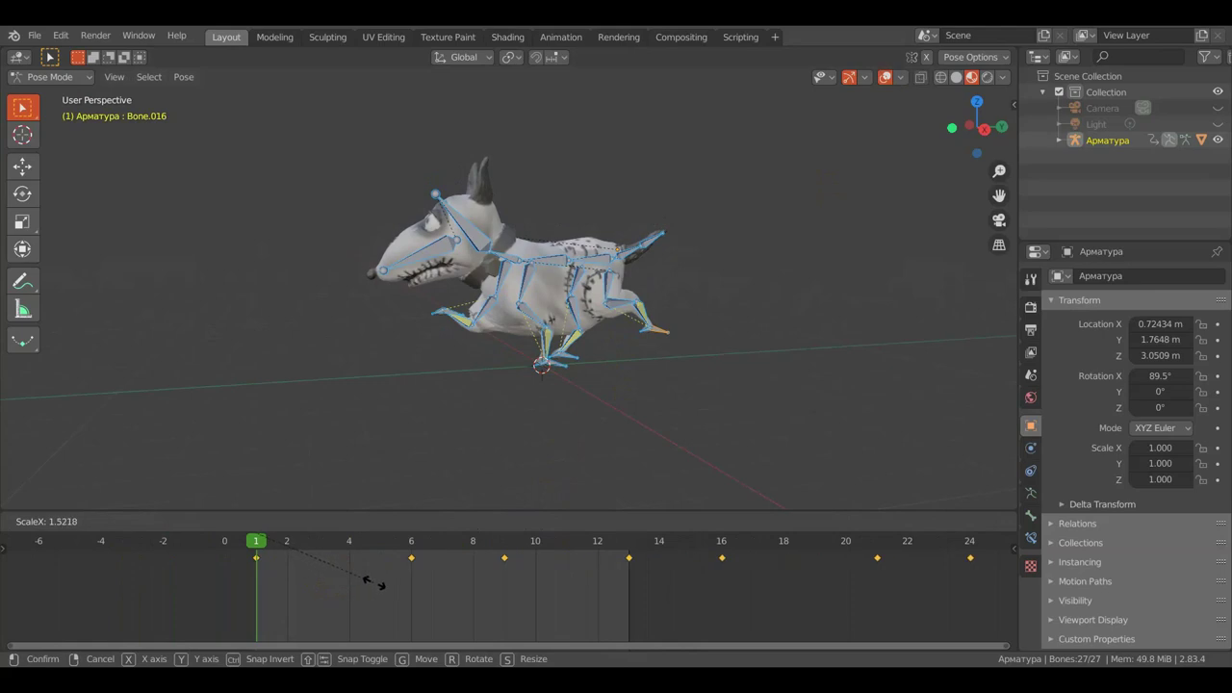
{"action": "left_click", "coordinate": [376, 585]}
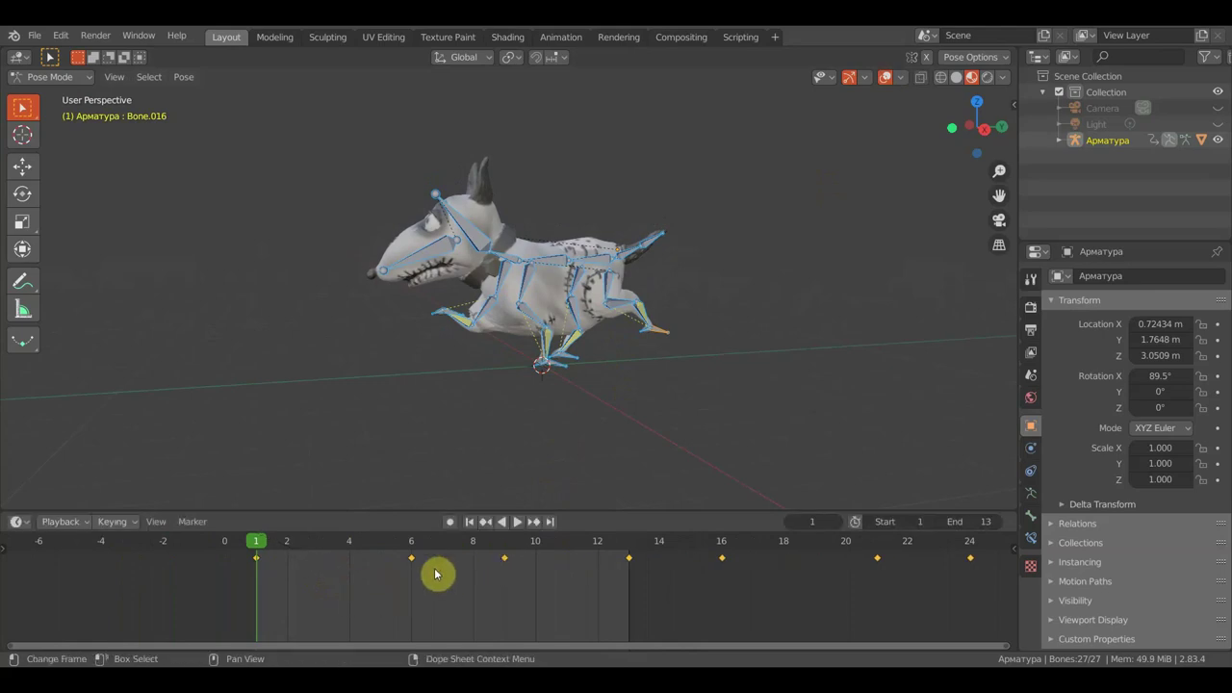
Zoom the timeline to the whole keyed range and scrub through frames 1 to 13
{"action": "middle_click_drag", "start_coordinate": [536, 462], "coordinate": [544, 465]}
{"action": "scroll", "coordinate": [602, 558], "scroll_direction": "down", "scroll_amount": 1}
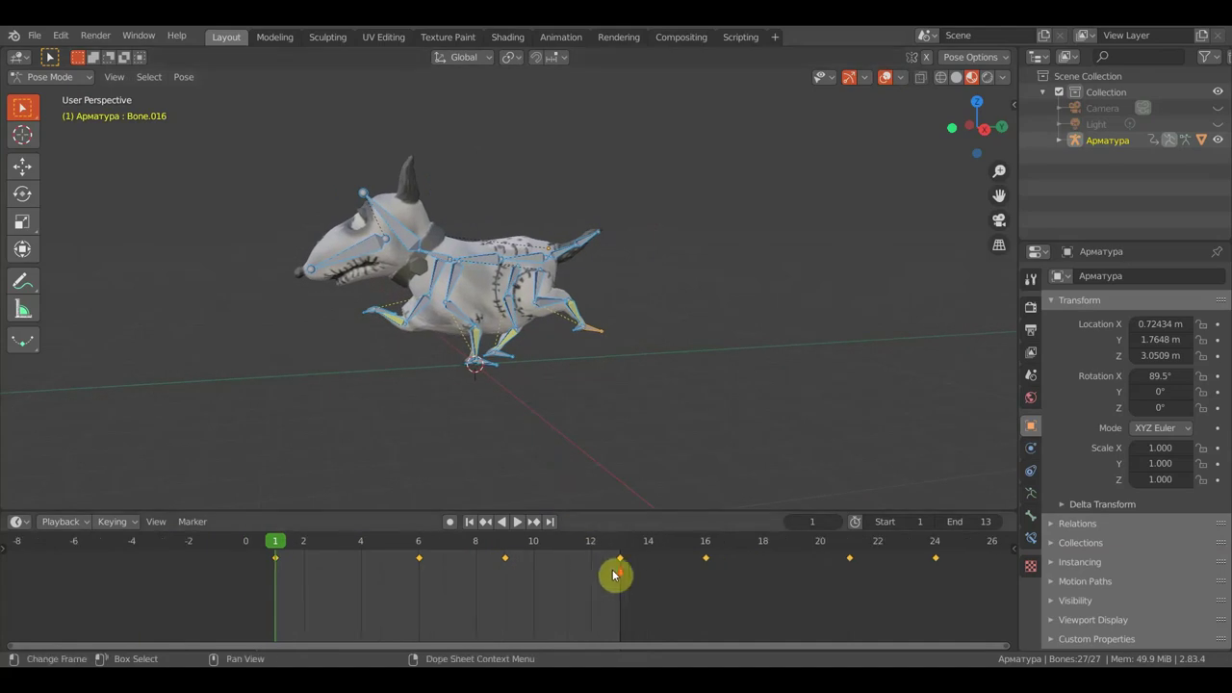
{"action": "scroll", "coordinate": [635, 578], "scroll_direction": "down", "scroll_amount": 1}
{"action": "scroll", "coordinate": [678, 585], "scroll_direction": "down", "scroll_amount": 1}
{"action": "middle_click_drag", "start_coordinate": [678, 585], "coordinate": [385, 589]}
{"action": "scroll", "coordinate": [385, 589], "scroll_direction": "up", "scroll_amount": 1}
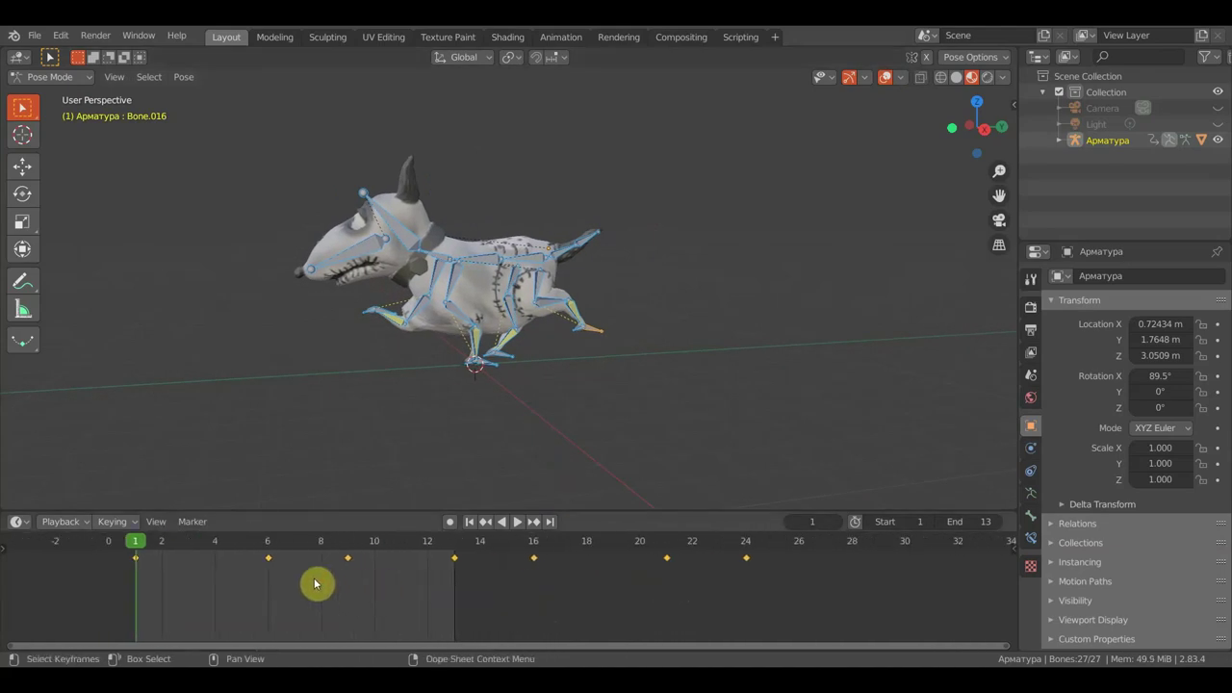
{"action": "left_click_drag", "start_coordinate": [150, 542], "coordinate": [528, 583]}
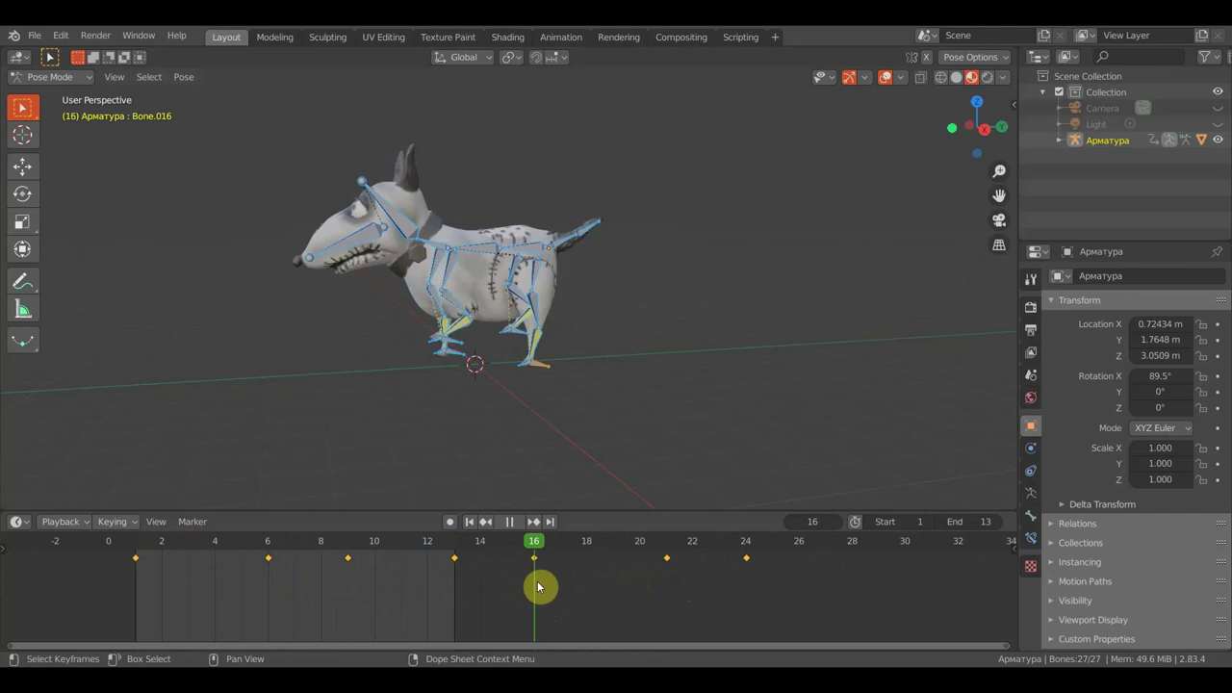
Scrub frames 6 to 21, hide overlays with Shift+Alt+Z, and play the walk cycle
{"action": "left_click_drag", "start_coordinate": [546, 588], "coordinate": [677, 589]}
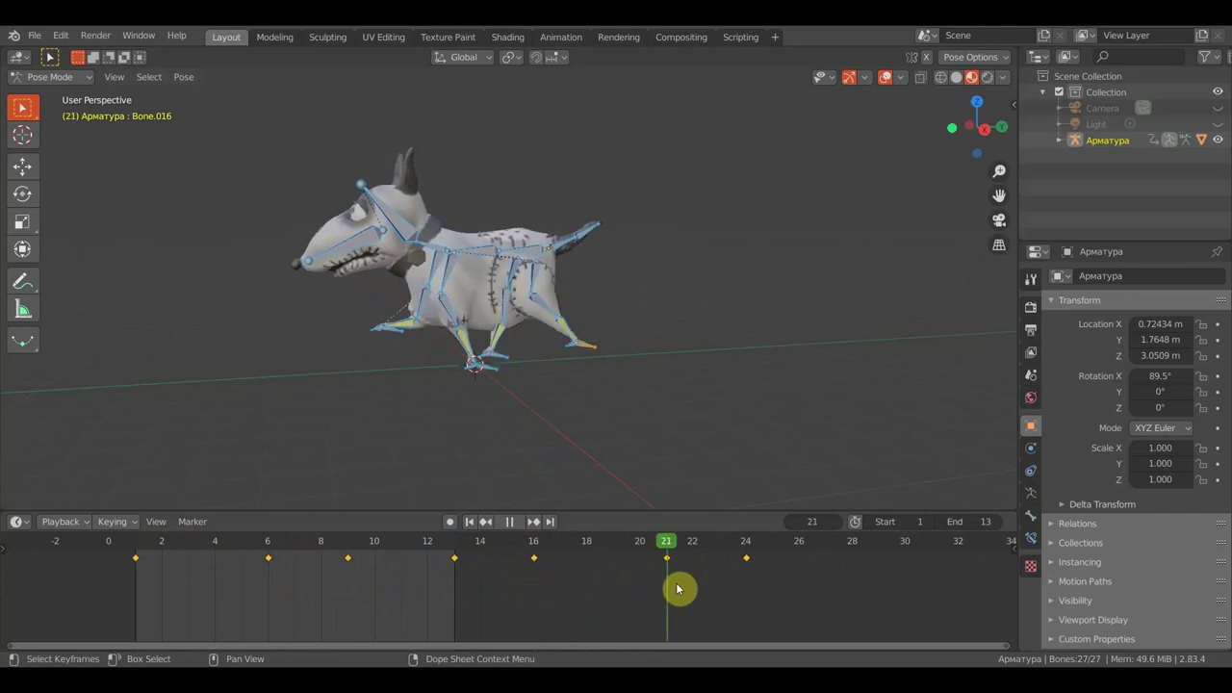
{"action": "mouse_move", "coordinate": [677, 589]}
{"action": "left_mouse_down"}
{"action": "mouse_move", "coordinate": [737, 588]}
{"action": "mouse_move", "coordinate": [140, 565]}
{"action": "left_mouse_up"}
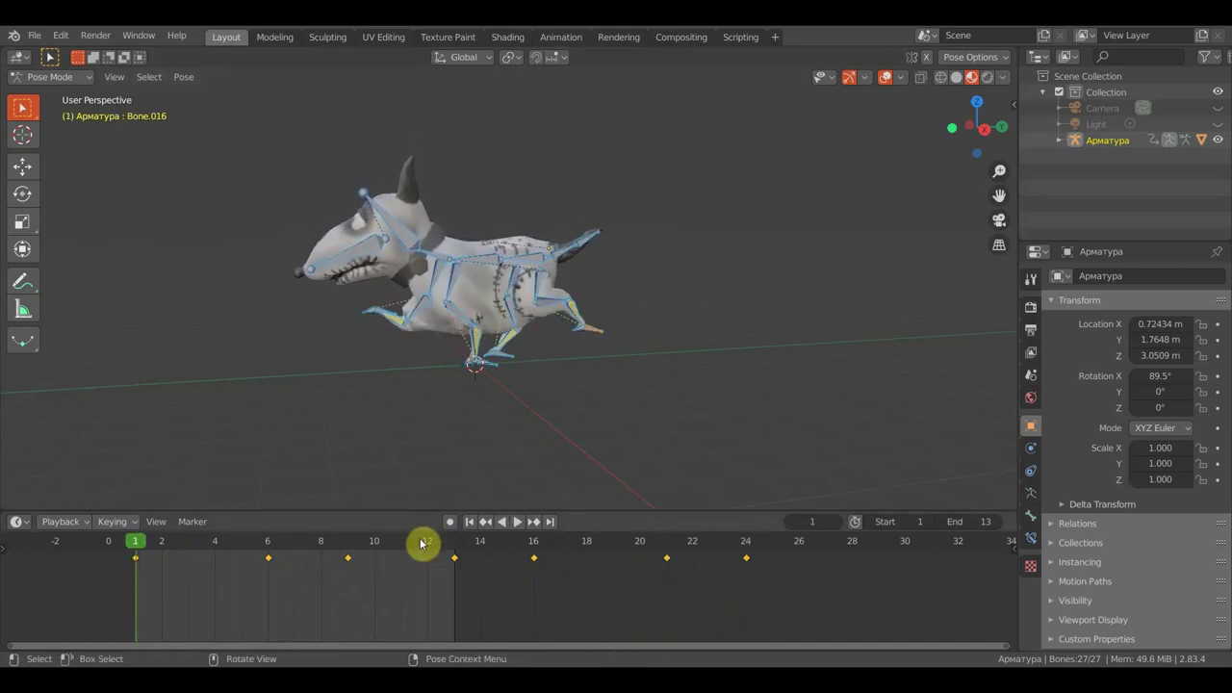
{"action": "mouse_move", "coordinate": [139, 545]}
{"action": "left_mouse_down"}
{"action": "mouse_move", "coordinate": [264, 569]}
{"action": "mouse_move", "coordinate": [140, 564]}
{"action": "left_mouse_up"}
{"action": "key", "text": "space"}
{"action": "key", "text": "space"}
{"action": "key", "text": "shift+alt+z"}
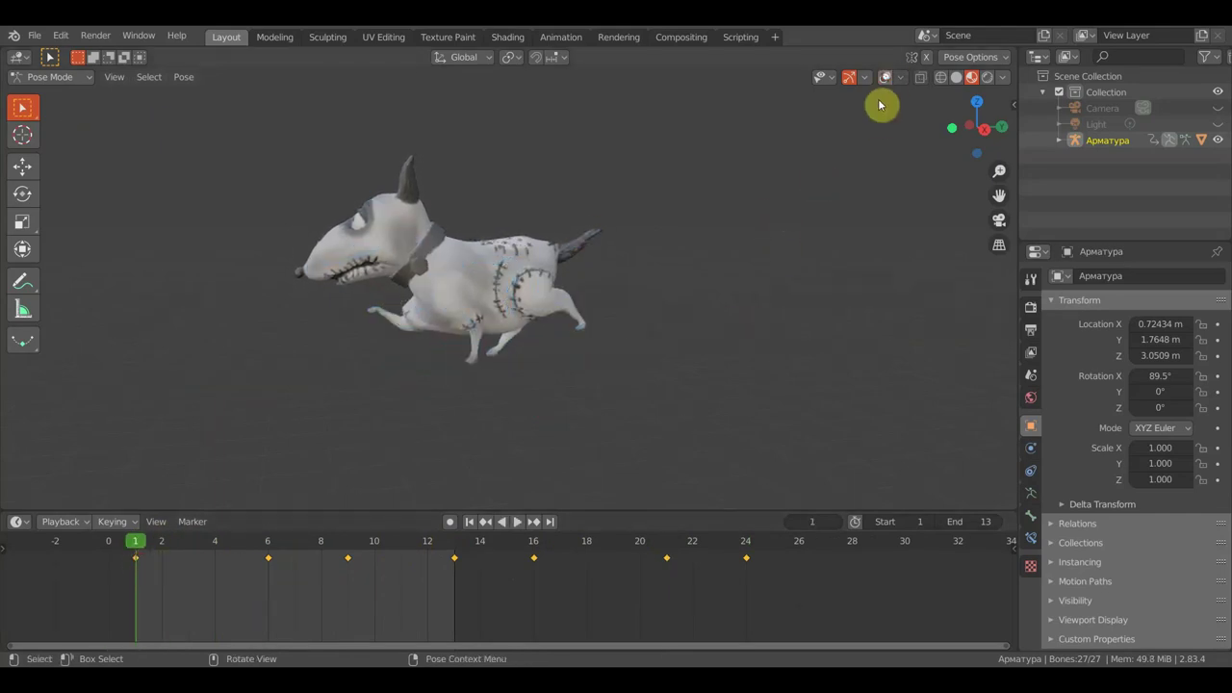
{"action": "key", "text": "space"}
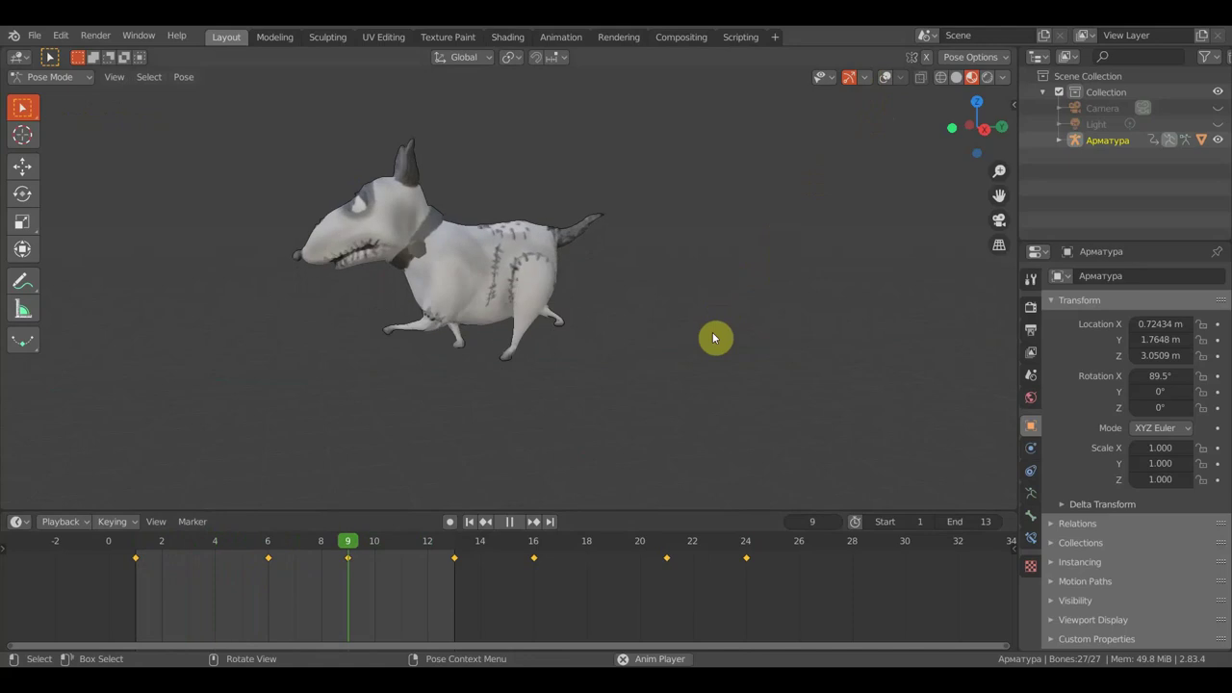
{"action": "key", "text": "space"}
Set the scene end frame to 24, play the longer cycle, then return to frame 2
{"action": "left_click", "coordinate": [968, 521]}
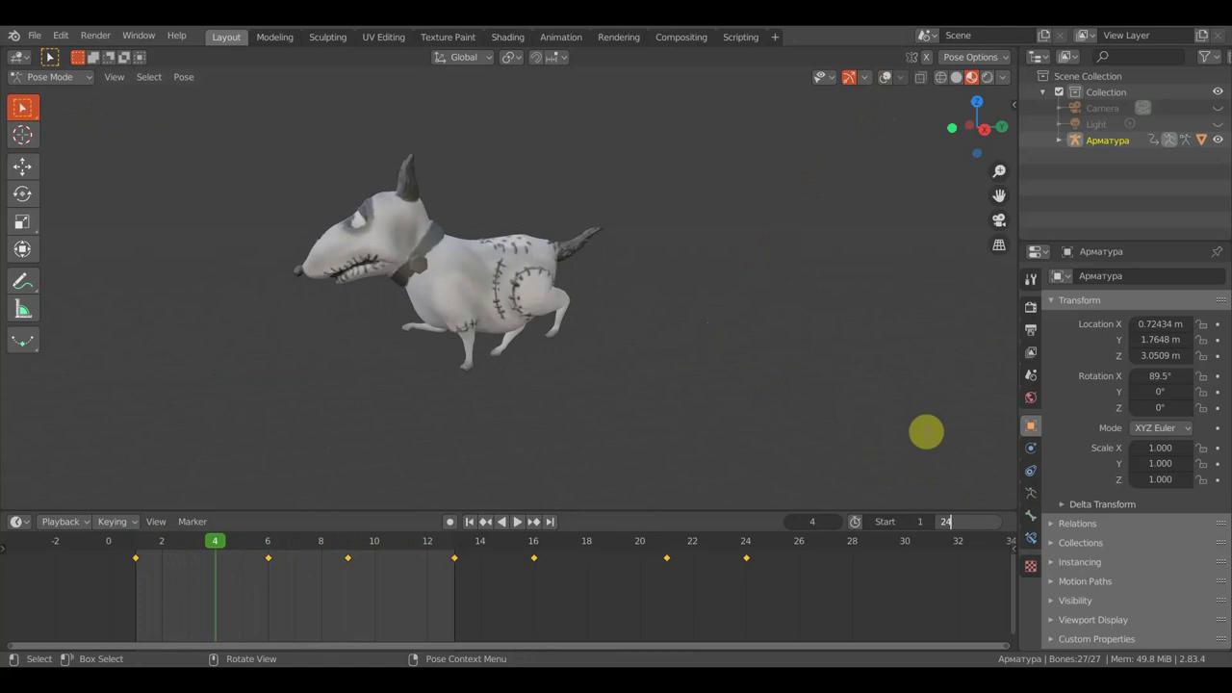
{"action": "left_click", "coordinate": [926, 432]}
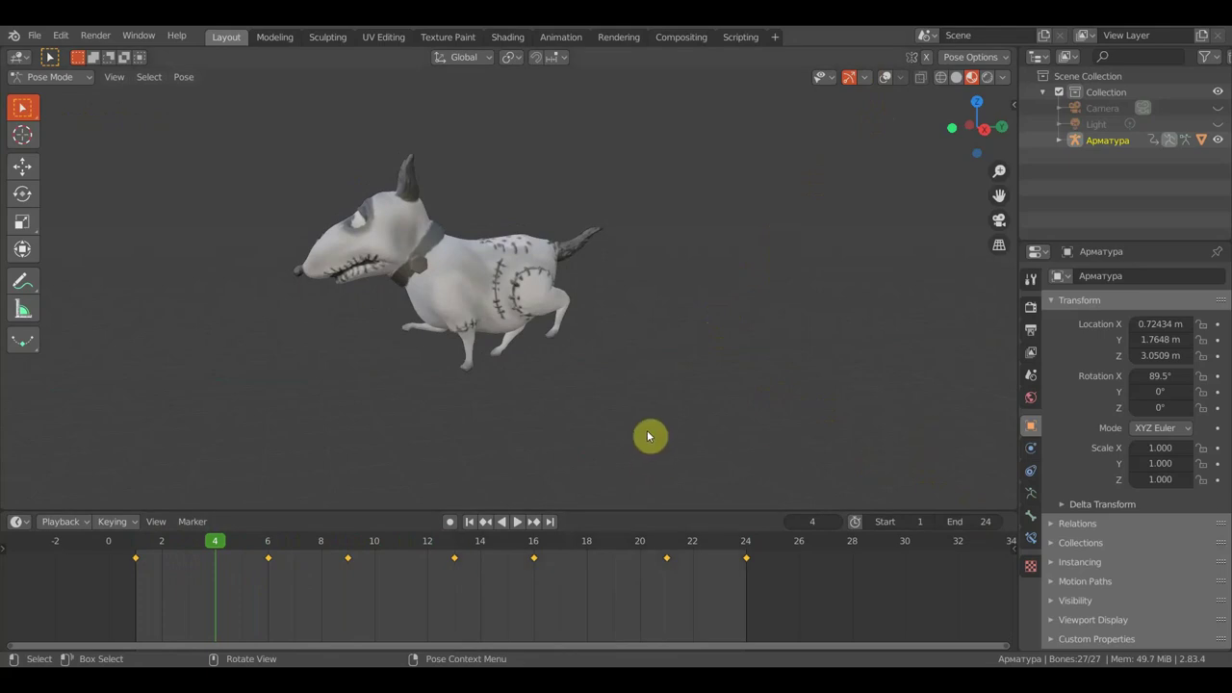
{"action": "key", "text": "space"}
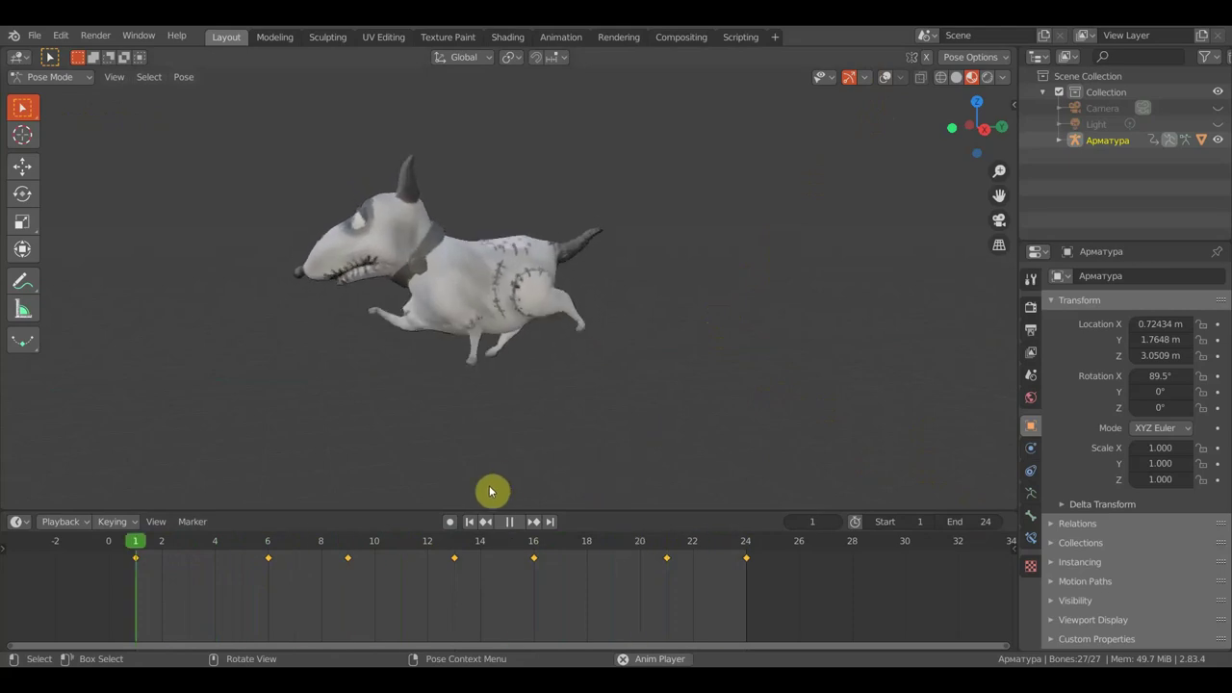
{"action": "left_click", "coordinate": [509, 520]}
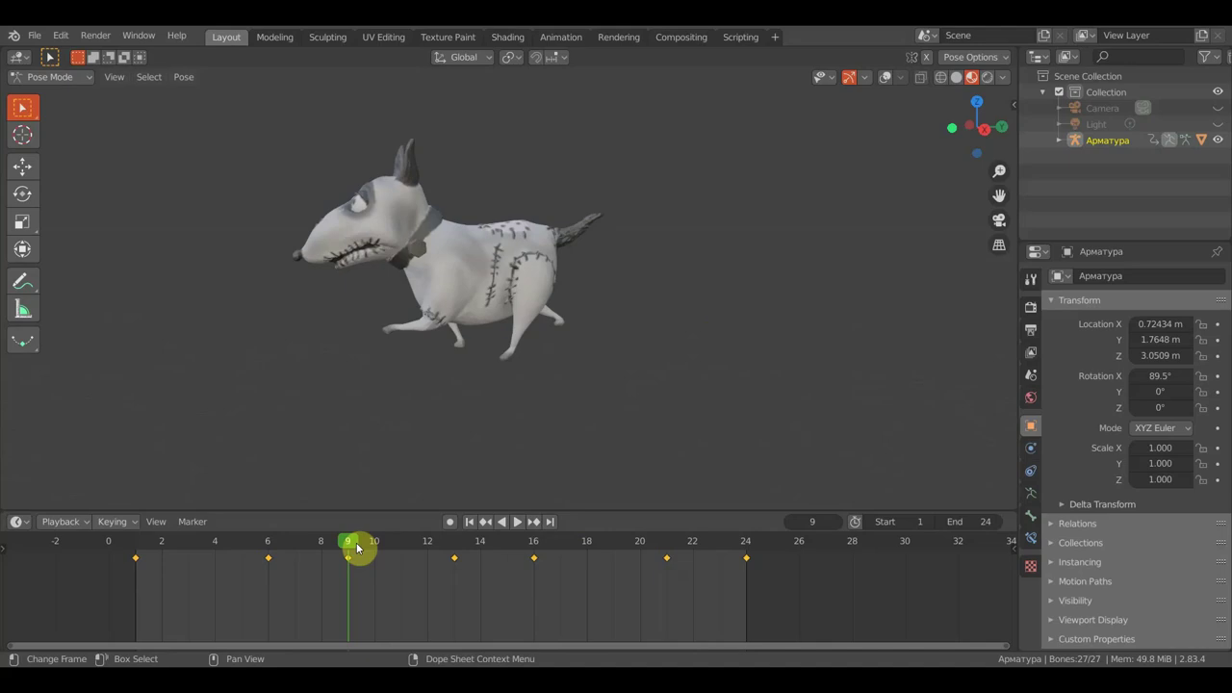
{"action": "left_click_drag", "start_coordinate": [349, 547], "coordinate": [164, 546]}
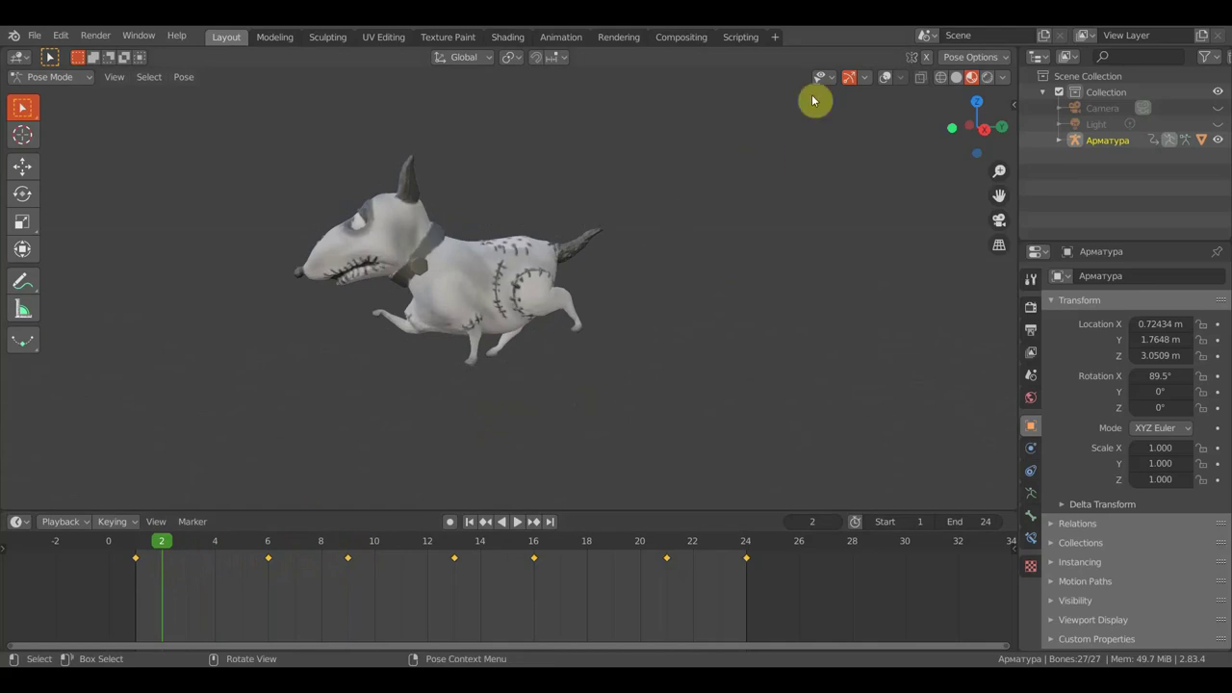
Show the bones again and insert keys on frames 2, 3, 4, 5, 7 and 8
{"action": "left_click", "coordinate": [885, 77]}
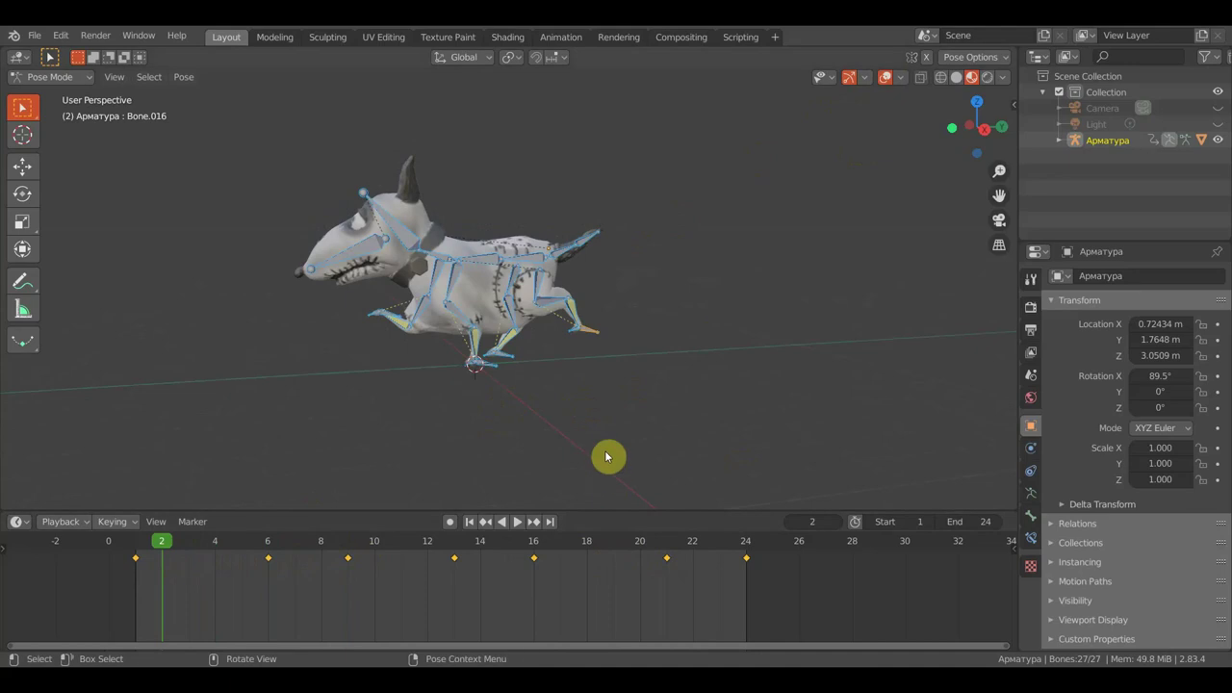
{"action": "key", "text": "i"}
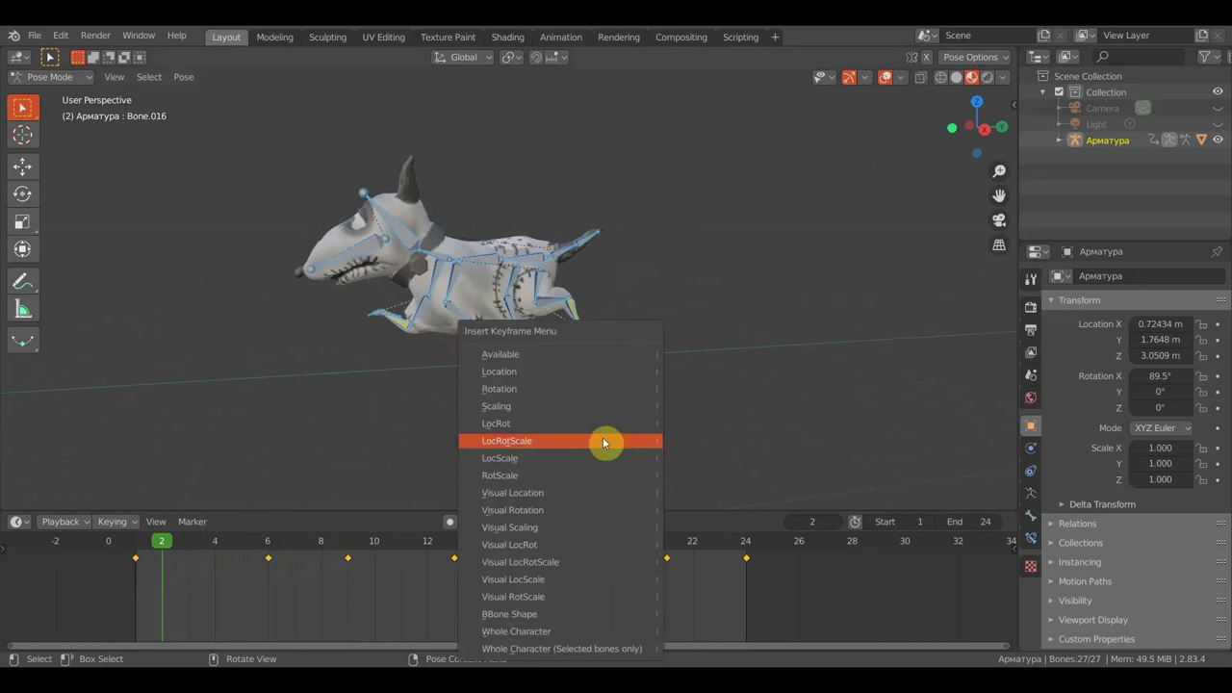
{"action": "left_click", "coordinate": [600, 423]}
{"action": "left_click", "coordinate": [181, 542]}
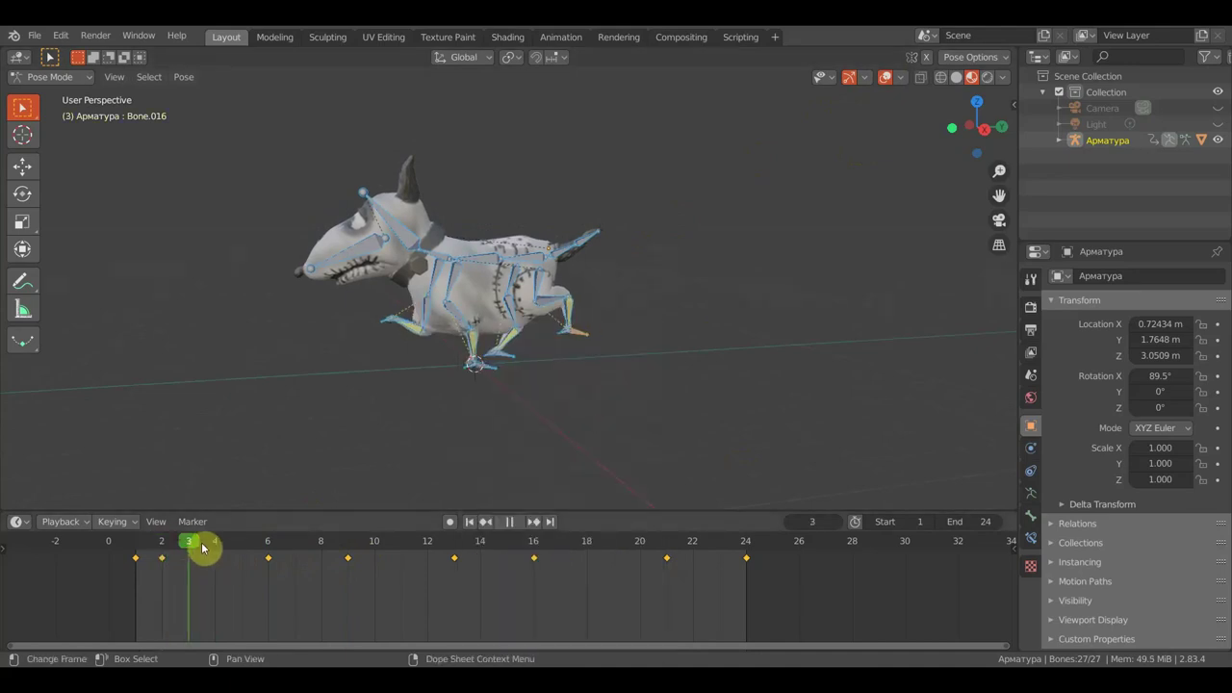
{"action": "key", "text": "i"}
{"action": "left_click", "coordinate": [328, 413]}
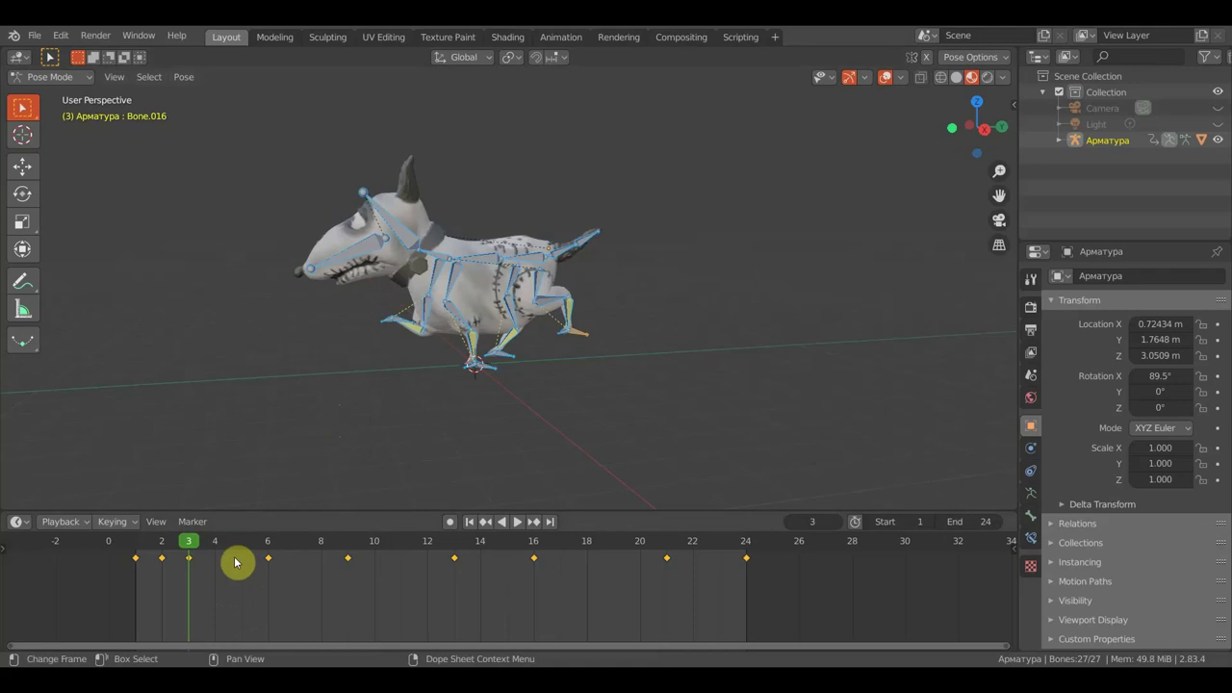
{"action": "left_click", "coordinate": [216, 542]}
{"action": "key", "text": "i"}
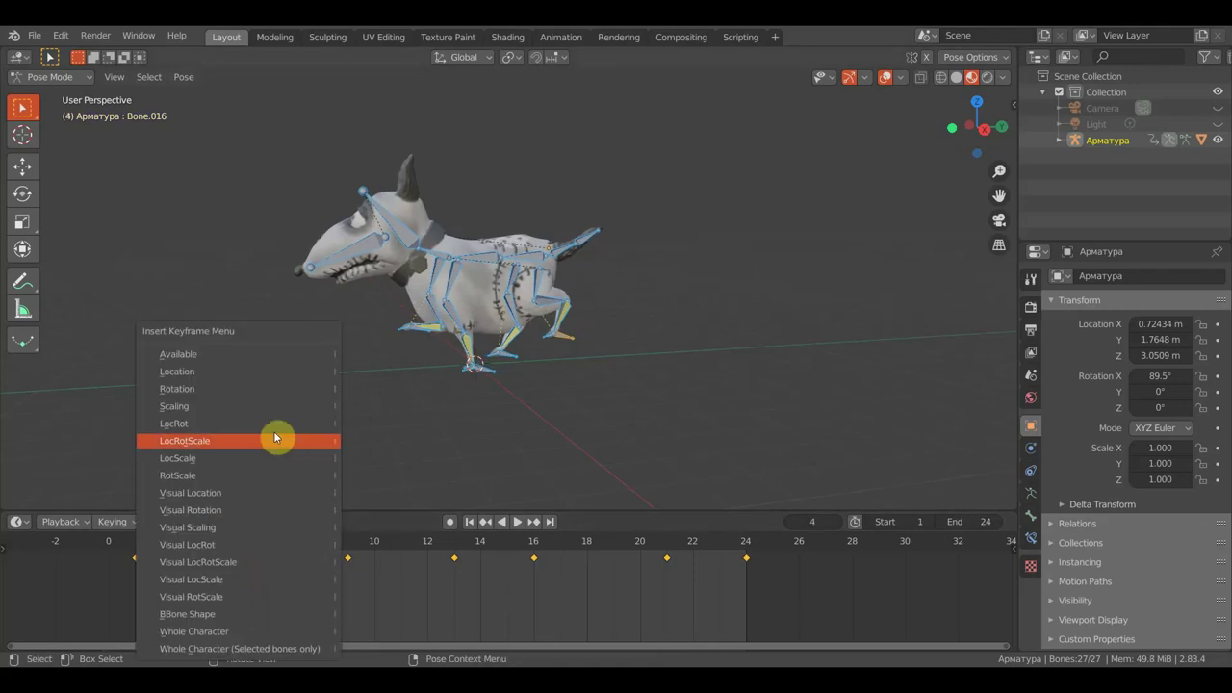
{"action": "left_click", "coordinate": [282, 444]}
{"action": "left_click", "coordinate": [241, 542]}
{"action": "key", "text": "i"}
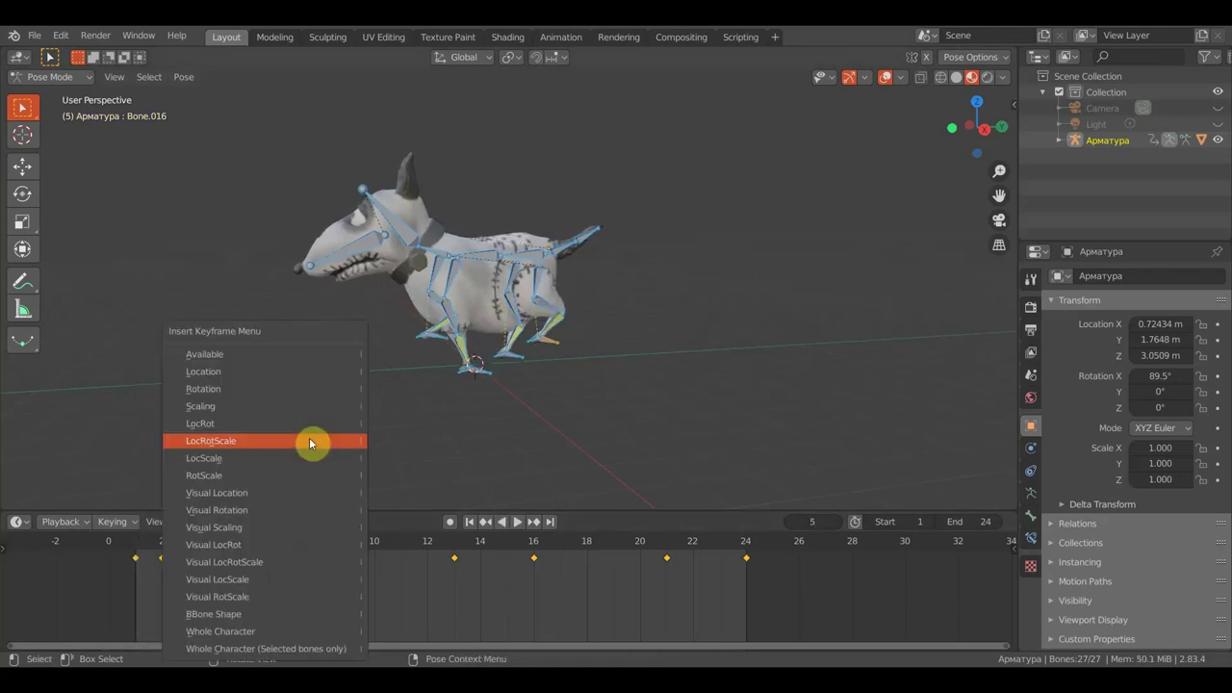
{"action": "left_click", "coordinate": [300, 424]}
{"action": "left_click", "coordinate": [294, 541]}
{"action": "key", "text": "i"}
{"action": "left_click", "coordinate": [358, 385]}
{"action": "left_click", "coordinate": [322, 543]}
{"action": "key", "text": "i"}
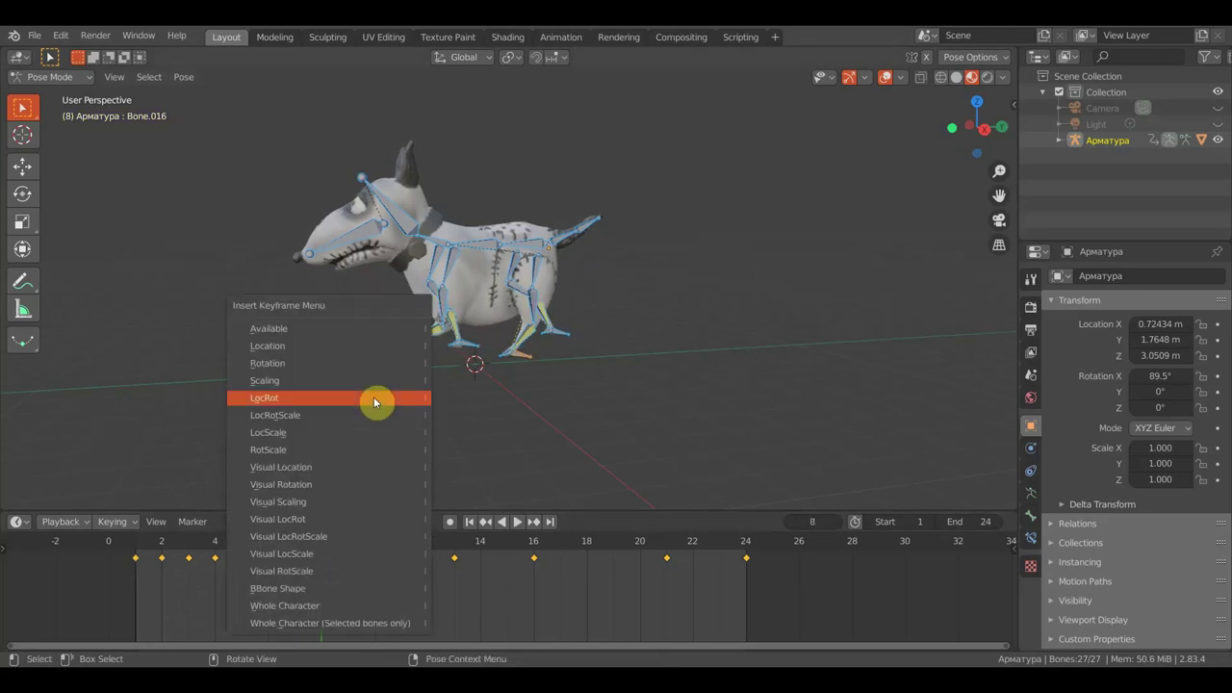
{"action": "left_click", "coordinate": [374, 399]}
Insert LocRot keys on frames 10, 11, 12, 14 and 15
{"action": "left_click", "coordinate": [401, 548]}
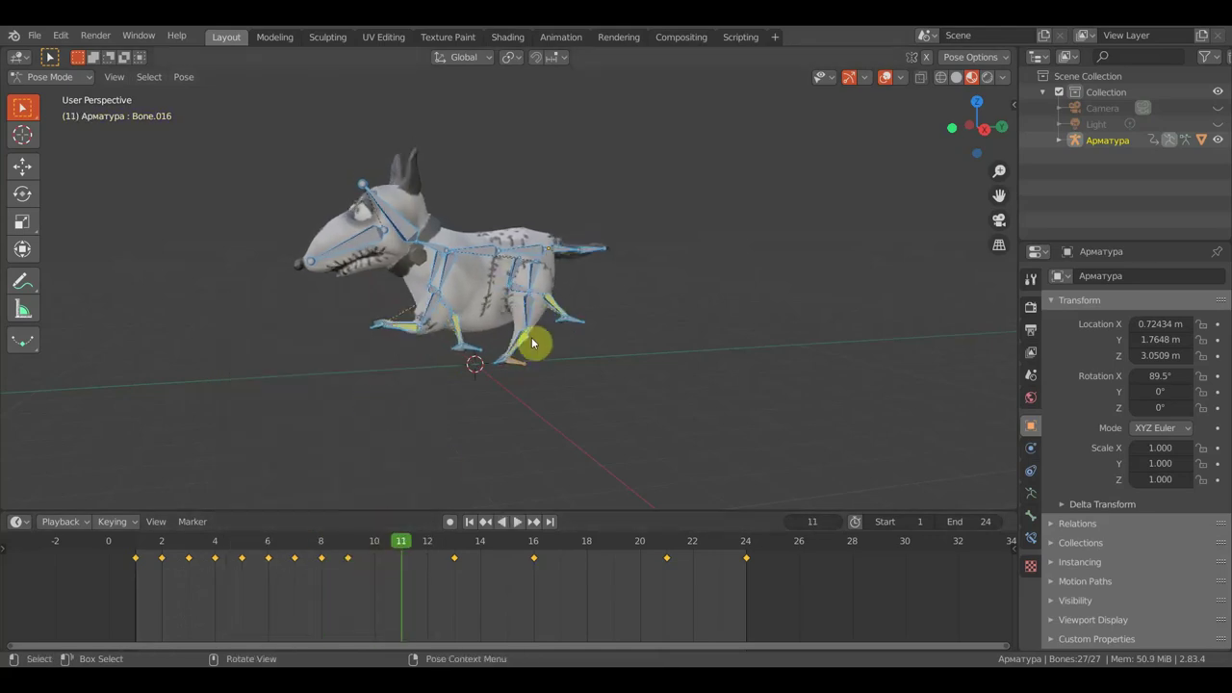
{"action": "key", "text": "i"}
{"action": "left_click", "coordinate": [474, 415]}
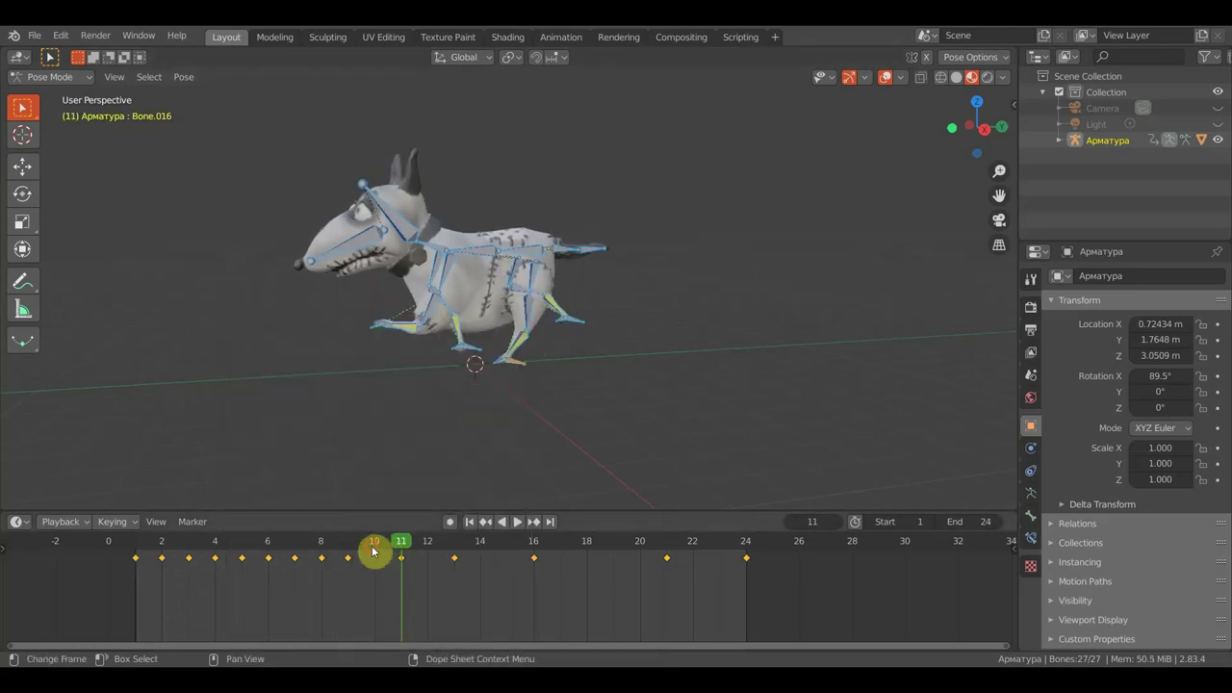
{"action": "left_click", "coordinate": [376, 549]}
{"action": "key", "text": "i"}
{"action": "left_click", "coordinate": [443, 414]}
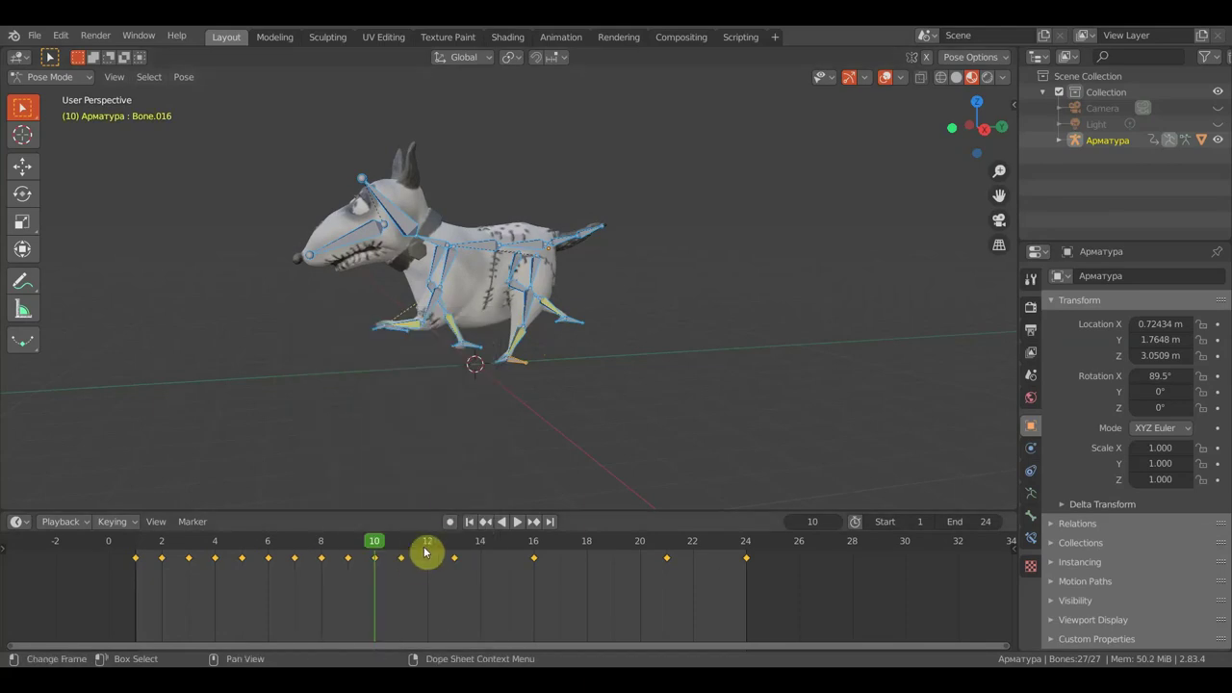
{"action": "left_click", "coordinate": [427, 549]}
{"action": "key", "text": "i"}
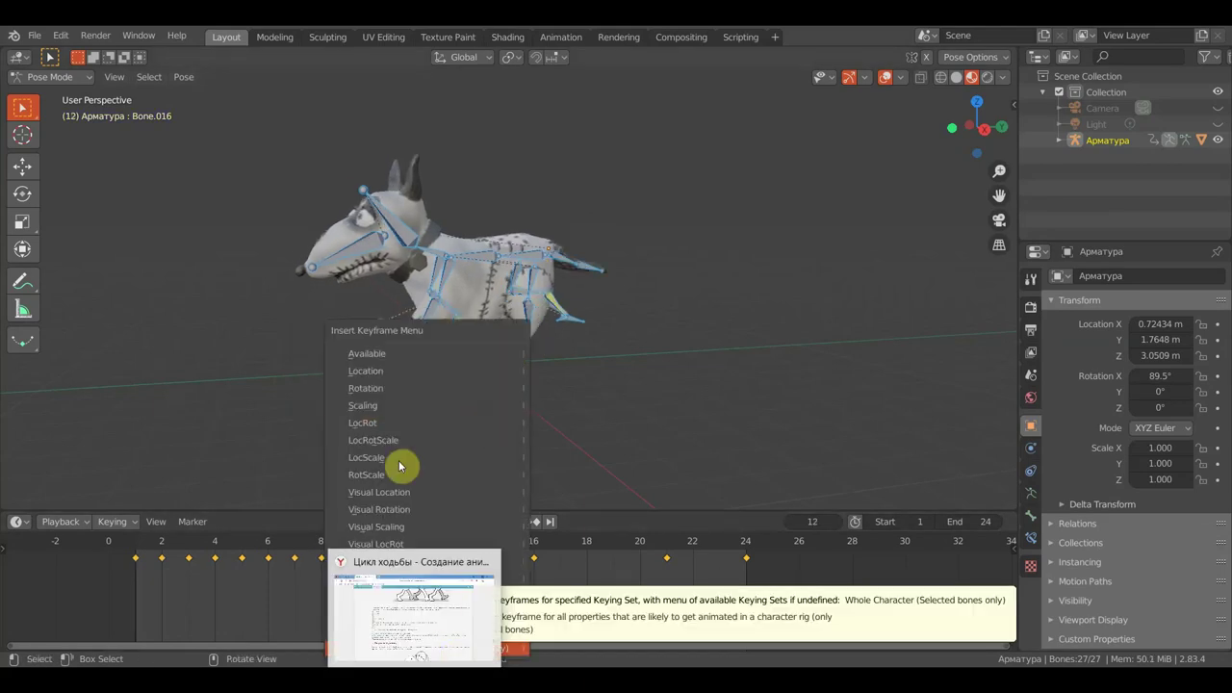
{"action": "left_click", "coordinate": [393, 426]}
{"action": "left_click", "coordinate": [488, 548]}
{"action": "key", "text": "i"}
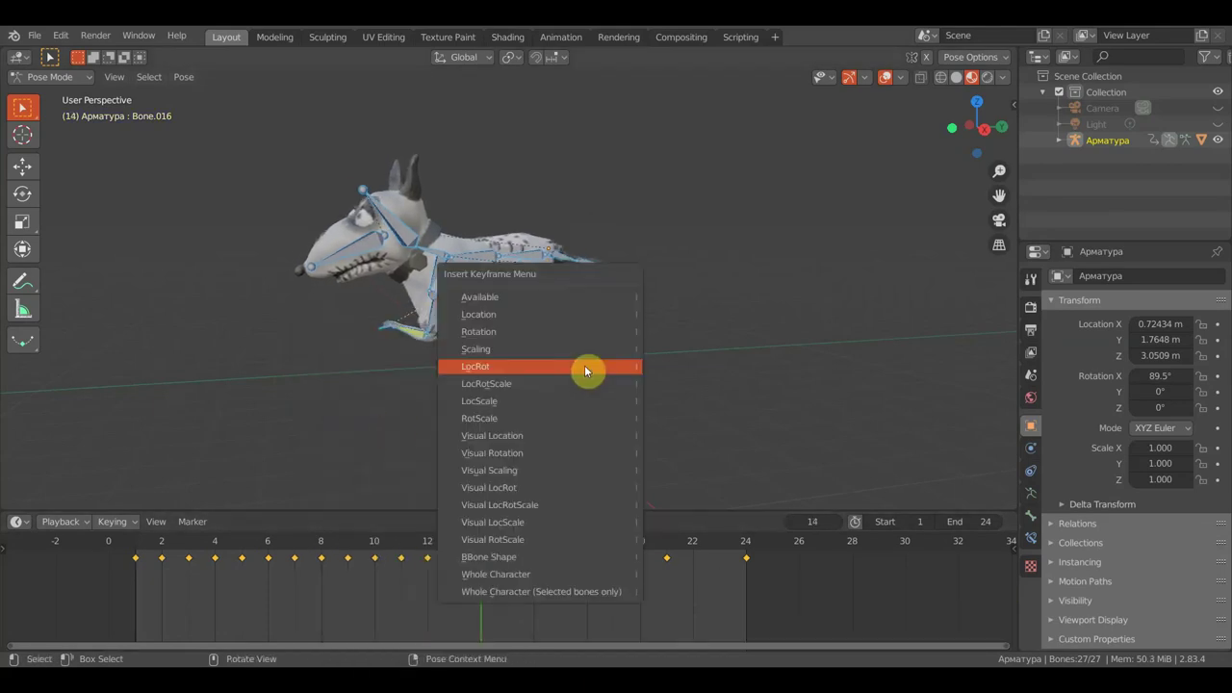
{"action": "left_click", "coordinate": [584, 364]}
{"action": "left_click", "coordinate": [519, 538]}
{"action": "key", "text": "i"}
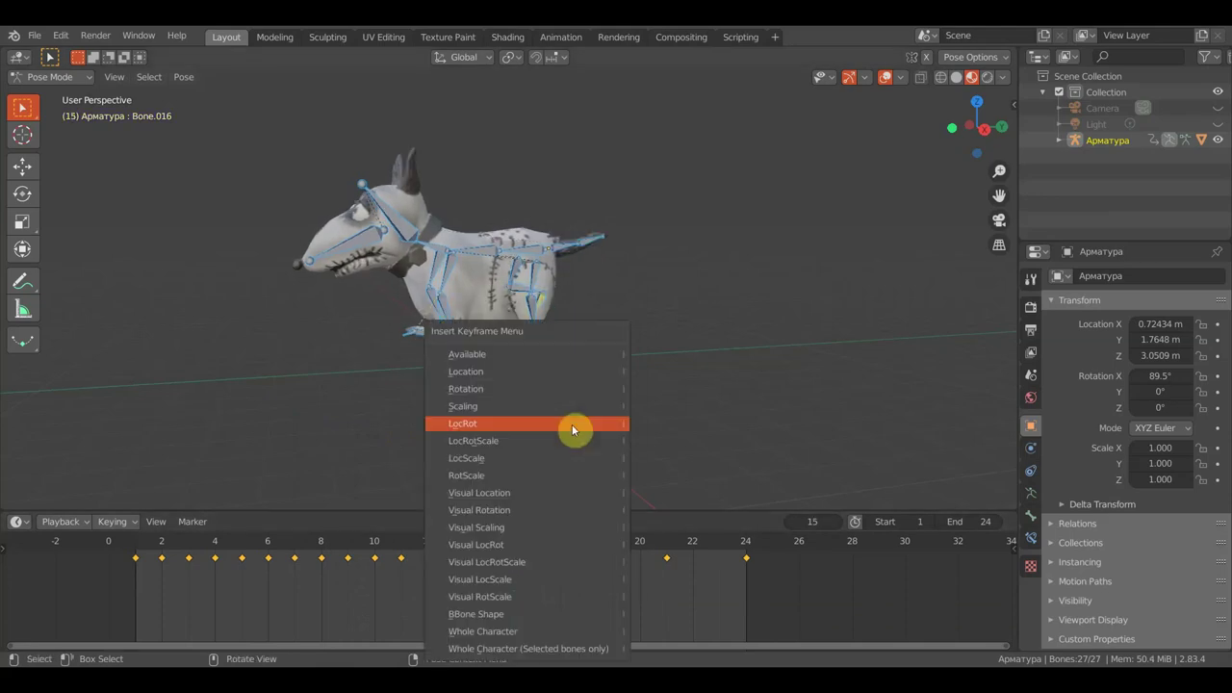
{"action": "left_click", "coordinate": [571, 424]}
Insert LocRot keys on frames 17, 18, 19, 20, 22 and 23
{"action": "left_click", "coordinate": [563, 553]}
{"action": "key", "text": "i"}
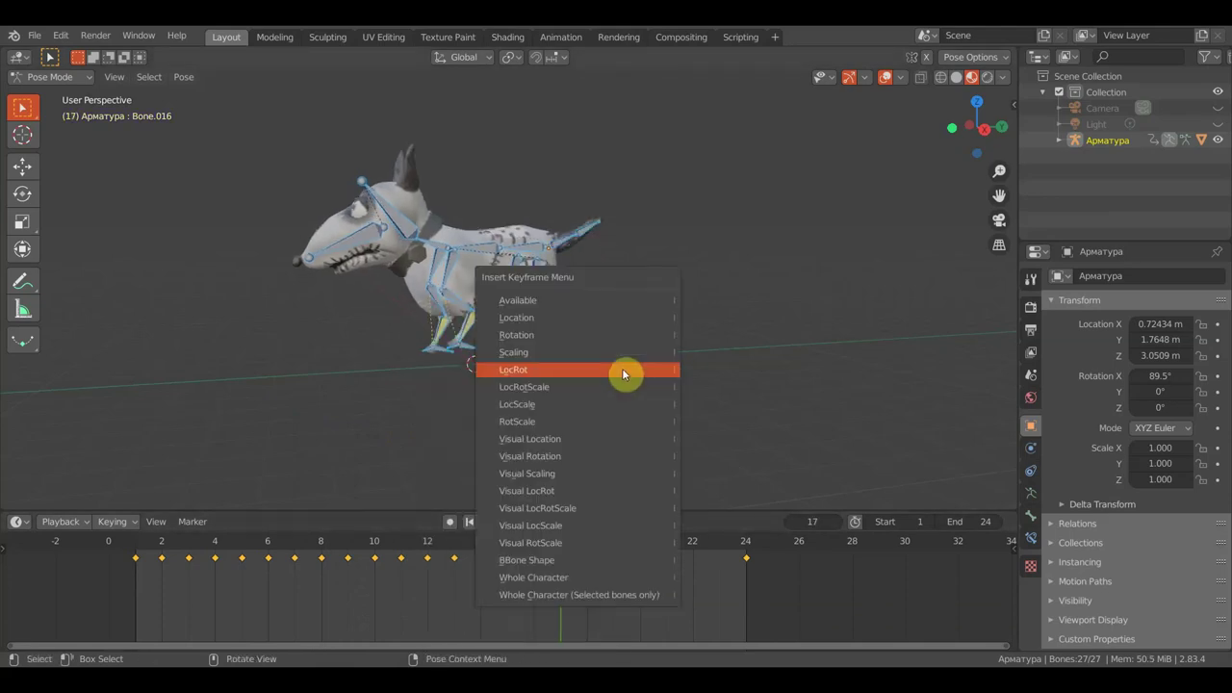
{"action": "left_click", "coordinate": [622, 367]}
{"action": "left_click", "coordinate": [592, 552]}
{"action": "key", "text": "i"}
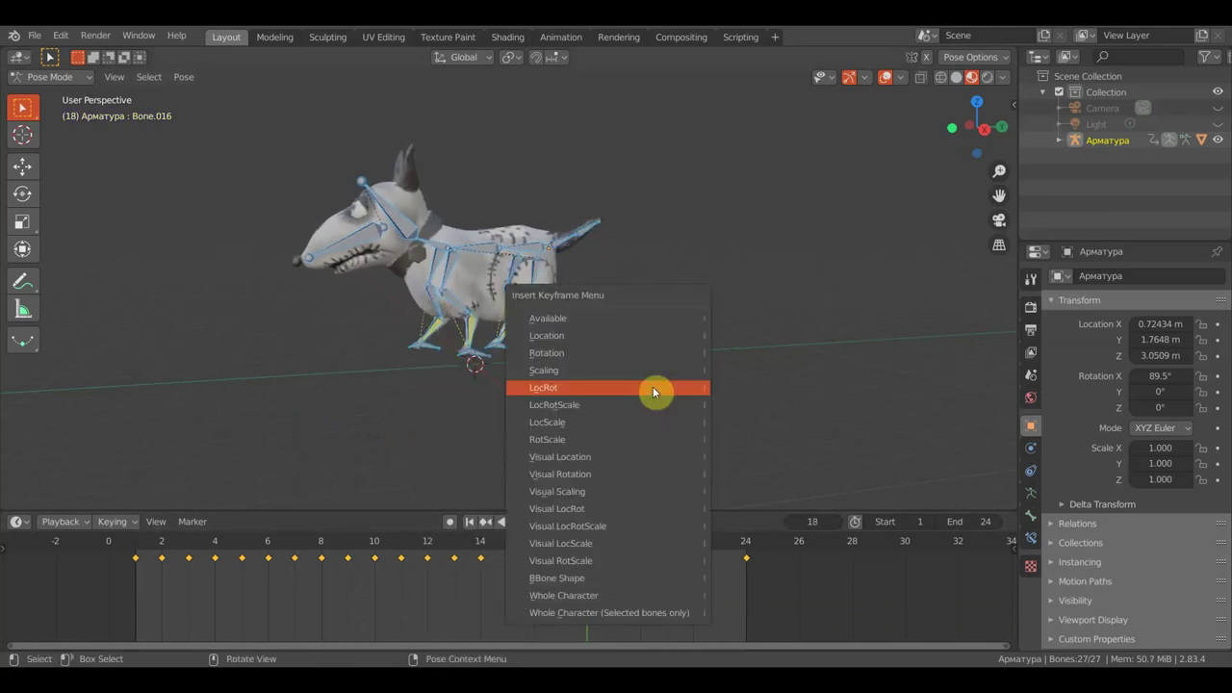
{"action": "left_click", "coordinate": [655, 390]}
{"action": "left_click", "coordinate": [613, 553]}
{"action": "key", "text": "i"}
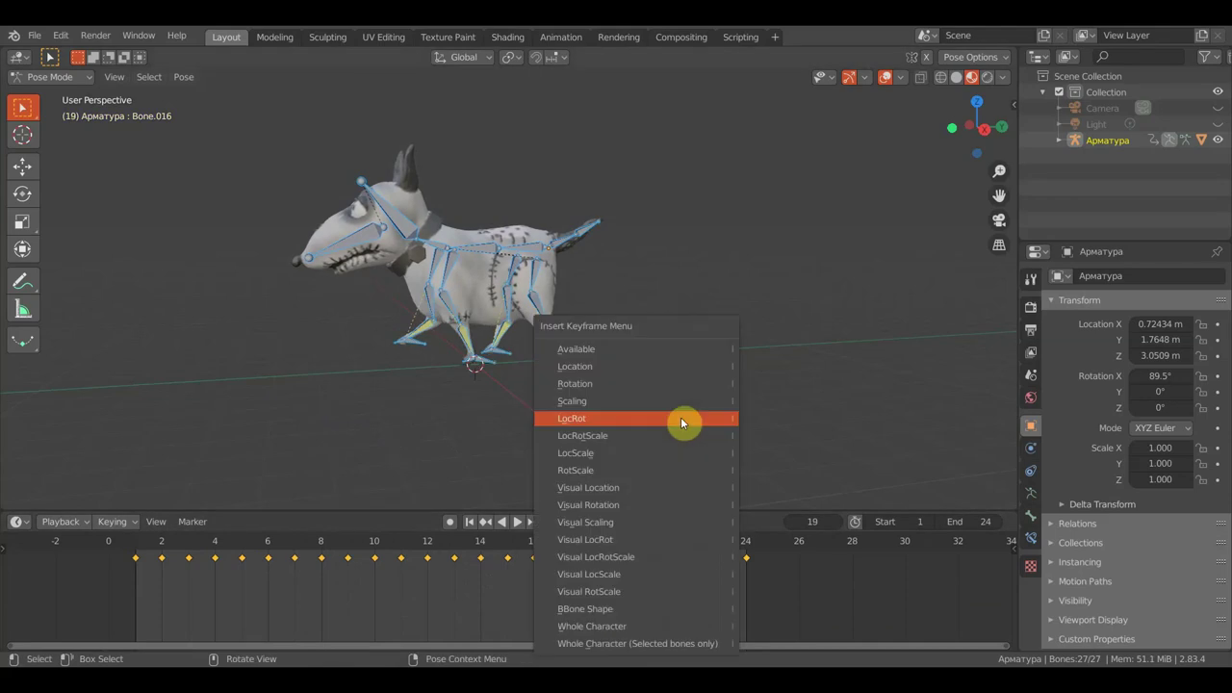
{"action": "left_click", "coordinate": [680, 417]}
{"action": "left_click", "coordinate": [644, 547]}
{"action": "key", "text": "i"}
{"action": "left_click", "coordinate": [676, 357]}
{"action": "left_click", "coordinate": [717, 531]}
{"action": "key", "text": "i"}
{"action": "left_click", "coordinate": [732, 386]}
{"action": "left_click", "coordinate": [725, 539]}
{"action": "key", "text": "i"}
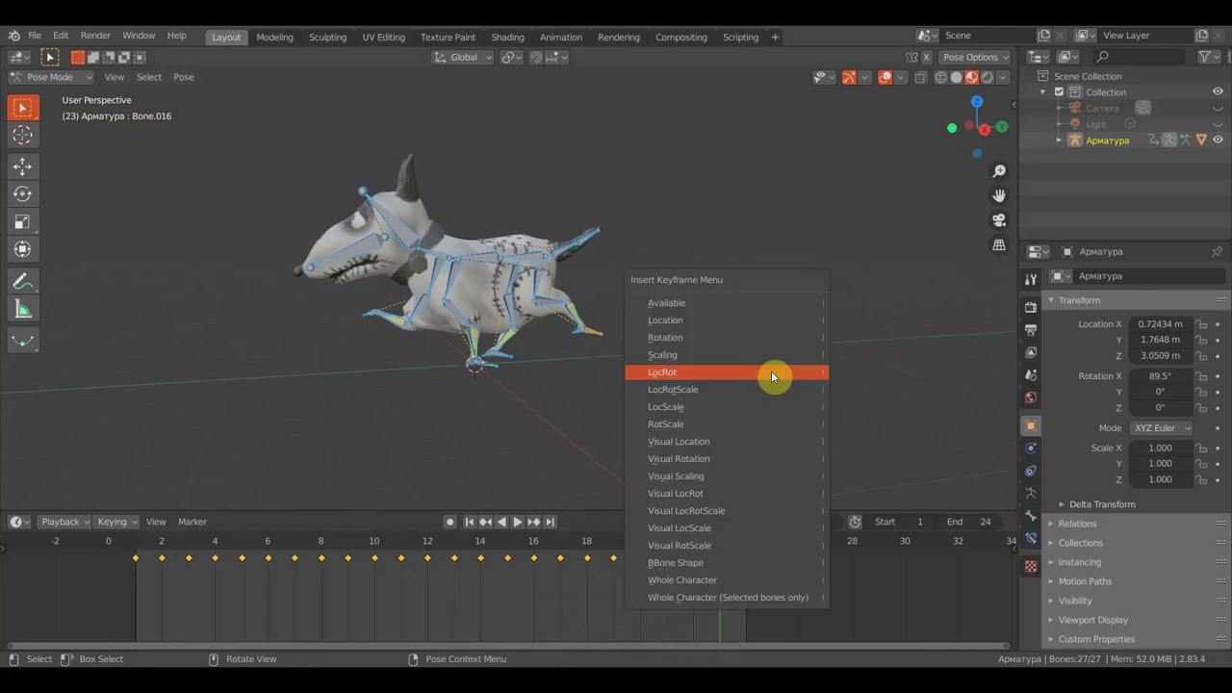
{"action": "left_click", "coordinate": [771, 371]}
{"action": "scroll", "coordinate": [757, 552], "scroll_direction": "down", "scroll_amount": 3}
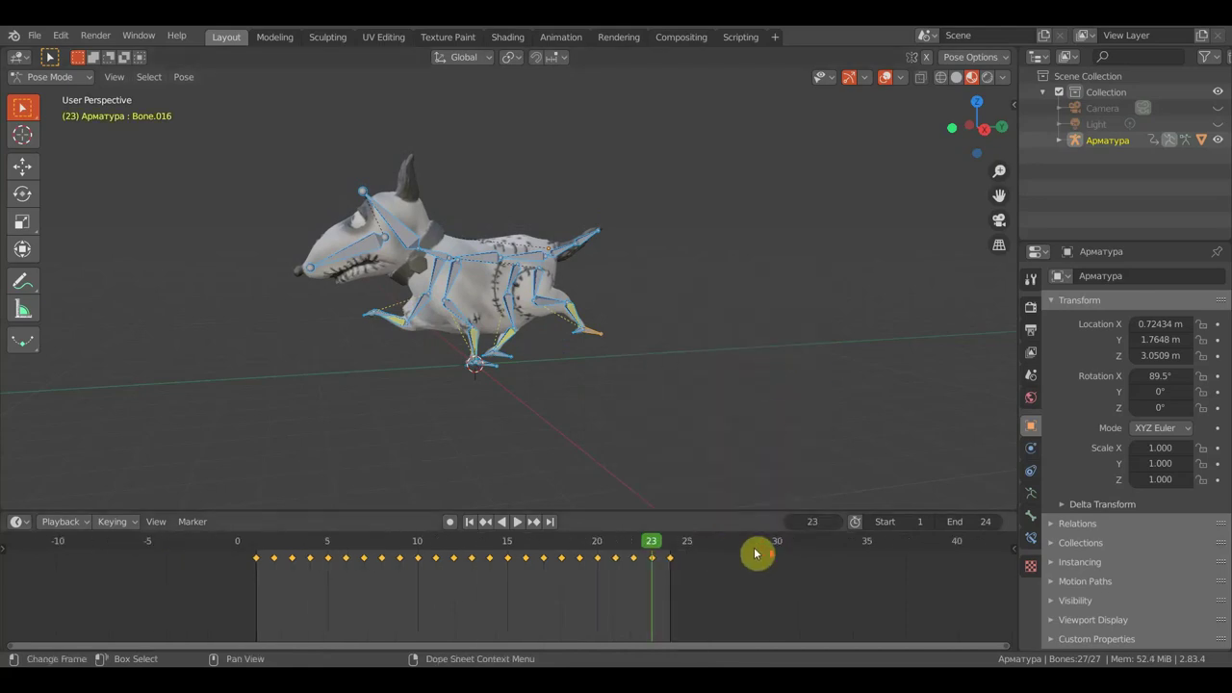
Duplicate all walk-cycle keyframes and place the copies 24 frames after the originals
{"action": "scroll", "coordinate": [702, 562], "scroll_direction": "down", "scroll_amount": 1}
{"action": "scroll", "coordinate": [702, 562], "scroll_direction": "down", "scroll_amount": 1}
{"action": "scroll", "coordinate": [702, 563], "scroll_direction": "down", "scroll_amount": 1}
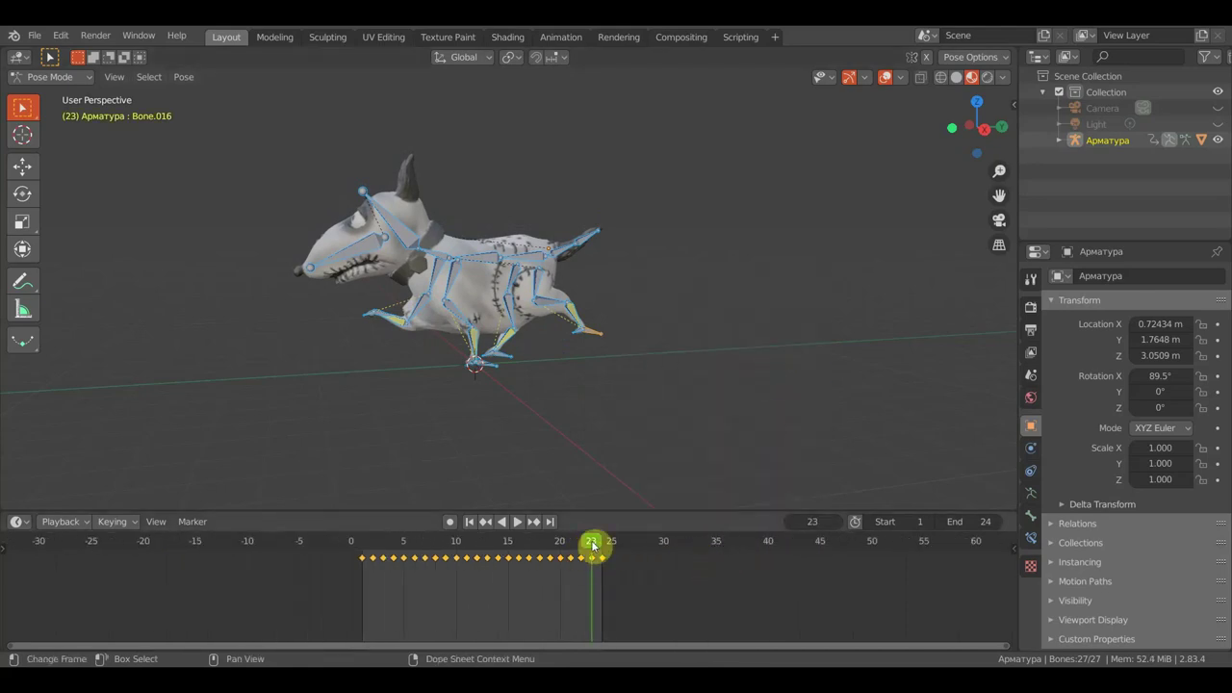
{"action": "left_click_drag", "start_coordinate": [582, 547], "coordinate": [508, 548]}
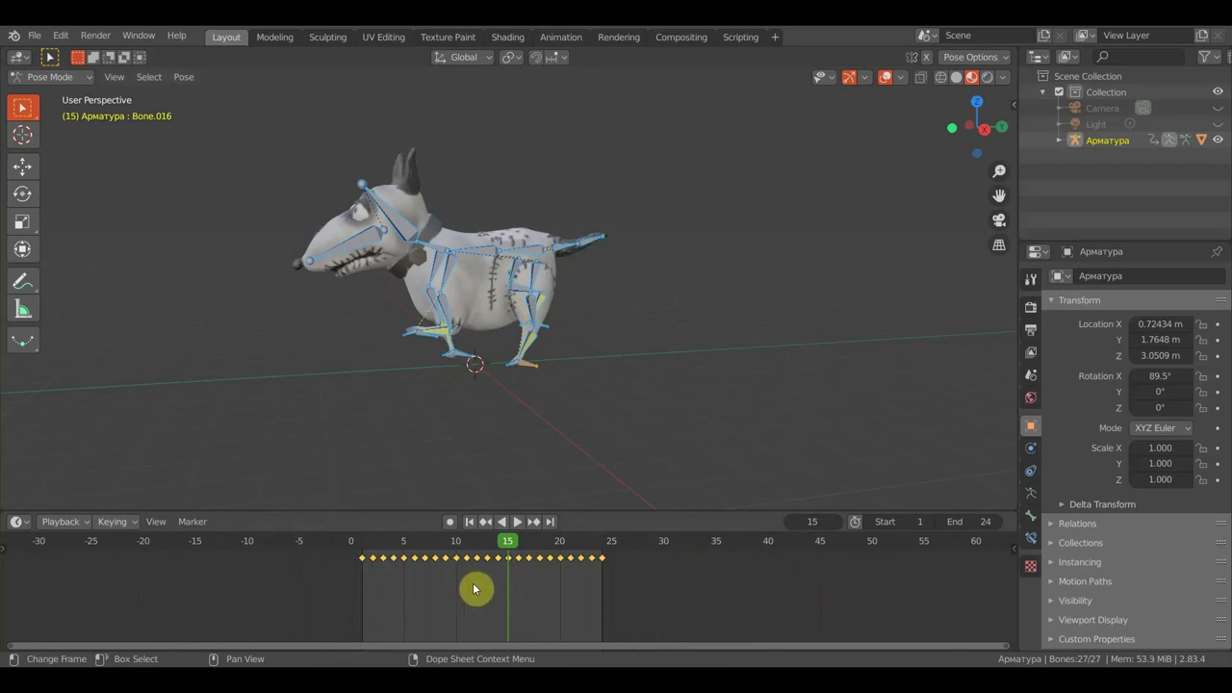
{"action": "key", "text": "shift+d"}
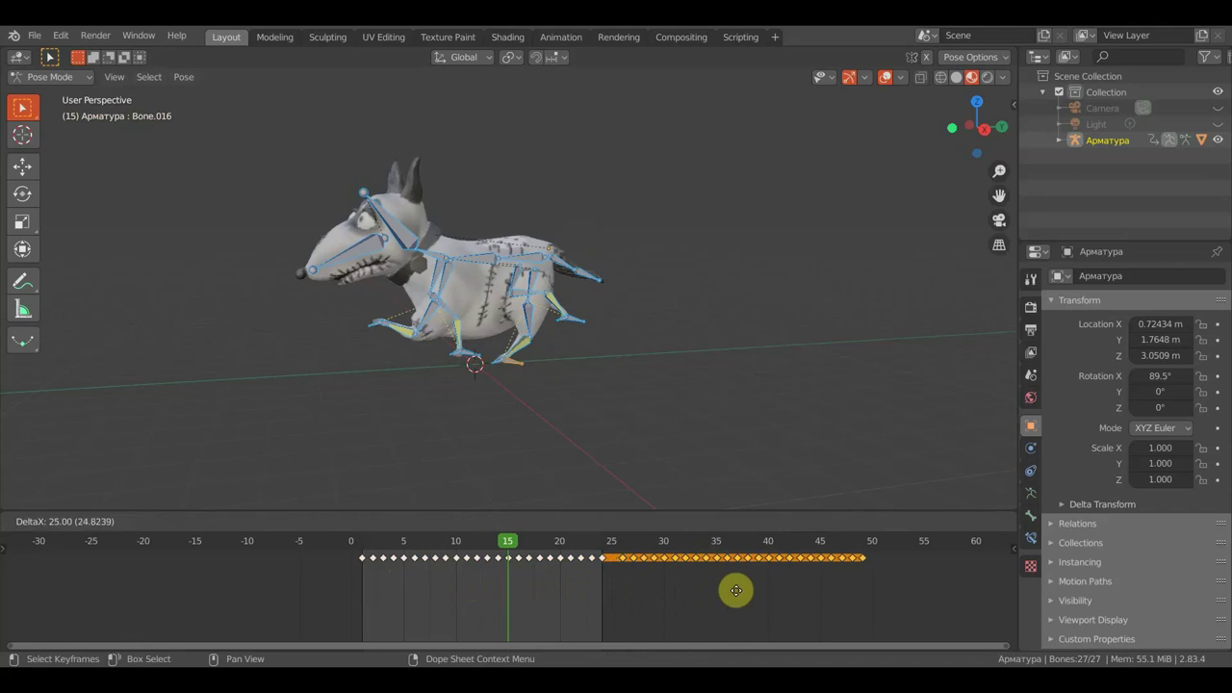
{"action": "left_click", "coordinate": [725, 589]}
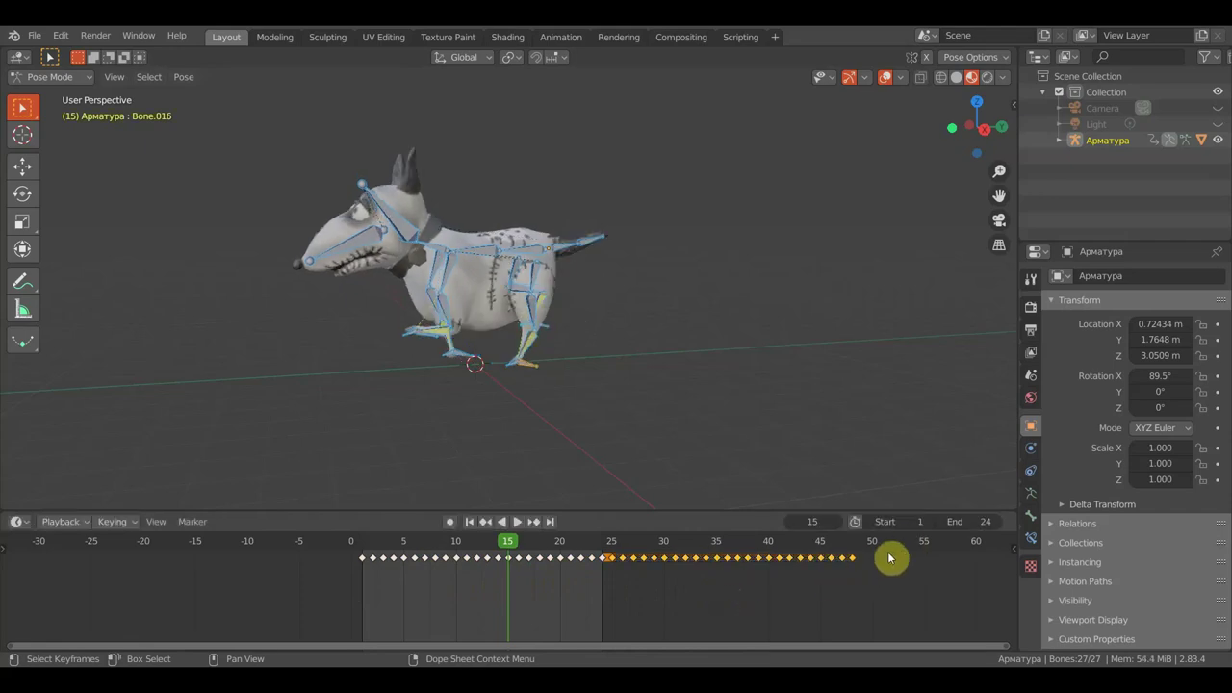
Fit all keyframes into the timeline view and jump to frame 48, the last key
{"action": "scroll", "coordinate": [869, 595], "scroll_direction": "up", "scroll_amount": 2}
{"action": "scroll", "coordinate": [869, 595], "scroll_direction": "up", "scroll_amount": 1}
{"action": "mouse_move", "coordinate": [838, 597]}
{"action": "middle_mouse_down", "text": "ctrl"}
{"action": "mouse_move", "coordinate": [758, 627]}
{"action": "mouse_move", "coordinate": [558, 624]}
{"action": "middle_mouse_up", "text": "ctrl"}
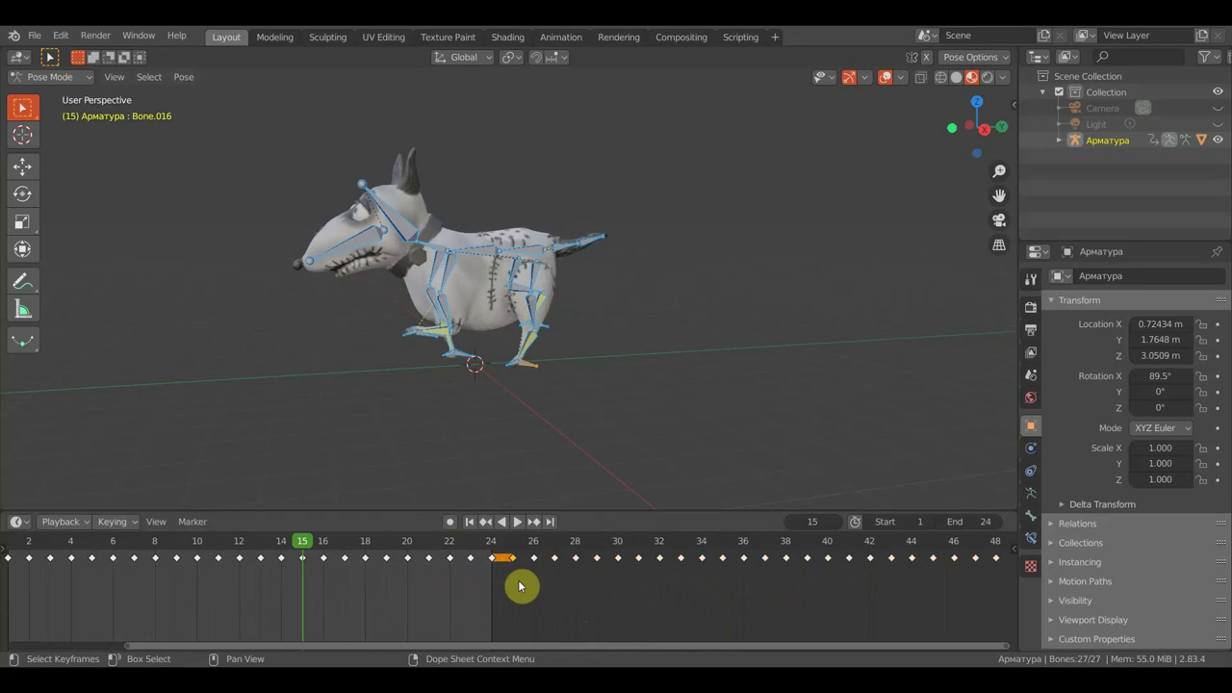
{"action": "key", "text": "Home"}
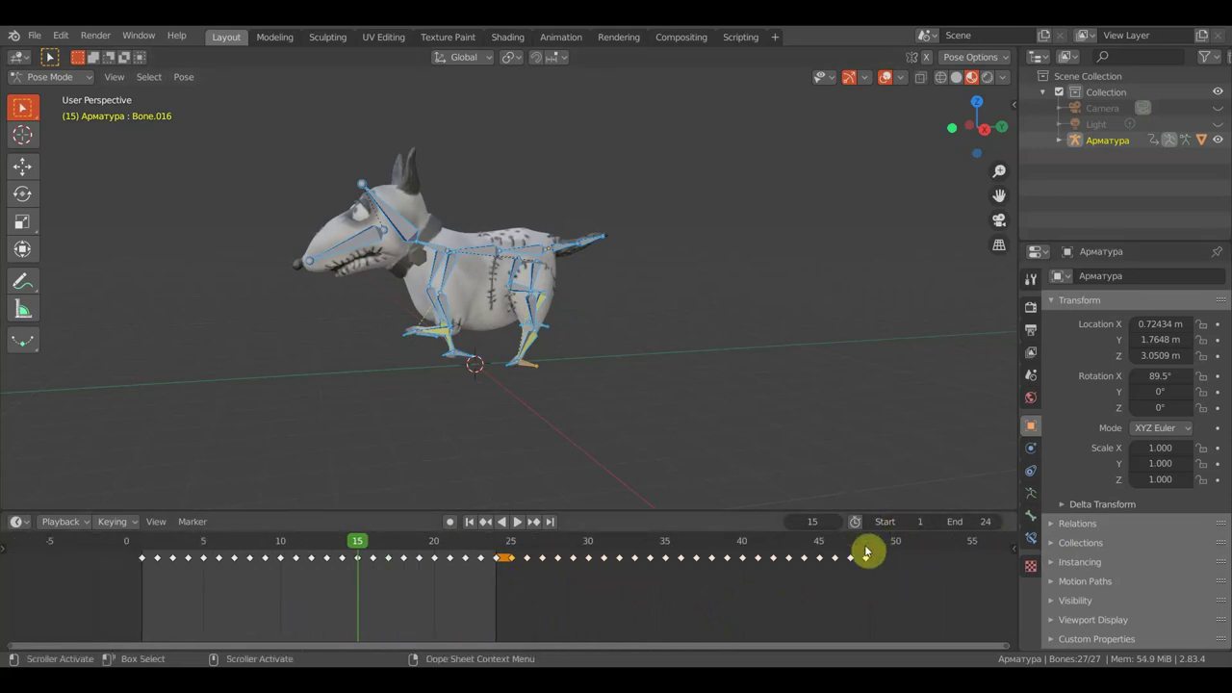
{"action": "left_click", "coordinate": [866, 551]}
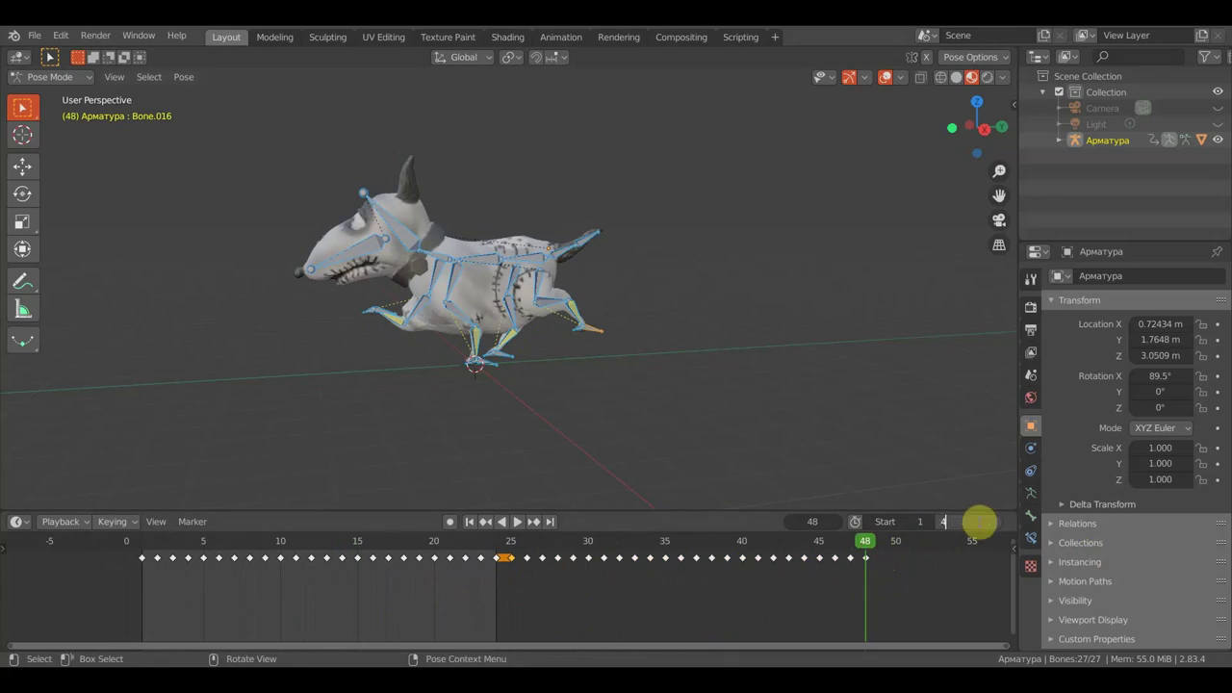
{"action": "type", "text": "8"}
Set the scene end frame to 48 and play the walk with the bones hidden
{"action": "key", "text": "Return"}
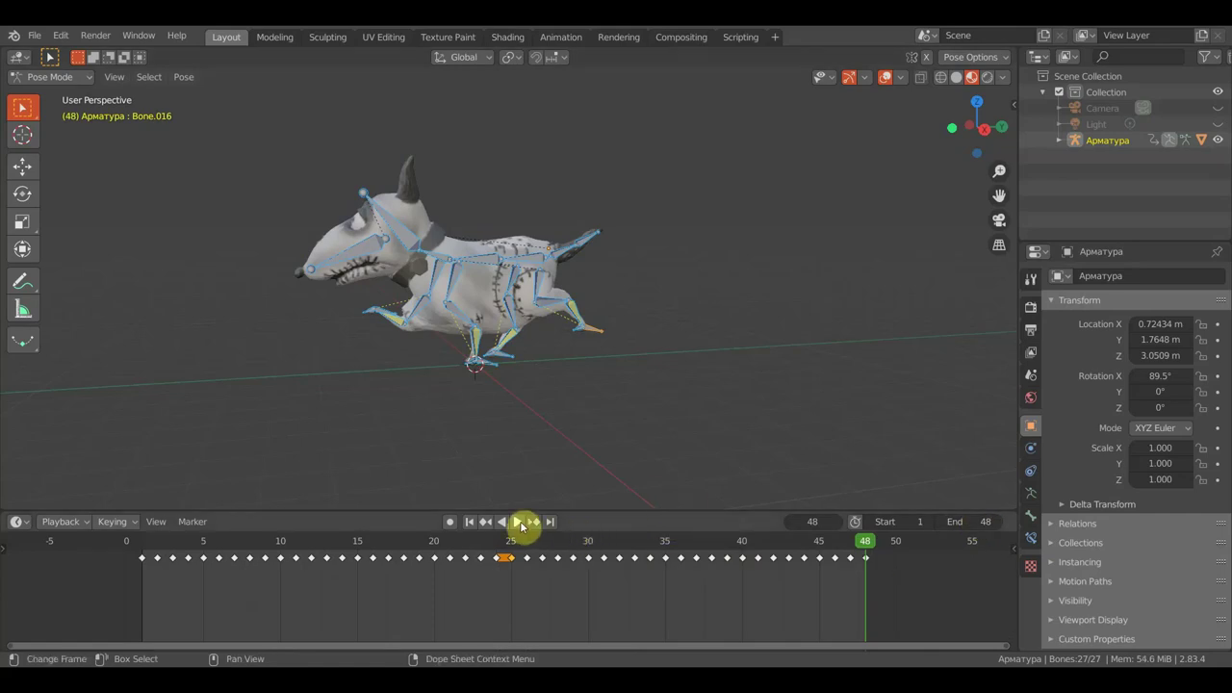
{"action": "left_click", "coordinate": [520, 522]}
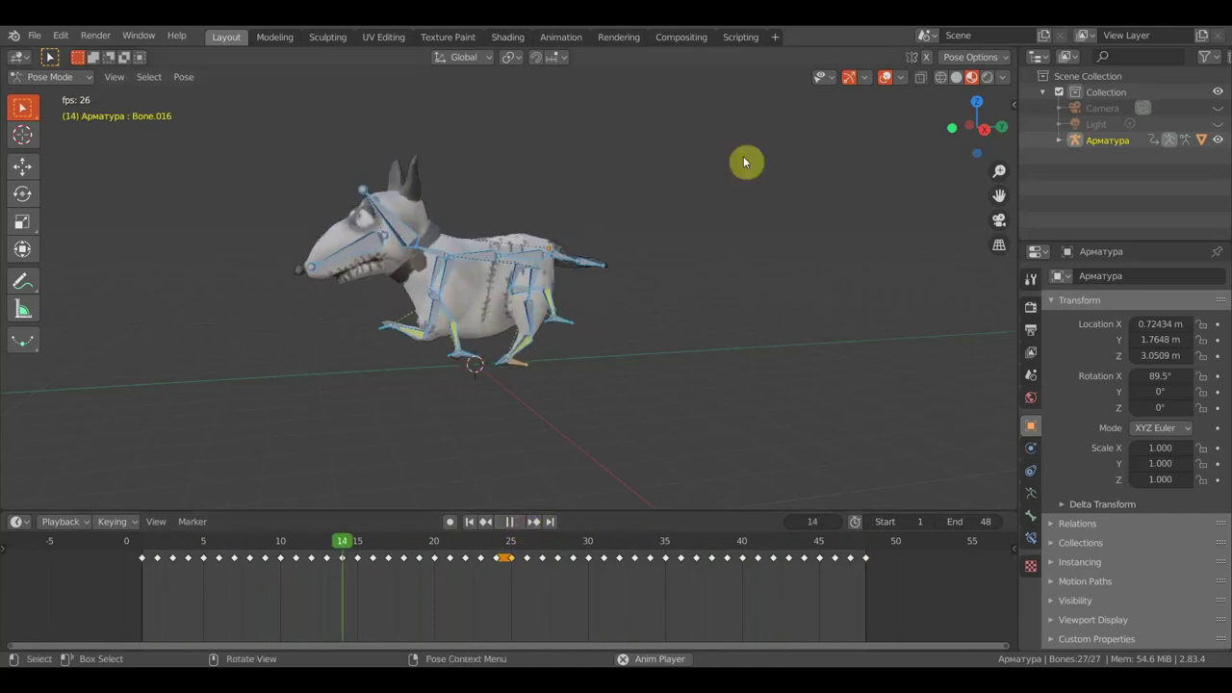
{"action": "left_click", "coordinate": [888, 78]}
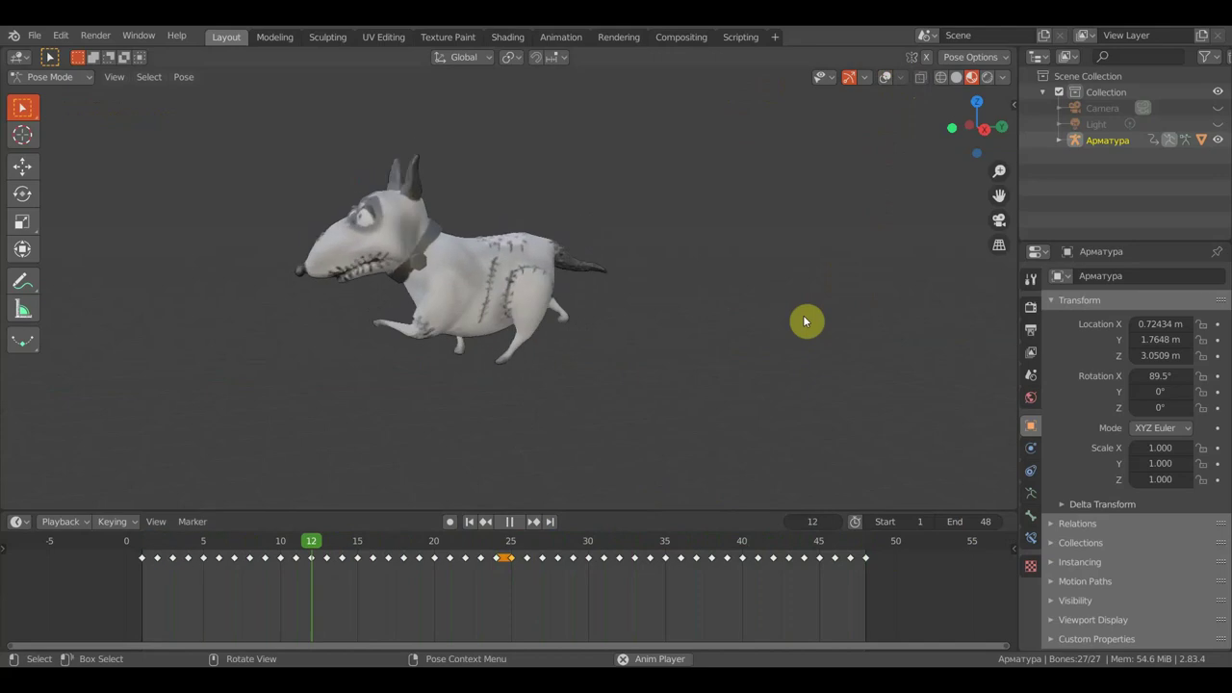
Watch the dog walk head-on, from above and from the side, then stop at frame 25
{"action": "mouse_move", "coordinate": [731, 303]}
{"action": "middle_mouse_down"}
{"action": "mouse_move", "coordinate": [648, 307]}
{"action": "mouse_move", "coordinate": [696, 316]}
{"action": "middle_mouse_up"}
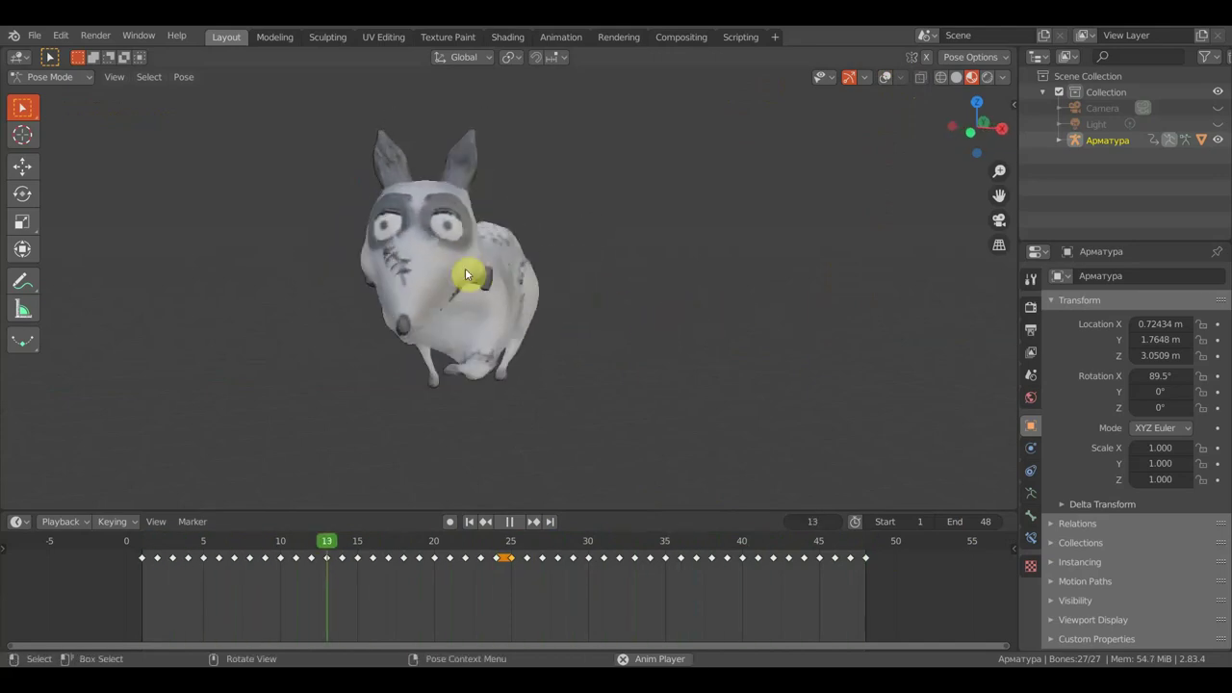
{"action": "middle_click_drag", "start_coordinate": [461, 274], "coordinate": [350, 382]}
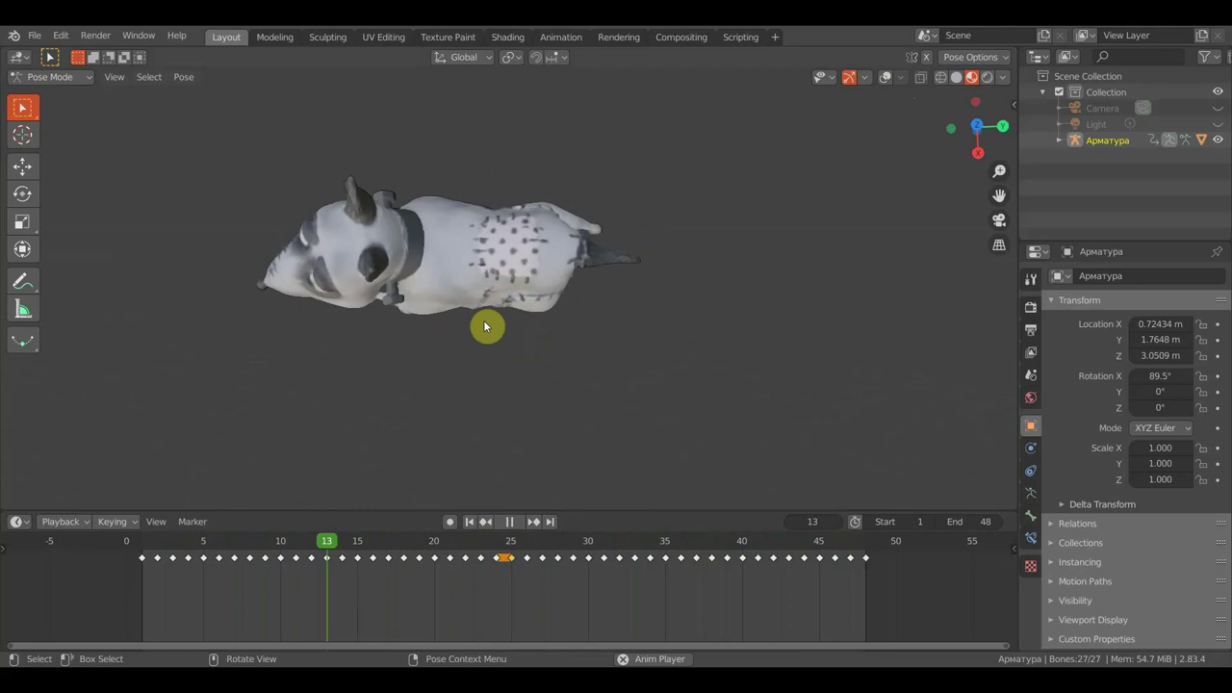
{"action": "mouse_move", "coordinate": [510, 280]}
{"action": "middle_mouse_down"}
{"action": "mouse_move", "coordinate": [637, 250]}
{"action": "mouse_move", "coordinate": [671, 267]}
{"action": "mouse_move", "coordinate": [586, 272]}
{"action": "mouse_move", "coordinate": [616, 325]}
{"action": "mouse_move", "coordinate": [576, 322]}
{"action": "middle_mouse_up"}
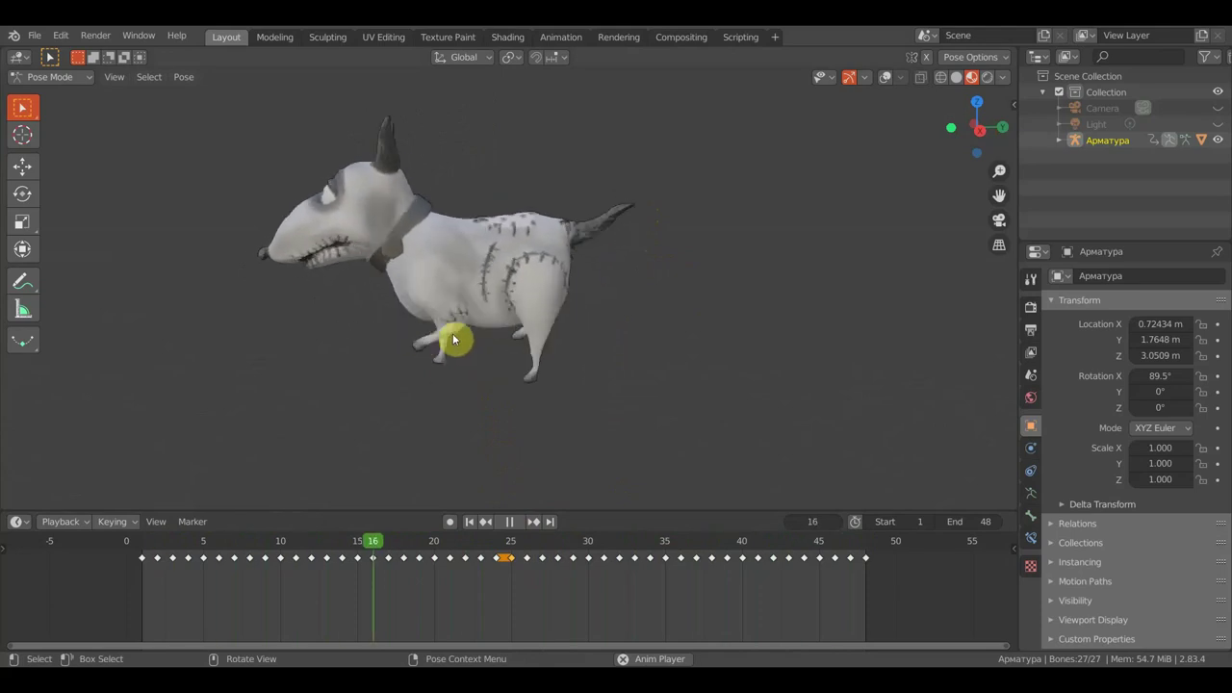
{"action": "left_click", "coordinate": [511, 523]}
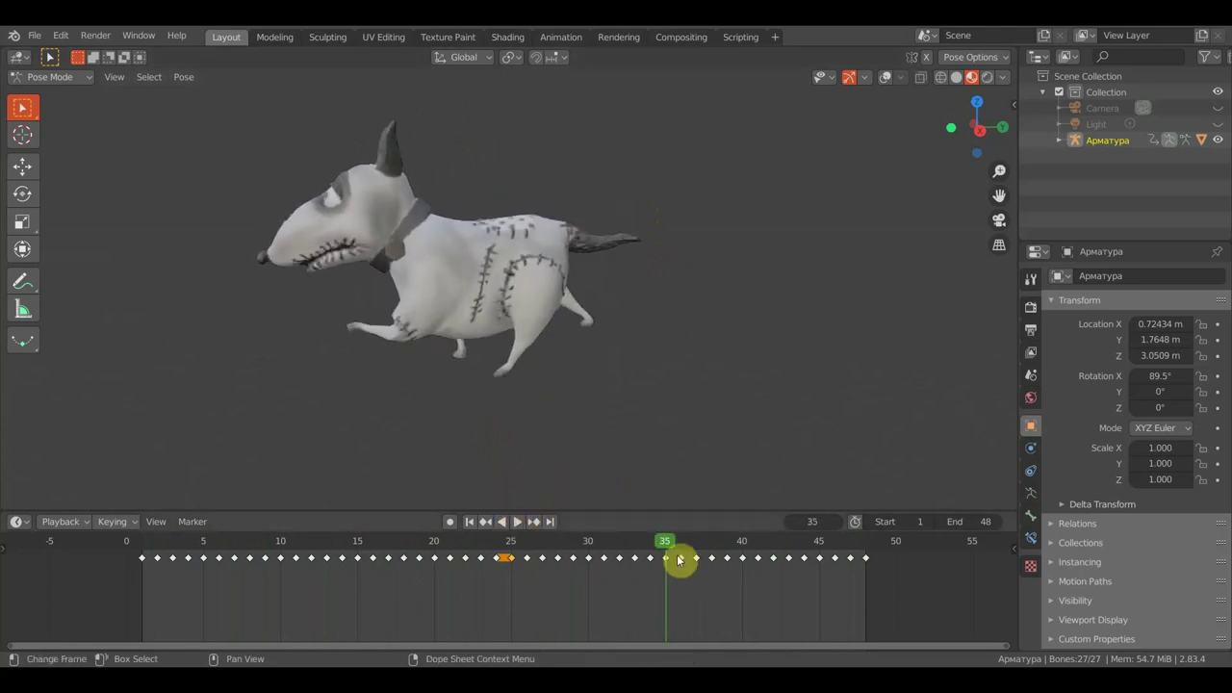
{"action": "mouse_move", "coordinate": [666, 552]}
{"action": "left_mouse_down"}
{"action": "mouse_move", "coordinate": [176, 516]}
{"action": "mouse_move", "coordinate": [808, 549]}
{"action": "mouse_move", "coordinate": [854, 563]}
{"action": "mouse_move", "coordinate": [502, 545]}
{"action": "left_mouse_up"}
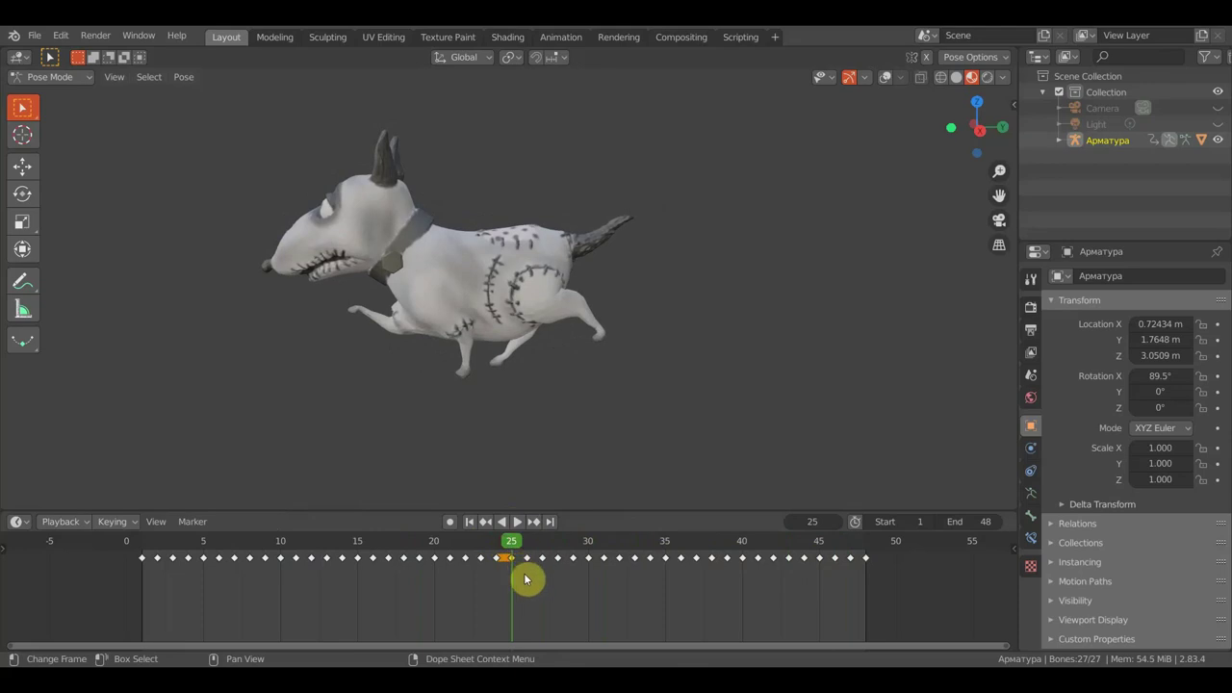
Delete the frame-25 duplicate key, shift the later keys one frame left, and set End to 47
{"action": "key", "text": "x"}
{"action": "left_click", "coordinate": [525, 578]}
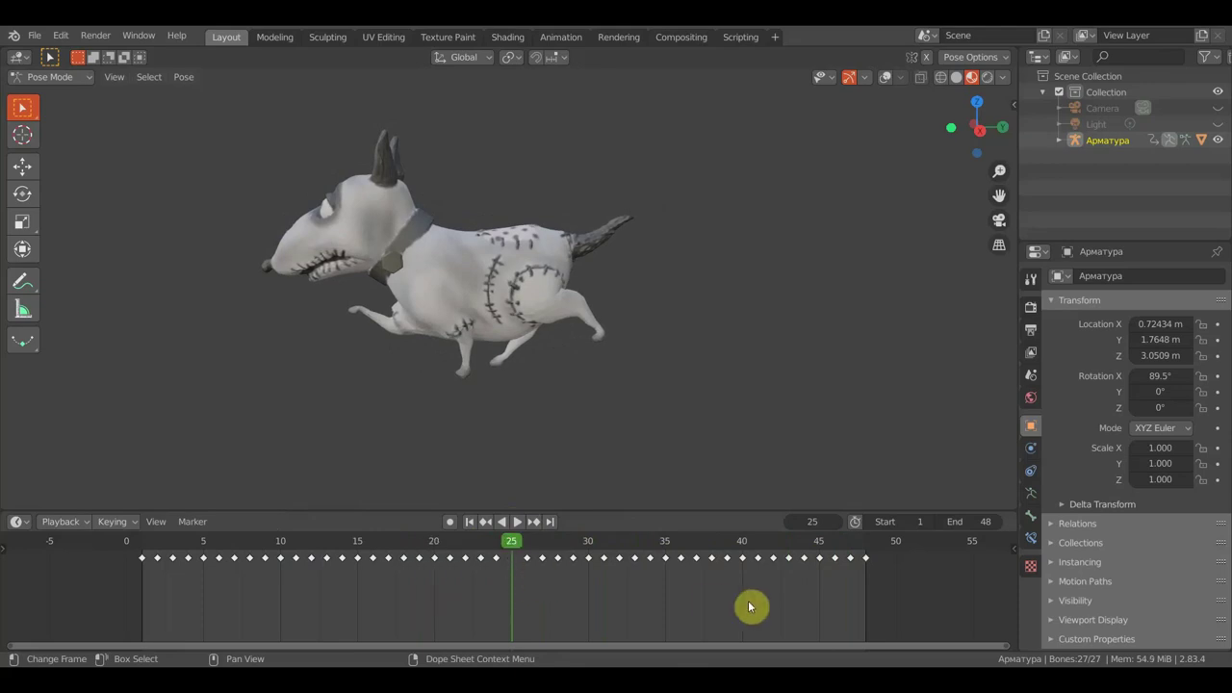
{"action": "left_click_drag", "start_coordinate": [902, 595], "coordinate": [529, 566]}
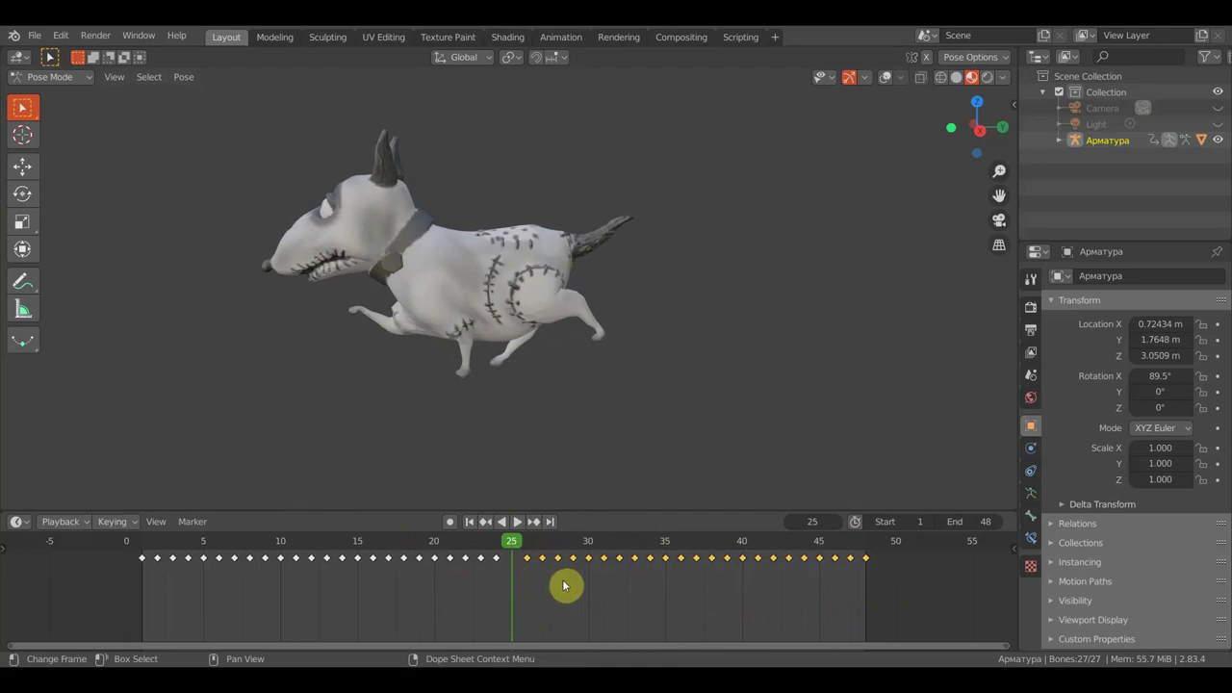
{"action": "key", "text": "g"}
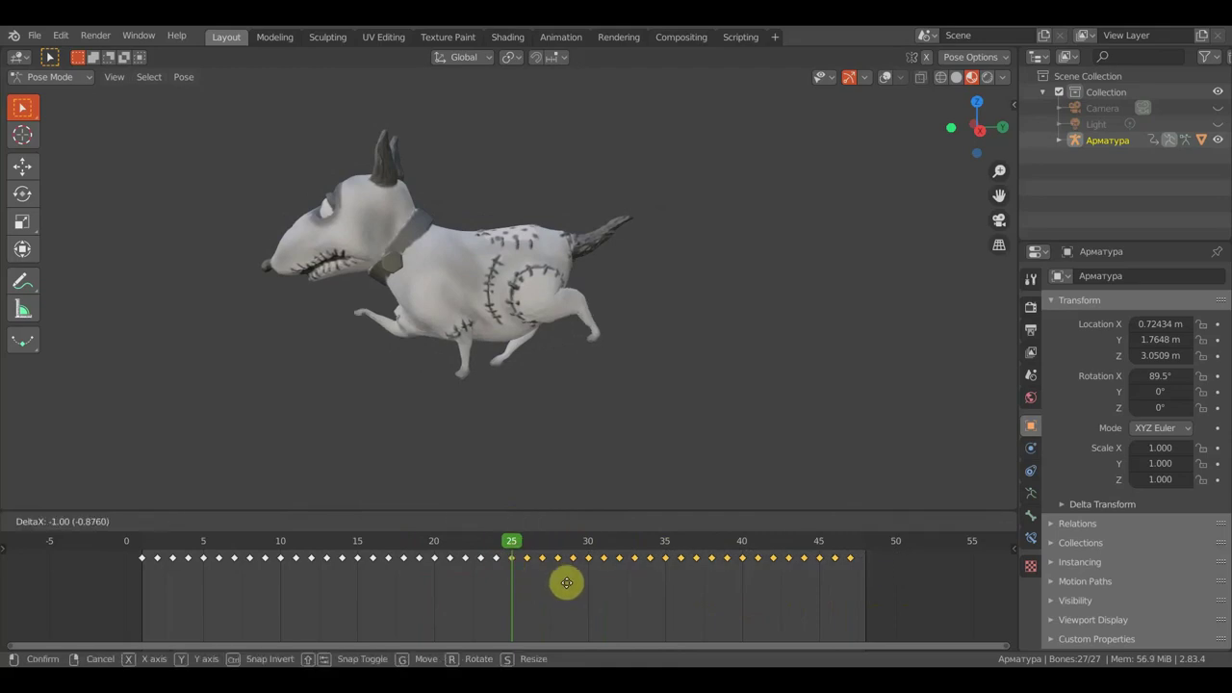
{"action": "left_click", "coordinate": [566, 582]}
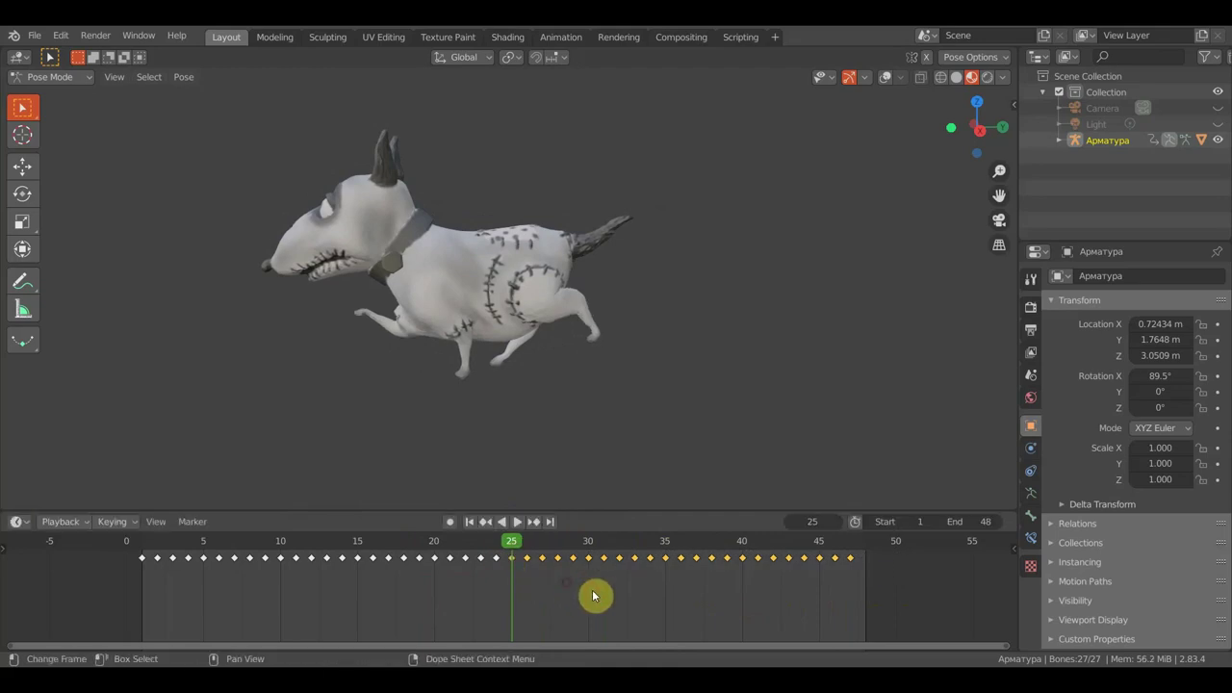
{"action": "left_click", "coordinate": [851, 553]}
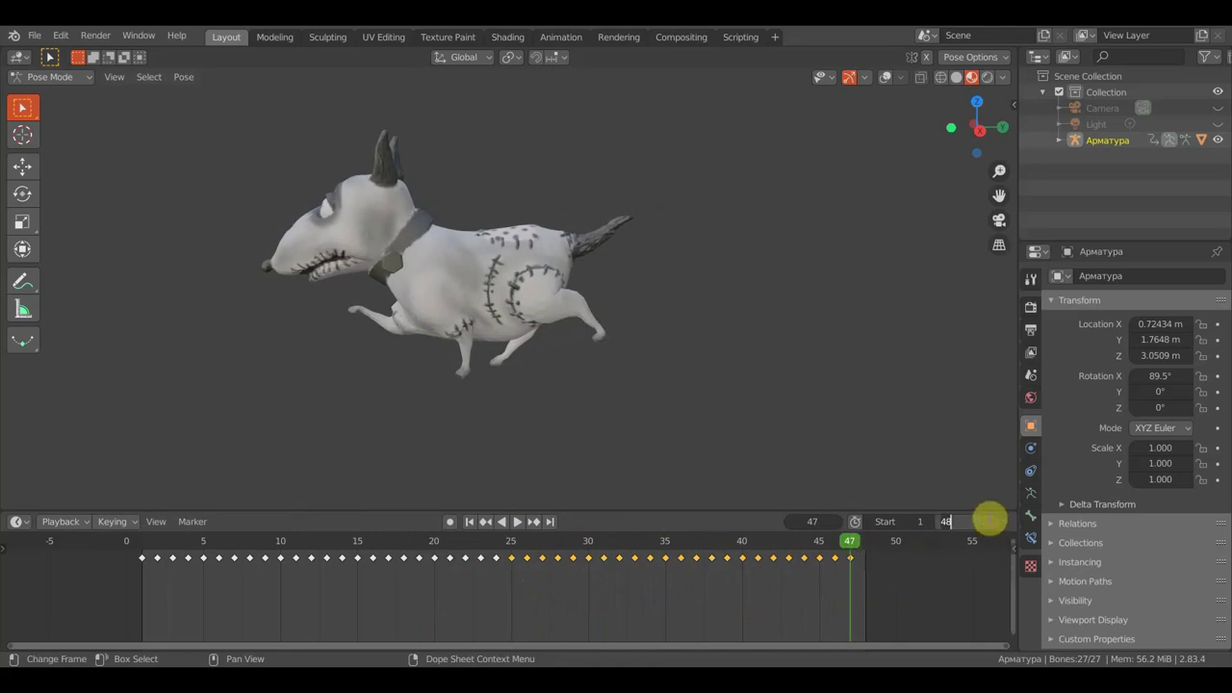
{"action": "type", "text": "47"}
{"action": "key", "text": "Return"}
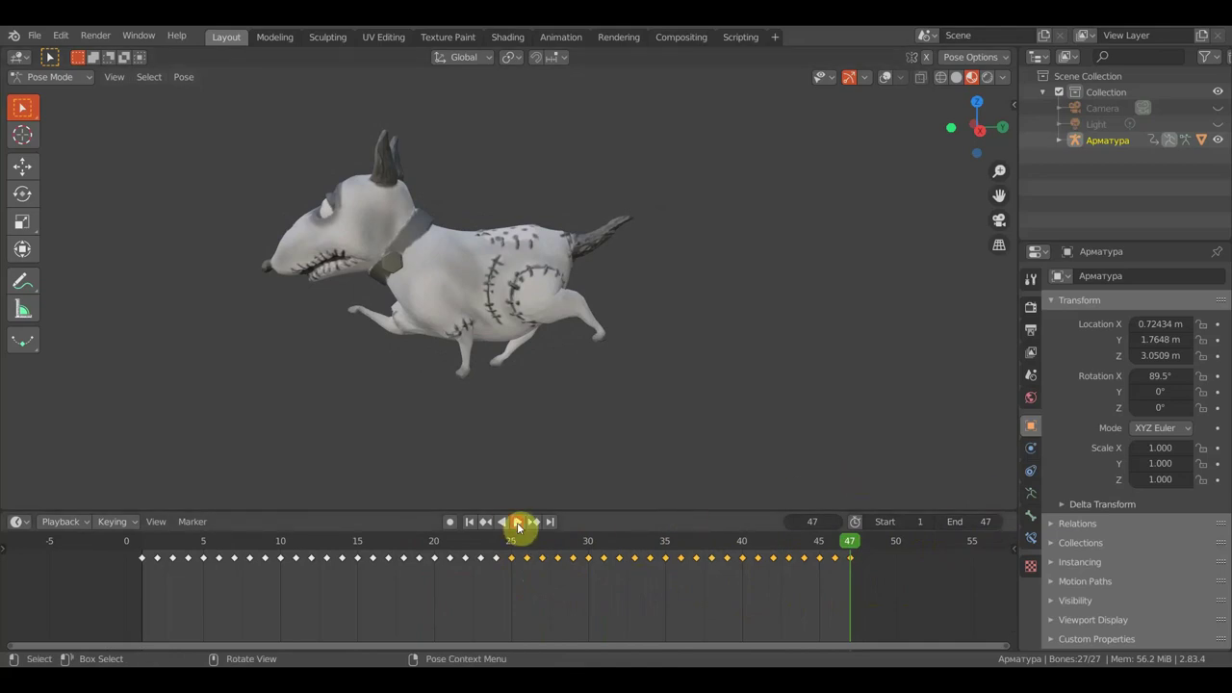
{"action": "left_click", "coordinate": [517, 523]}
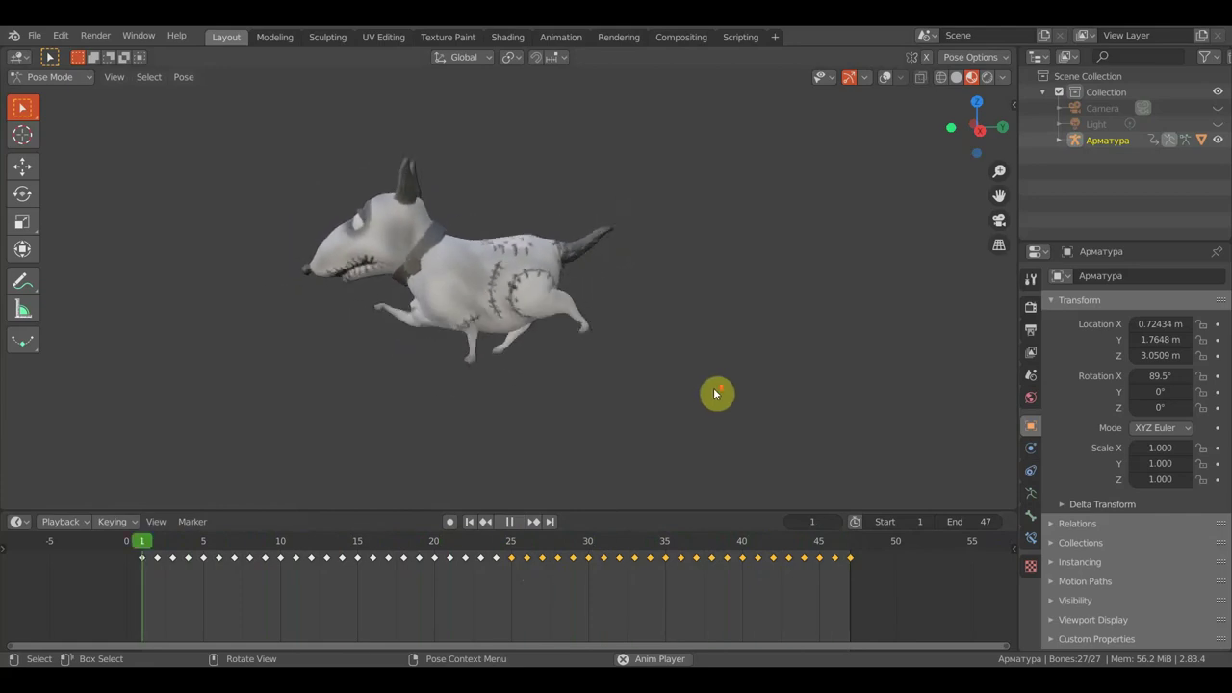
{"action": "mouse_move", "coordinate": [717, 392]}
{"action": "middle_mouse_down"}
{"action": "mouse_move", "coordinate": [787, 389]}
{"action": "mouse_move", "coordinate": [723, 394]}
{"action": "middle_mouse_up"}
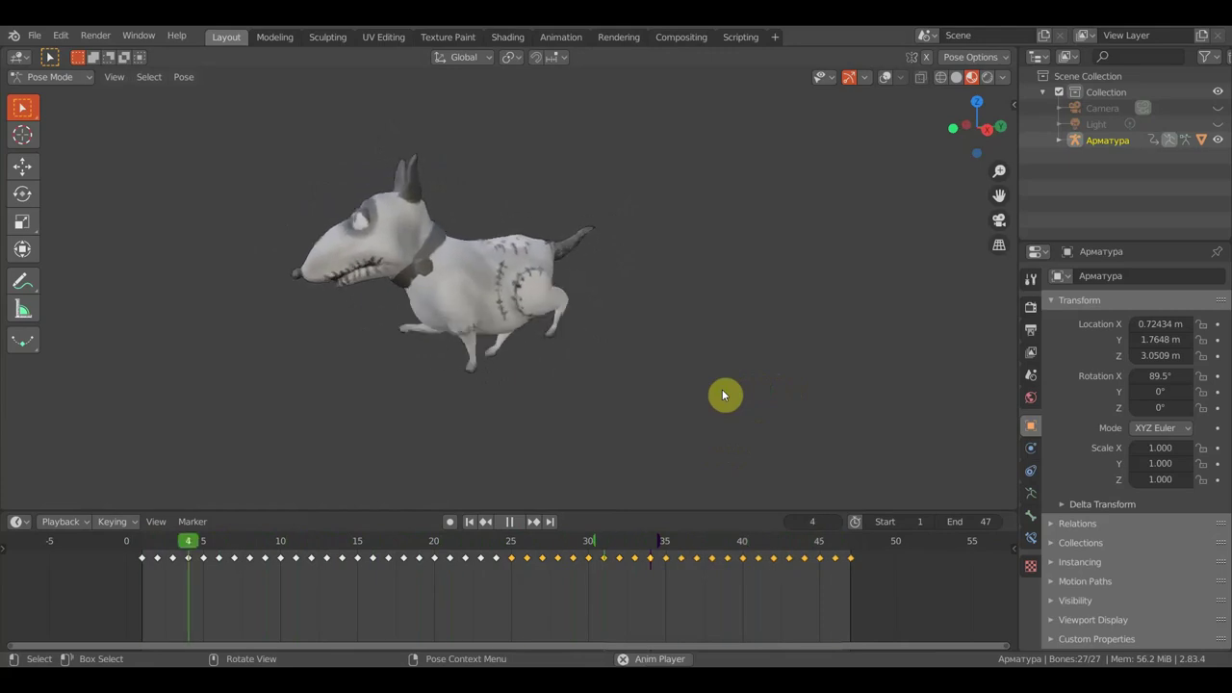
{"action": "scroll", "coordinate": [724, 394], "scroll_direction": "down", "scroll_amount": 2}
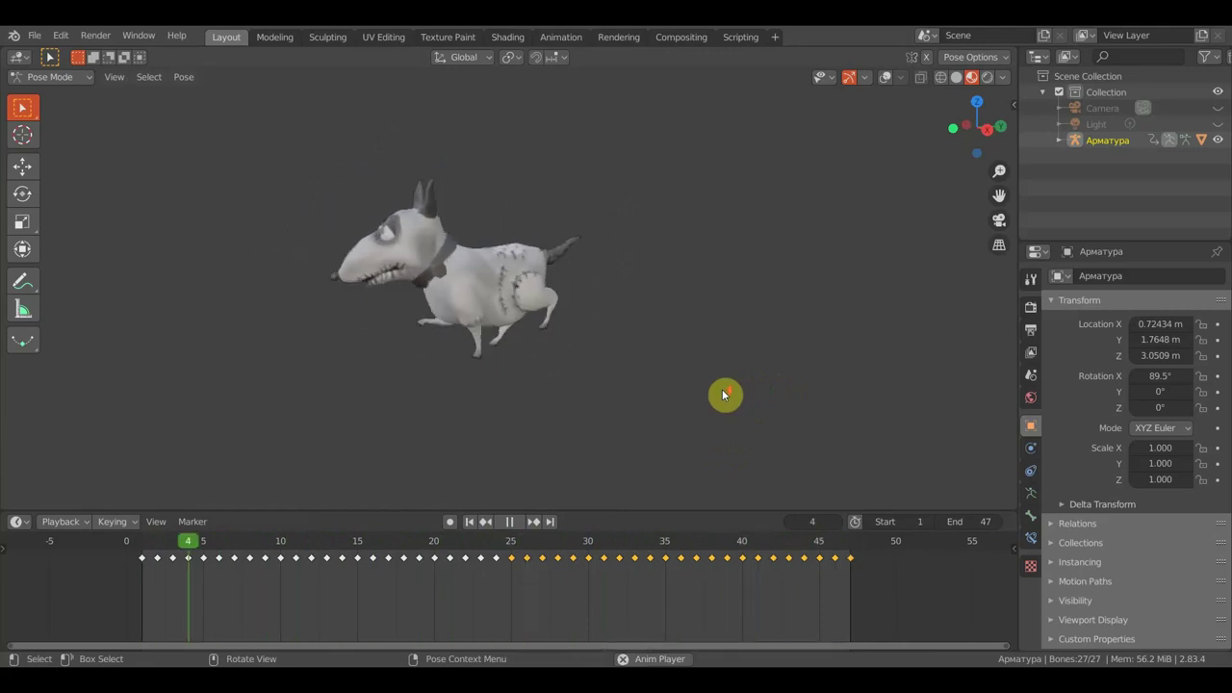
{"action": "middle_click_drag", "start_coordinate": [724, 395], "coordinate": [837, 395]}
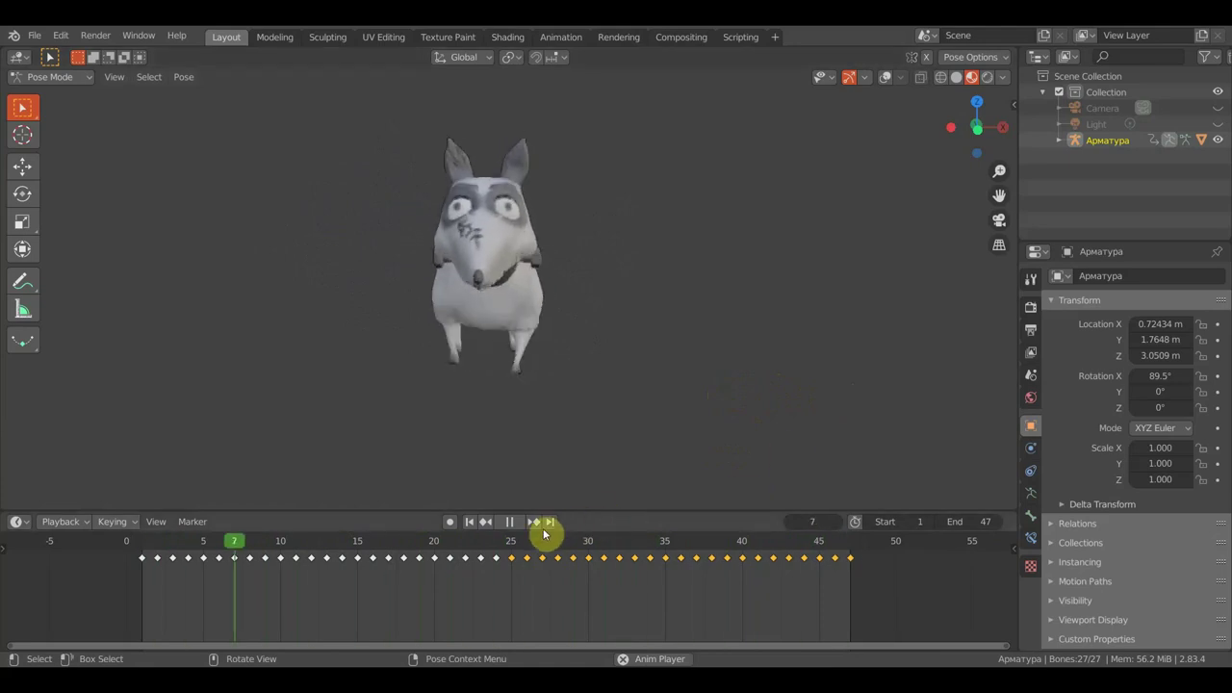
{"action": "left_click", "coordinate": [511, 523]}
{"action": "mouse_move", "coordinate": [569, 550]}
{"action": "left_mouse_down"}
{"action": "mouse_move", "coordinate": [456, 559]}
{"action": "mouse_move", "coordinate": [855, 587]}
{"action": "left_mouse_up"}
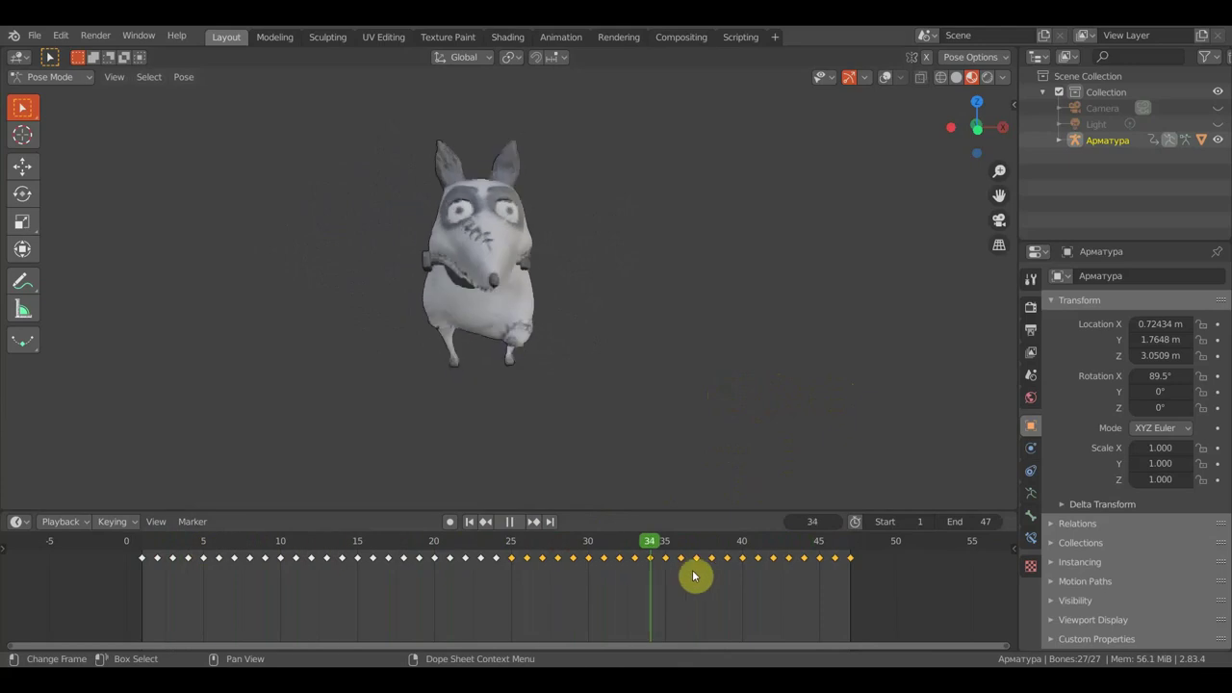
{"action": "middle_click_drag", "start_coordinate": [756, 409], "coordinate": [677, 404]}
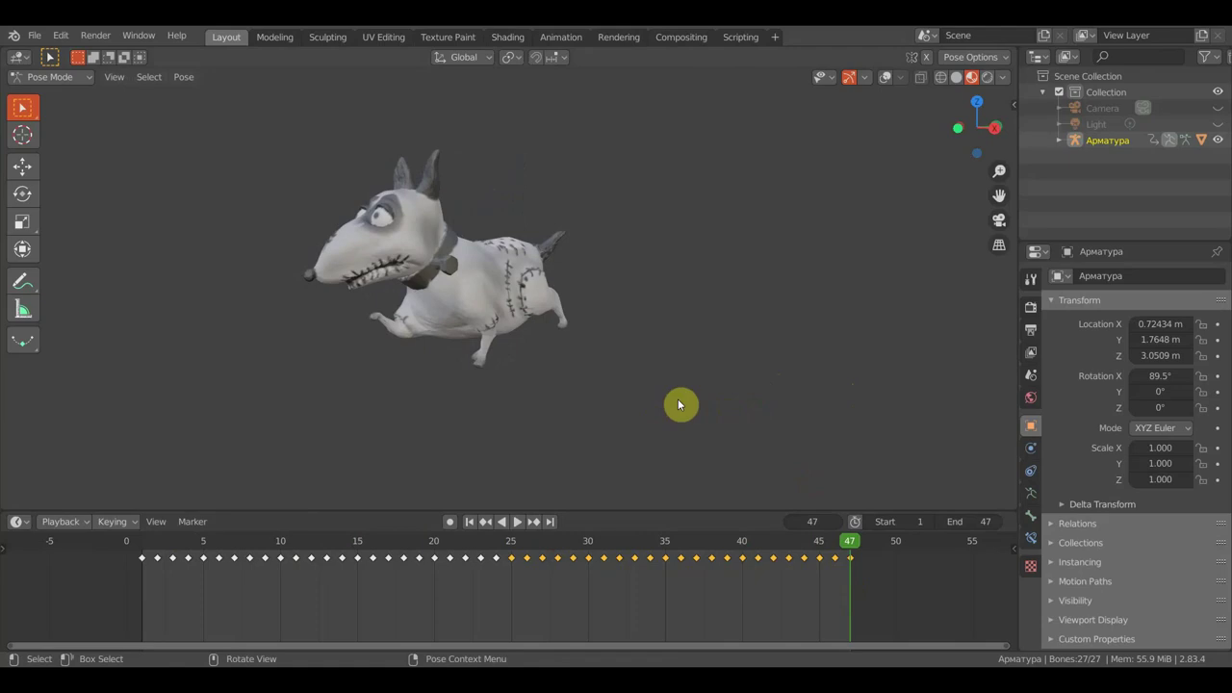
{"action": "middle_click_drag", "start_coordinate": [710, 392], "coordinate": [630, 398]}
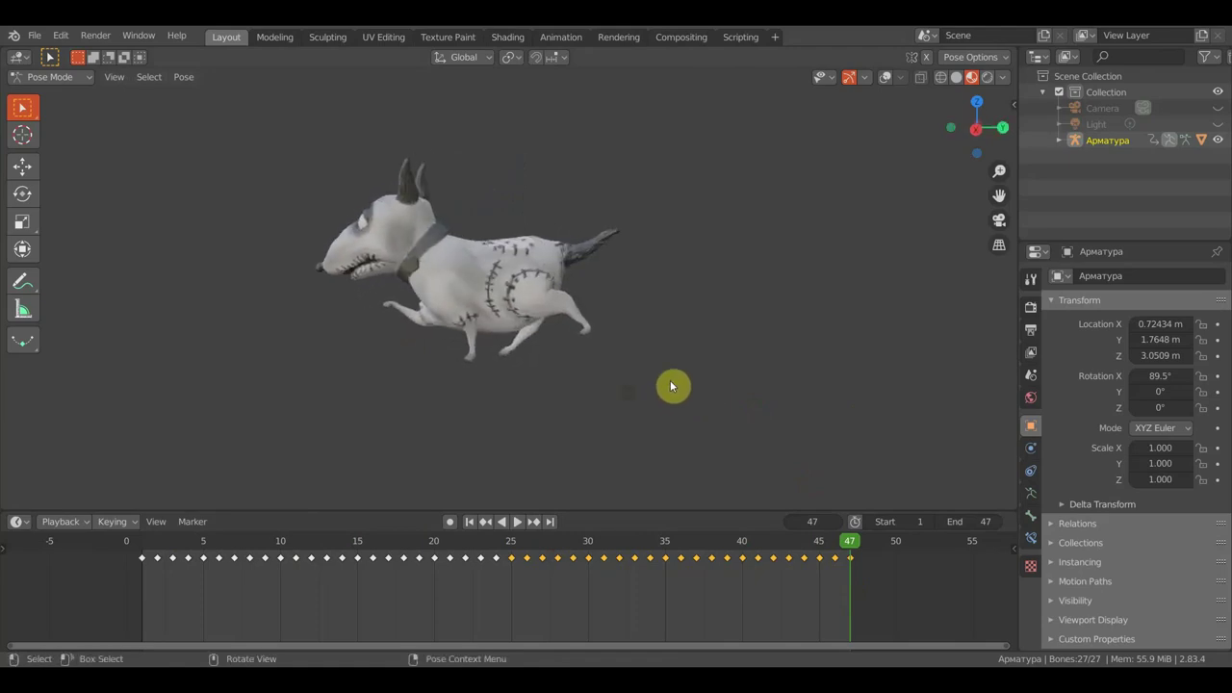
{"action": "mouse_move", "coordinate": [484, 348]}
{"action": "middle_mouse_down"}
{"action": "mouse_move", "coordinate": [494, 357]}
{"action": "mouse_move", "coordinate": [438, 333]}
{"action": "middle_mouse_up"}
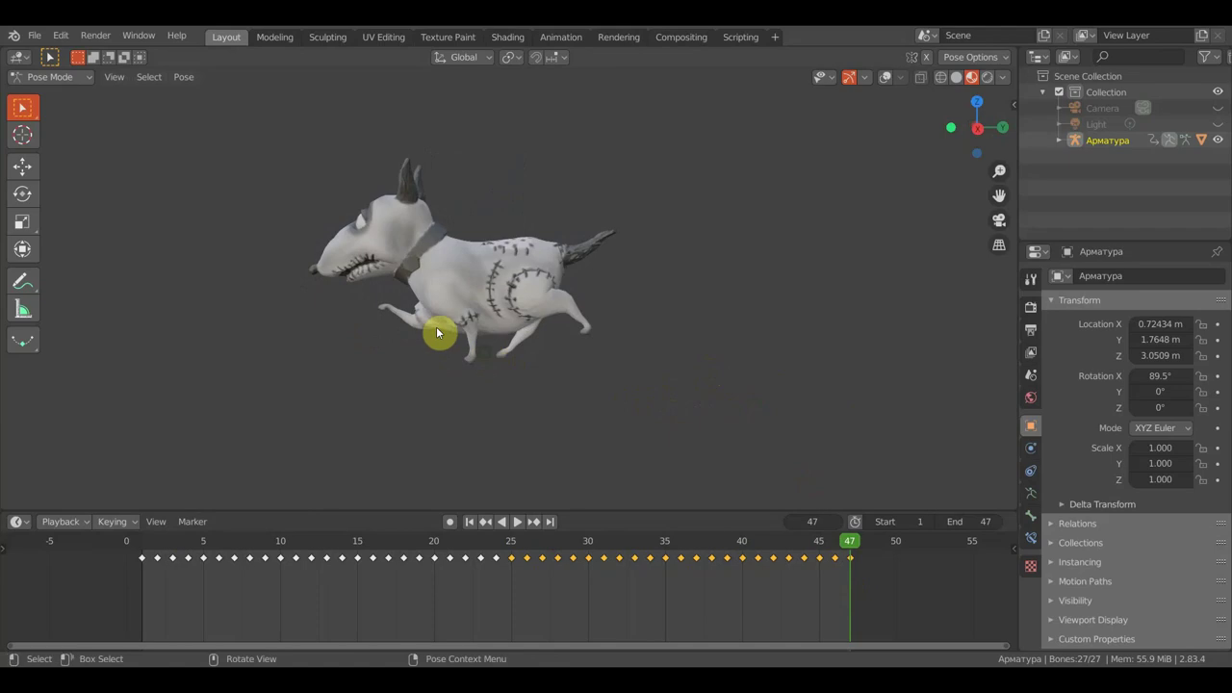